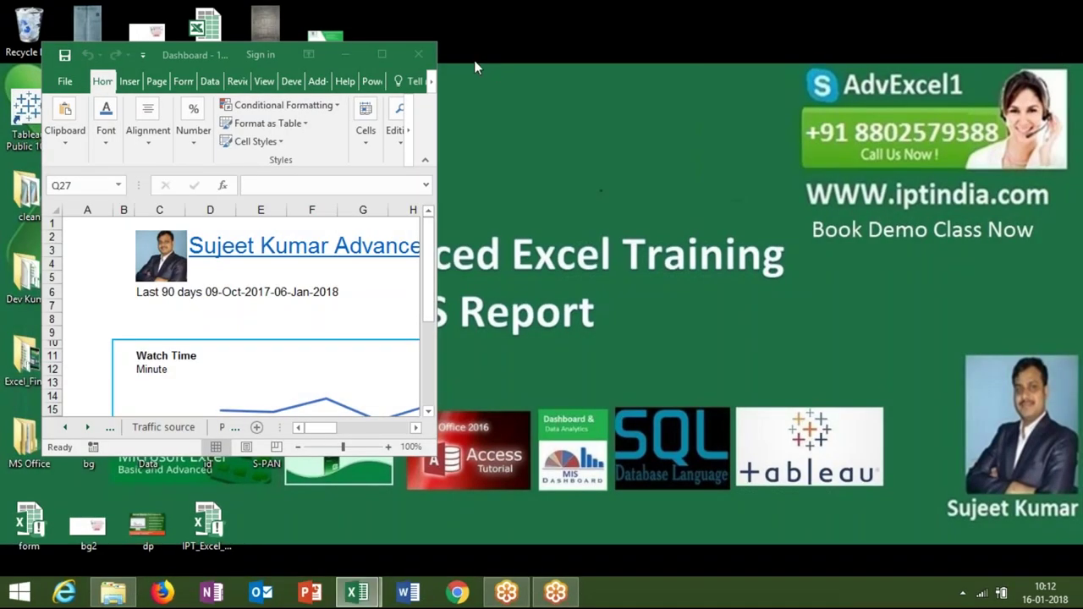
# Maximize the Excel window and inspect the Watch Time chart and its C20 total formula.
pyautogui.click(379, 56)
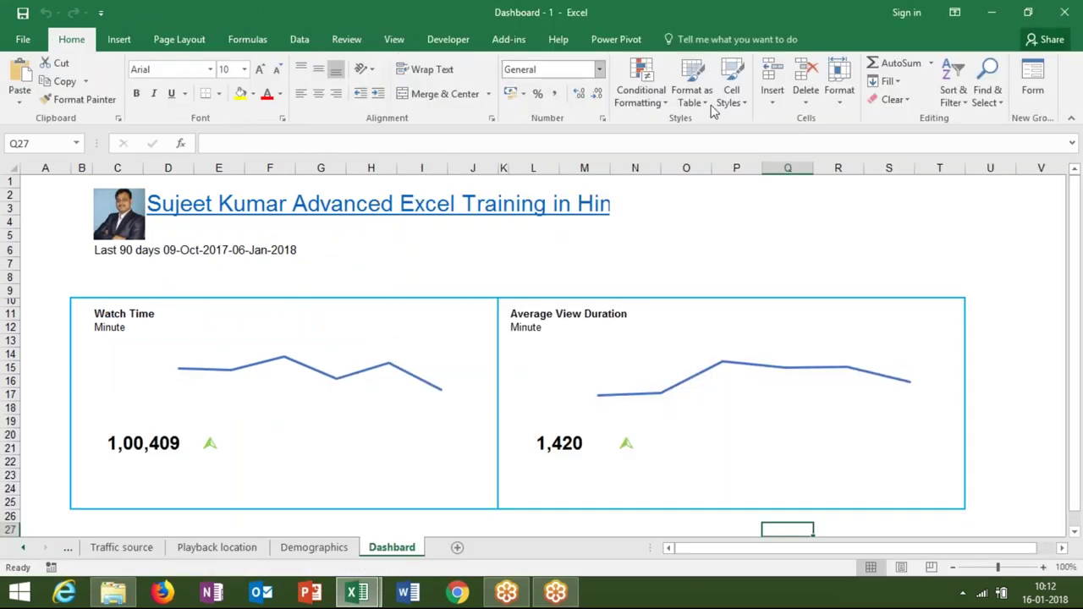
pyautogui.moveTo(1079, 219); pyautogui.dragTo(1079, 231)
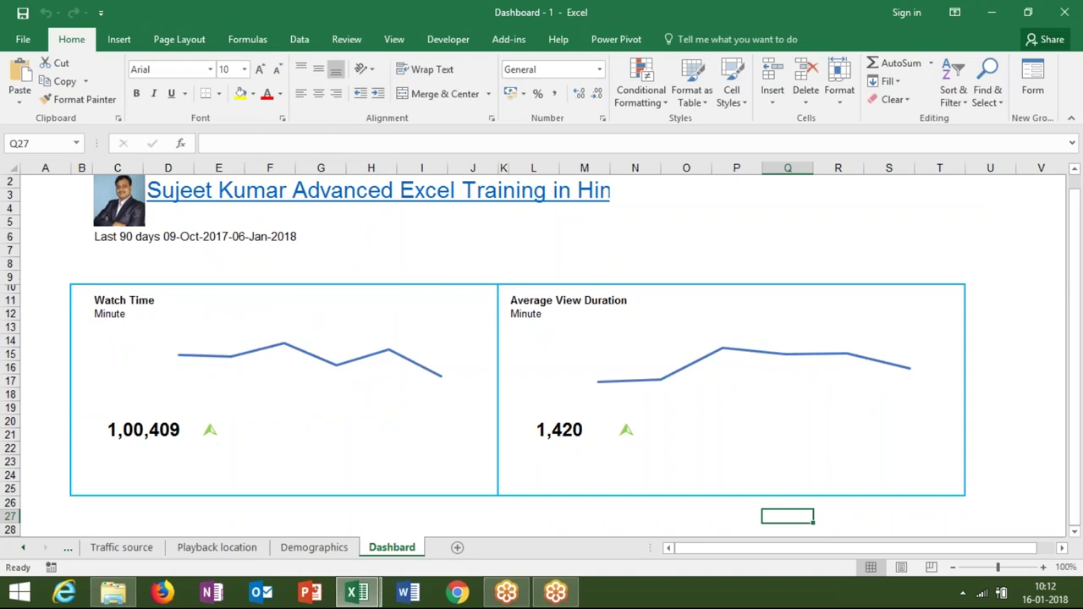
pyautogui.click(177, 334)
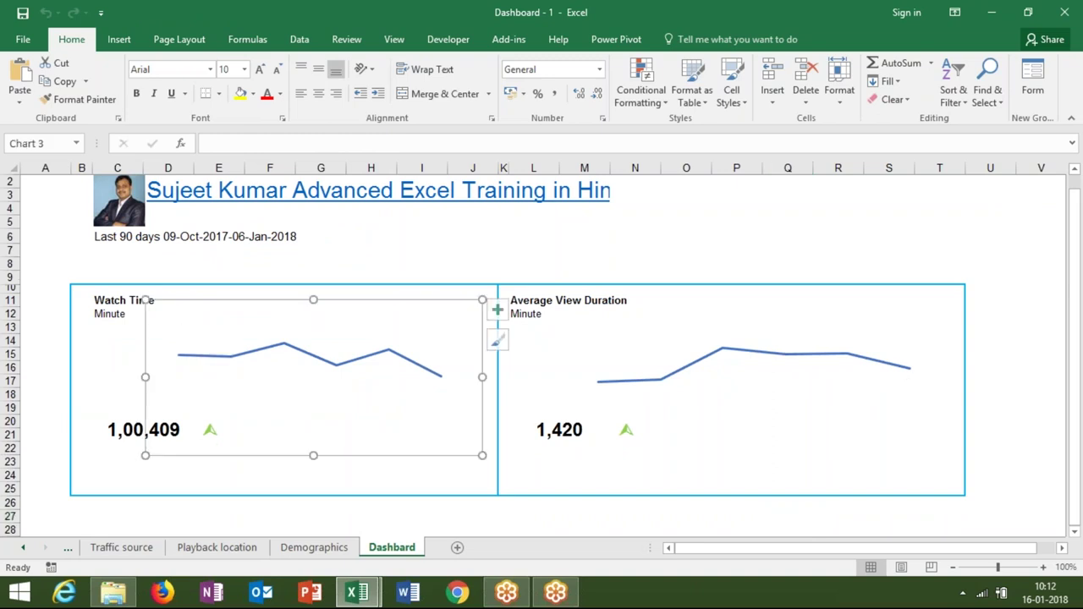
pyautogui.click(114, 430)
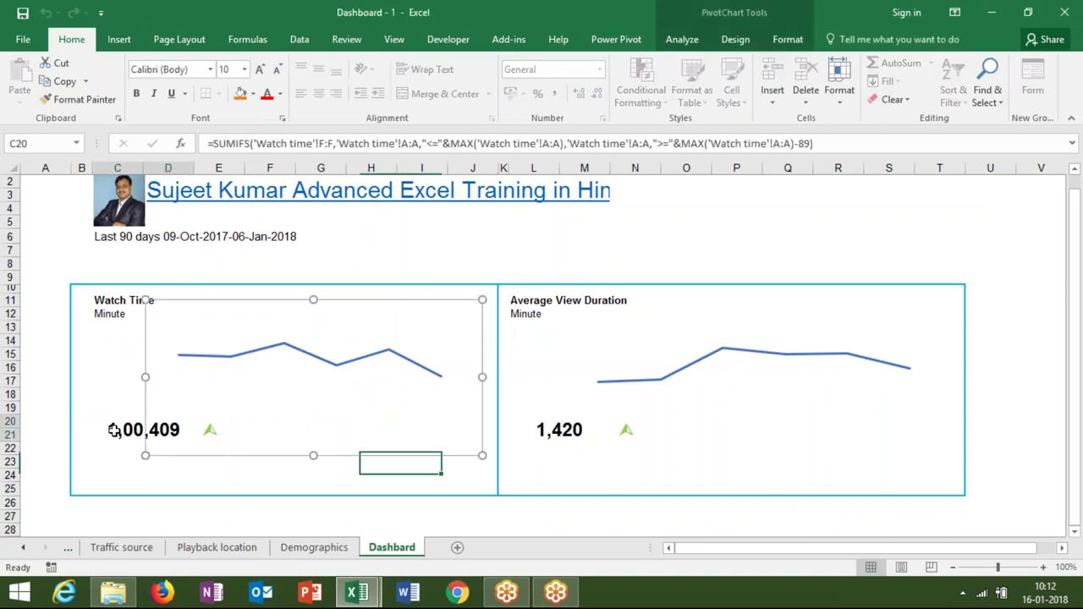
# Review the Average View Duration heading and total formula, then open the Traffic source sheet.
pyautogui.click(602, 300)
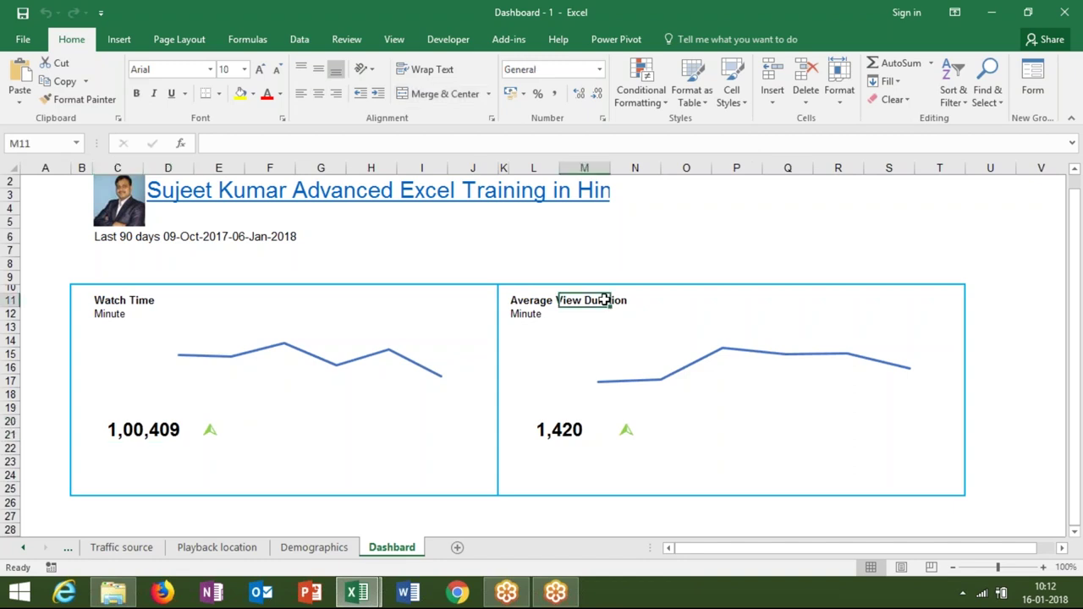
pyautogui.click(561, 429)
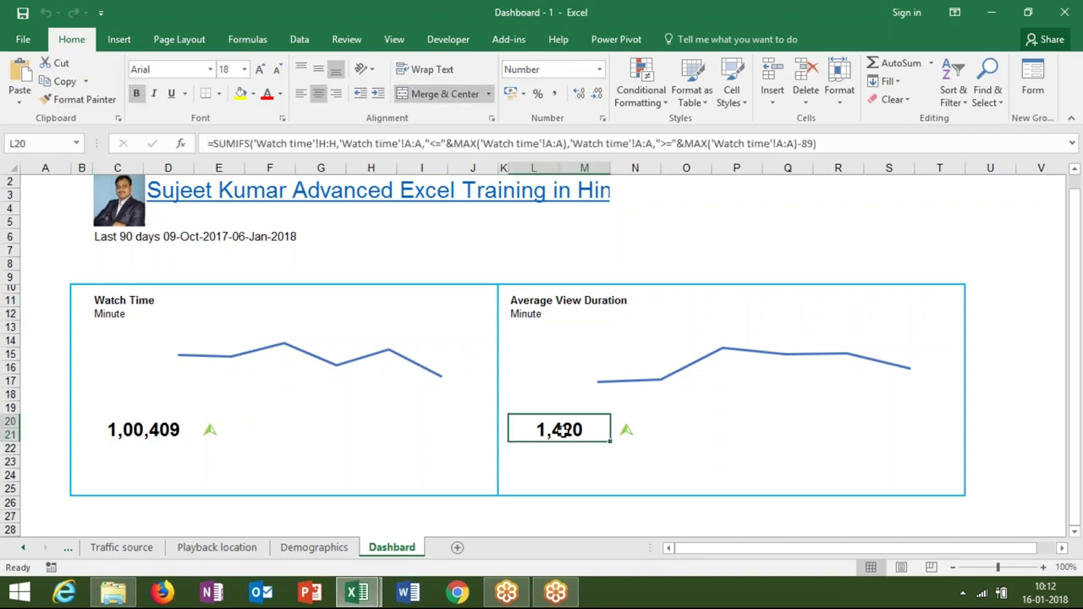
pyautogui.click(212, 436)
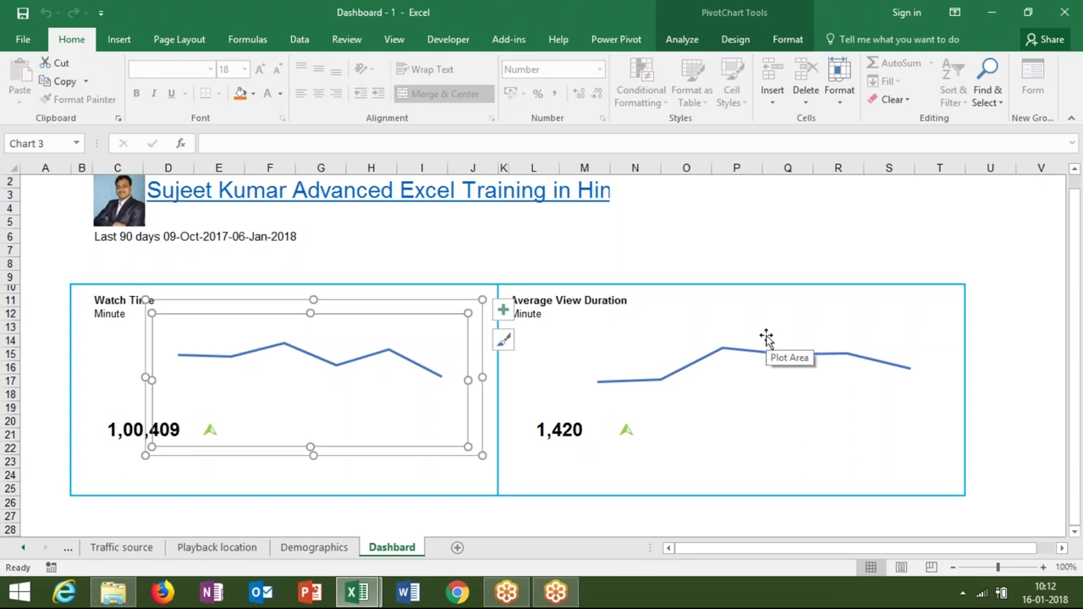
pyautogui.click(752, 276)
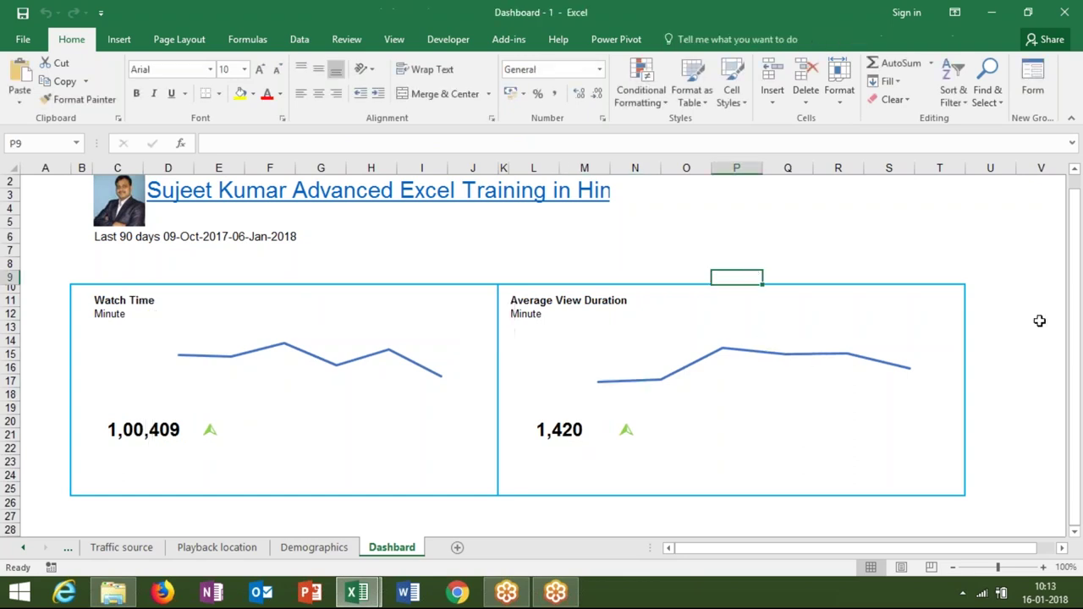
pyautogui.moveTo(1074, 328); pyautogui.dragTo(1078, 372)
pyautogui.keyDown('ctrl'); pyautogui.click(212, 547); pyautogui.keyUp('ctrl')
pyautogui.click(121, 548)
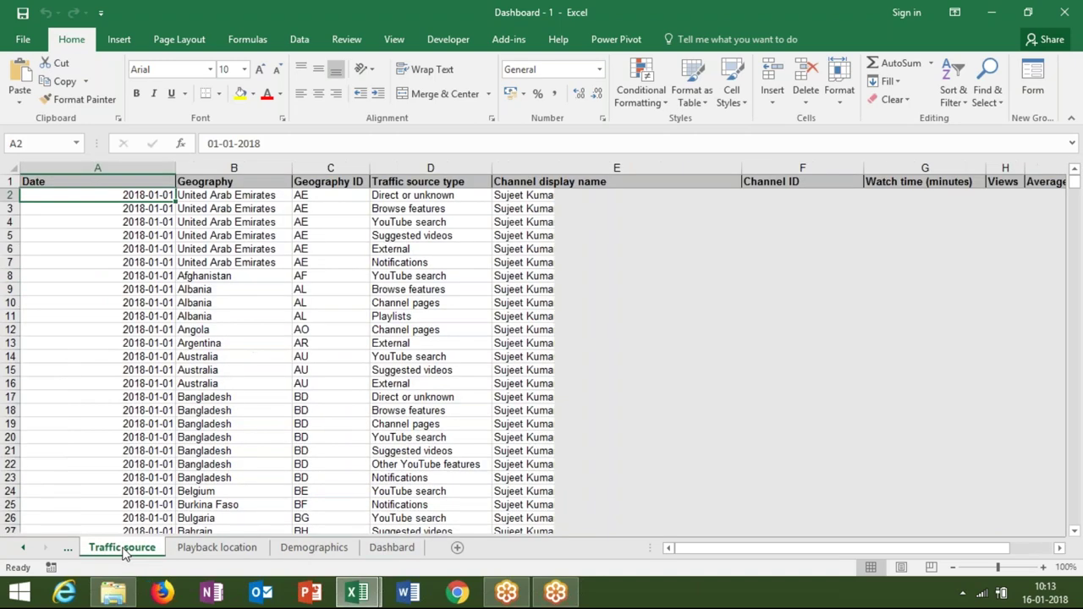
pyautogui.press('Right')
pyautogui.press('Right')
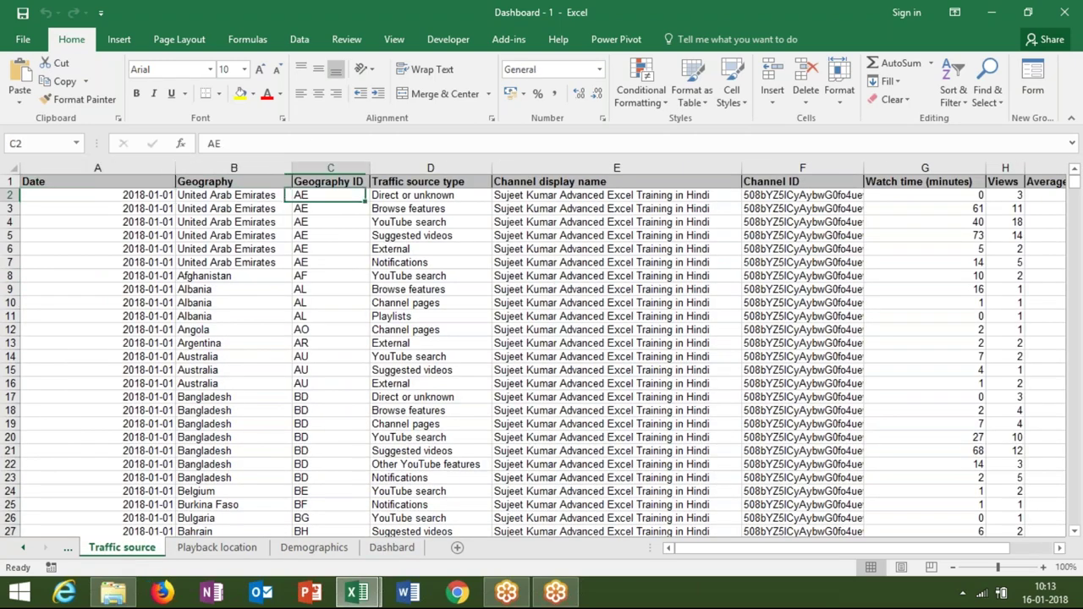
pyautogui.press('Right')
pyautogui.press('Right')
pyautogui.press('Right')
pyautogui.press('Right')
pyautogui.press('Down')
pyautogui.press('Down')
pyautogui.press('Up')
pyautogui.press('Up')
pyautogui.press('Right')
pyautogui.press('Right')
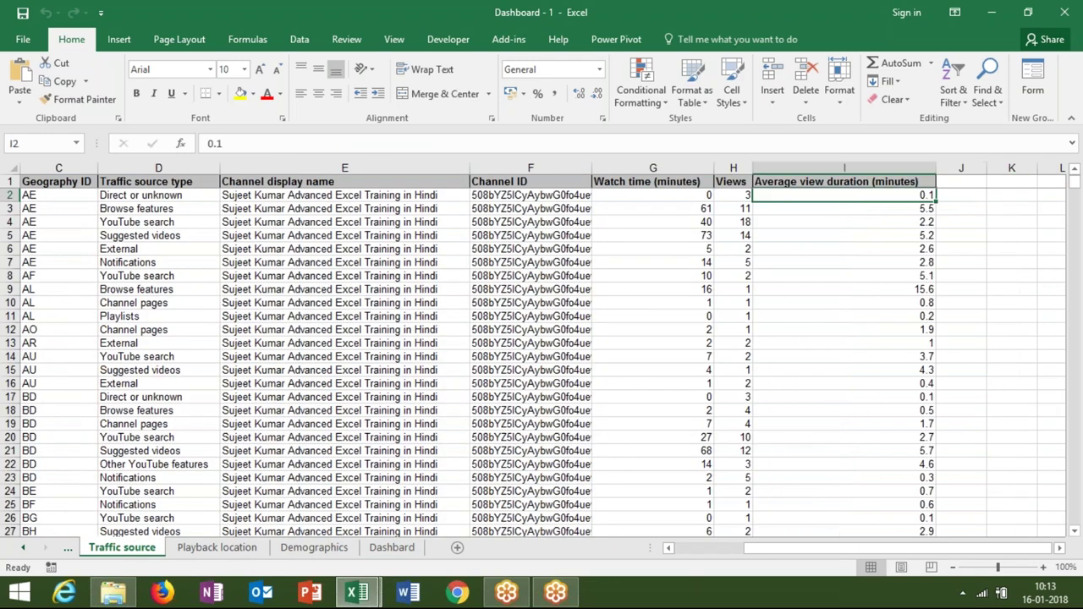
pyautogui.press('Left')
pyautogui.hotkey('ctrl', 'shift', 'Down')
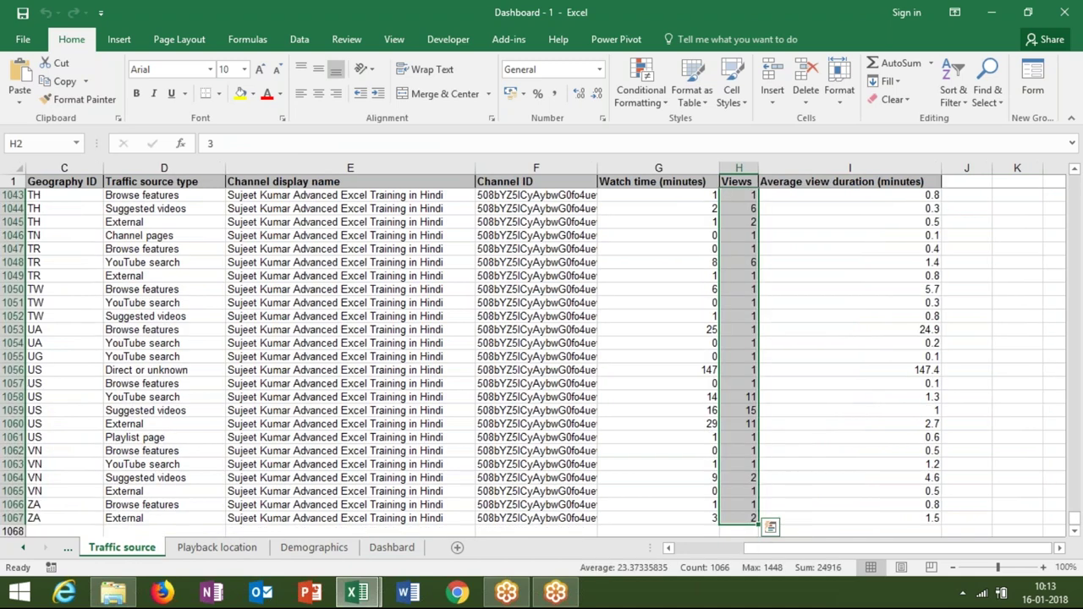
pyautogui.click(736, 181)
pyautogui.press('Down')
pyautogui.press('Up')
pyautogui.press('Down')
pyautogui.click(652, 194)
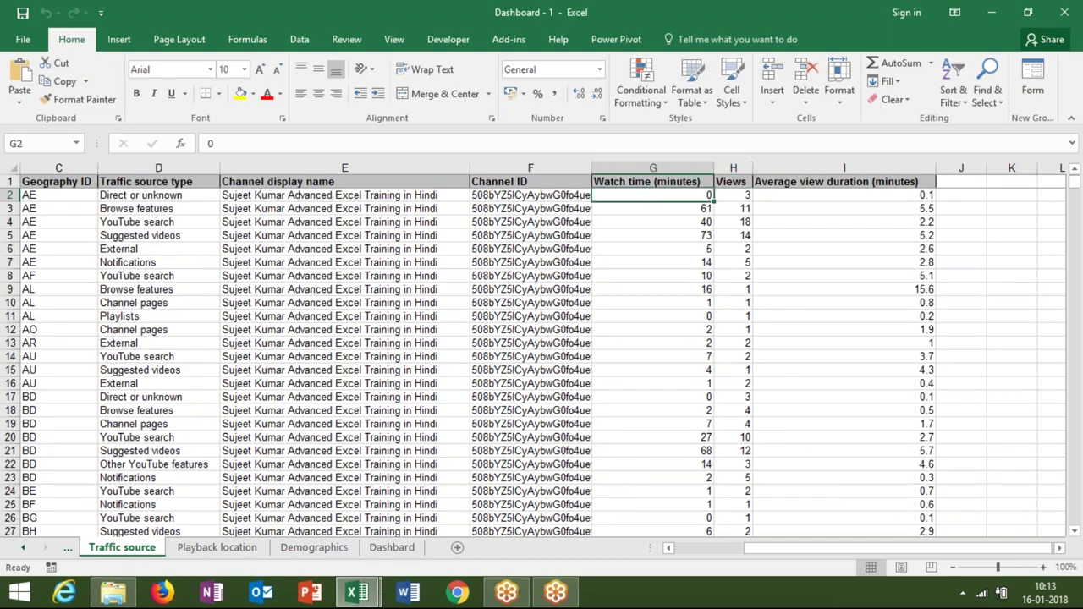
pyautogui.click(733, 195)
pyautogui.hotkey('alt', 'Tab')
pyautogui.hotkey('alt', 'Tab')
pyautogui.hotkey('alt', 'Tab')
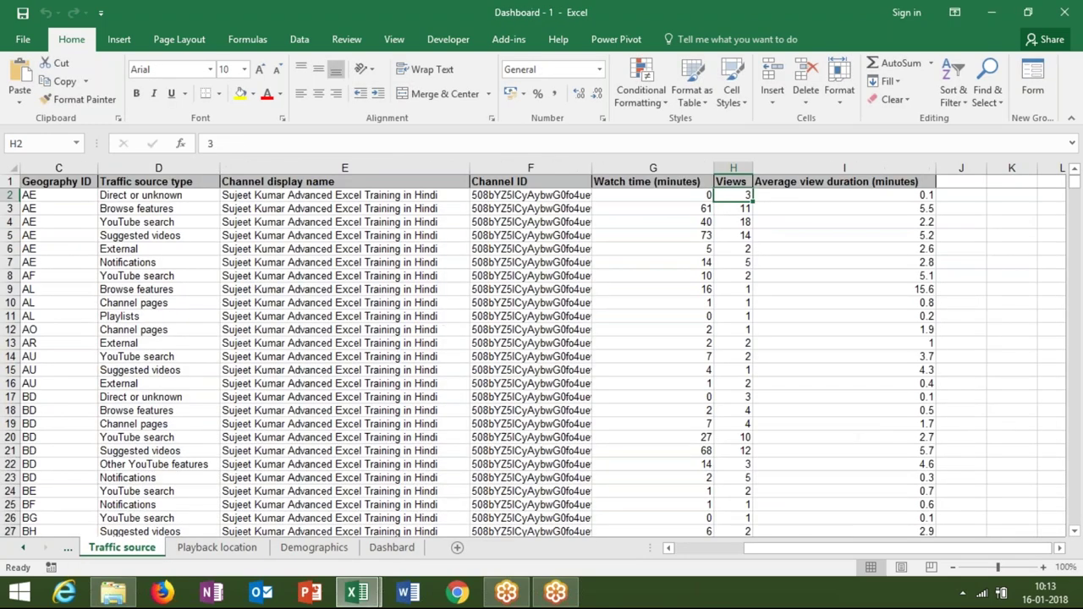
# Back on the Dashbard sheet, select from B26 down to row 40 and across to column T.
pyautogui.click(388, 549)
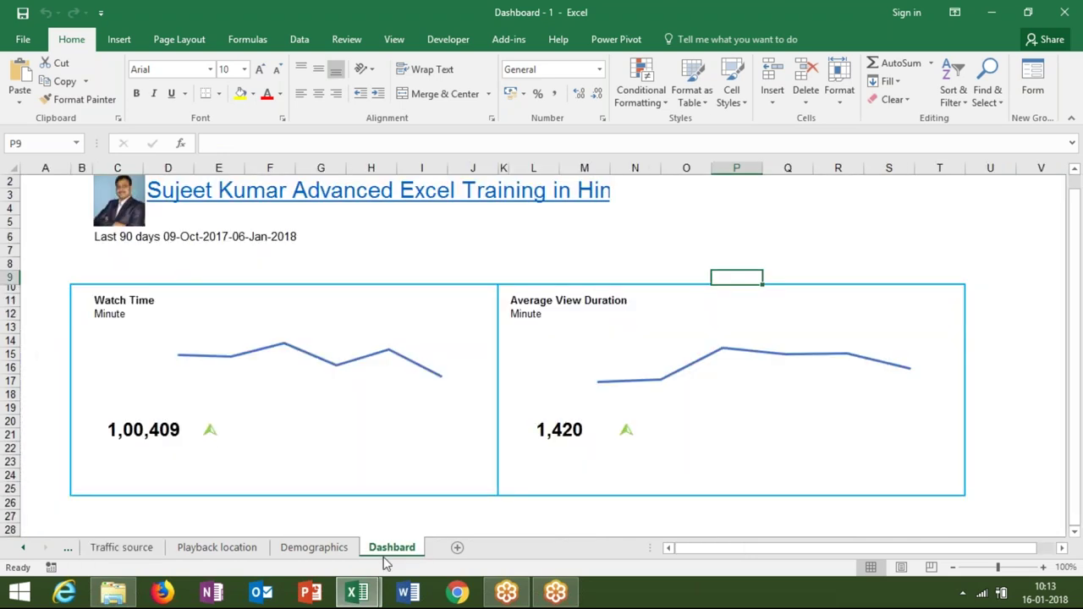
pyautogui.click(75, 504)
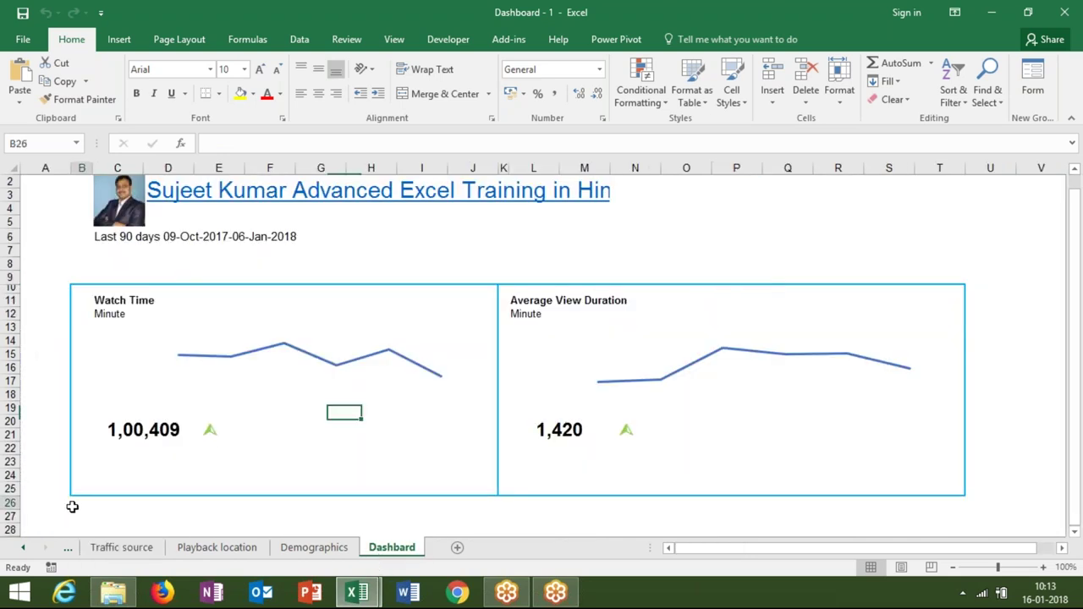
pyautogui.moveTo(81, 503)
pyautogui.mouseDown()
pyautogui.moveTo(506, 503)
pyautogui.moveTo(497, 532)
pyautogui.mouseUp()
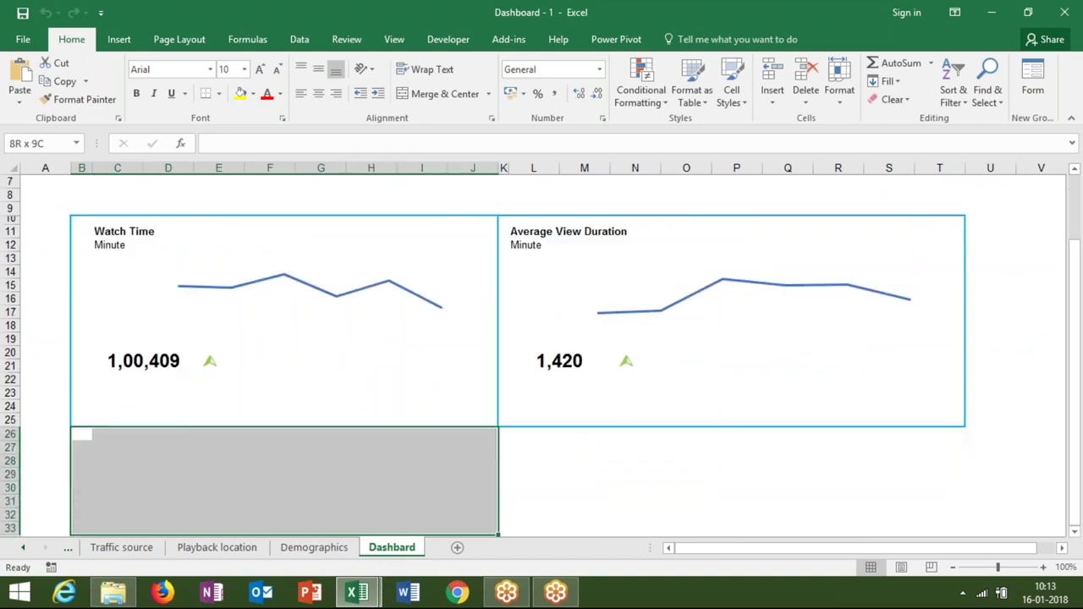
pyautogui.moveTo(498, 533); pyautogui.dragTo(497, 525)
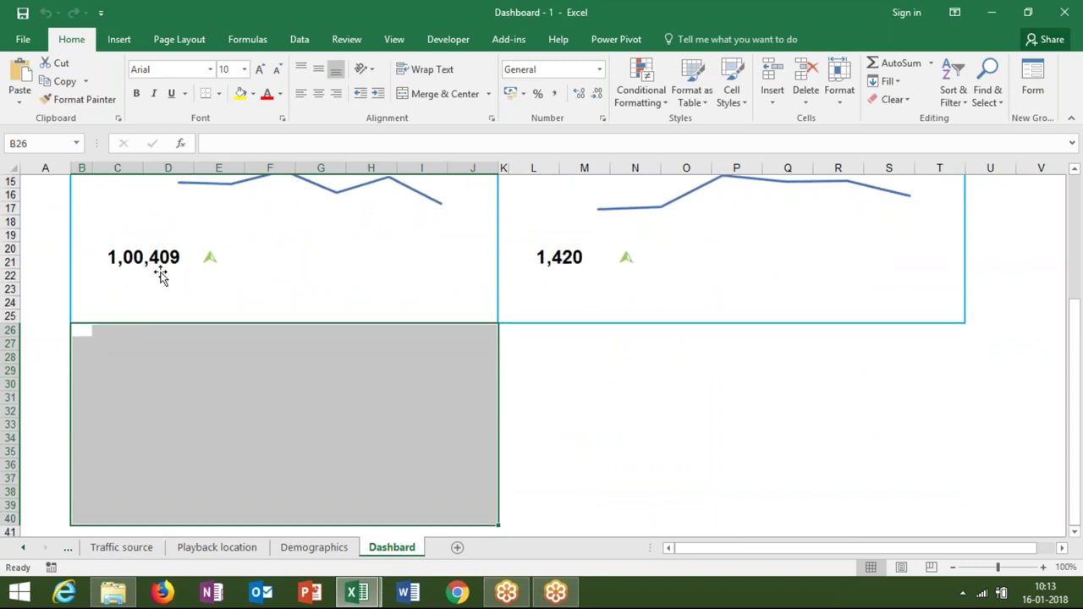
pyautogui.hotkey('shift', 'Right')
pyautogui.hotkey('shift', 'Right')
pyautogui.hotkey('shift', 'Right')
pyautogui.hotkey('shift', 'Right')
pyautogui.hotkey('shift', 'Right')
pyautogui.hotkey('shift', 'Right')
pyautogui.hotkey('shift', 'Right')
pyautogui.hotkey('shift', 'Right')
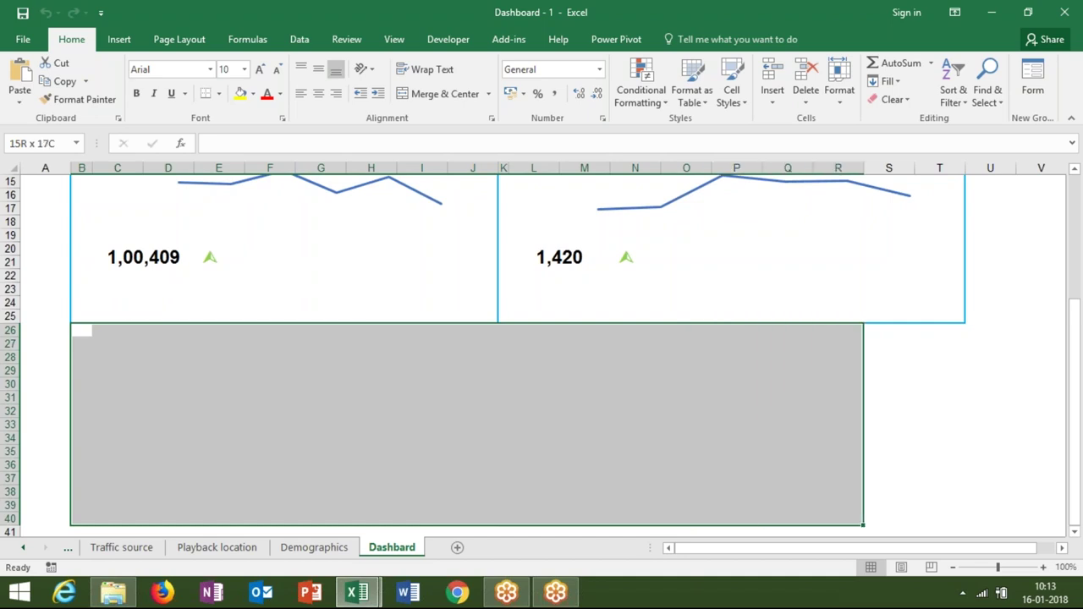
pyautogui.hotkey('shift', 'Right')
pyautogui.hotkey('shift', 'Right')
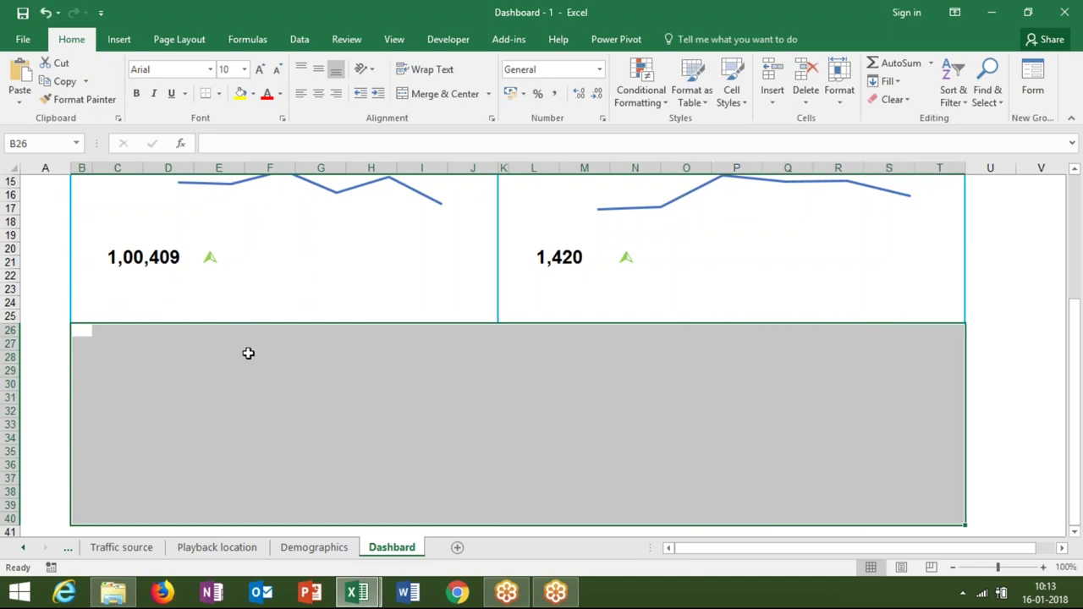
# Give B26:T40 blue left, bottom and right borders through Format Cells.
pyautogui.rightClick(259, 380)
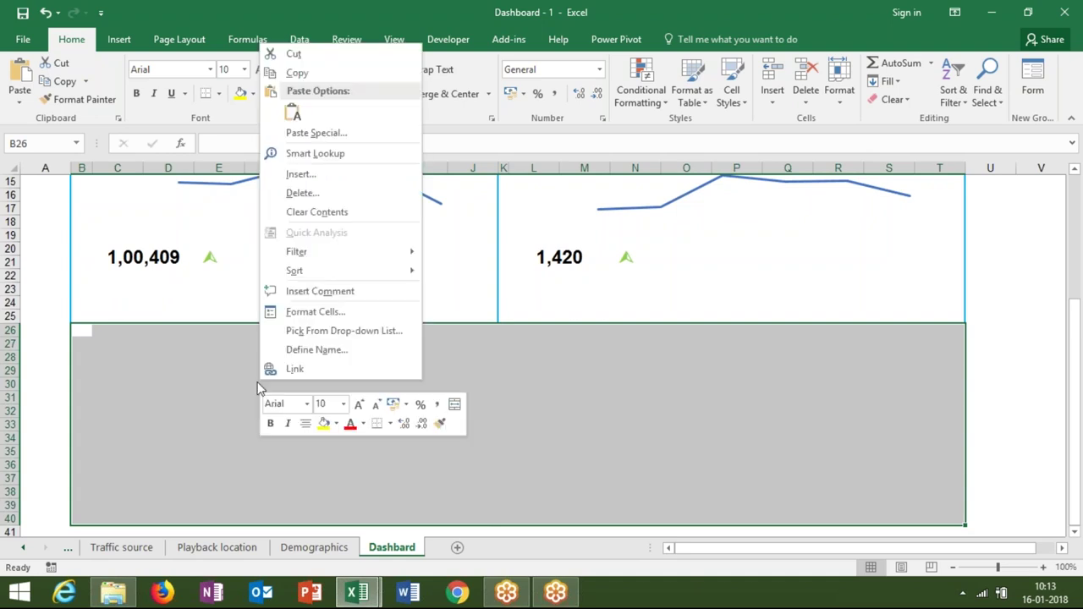
pyautogui.press('Escape')
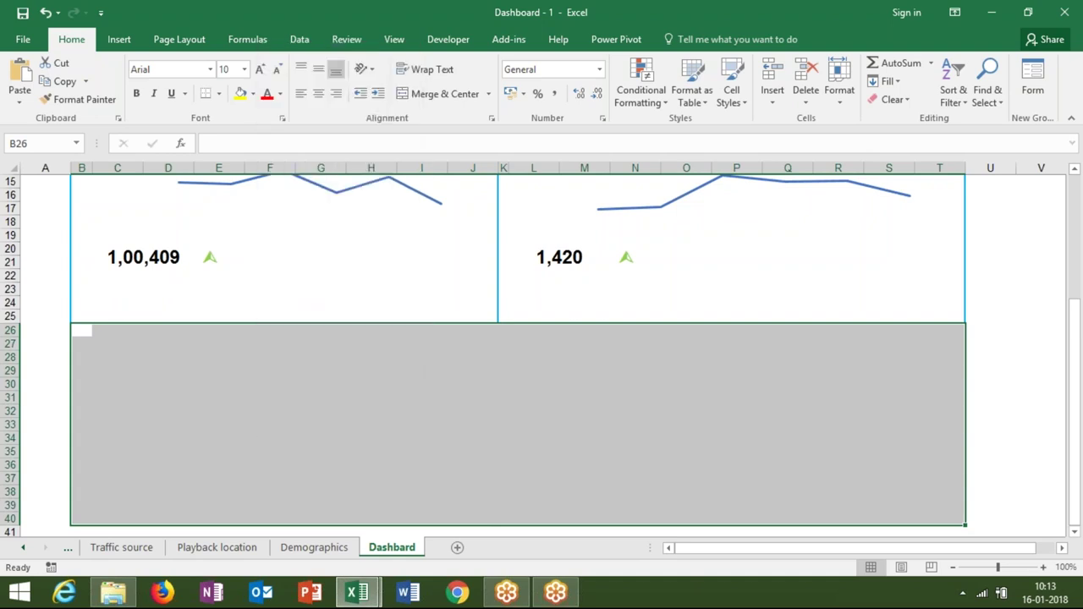
pyautogui.hotkey('ctrl', '1')
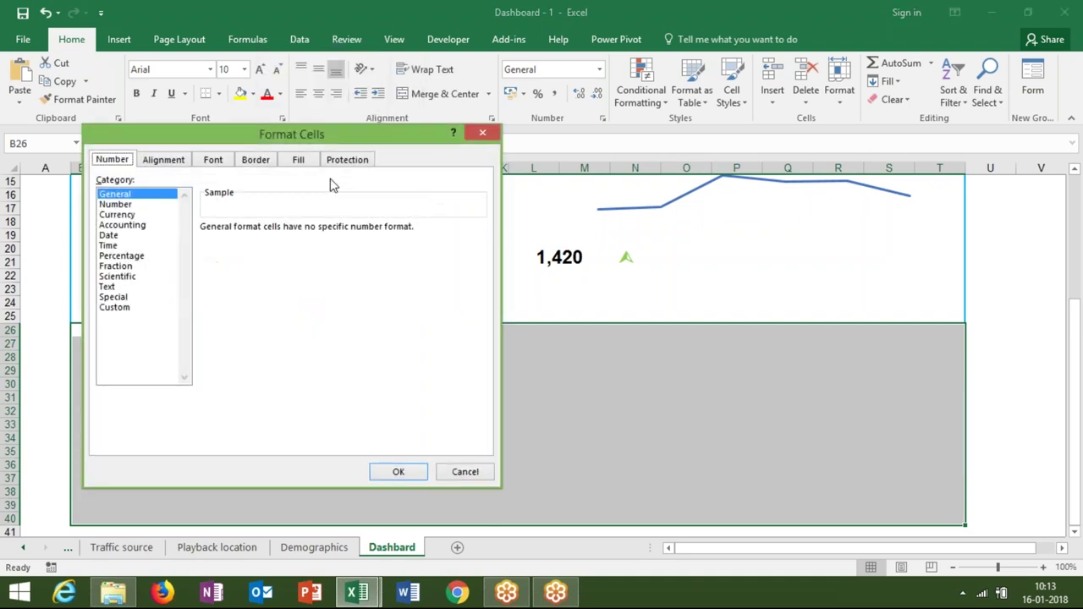
pyautogui.click(256, 160)
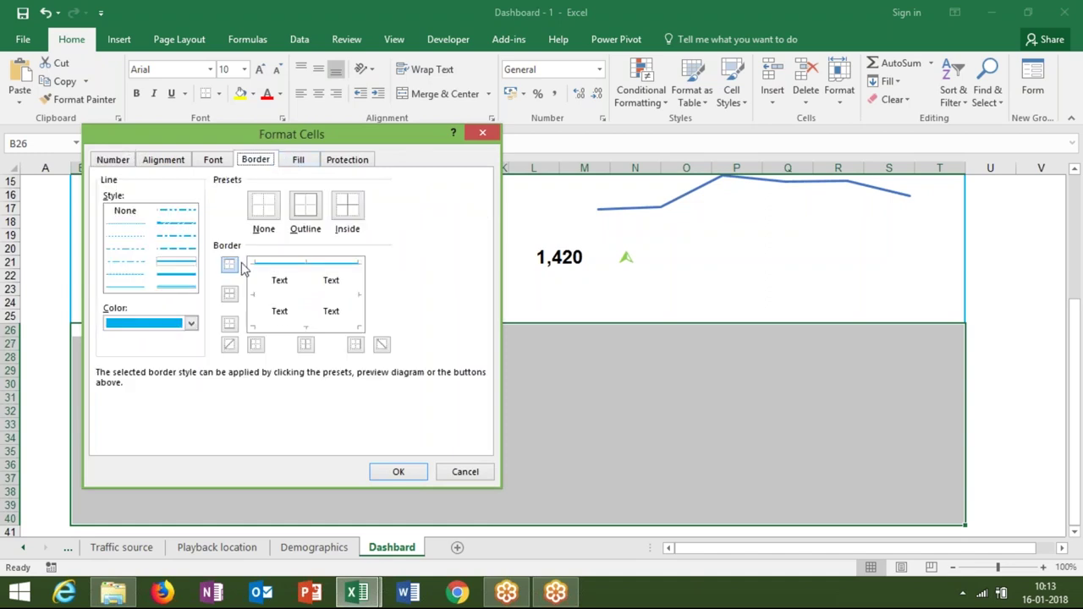
pyautogui.click(288, 329)
pyautogui.click(257, 313)
pyautogui.click(356, 309)
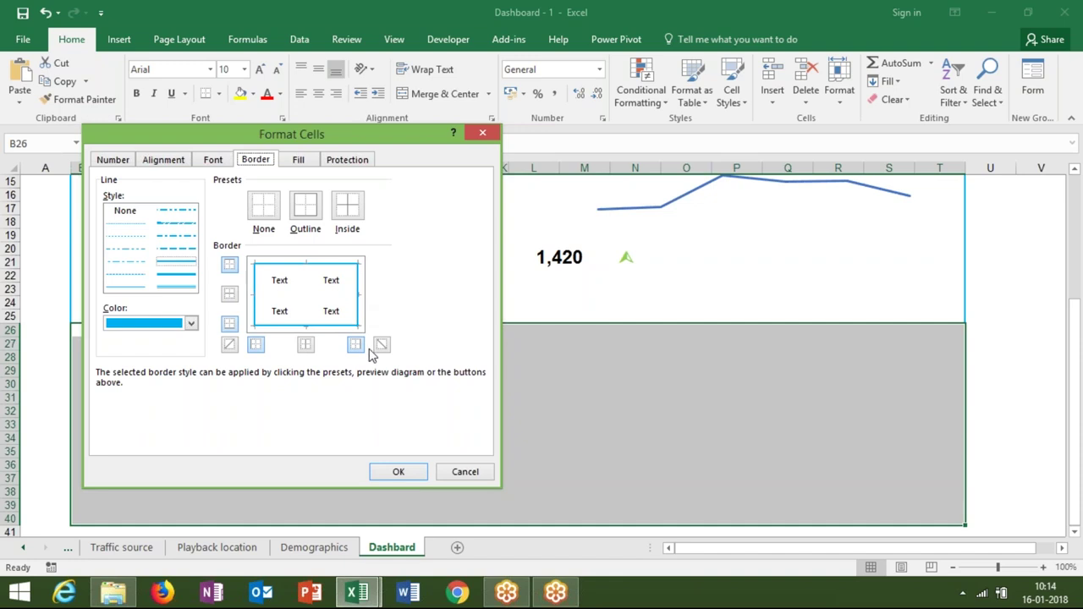
pyautogui.click(396, 472)
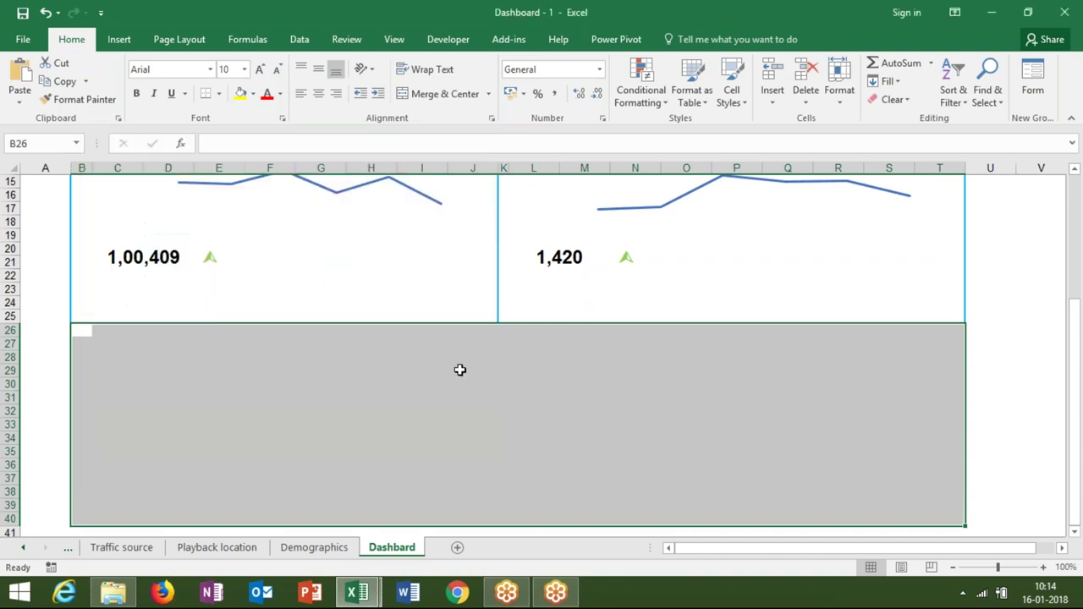
# Select the column J cells J26:J40 in the new area.
pyautogui.click(459, 370)
pyautogui.press('Up')
pyautogui.press('Up')
pyautogui.hotkey('shift', 'Down')
pyautogui.hotkey('shift', 'Down')
pyautogui.hotkey('shift', 'Down')
pyautogui.hotkey('shift', 'Down')
pyautogui.hotkey('shift', 'Down')
pyautogui.hotkey('shift', 'Down')
pyautogui.hotkey('shift', 'Down')
pyautogui.hotkey('shift', 'Down')
pyautogui.hotkey('shift', 'Down')
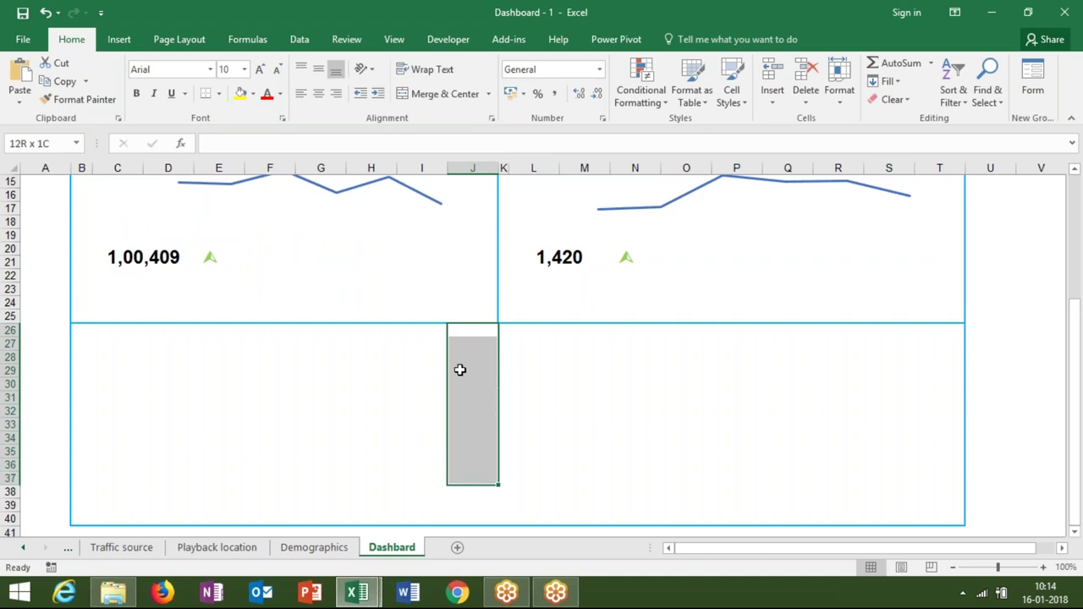
pyautogui.hotkey('shift', 'Down')
pyautogui.hotkey('shift', 'Down')
pyautogui.hotkey('shift', 'Down')
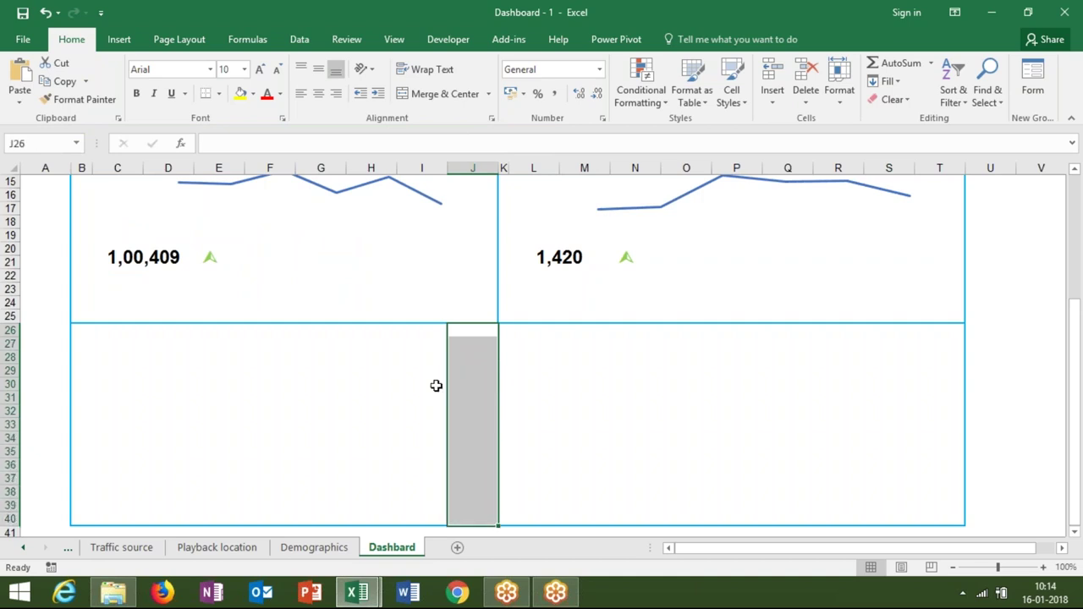
# Apply a blue right border to J26:J40, dividing the lower block into two panels.
pyautogui.rightClick(457, 383)
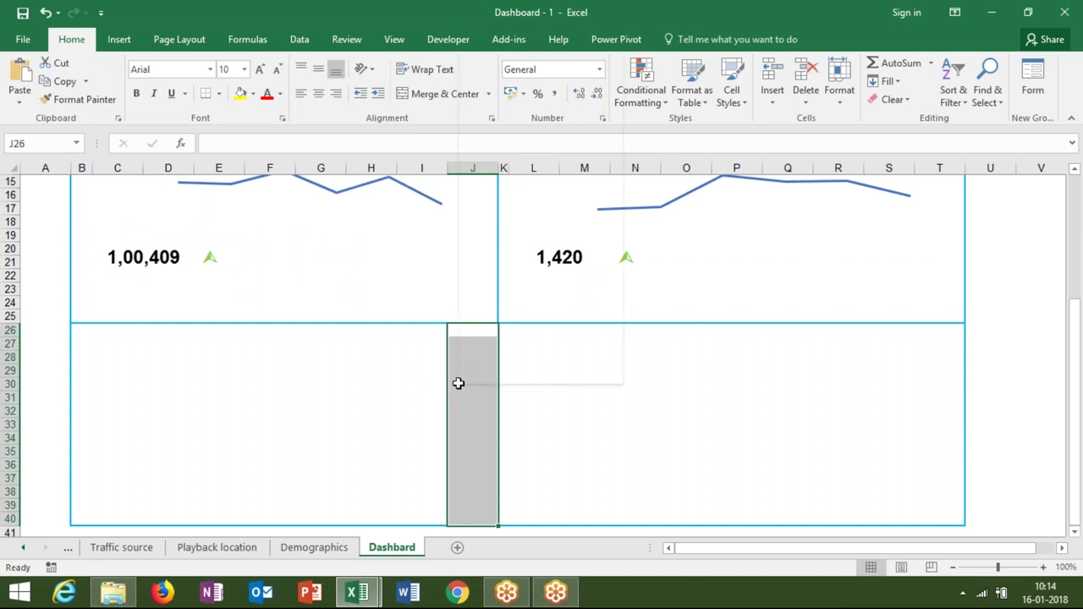
pyautogui.click(469, 317)
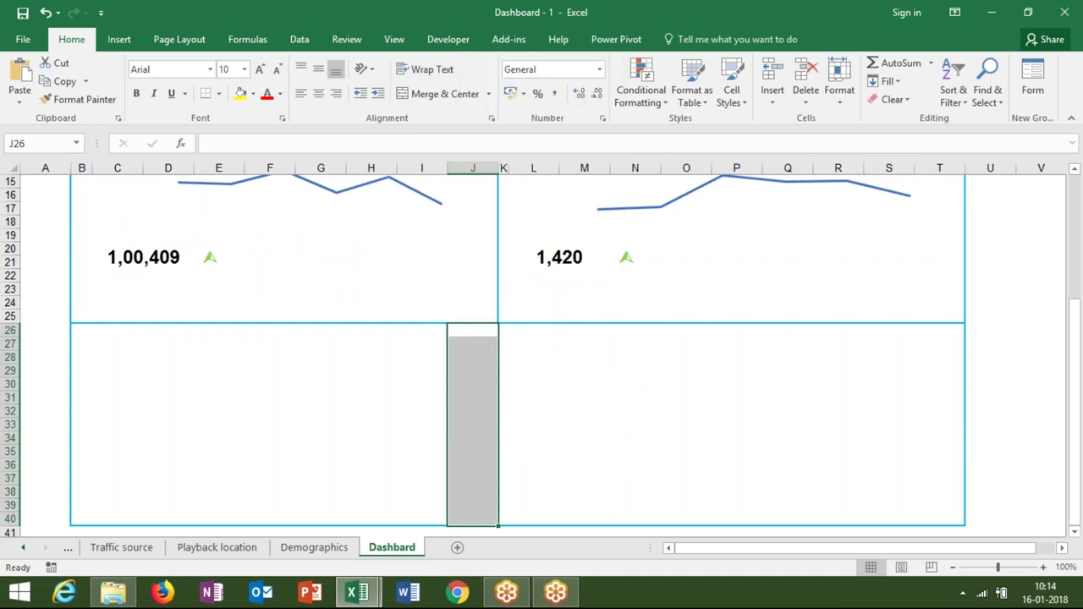
pyautogui.click(560, 301)
pyautogui.click(567, 301)
pyautogui.click(565, 298)
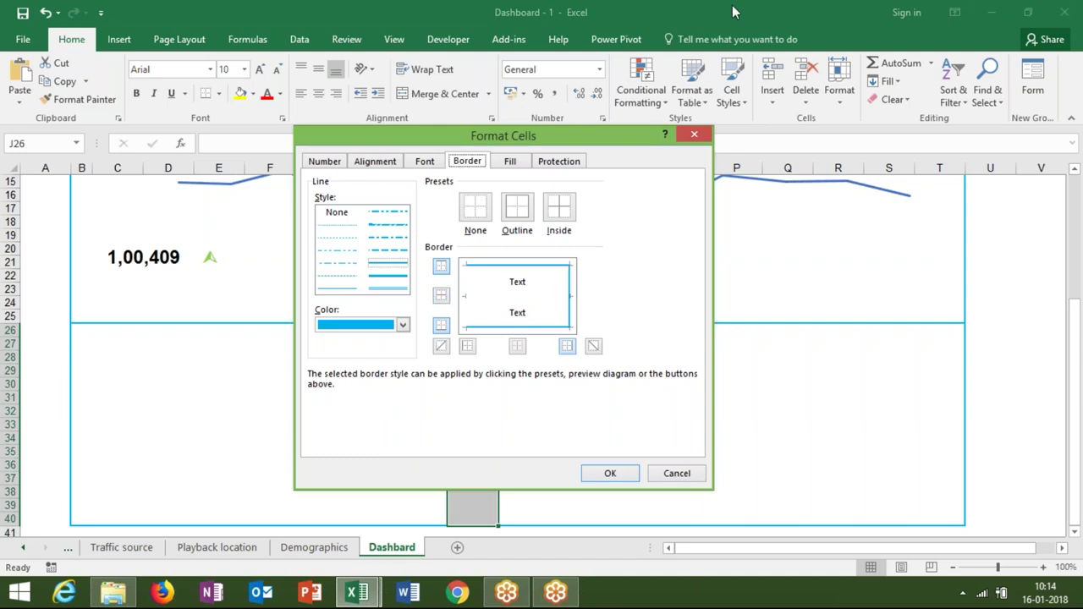
pyautogui.press('Return')
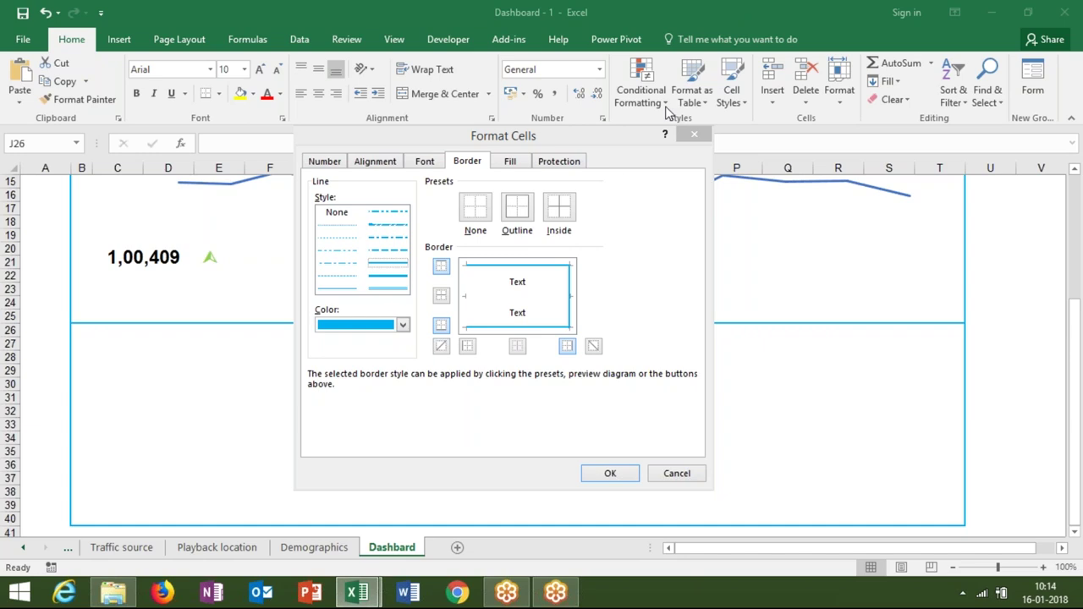
pyautogui.click(610, 475)
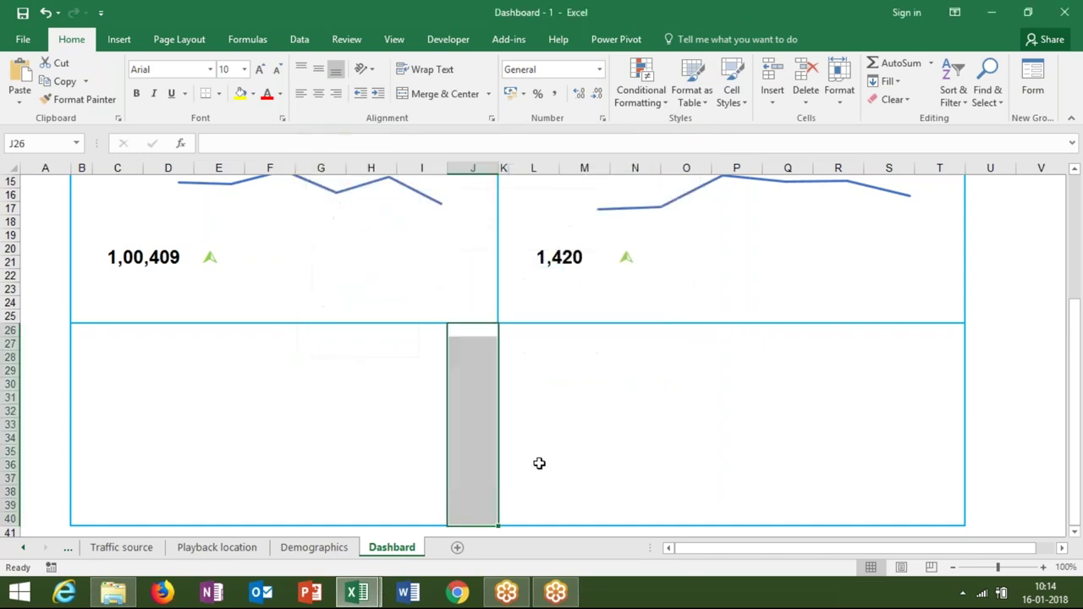
pyautogui.click(511, 454)
pyautogui.press('Down')
pyautogui.press('Down')
pyautogui.press('Down')
pyautogui.press('Down')
pyautogui.press('Down')
pyautogui.press('Down')
pyautogui.press('Down')
pyautogui.press('Down')
pyautogui.press('Down')
pyautogui.press('Down')
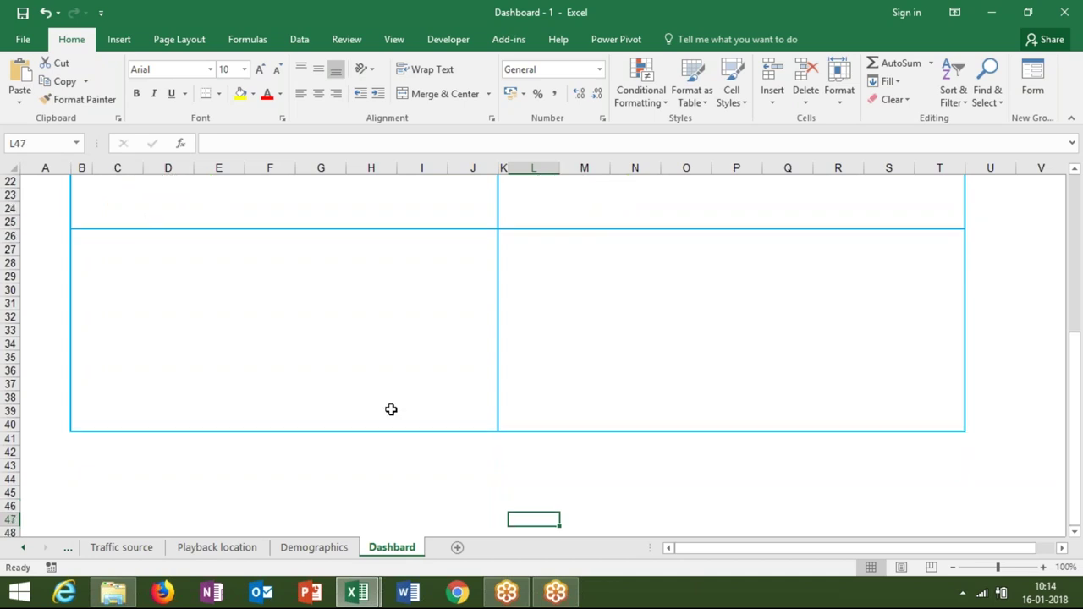
# Copy the 1,00,409 figure and its trend arrow from C20:E21.
pyautogui.click(202, 291)
pyautogui.press('Up')
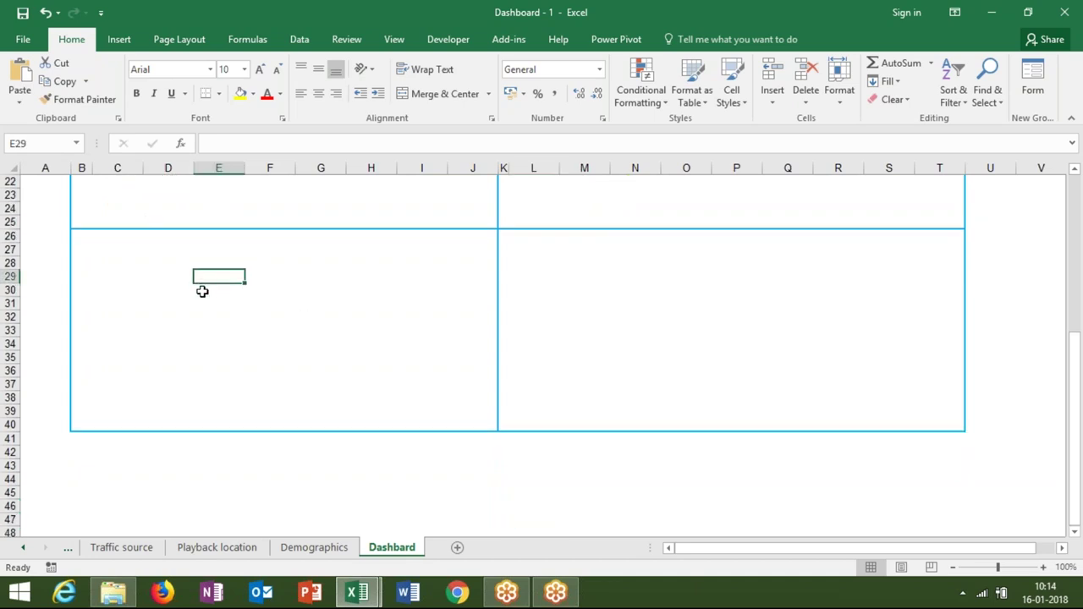
pyautogui.press('Up')
pyautogui.press('Up')
pyautogui.press('Up')
pyautogui.press('Left')
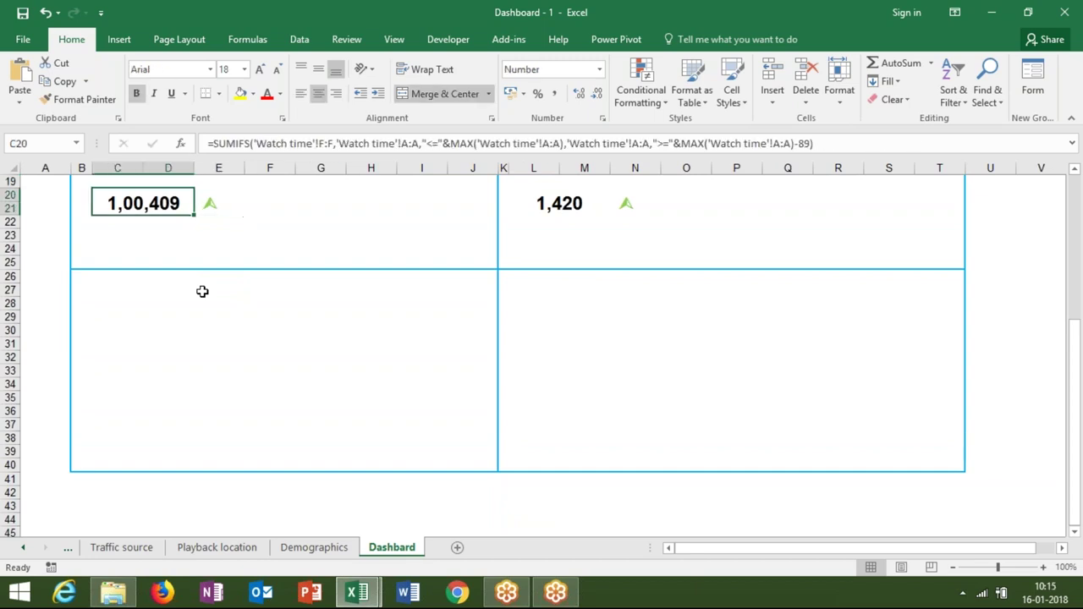
pyautogui.press('Right')
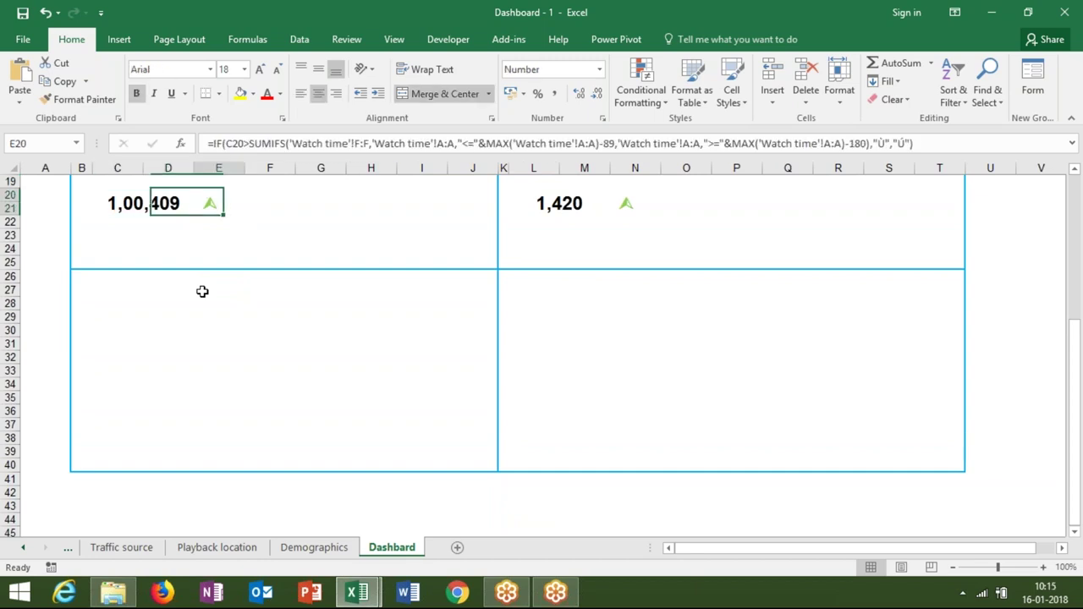
pyautogui.press('Left')
pyautogui.hotkey('shift', 'Right')
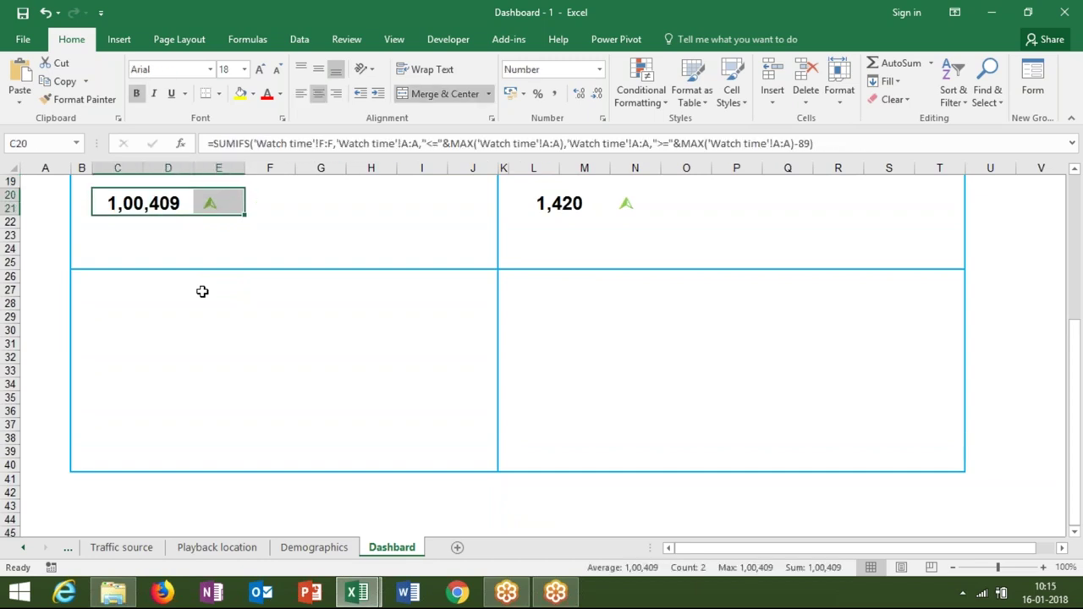
pyautogui.hotkey('ctrl', 'c')
# Paste the figure and arrow into C36 in the lower-left panel.
pyautogui.press('Down')
pyautogui.press('Down')
pyautogui.press('Down')
pyautogui.press('Down')
pyautogui.press('Down')
pyautogui.press('Down')
pyautogui.press('Down')
pyautogui.press('Down')
pyautogui.press('Left')
pyautogui.press('Down')
pyautogui.hotkey('ctrl', 'v')
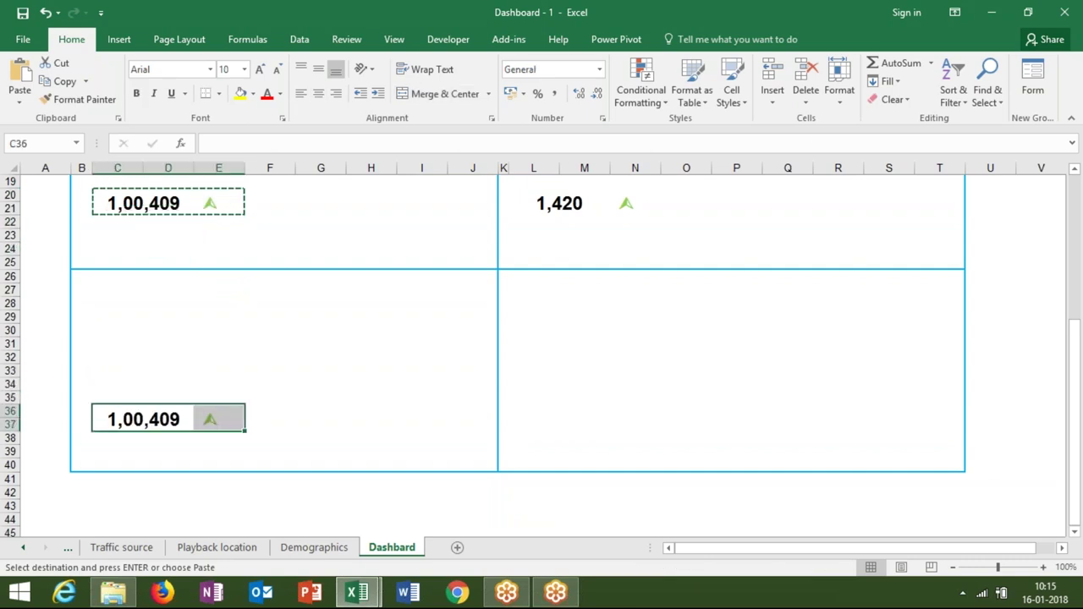
pyautogui.press('Escape')
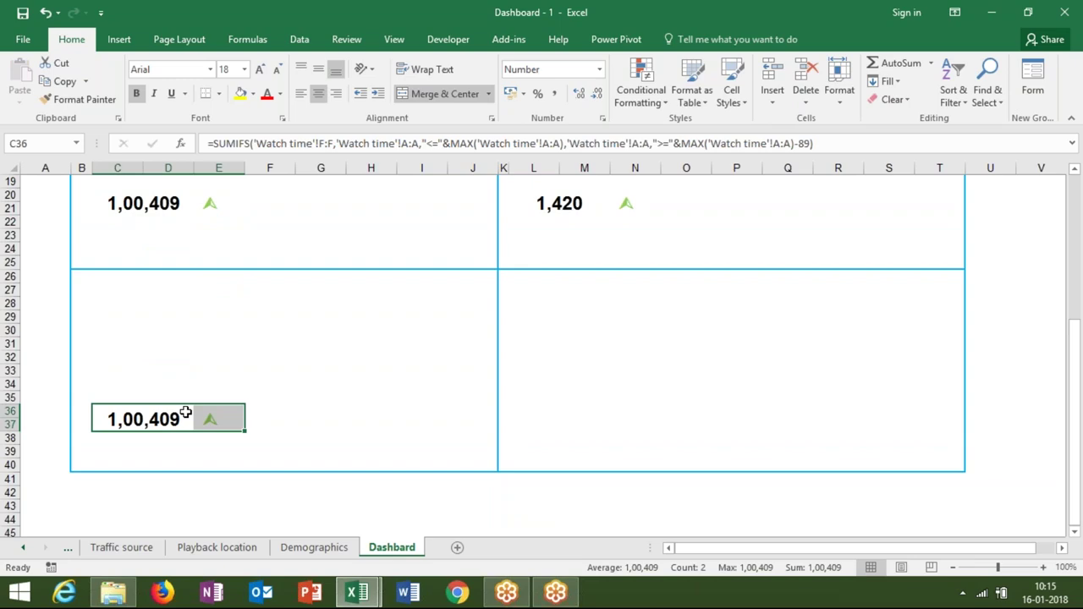
pyautogui.click(160, 420)
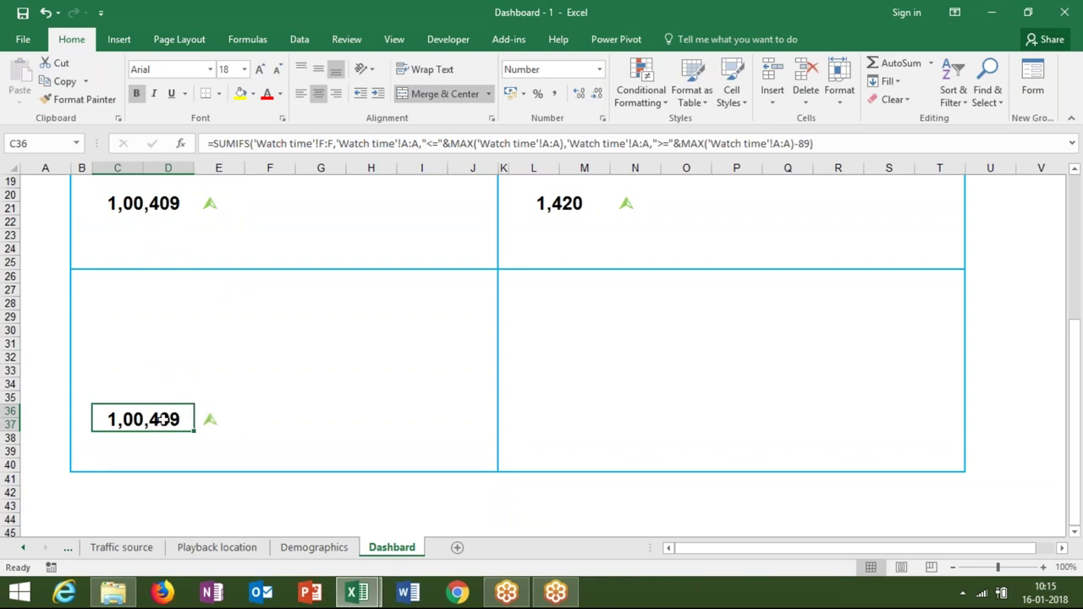
# Browse the Traffic source and Playback location sheets' column headers.
pyautogui.click(123, 547)
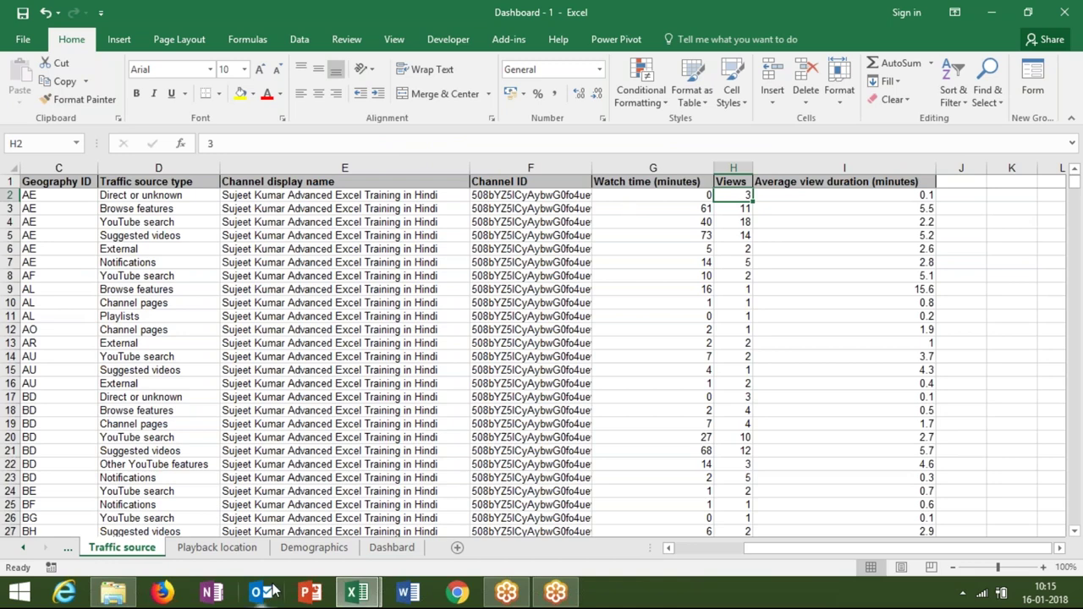
pyautogui.press('Up')
pyautogui.press('Left')
pyautogui.press('Left')
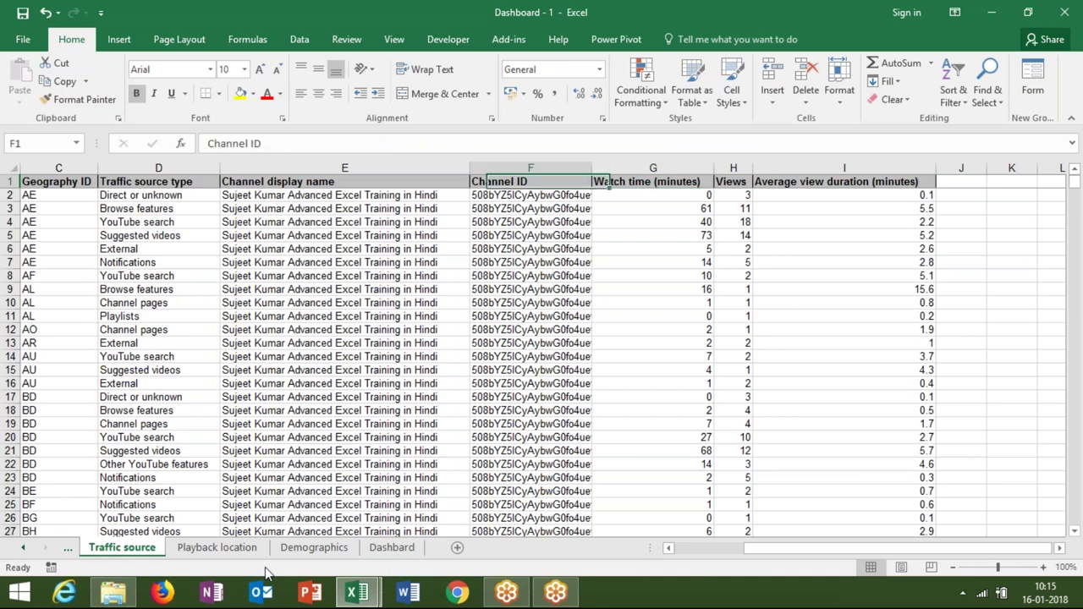
pyautogui.press('Home')
pyautogui.press('Right')
pyautogui.click(215, 550)
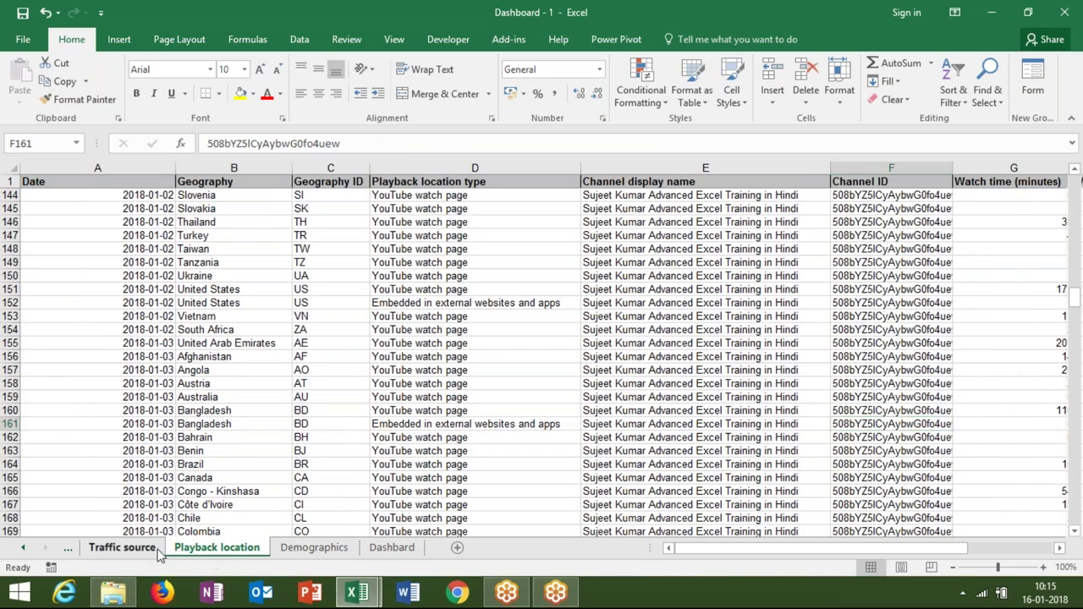
pyautogui.click(122, 548)
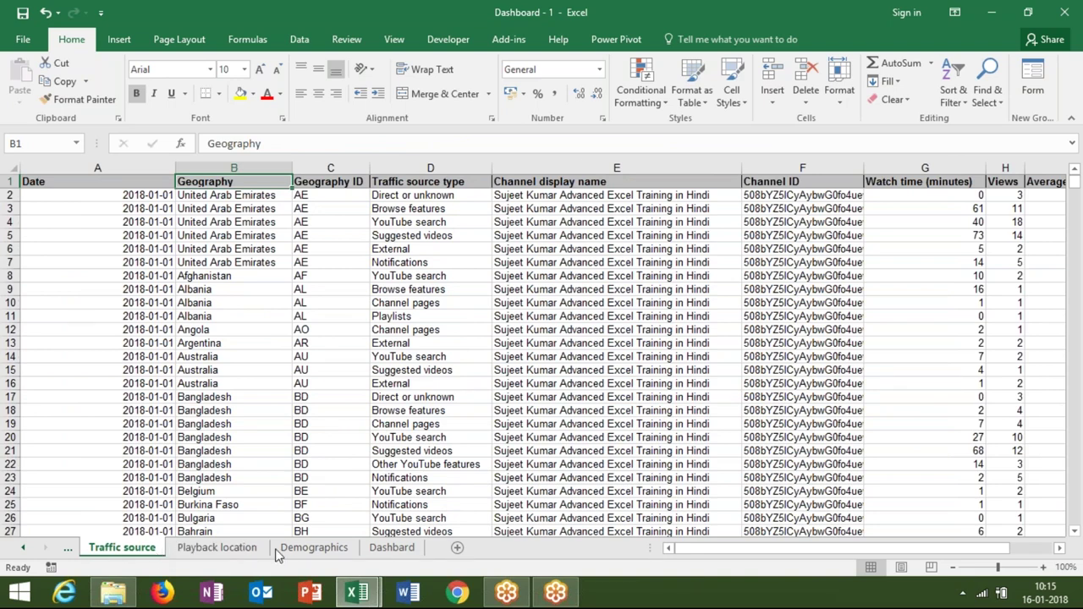
pyautogui.click(394, 549)
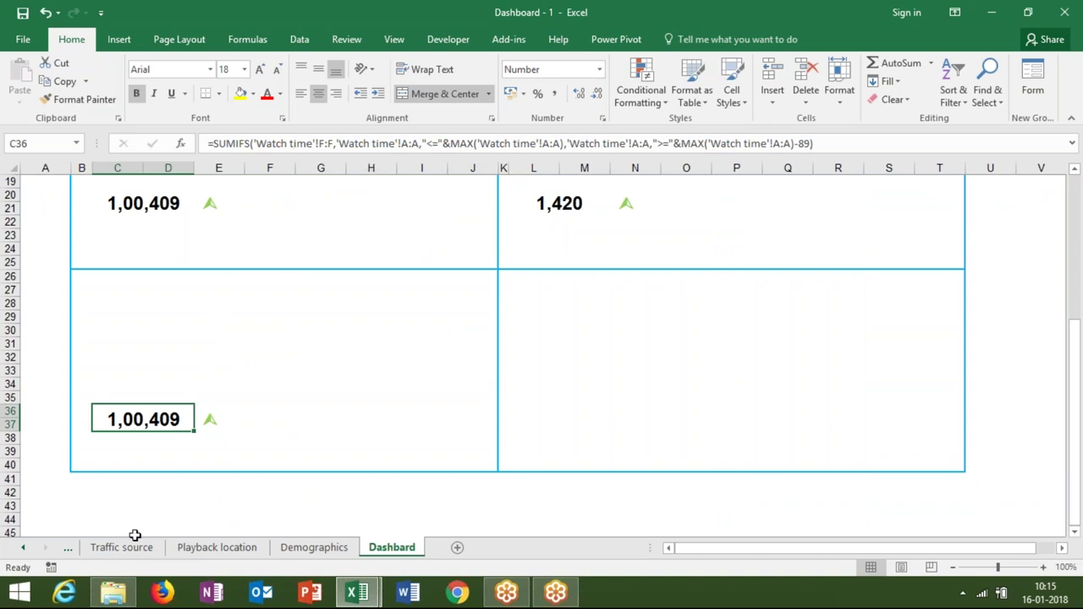
# Unhide the Watch time sheet and confirm Views sits in column G.
pyautogui.click(23, 549)
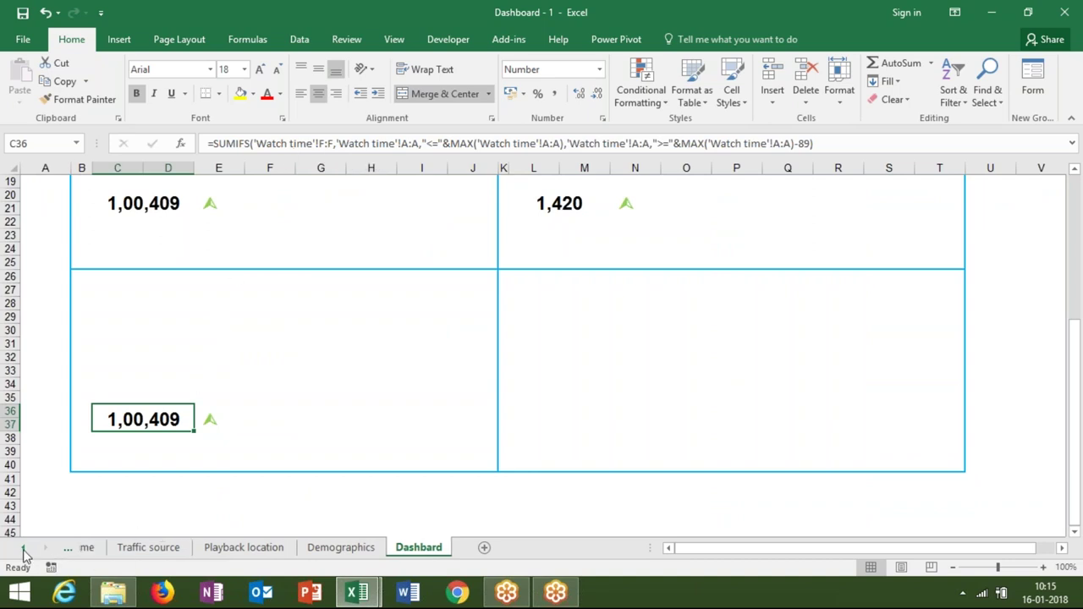
pyautogui.click(24, 550)
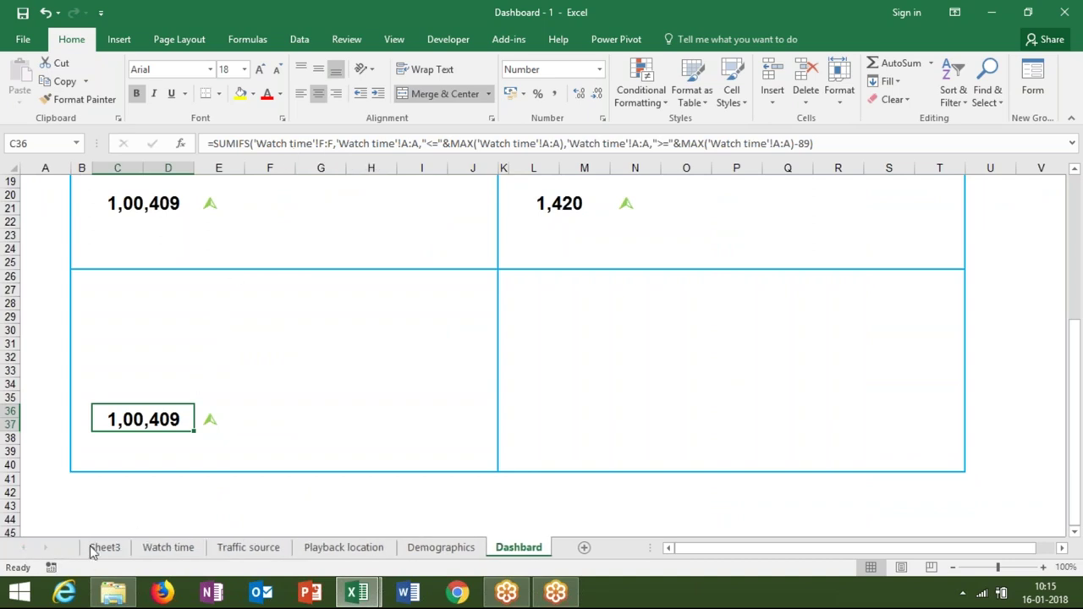
pyautogui.click(144, 552)
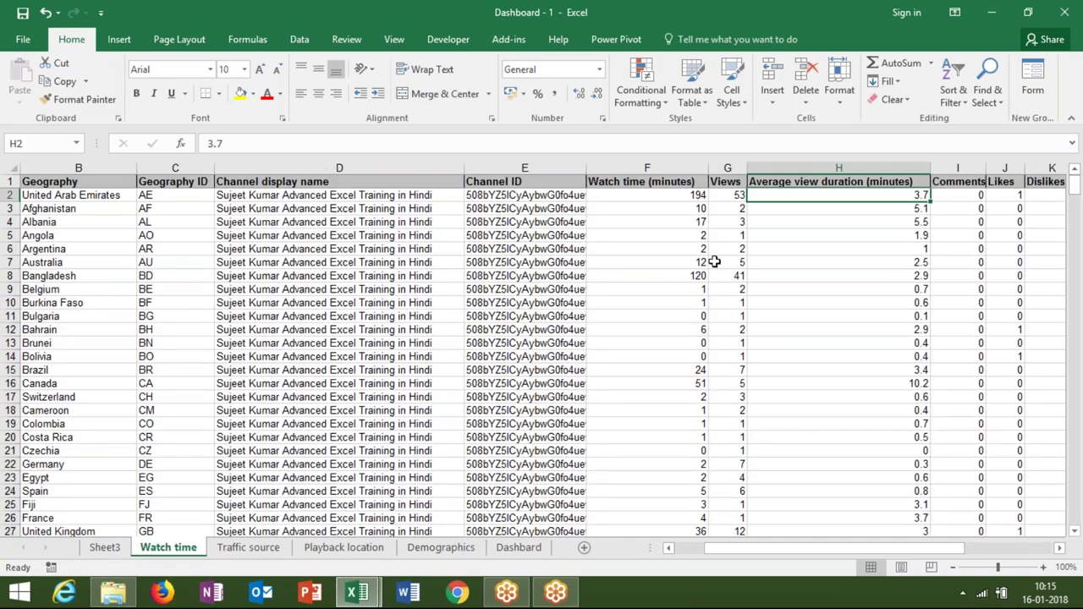
pyautogui.press('Left')
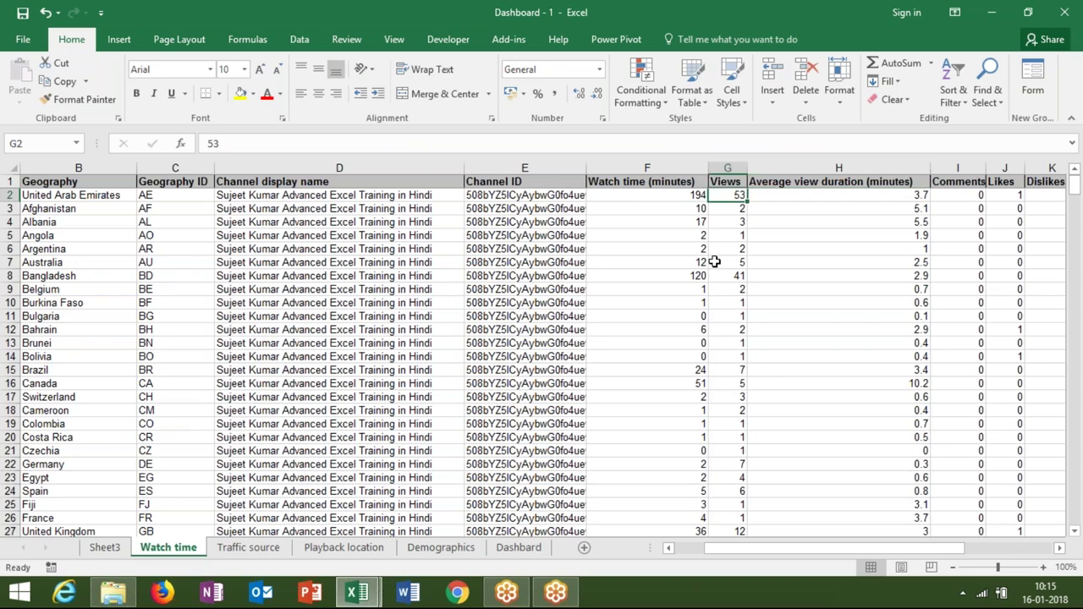
pyautogui.click(499, 554)
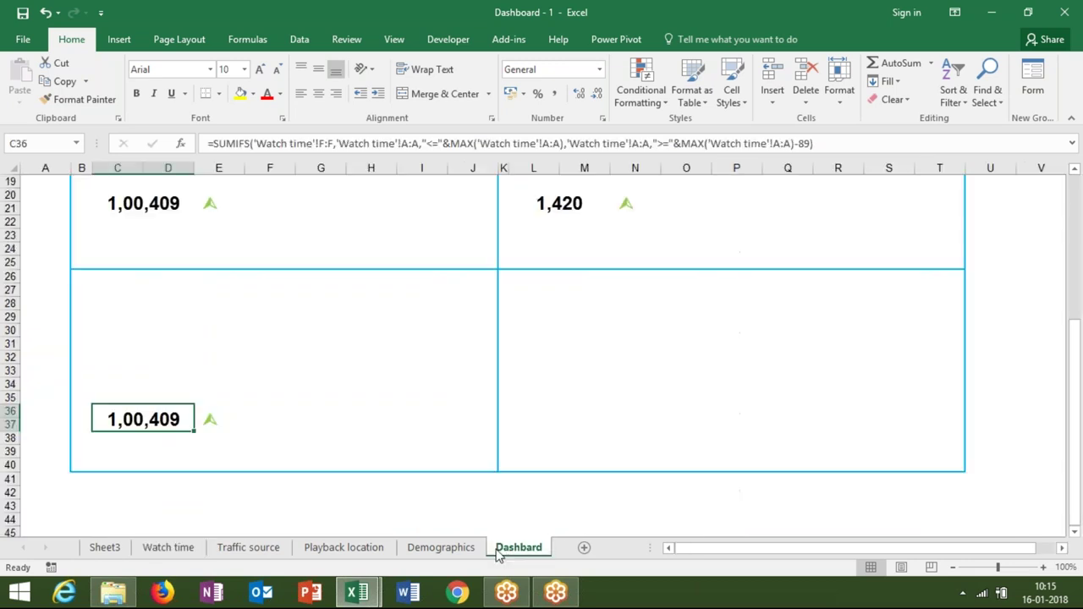
# Change C36's formula from 'Watch time'!F:F to G:G, giving 24,916.
pyautogui.click(327, 144)
pyautogui.write('g')
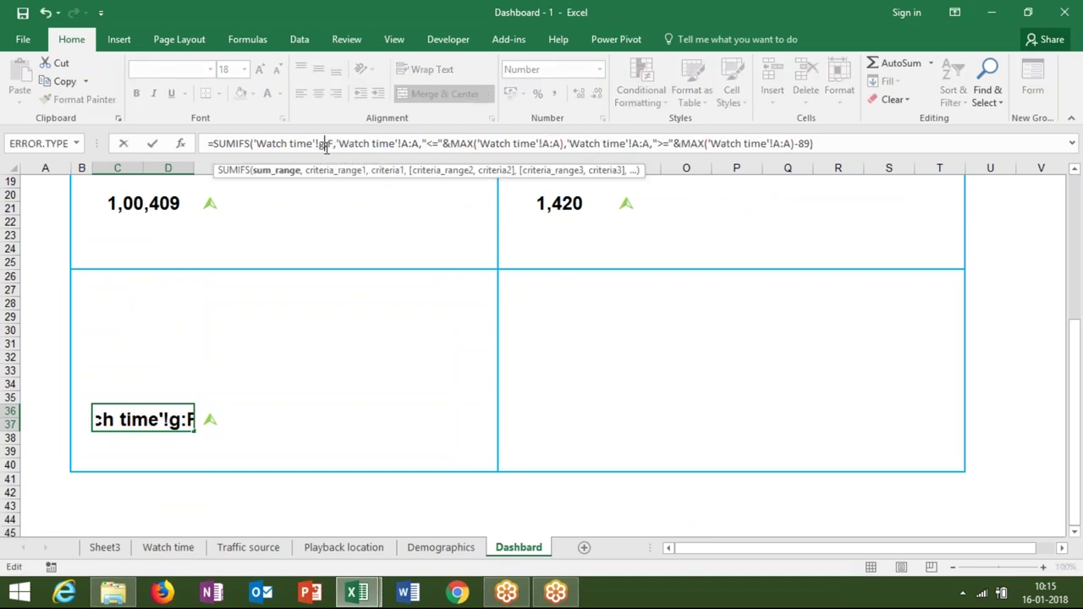
pyautogui.press('BackSpace')
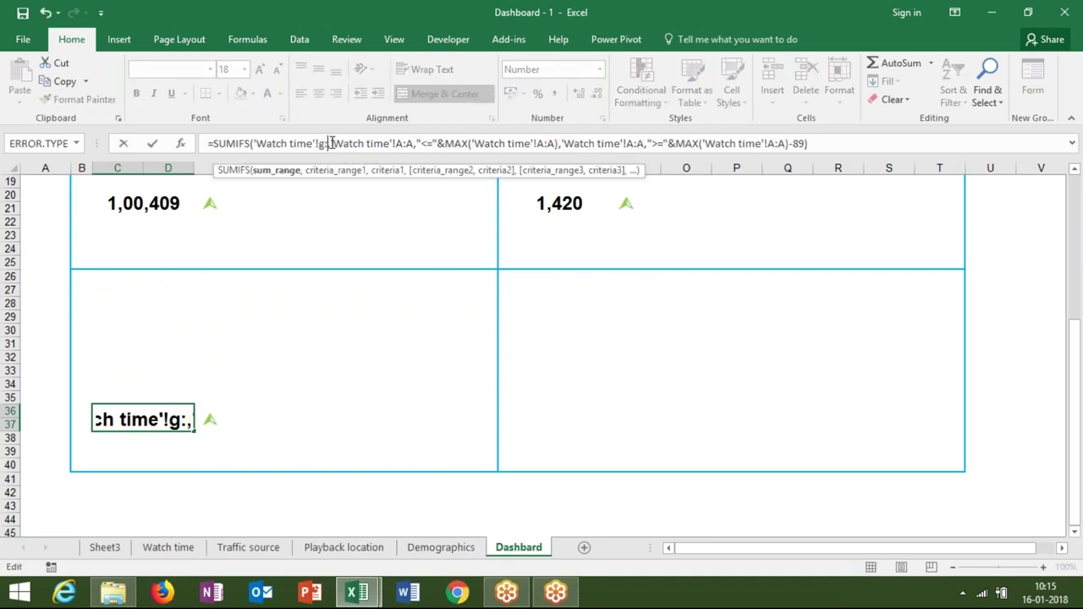
pyautogui.write('g')
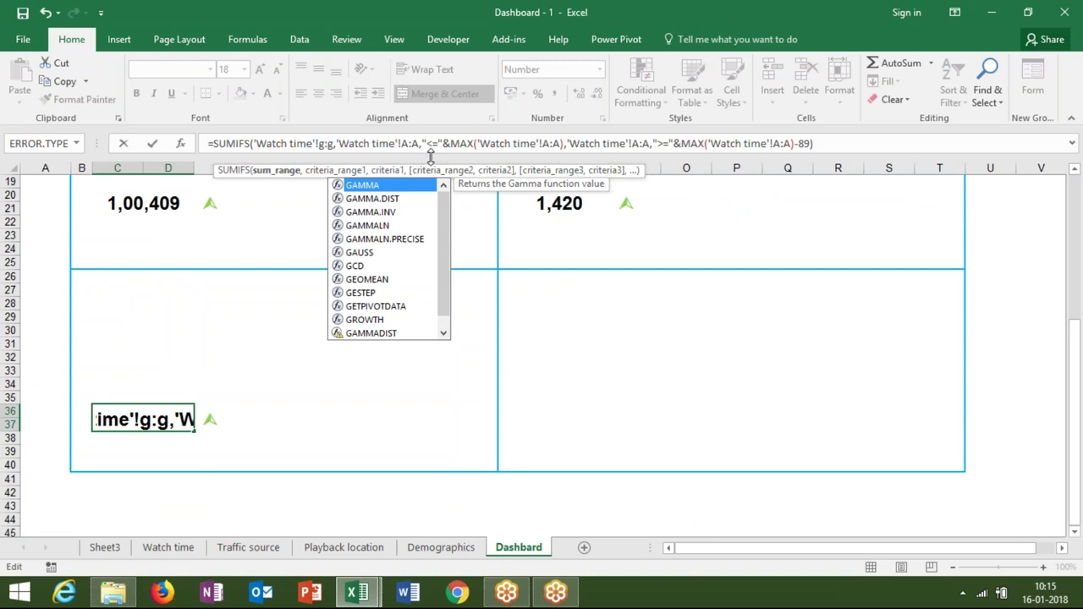
pyautogui.hotkey('ctrl', 'Return')
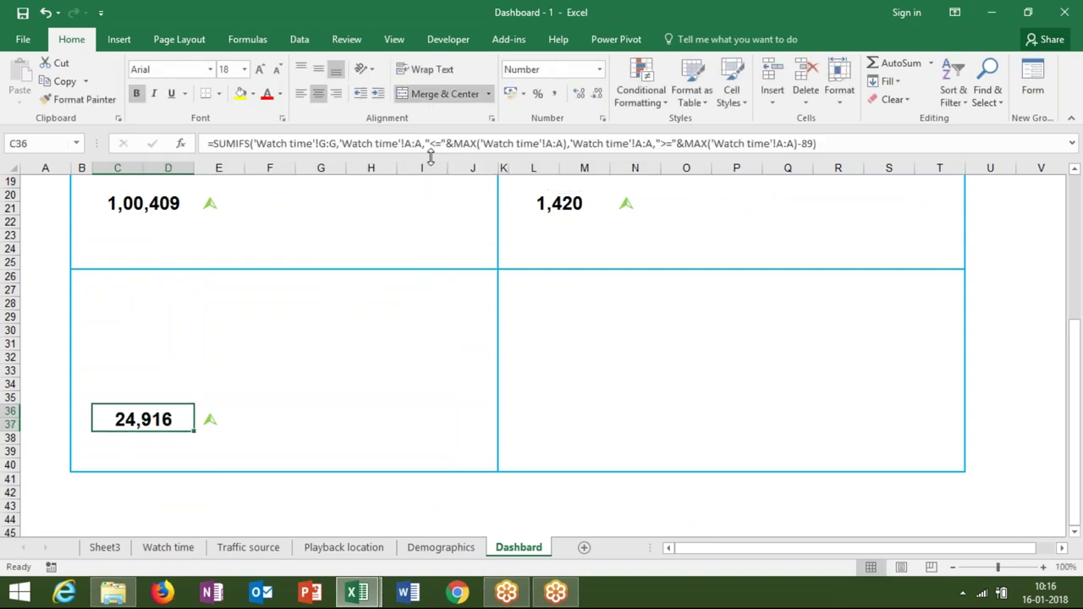
pyautogui.press('Right')
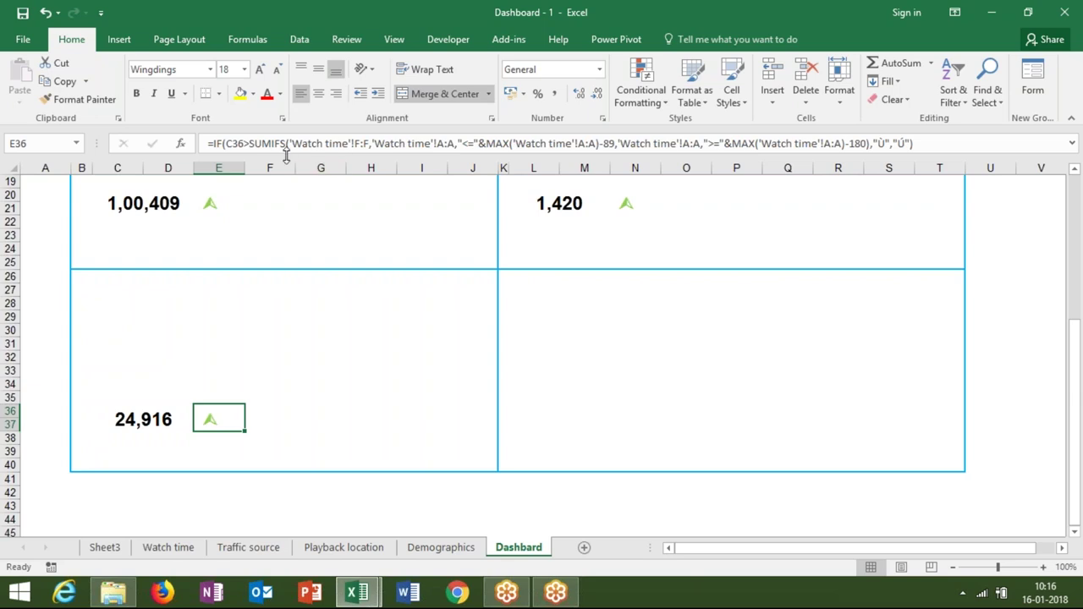
# Switch the E36 trend-arrow formula to column G as well.
pyautogui.doubleClick(358, 143)
pyautogui.write('g')
pyautogui.press('Delete')
pyautogui.write('g')
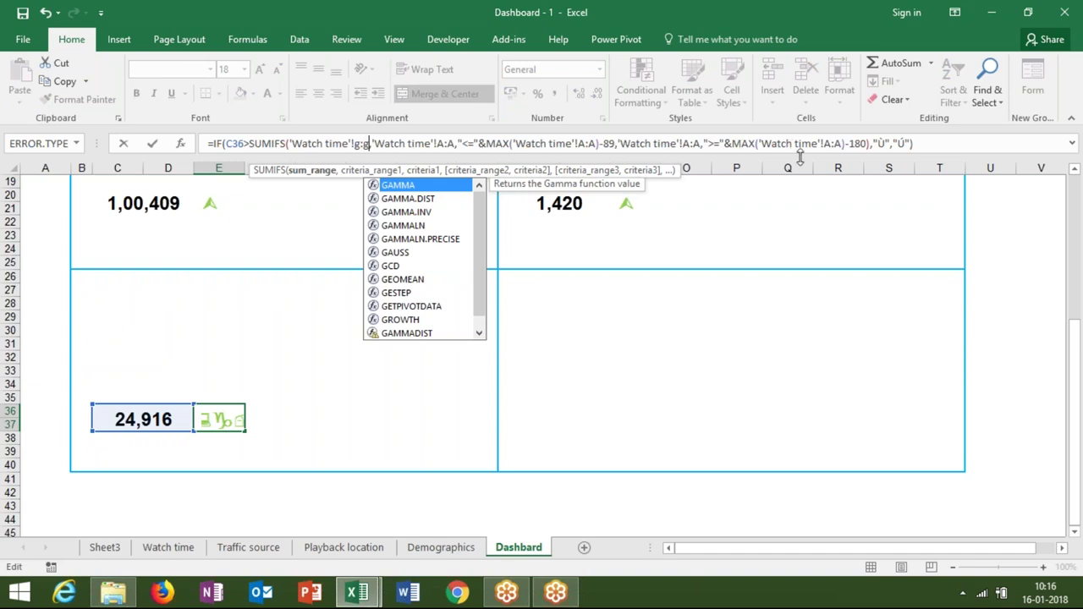
pyautogui.press('Return')
pyautogui.press('Up')
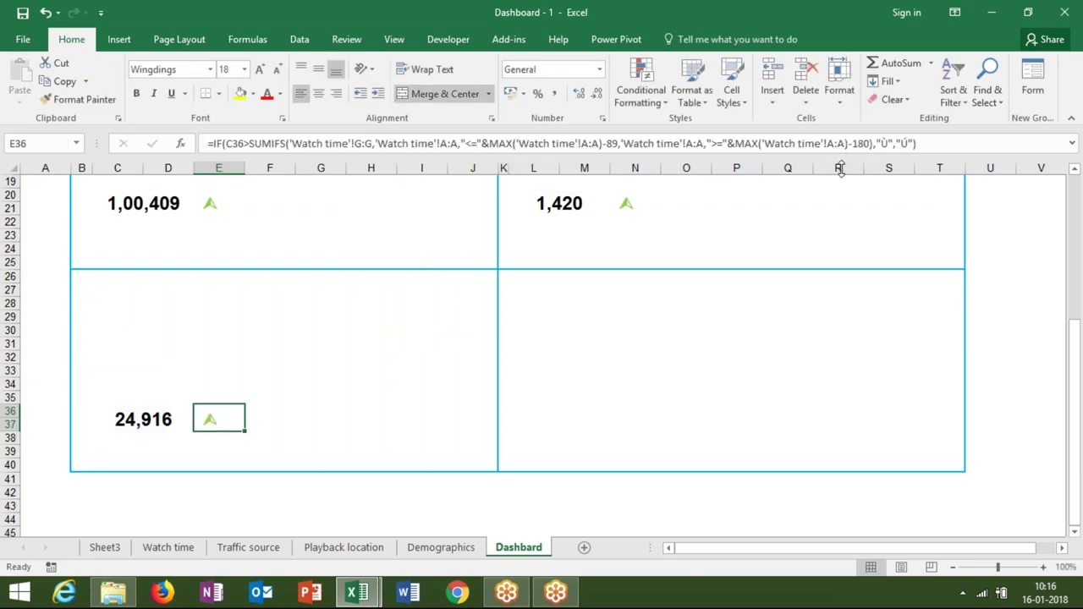
pyautogui.moveTo(842, 159); pyautogui.dragTo(844, 174)
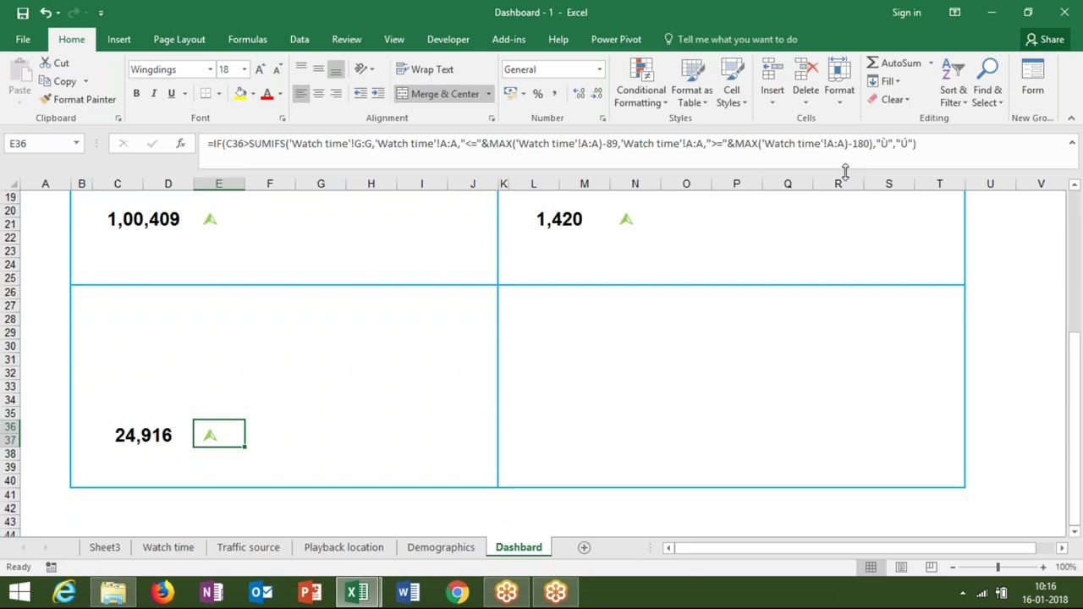
pyautogui.press('Up')
pyautogui.press('Up')
pyautogui.press('Down')
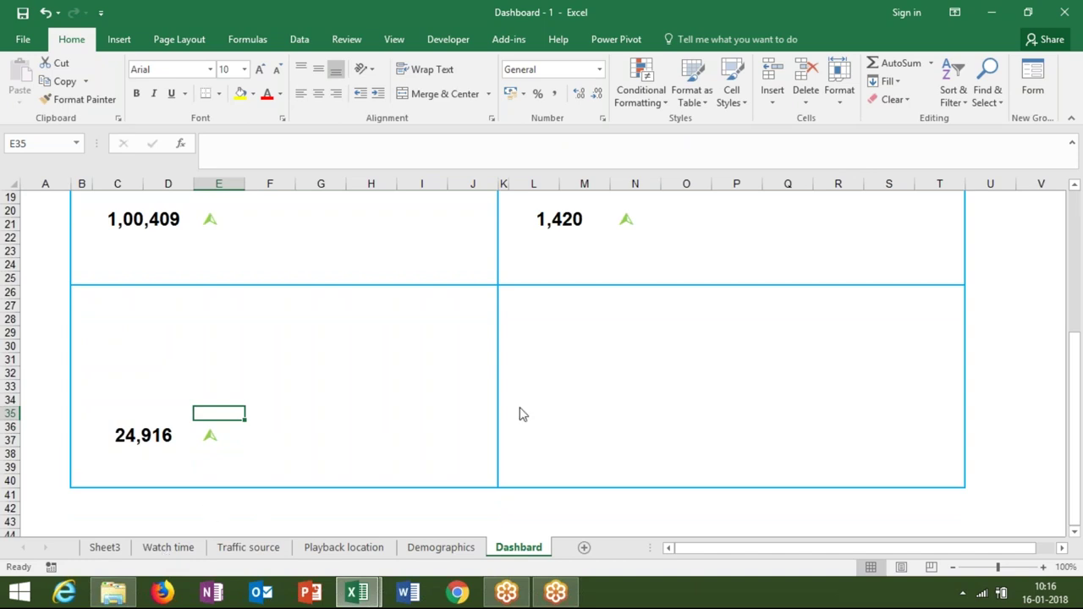
# Ungroup the sheets on Sheet3 and look over its existing pivot tables.
pyautogui.click(97, 551)
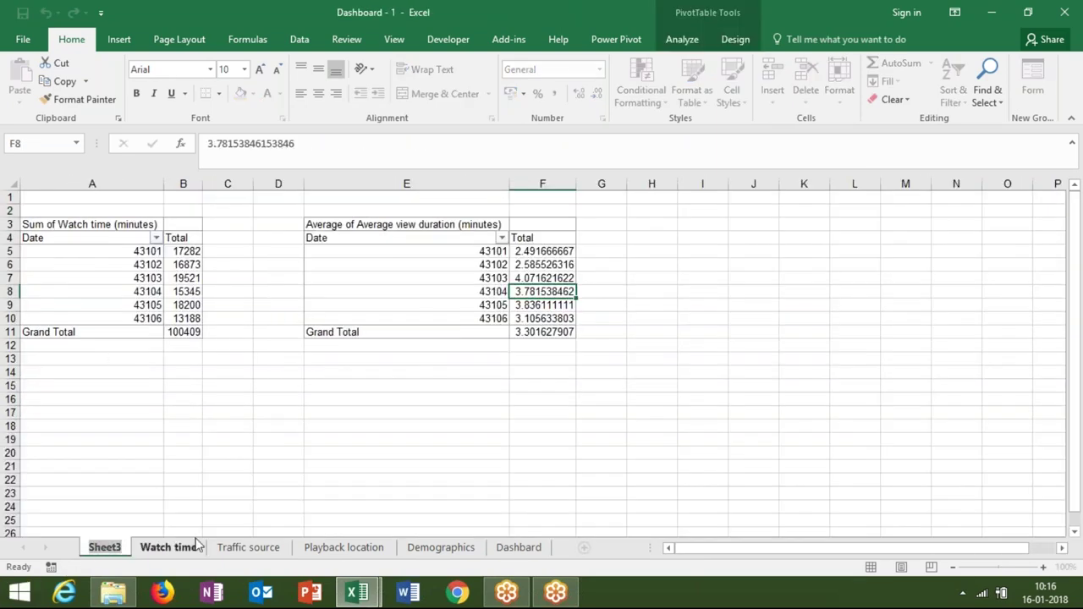
pyautogui.keyDown('ctrl'); pyautogui.click(249, 547); pyautogui.keyUp('ctrl')
pyautogui.keyDown('ctrl'); pyautogui.click(249, 548); pyautogui.keyUp('ctrl')
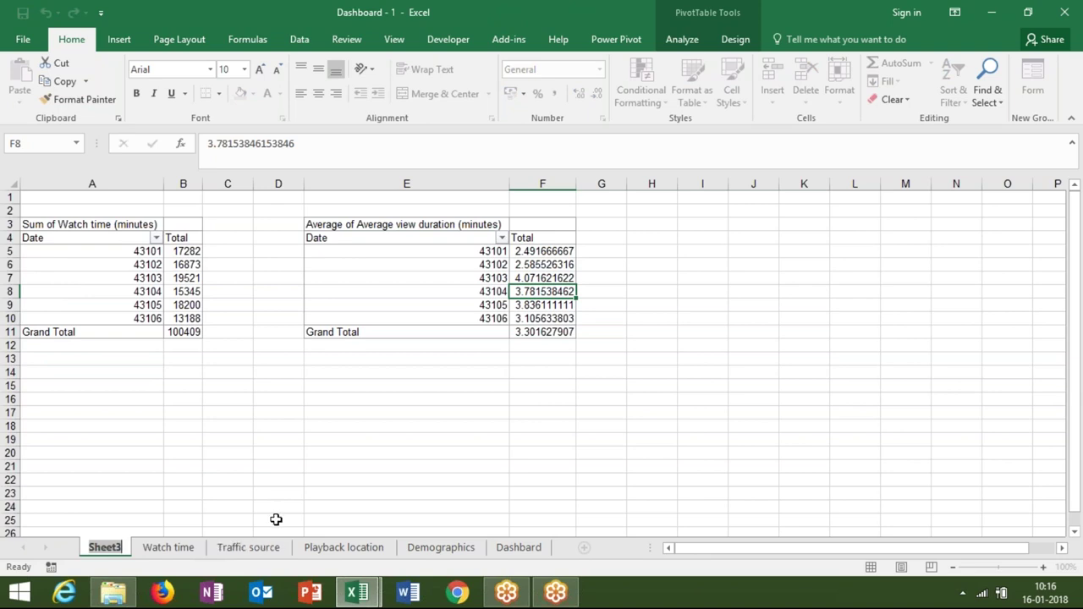
pyautogui.click(143, 374)
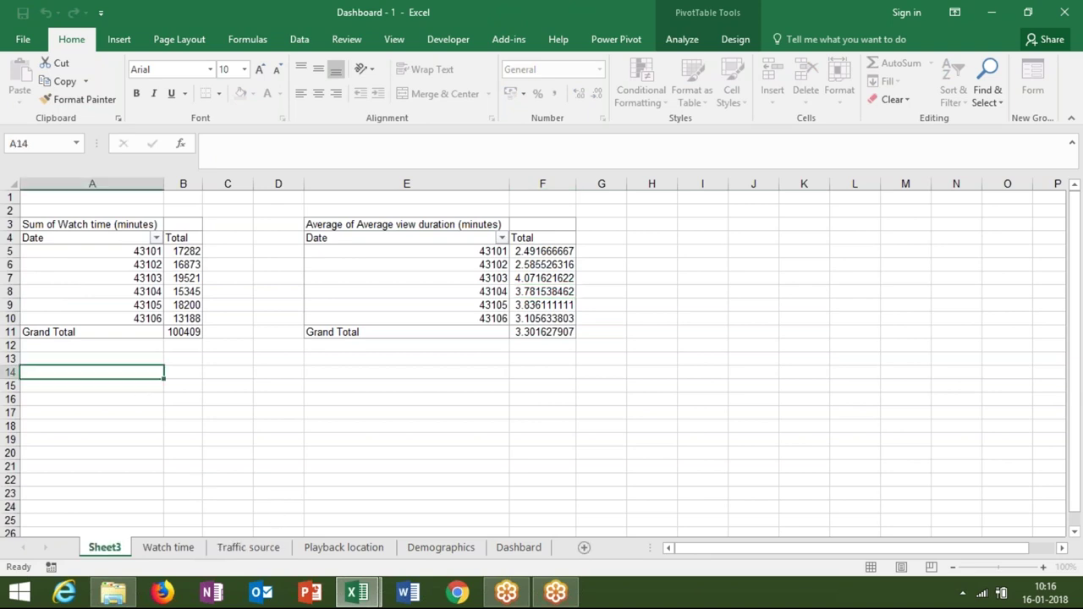
pyautogui.click(394, 367)
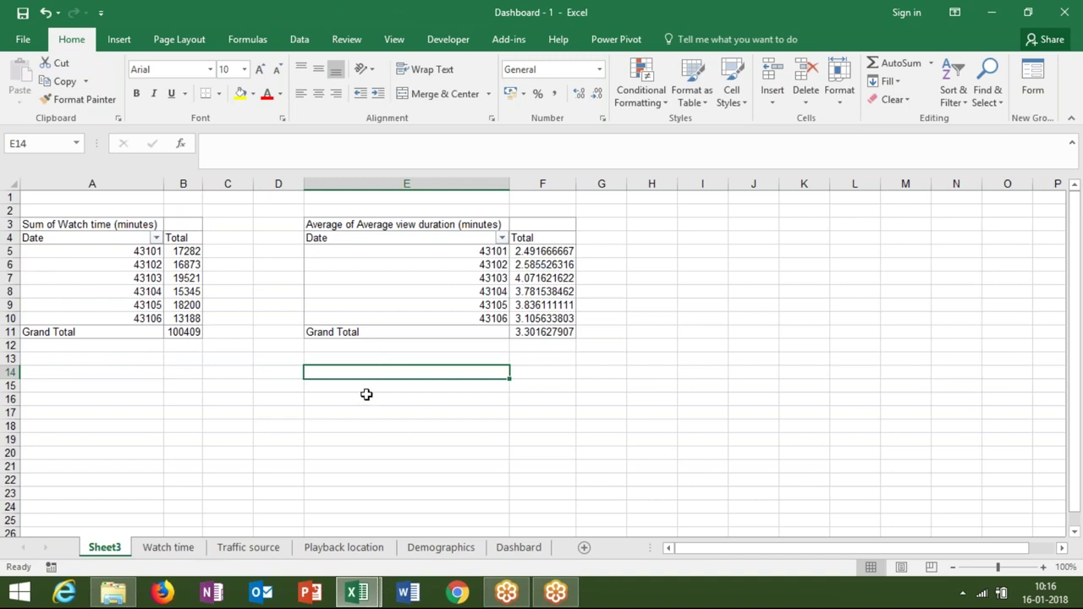
pyautogui.click(697, 236)
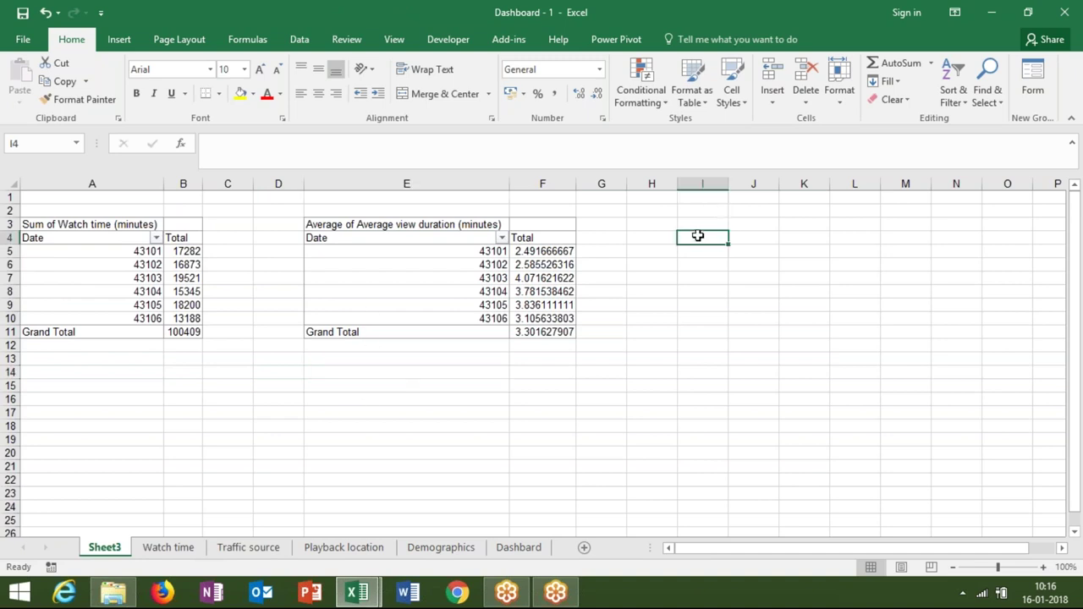
# Select the entire Watch time data table A1:M436.
pyautogui.click(169, 548)
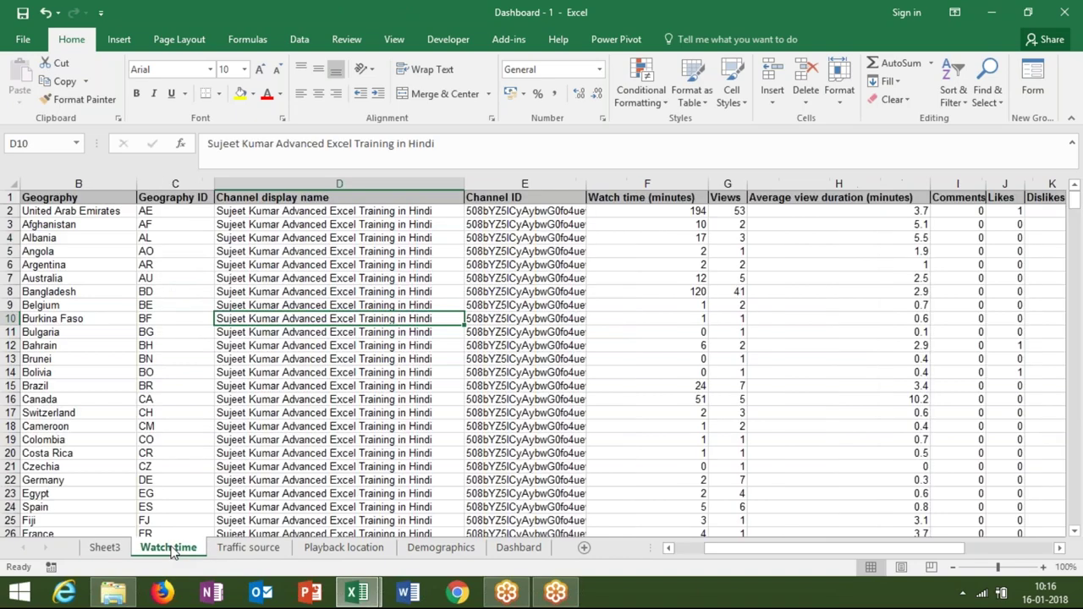
pyautogui.hotkey('ctrl', 'Up')
pyautogui.hotkey('ctrl', 'Left')
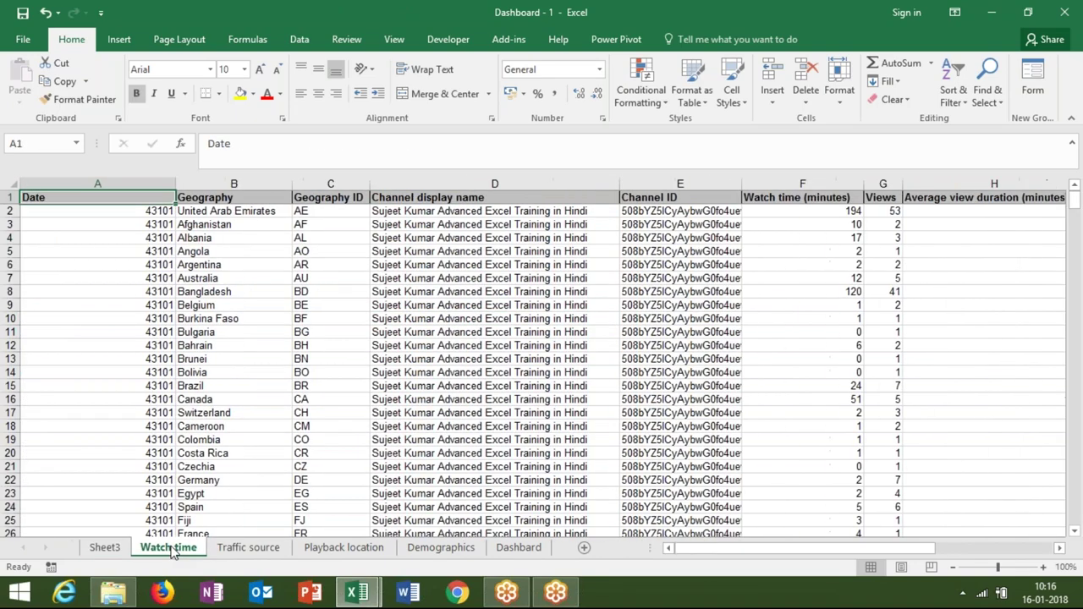
pyautogui.hotkey('ctrl', 'shift', 'Right')
pyautogui.hotkey('ctrl', 'shift', 'Down')
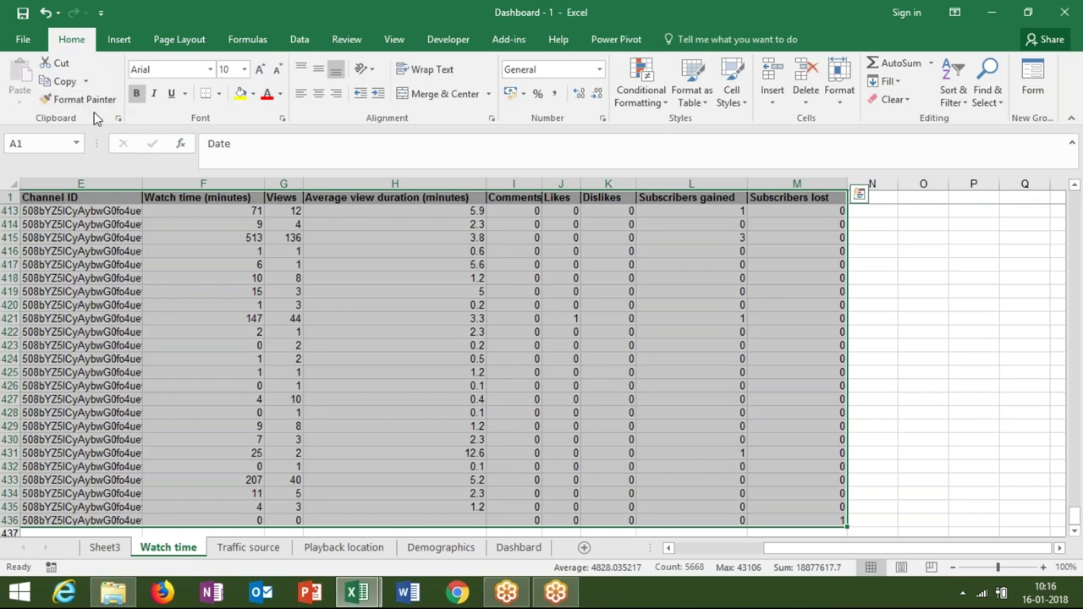
# Create an empty PivotTable from the data at Sheet3 cell L3.
pyautogui.click(132, 42)
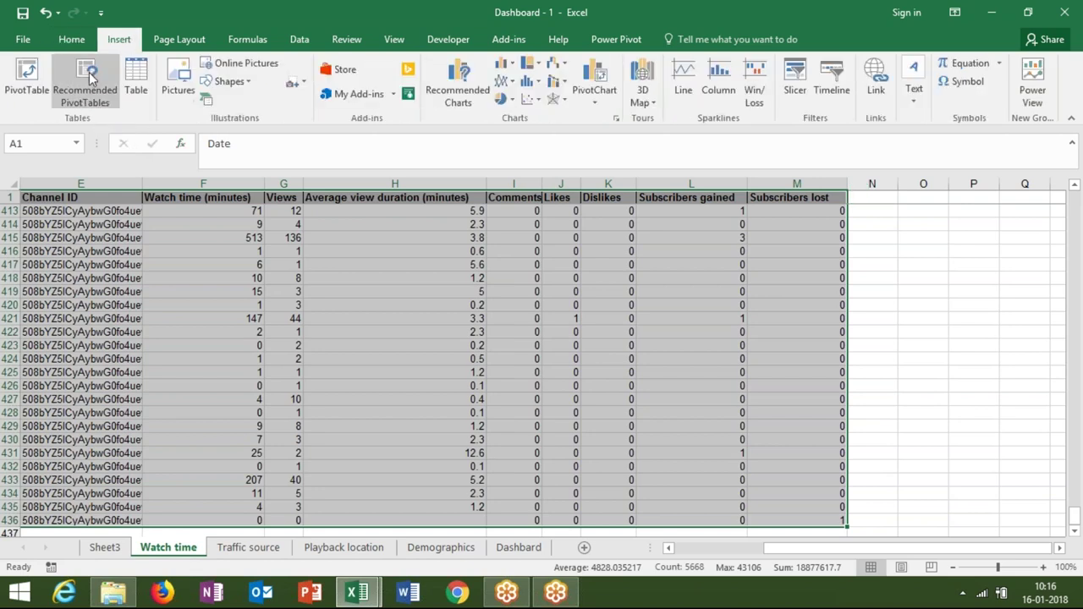
pyautogui.click(28, 80)
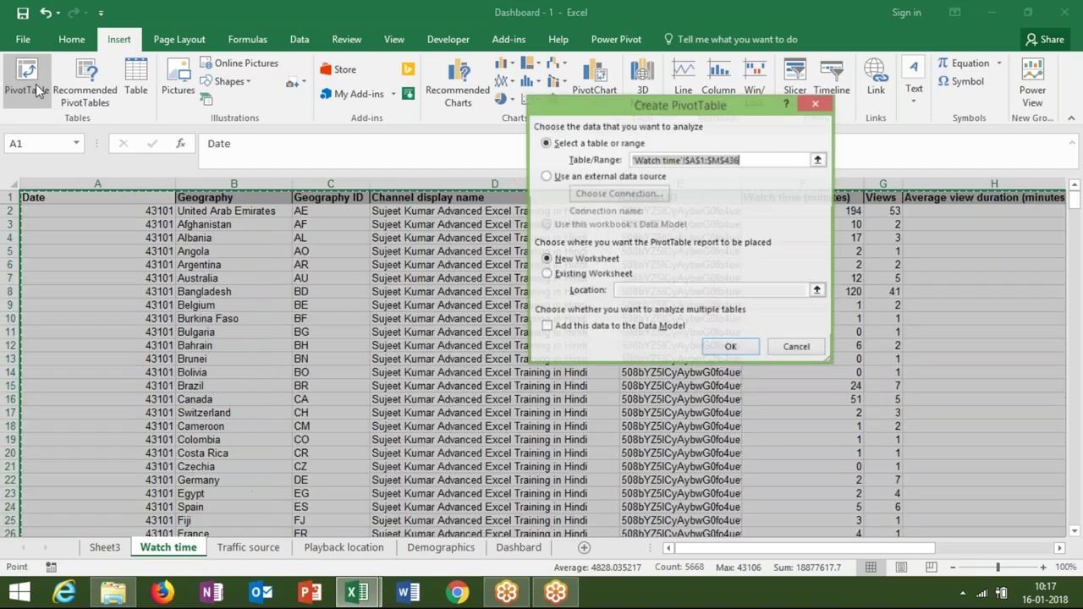
pyautogui.click(588, 275)
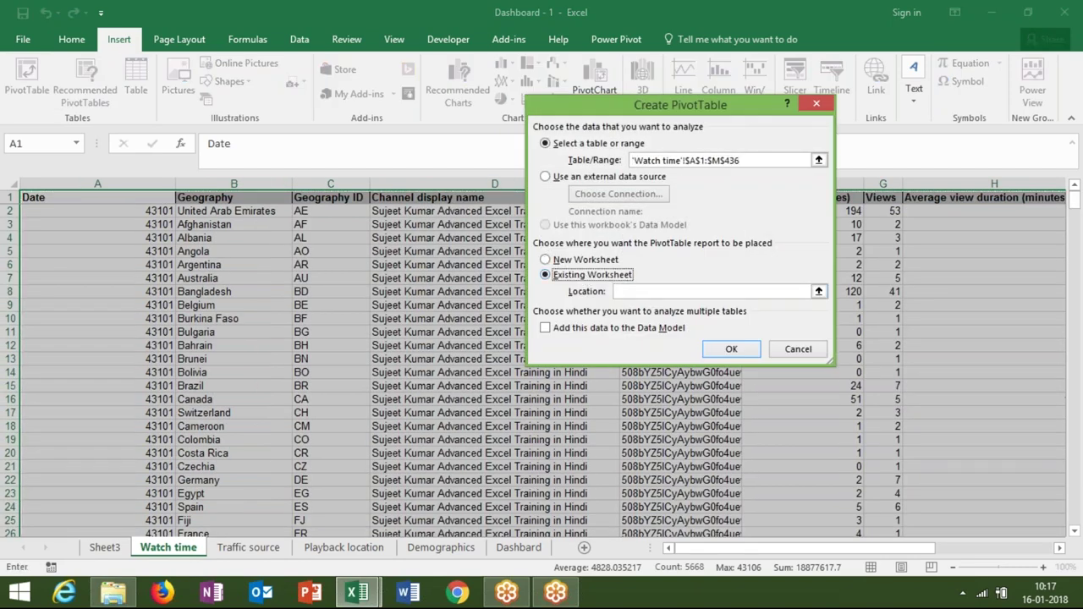
pyautogui.click(104, 547)
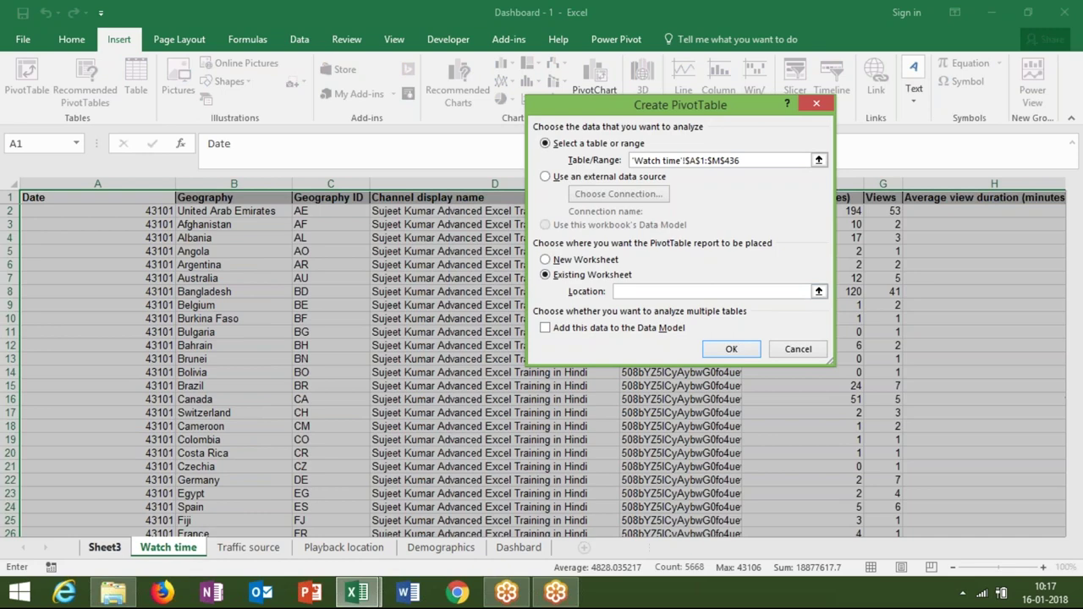
pyautogui.click(853, 224)
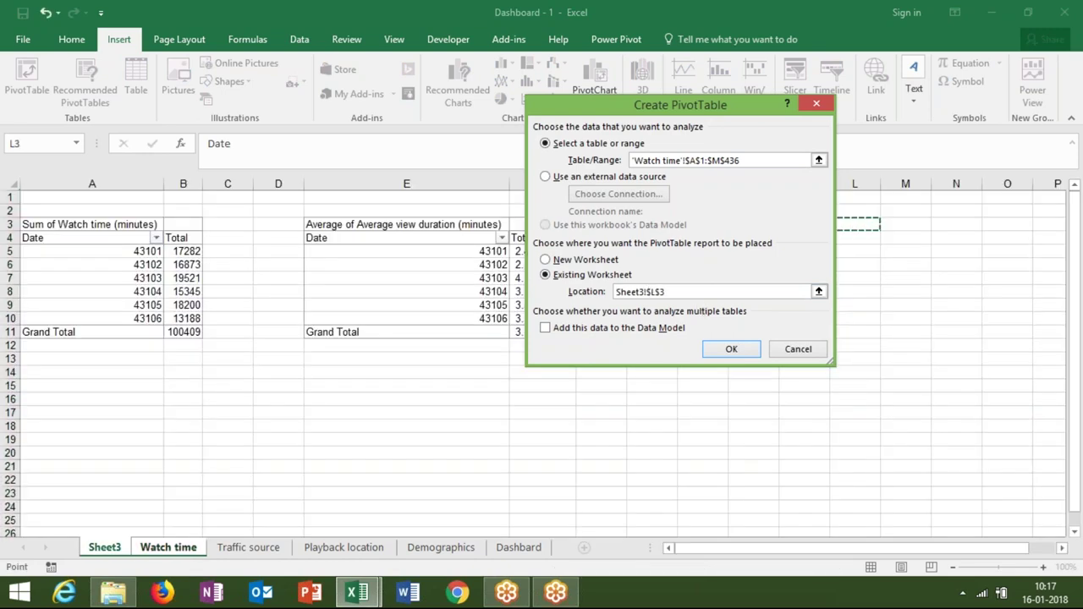
pyautogui.click(735, 349)
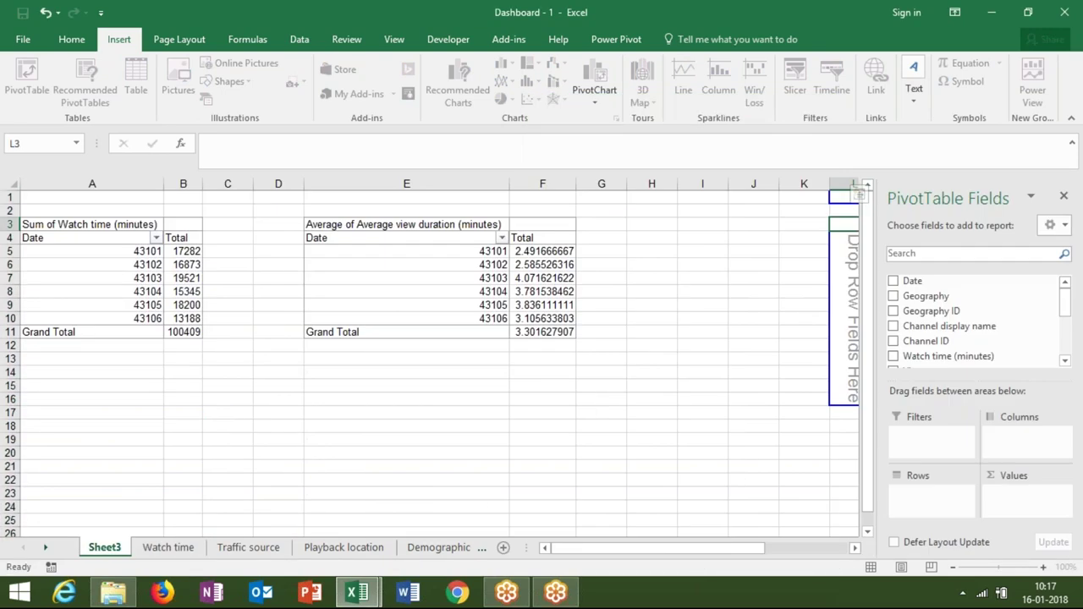
# Delete columns H:I to pull the new pivot closer to the others.
pyautogui.click(715, 315)
pyautogui.moveTo(657, 184); pyautogui.dragTo(702, 184)
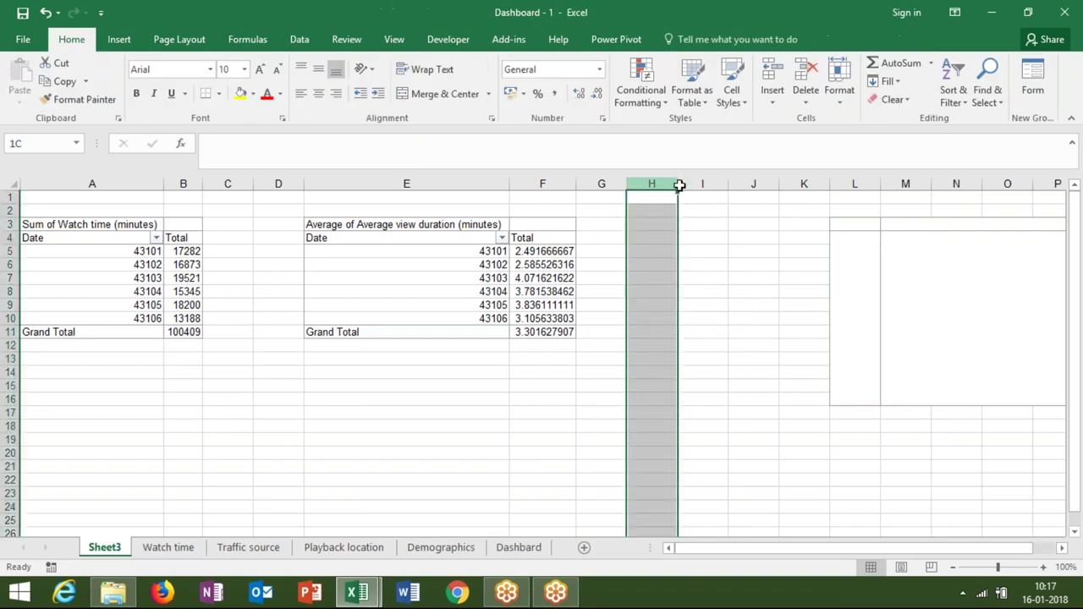
pyautogui.hotkey('ctrl', '-')
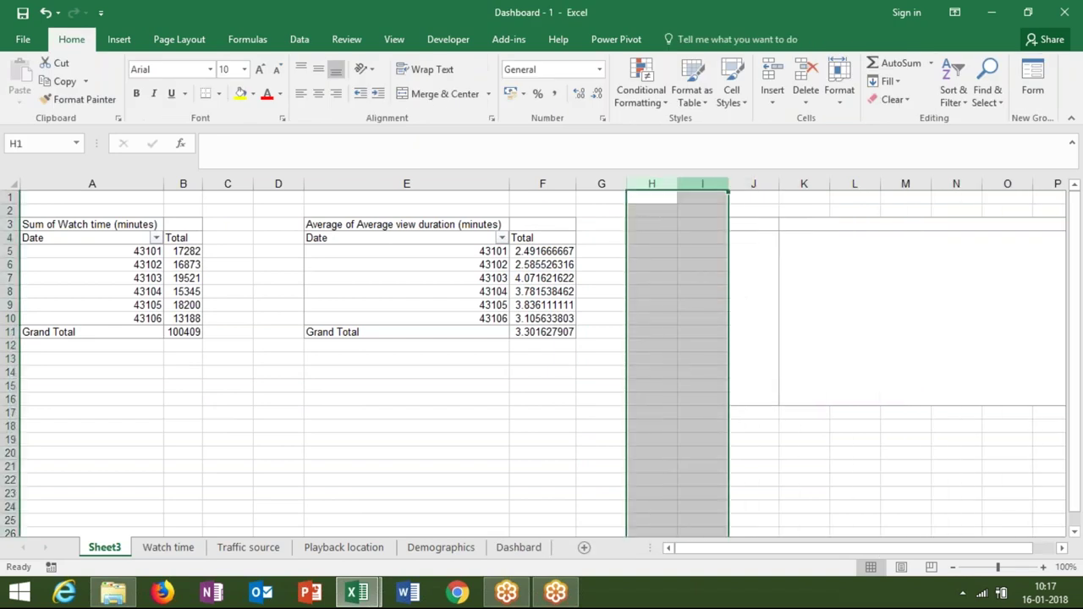
# Put Date in Rows and Views in Values, totaling 24916.
pyautogui.click(767, 265)
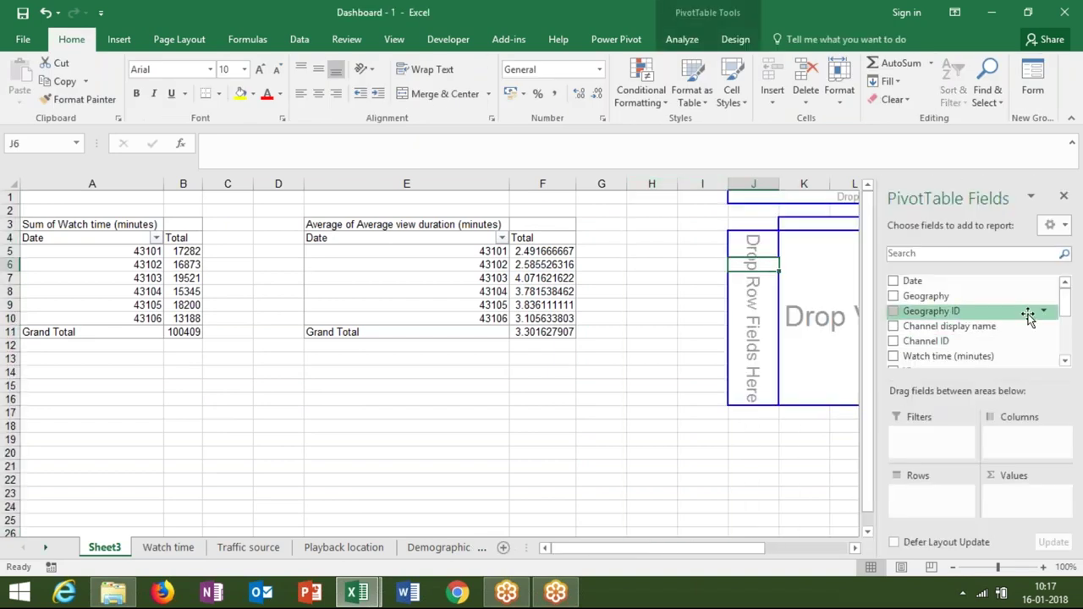
pyautogui.moveTo(944, 292); pyautogui.dragTo(930, 508)
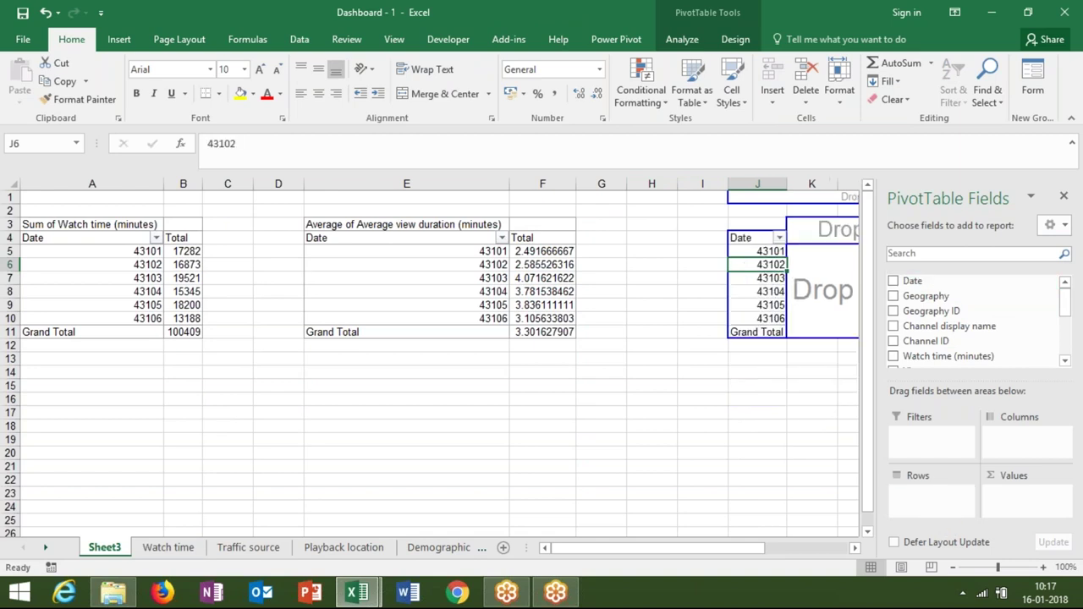
pyautogui.click(1067, 324)
pyautogui.moveTo(1068, 324); pyautogui.dragTo(1068, 344)
pyautogui.moveTo(979, 312); pyautogui.dragTo(1039, 510)
pyautogui.click(808, 410)
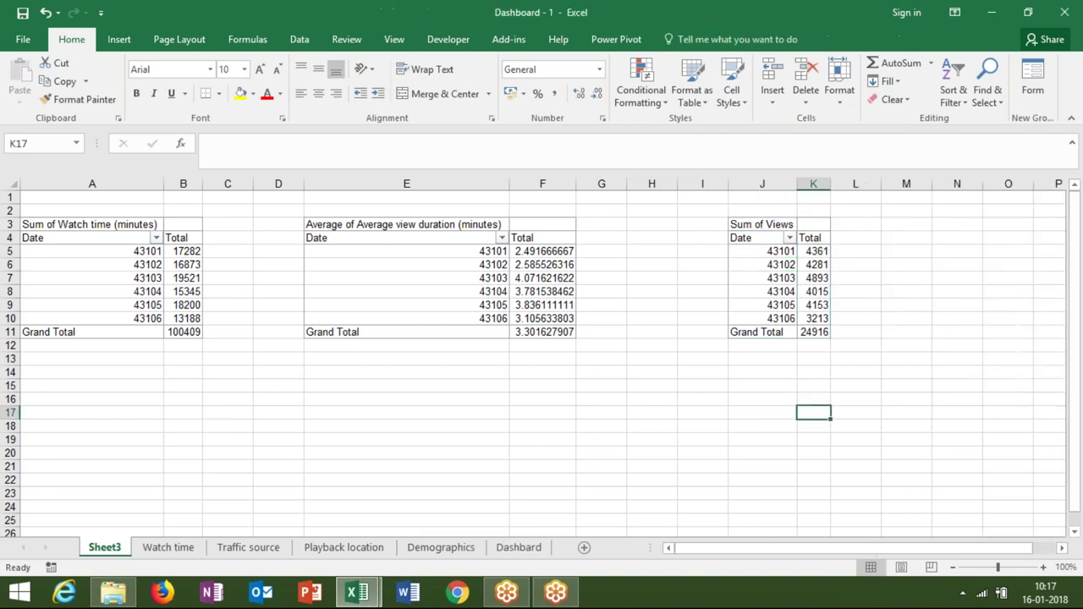
pyautogui.click(782, 278)
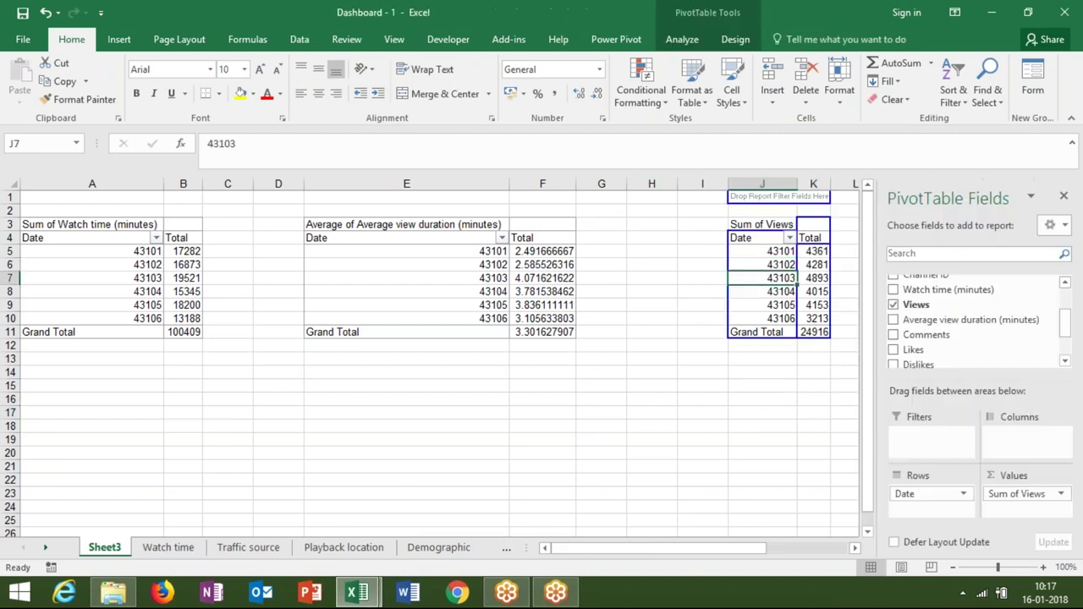
# Insert a 2-D line chart of Sum of Views from the pivot.
pyautogui.click(120, 47)
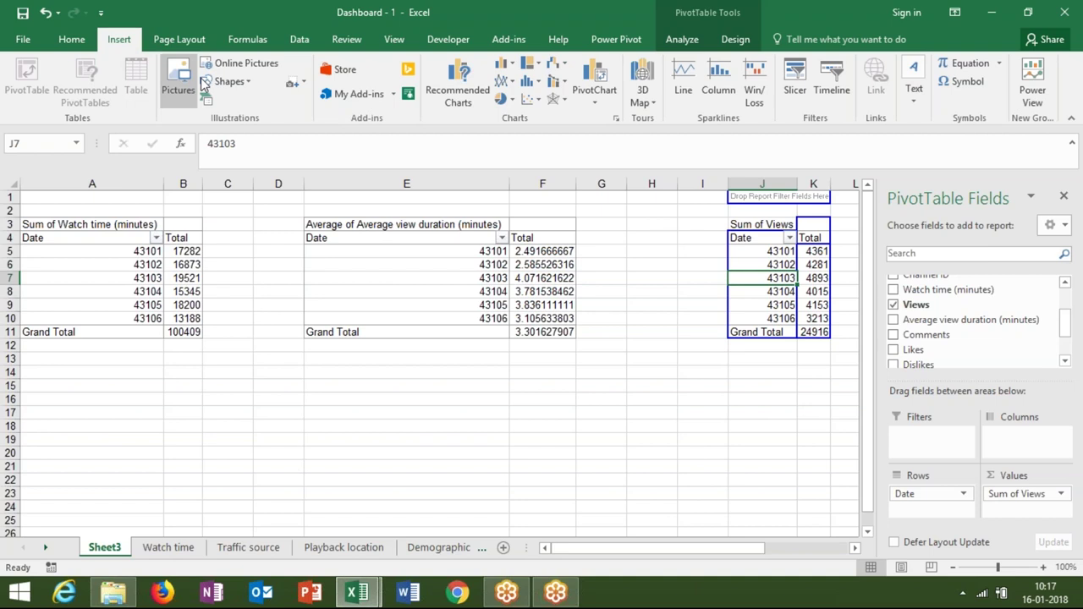
pyautogui.click(503, 81)
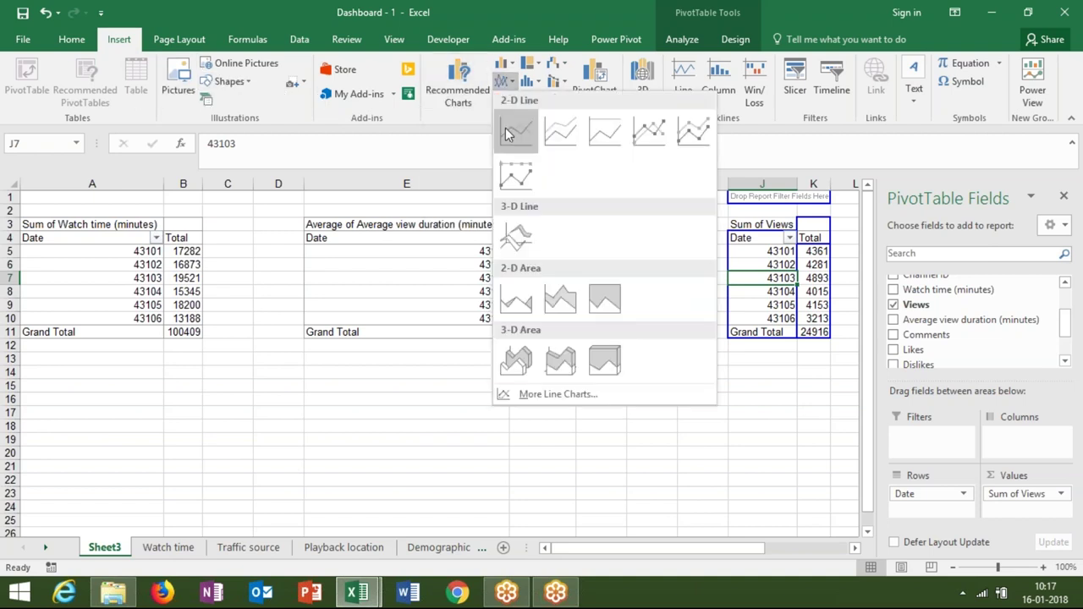
pyautogui.click(515, 131)
pyautogui.click(734, 399)
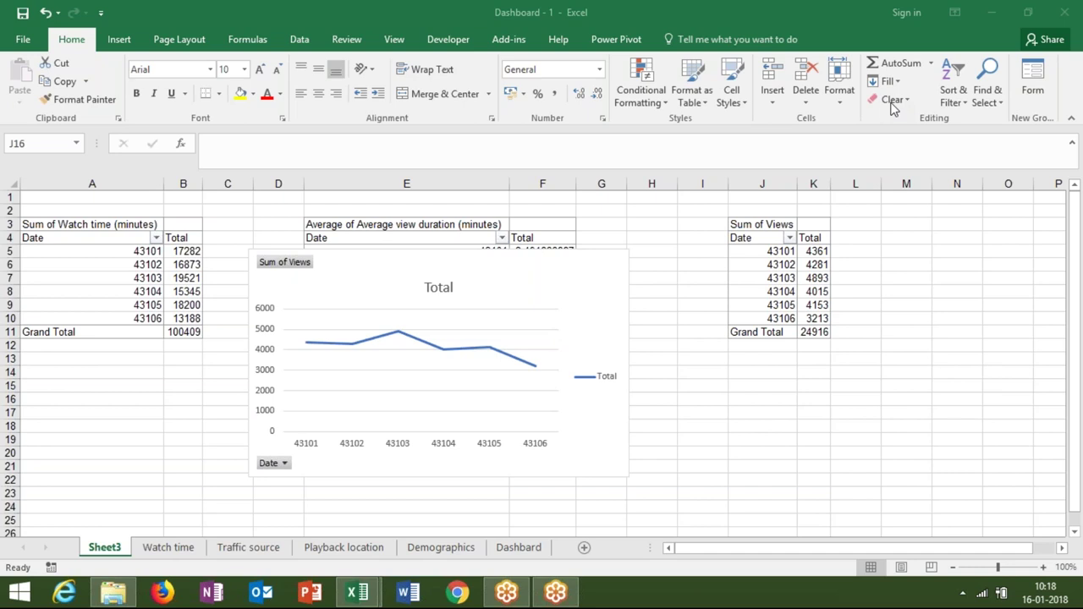
# Take the Views line chart off Sheet3.
pyautogui.click(740, 397)
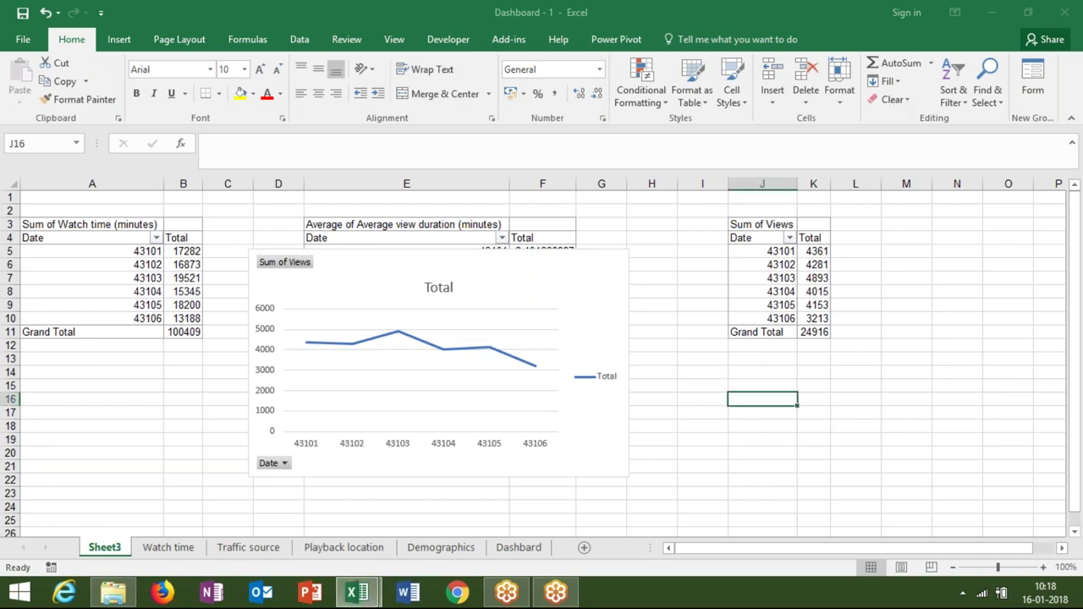
pyautogui.click(607, 295)
pyautogui.press('Delete')
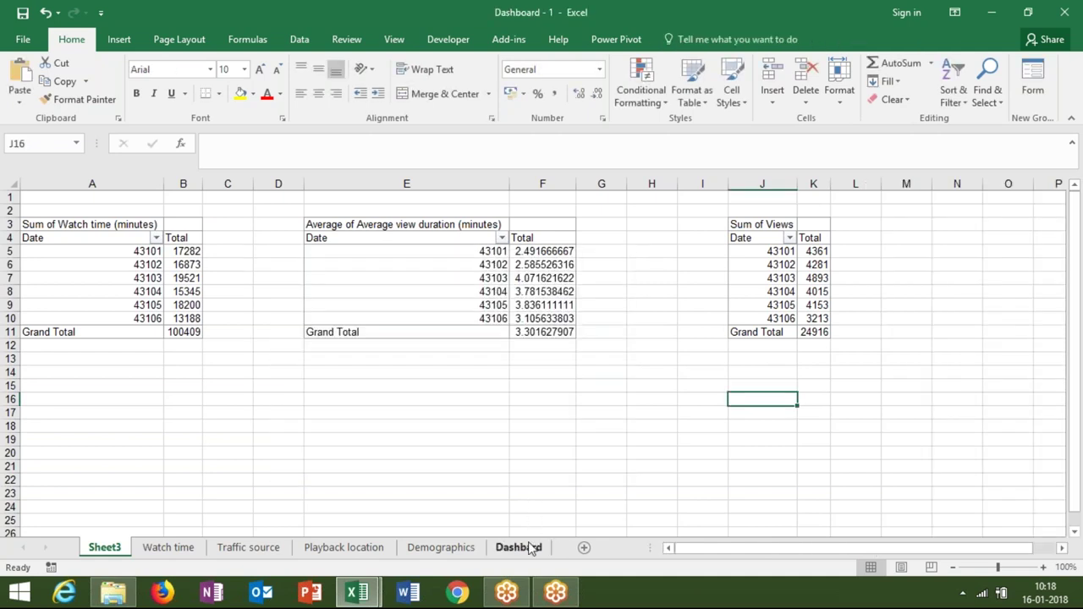
# Paste the Views chart at D27 in the Dashbard lower-left panel and hide its field buttons.
pyautogui.click(532, 548)
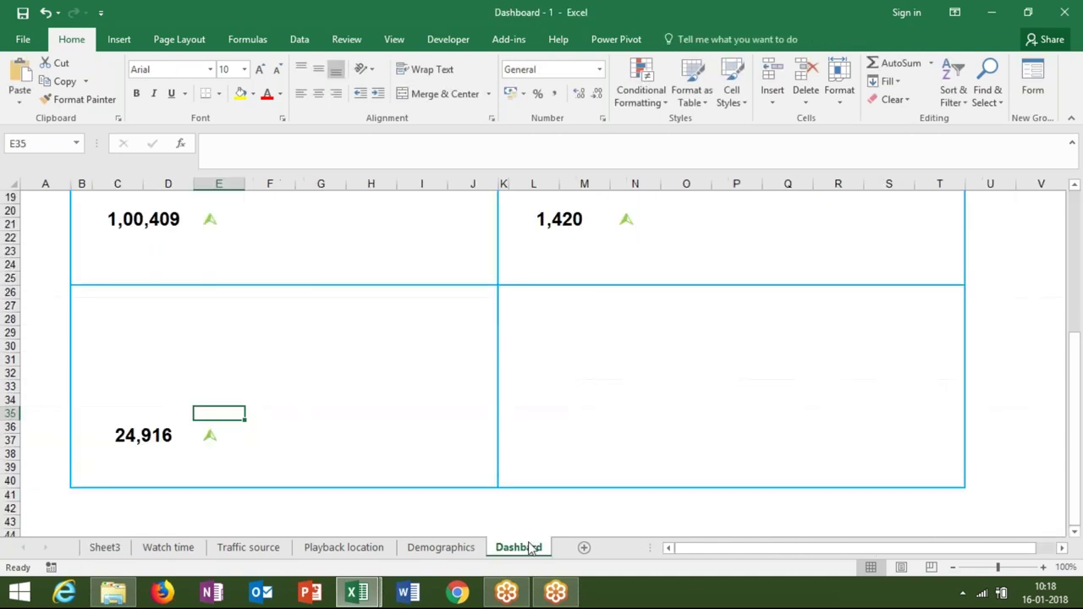
pyautogui.click(157, 308)
pyautogui.hotkey('ctrl', 'v')
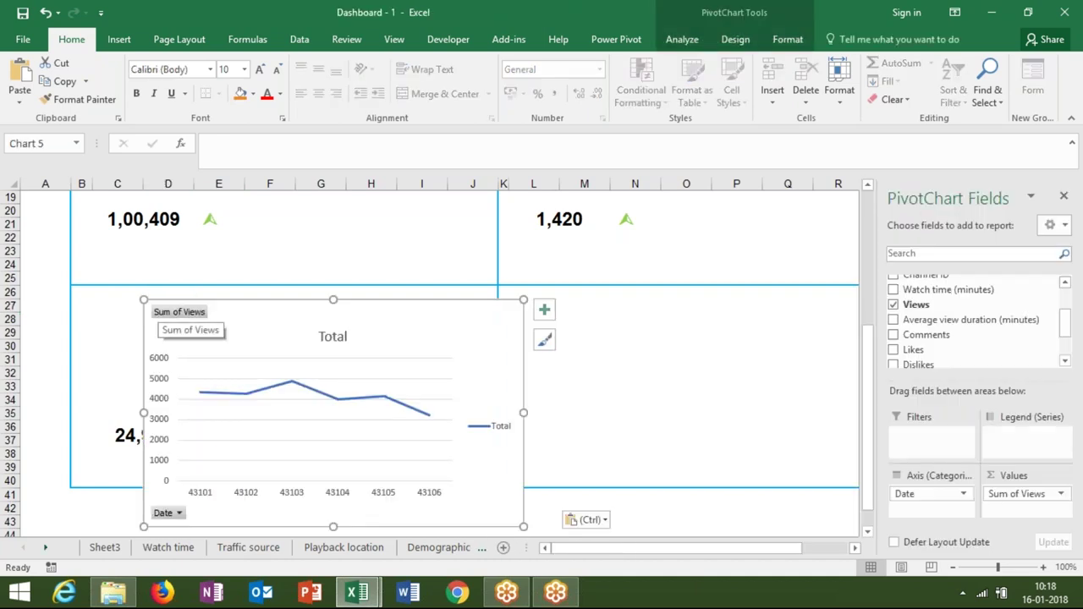
pyautogui.moveTo(218, 306); pyautogui.dragTo(181, 312)
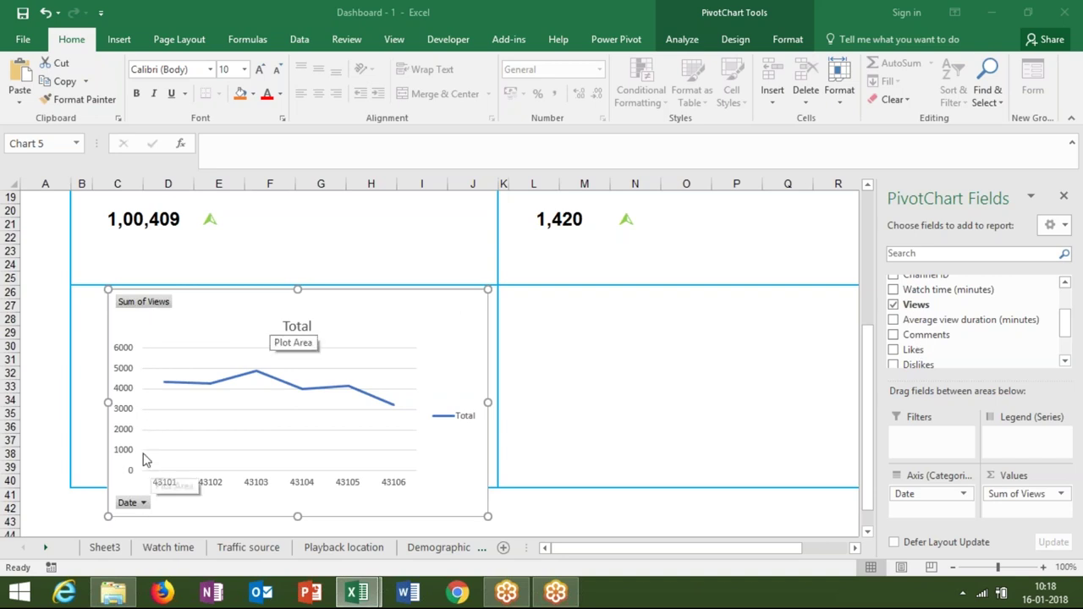
pyautogui.rightClick(149, 306)
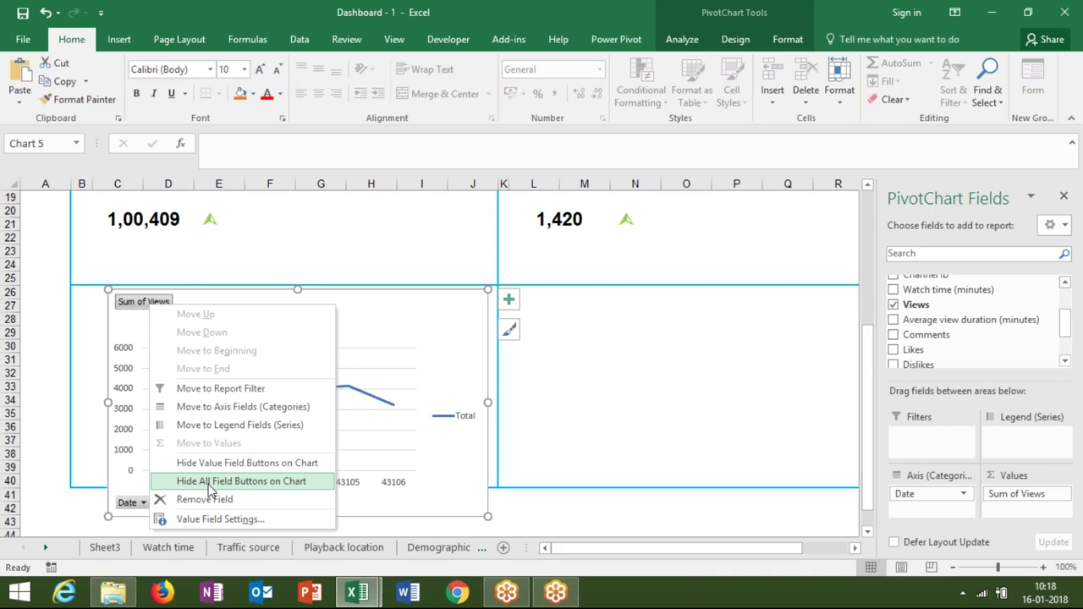
pyautogui.click(210, 485)
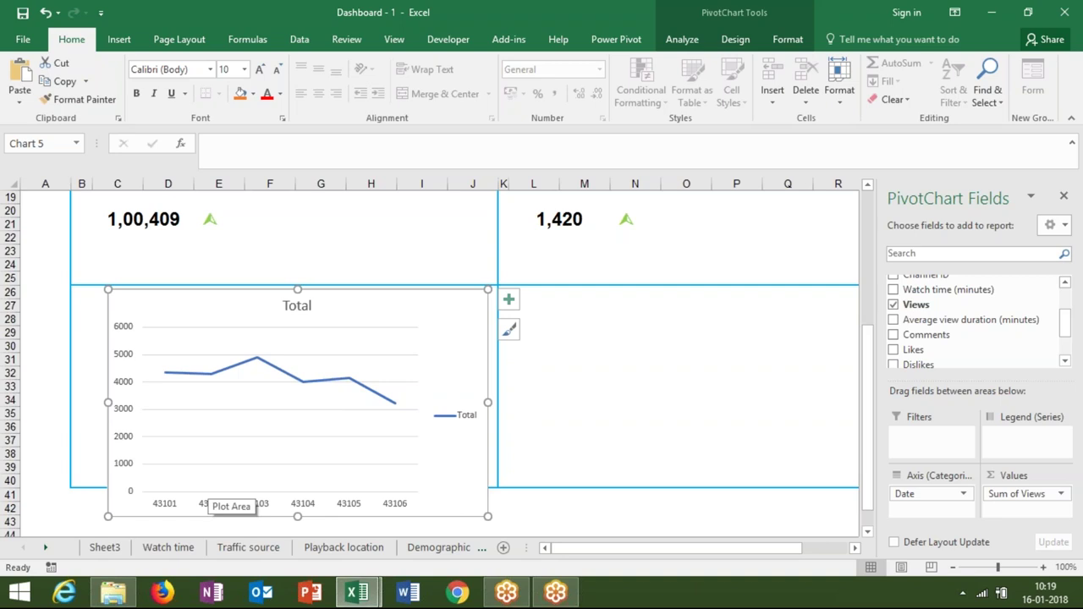
# Delete the chart's value axis, date axis, legend, title and gridlines.
pyautogui.click(123, 358)
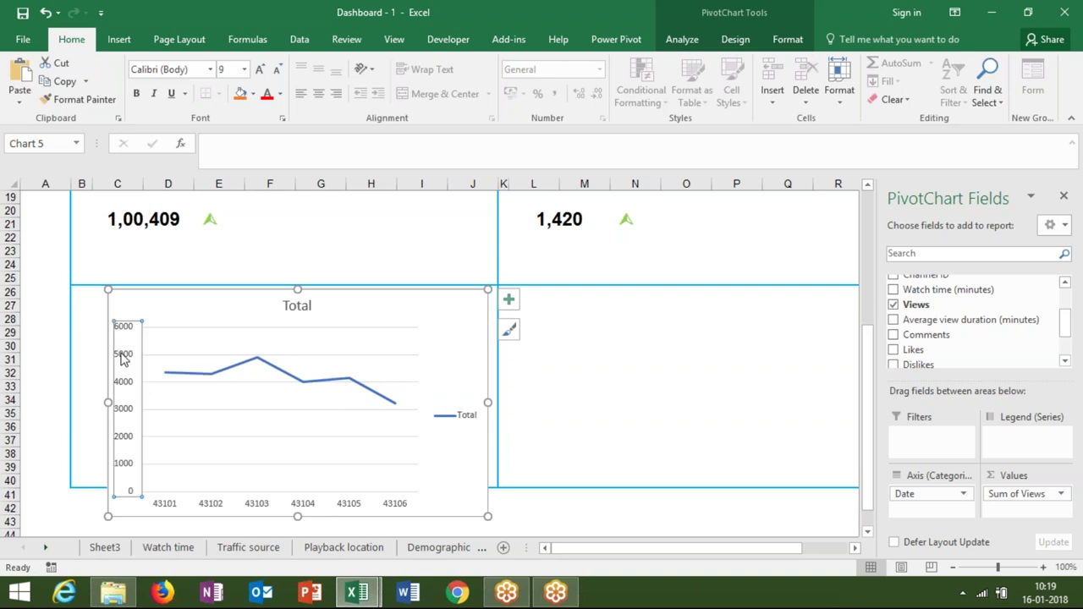
pyautogui.press('Delete')
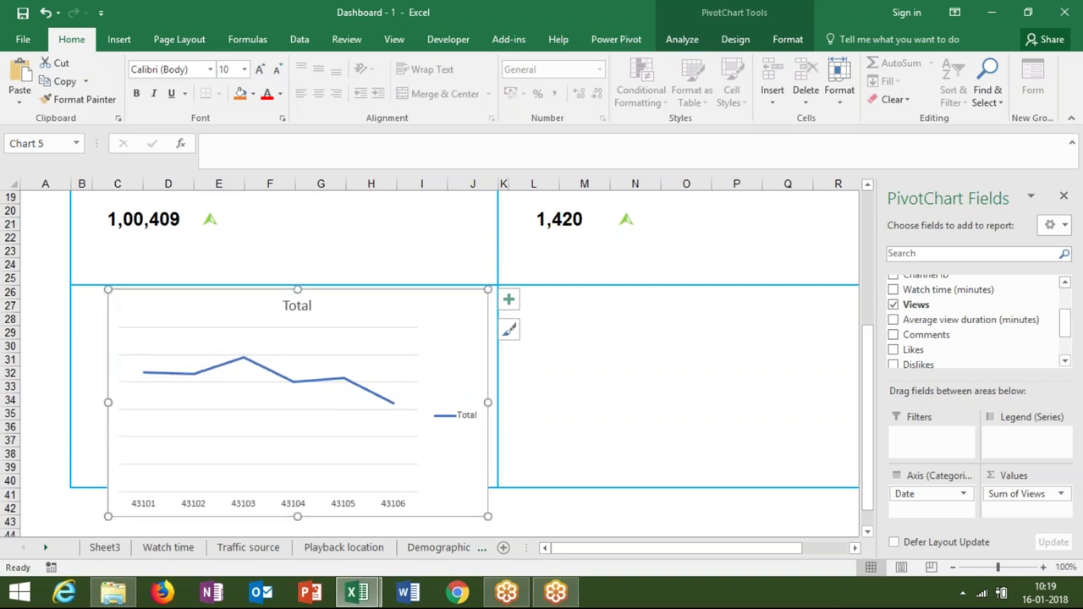
pyautogui.click(194, 504)
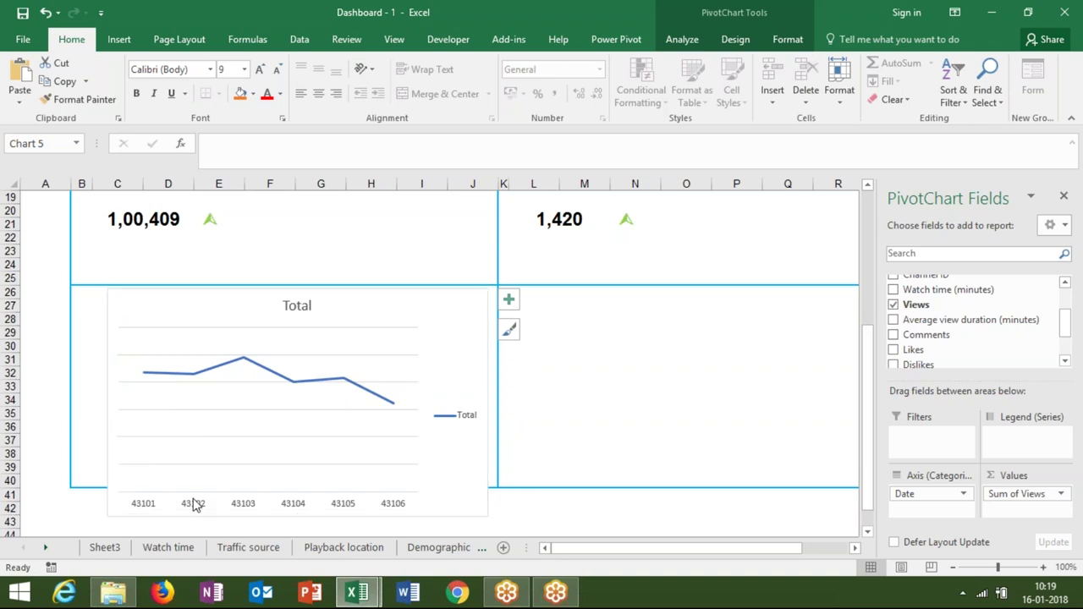
pyautogui.press('Delete')
pyautogui.click(445, 428)
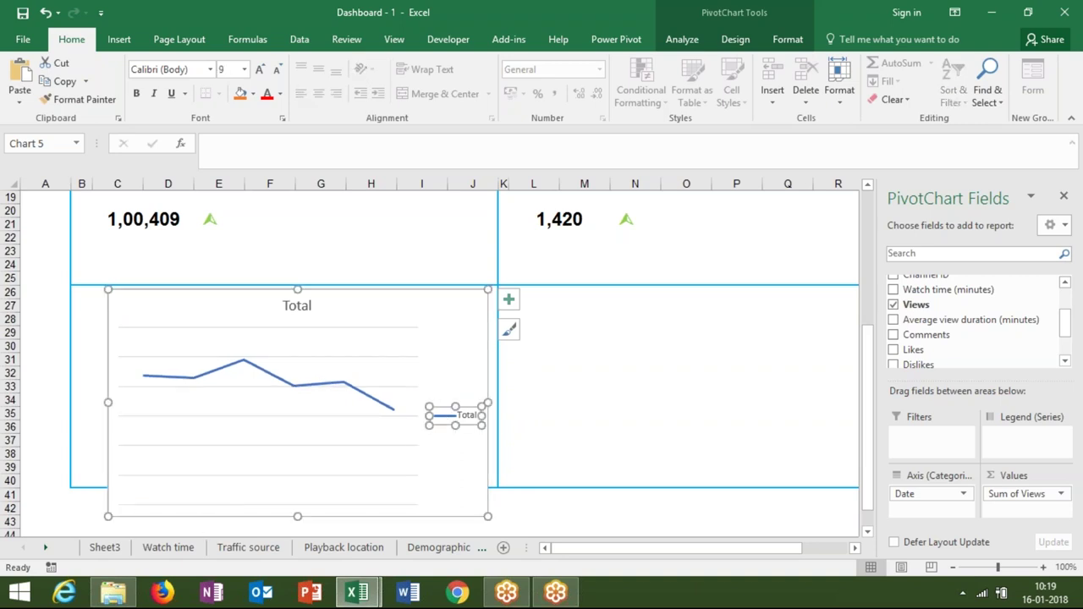
pyautogui.press('Delete')
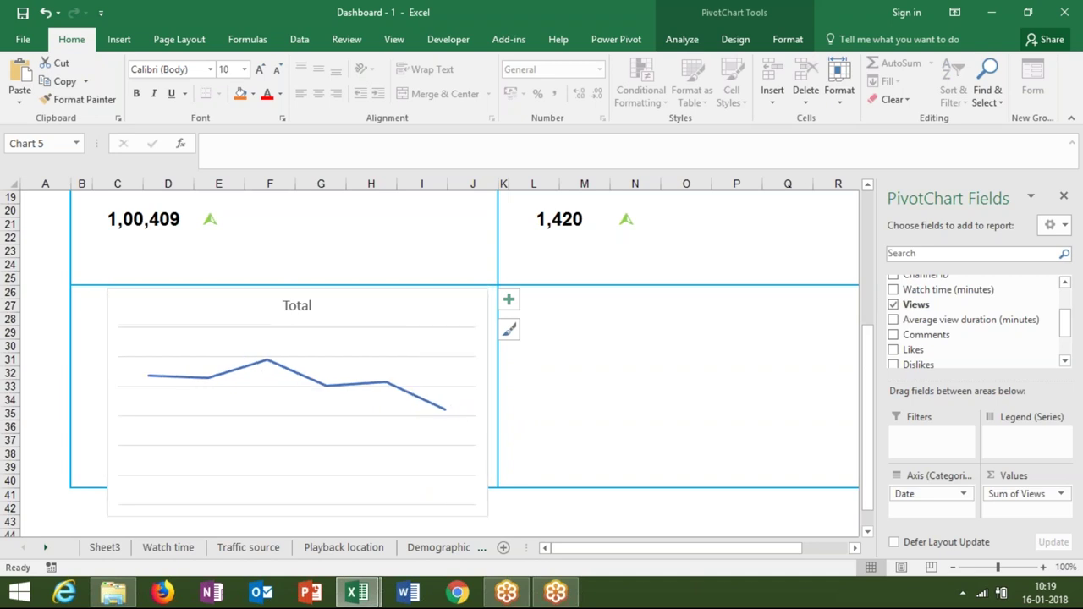
pyautogui.click(309, 311)
pyautogui.press('Delete')
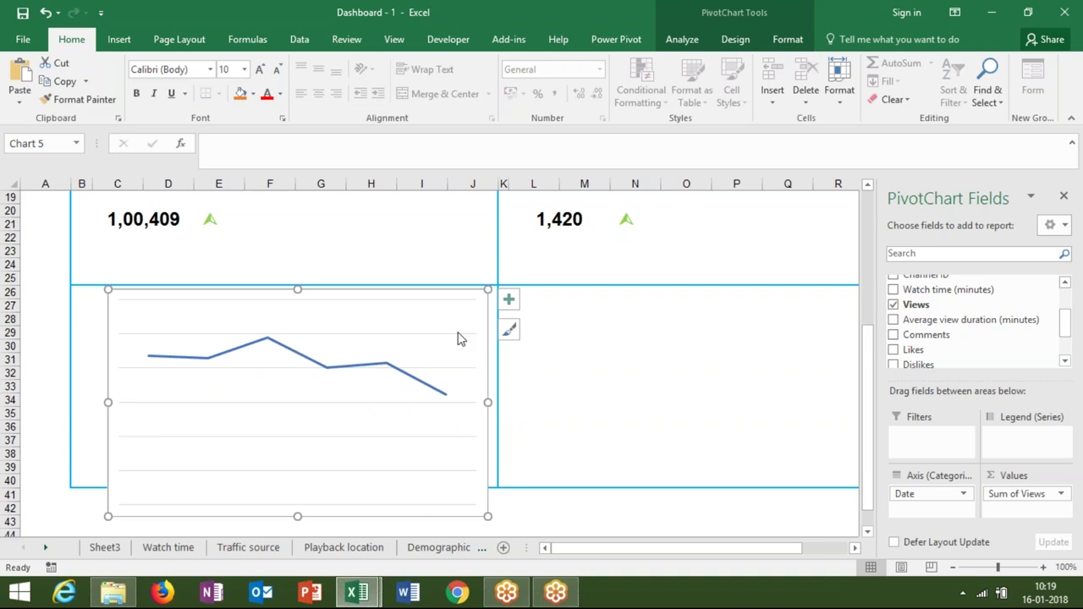
pyautogui.click(459, 336)
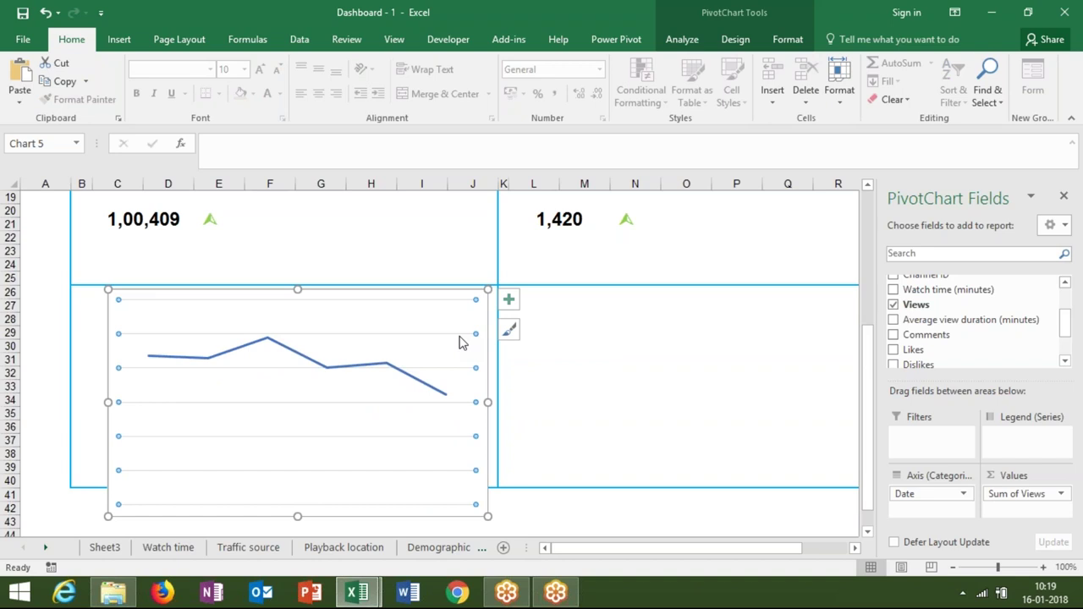
pyautogui.press('Delete')
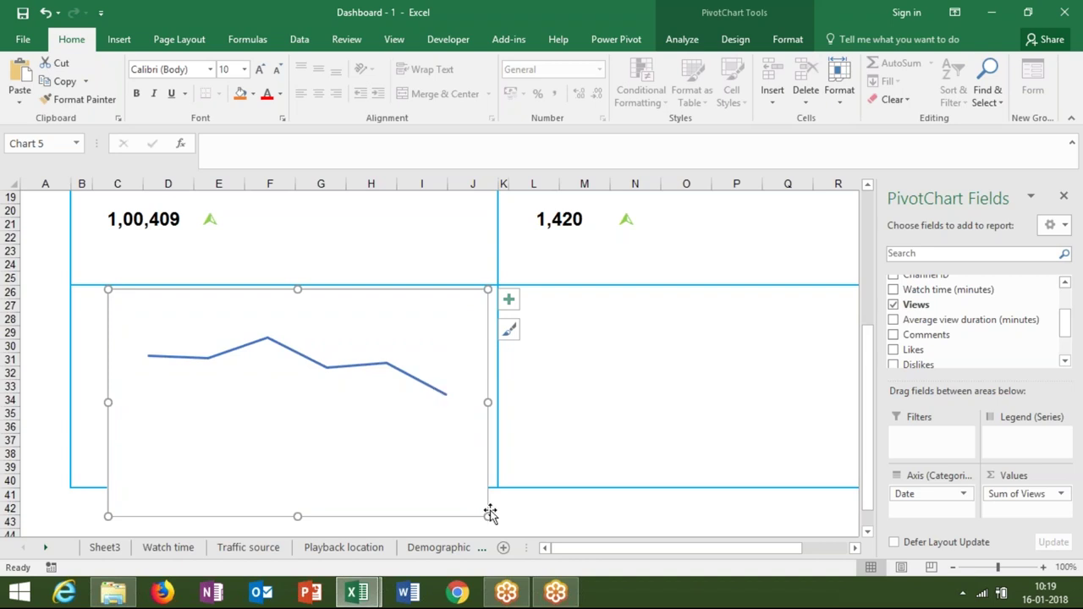
# Resize the bare chart to sit above 24,916, then return to Sheet3.
pyautogui.moveTo(481, 504); pyautogui.dragTo(439, 437)
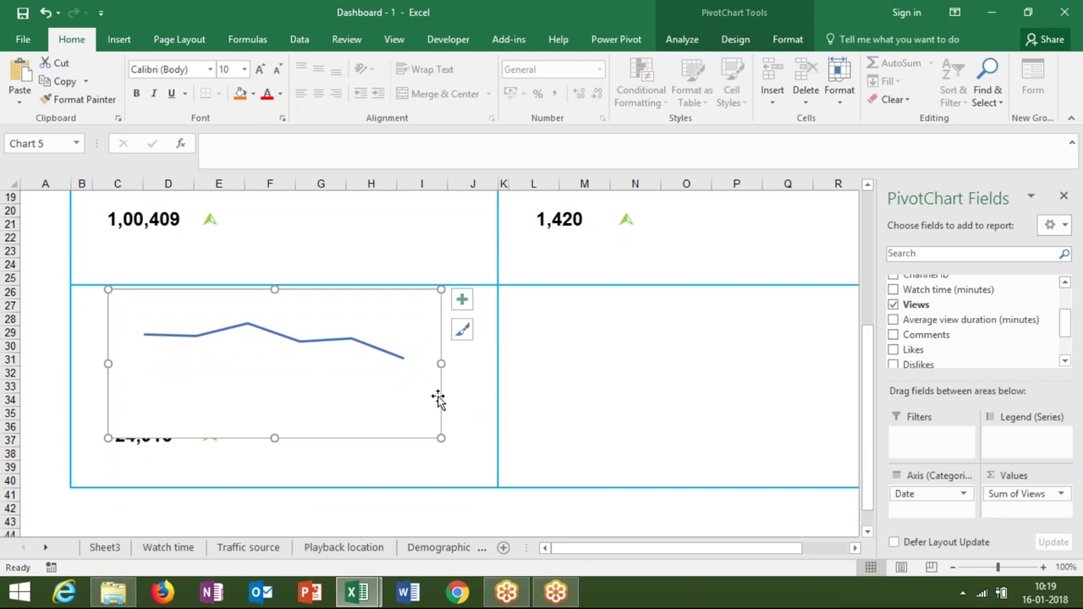
pyautogui.moveTo(440, 366); pyautogui.dragTo(477, 364)
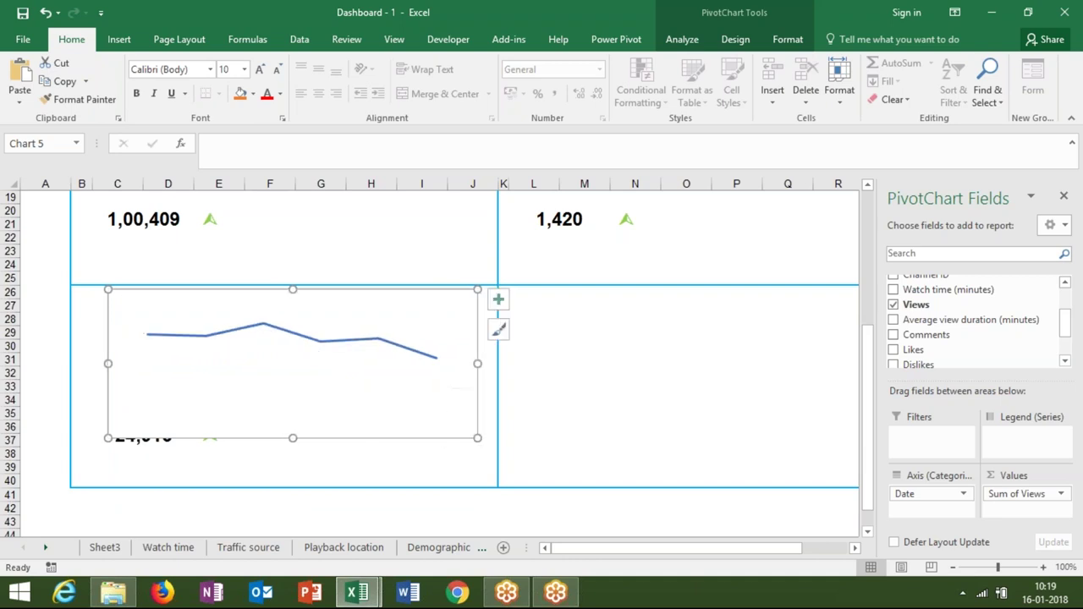
pyautogui.click(438, 321)
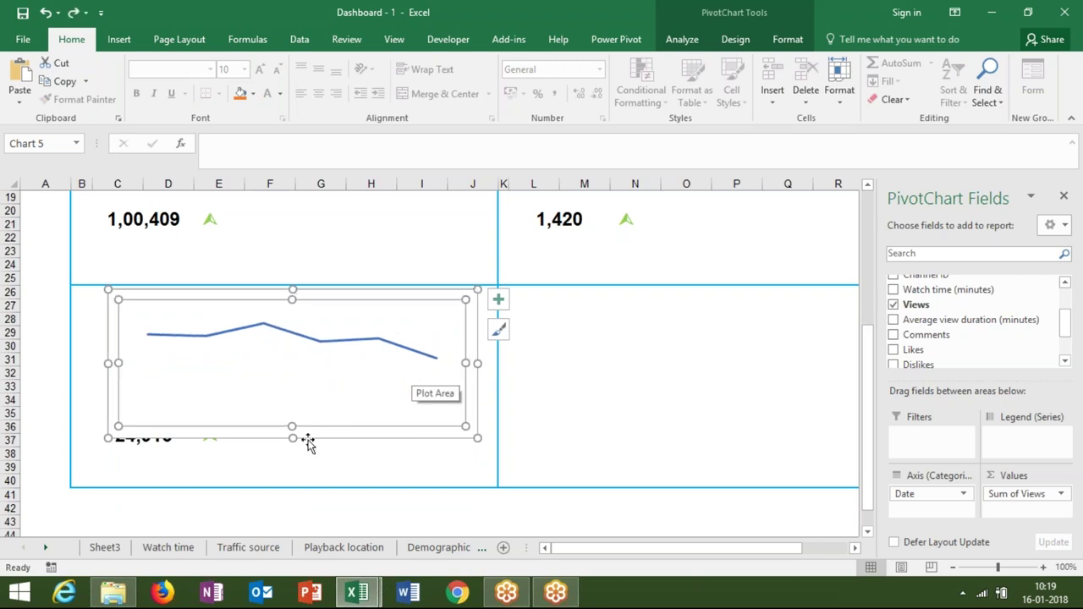
pyautogui.moveTo(293, 432); pyautogui.dragTo(293, 425)
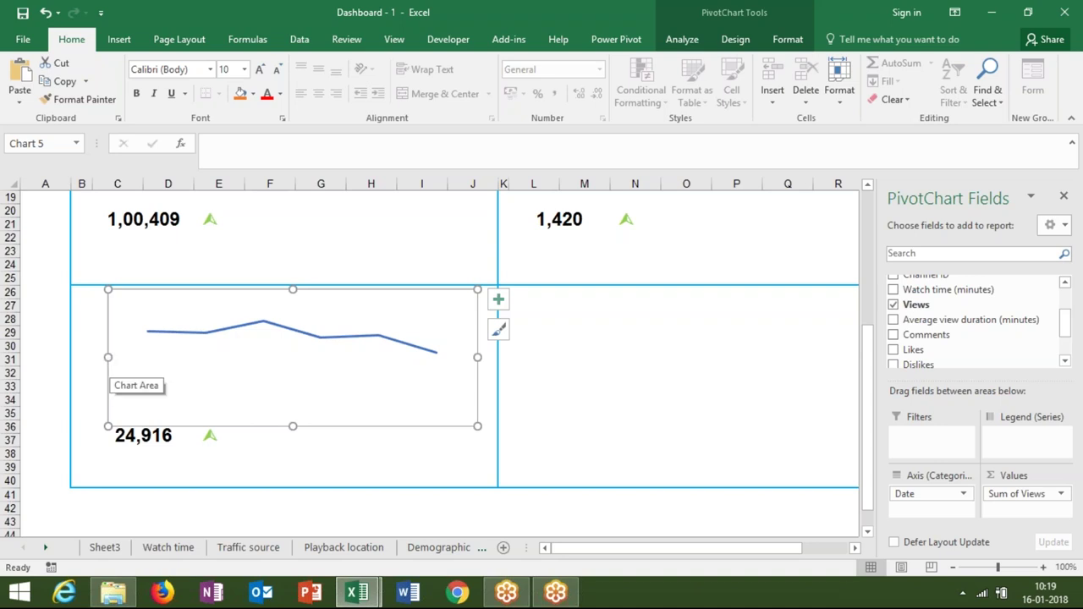
pyautogui.moveTo(108, 357); pyautogui.dragTo(156, 357)
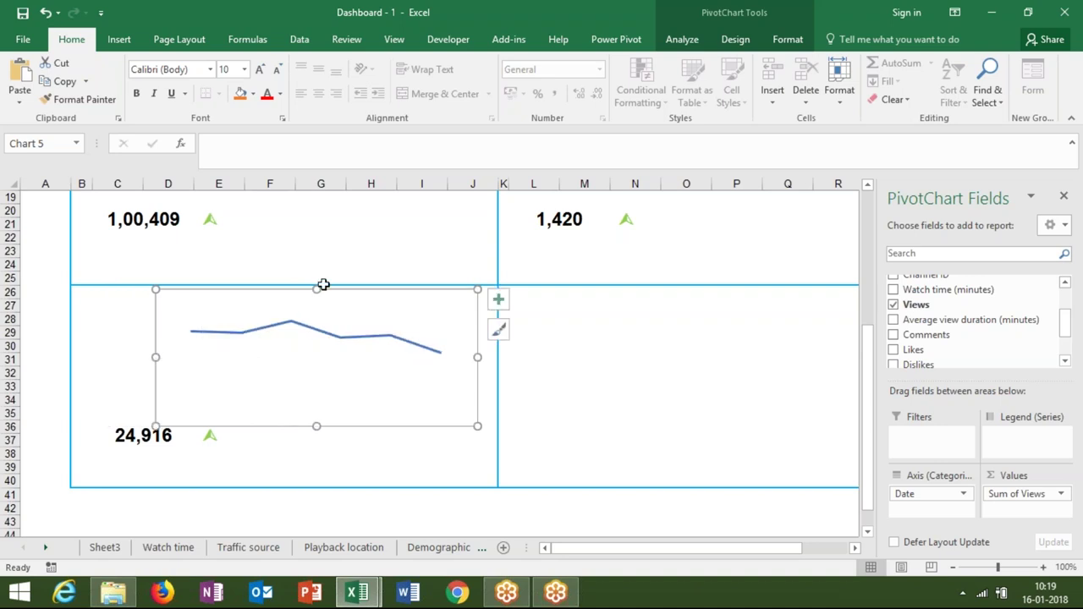
pyautogui.moveTo(317, 289); pyautogui.dragTo(319, 309)
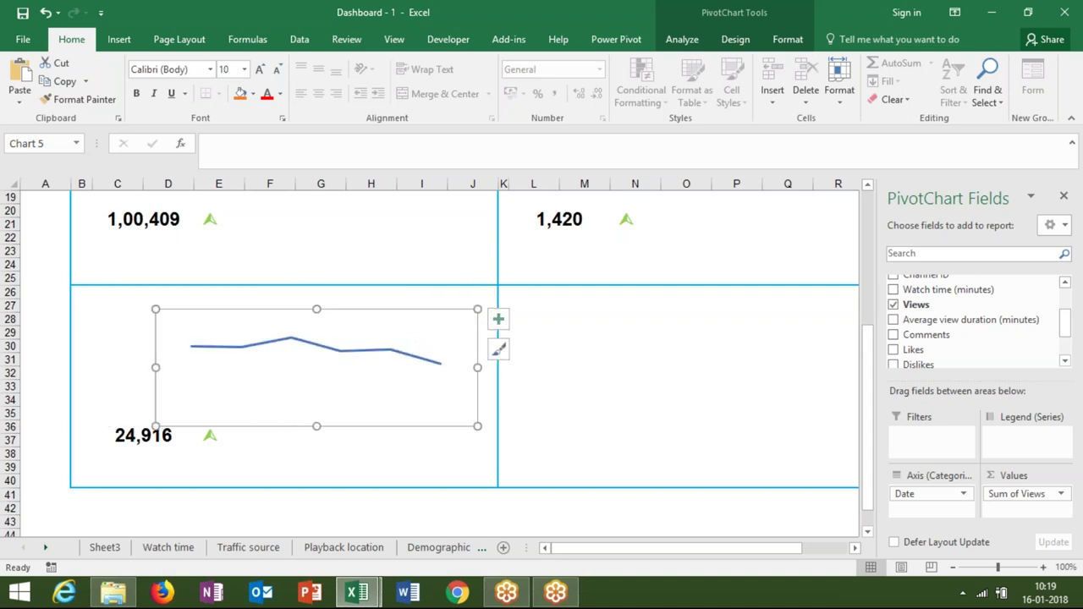
pyautogui.click(284, 454)
pyautogui.click(167, 355)
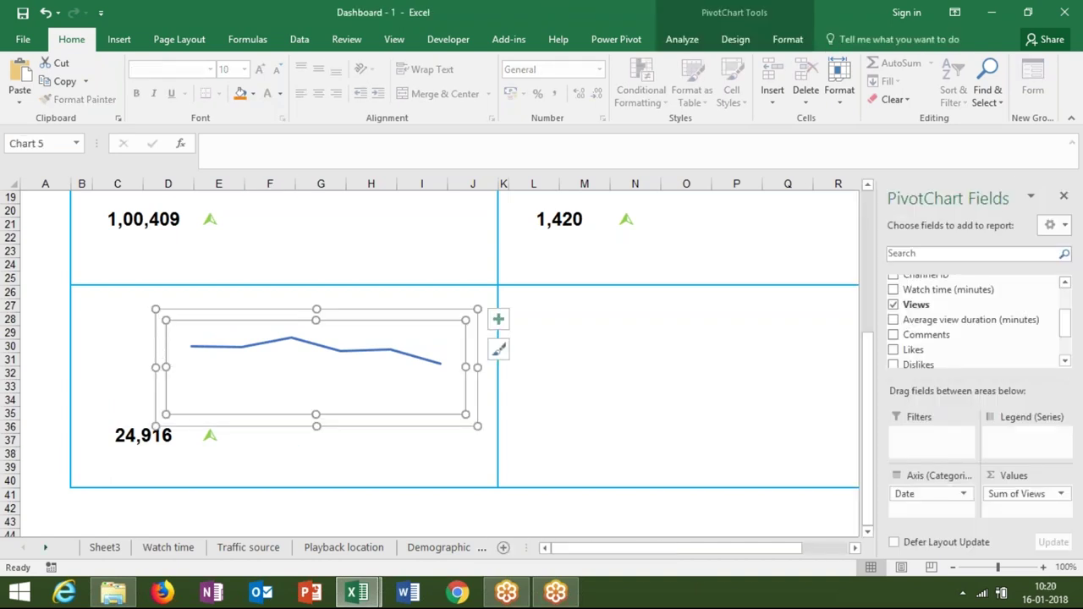
pyautogui.moveTo(155, 367); pyautogui.dragTo(191, 367)
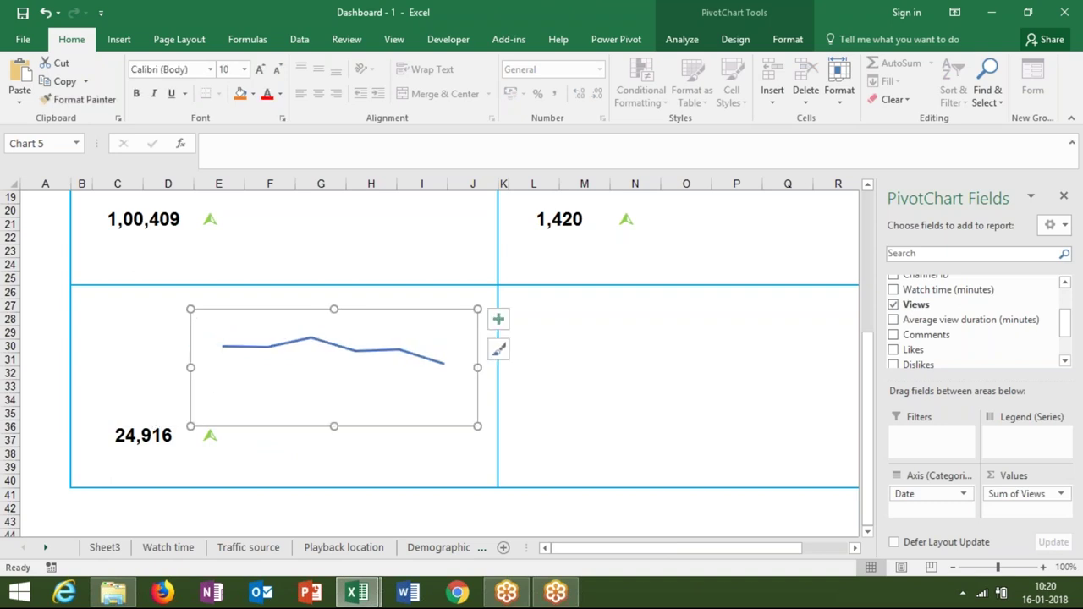
pyautogui.click(105, 547)
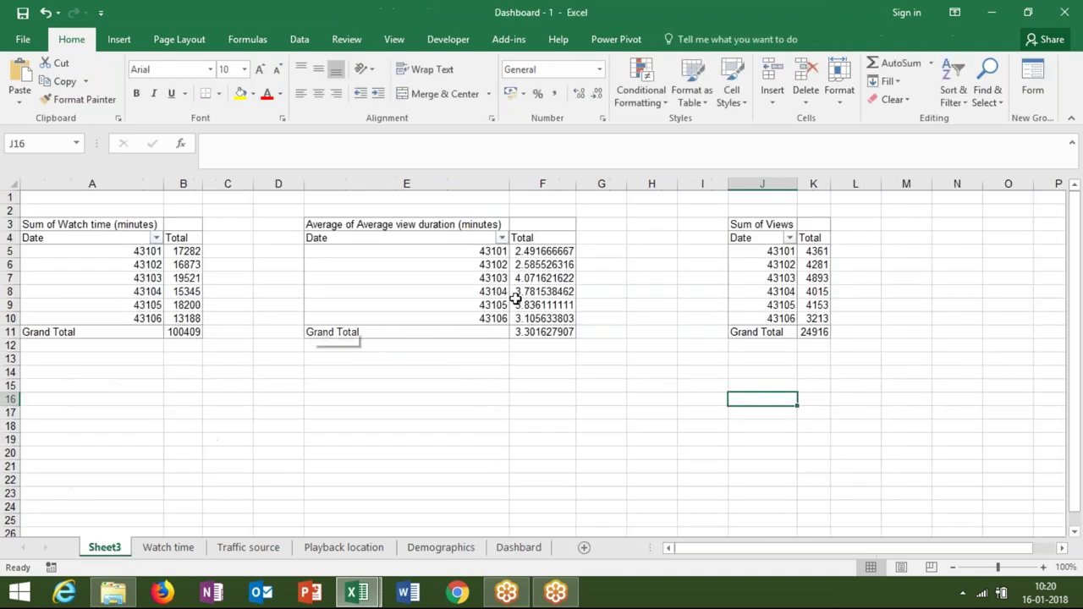
# On Sheet3, select the Views pivot's dates 43101–43106 and scroll the sheet tabs right.
pyautogui.click(802, 264)
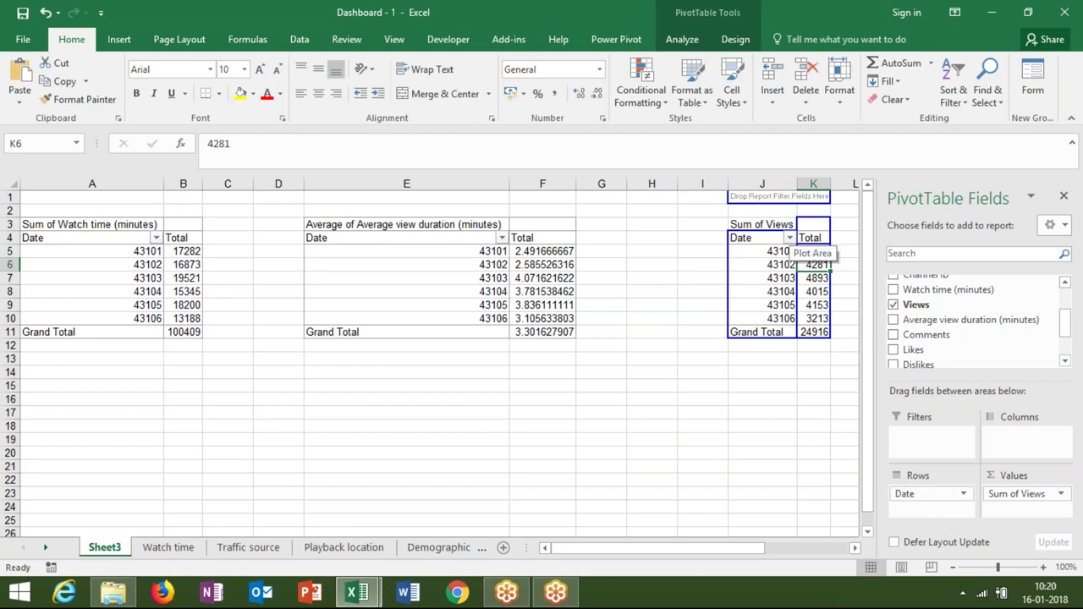
pyautogui.click(787, 245)
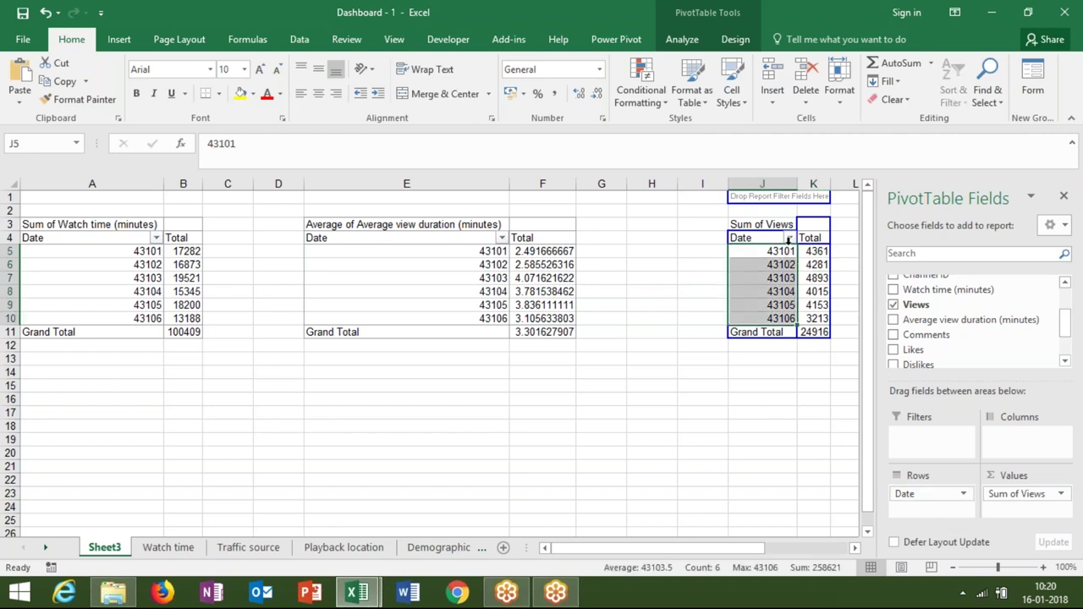
pyautogui.click(46, 549)
pyautogui.click(48, 549)
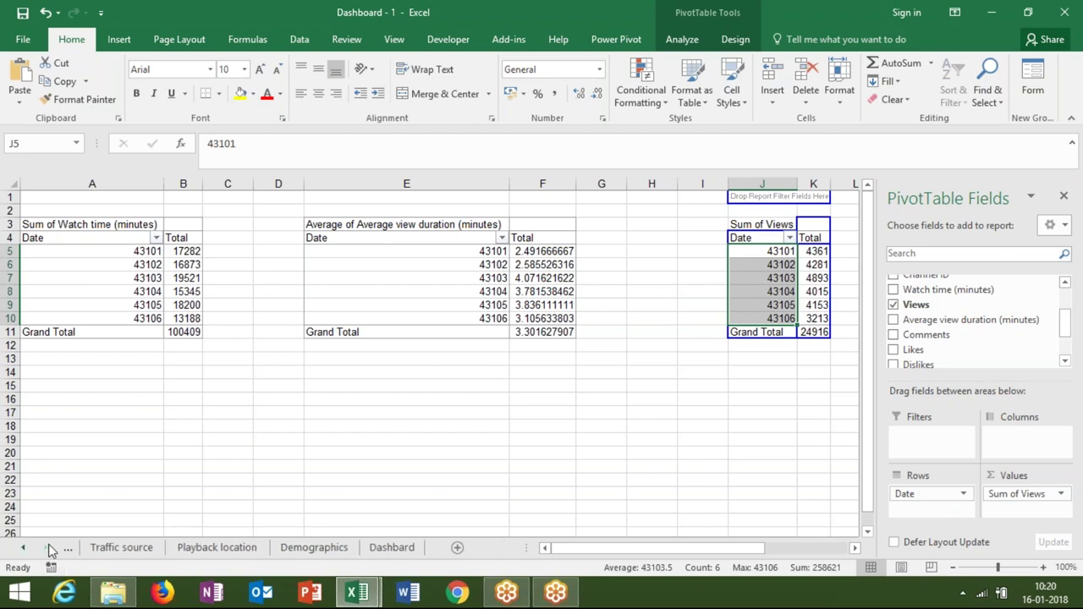
# On the Dashbard sheet, enter the views panel heading in C27.
pyautogui.click(378, 550)
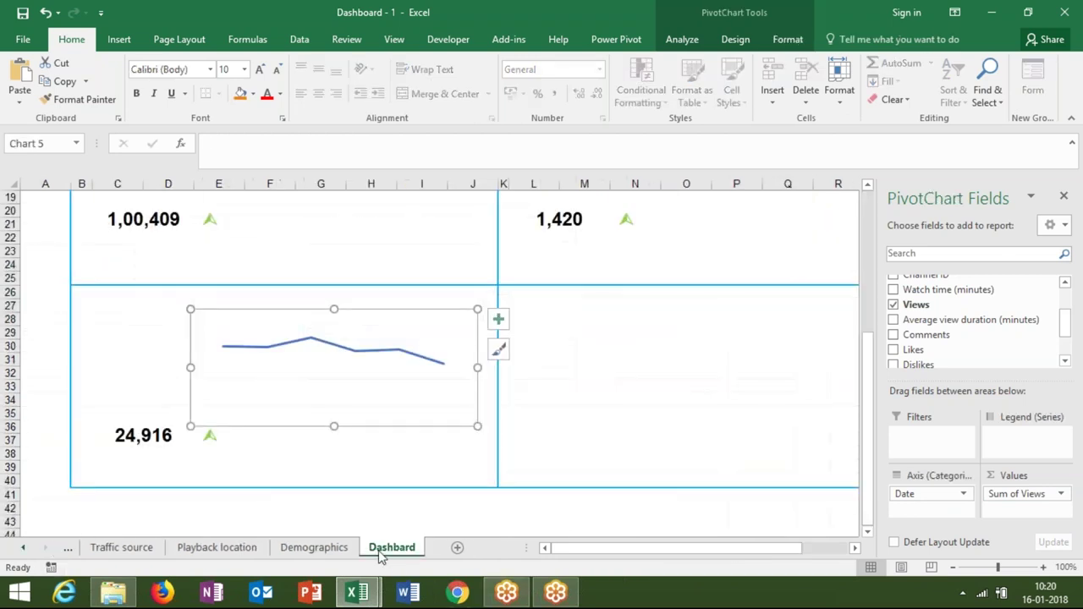
pyautogui.click(131, 342)
pyautogui.press('Up')
pyautogui.press('Up')
pyautogui.press('Up')
pyautogui.press('Up')
pyautogui.press('Up')
pyautogui.press('Up')
pyautogui.press('Down')
pyautogui.press('Down')
pyautogui.press('Down')
pyautogui.press('Down')
pyautogui.press('Up')
pyautogui.press('Up')
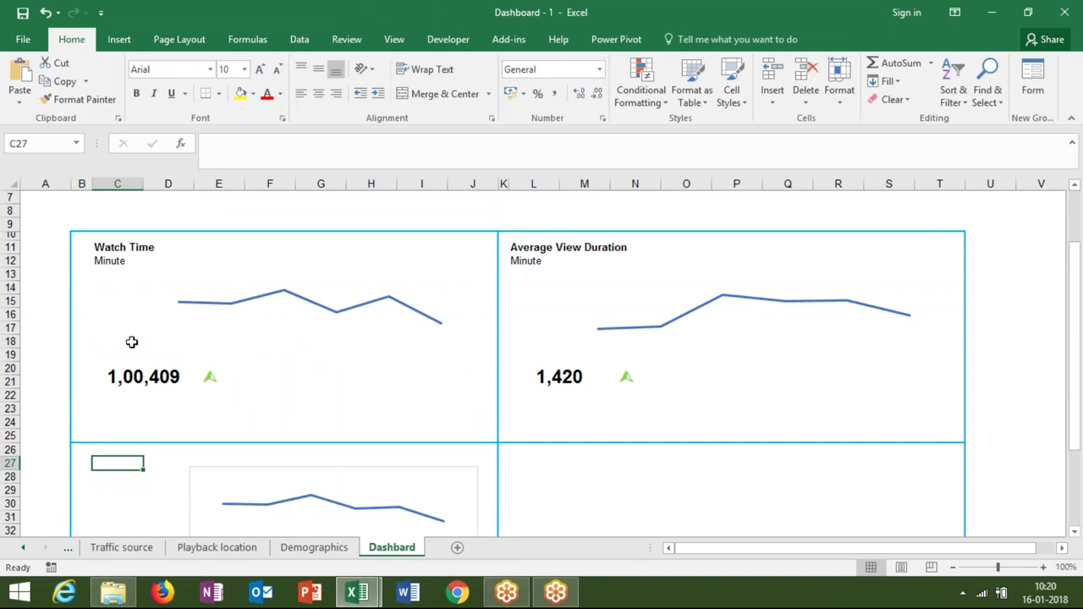
pyautogui.write('Vi')
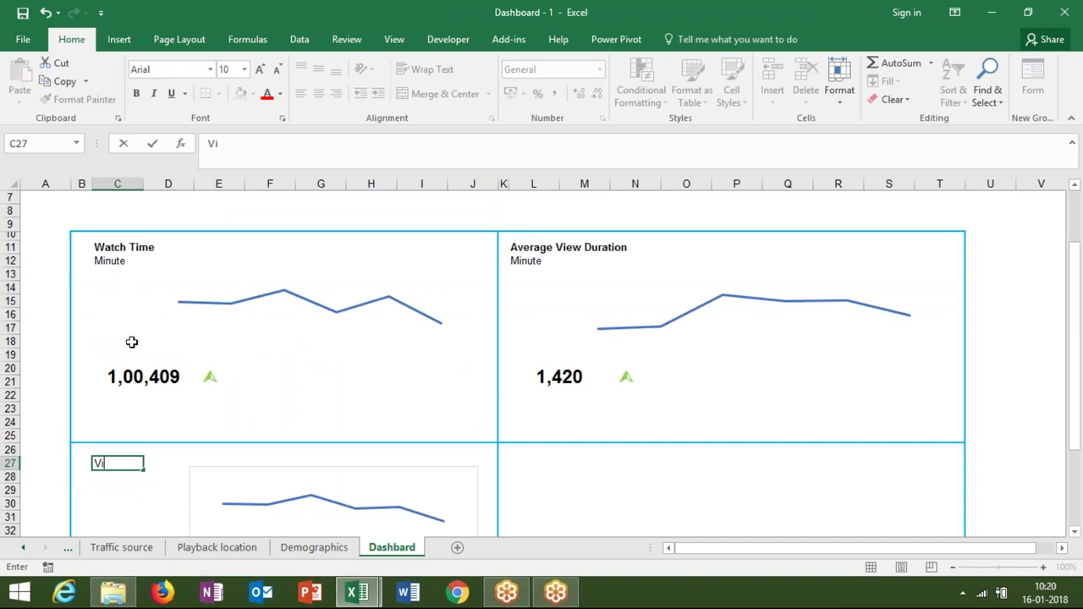
pyautogui.write('eew')
pyautogui.press('Return')
# Fix the heading's typo in the formula bar so C27 reads View.
pyautogui.press('Up')
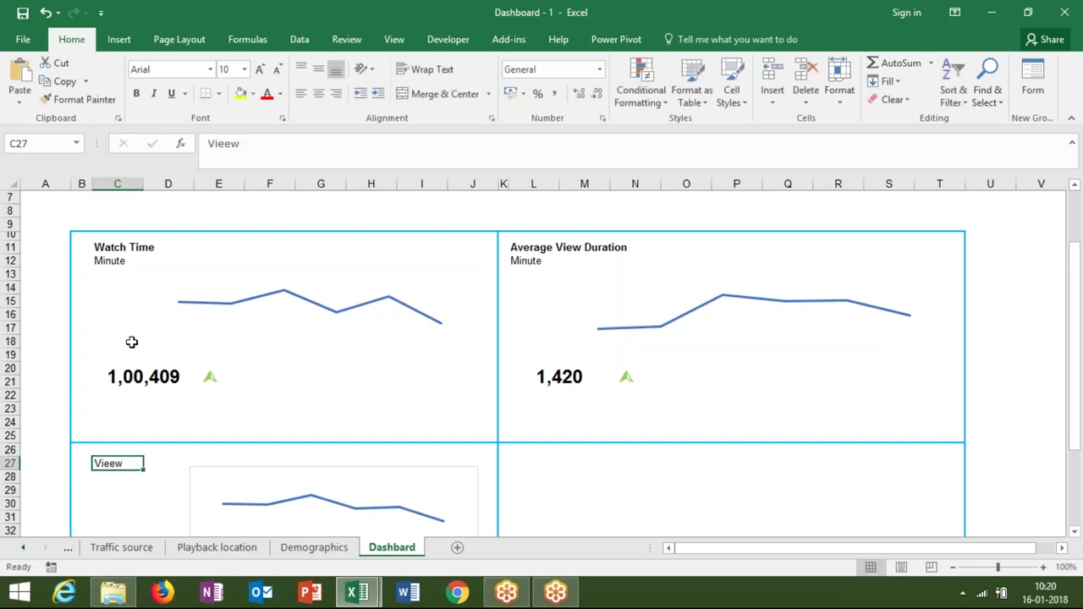
pyautogui.click(227, 144)
pyautogui.press('BackSpace')
pyautogui.press('Return')
pyautogui.press('Up')
# Copy the Watch Time heading's bold format from C11 onto the View heading.
pyautogui.click(134, 246)
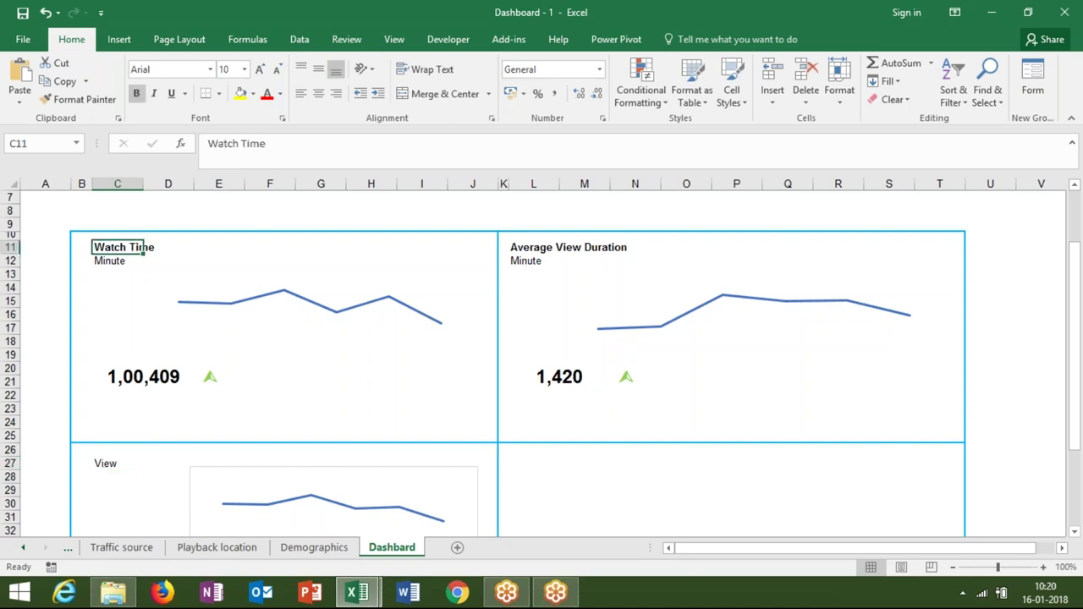
pyautogui.click(84, 99)
pyautogui.click(106, 463)
pyautogui.click(106, 501)
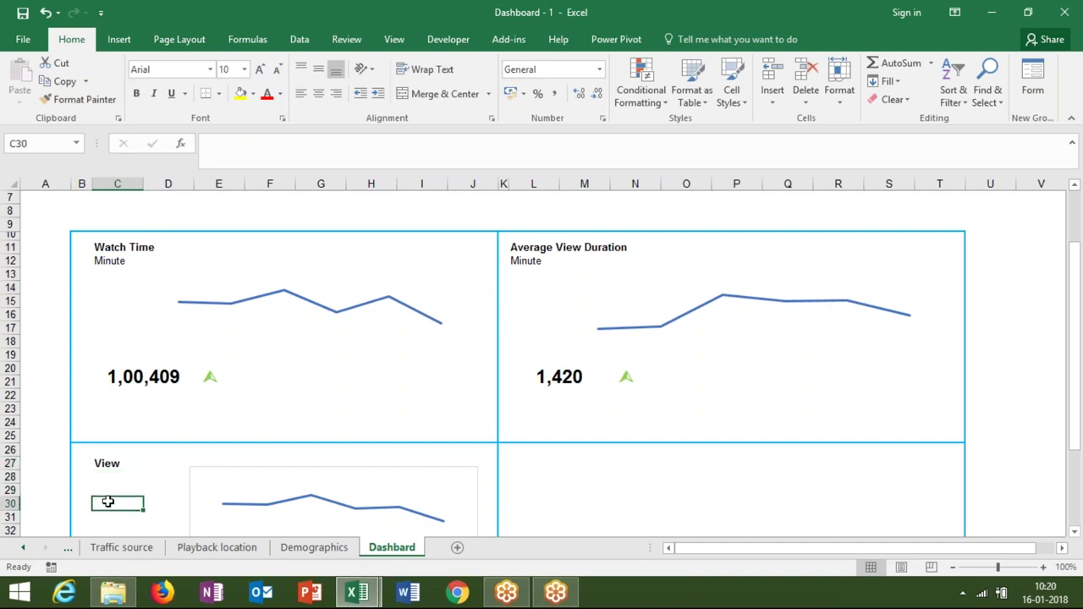
pyautogui.click(196, 512)
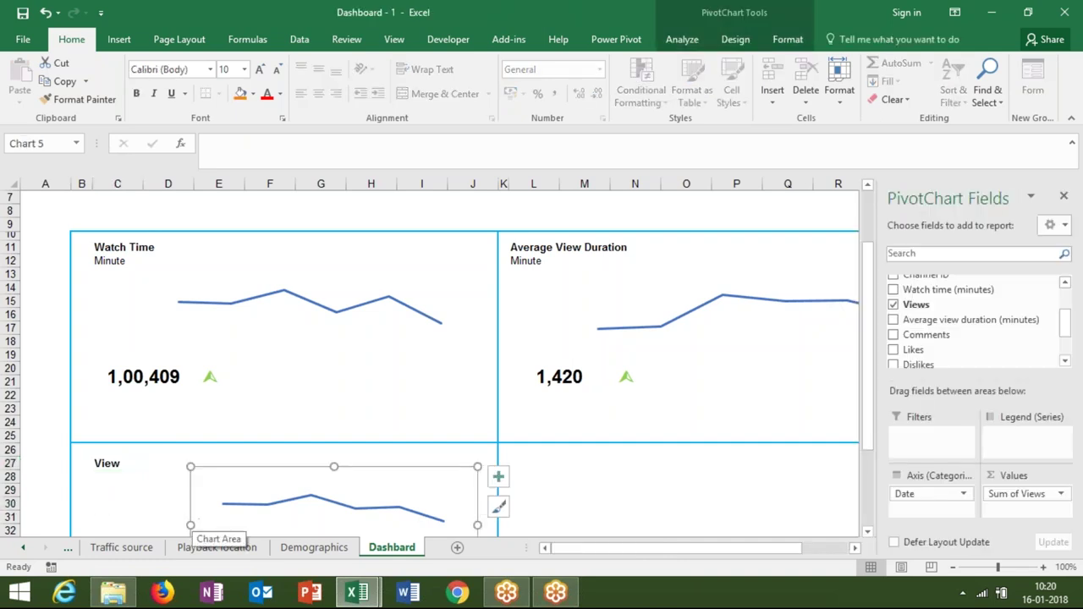
# Widen the Views chart to the left and raise its top edge.
pyautogui.moveTo(191, 495); pyautogui.dragTo(110, 495)
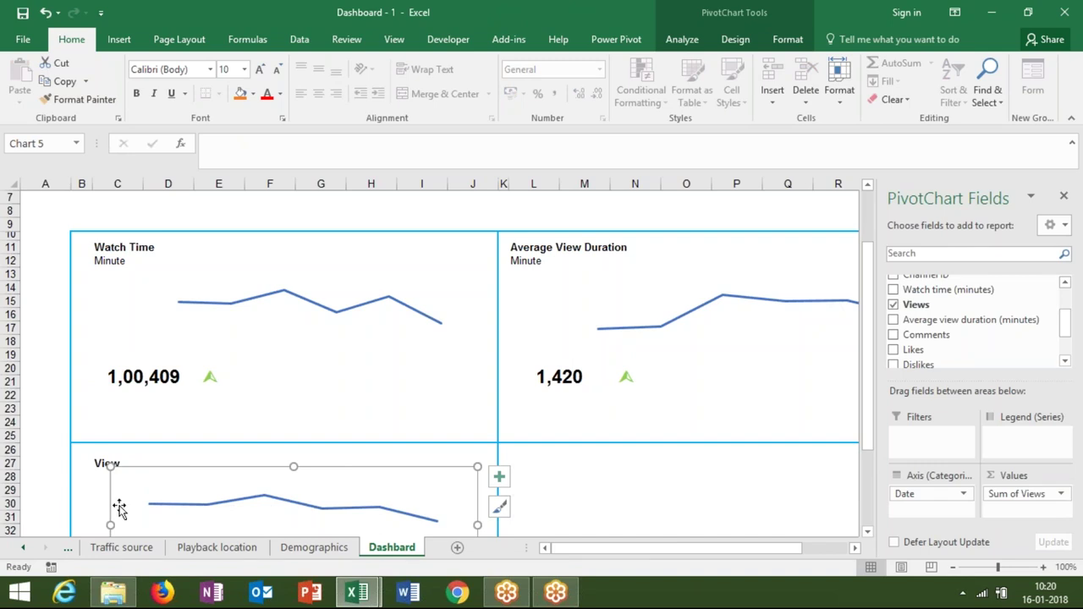
pyautogui.click(93, 503)
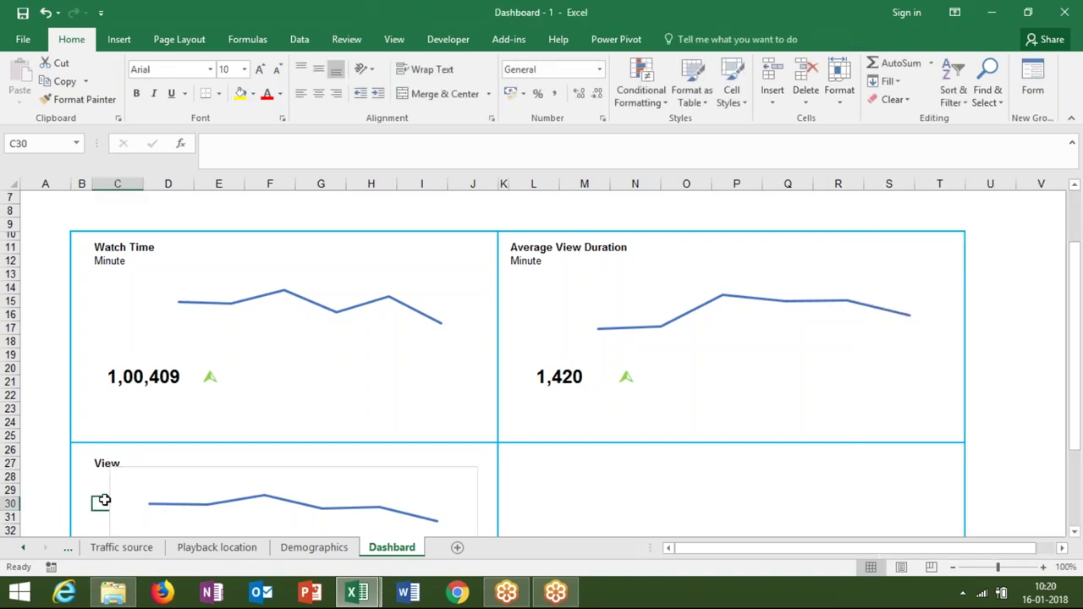
pyautogui.click(293, 473)
pyautogui.moveTo(293, 466); pyautogui.dragTo(295, 448)
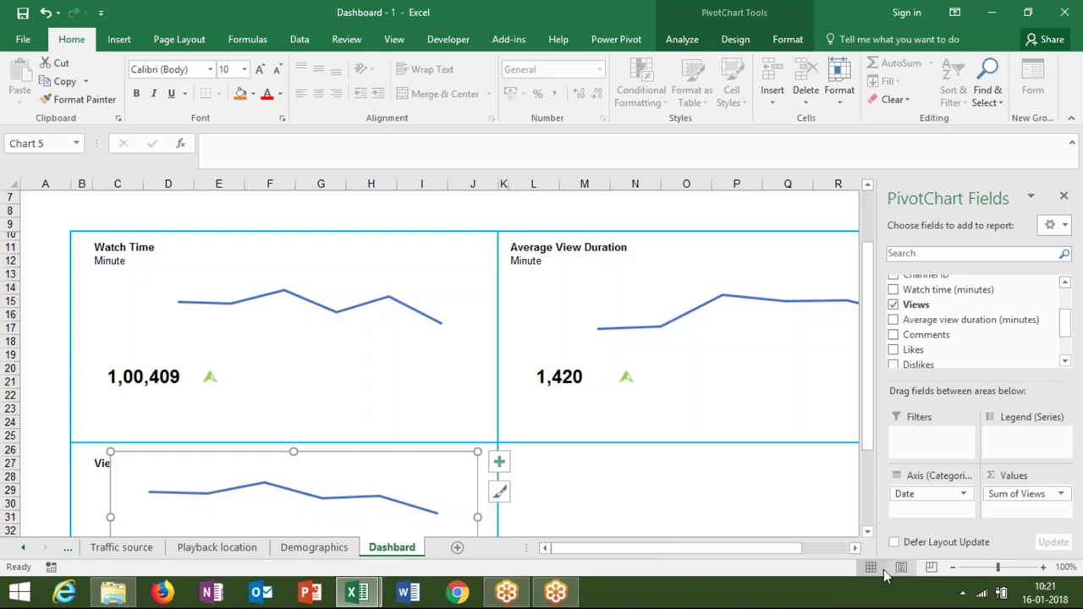
pyautogui.moveTo(110, 517); pyautogui.dragTo(88, 517)
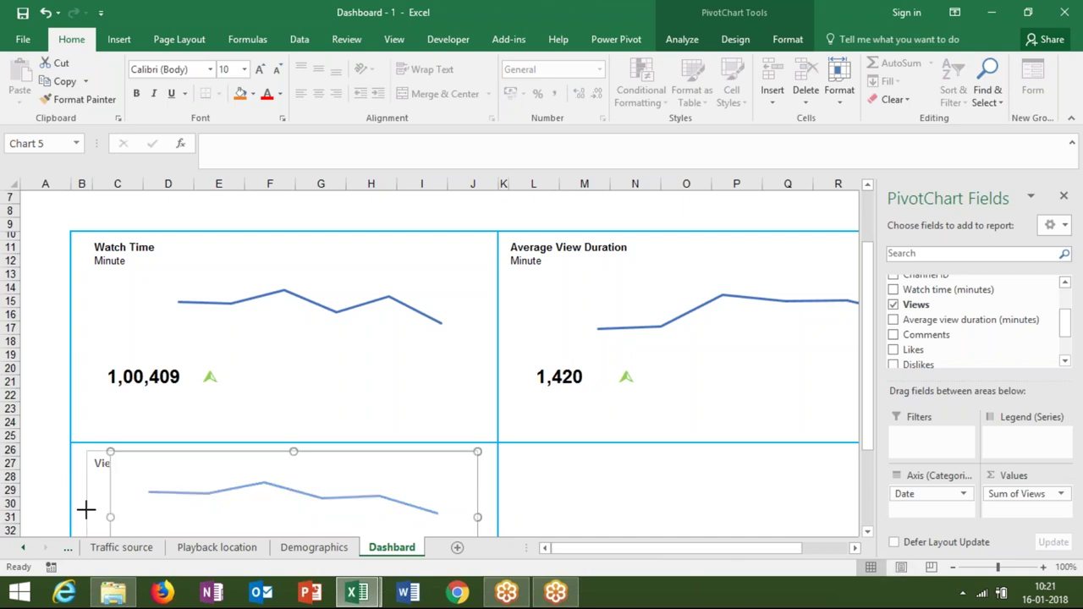
# Bring up the Views chart's chart-area context menu instead of its plot-area menu.
pyautogui.rightClick(149, 508)
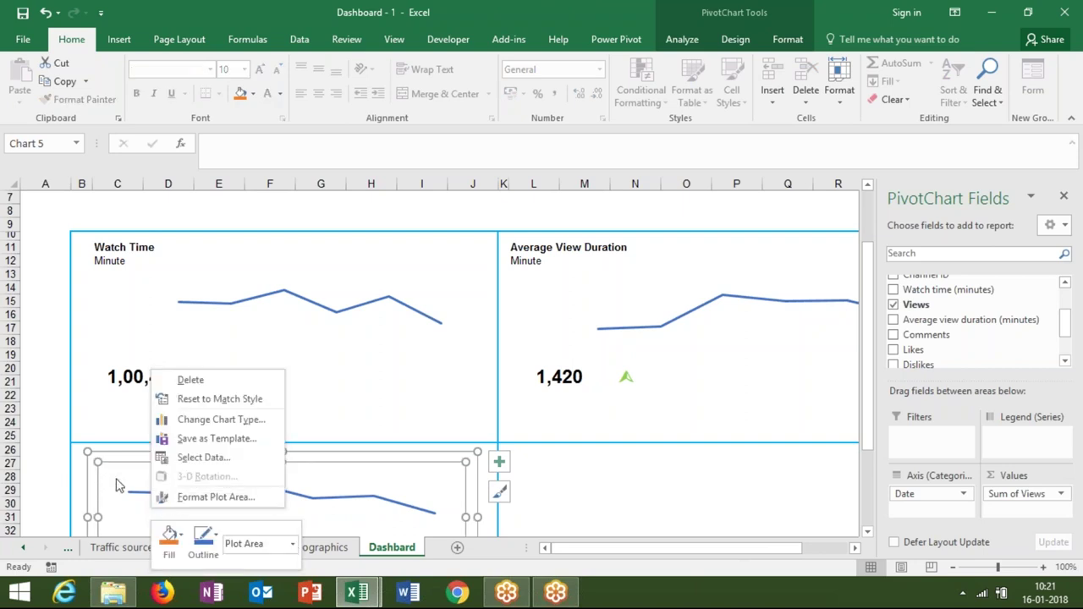
pyautogui.press('Escape')
pyautogui.press('Escape')
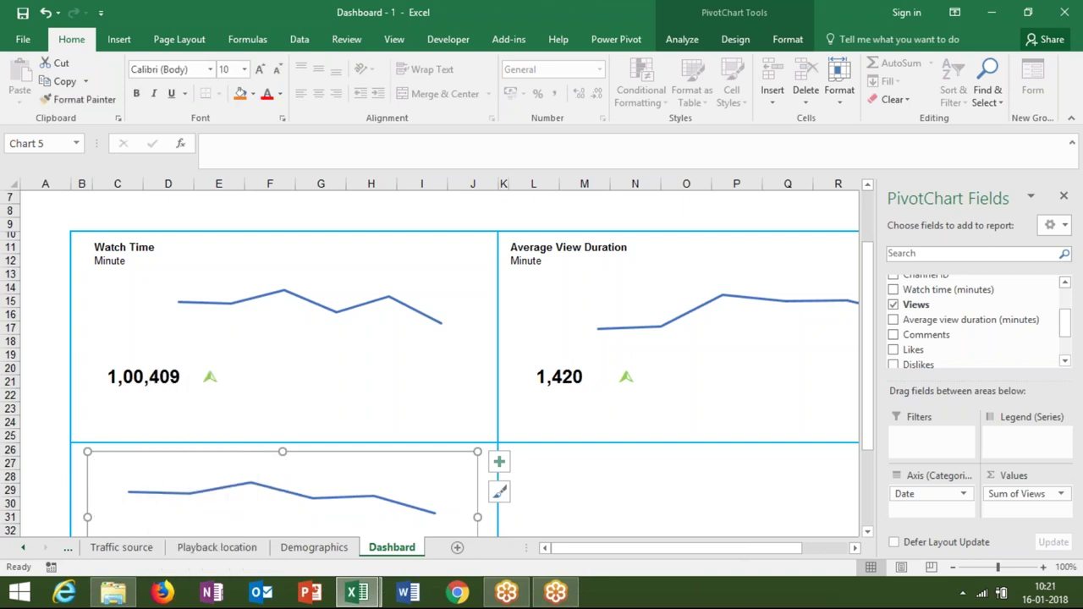
pyautogui.rightClick(92, 473)
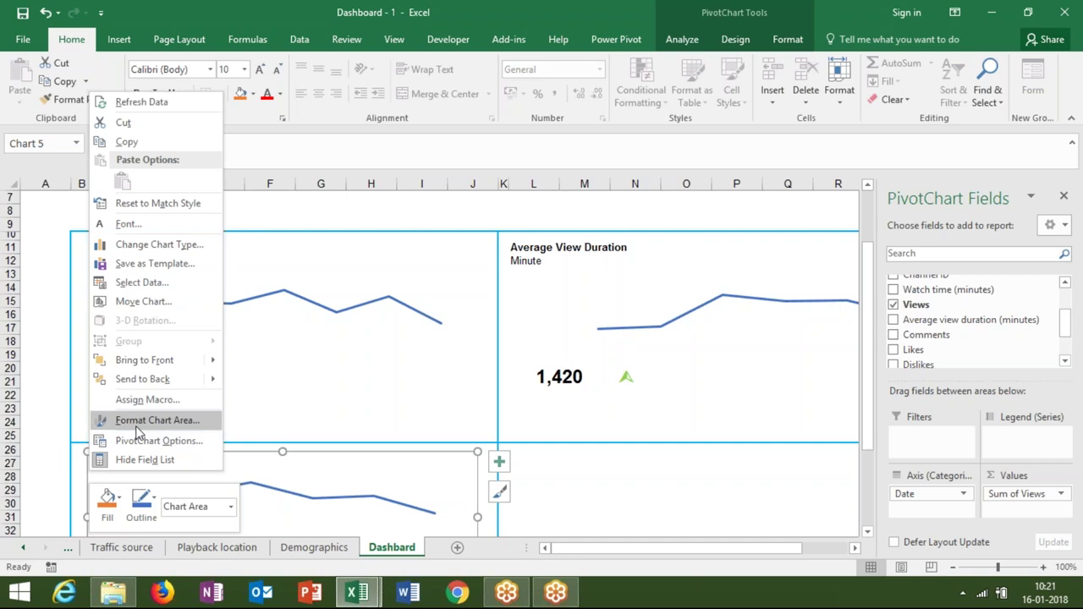
# Close the chart formatting panel and hide the PivotChart Fields list.
pyautogui.click(137, 431)
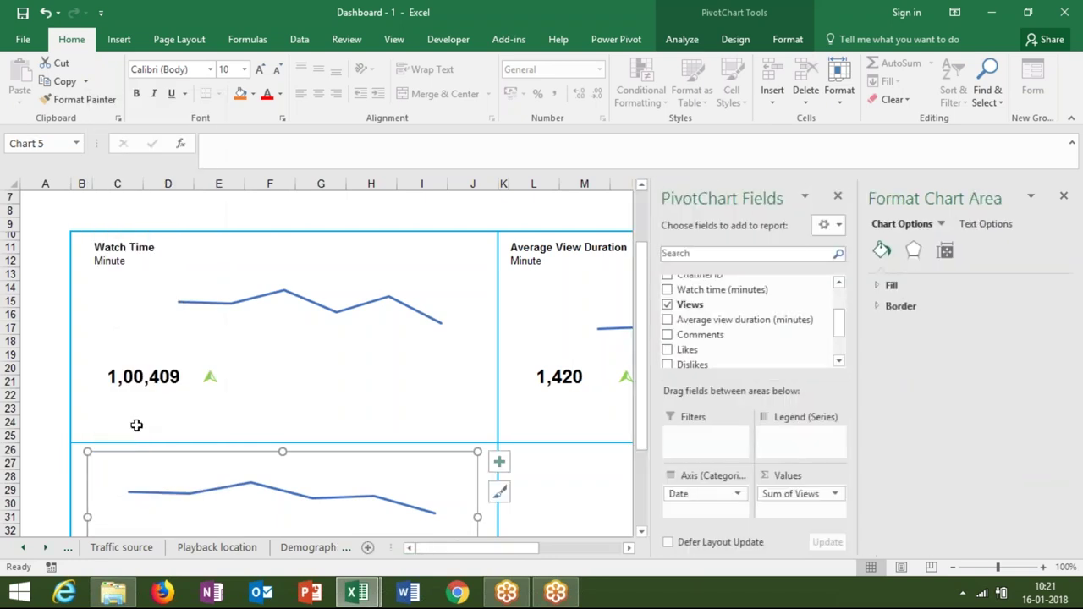
pyautogui.click(1057, 41)
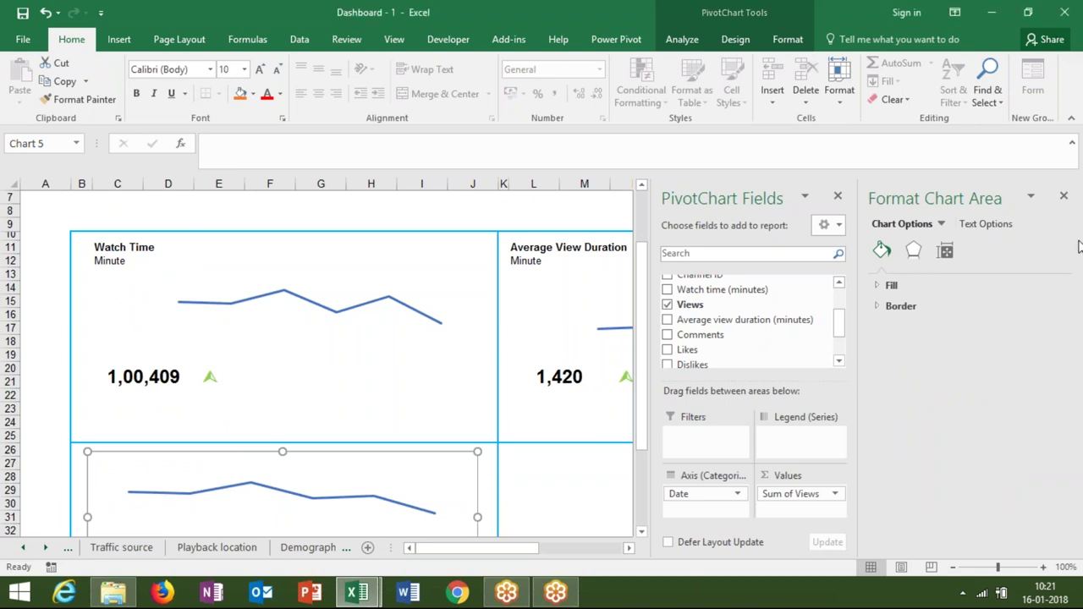
pyautogui.click(1063, 196)
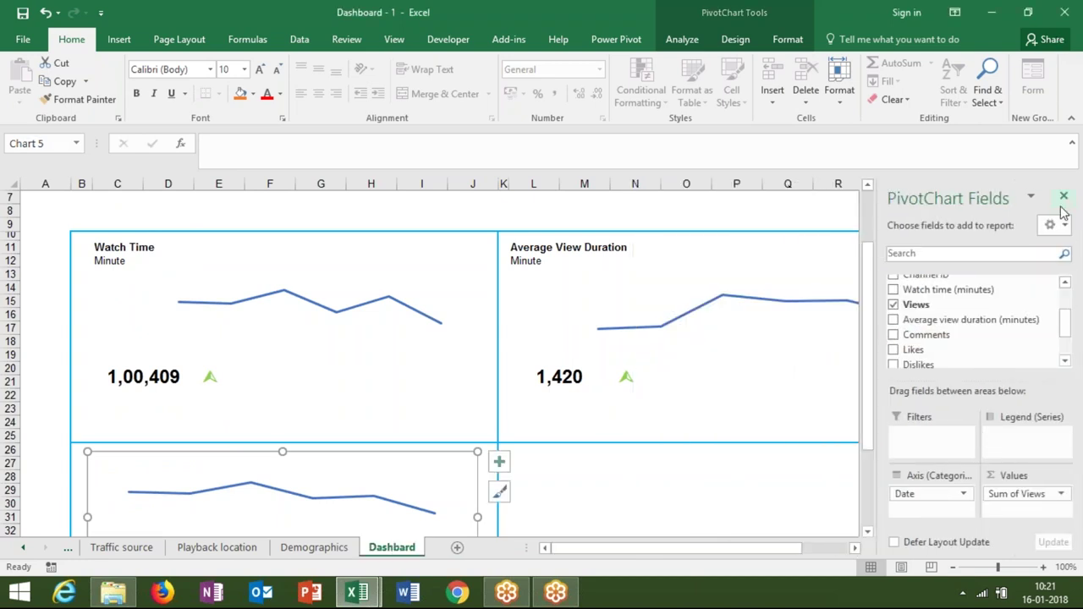
pyautogui.click(1063, 196)
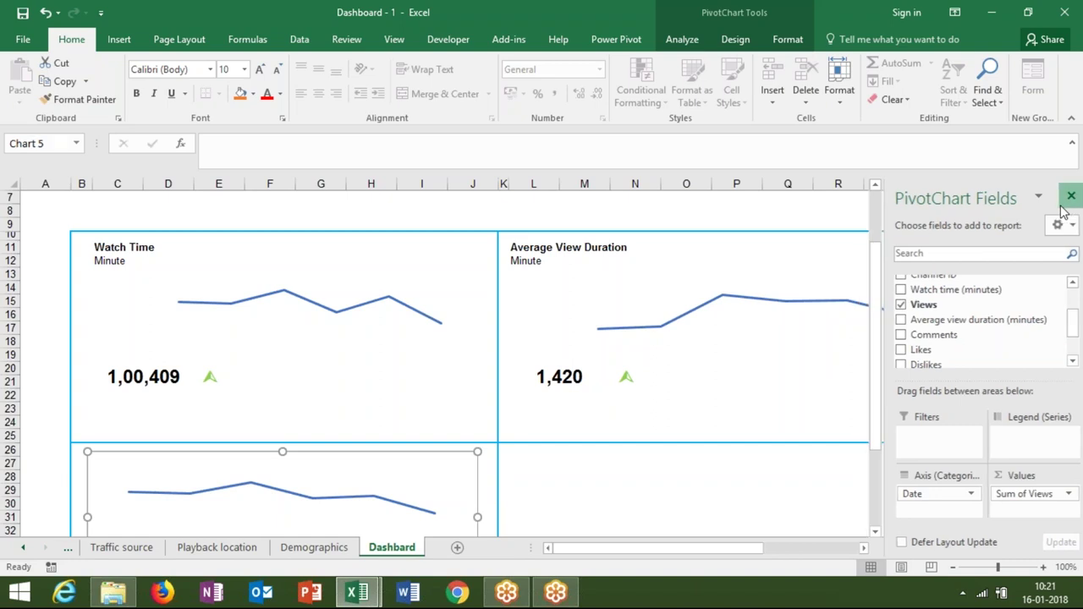
# Set the Views chart area's fill to No fill and its border to No line.
pyautogui.rightClick(184, 463)
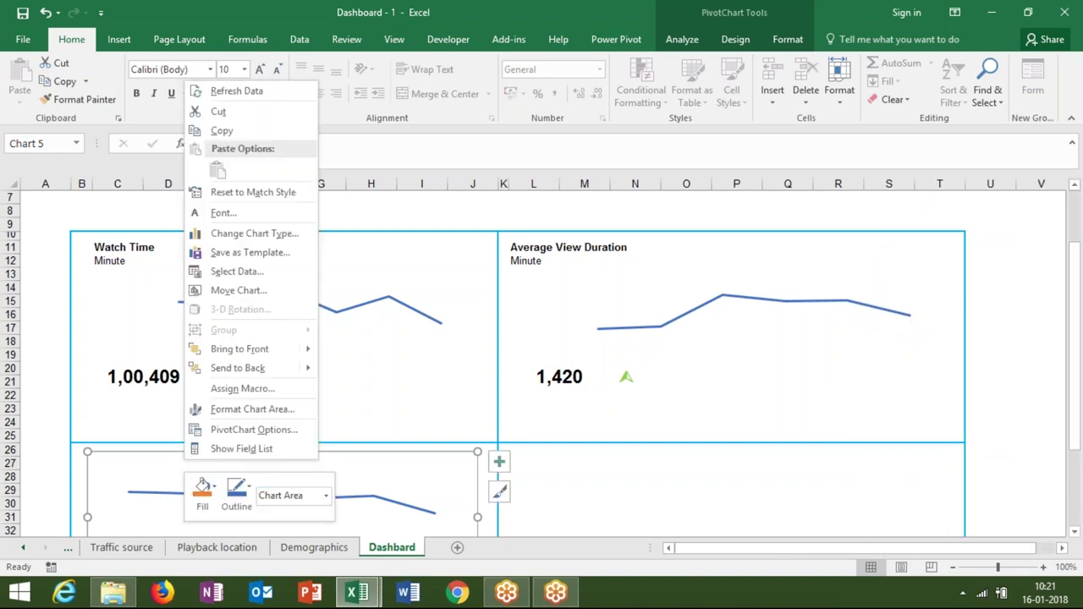
pyautogui.click(229, 411)
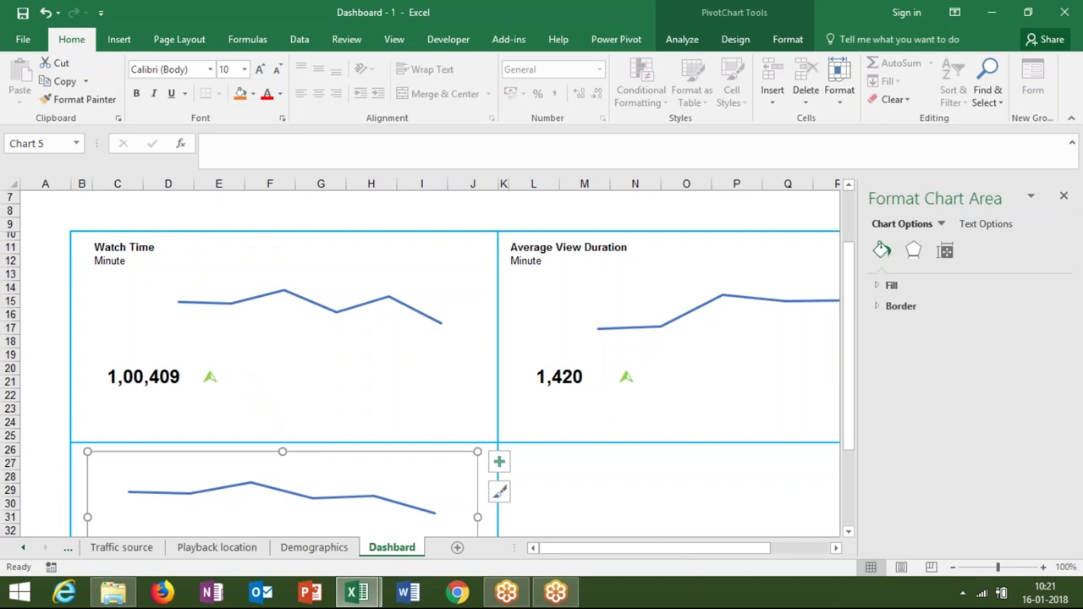
pyautogui.click(882, 285)
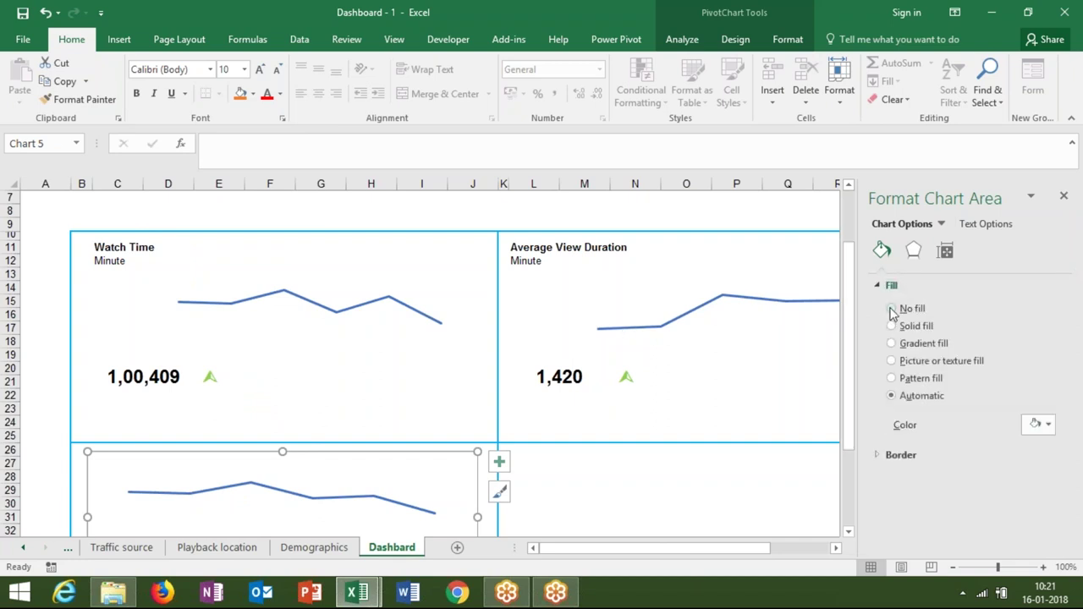
pyautogui.click(891, 308)
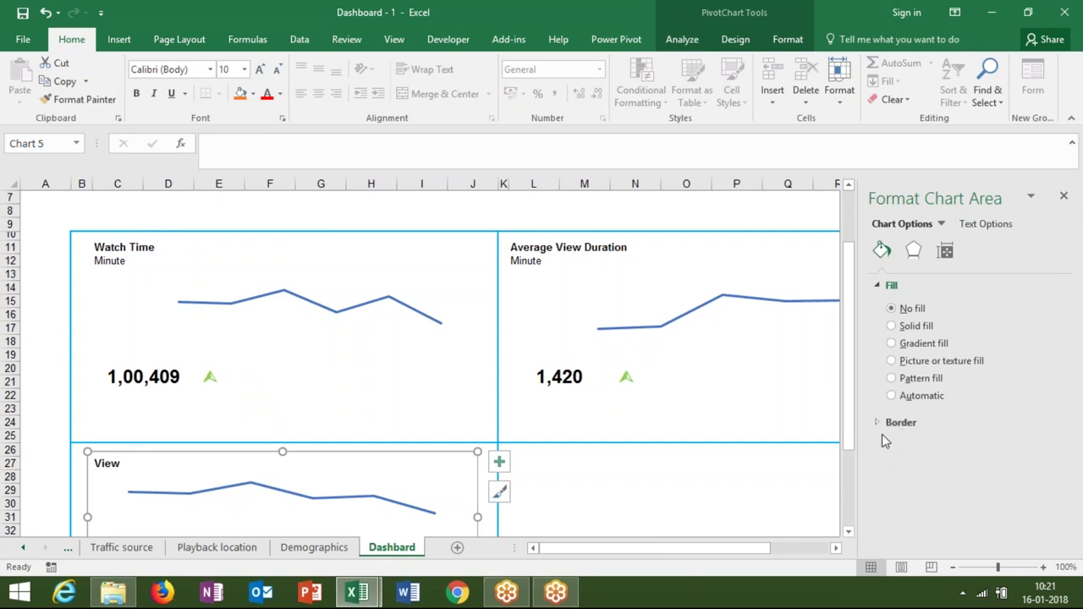
pyautogui.click(880, 427)
pyautogui.click(880, 426)
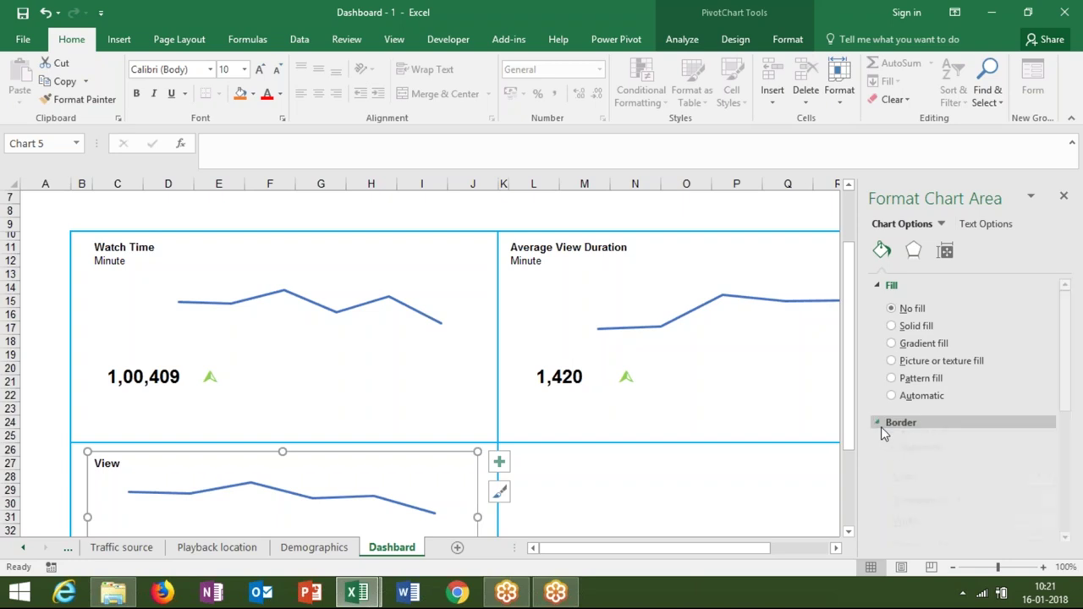
pyautogui.click(891, 448)
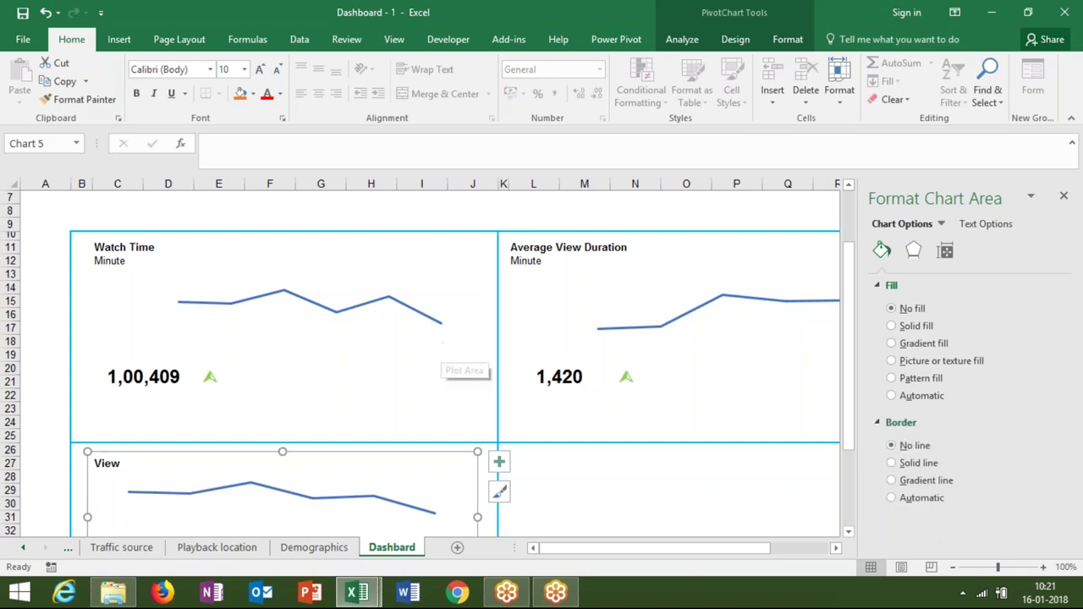
pyautogui.click(440, 355)
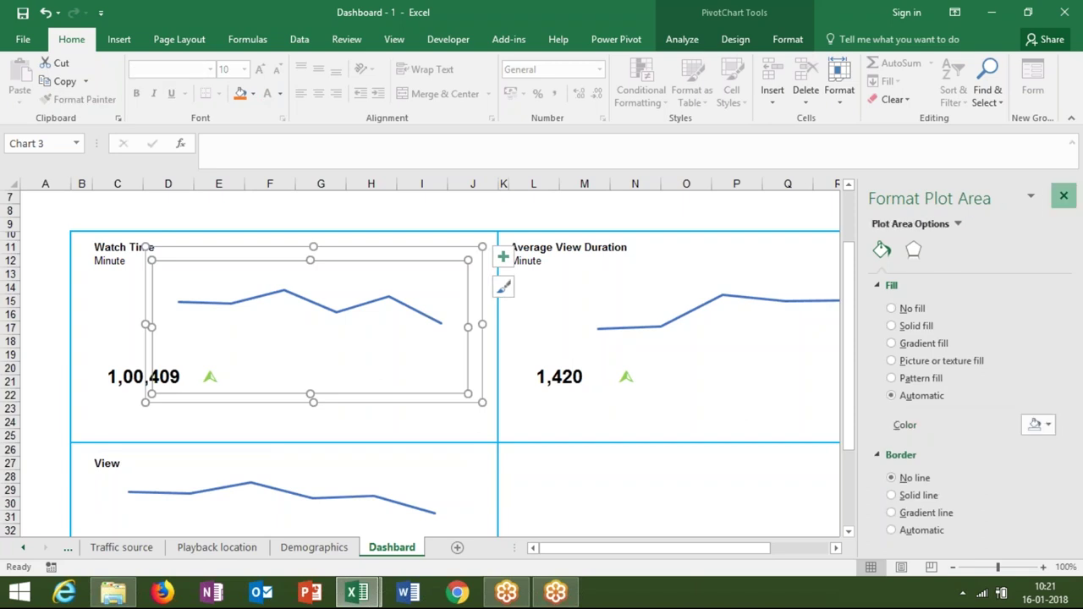
# Close the Format pane and stretch the Views chart down to row 39 and outward left and right.
pyautogui.click(1063, 196)
pyautogui.moveTo(1076, 258); pyautogui.dragTo(1076, 332)
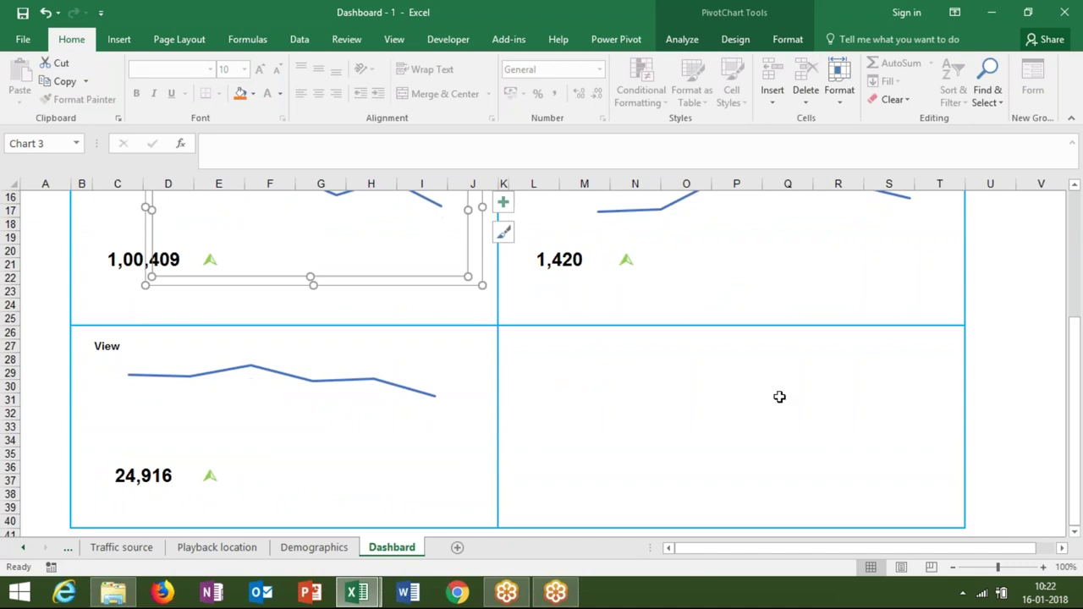
pyautogui.click(335, 452)
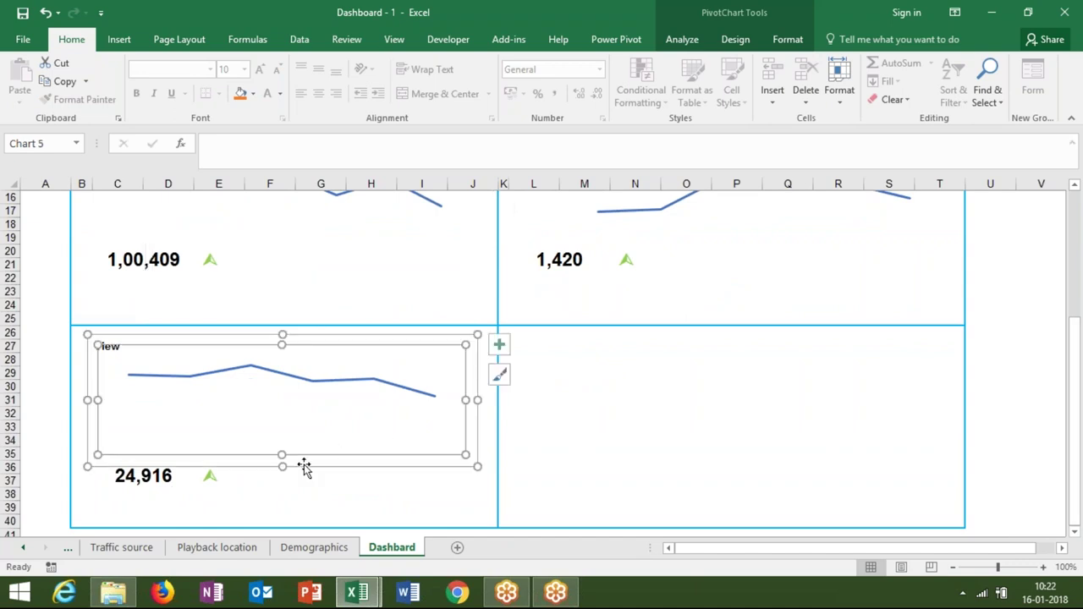
pyautogui.moveTo(282, 466); pyautogui.dragTo(283, 520)
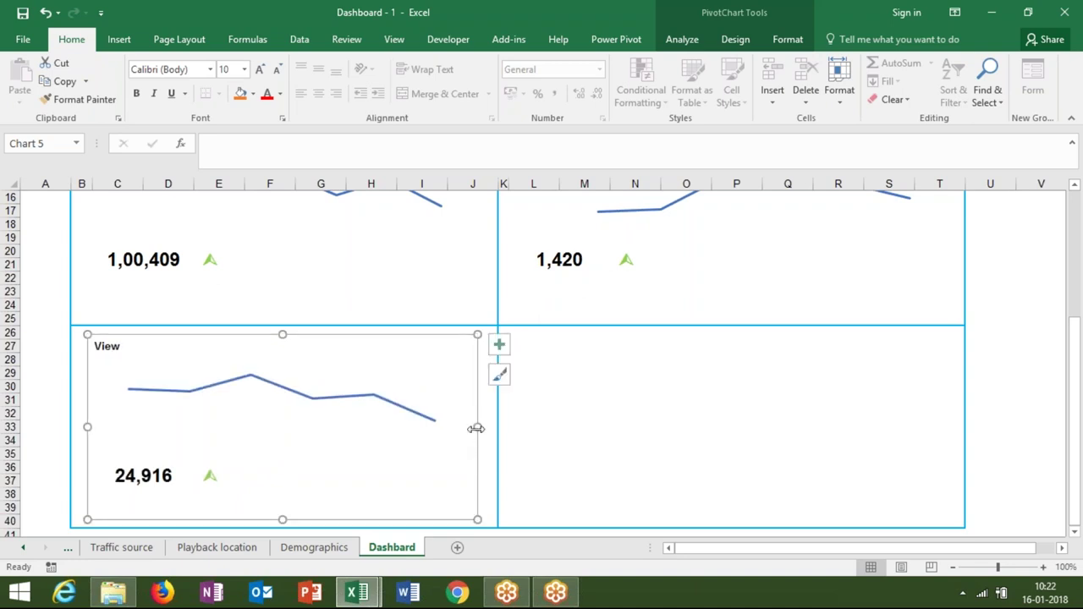
pyautogui.moveTo(477, 426); pyautogui.dragTo(486, 426)
pyautogui.moveTo(87, 426); pyautogui.dragTo(82, 425)
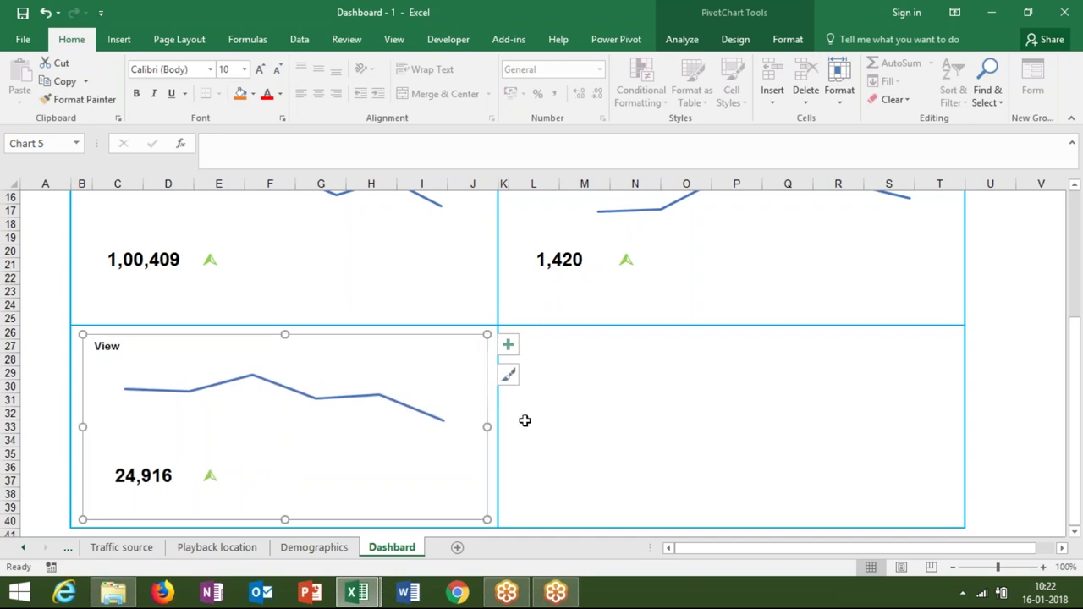
pyautogui.click(557, 420)
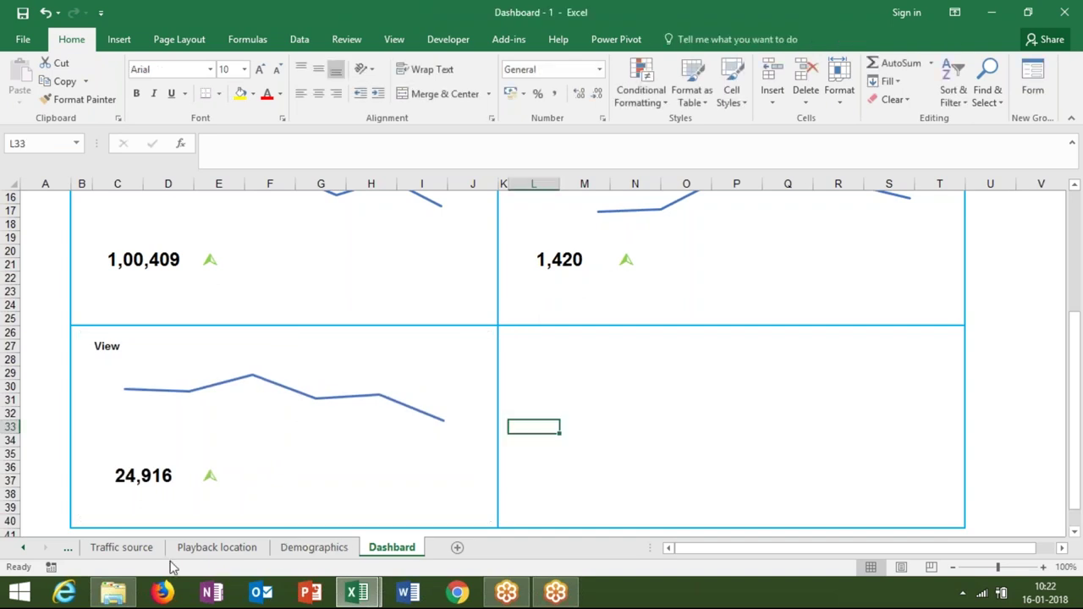
# On the Traffic source sheet, add an Earning header in J1.
pyautogui.click(145, 552)
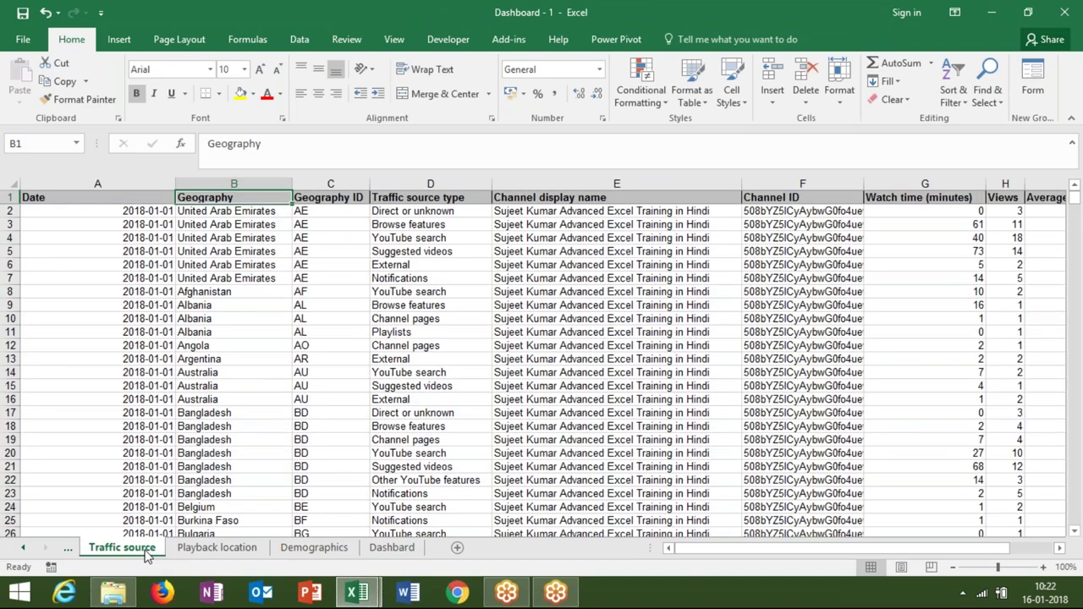
pyautogui.write('+')
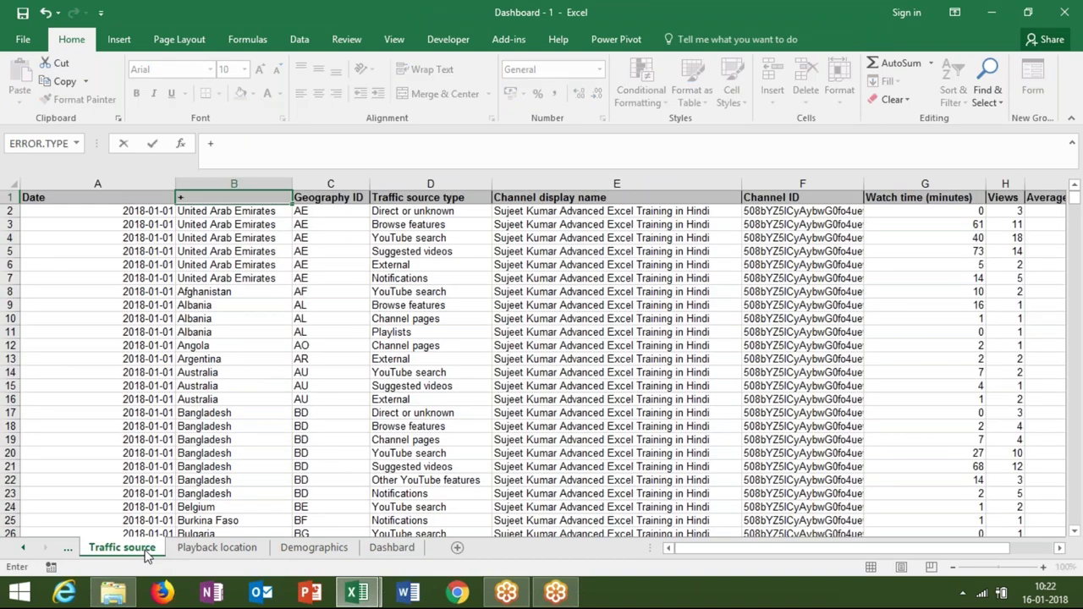
pyautogui.write('B1')
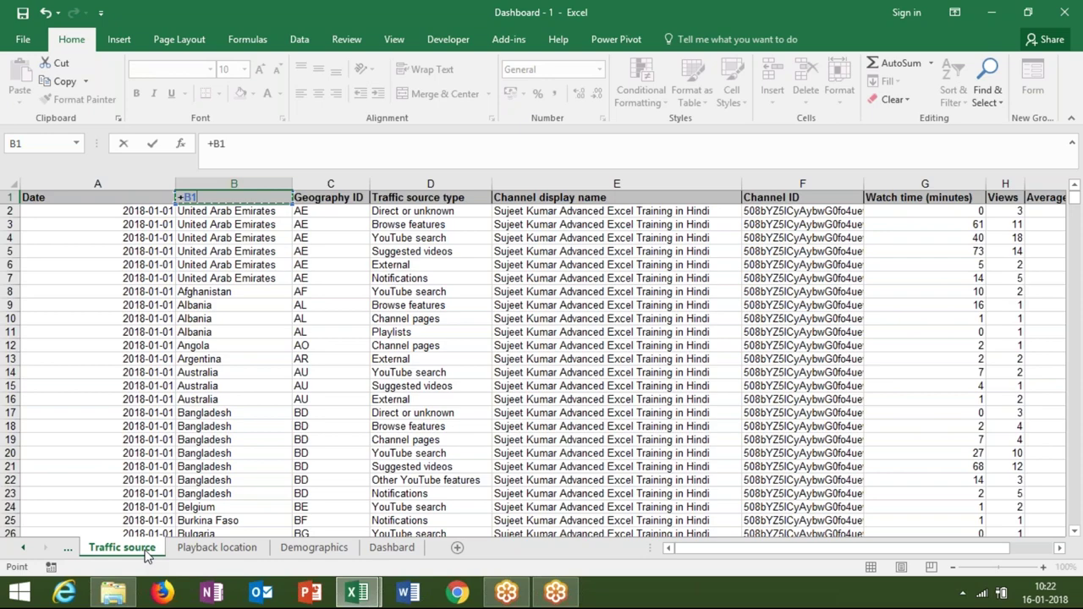
pyautogui.press('Escape')
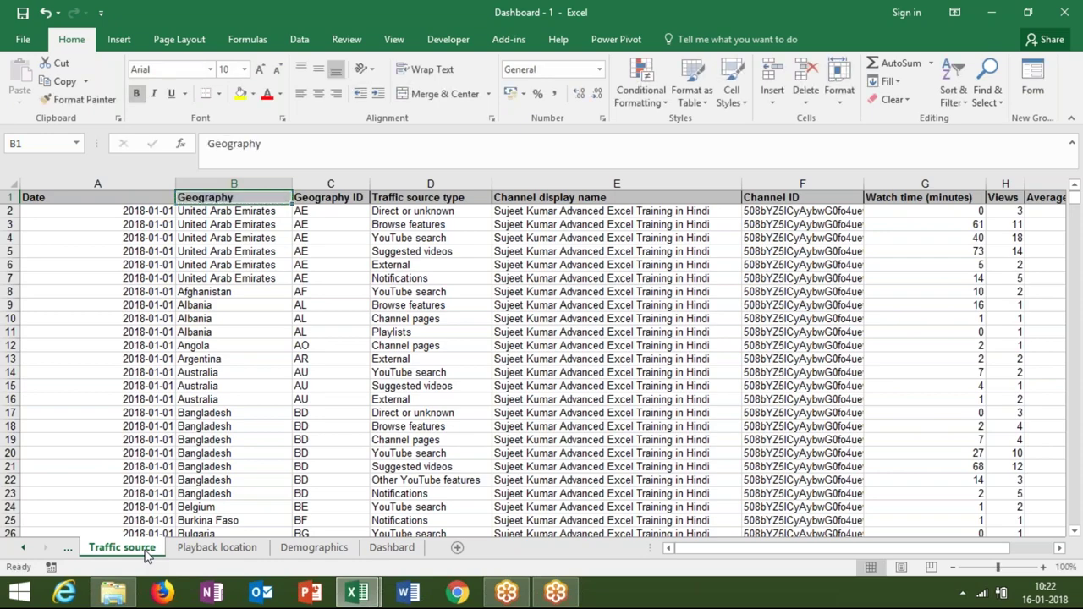
pyautogui.press('Right')
pyautogui.press('Right')
pyautogui.press('Right')
pyautogui.press('Right')
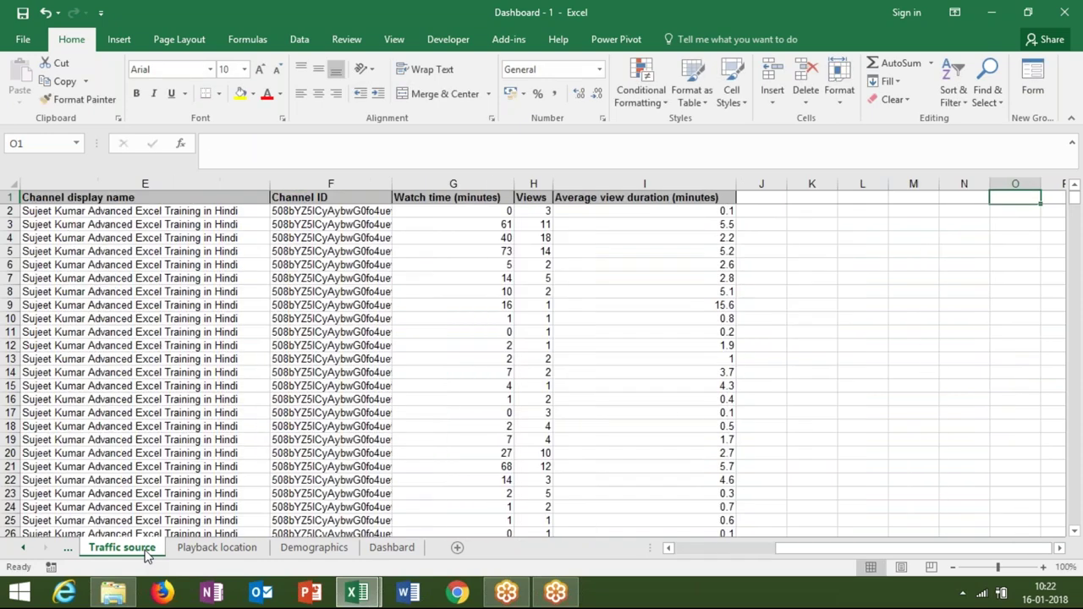
pyautogui.press('Left')
pyautogui.press('Left')
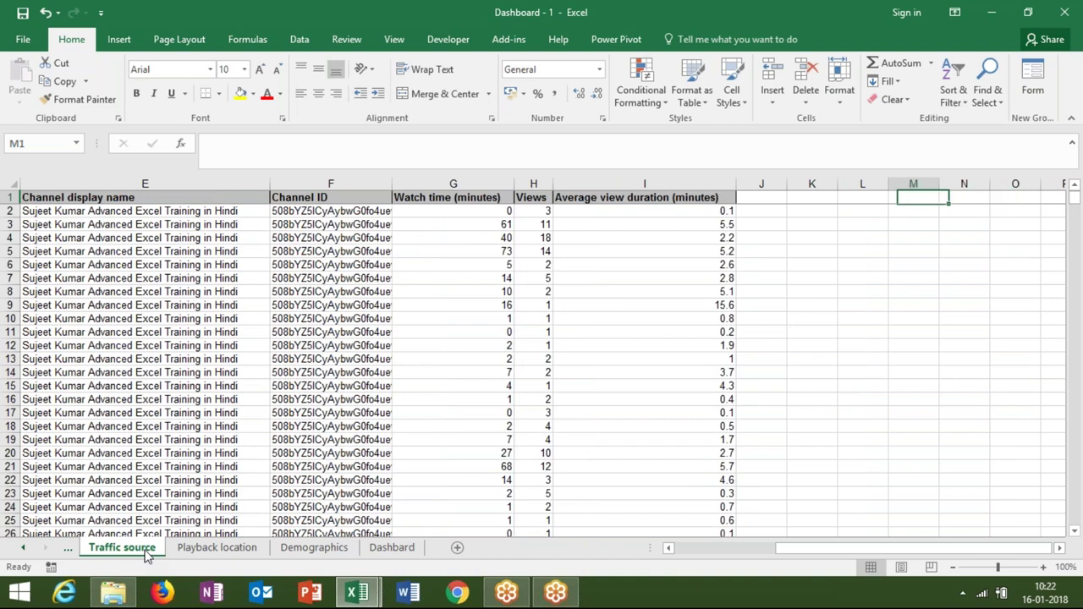
pyautogui.press('Left')
pyautogui.press('Left')
pyautogui.press('Left')
pyautogui.write('Ear')
pyautogui.write('g')
pyautogui.press('Return')
# Enter =RANDBETWEEN(10,90) in J2.
pyautogui.write('=ra')
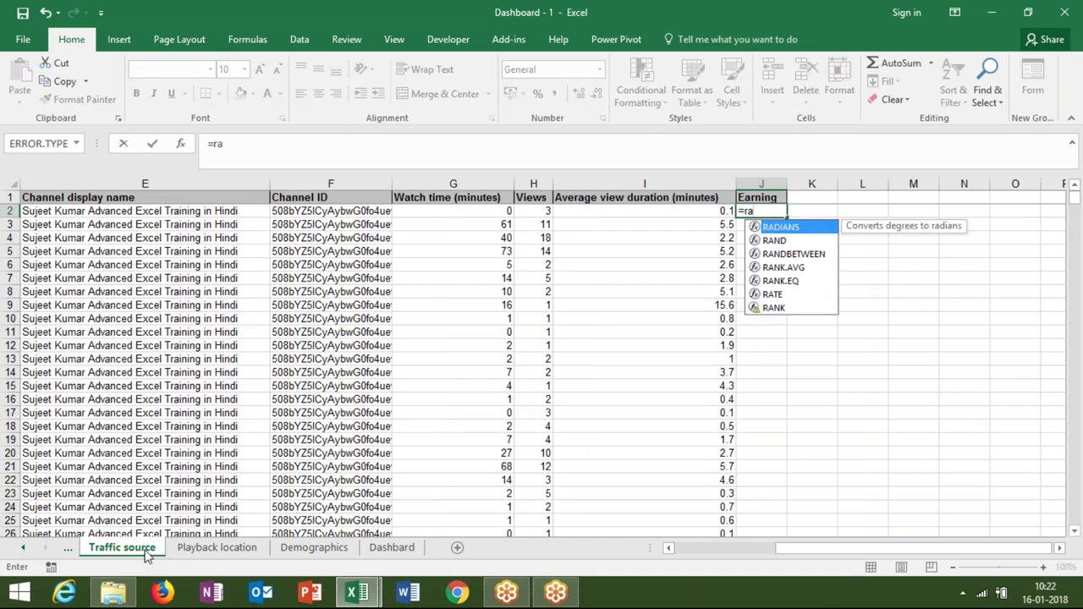
pyautogui.press('Down')
pyautogui.press('Down')
pyautogui.press('Down')
pyautogui.press('Up')
pyautogui.press('Up')
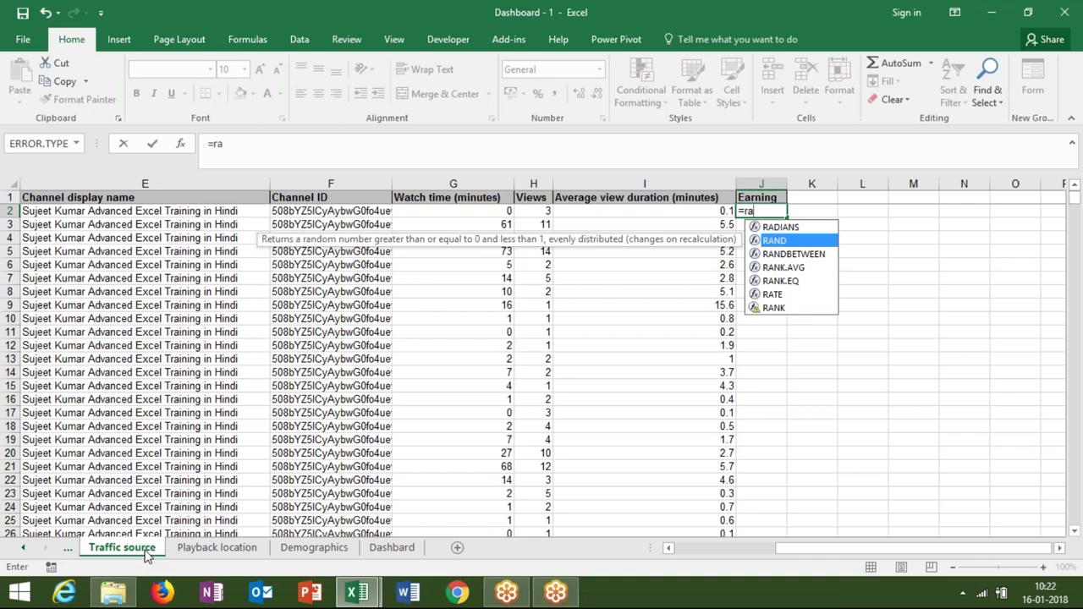
pyautogui.press('Down')
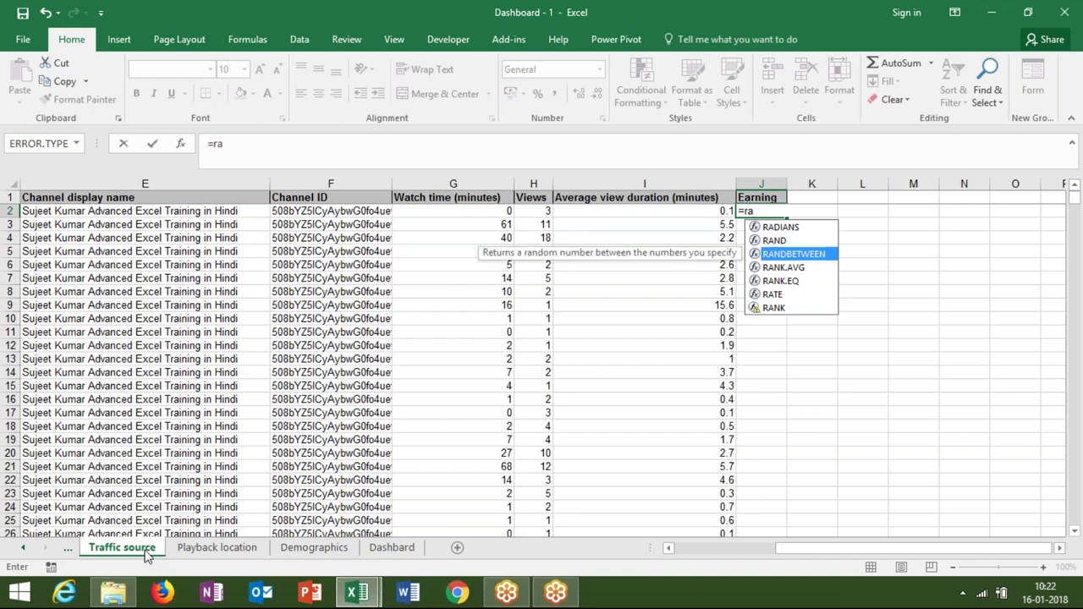
pyautogui.press('Tab')
pyautogui.write('10,90')
pyautogui.press('Return')
pyautogui.press('Up')
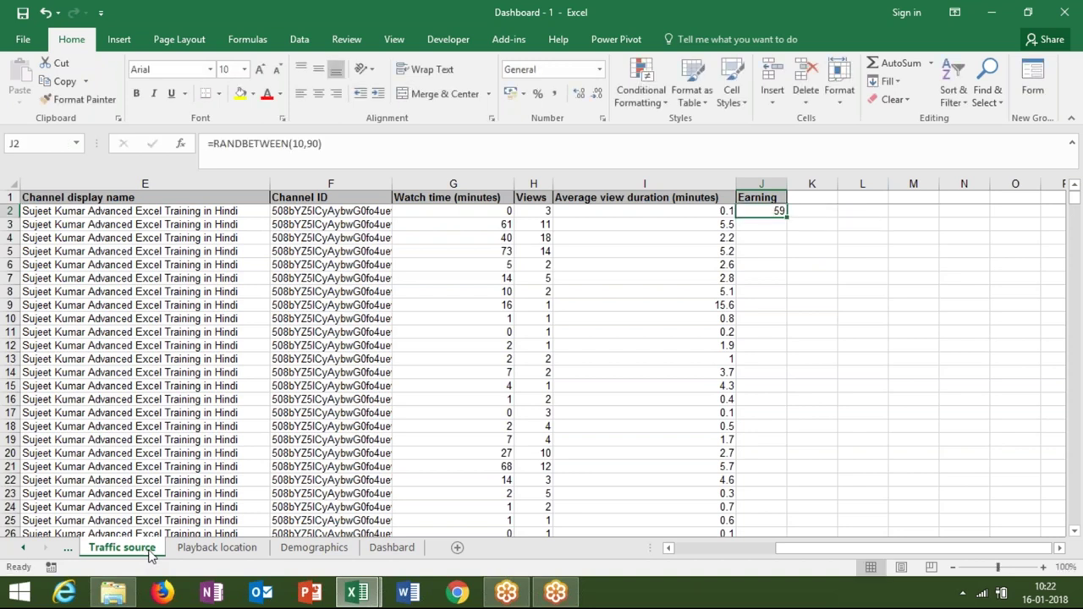
# Fill the formula down column J and paste the column back as static values.
pyautogui.doubleClick(787, 216)
pyautogui.hotkey('ctrl', 'c')
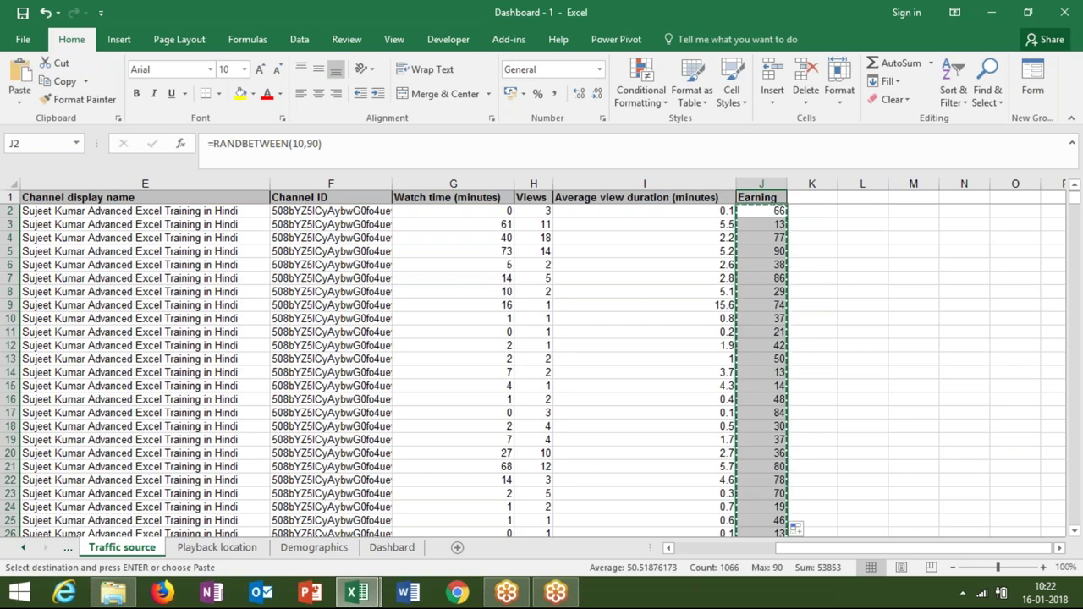
pyautogui.click(19, 105)
pyautogui.click(20, 203)
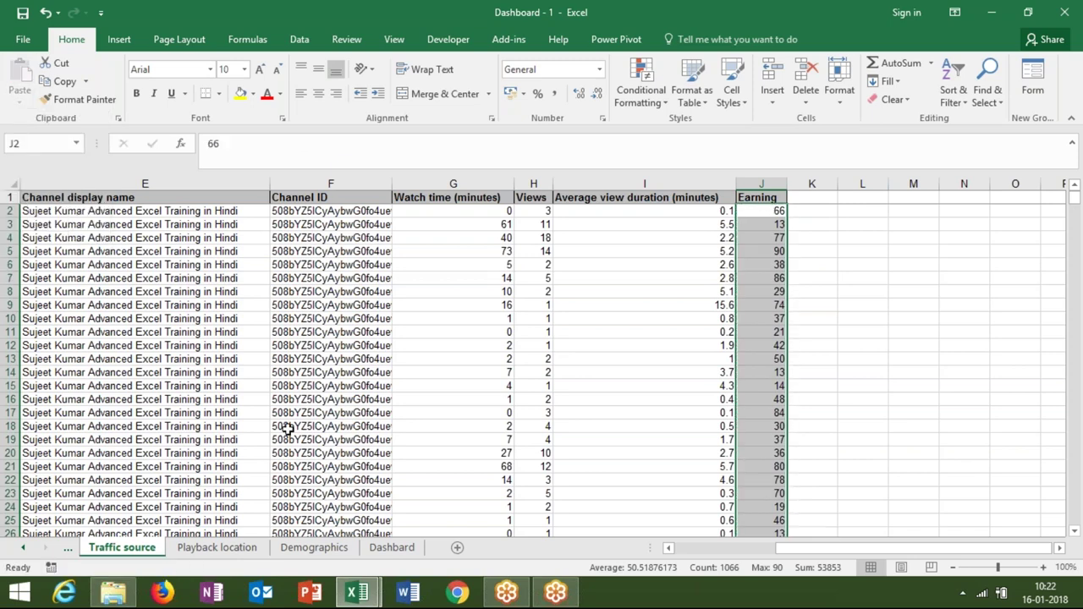
# Title the fourth Dashboard panel Earning, with a Rupees subtitle in the cell below.
pyautogui.click(385, 548)
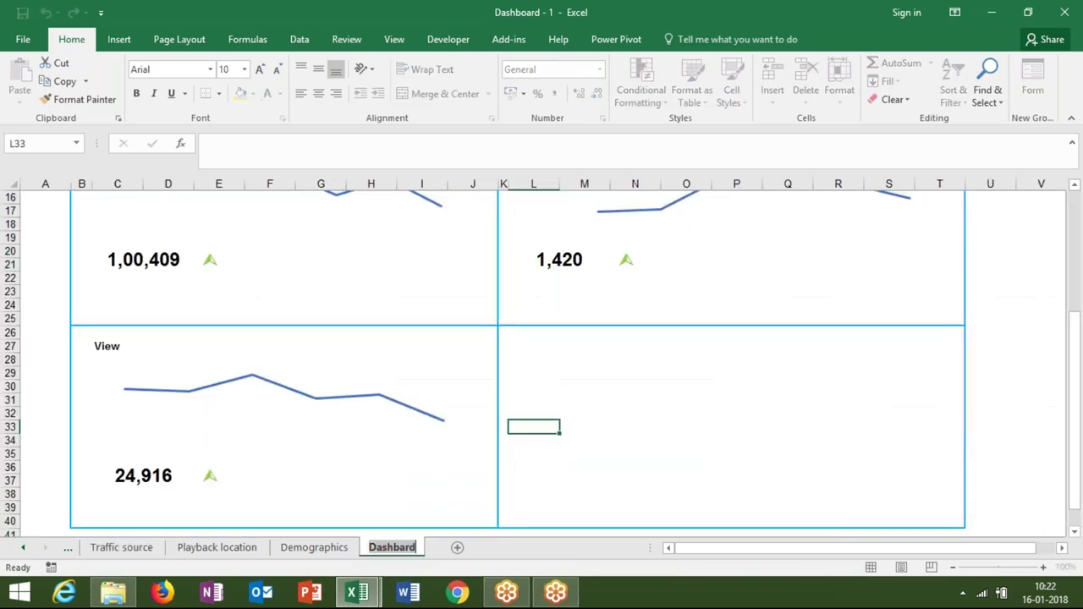
pyautogui.click(502, 344)
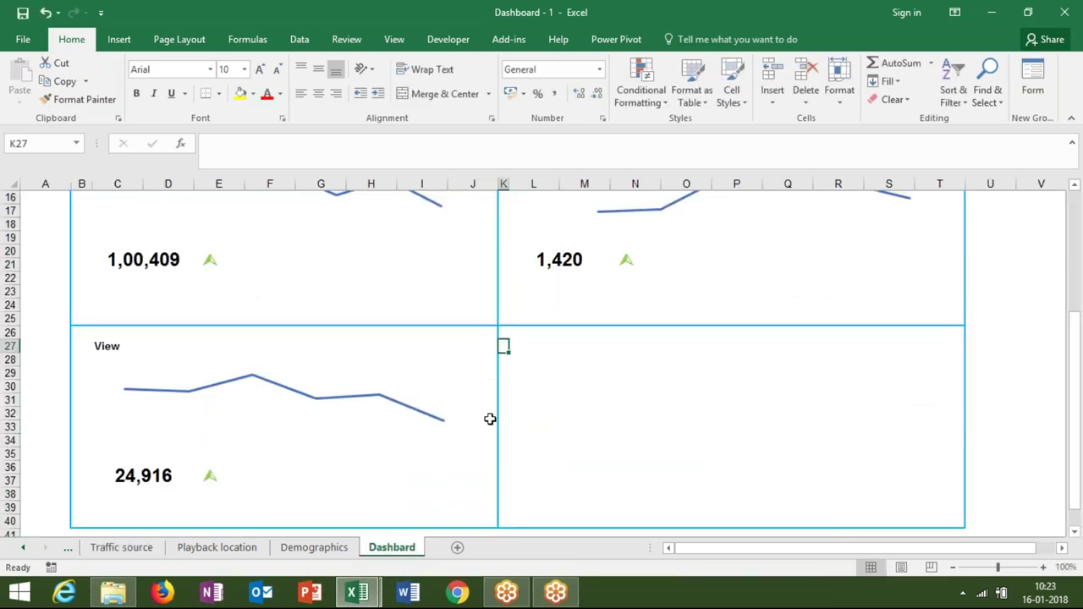
pyautogui.click(532, 338)
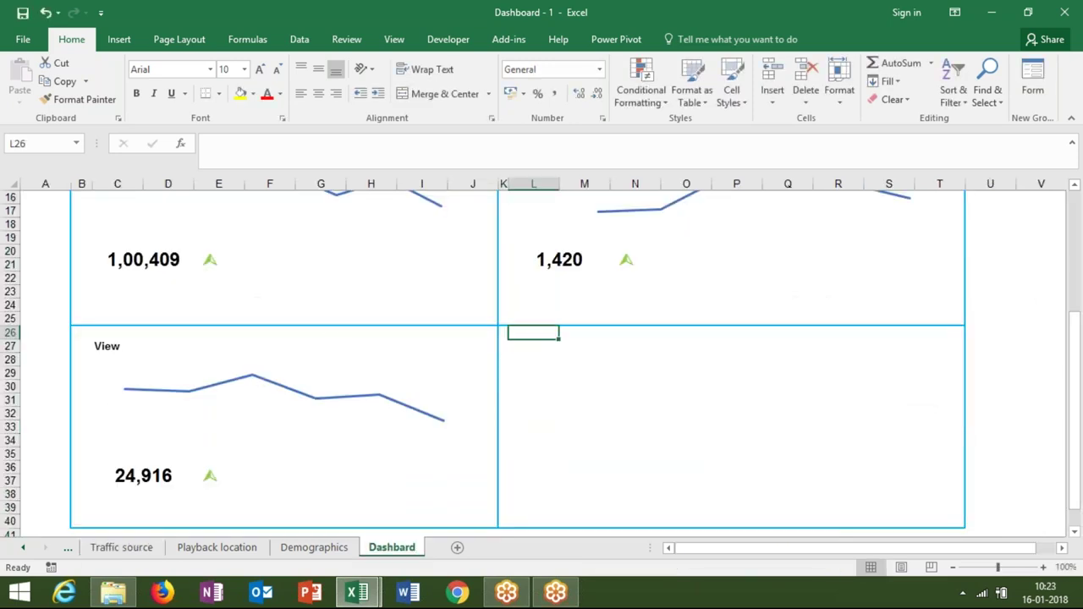
pyautogui.click(533, 345)
pyautogui.write('Earning')
pyautogui.press('Return')
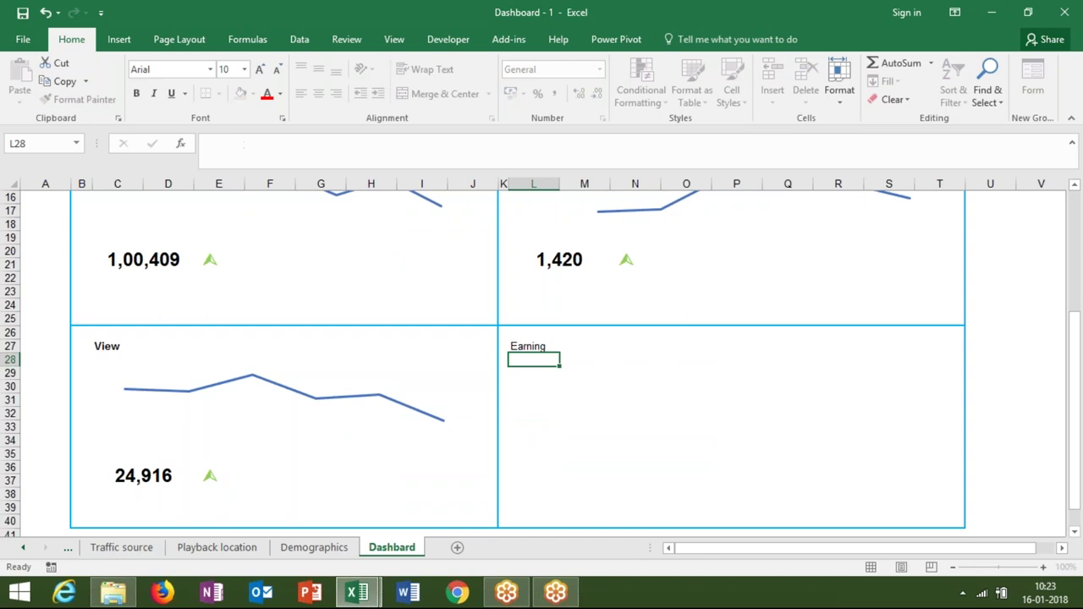
pyautogui.write('un Rup')
pyautogui.write('ees')
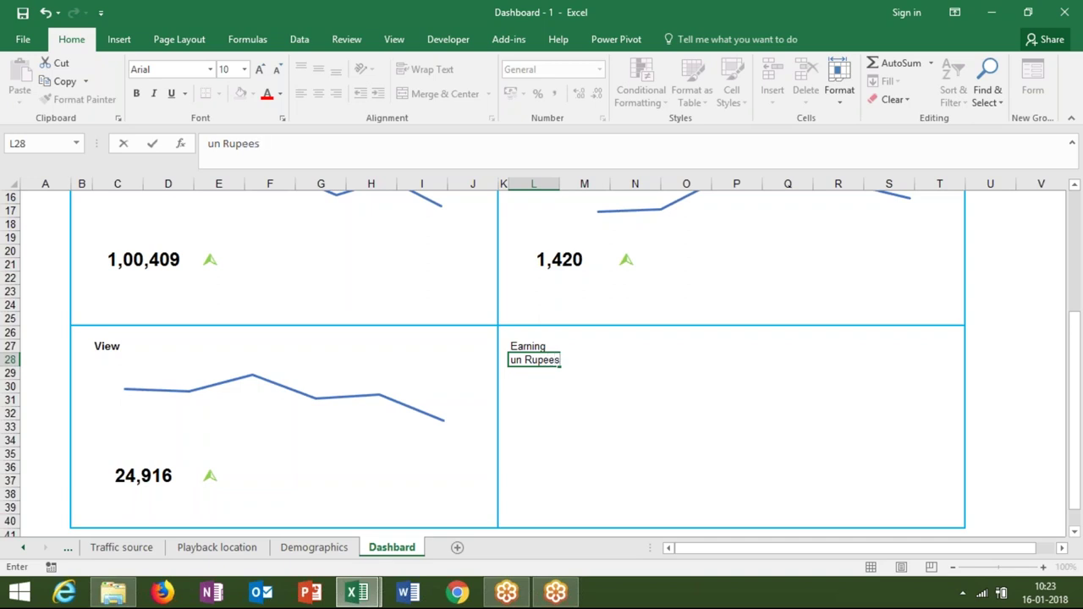
pyautogui.press('Return')
# Correct the subtitle so it reads IN Rupees.
pyautogui.click(534, 360)
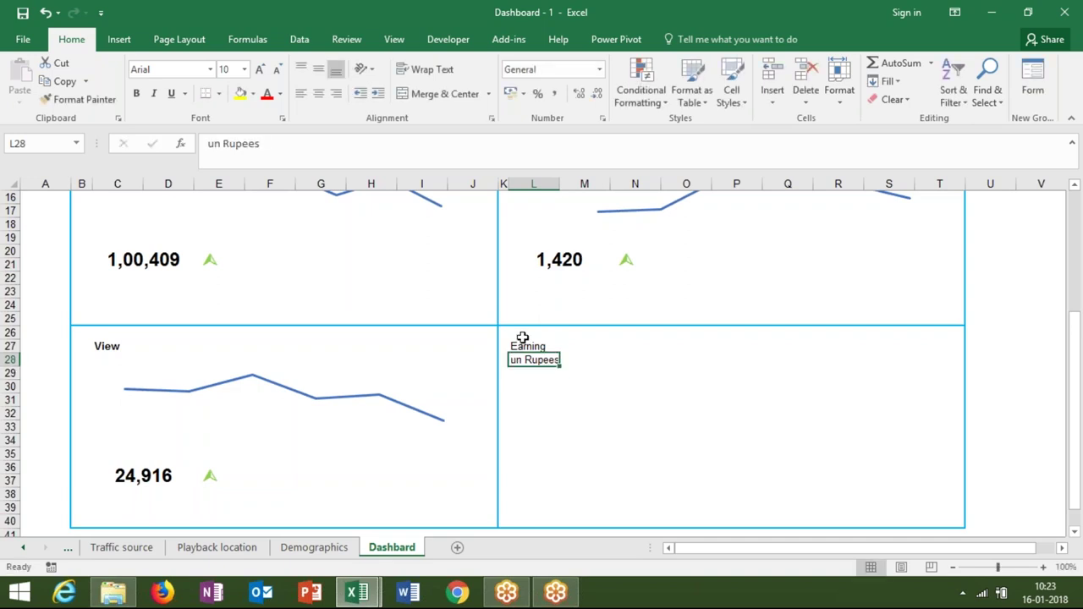
pyautogui.click(223, 148)
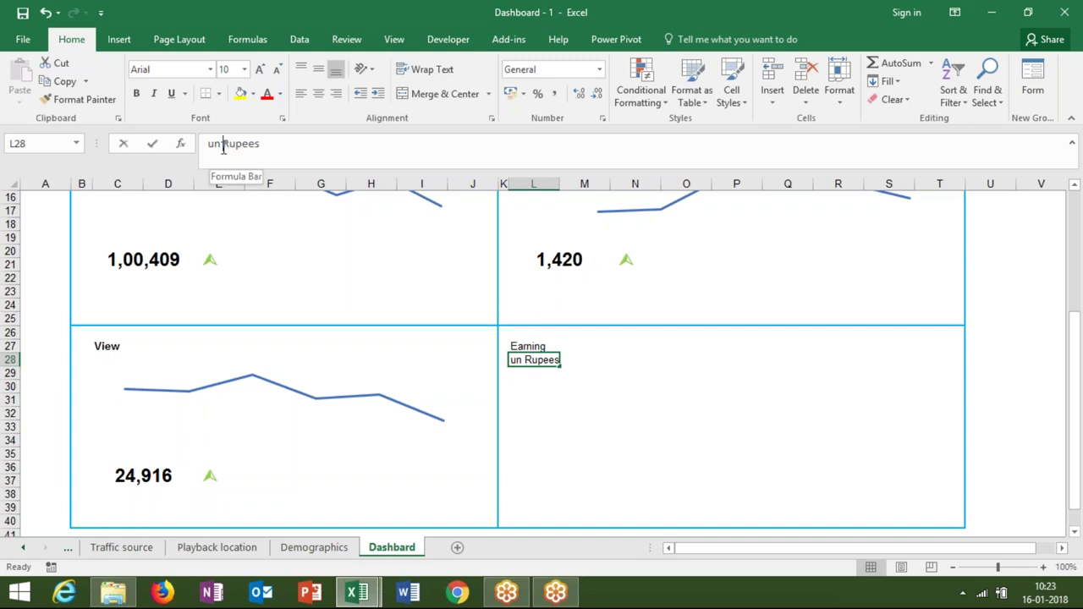
pyautogui.press('BackSpace')
pyautogui.press('BackSpace')
pyautogui.press('BackSpace')
pyautogui.write('IN')
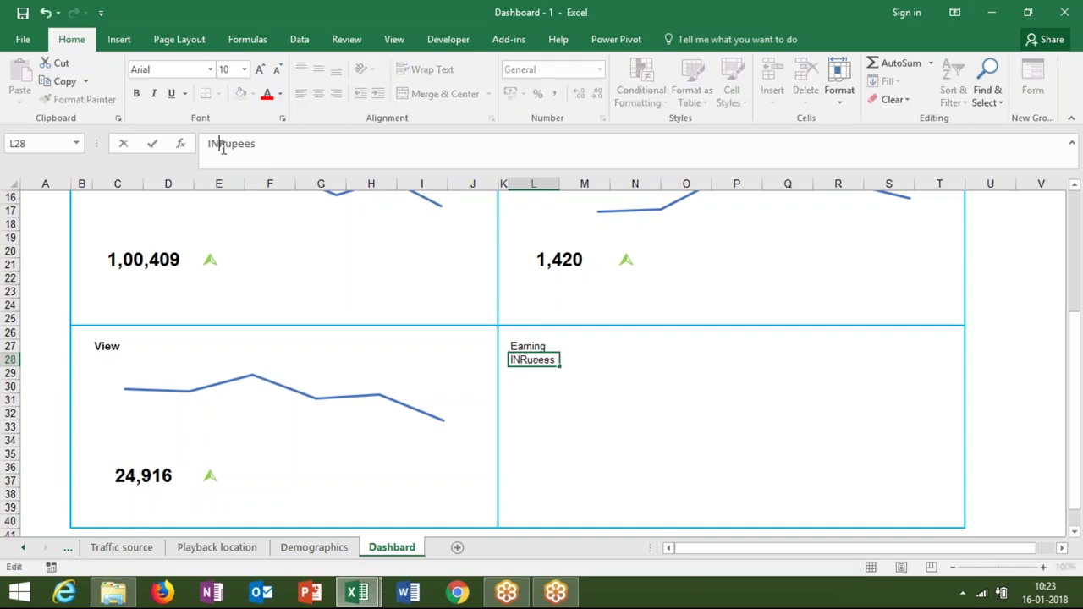
pyautogui.press('Return')
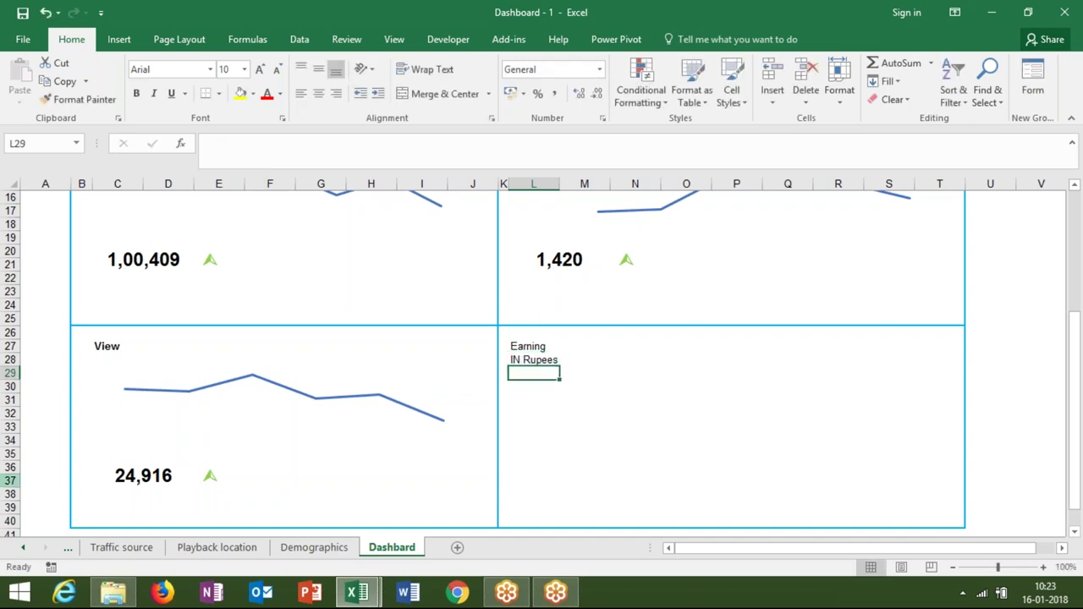
# Copy the View panel's 24,916 figure and trend arrow into the Earning panel.
pyautogui.click(133, 476)
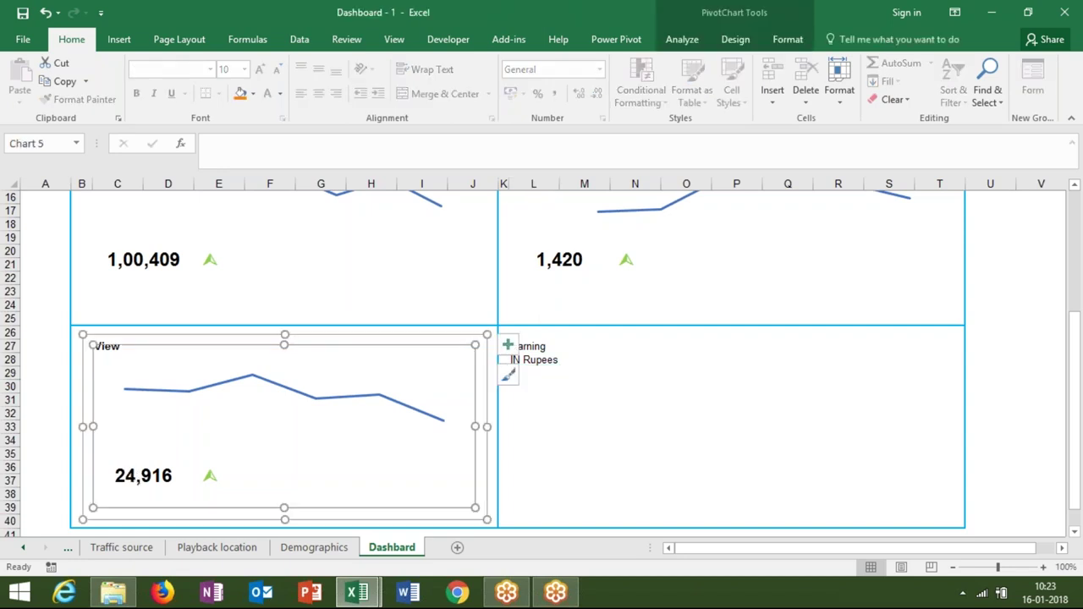
pyautogui.click(45, 479)
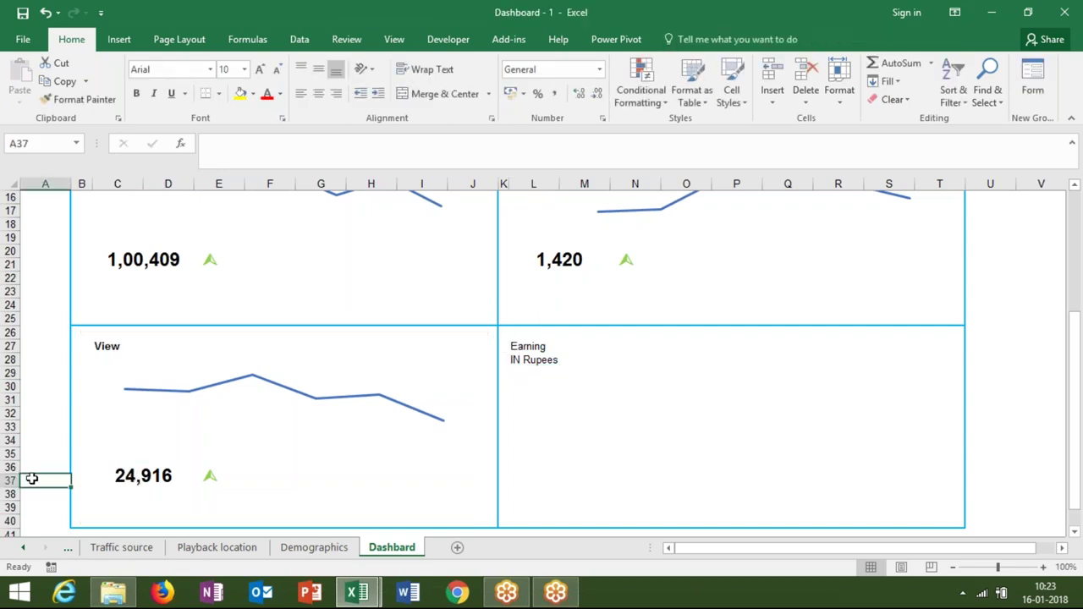
pyautogui.click(157, 482)
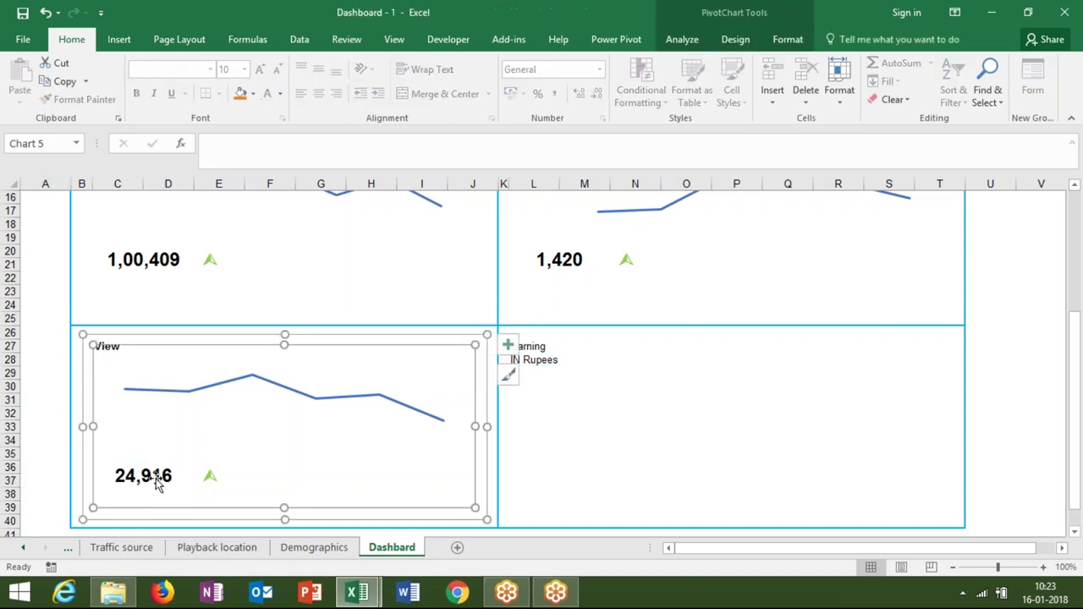
pyautogui.click(64, 479)
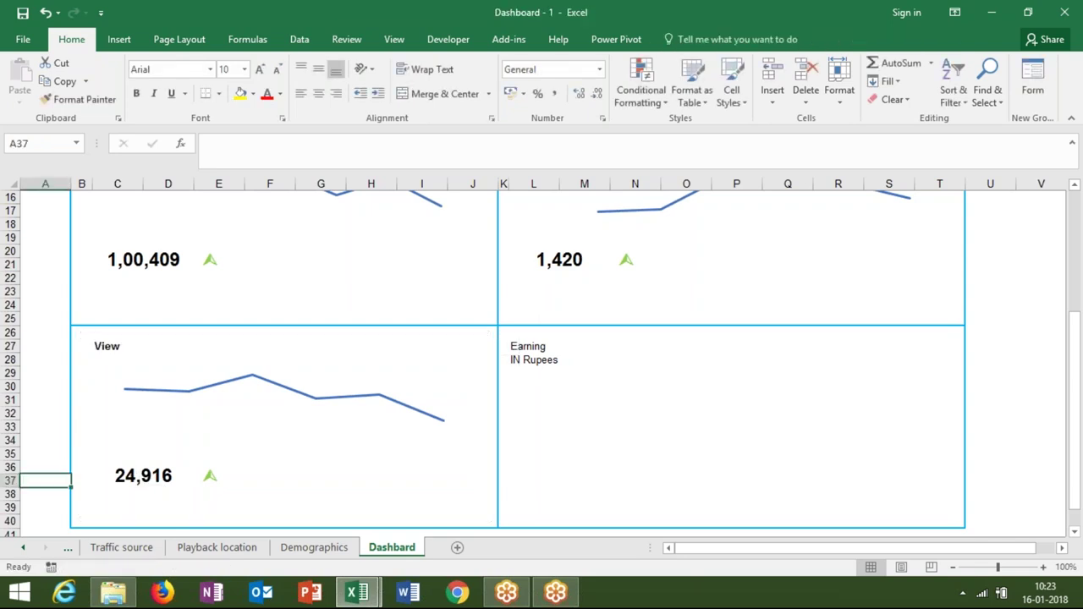
pyautogui.press('Right')
pyautogui.press('Right')
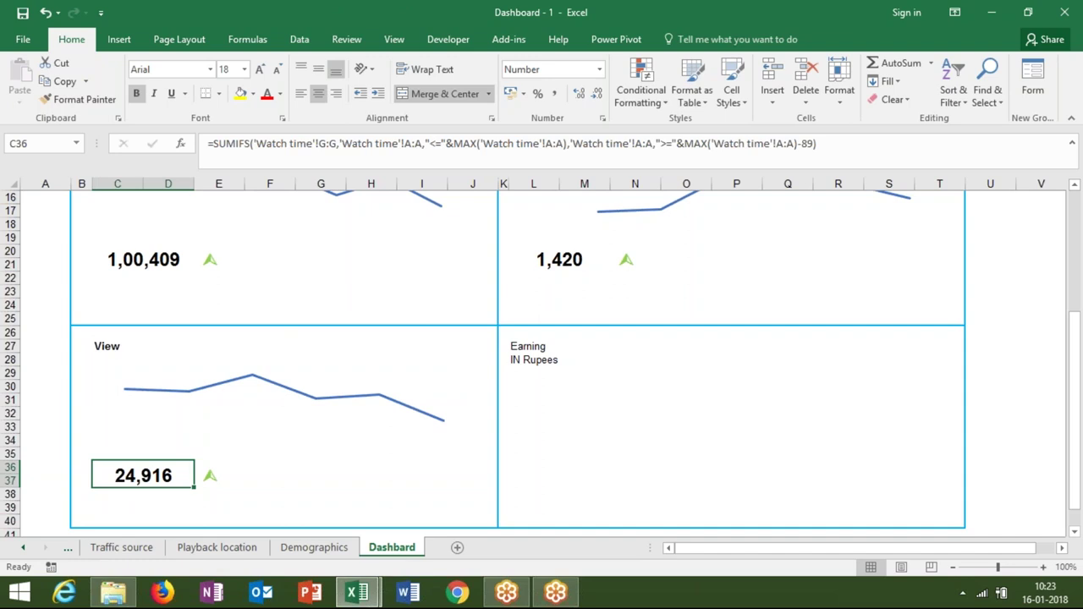
pyautogui.hotkey('shift', 'Right')
pyautogui.hotkey('ctrl', 'c')
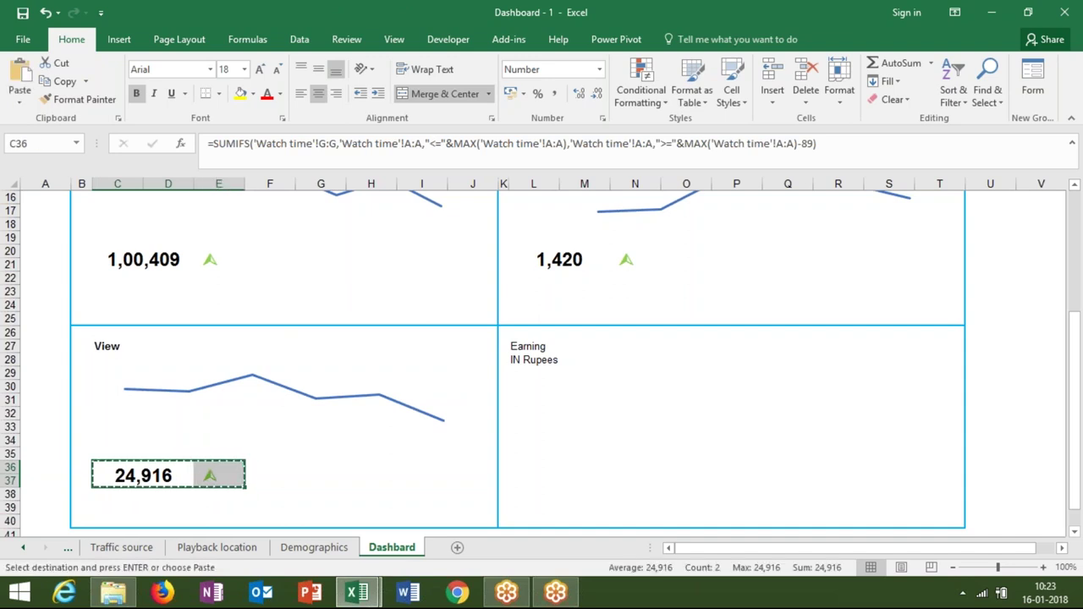
pyautogui.press('Right')
pyautogui.press('Right')
pyautogui.press('Right')
pyautogui.press('Right')
pyautogui.press('Right')
pyautogui.press('Right')
pyautogui.press('Right')
pyautogui.press('Up')
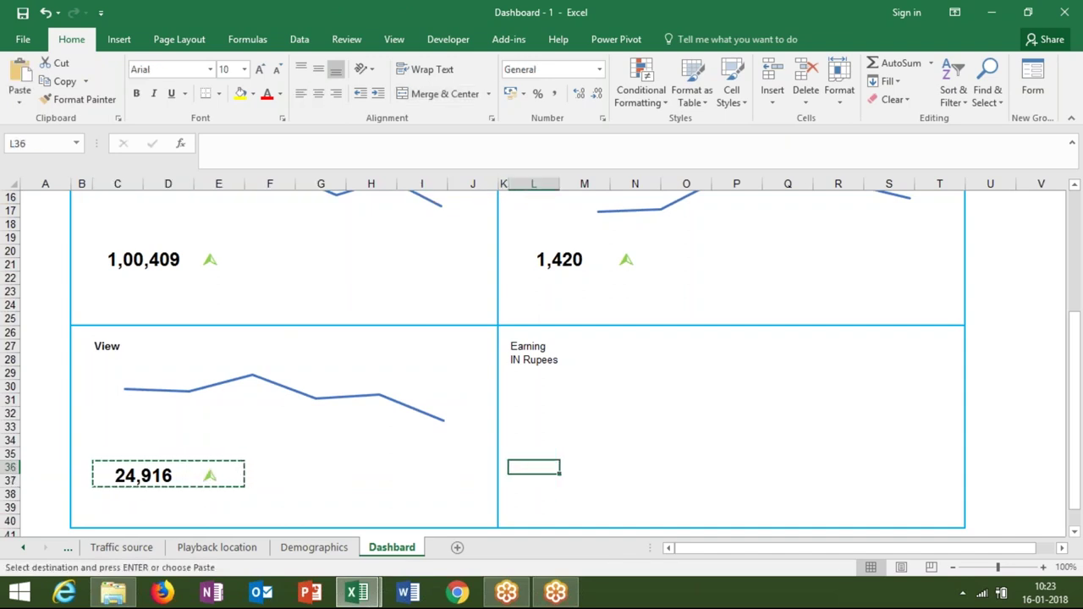
pyautogui.press('Return')
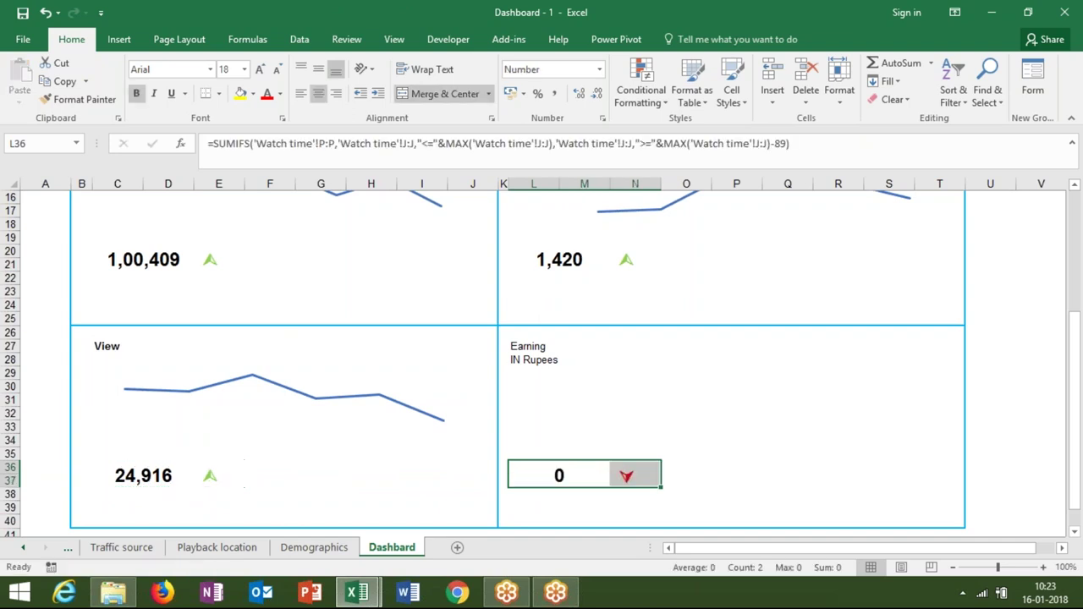
pyautogui.press('Left')
pyautogui.press('Right')
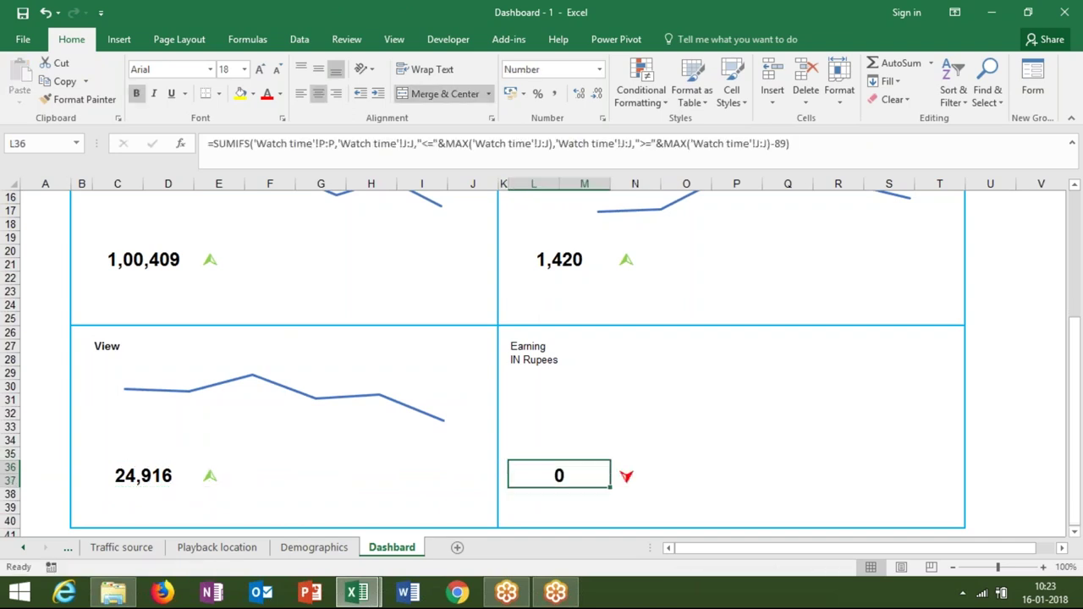
pyautogui.hotkey('alt', 'Tab')
pyautogui.hotkey('alt', 'Tab')
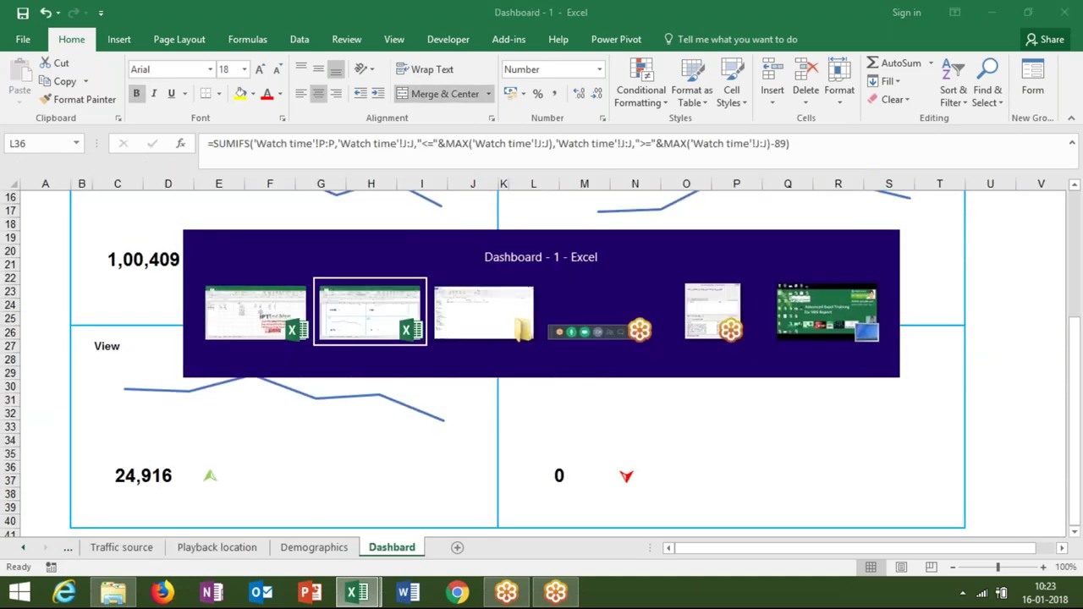
pyautogui.hotkey('alt', 'Tab')
pyautogui.hotkey('alt', 'Tab')
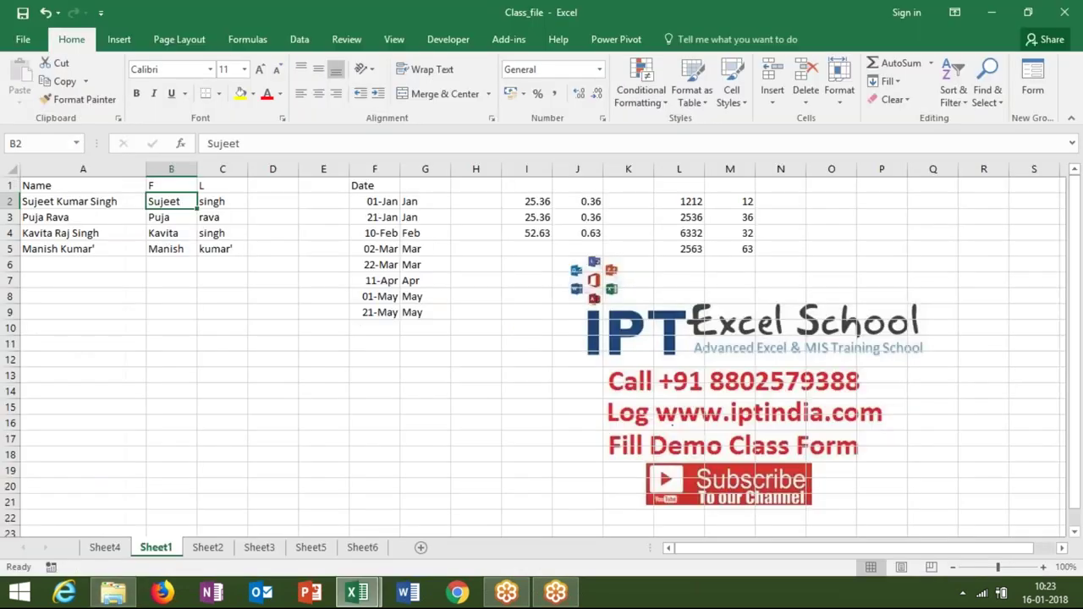
pyautogui.hotkey('alt', 'Tab')
pyautogui.hotkey('alt', 'Tab')
pyautogui.hotkey('alt', 'Tab')
pyautogui.press('alt')
pyautogui.click(358, 548)
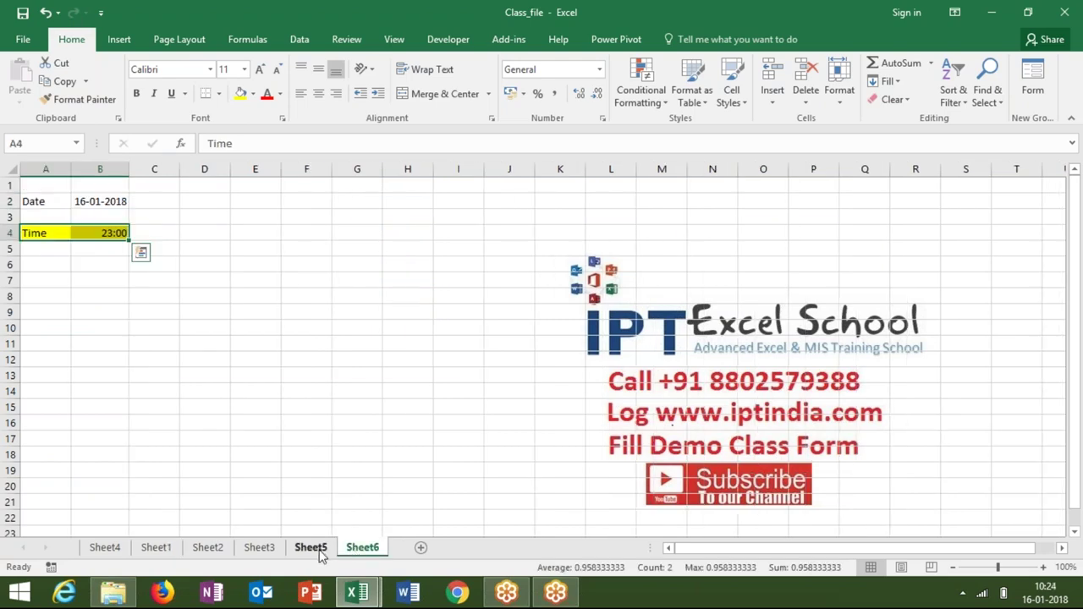
pyautogui.hotkey('alt', 'Tab')
pyautogui.moveTo(355, 595)
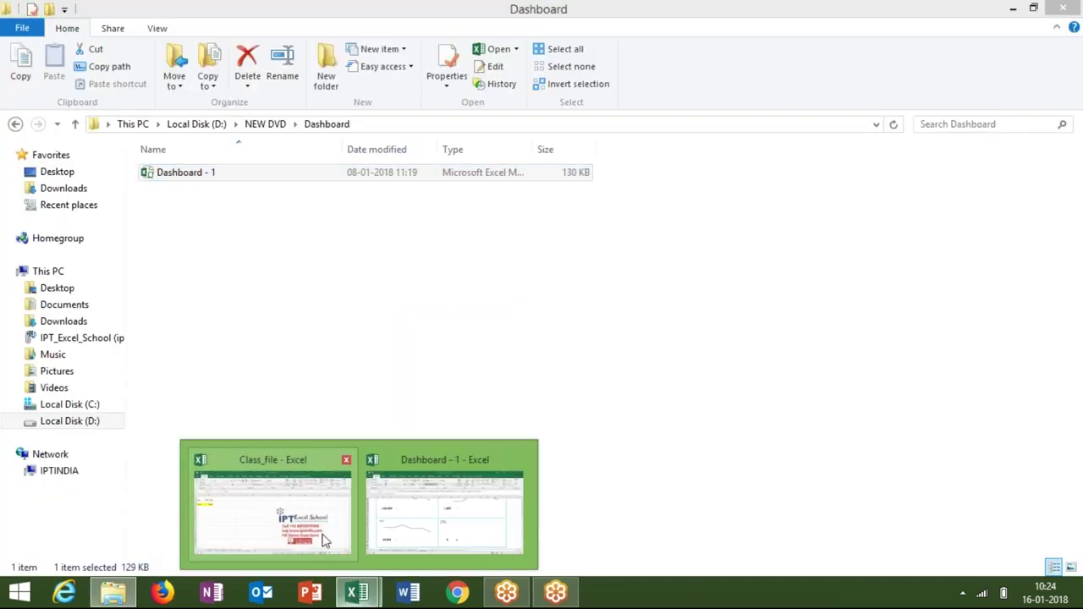
pyautogui.click(429, 507)
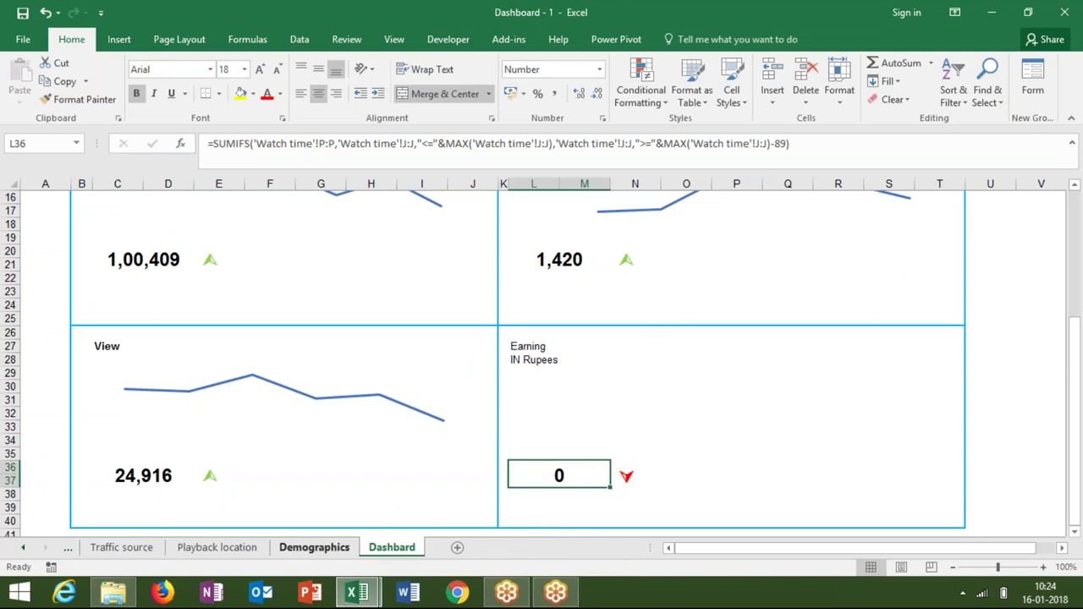
# Find the first free column on Watch time and copy the Earning column from Traffic source.
pyautogui.click(17, 555)
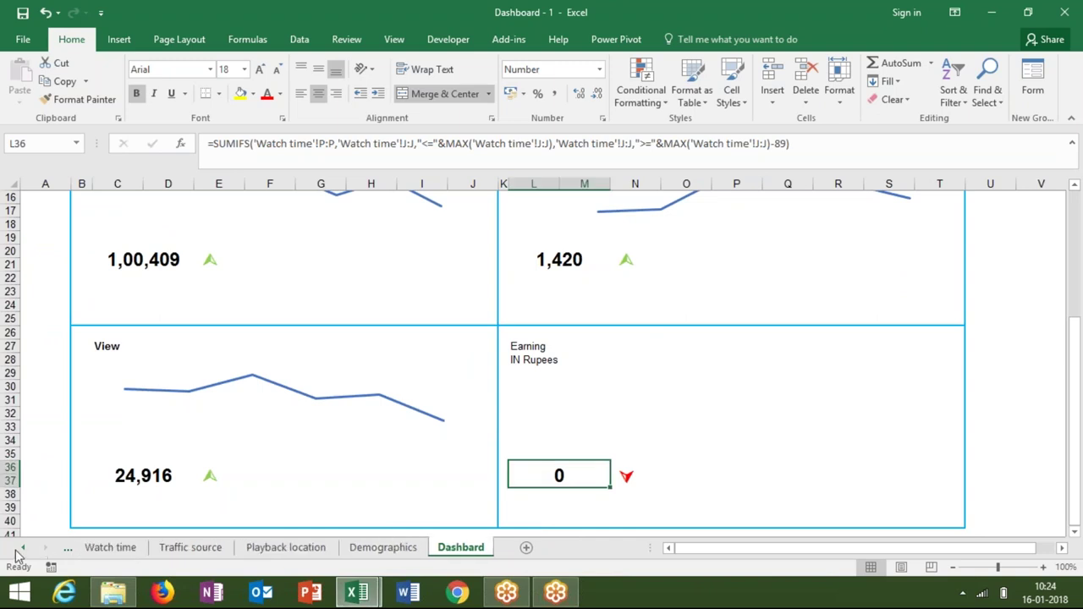
pyautogui.click(16, 556)
pyautogui.click(148, 551)
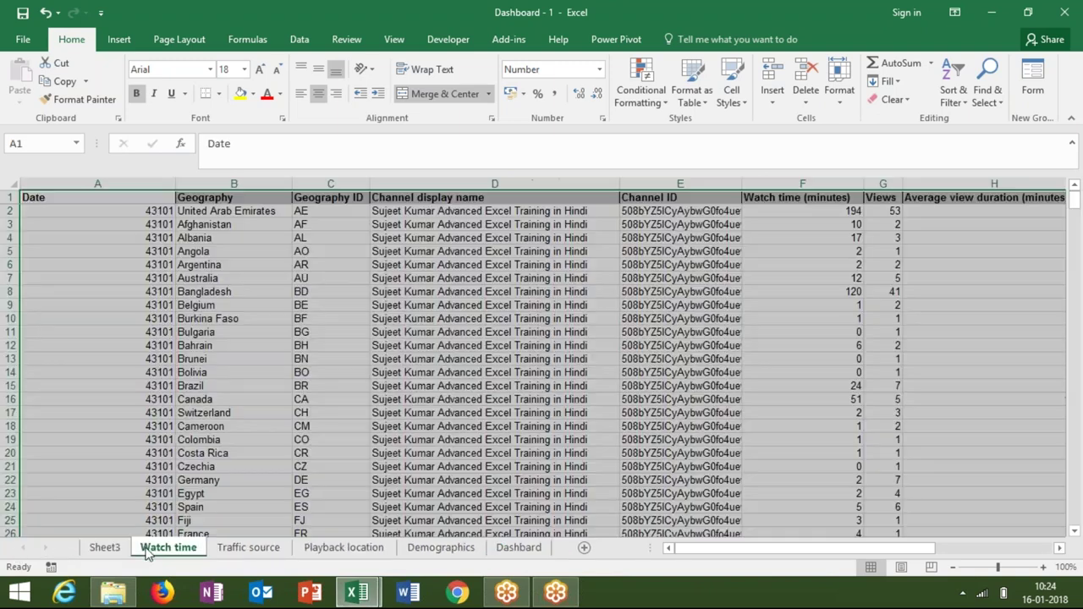
pyautogui.press('Right')
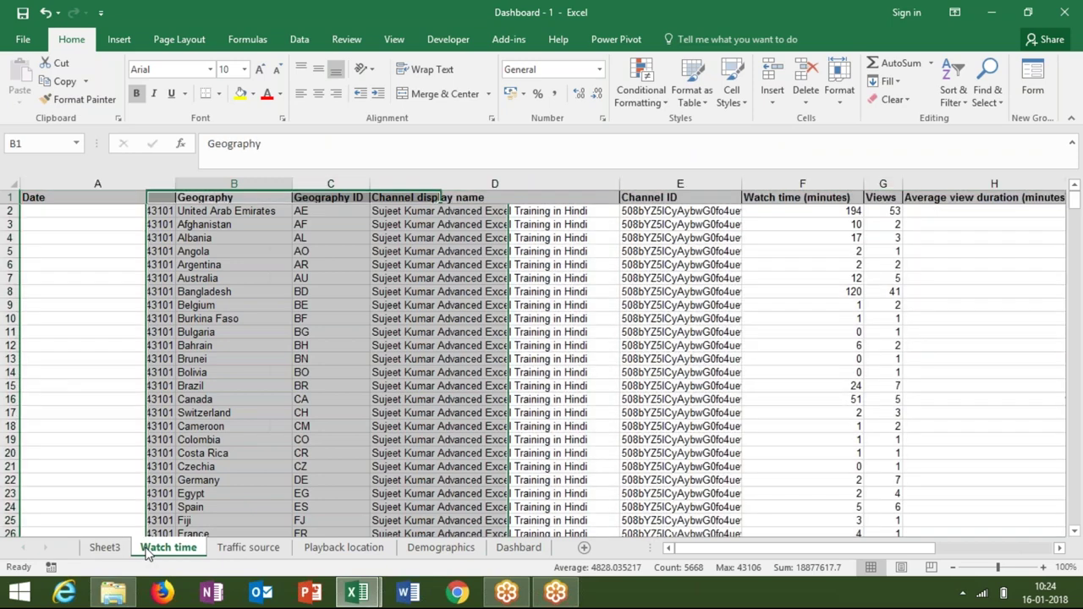
pyautogui.press('Right')
pyautogui.press('Right')
pyautogui.press('Right')
pyautogui.press('Right')
pyautogui.press('Right')
pyautogui.press('Right')
pyautogui.press('Left')
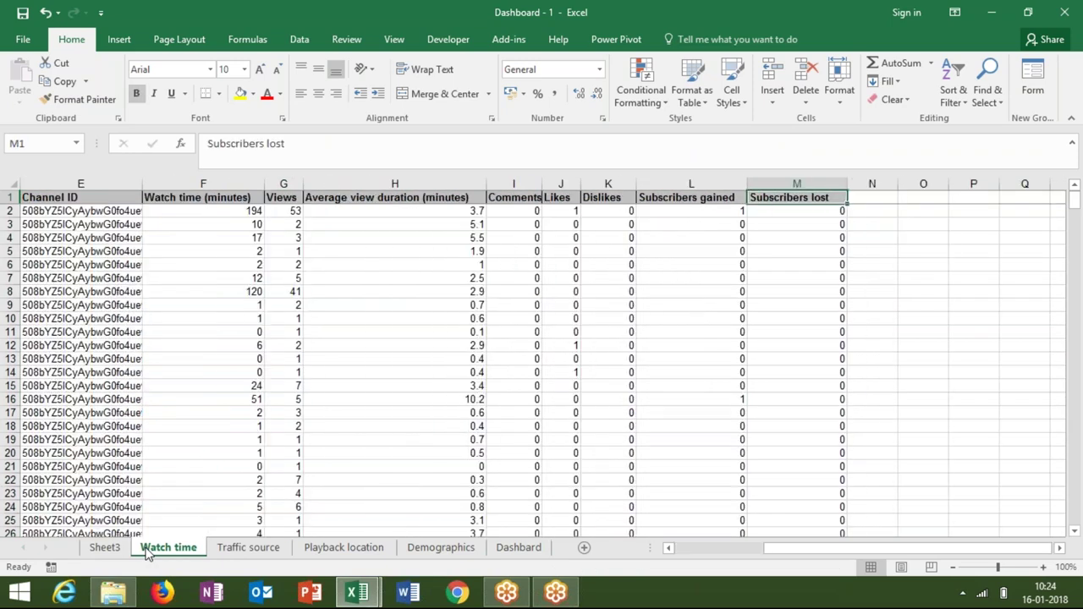
pyautogui.press('Right')
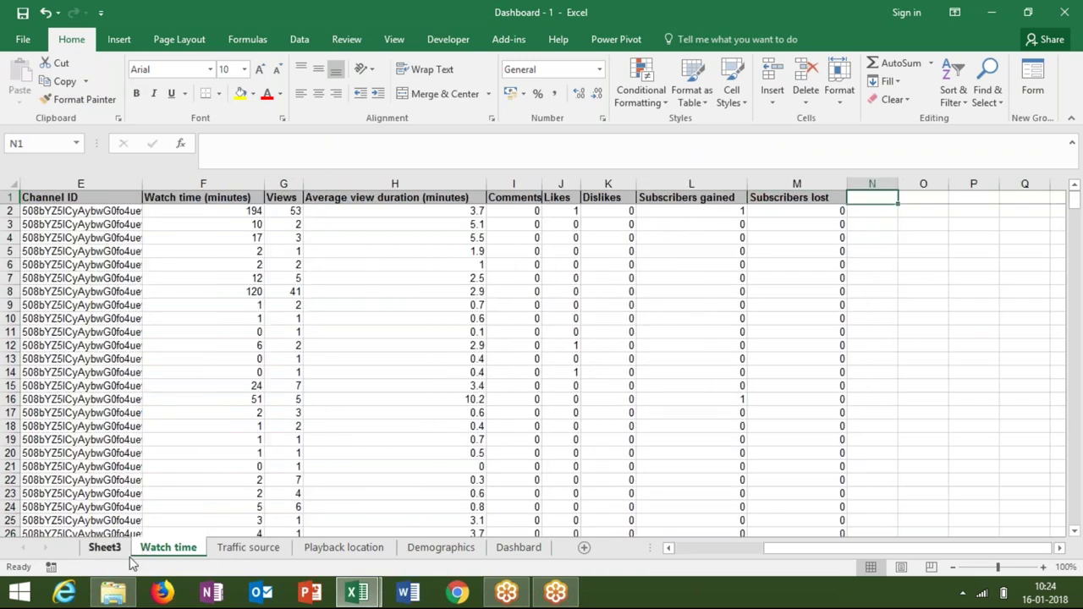
pyautogui.click(222, 550)
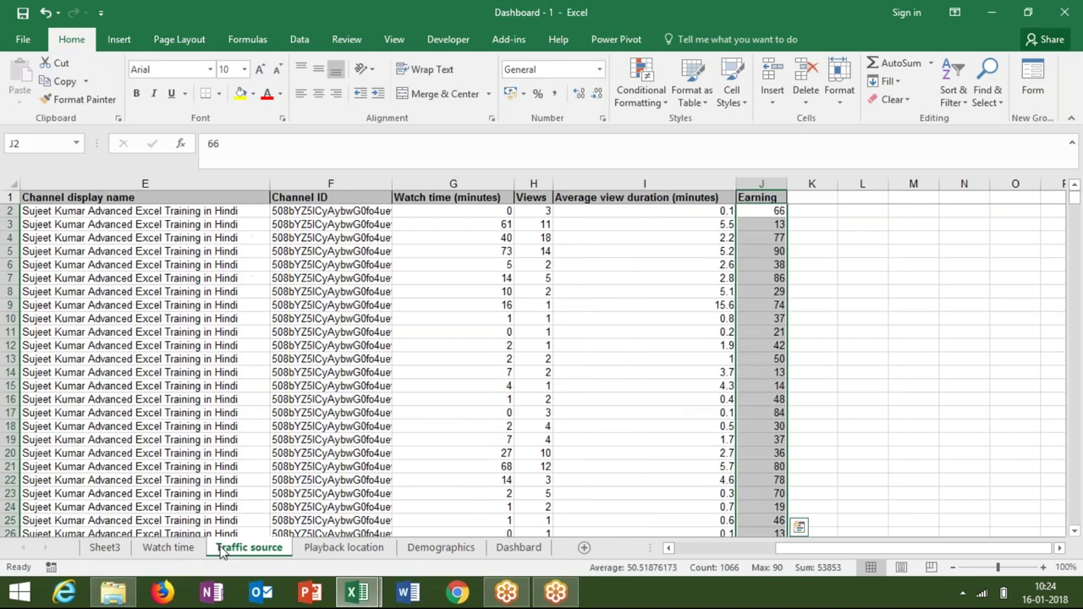
pyautogui.hotkey('ctrl', 'c')
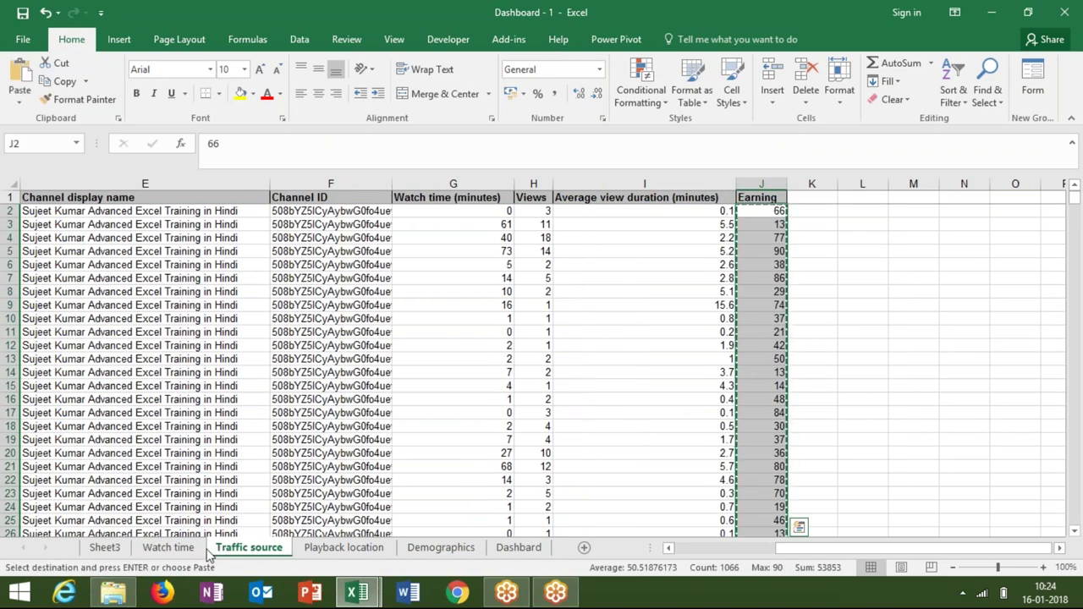
pyautogui.press('Up')
pyautogui.hotkey('ctrl', 'shift', 'Down')
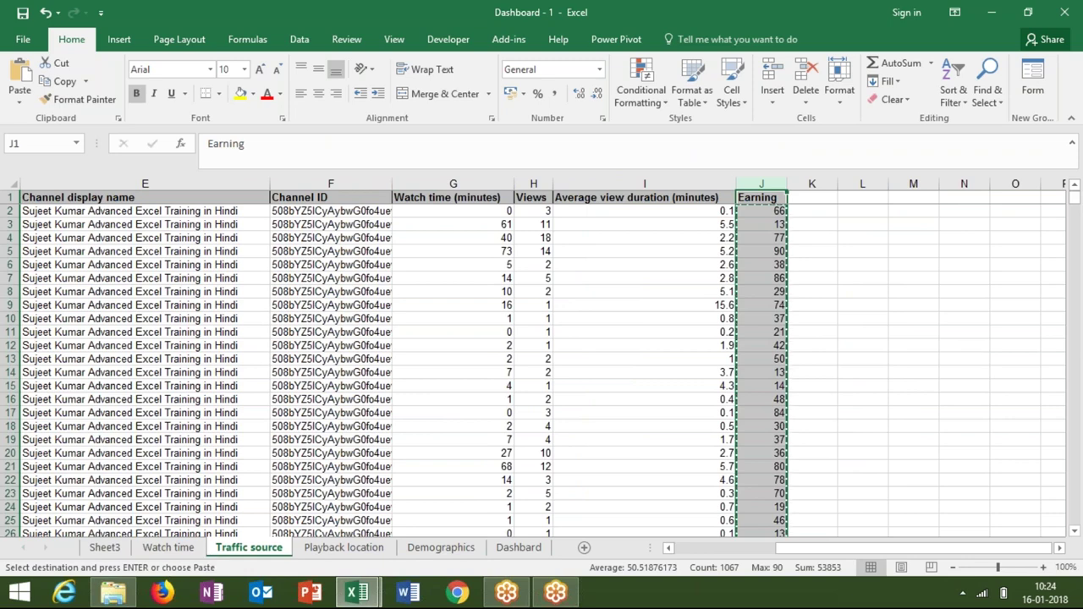
# Paste the Earning column into column N of the Watch time sheet.
pyautogui.click(161, 549)
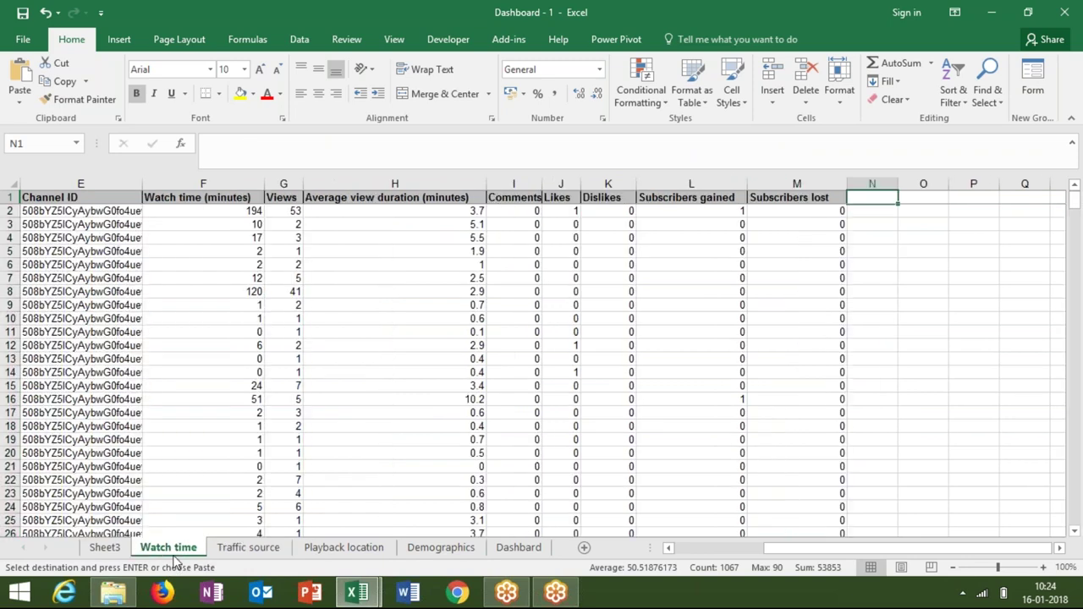
pyautogui.click(124, 549)
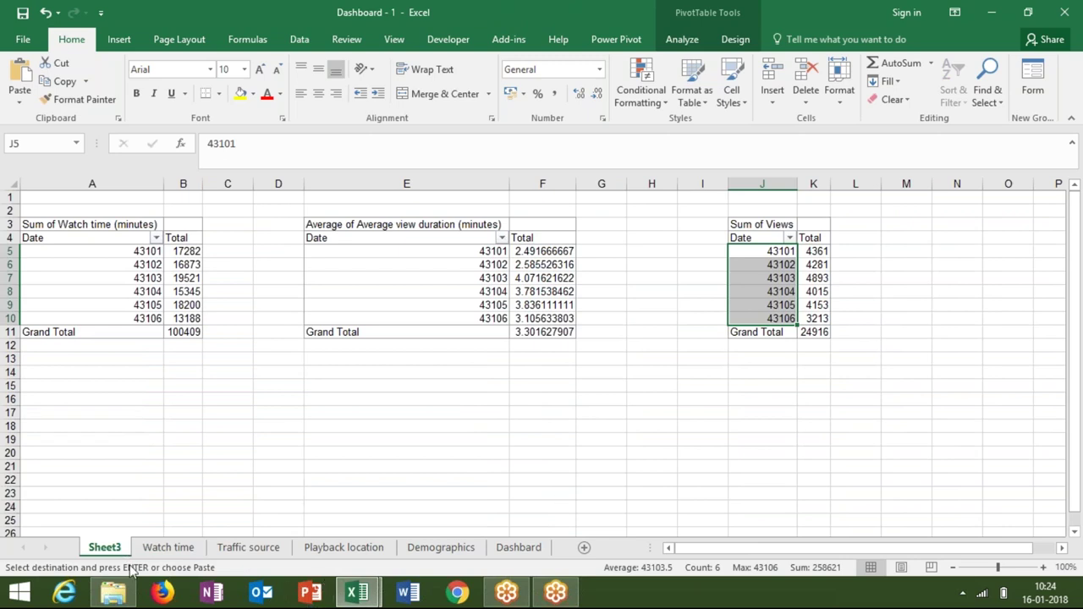
pyautogui.click(155, 551)
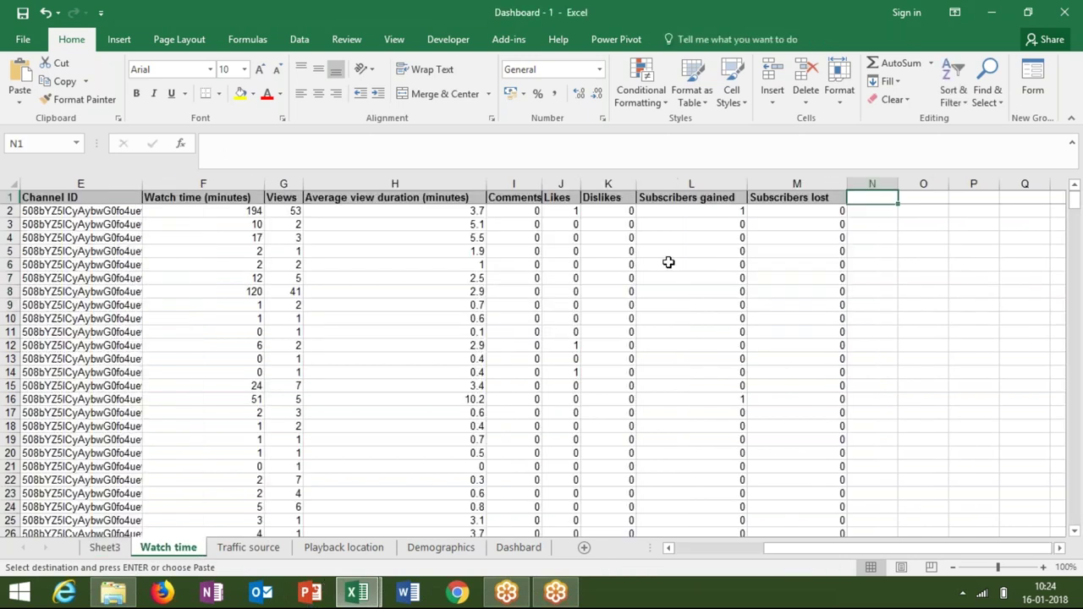
pyautogui.hotkey('ctrl', 'v')
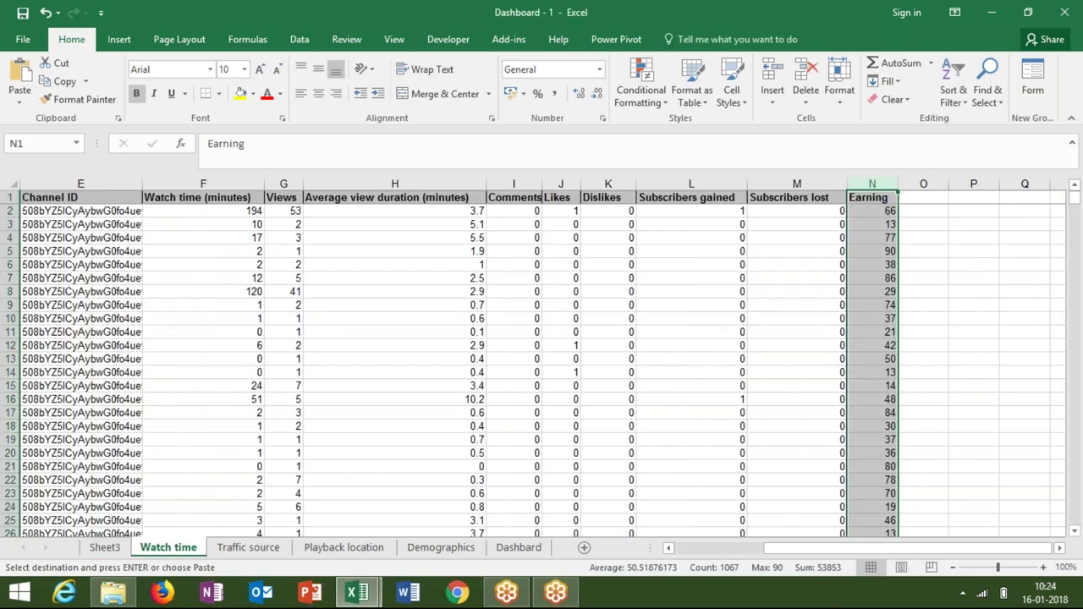
# Remove the surplus Earning values below row 436 and save the workbook.
pyautogui.press('Left')
pyautogui.hotkey('ctrl', 'Down')
pyautogui.press('Right')
pyautogui.press('Down')
pyautogui.press('Down')
pyautogui.press('Down')
pyautogui.press('Up')
pyautogui.press('Up')
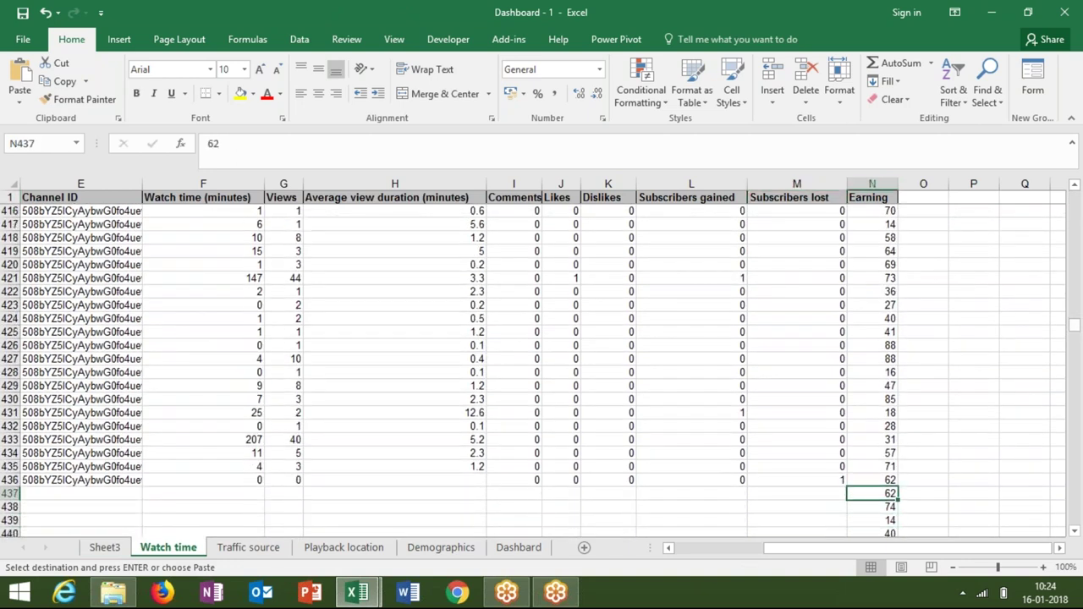
pyautogui.hotkey('ctrl', 'shift', 'Down')
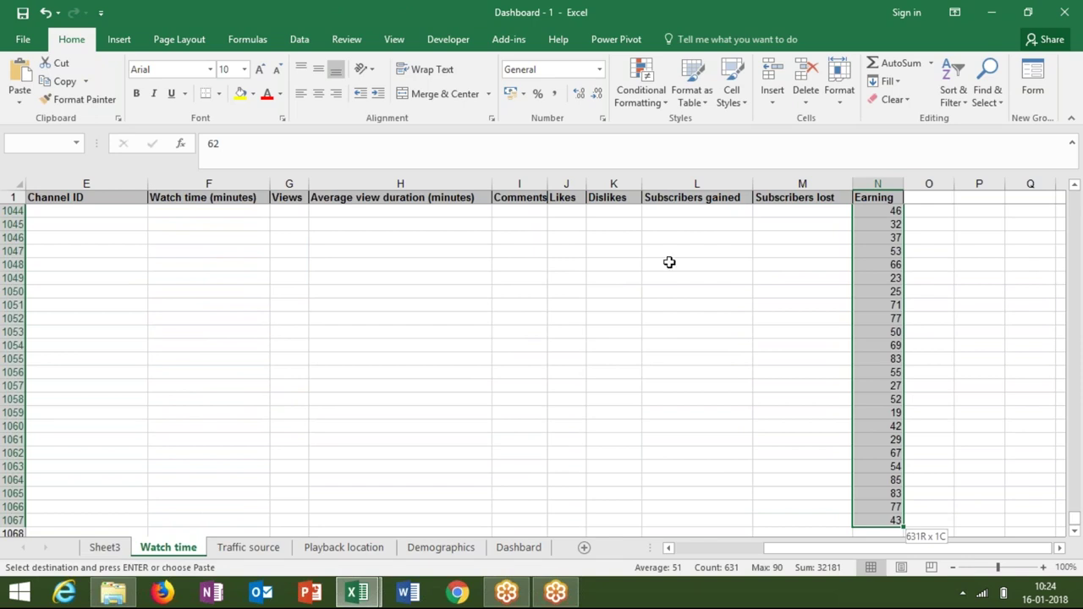
pyautogui.doubleClick(807, 251)
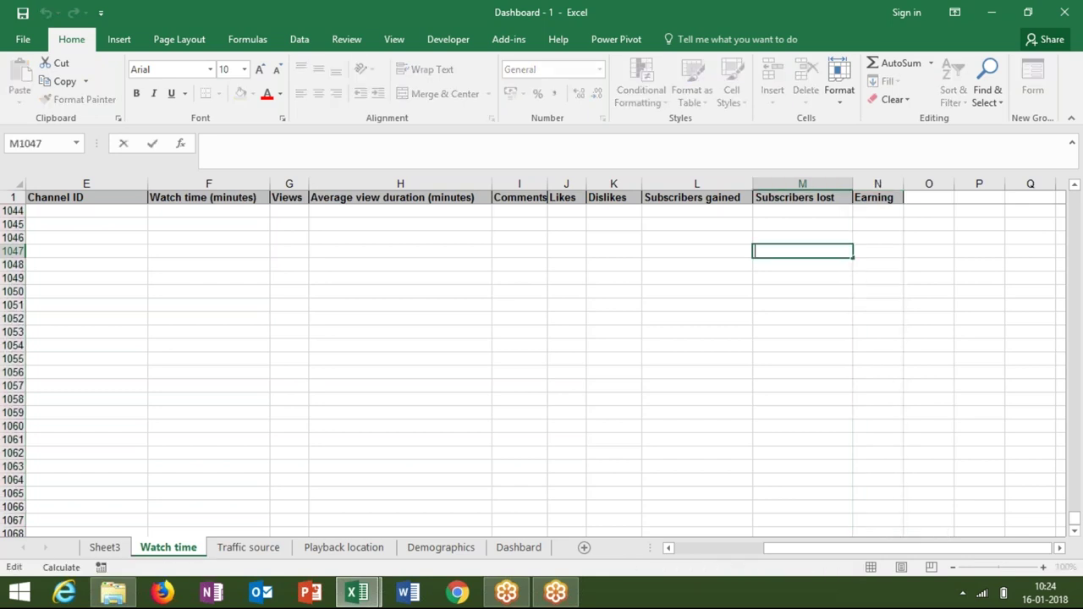
pyautogui.press('Escape')
pyautogui.press('Up')
pyautogui.press('Up')
pyautogui.hotkey('ctrl', 'Up')
pyautogui.hotkey('ctrl', 'Up')
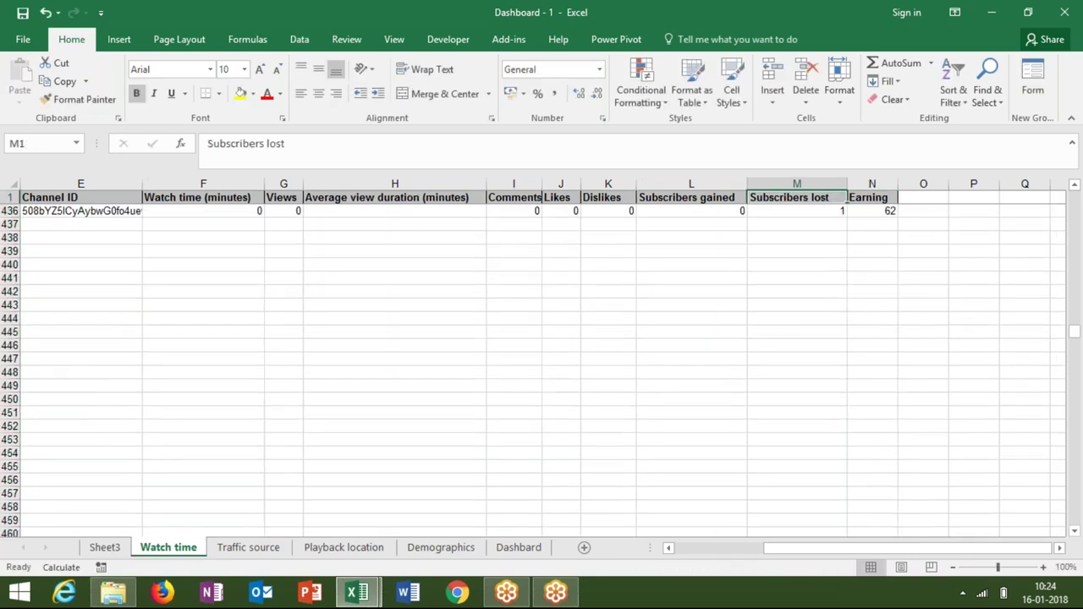
pyautogui.press('Down')
pyautogui.hotkey('ctrl', 's')
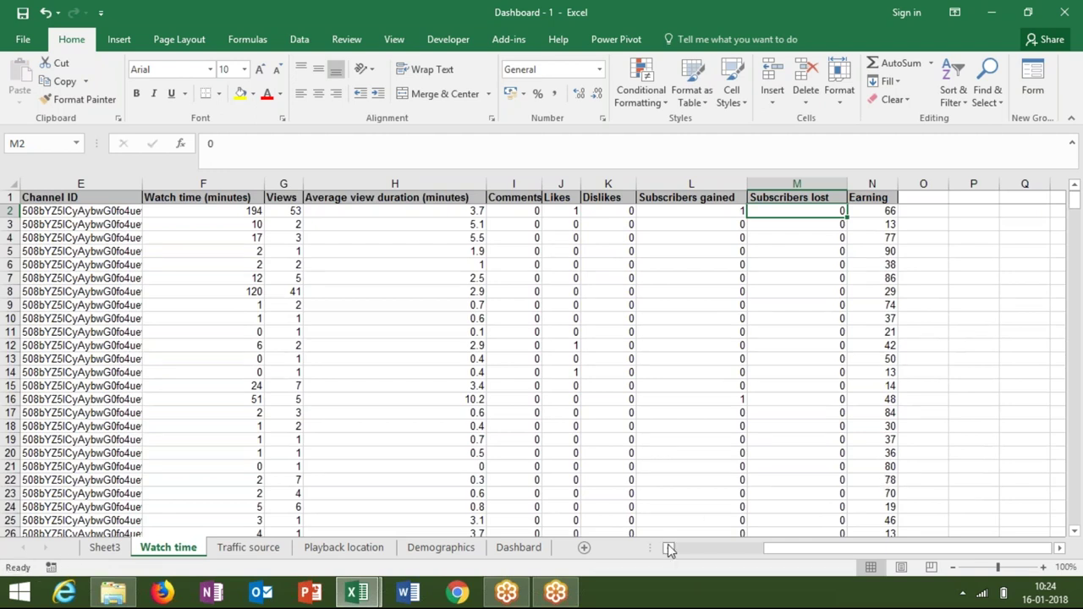
pyautogui.click(538, 549)
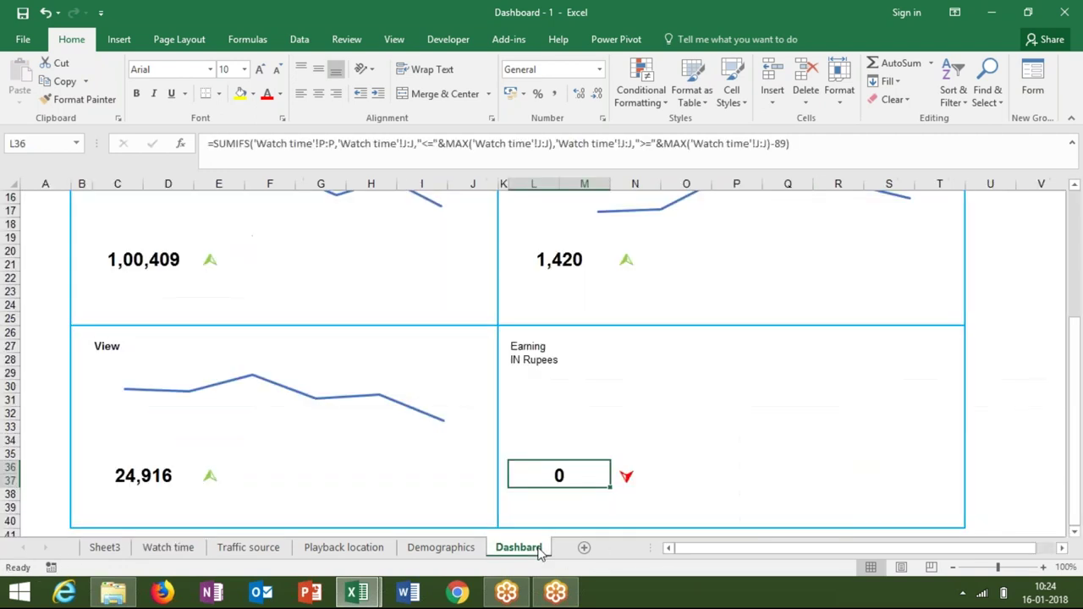
# Check Sheet3 and Watch time, then change L36's SUMIFS sum range from P:P to N:N.
pyautogui.click(104, 548)
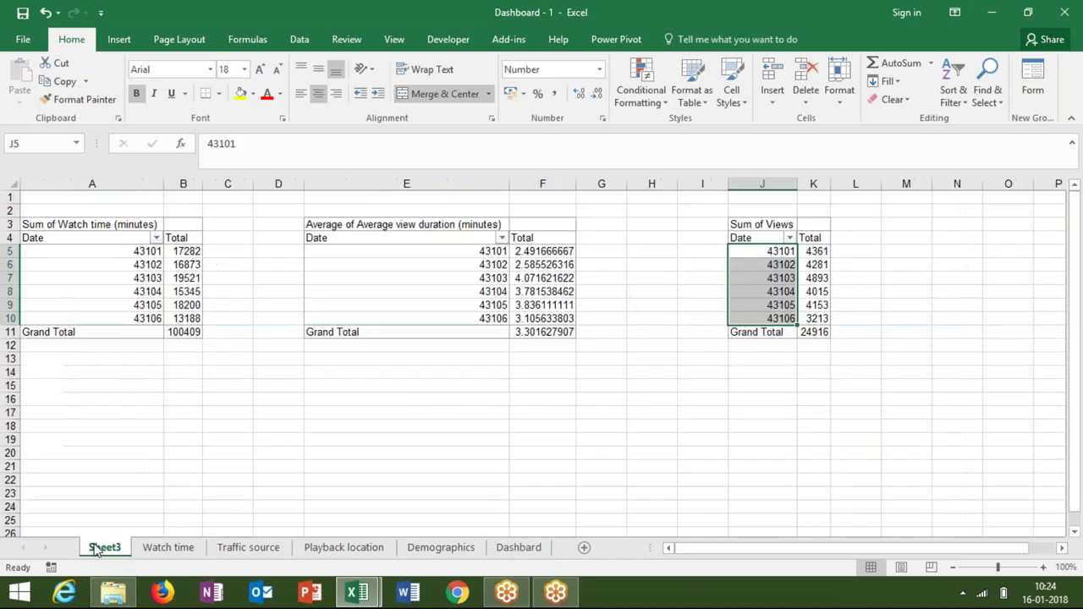
pyautogui.click(157, 547)
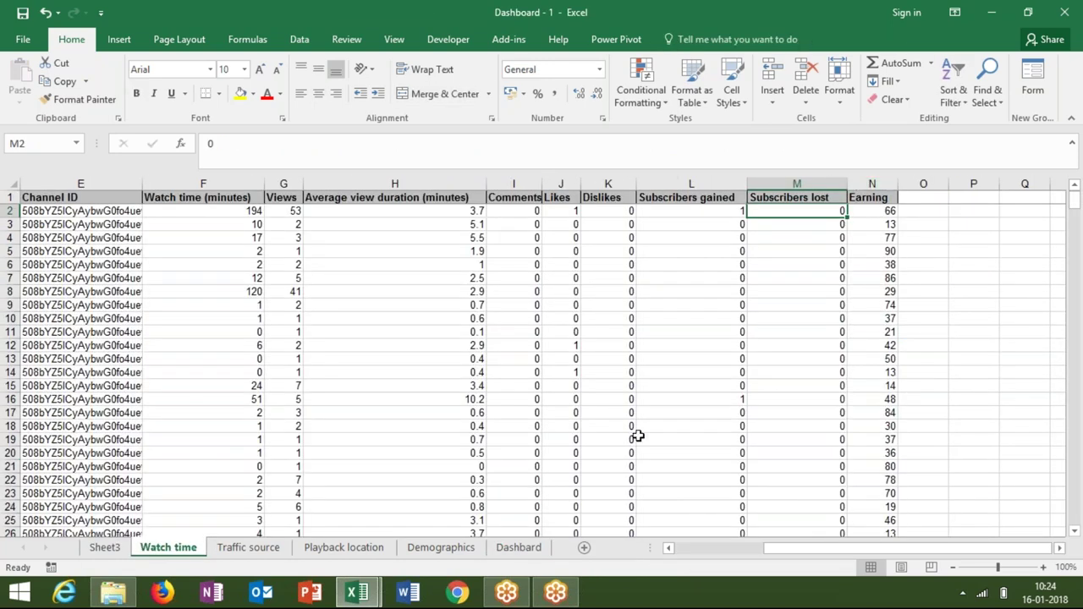
pyautogui.click(519, 548)
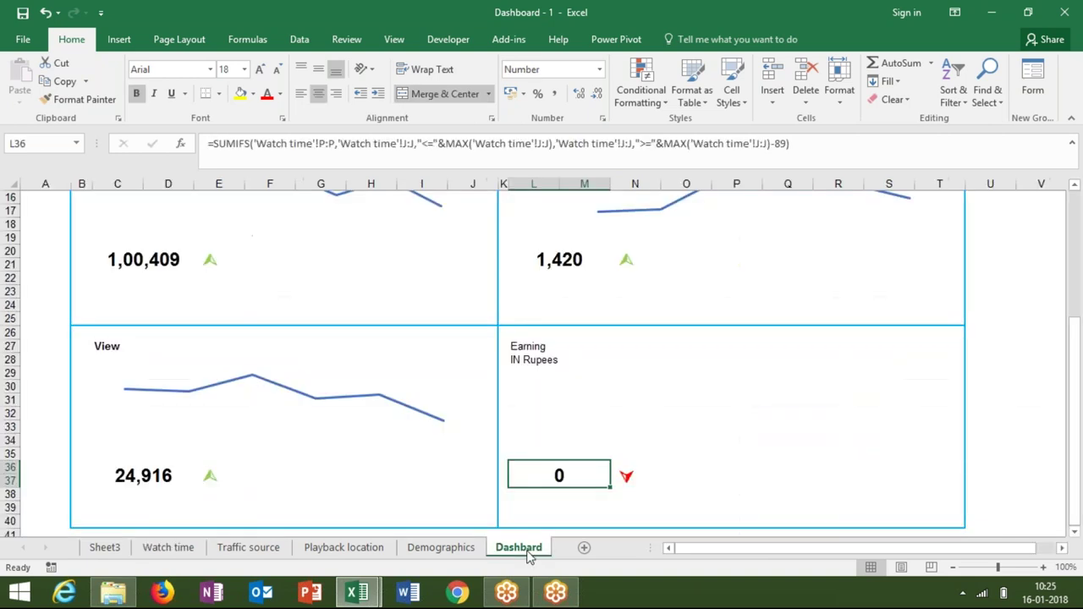
pyautogui.click(325, 145)
pyautogui.press('BackSpace')
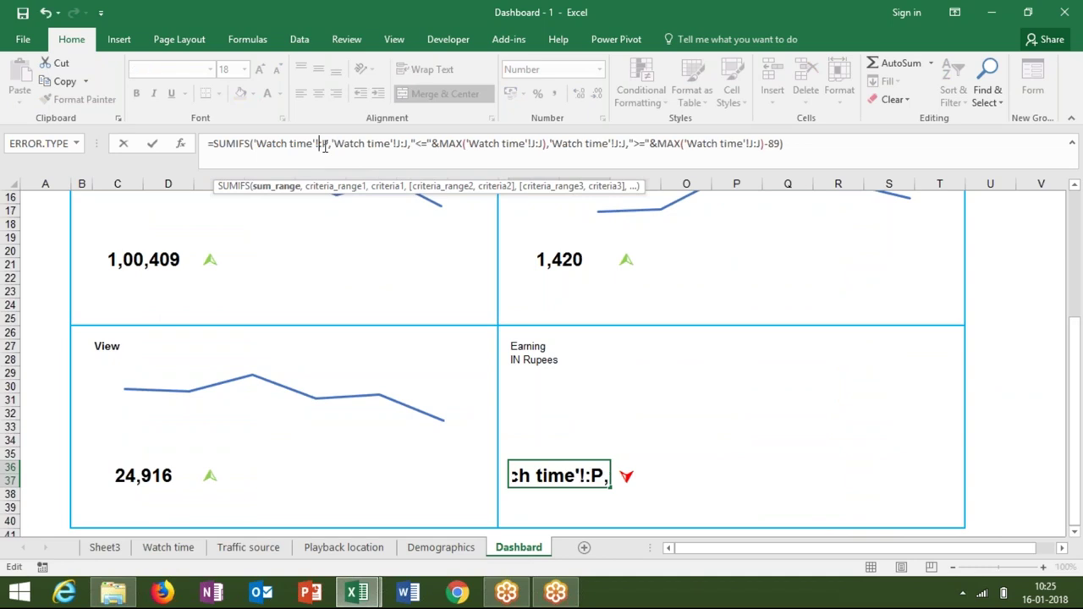
pyautogui.write('n')
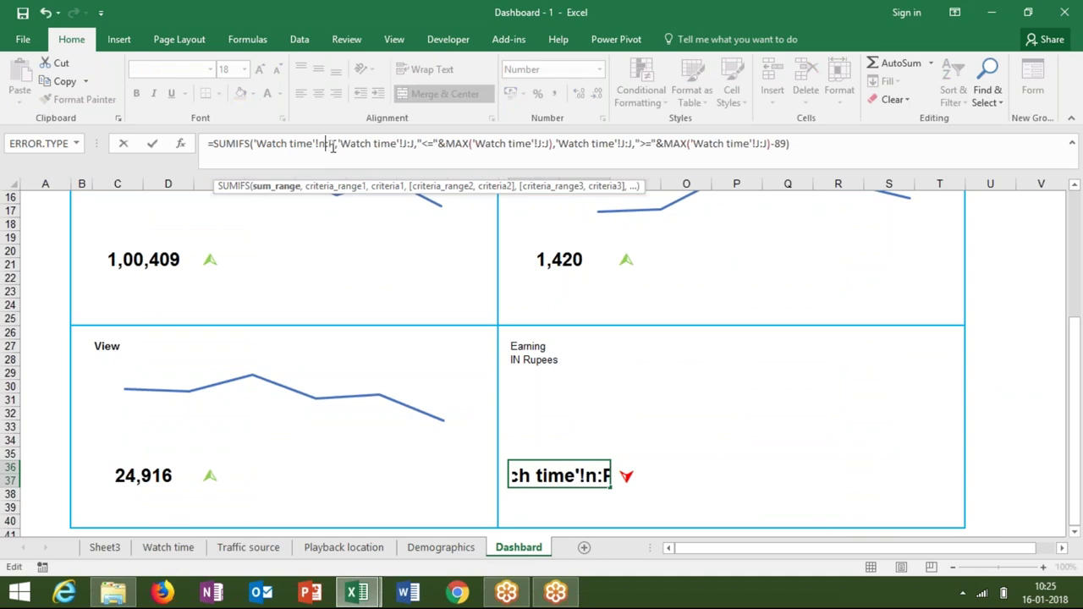
pyautogui.click(332, 146)
pyautogui.press('BackSpace')
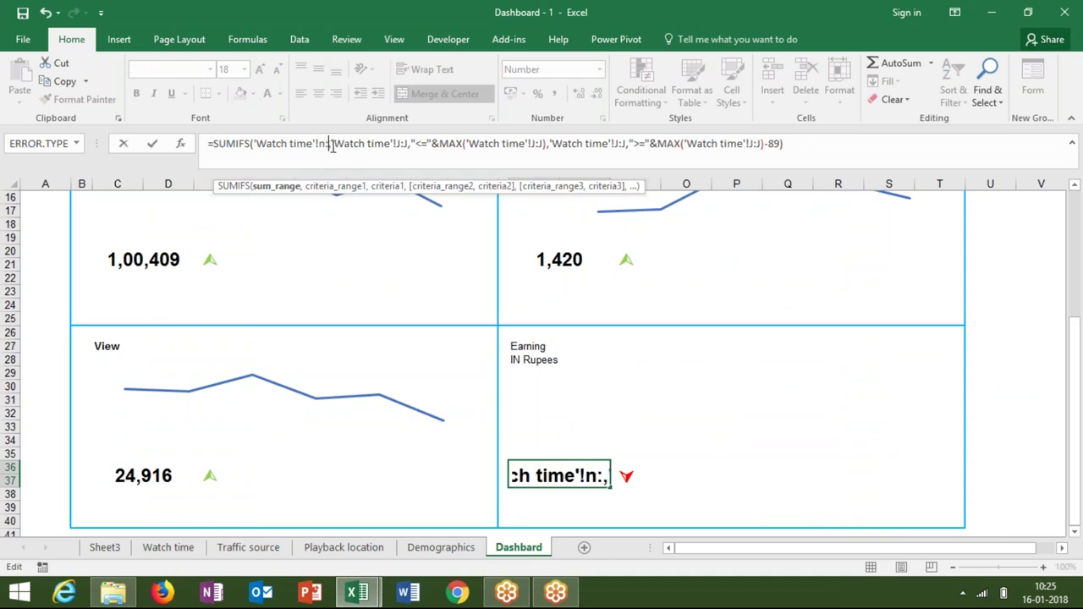
pyautogui.write('n')
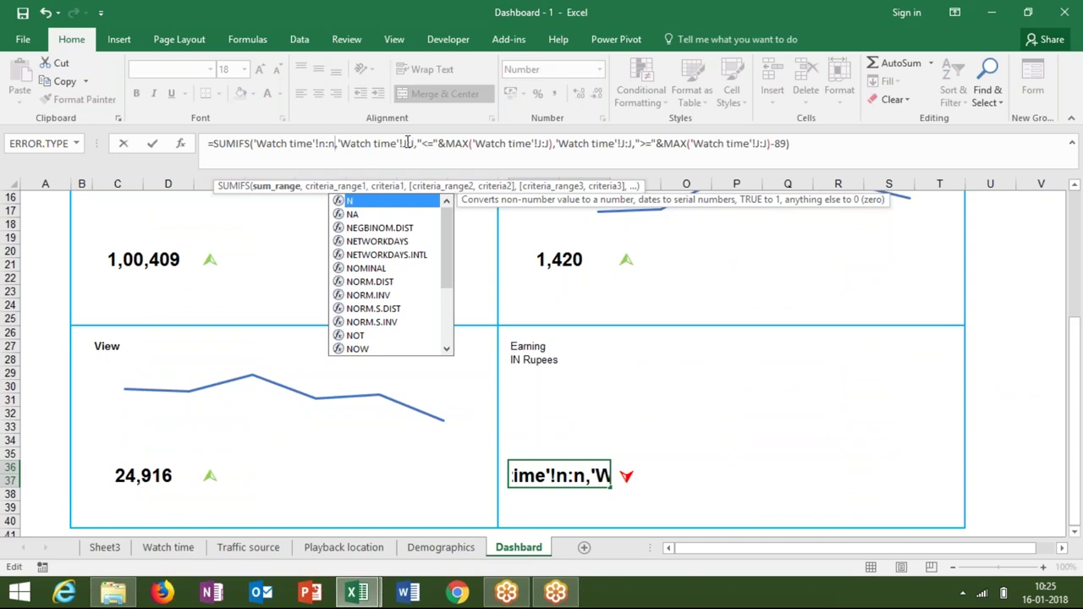
# Change L36's first criteria range and first MAX date range from J:J to A:A.
pyautogui.click(407, 143)
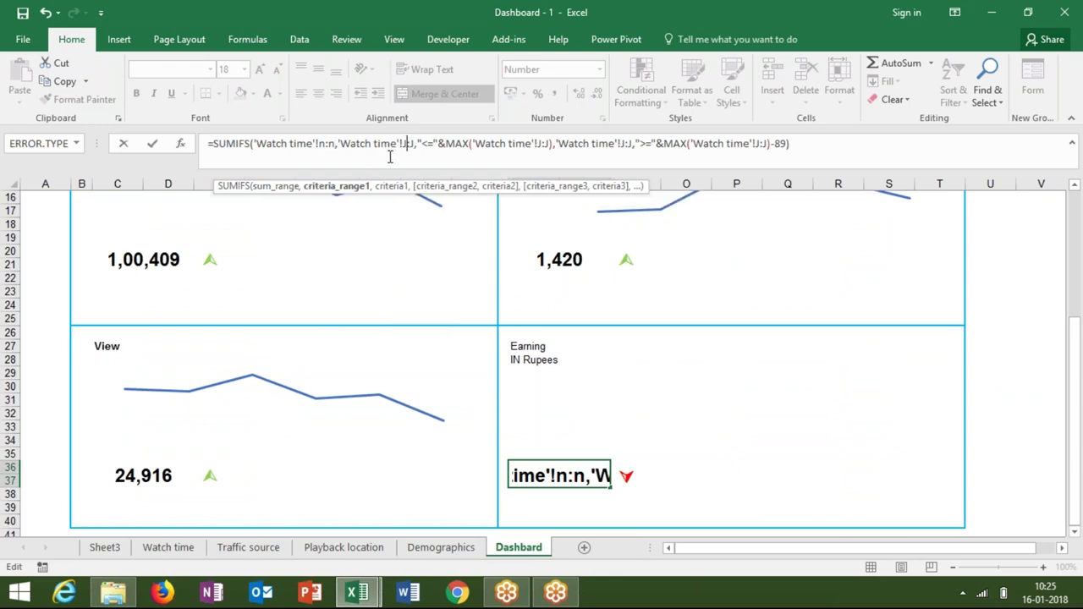
pyautogui.press('BackSpace')
pyautogui.write('a')
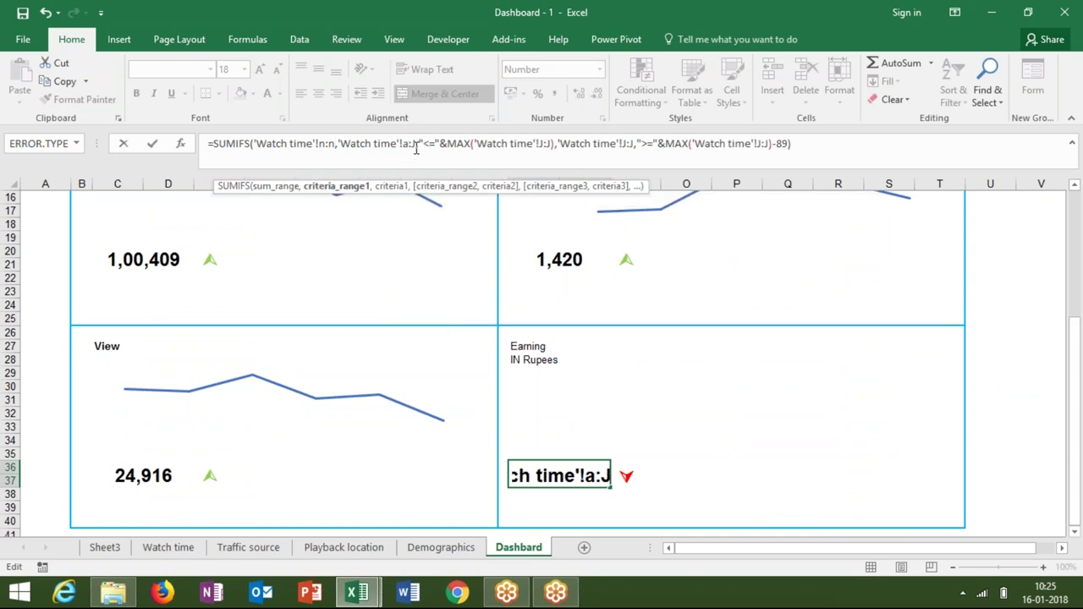
pyautogui.press('BackSpace')
pyautogui.write('a')
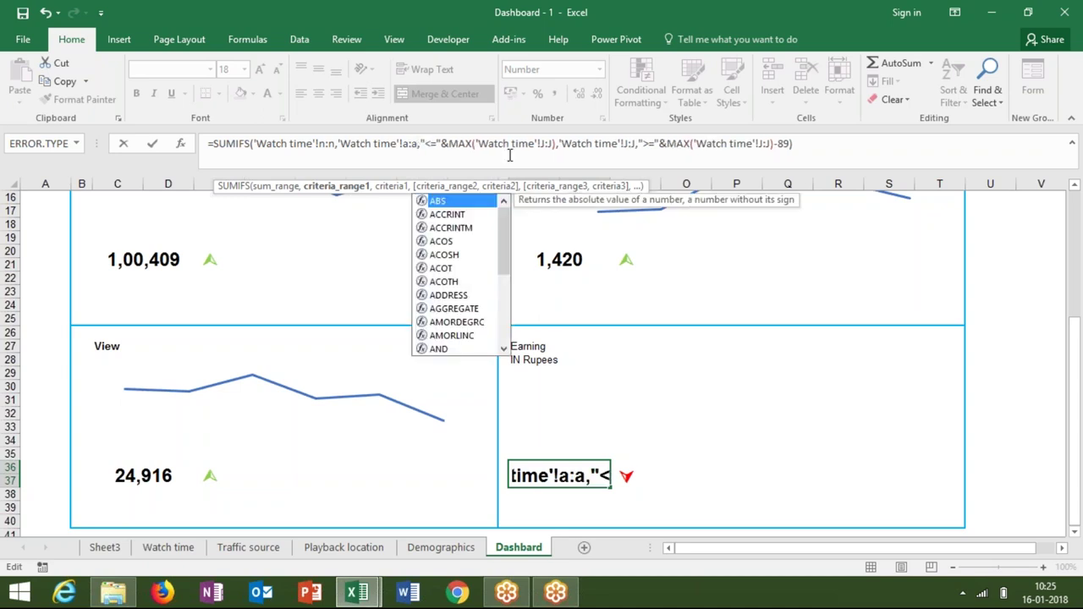
pyautogui.click(544, 143)
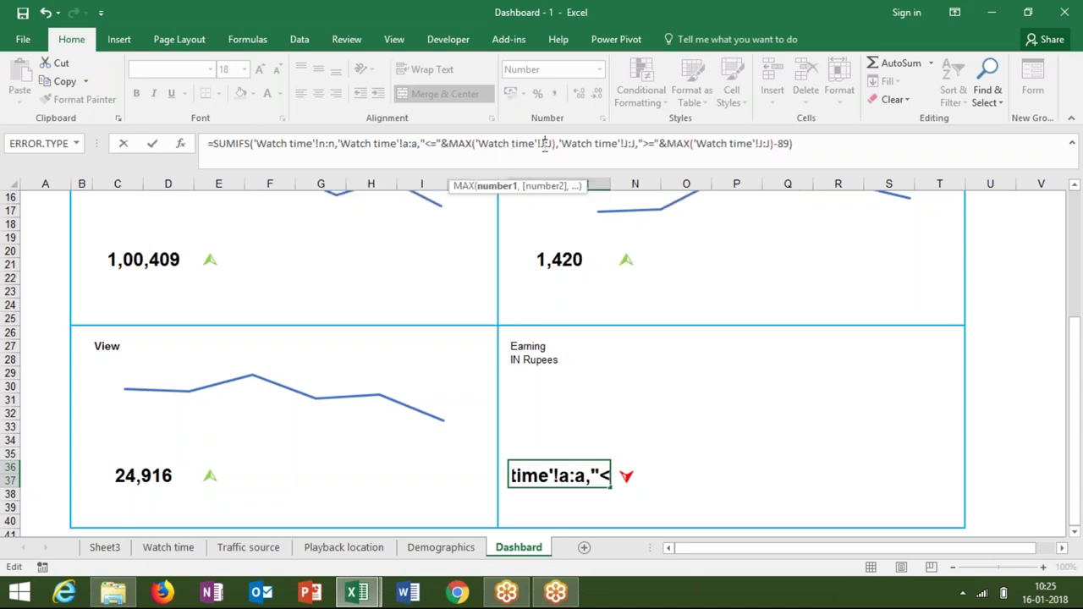
pyautogui.press('BackSpace')
pyautogui.write('a')
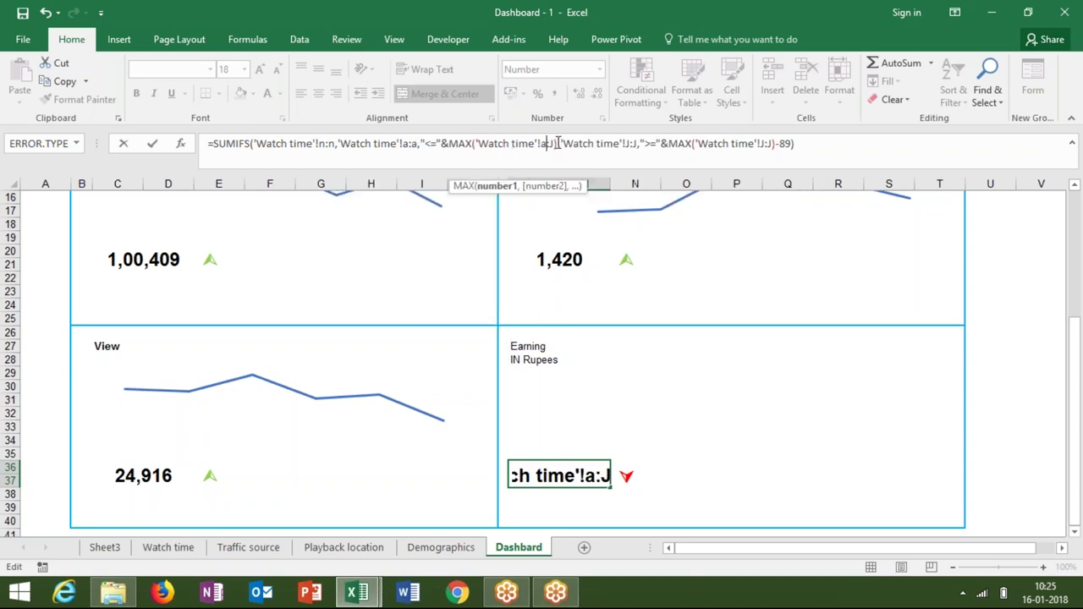
pyautogui.click(554, 143)
pyautogui.press('BackSpace')
pyautogui.write('a')
pyautogui.press('BackSpace')
pyautogui.write('a')
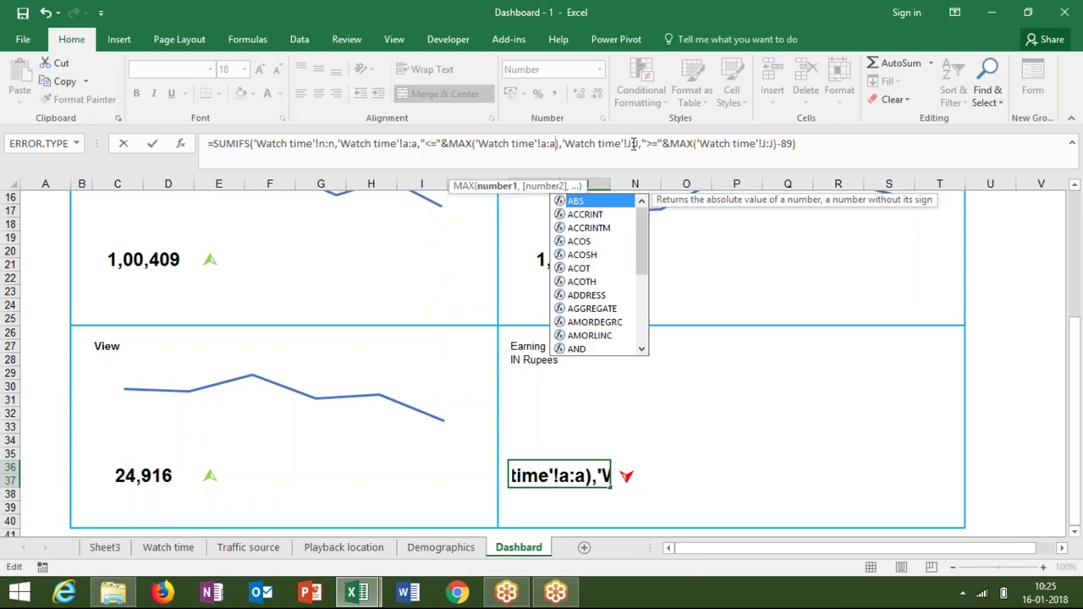
# Switch the remaining J:J references to A:A and enter the formula, giving 21,672.
pyautogui.click(632, 144)
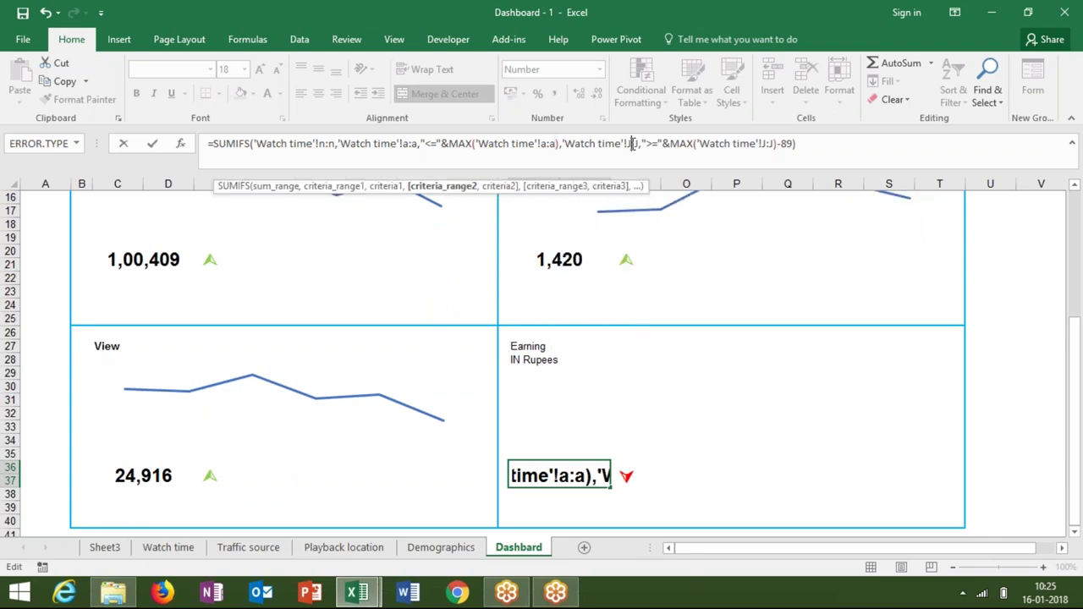
pyautogui.write('a:')
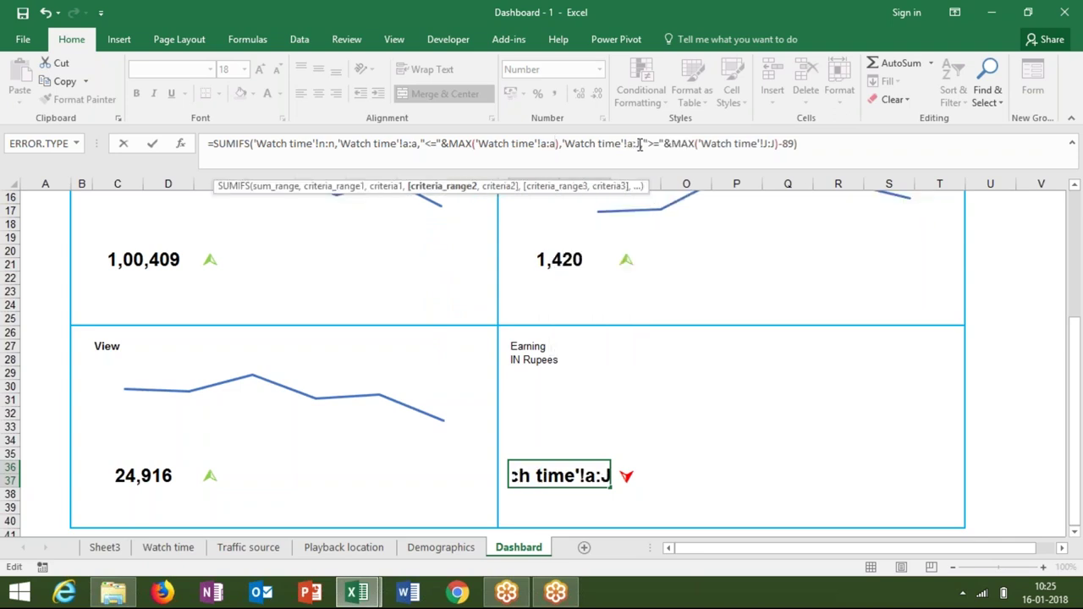
pyautogui.press('Delete')
pyautogui.write('a')
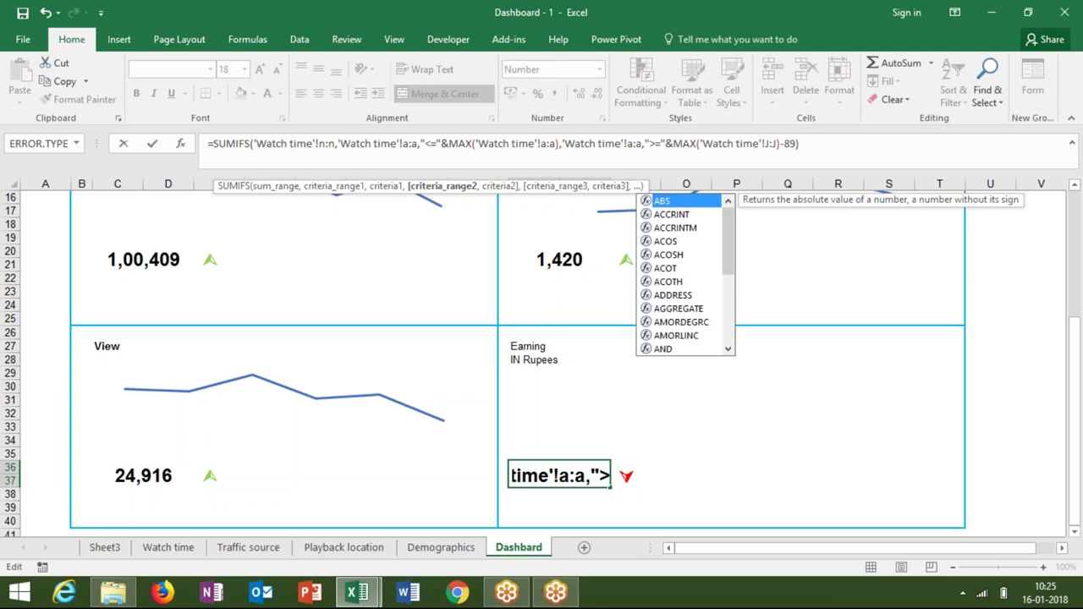
pyautogui.click(769, 144)
pyautogui.press('BackSpace')
pyautogui.write('a')
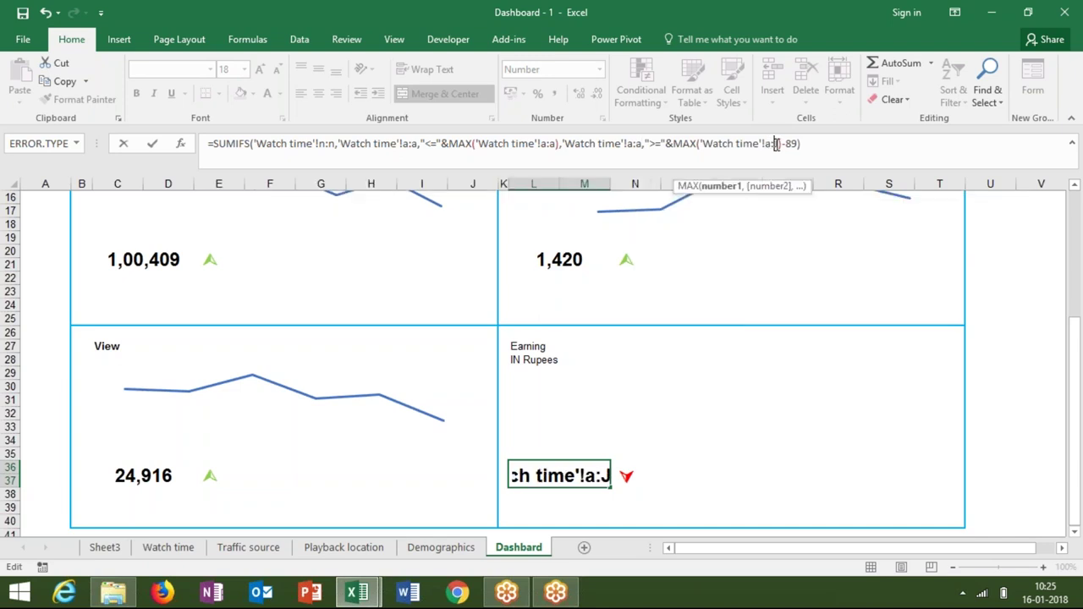
pyautogui.press('Delete')
pyautogui.press('Return')
pyautogui.press('Return')
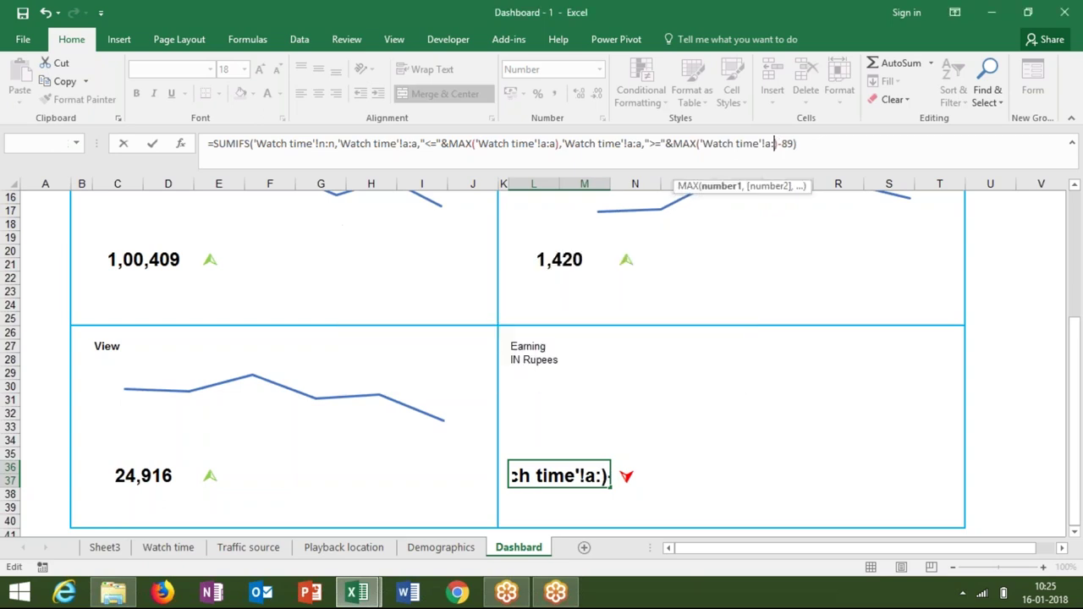
pyautogui.write('a')
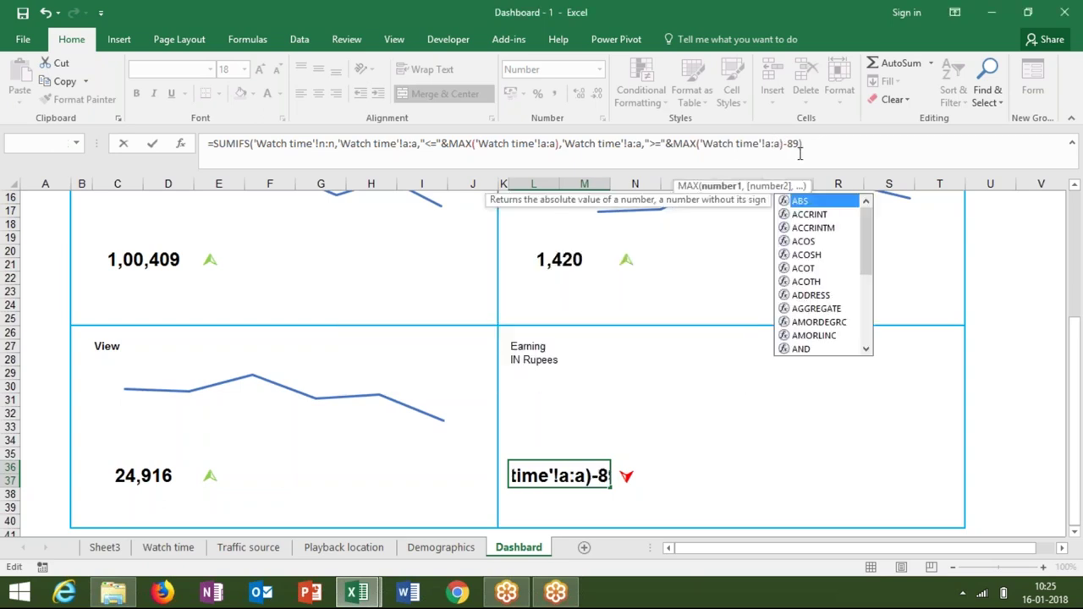
pyautogui.press('Return')
pyautogui.press('Up')
# In N36's trend-arrow formula, change the sum range from P:P to N:N.
pyautogui.press('Right')
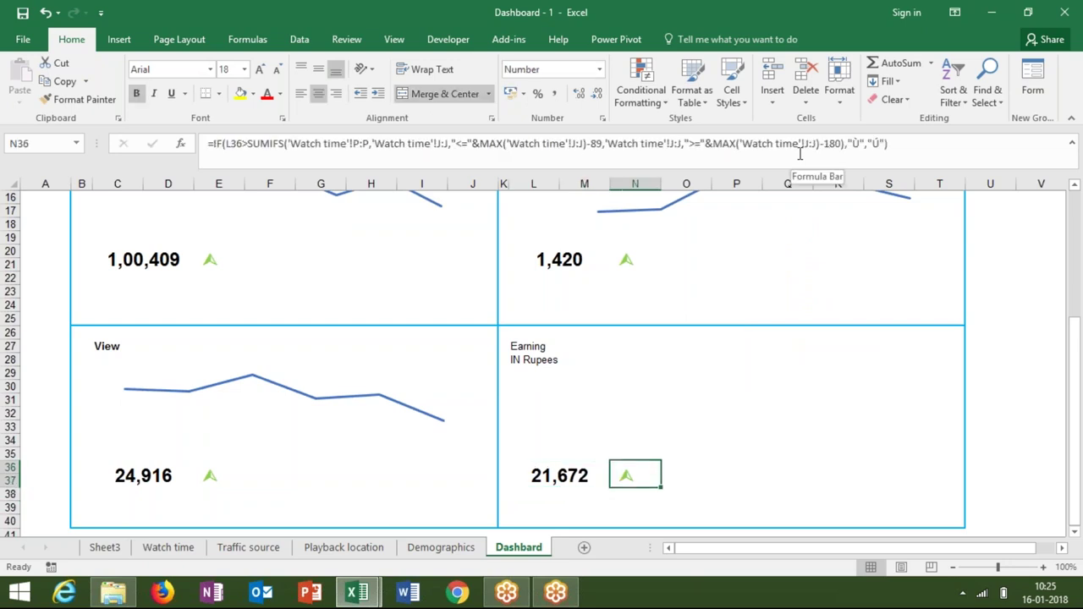
pyautogui.click(358, 143)
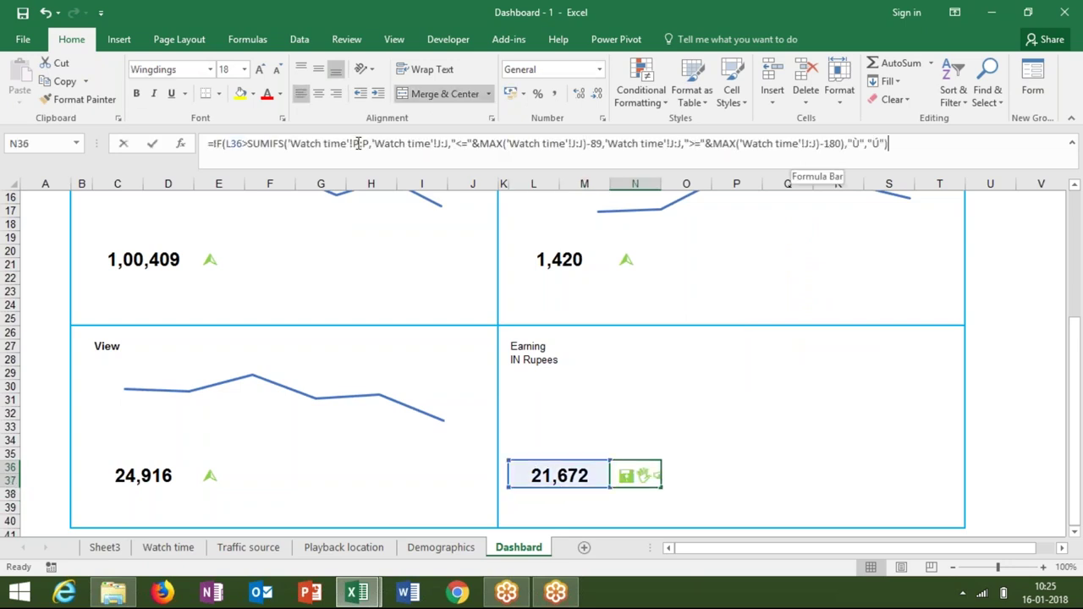
pyautogui.press('BackSpace')
pyautogui.write('n')
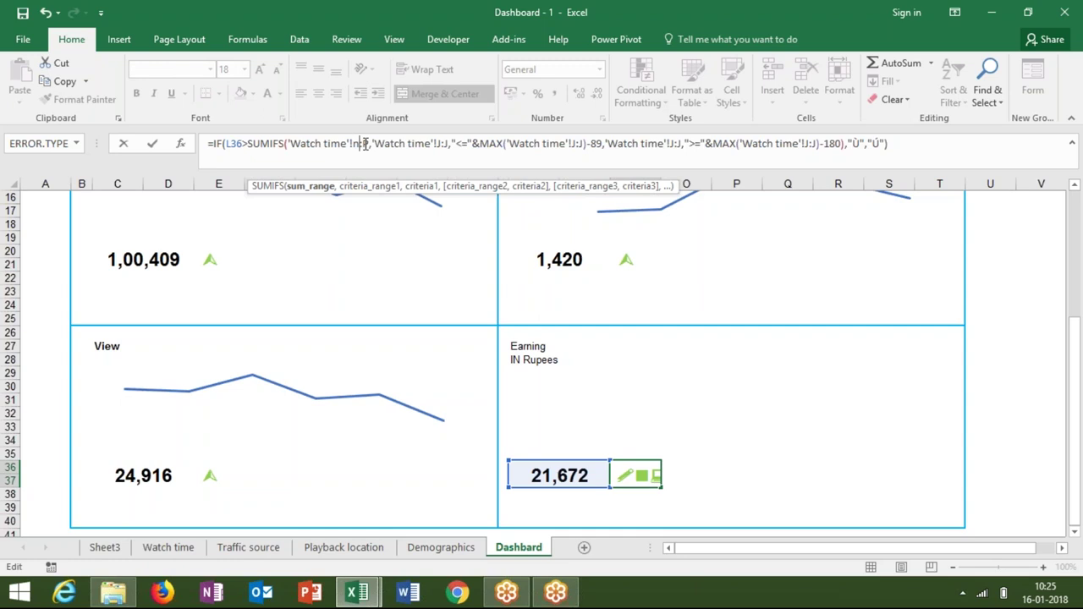
pyautogui.press('Delete')
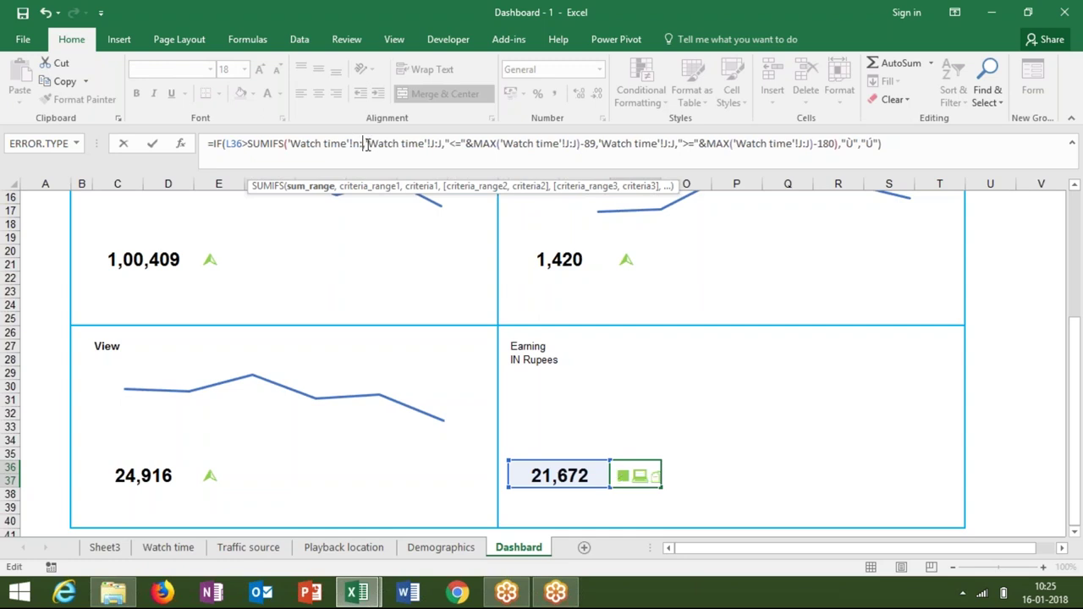
pyautogui.write('n')
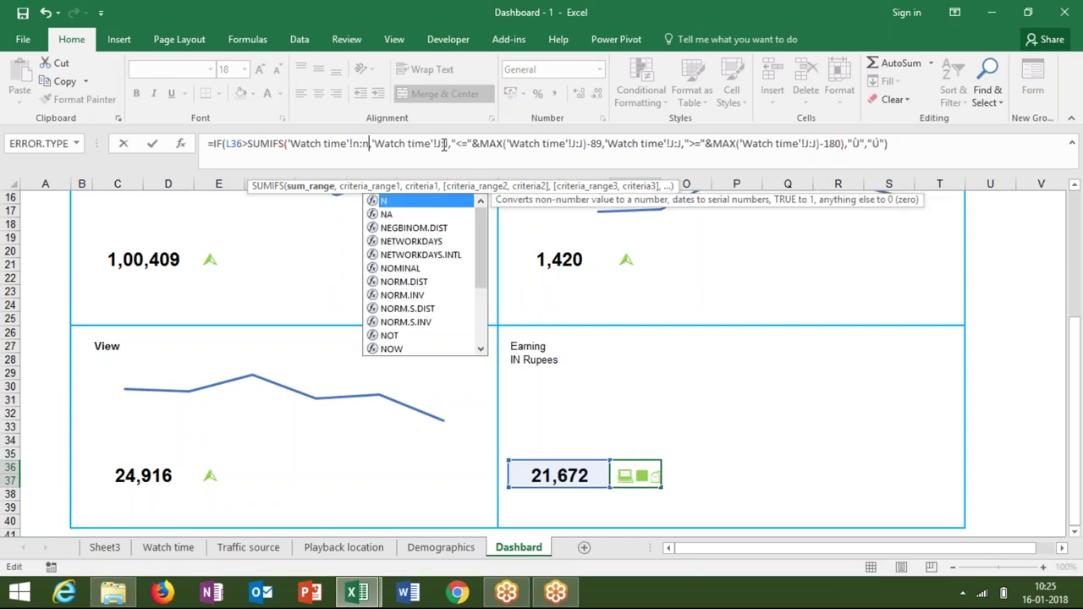
# Replace the criteria range and first MAX date reference J:J with A:A.
pyautogui.click(440, 143)
pyautogui.press('BackSpace')
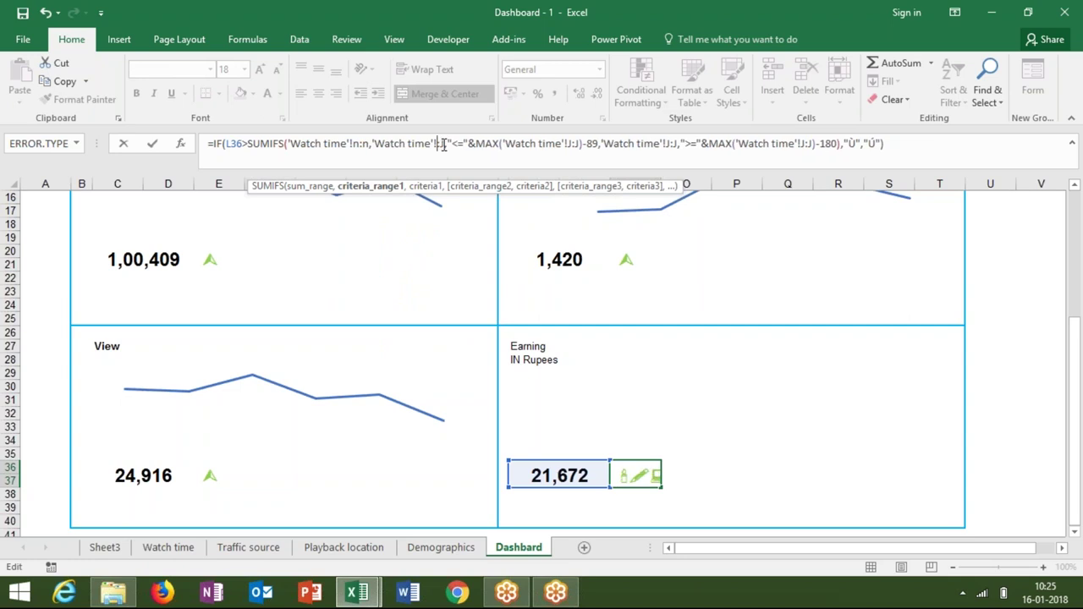
pyautogui.write('a')
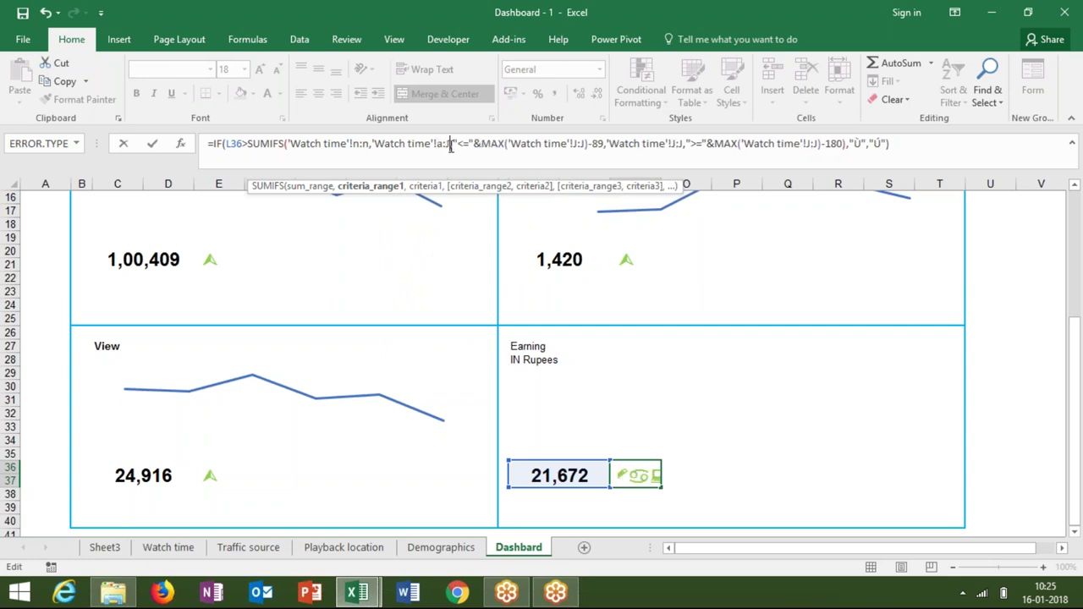
pyautogui.press('BackSpace')
pyautogui.write('a')
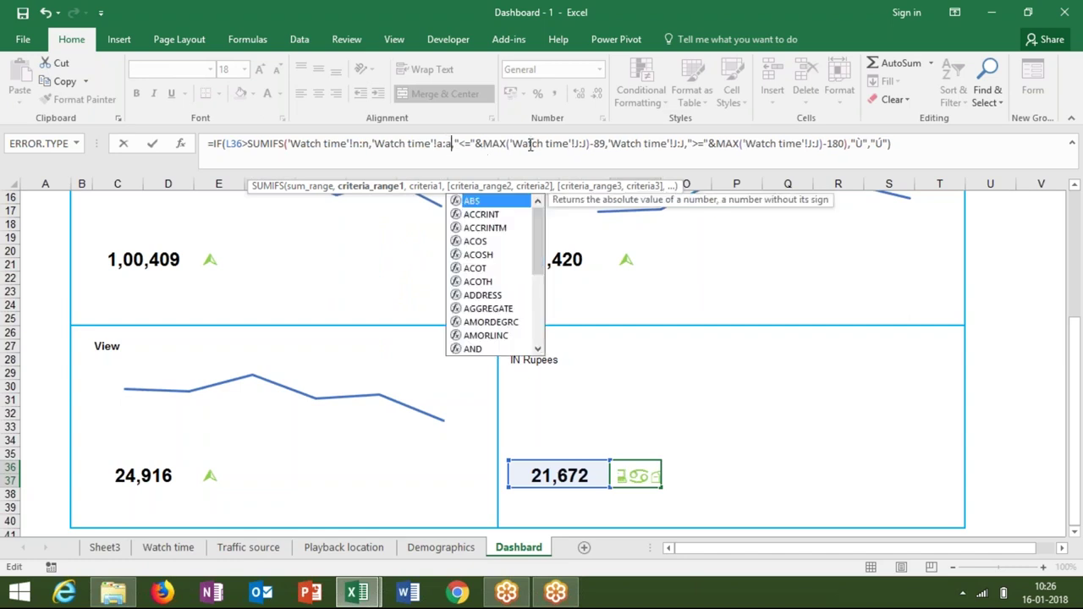
pyautogui.click(576, 144)
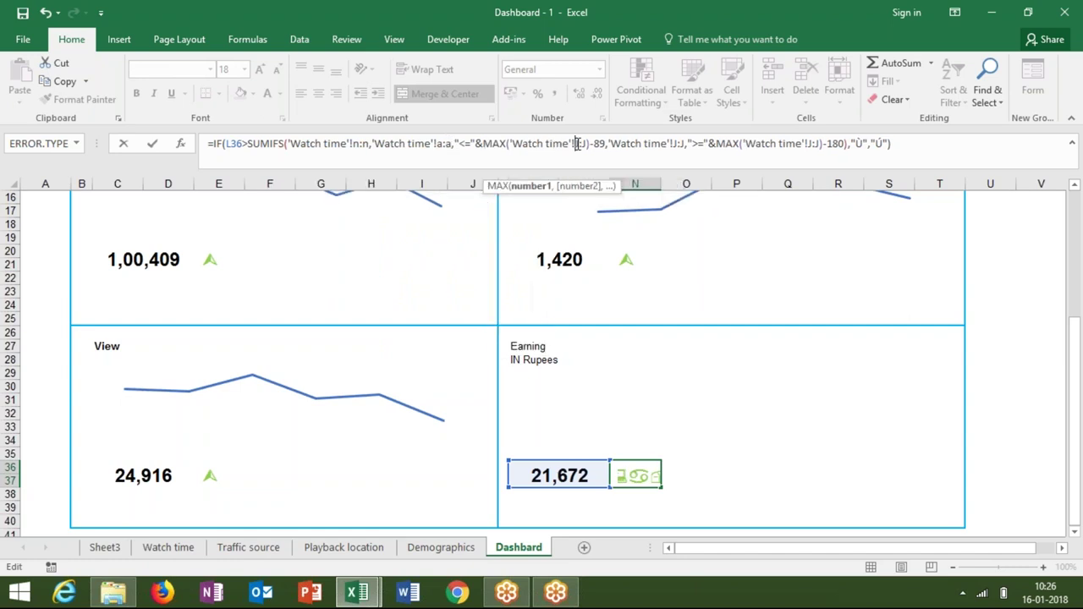
pyautogui.doubleClick(582, 144)
pyautogui.write('a:a')
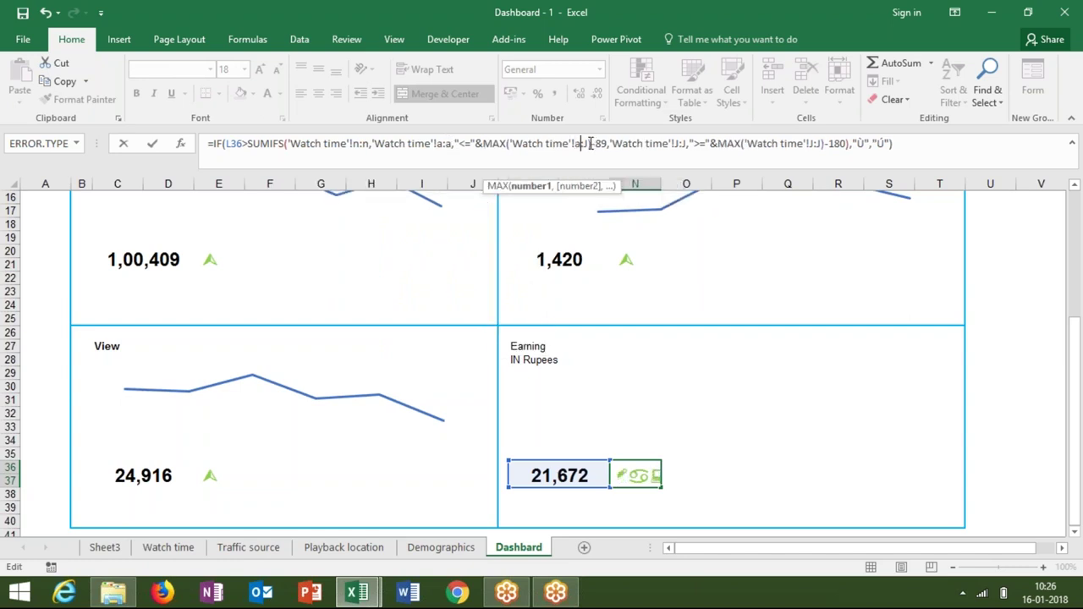
pyautogui.write(':')
pyautogui.write('a')
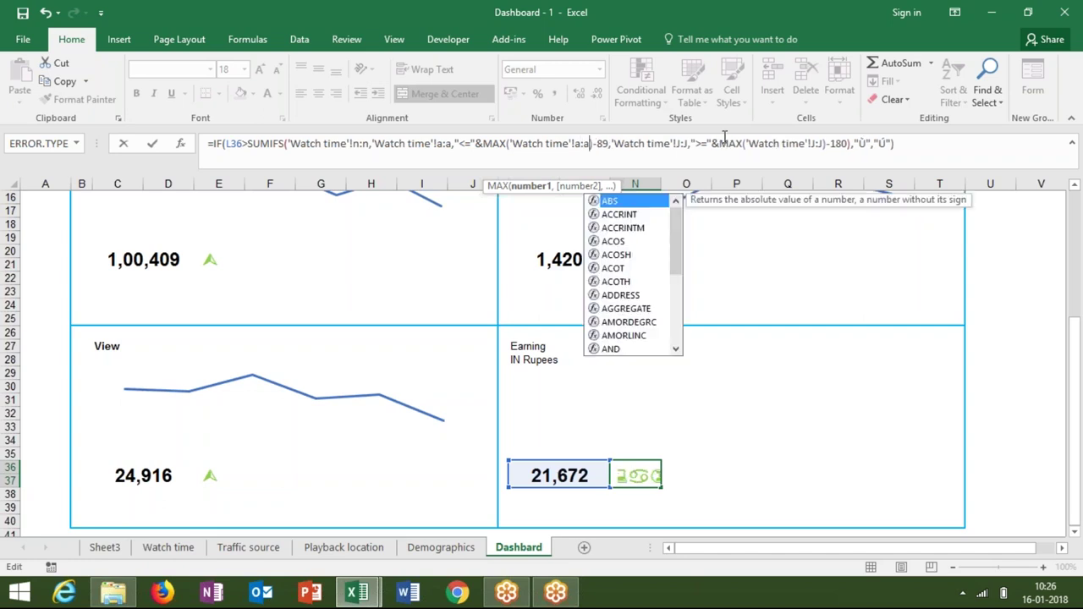
# Change the second MAX reference to A:A and commit, so the arrow points up.
pyautogui.click(818, 144)
pyautogui.press('BackSpace')
pyautogui.write('a')
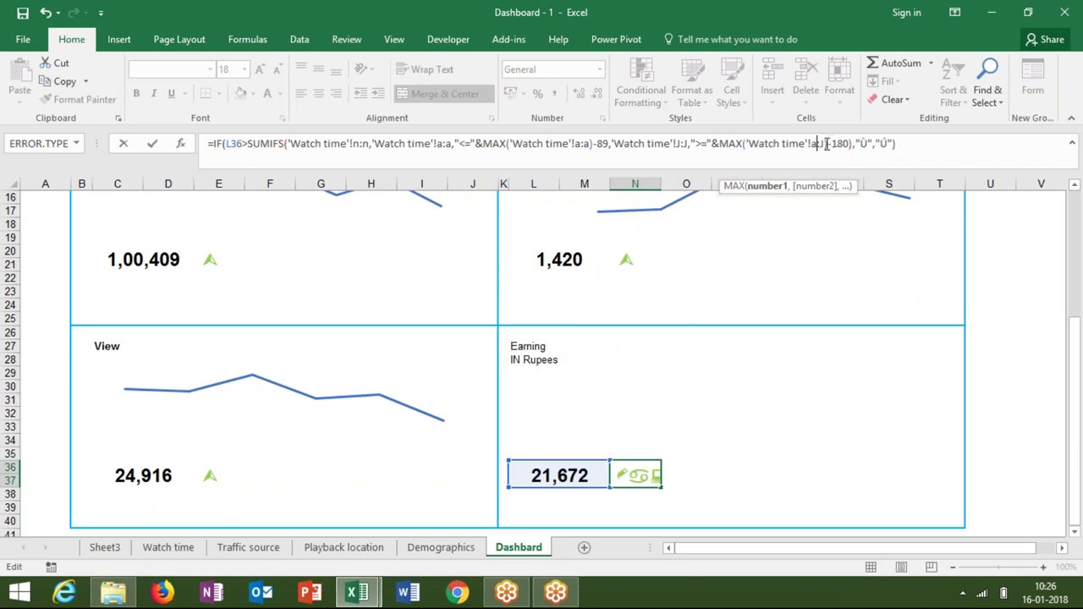
pyautogui.press('BackSpace')
pyautogui.write('a')
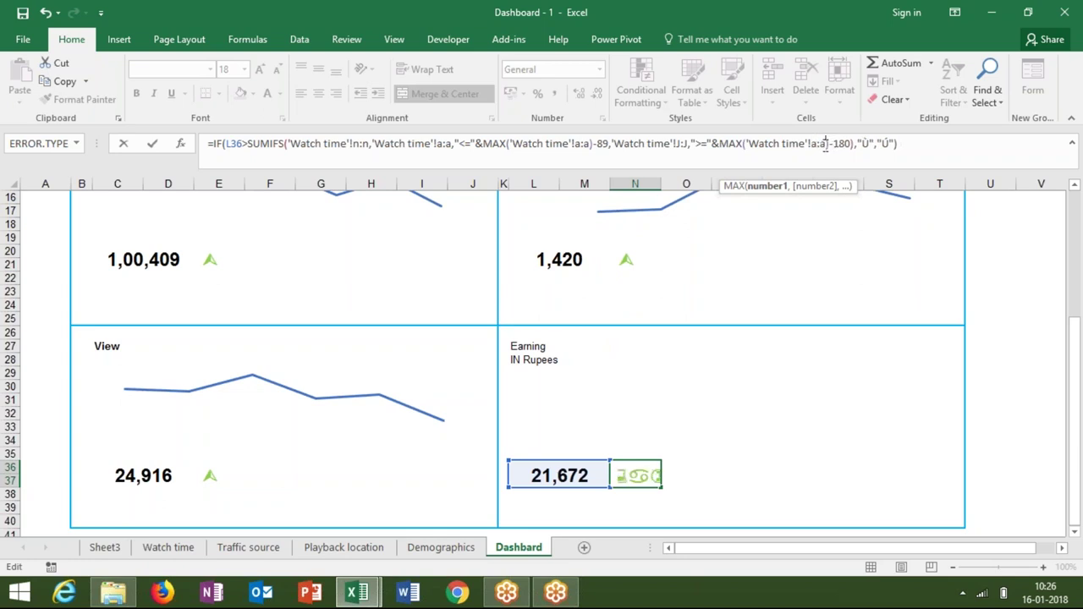
pyautogui.hotkey('ctrl', 'Return')
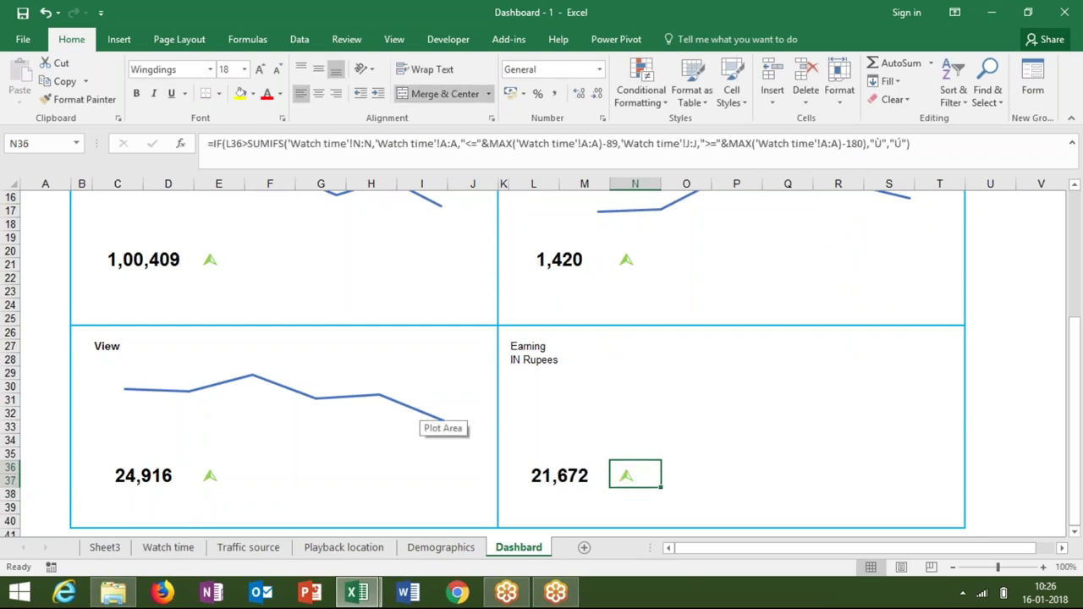
# Select the full Watch time data range A1:N436.
pyautogui.click(181, 548)
pyautogui.press('Up')
pyautogui.hotkey('ctrl', 'Left')
pyautogui.hotkey('ctrl', 'shift', 'Right')
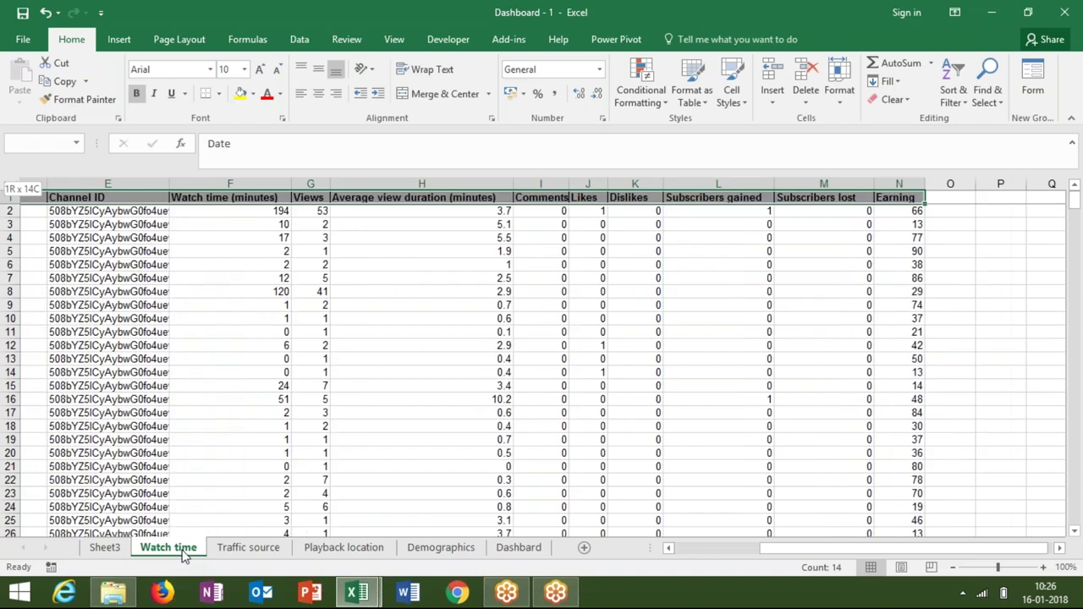
pyautogui.hotkey('ctrl', 'shift', 'Down')
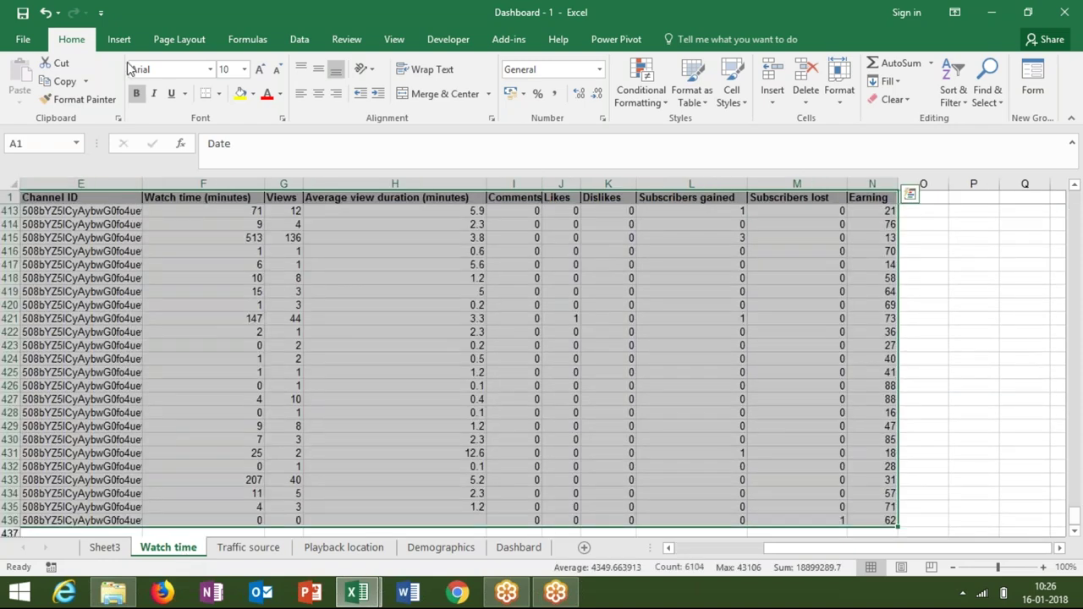
# Start a PivotTable from the Watch time data, then cancel the first attempt.
pyautogui.click(121, 39)
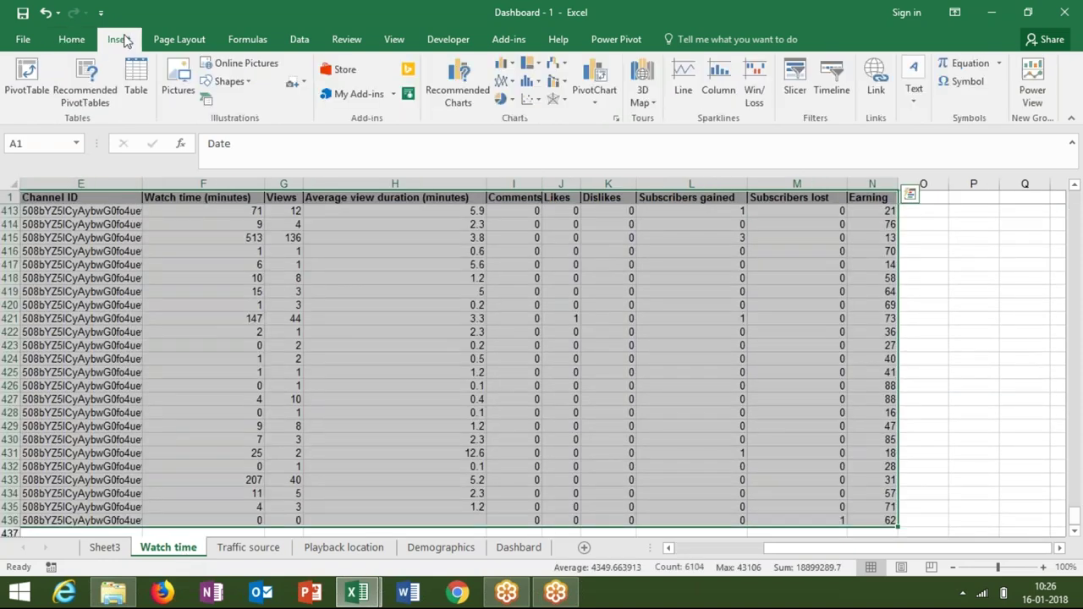
pyautogui.click(38, 88)
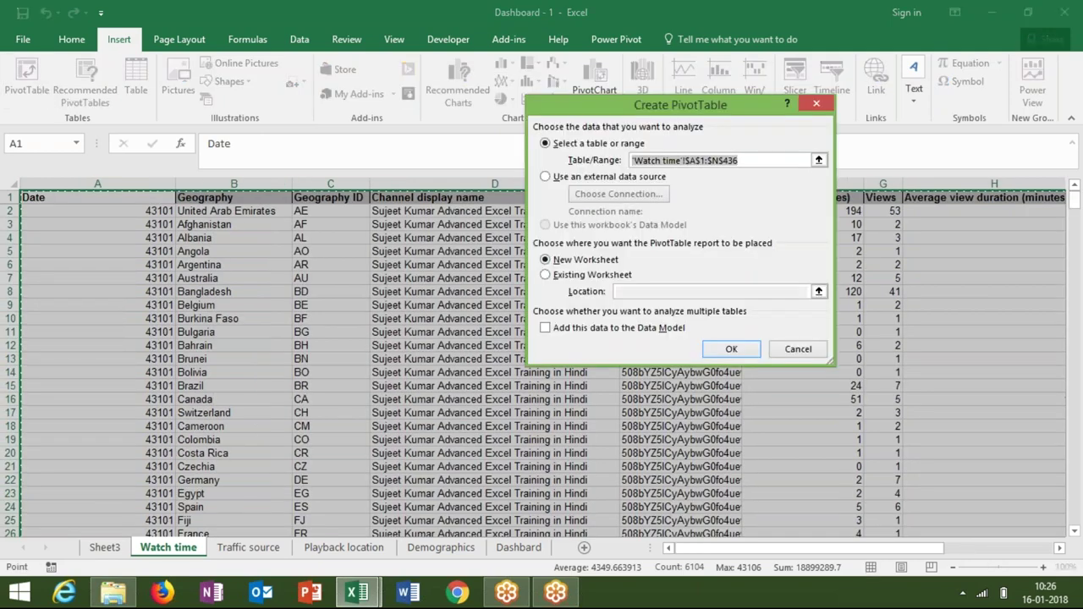
pyautogui.click(105, 548)
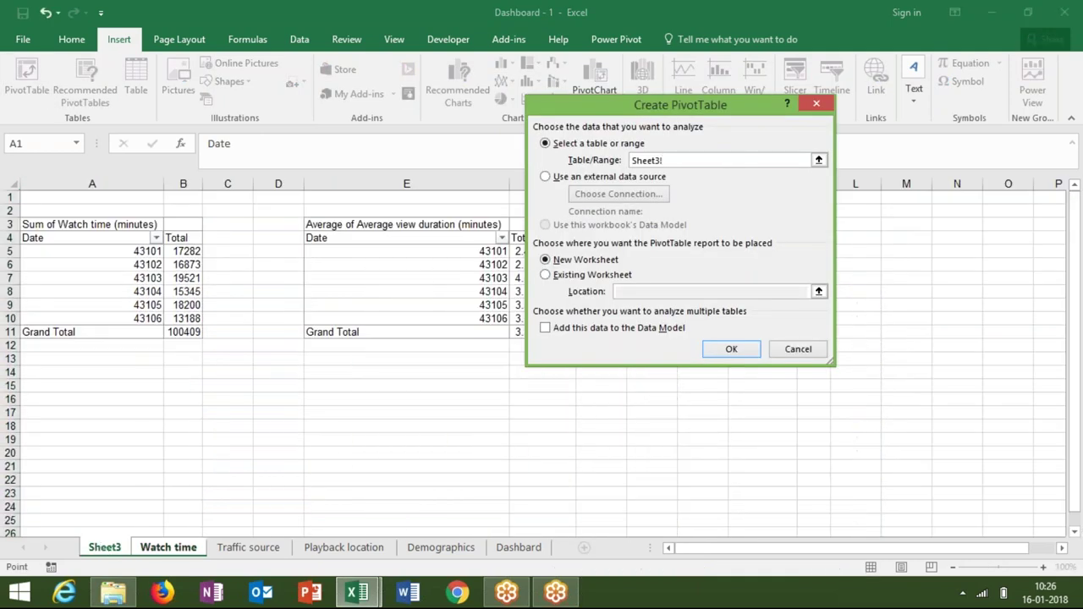
pyautogui.click(624, 276)
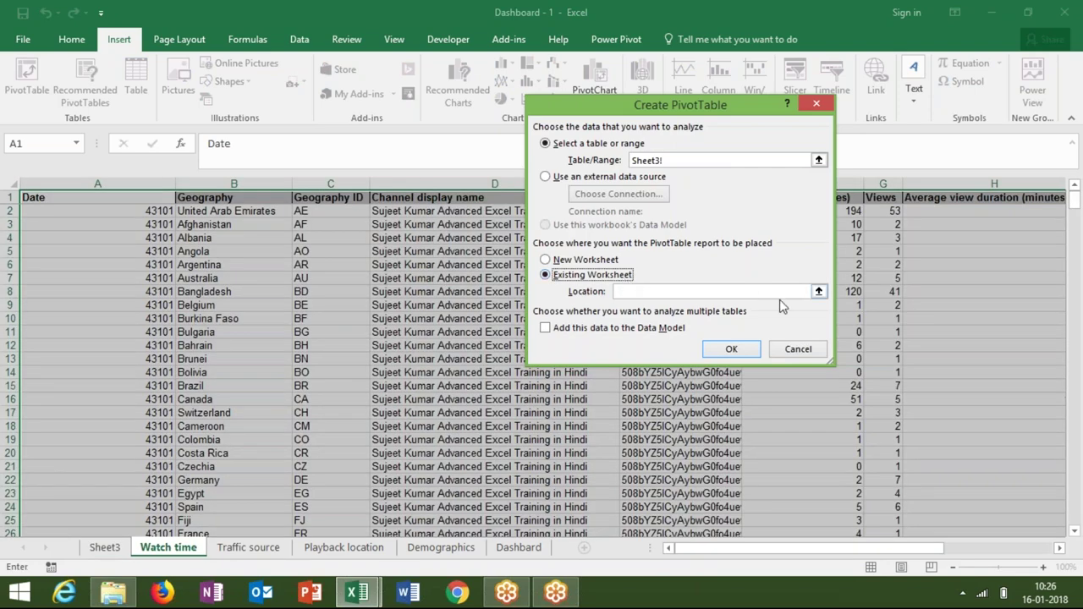
pyautogui.press('Escape')
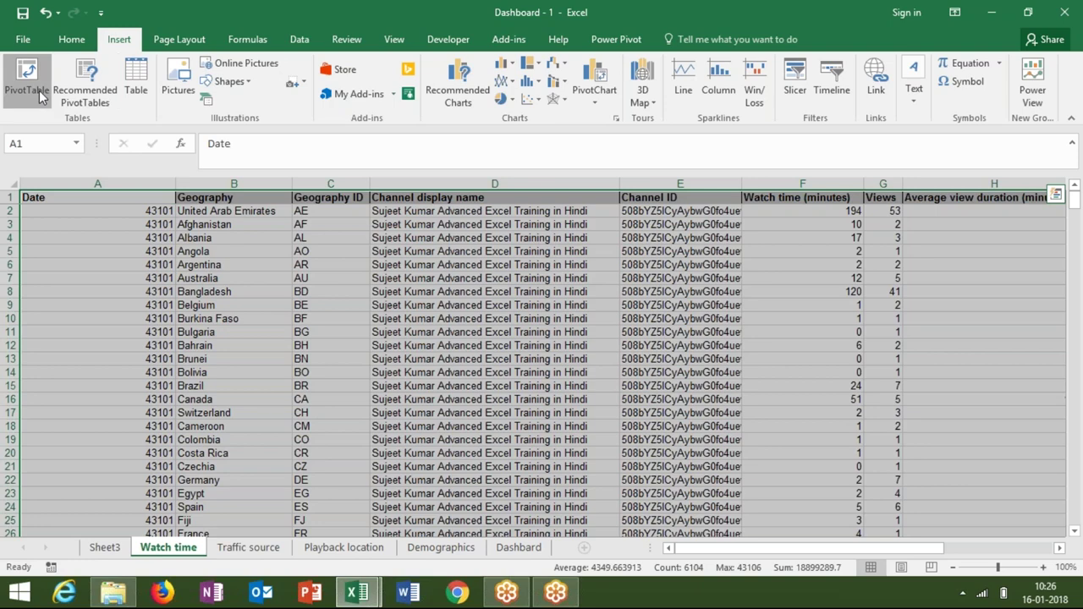
# Create the PivotTable on the existing worksheet at Sheet3!$M$3 and select it.
pyautogui.click(39, 91)
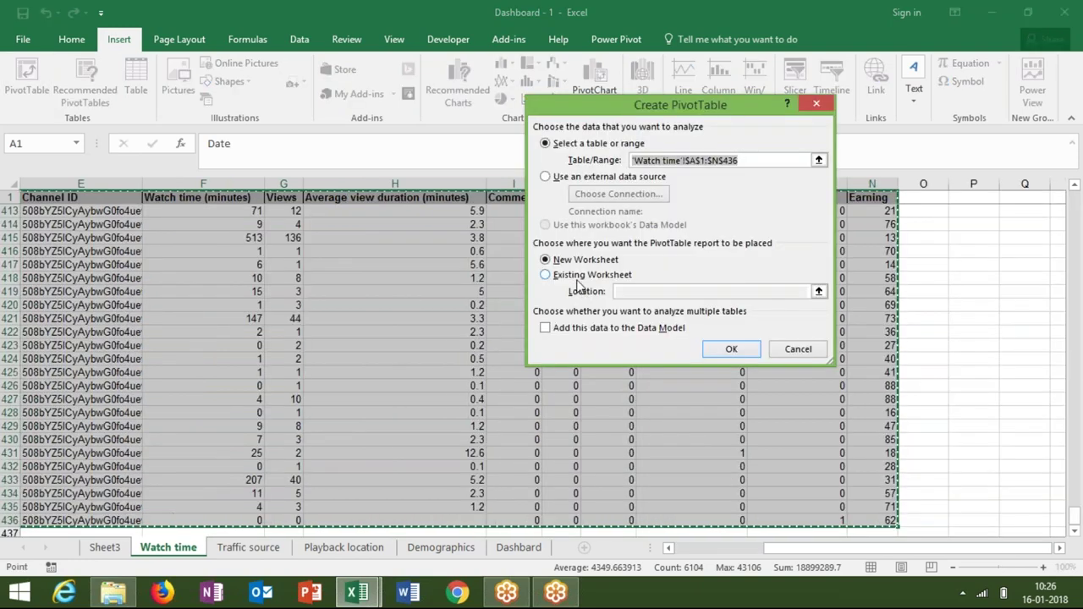
pyautogui.click(584, 275)
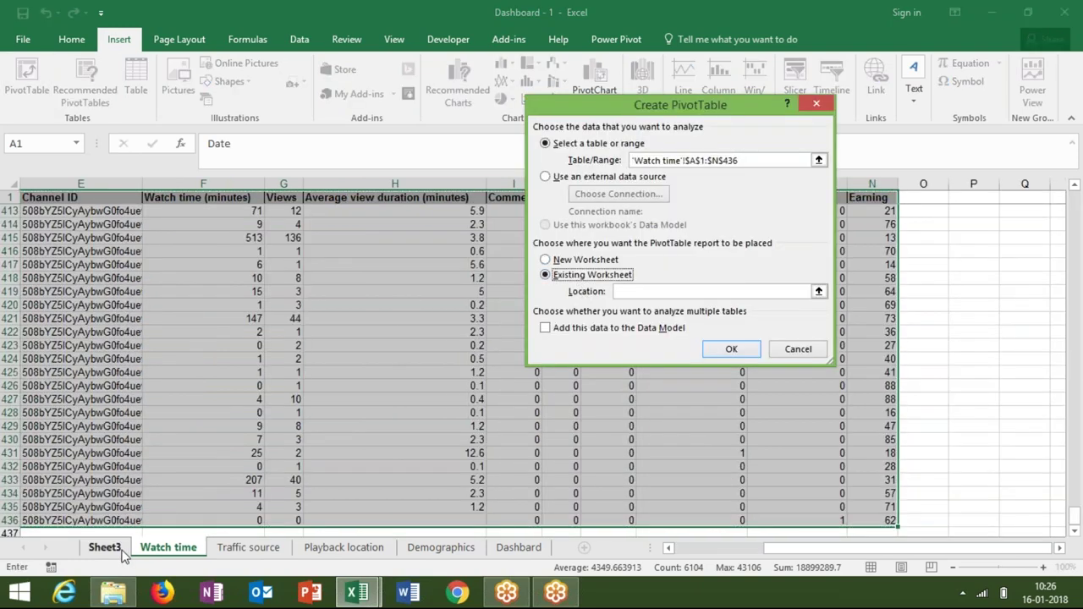
pyautogui.click(120, 550)
pyautogui.click(900, 224)
pyautogui.click(732, 349)
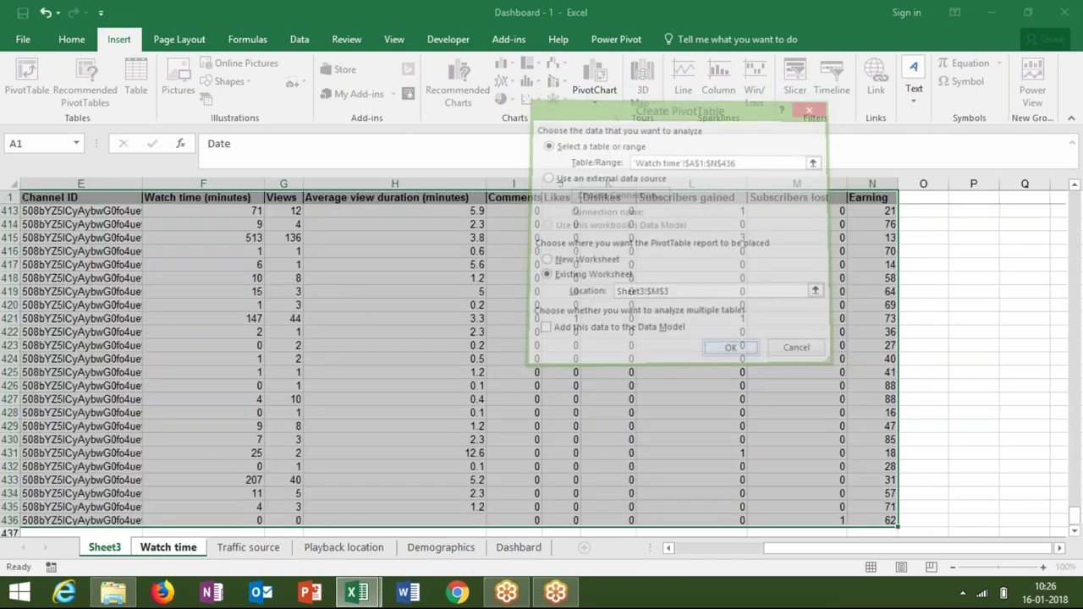
pyautogui.click(690, 401)
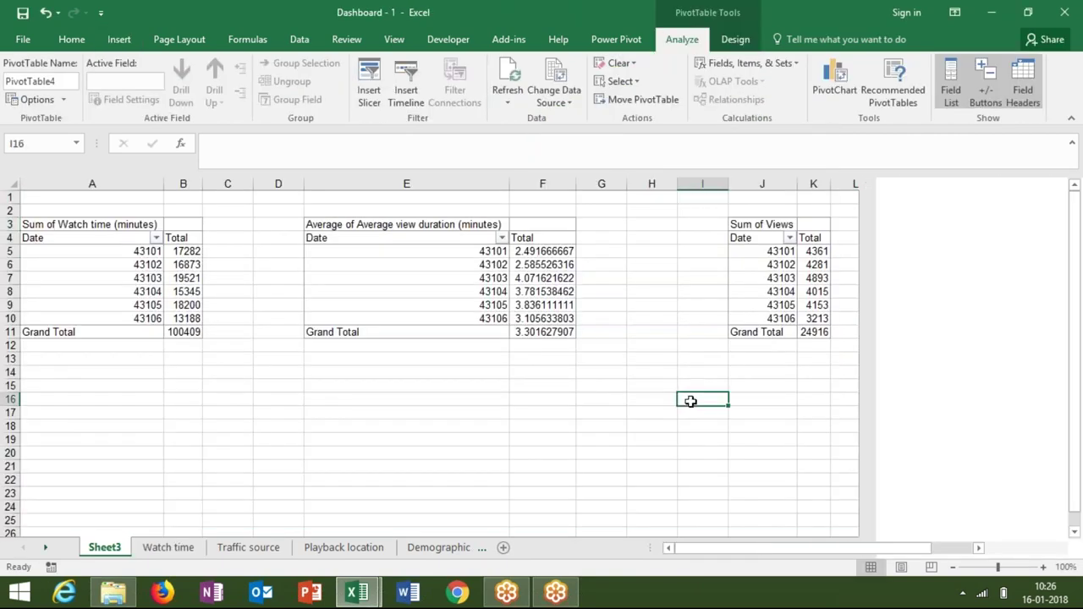
pyautogui.press('Right')
pyautogui.press('Right')
pyautogui.press('Right')
pyautogui.press('Right')
pyautogui.press('Right')
pyautogui.press('Right')
pyautogui.click(434, 290)
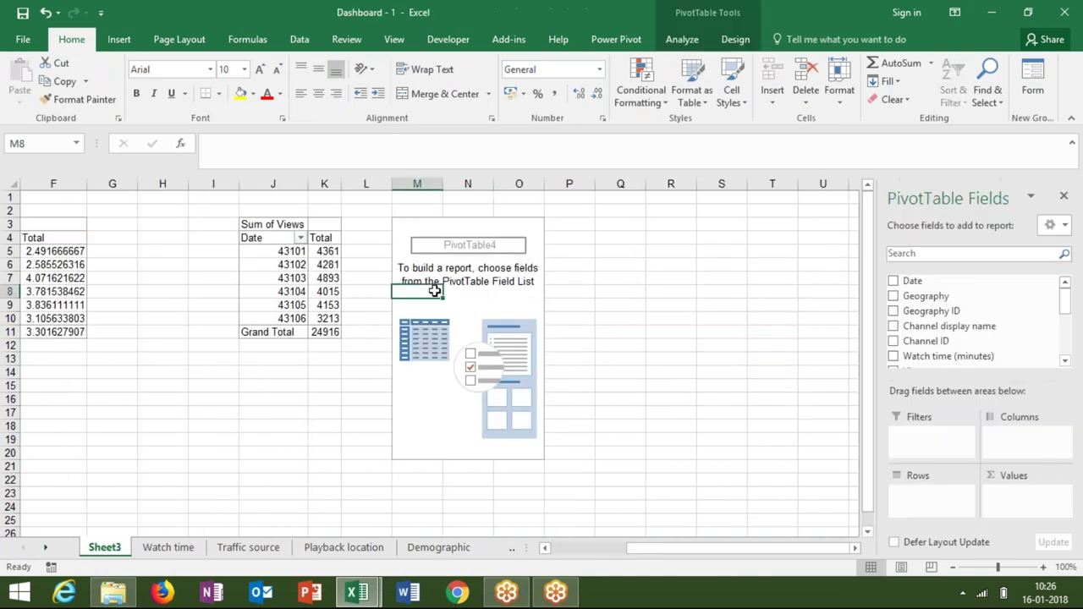
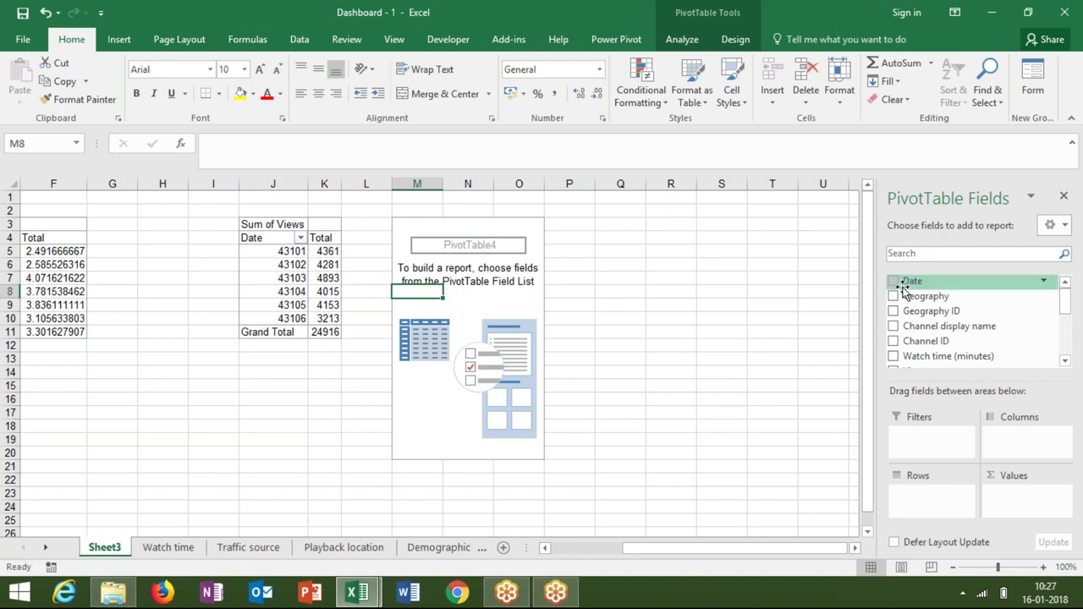
# Build a PivotTable with Date in Rows and Sum of Earning in Values, totalling 21672.
pyautogui.moveTo(903, 289); pyautogui.dragTo(922, 502)
pyautogui.moveTo(1064, 303); pyautogui.dragTo(1064, 348)
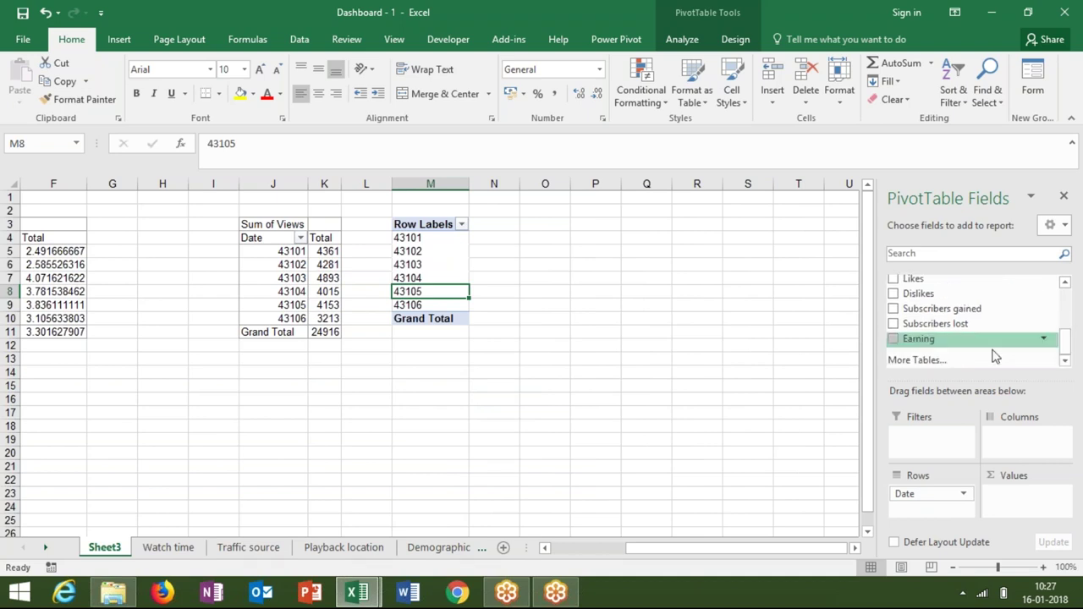
pyautogui.moveTo(985, 341); pyautogui.dragTo(1019, 498)
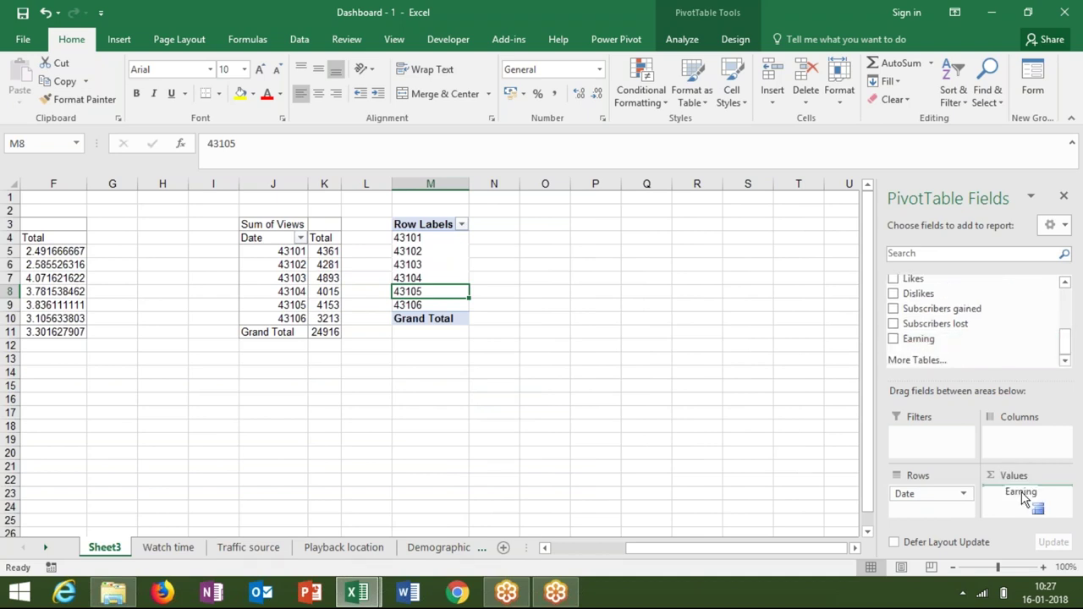
pyautogui.click(423, 237)
pyautogui.click(131, 42)
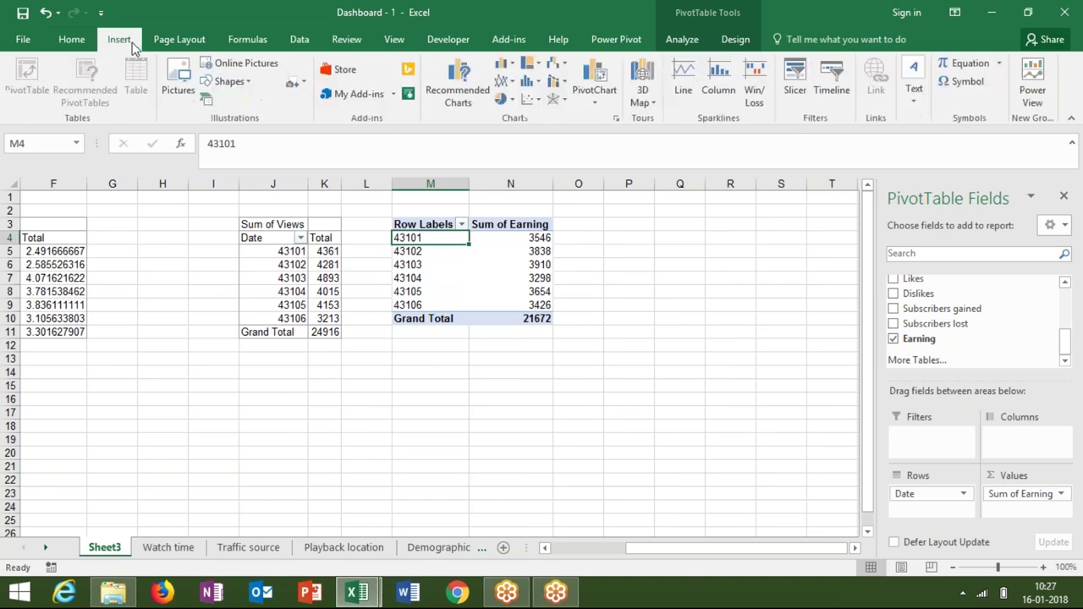
# Insert a 2-D line PivotChart of Sum of Earning and cut it.
pyautogui.click(506, 82)
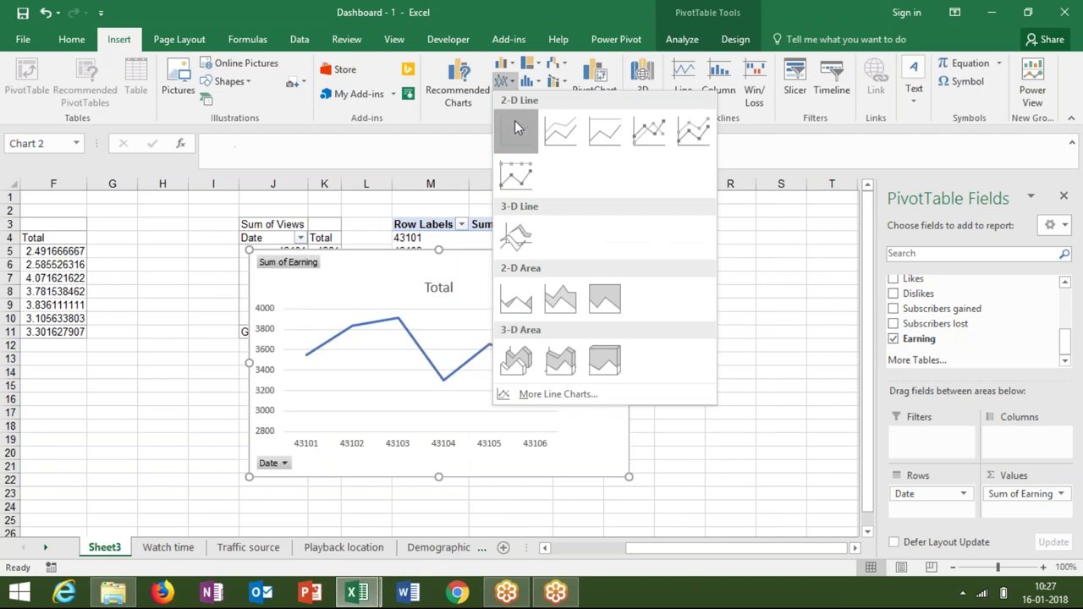
pyautogui.click(514, 120)
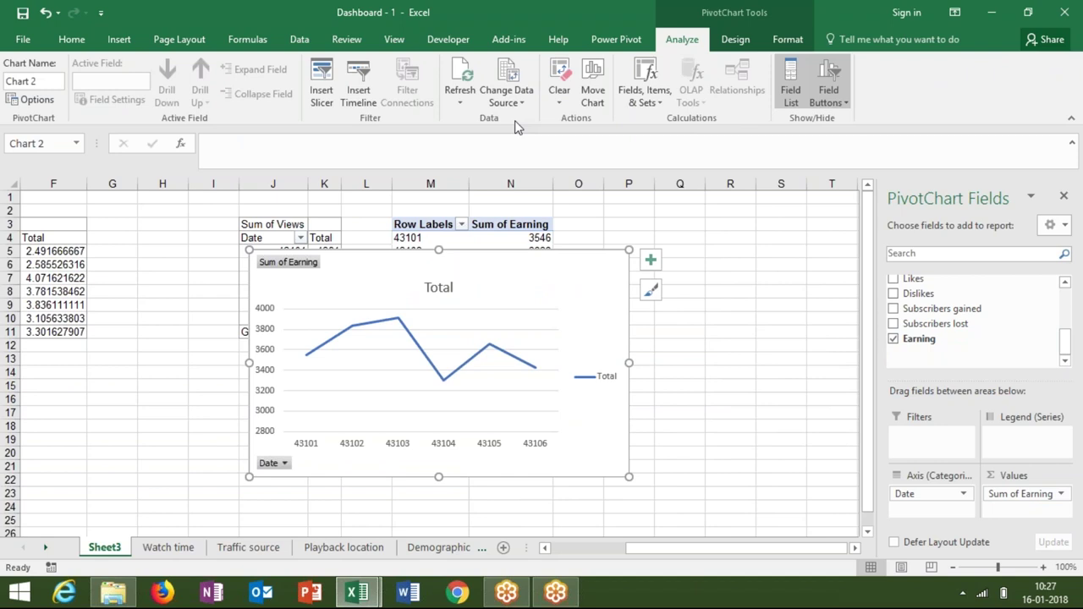
pyautogui.hotkey('ctrl', 'z')
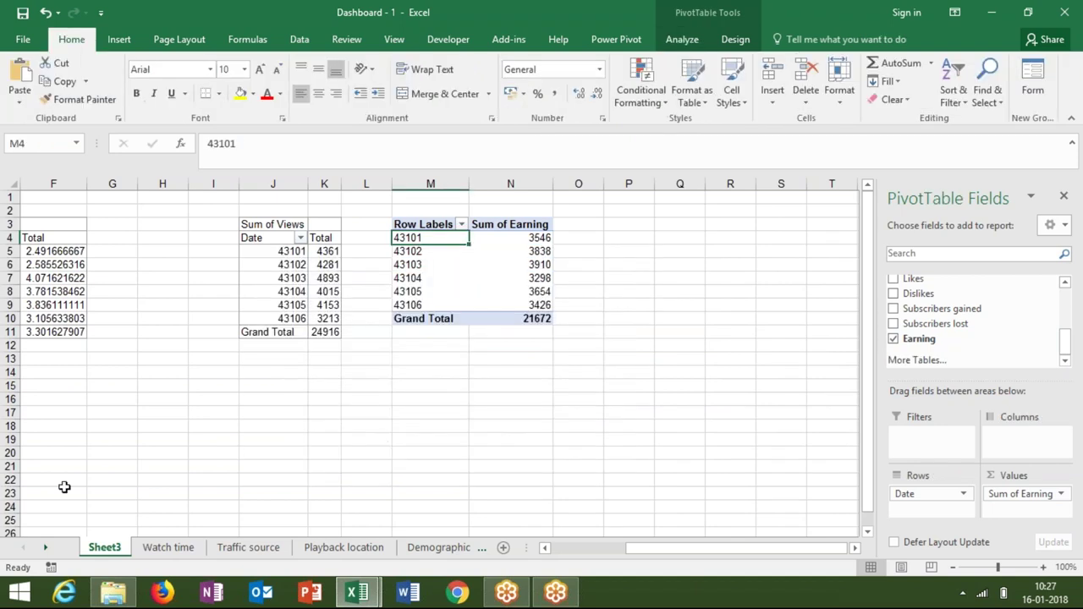
# Scroll the sheet tabs and switch to the Dashboard sheet.
pyautogui.click(44, 547)
pyautogui.click(45, 547)
pyautogui.click(405, 549)
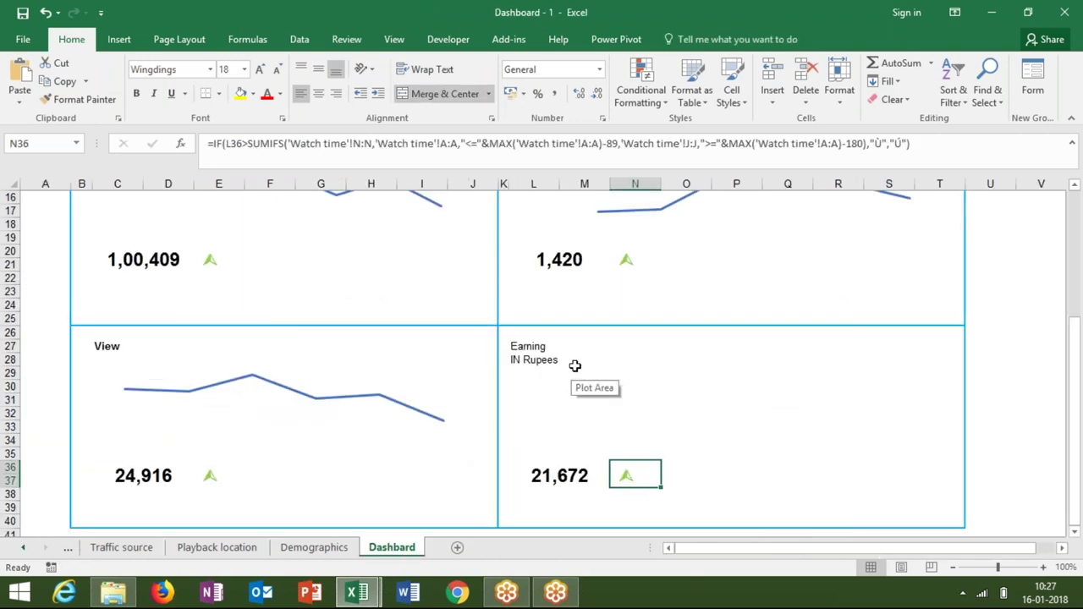
# Paste the earnings chart at M28 and drag it over the Earning panel.
pyautogui.click(573, 362)
pyautogui.hotkey('ctrl', 'v')
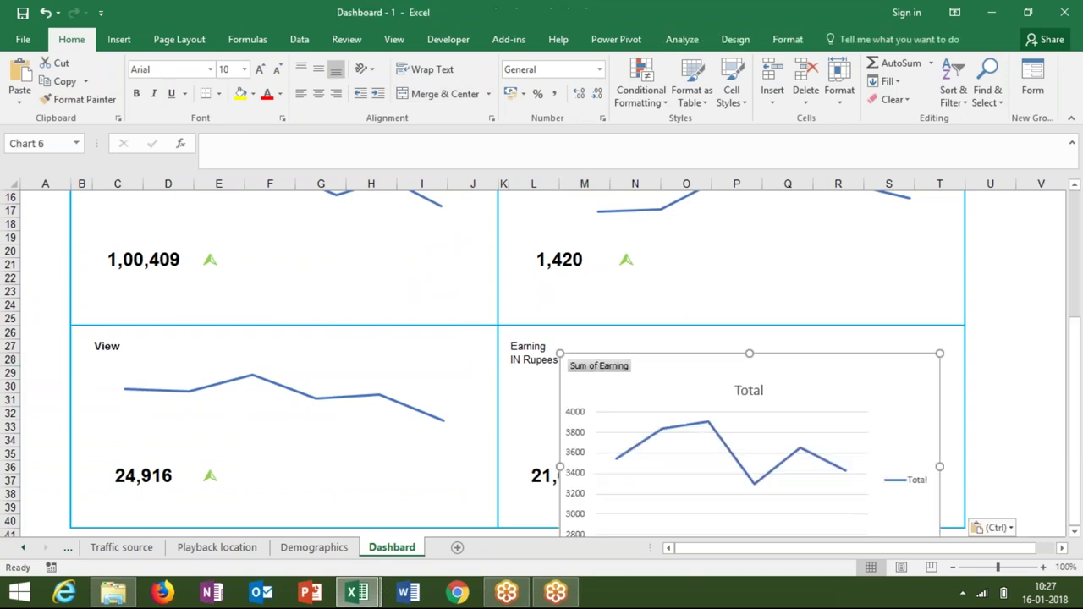
pyautogui.moveTo(676, 360); pyautogui.dragTo(591, 248)
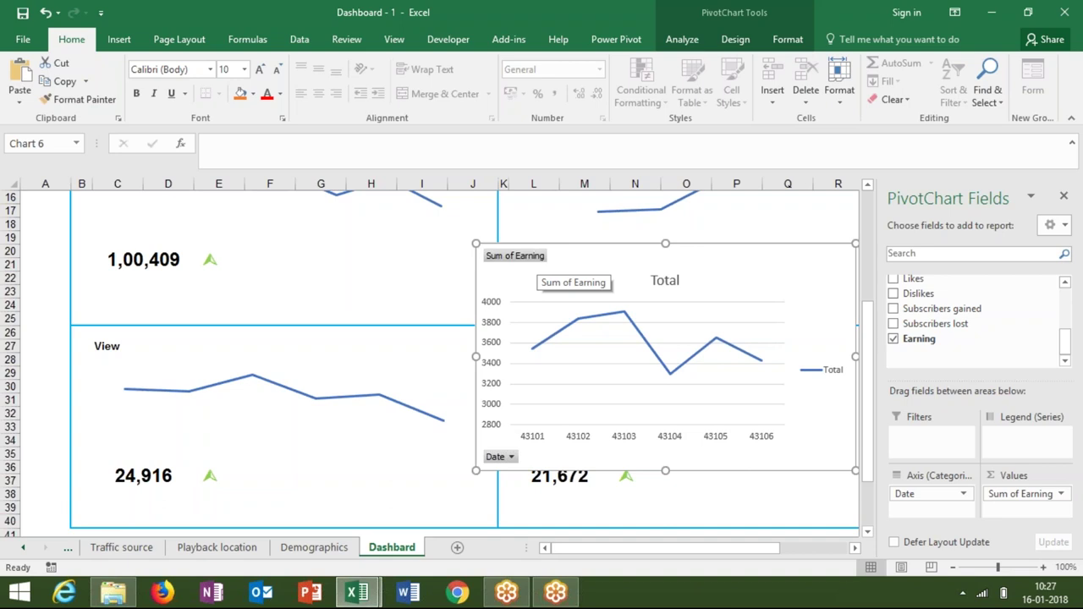
pyautogui.click(531, 262)
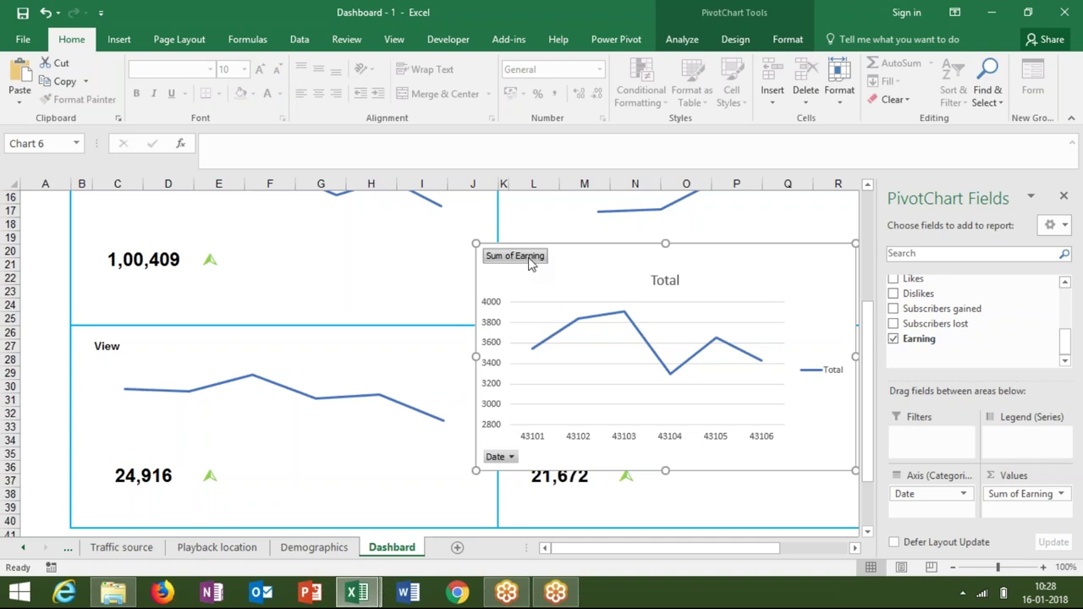
# Remove the Date field from the chart through its field button's menu.
pyautogui.click(500, 456)
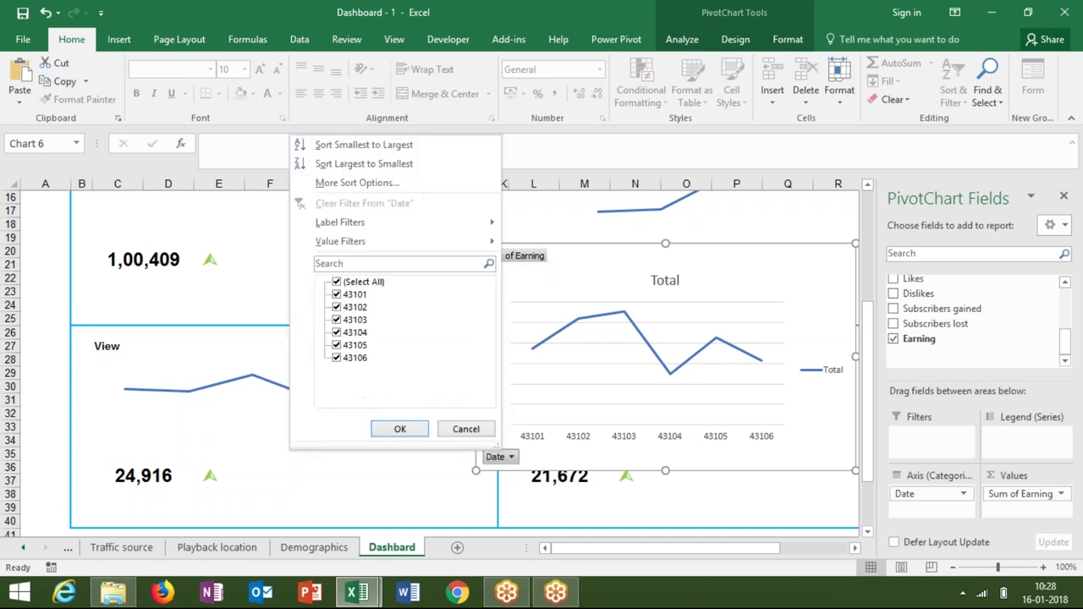
pyautogui.click(505, 457)
pyautogui.click(504, 457)
pyautogui.click(503, 457)
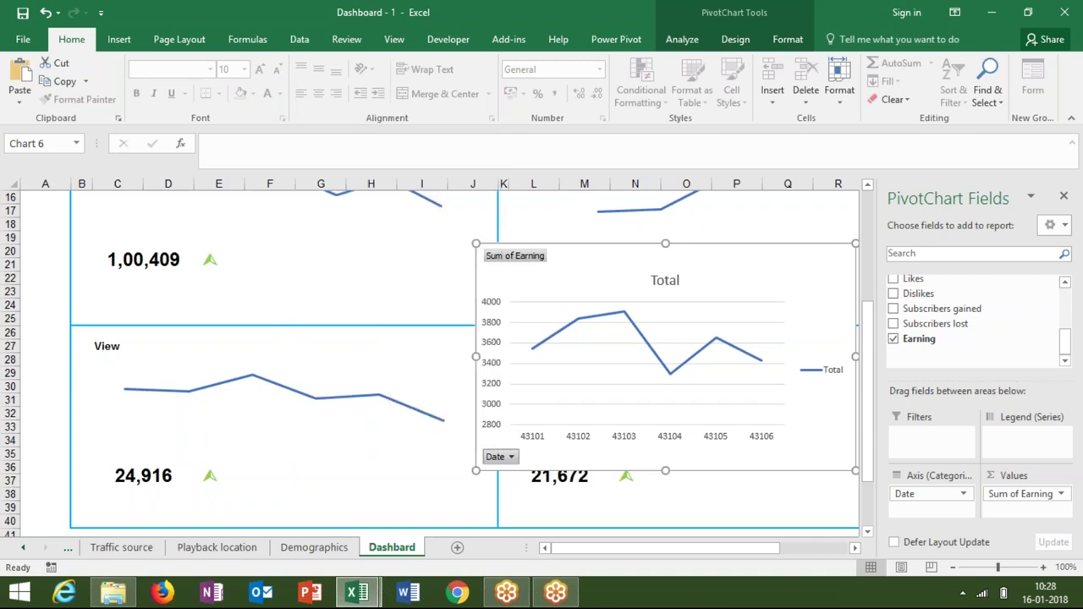
pyautogui.rightClick(510, 458)
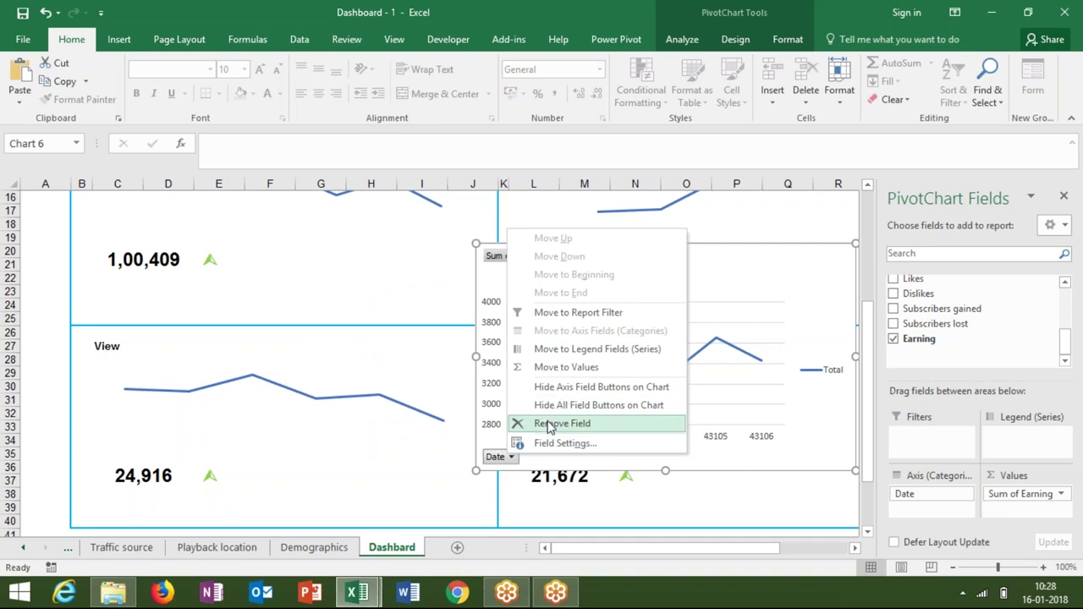
pyautogui.click(548, 424)
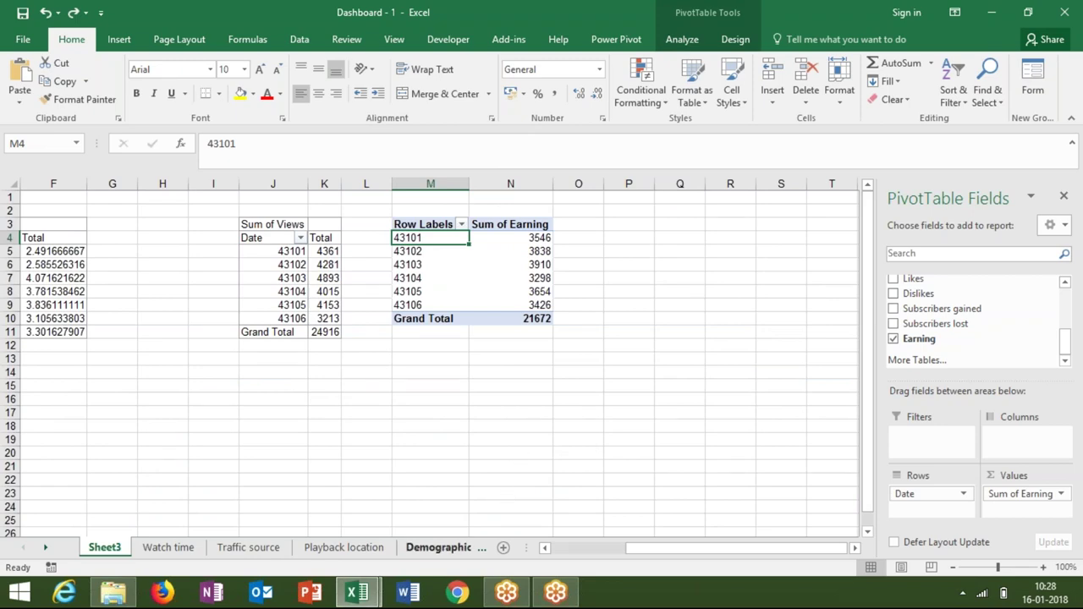
pyautogui.click(430, 548)
pyautogui.click(462, 548)
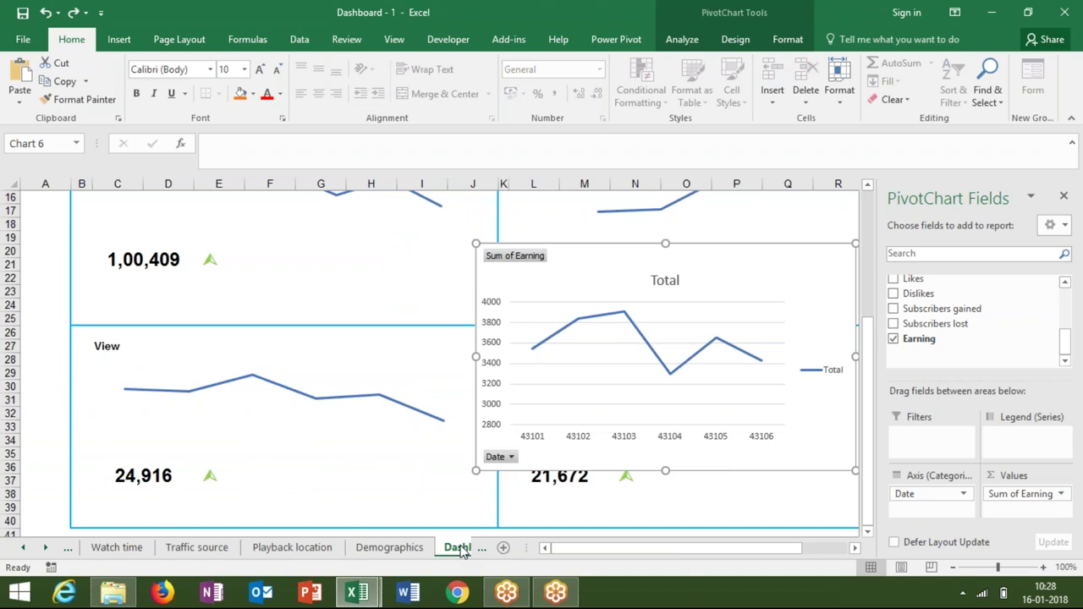
# Delete both chart axes and hide all field buttons on the chart.
pyautogui.click(669, 437)
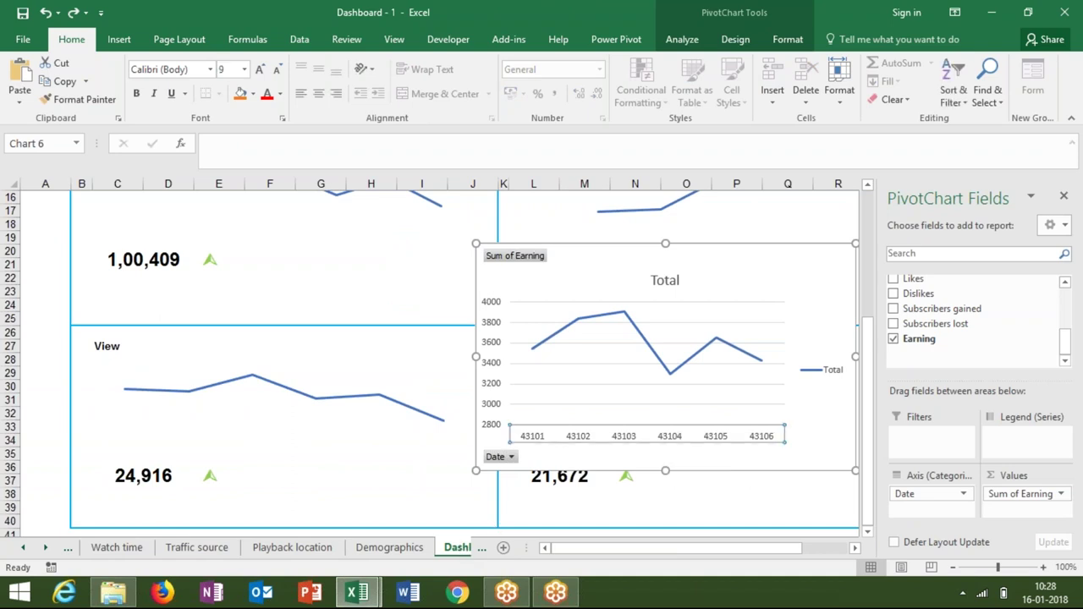
pyautogui.press('Delete')
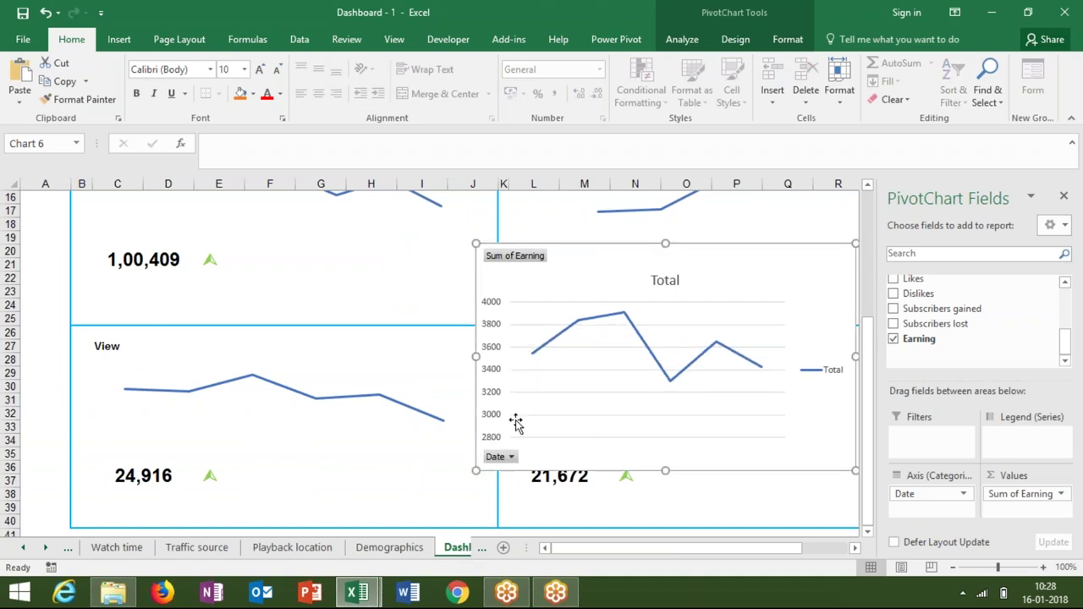
pyautogui.click(499, 414)
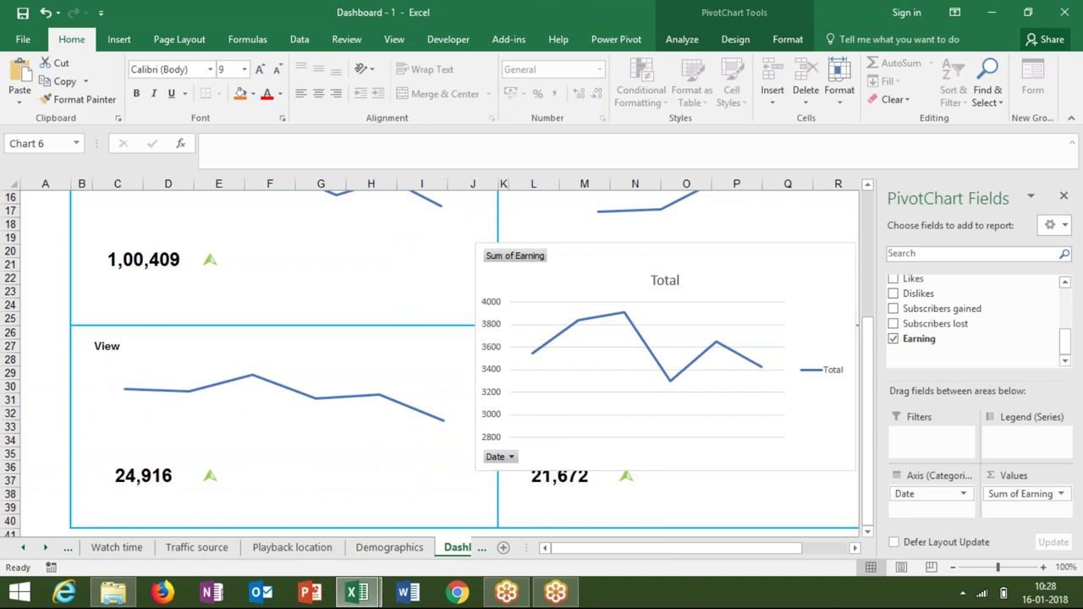
pyautogui.press('Delete')
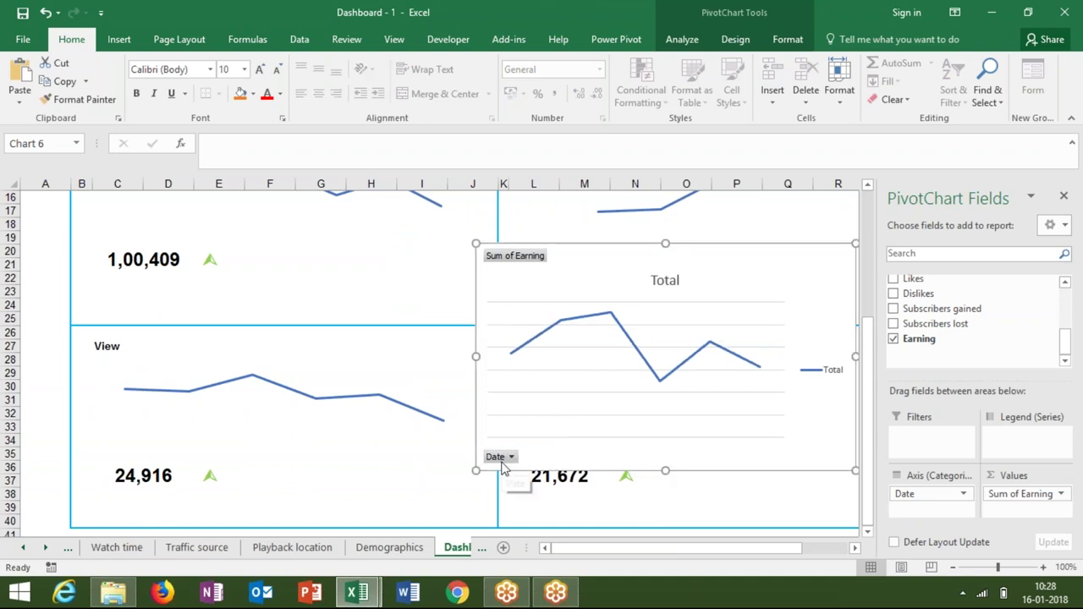
pyautogui.rightClick(501, 457)
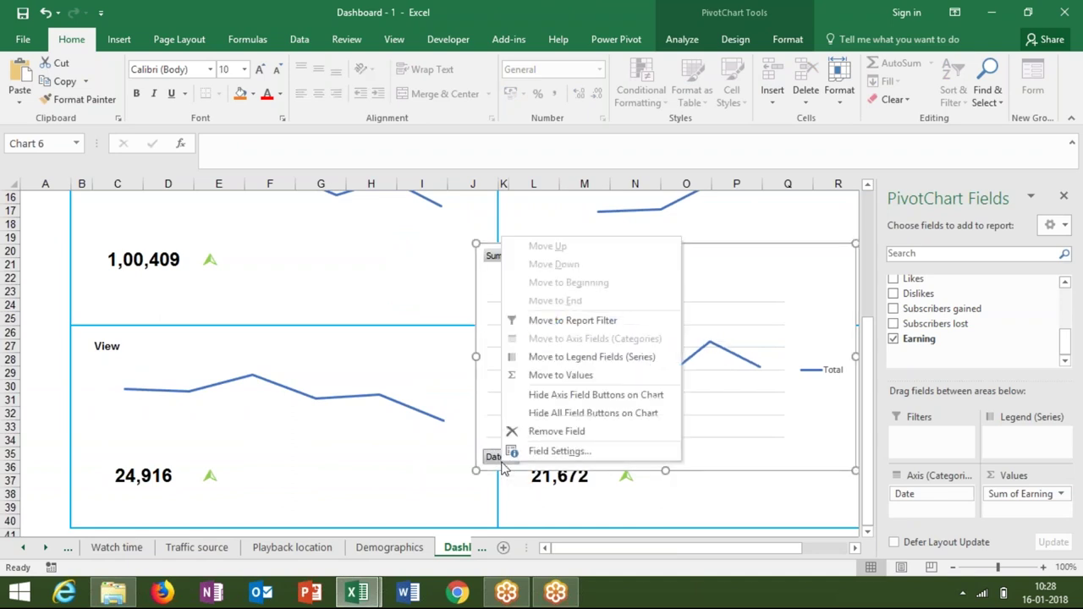
pyautogui.click(534, 414)
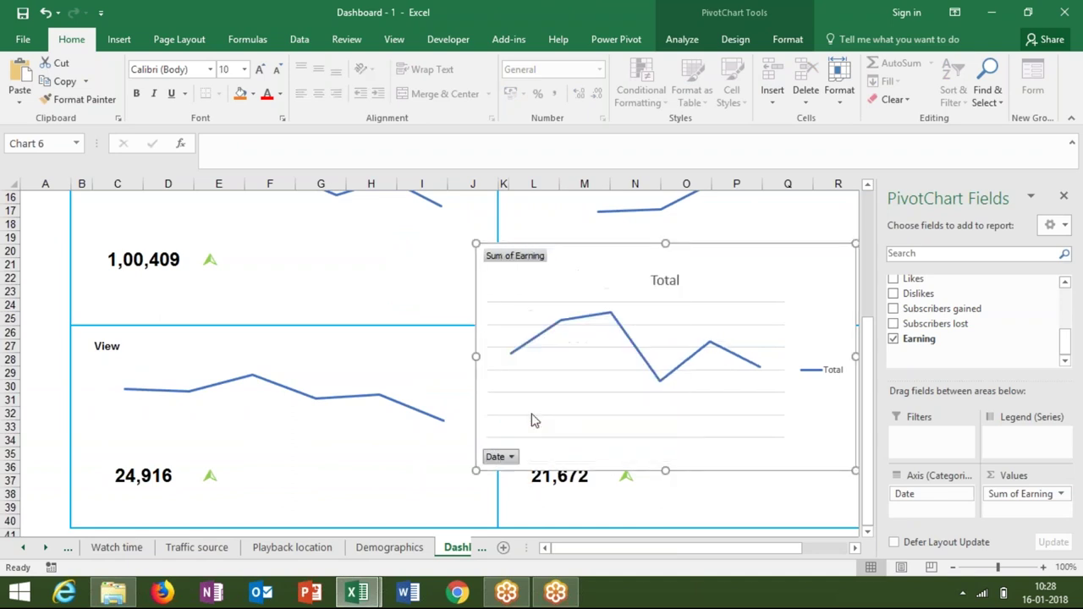
# Delete the chart's legend, Total title and horizontal gridlines.
pyautogui.click(823, 369)
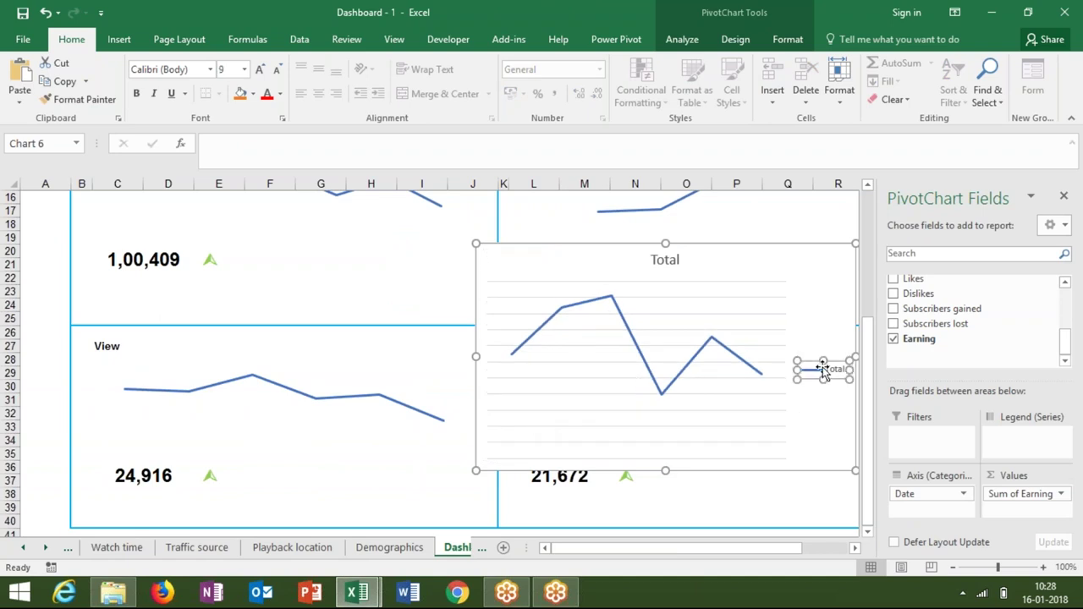
pyautogui.press('Delete')
pyautogui.click(668, 260)
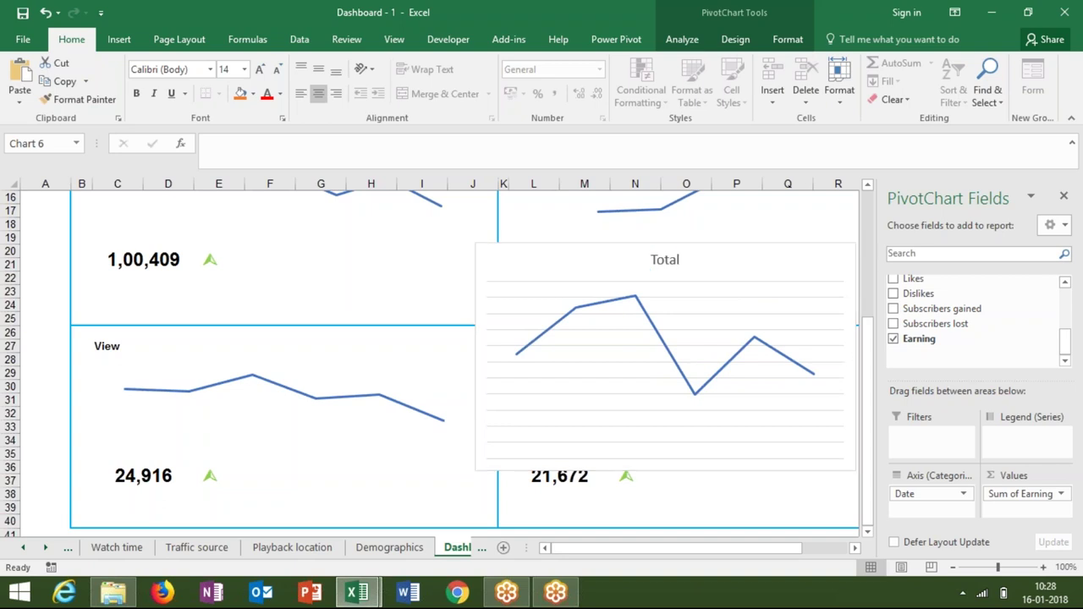
pyautogui.press('Delete')
pyautogui.click(647, 392)
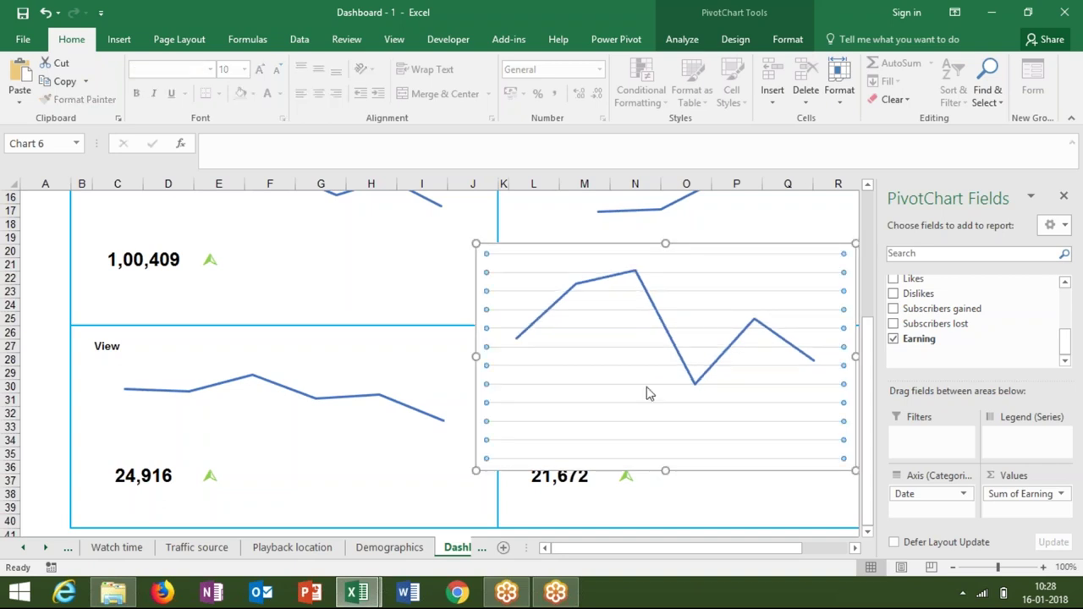
pyautogui.press('Delete')
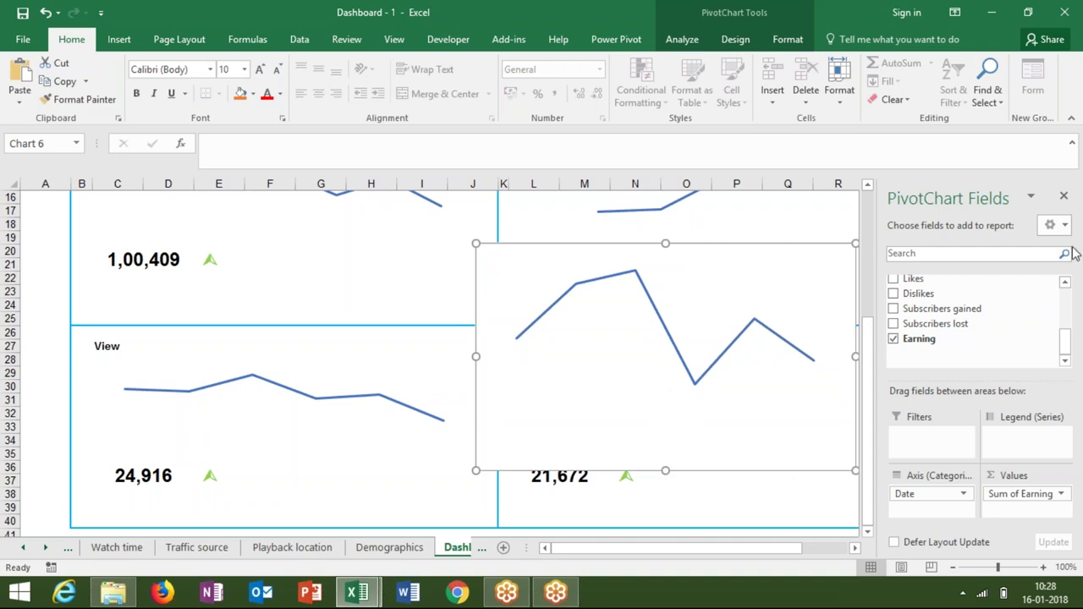
# Move the earnings chart into the Earning panel and widen it across the panel.
pyautogui.click(1063, 203)
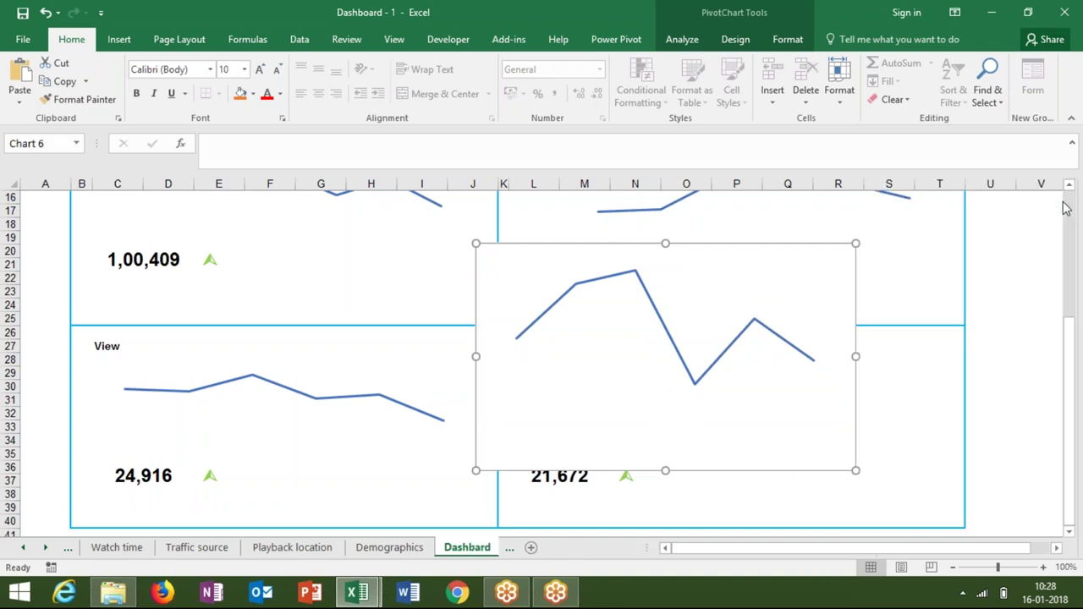
pyautogui.moveTo(846, 338); pyautogui.dragTo(858, 350)
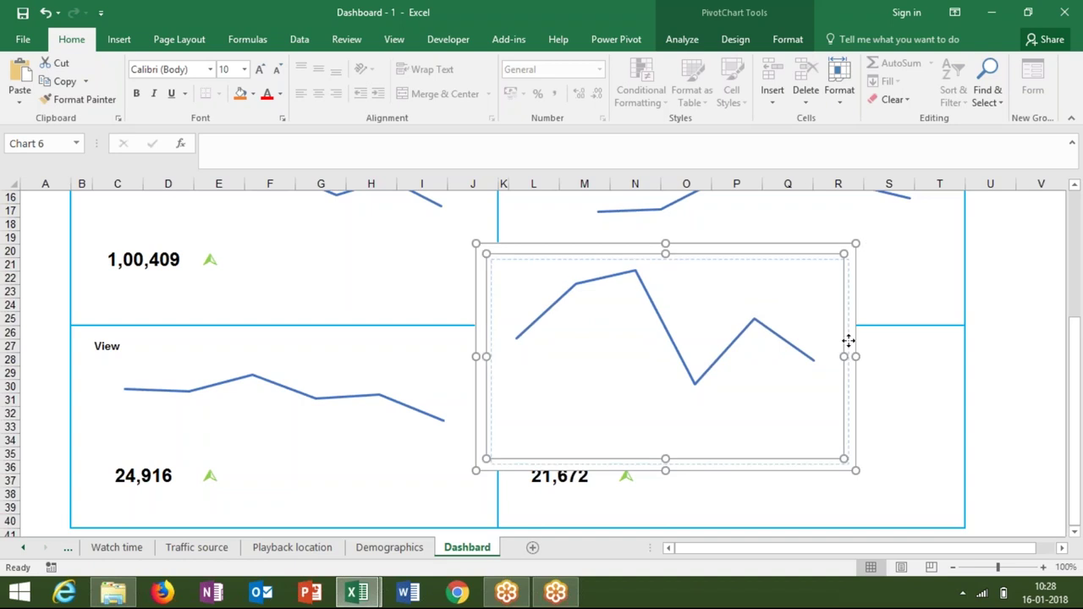
pyautogui.click(808, 277)
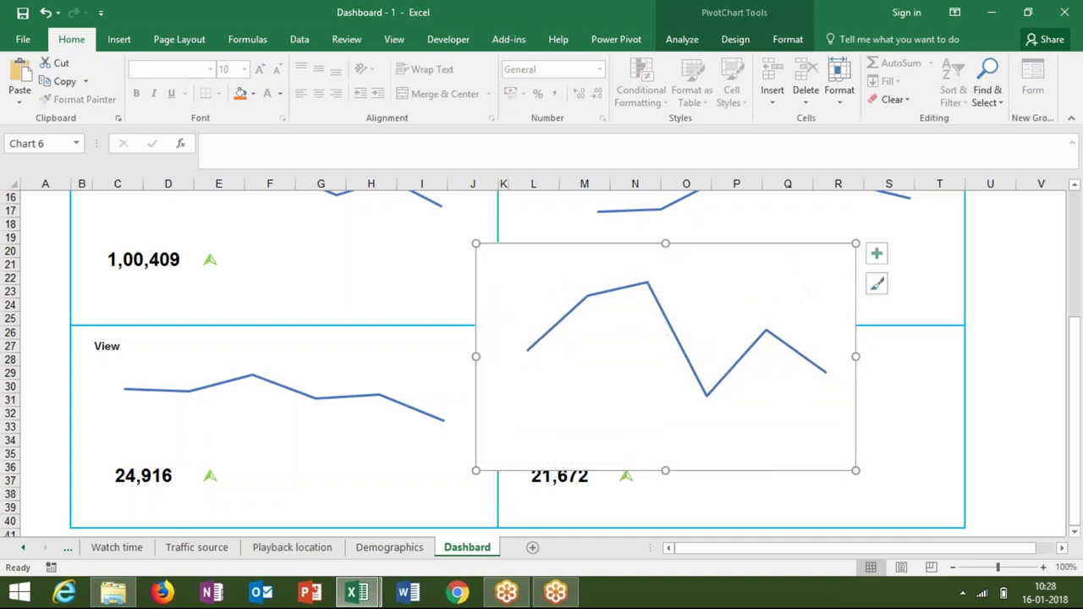
pyautogui.moveTo(811, 279)
pyautogui.mouseDown()
pyautogui.moveTo(838, 352)
pyautogui.moveTo(817, 336)
pyautogui.mouseUp()
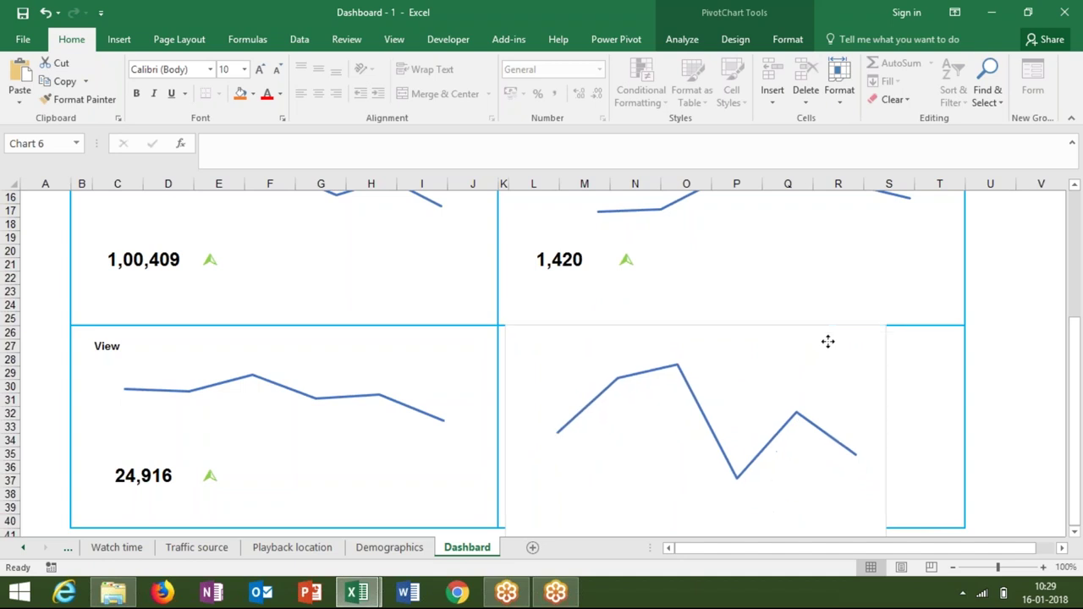
pyautogui.moveTo(883, 440); pyautogui.dragTo(1019, 440)
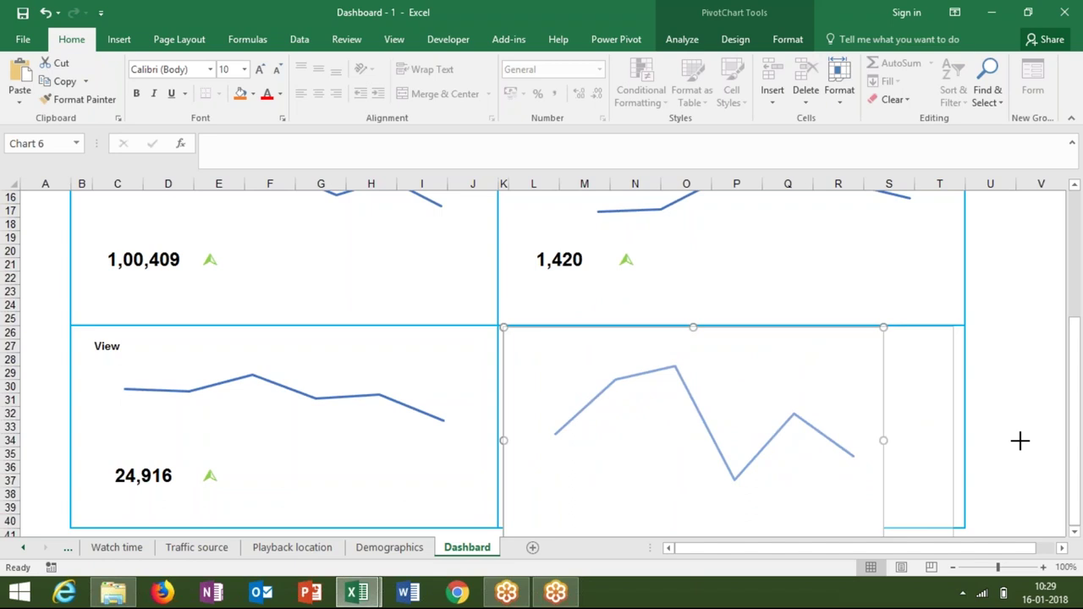
pyautogui.moveTo(1019, 440); pyautogui.dragTo(961, 440)
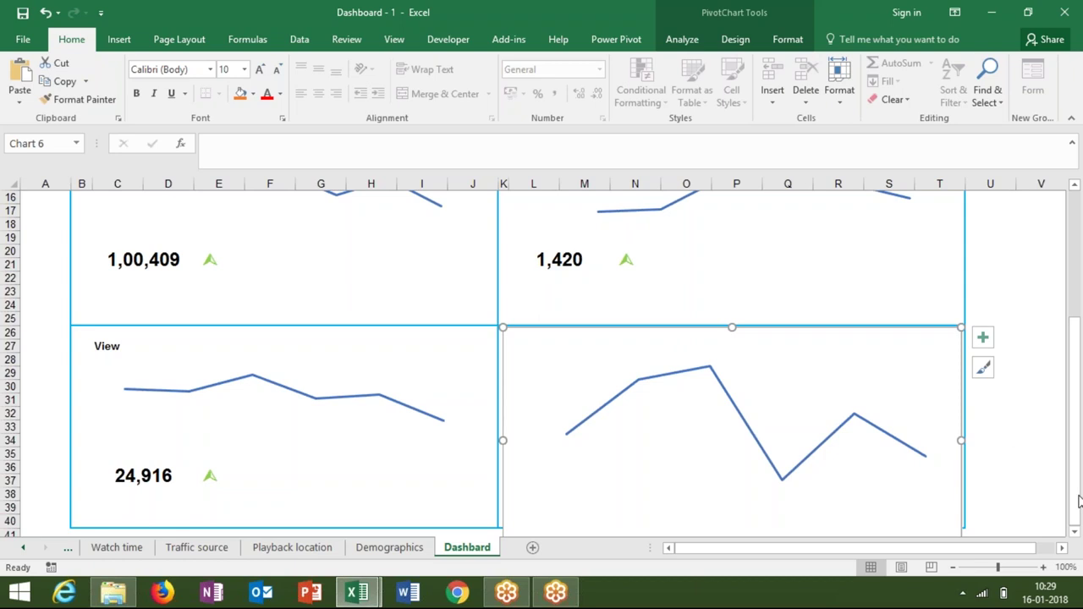
# Shrink the chart's height so it fits within the Earning panel.
pyautogui.click(1075, 532)
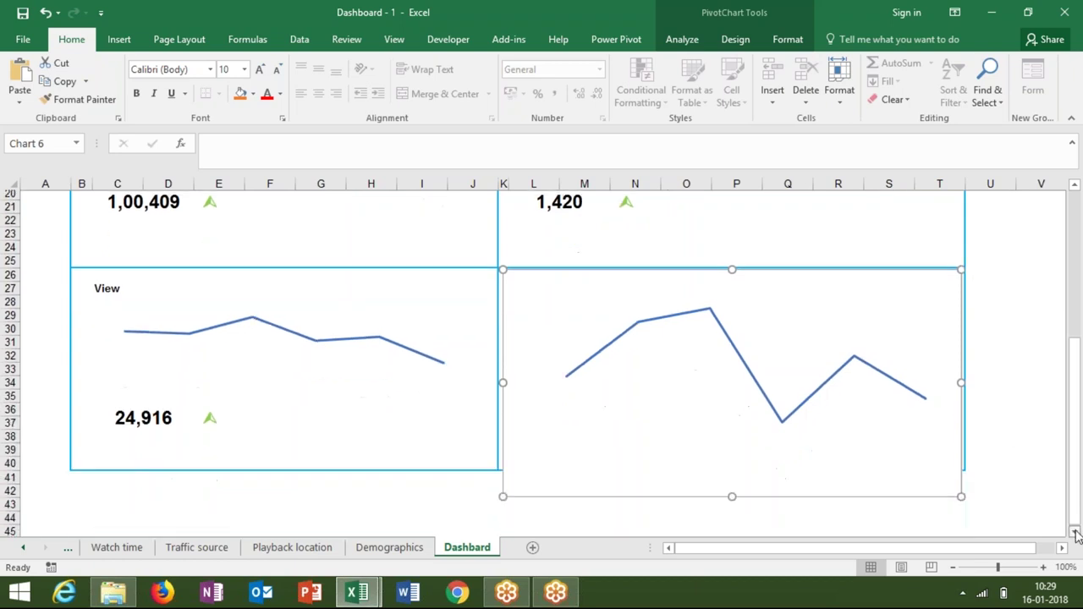
pyautogui.moveTo(732, 487); pyautogui.dragTo(731, 456)
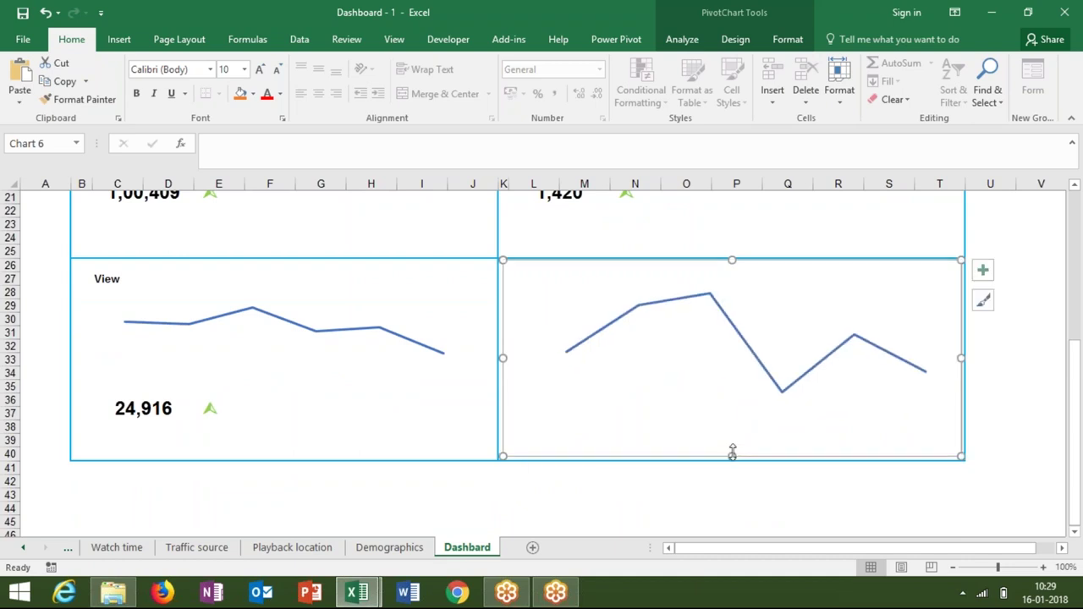
pyautogui.rightClick(699, 413)
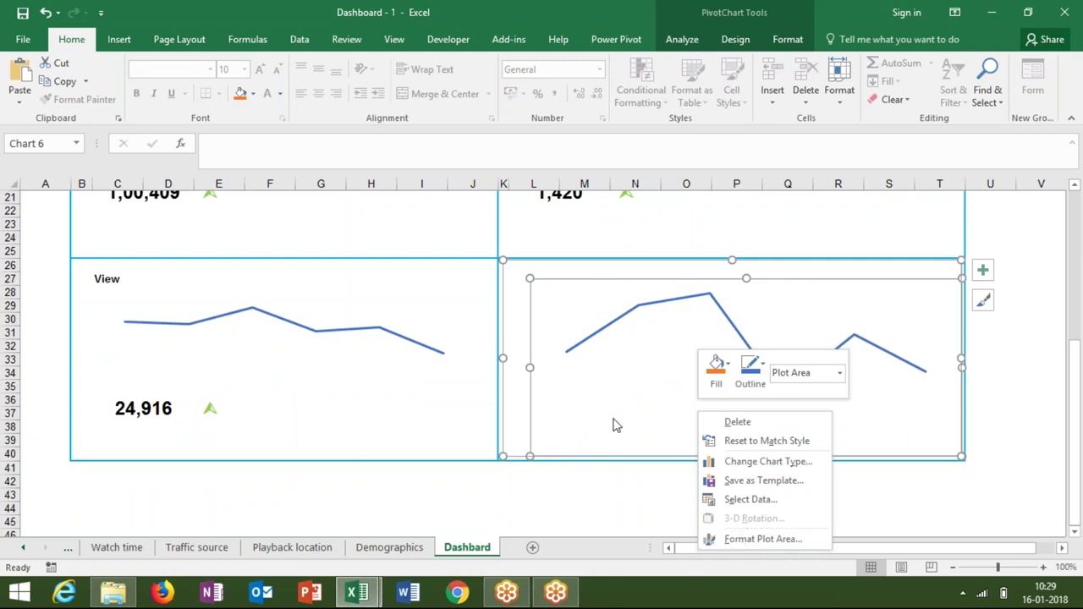
pyautogui.press('Escape')
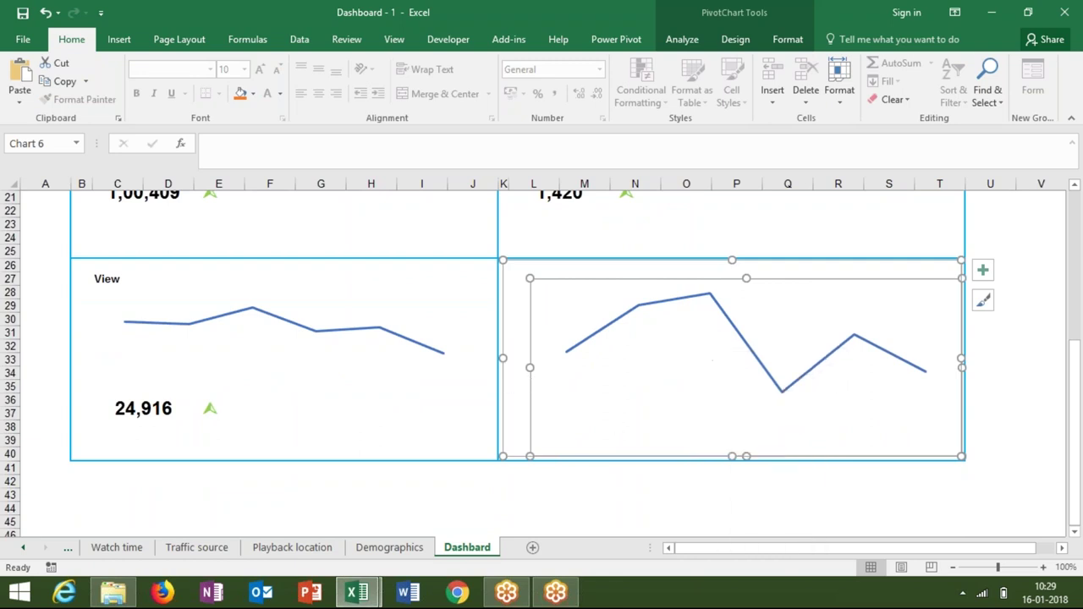
pyautogui.press('Escape')
pyautogui.hotkey('shift', 'F10')
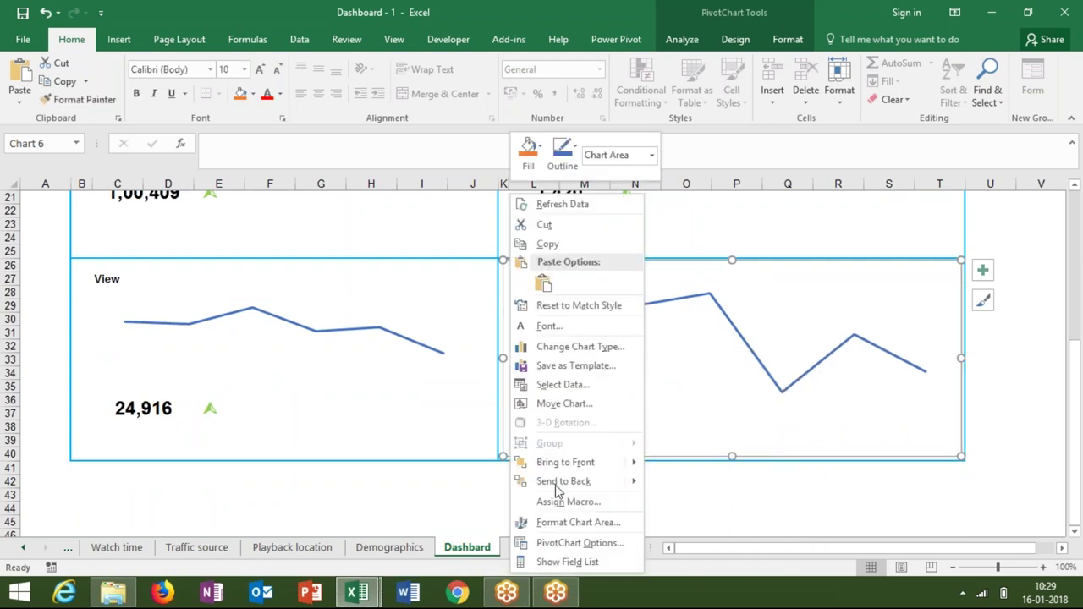
# Set the chart area to No fill and No line border.
pyautogui.click(565, 523)
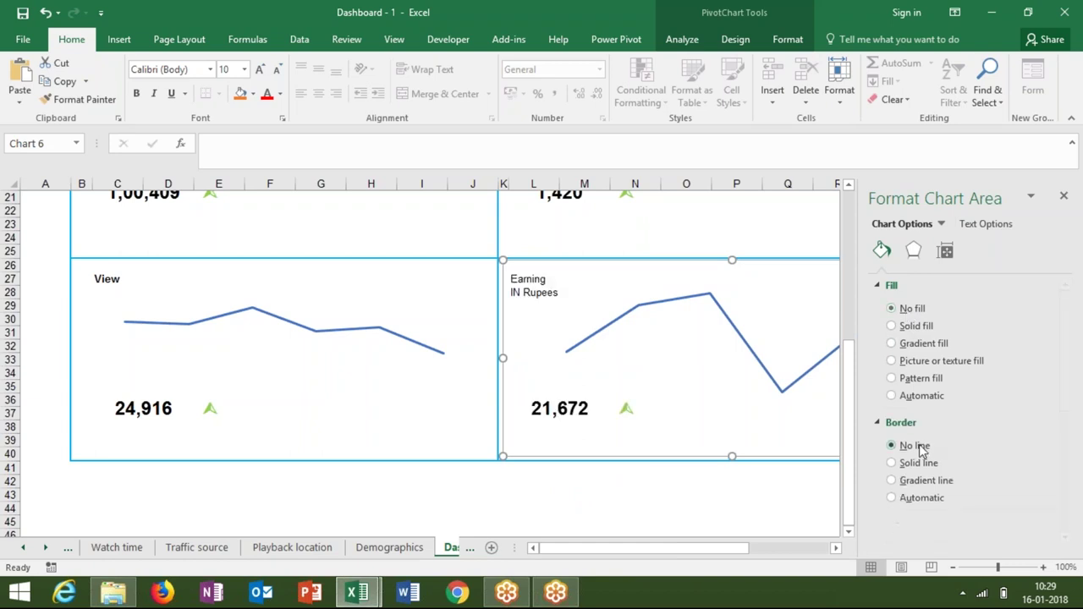
pyautogui.click(756, 488)
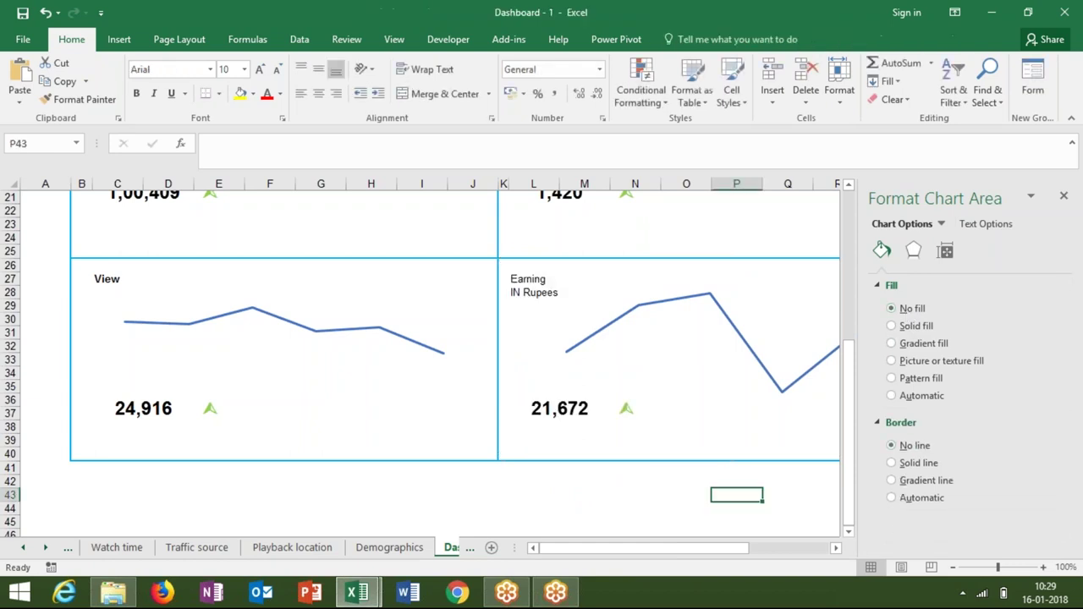
pyautogui.click(1063, 197)
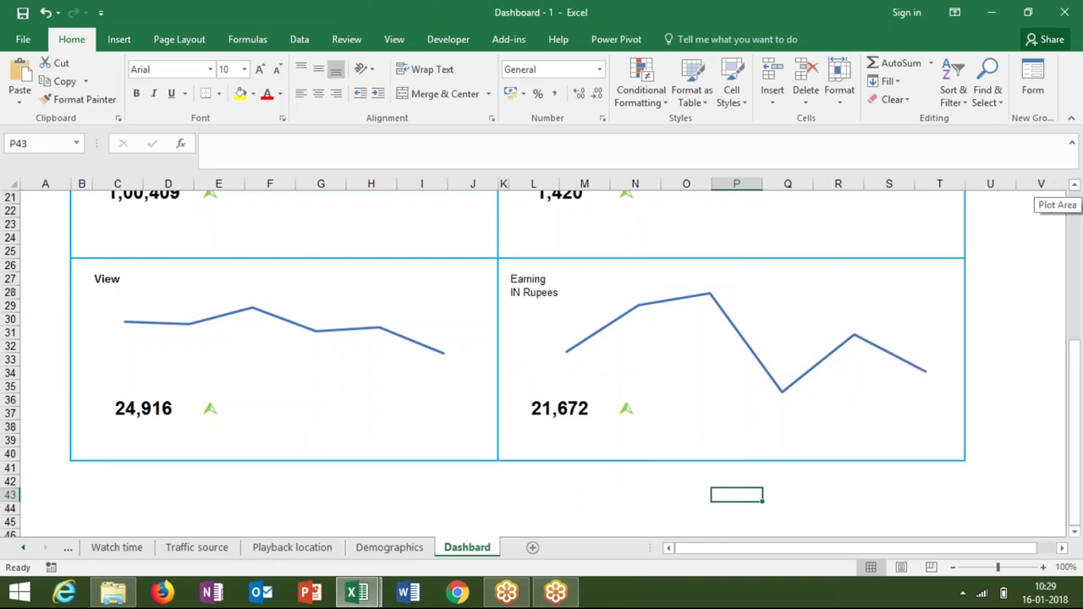
# Move the selection below the panels and switch to the Watch time data sheet.
pyautogui.press('Down')
pyautogui.press('Down')
pyautogui.press('Down')
pyautogui.press('Down')
pyautogui.press('Down')
pyautogui.press('Left')
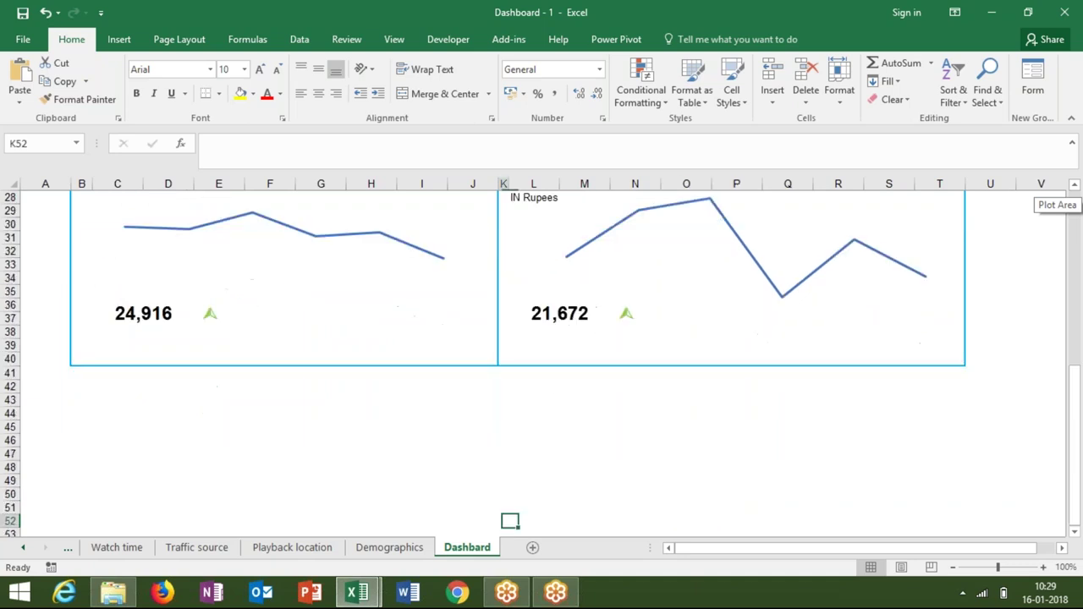
pyautogui.press('Left')
pyautogui.press('Left')
pyautogui.press('Left')
pyautogui.click(133, 551)
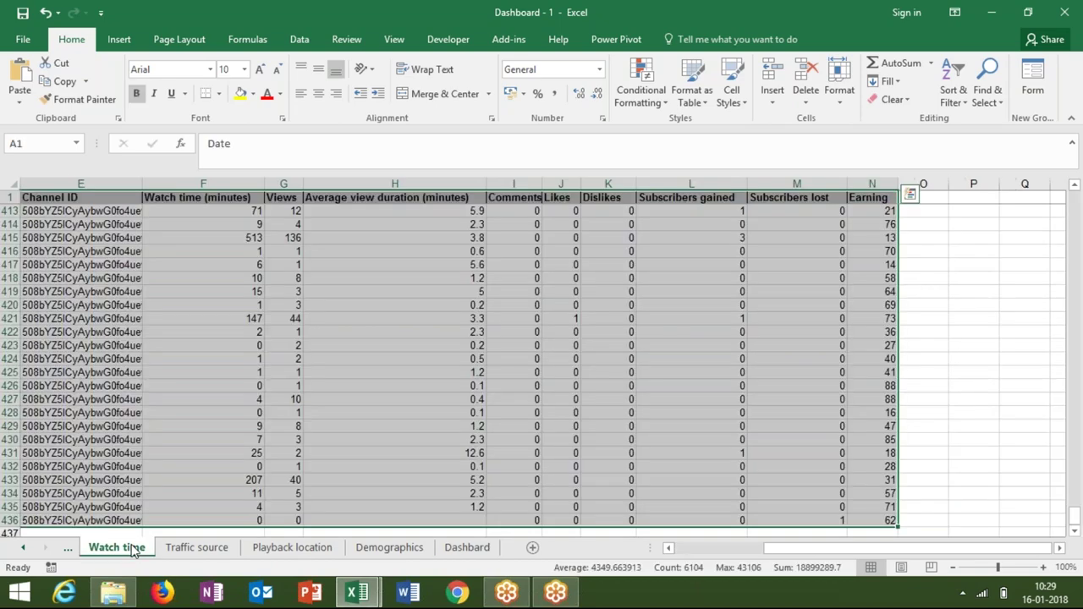
pyautogui.hotkey('ctrl', 'Home')
pyautogui.press('Right')
pyautogui.press('Right')
pyautogui.press('Right')
pyautogui.press('Right')
pyautogui.press('Right')
pyautogui.press('Right')
pyautogui.press('Right')
pyautogui.press('Right')
pyautogui.press('Right')
pyautogui.press('Right')
pyautogui.press('Left')
pyautogui.press('Left')
pyautogui.press('Left')
pyautogui.press('Left')
pyautogui.press('Left')
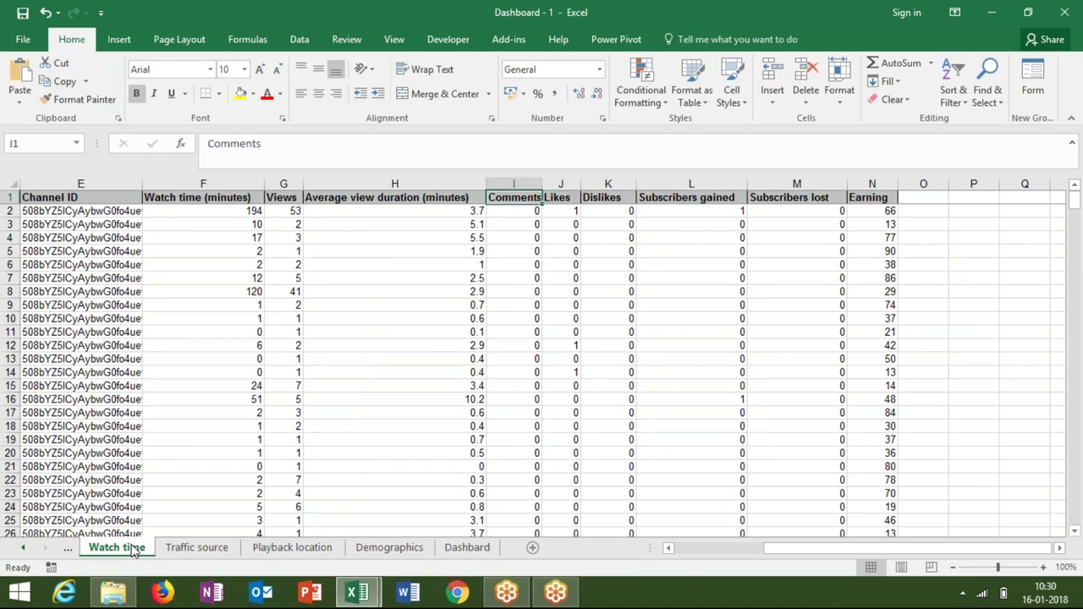
pyautogui.press('Down')
pyautogui.press('Right')
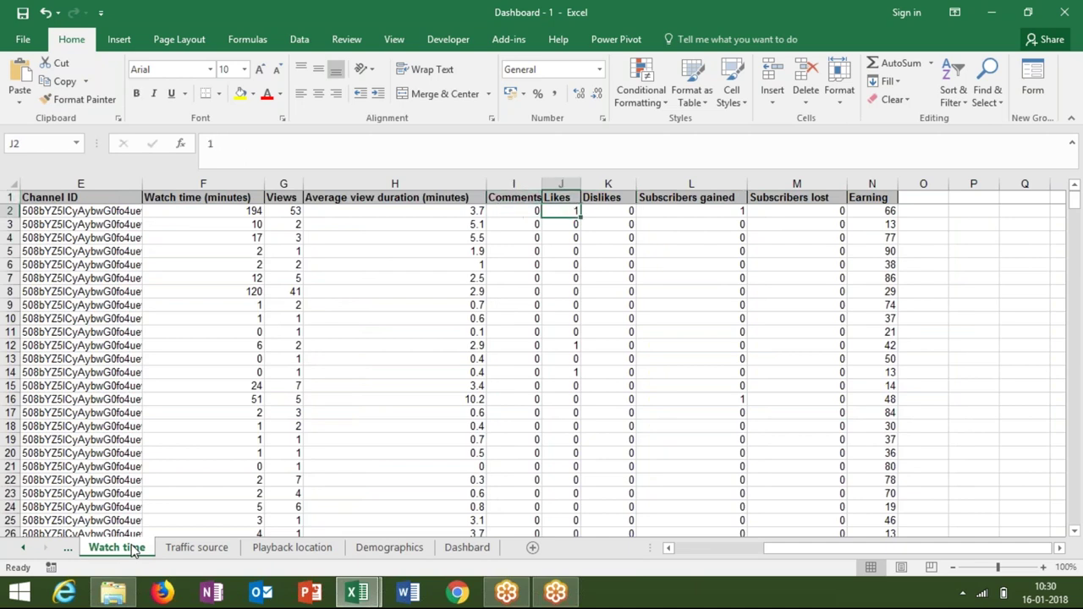
pyautogui.press('Right')
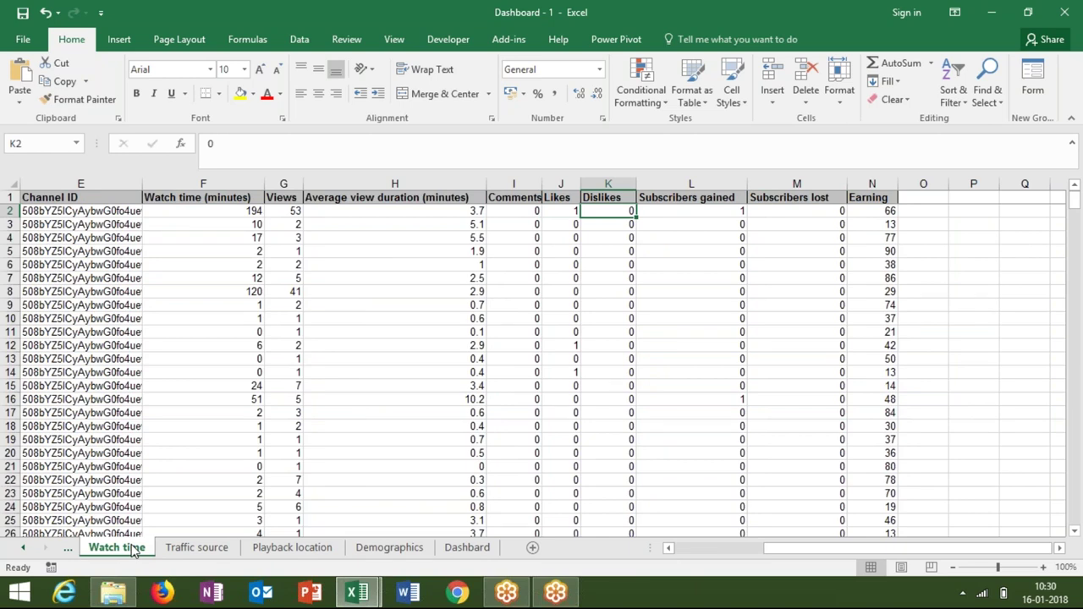
pyautogui.press('Right')
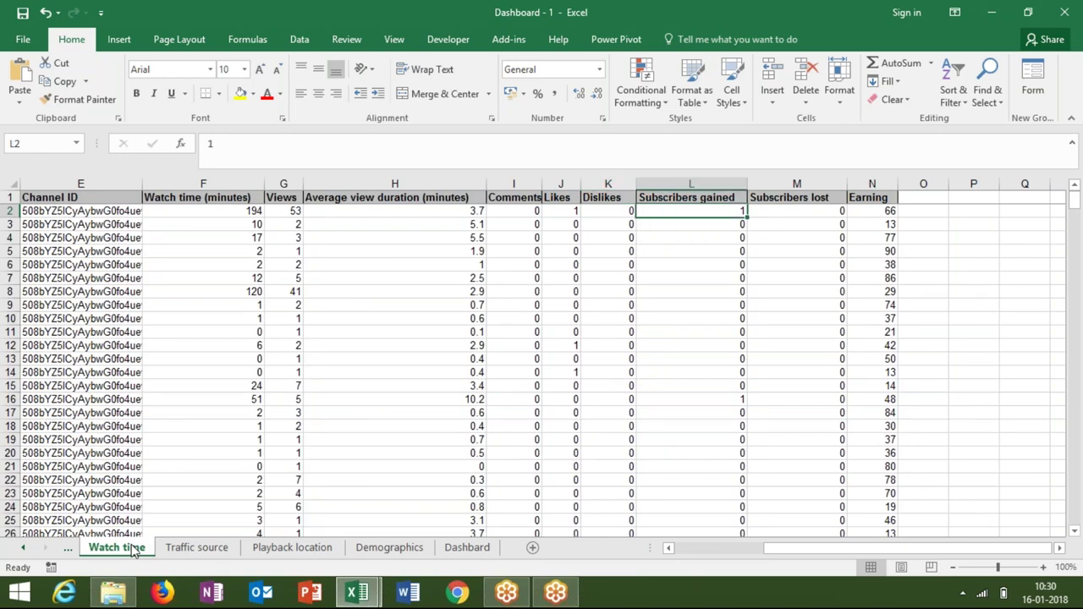
pyautogui.press('Right')
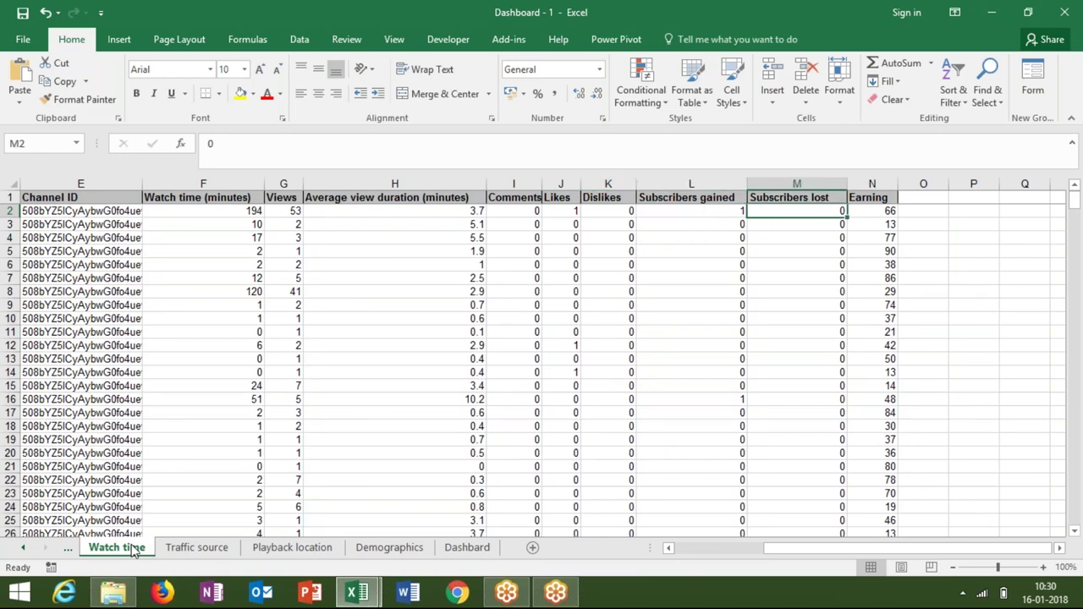
pyautogui.click(466, 550)
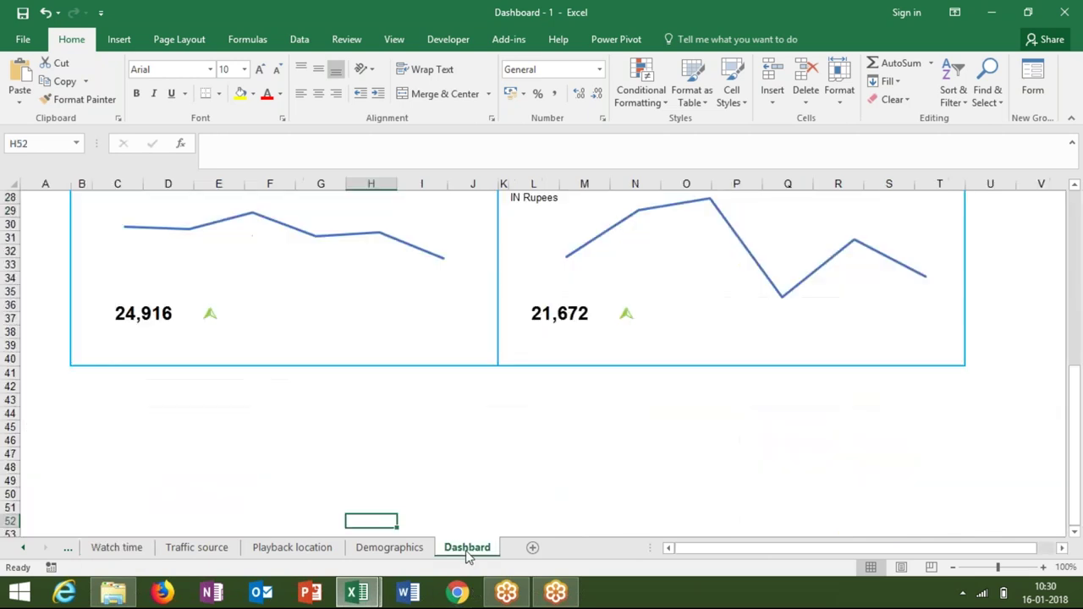
# Give the range B42:T48 a thick light-blue outline border.
pyautogui.click(88, 385)
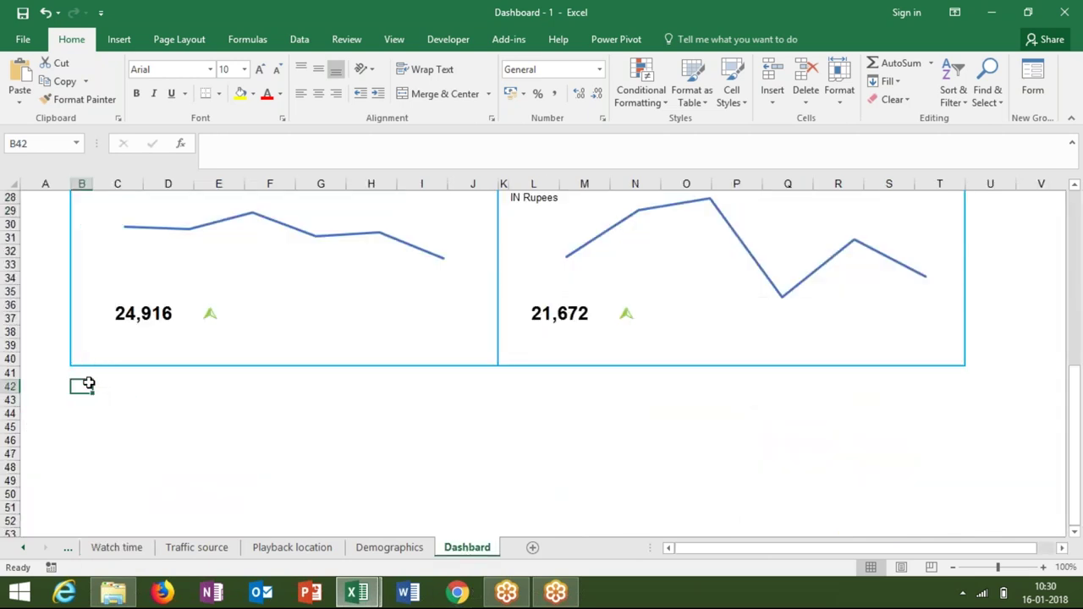
pyautogui.hotkey('shift', 'Right')
pyautogui.hotkey('shift', 'Right')
pyautogui.hotkey('shift', 'Right')
pyautogui.hotkey('shift', 'Right')
pyautogui.hotkey('shift', 'Right')
pyautogui.hotkey('shift', 'Right')
pyautogui.hotkey('shift', 'Right')
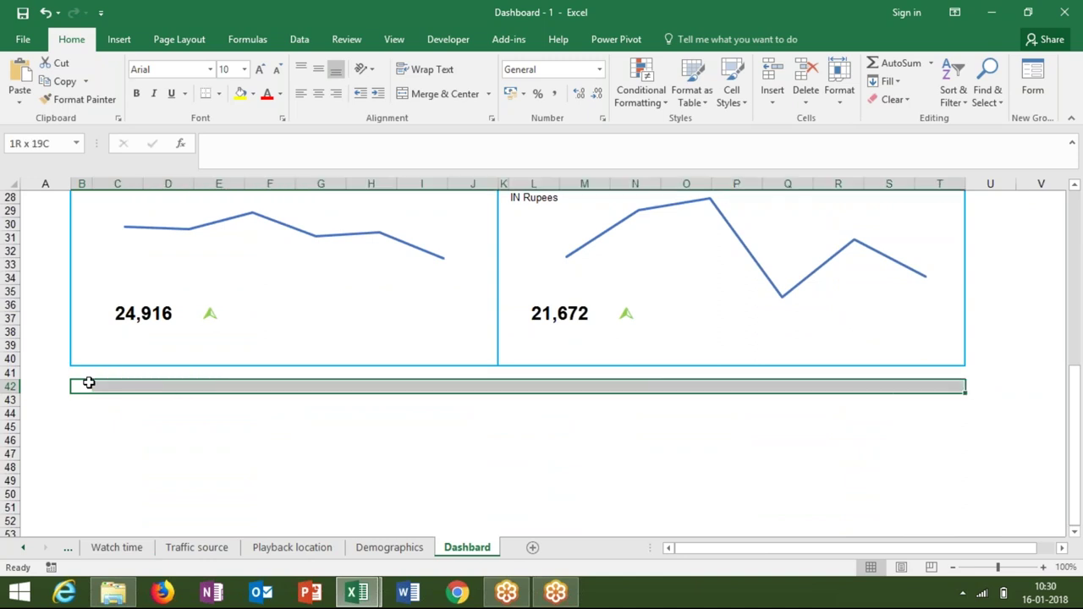
pyautogui.hotkey('shift', 'Down')
pyautogui.hotkey('shift', 'Down')
pyautogui.hotkey('shift', 'Down')
pyautogui.hotkey('shift', 'Down')
pyautogui.hotkey('shift', 'Down')
pyautogui.hotkey('shift', 'Down')
pyautogui.hotkey('shift', 'Down')
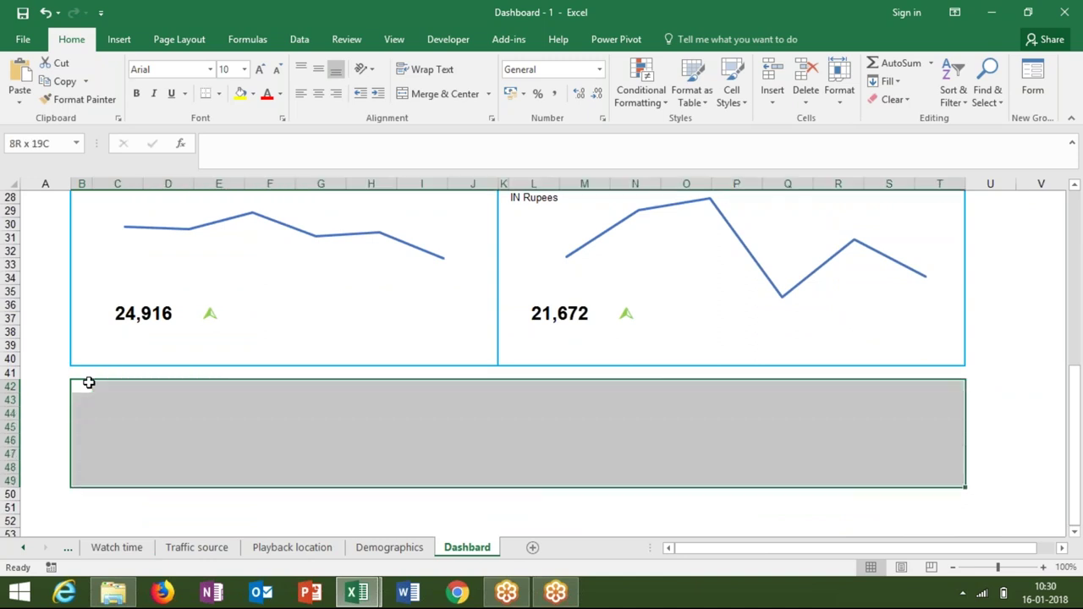
pyautogui.hotkey('shift', 'Up')
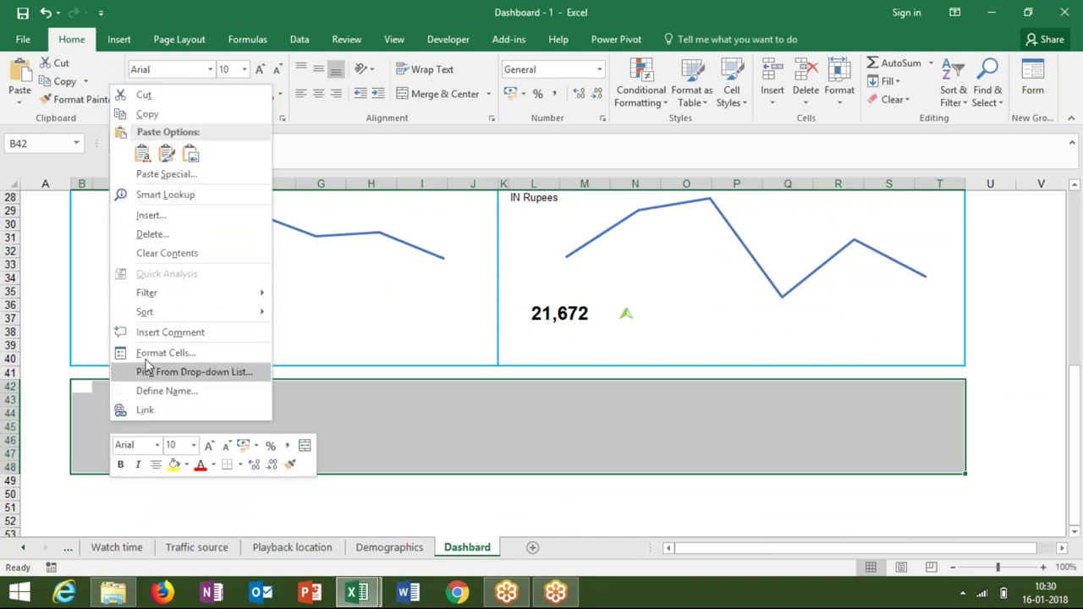
pyautogui.click(147, 362)
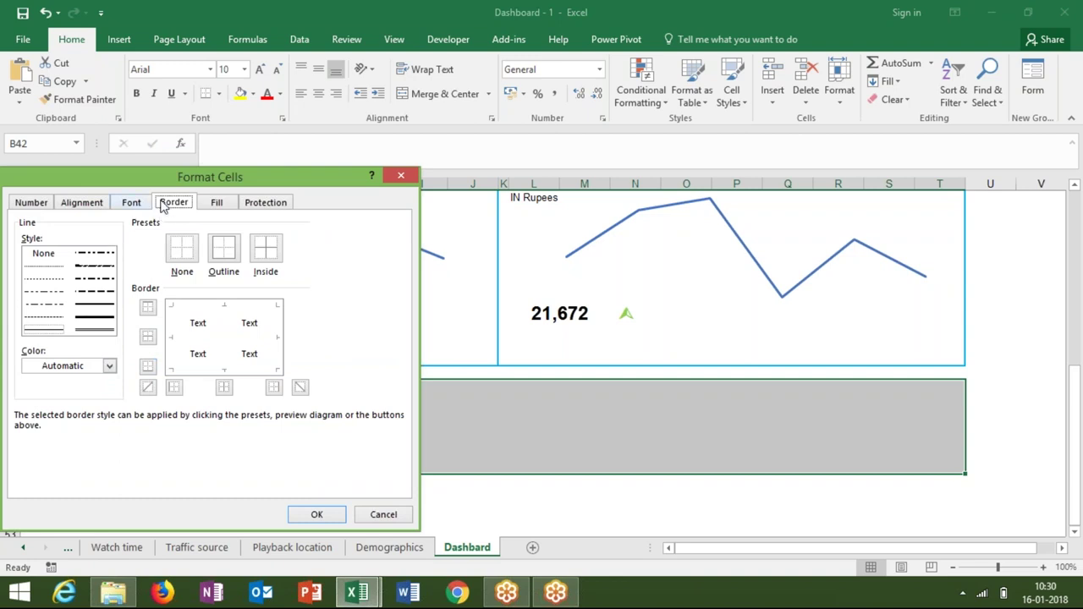
pyautogui.click(95, 372)
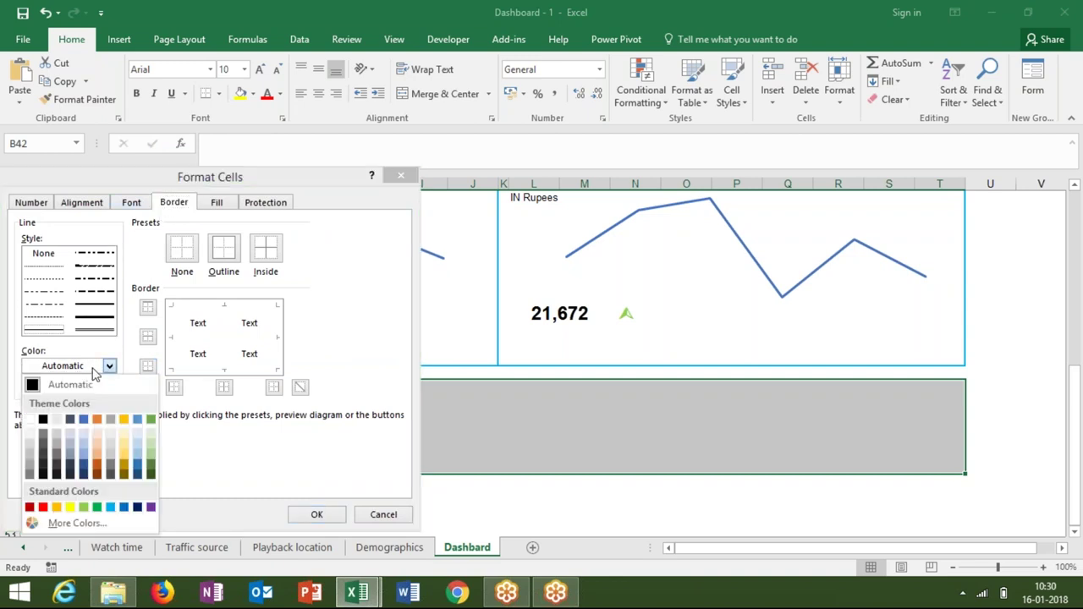
pyautogui.click(113, 510)
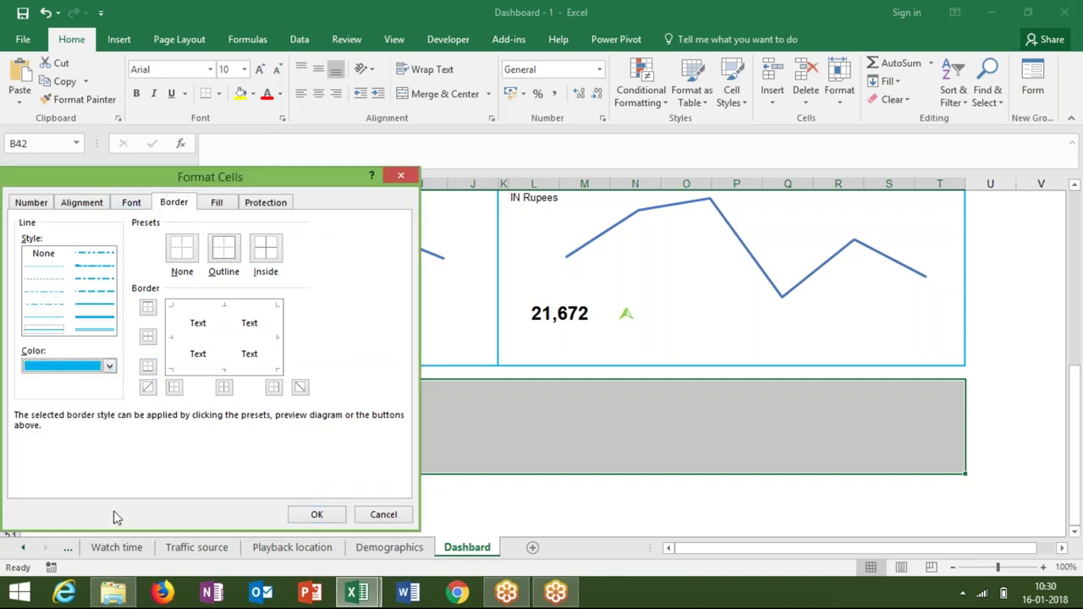
pyautogui.click(102, 310)
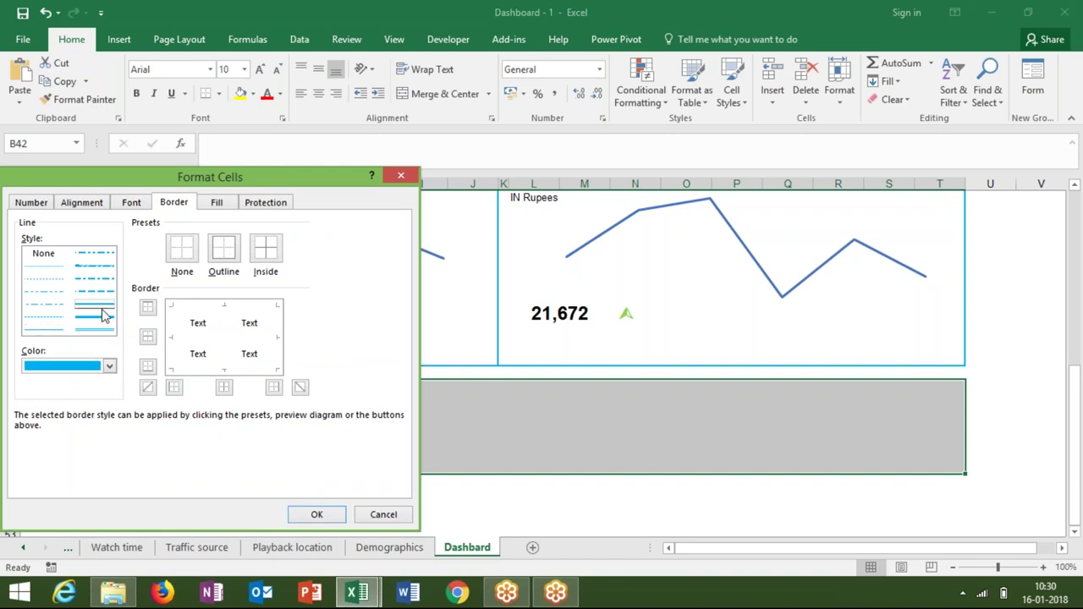
pyautogui.click(224, 248)
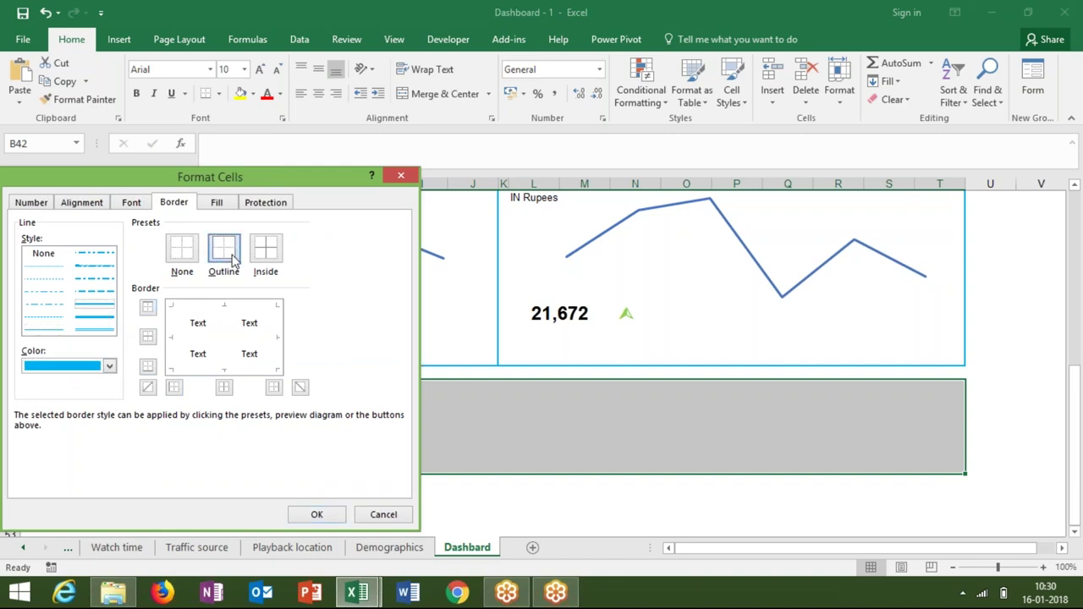
pyautogui.click(316, 514)
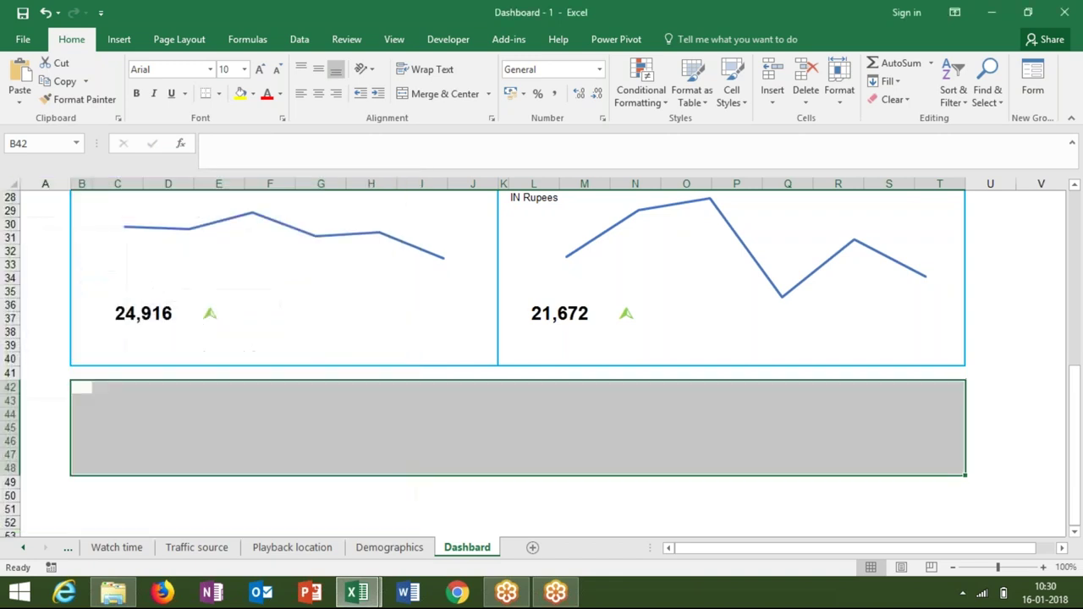
pyautogui.click(218, 440)
# Select the left portion of the new box on rows 42–48.
pyautogui.press('Left')
pyautogui.press('Left')
pyautogui.press('Left')
pyautogui.press('Up')
pyautogui.press('Up')
pyautogui.press('Up')
pyautogui.press('Up')
pyautogui.moveTo(81, 387)
pyautogui.mouseDown()
pyautogui.moveTo(167, 386)
pyautogui.moveTo(168, 467)
pyautogui.mouseUp()
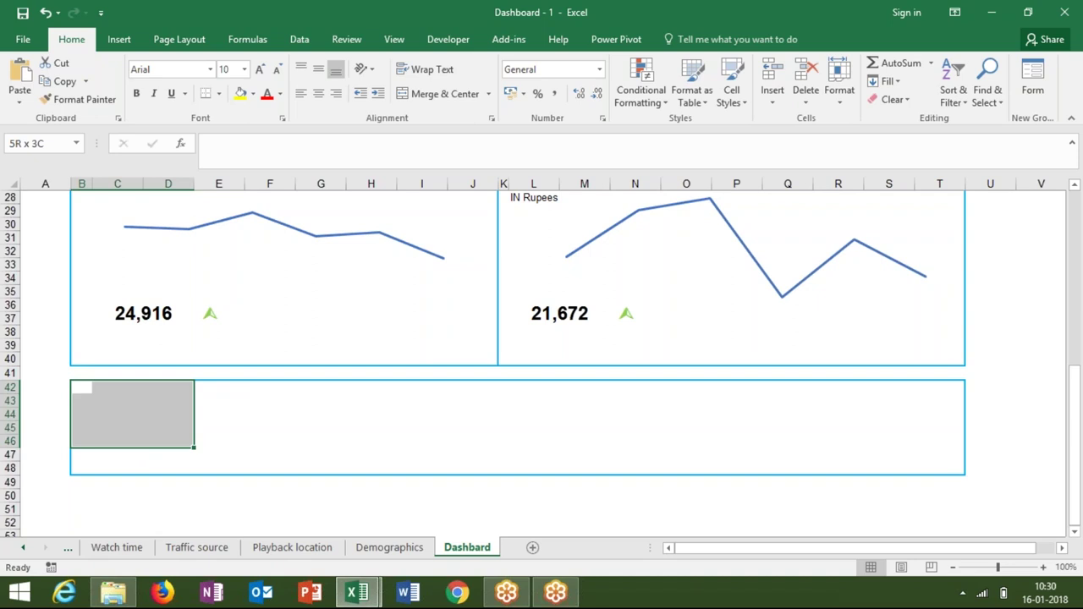
# Add a right-edge divider border to the selected left part of the box.
pyautogui.rightClick(179, 449)
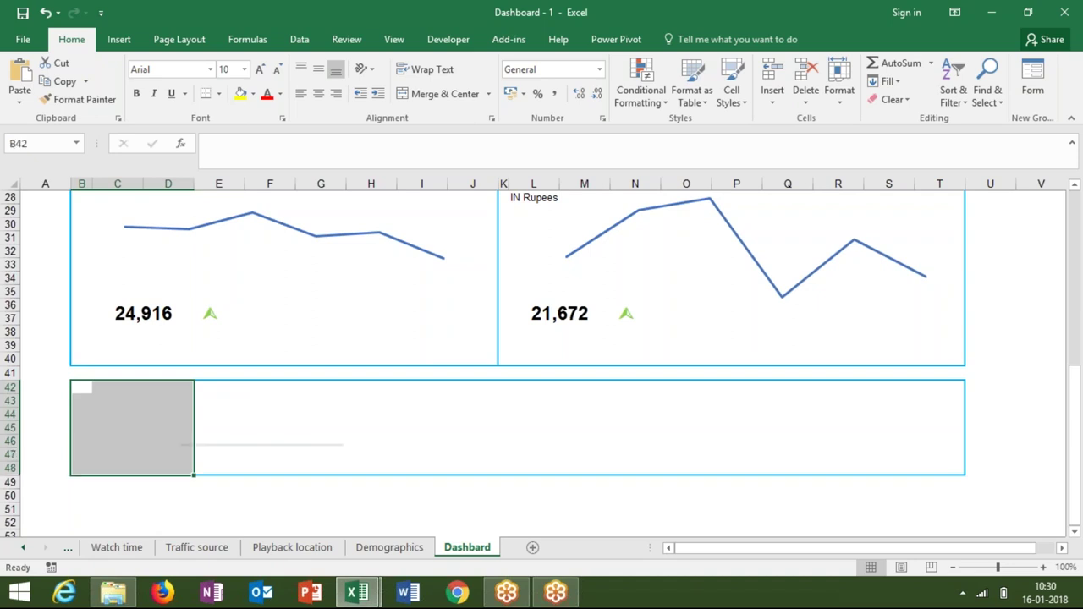
pyautogui.click(229, 378)
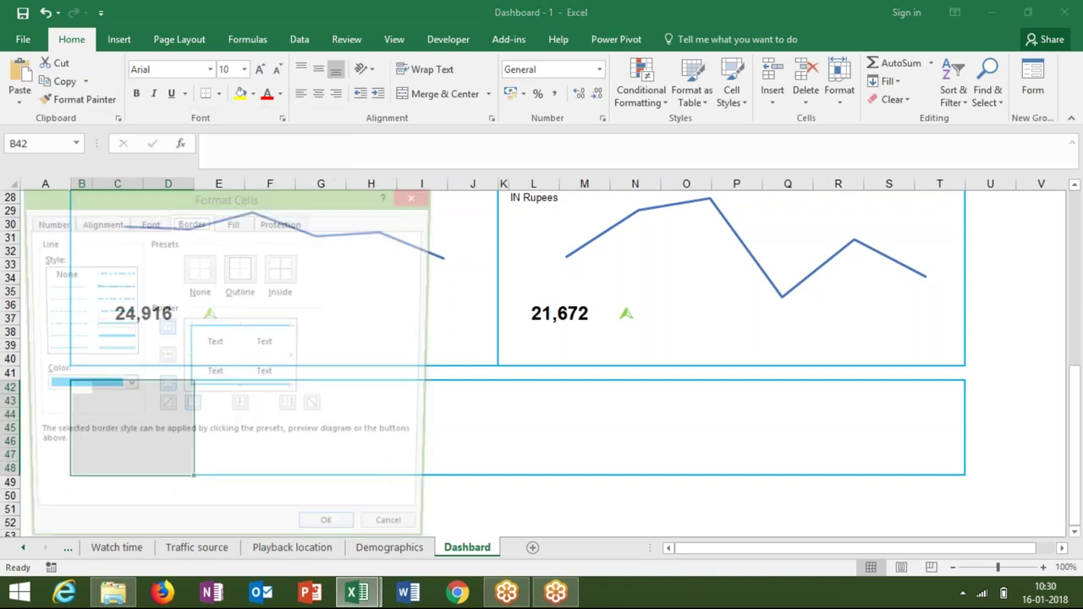
pyautogui.click(291, 408)
pyautogui.click(354, 535)
pyautogui.click(320, 452)
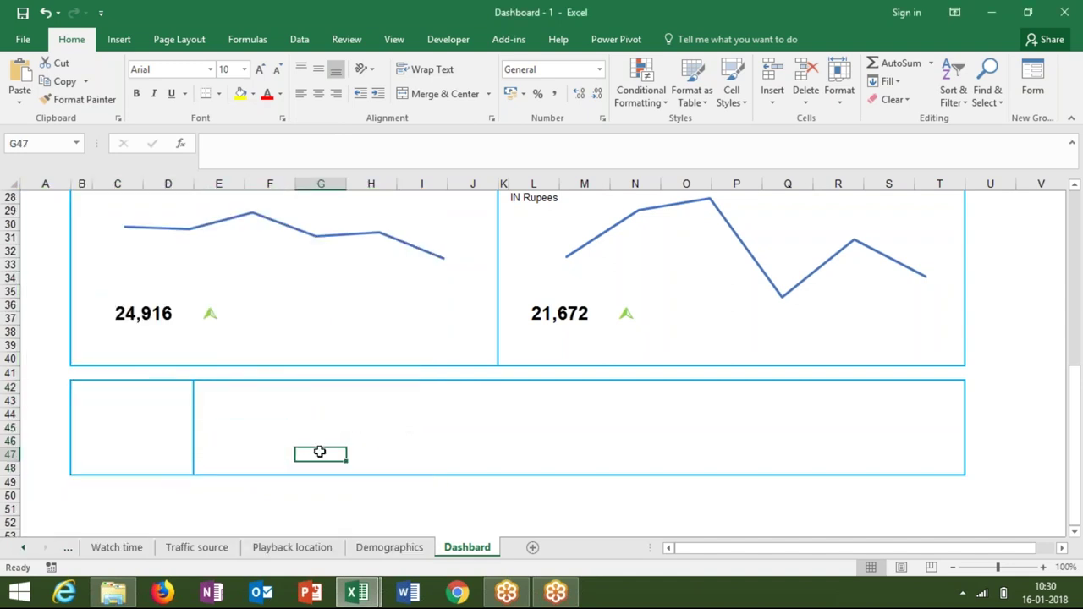
# Select a middle range on rows 42–48 and give it a right border too.
pyautogui.click(210, 387)
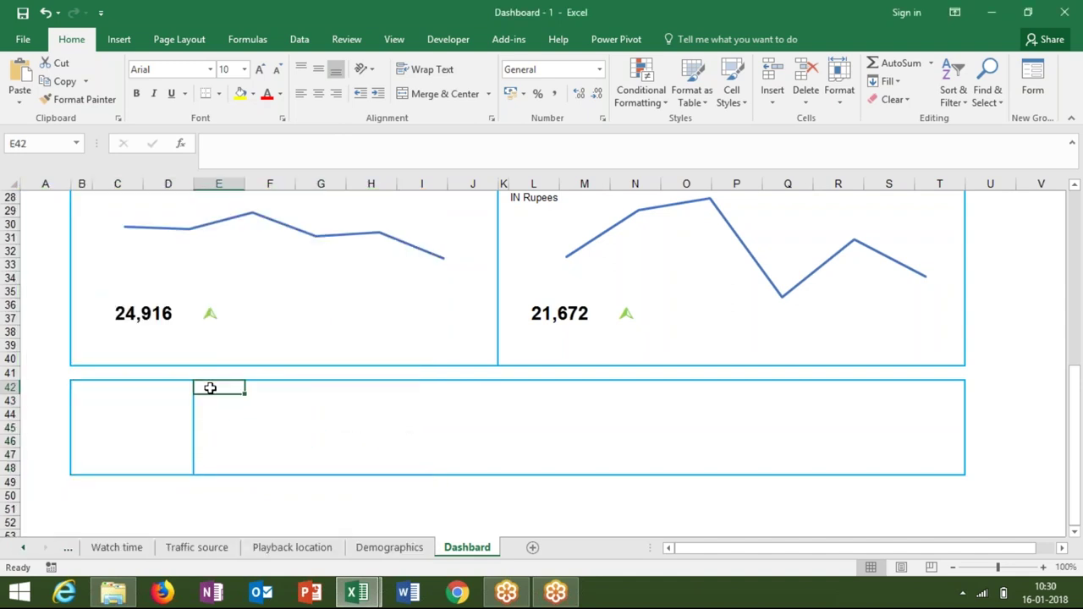
pyautogui.hotkey('shift', 'Right')
pyautogui.hotkey('shift', 'Right')
pyautogui.hotkey('shift', 'Left')
pyautogui.hotkey('shift', 'Down')
pyautogui.hotkey('shift', 'Down')
pyautogui.hotkey('shift', 'Down')
pyautogui.hotkey('shift', 'Down')
pyautogui.hotkey('shift', 'Down')
pyautogui.hotkey('shift', 'Down')
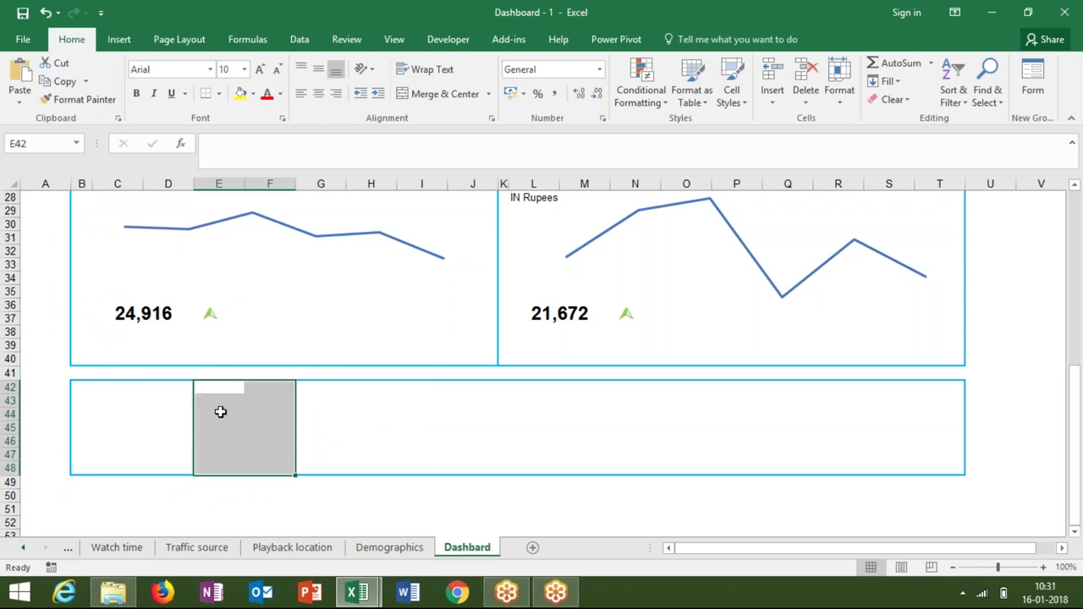
pyautogui.hotkey('shift', 'Down')
pyautogui.hotkey('shift', 'Up')
pyautogui.hotkey('shift', 'Right')
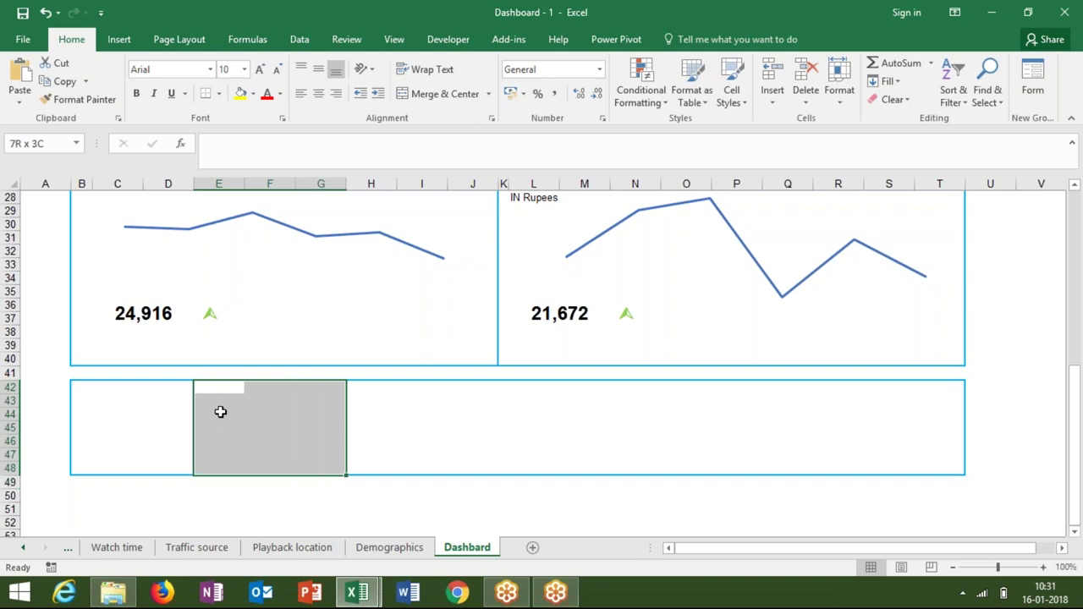
pyautogui.hotkey('shift', 'Left')
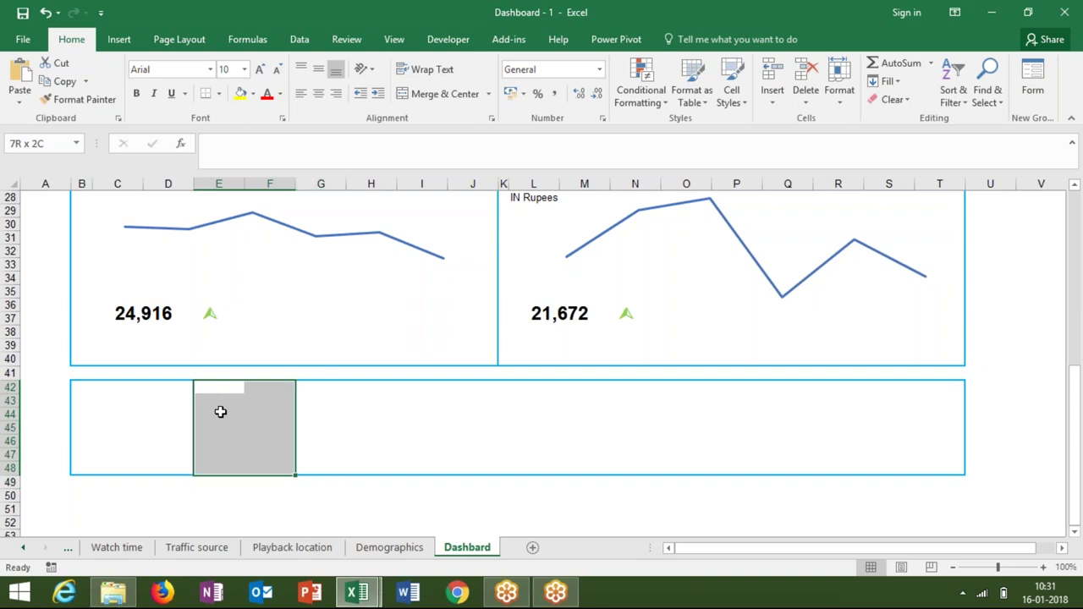
pyautogui.rightClick(229, 412)
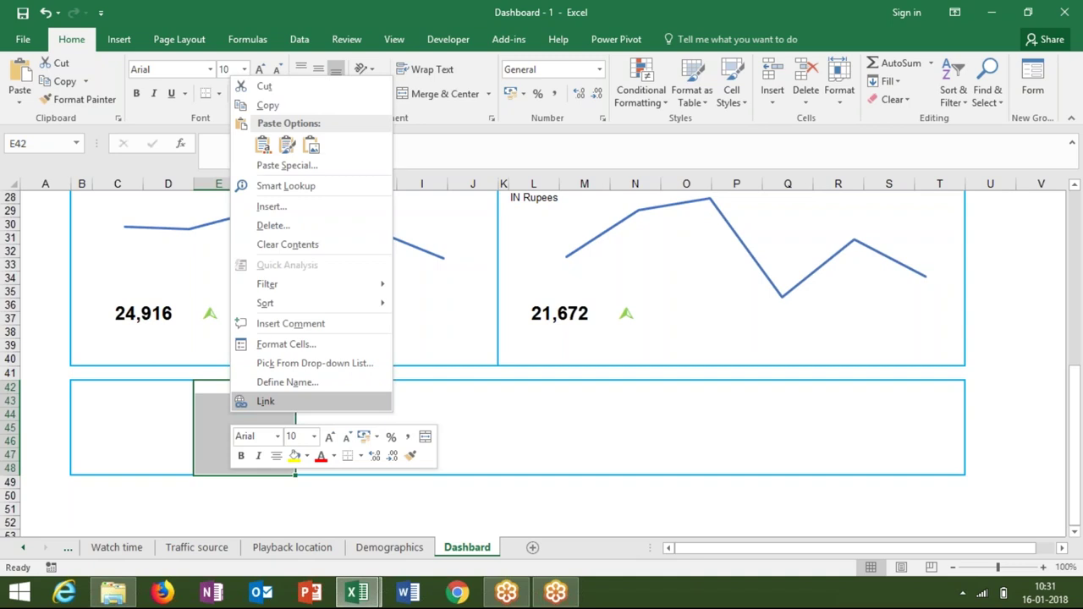
pyautogui.click(267, 346)
pyautogui.click(332, 325)
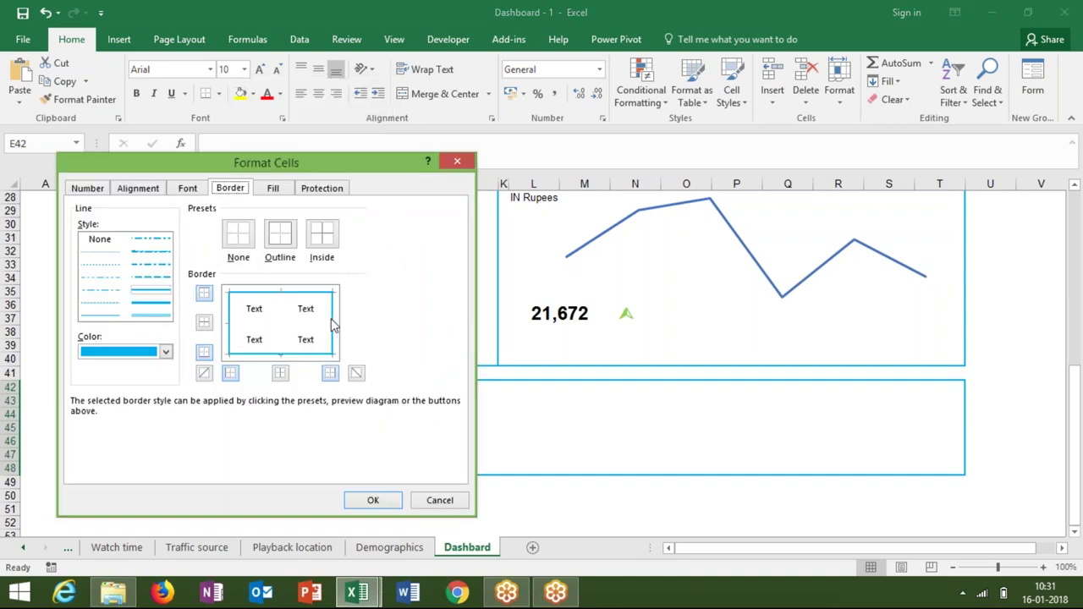
pyautogui.click(369, 501)
pyautogui.click(370, 497)
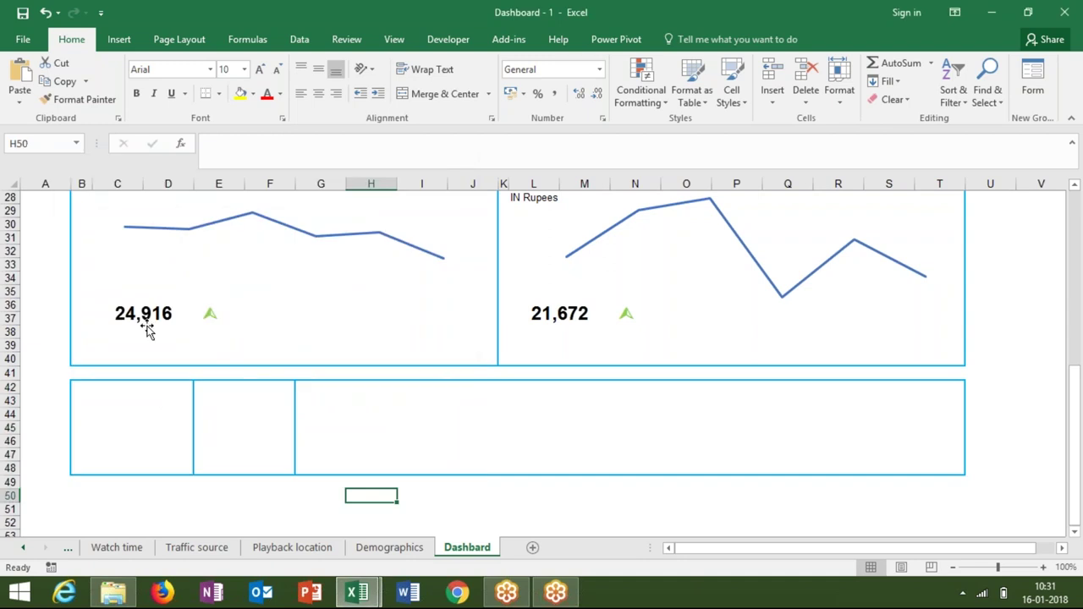
pyautogui.click(140, 339)
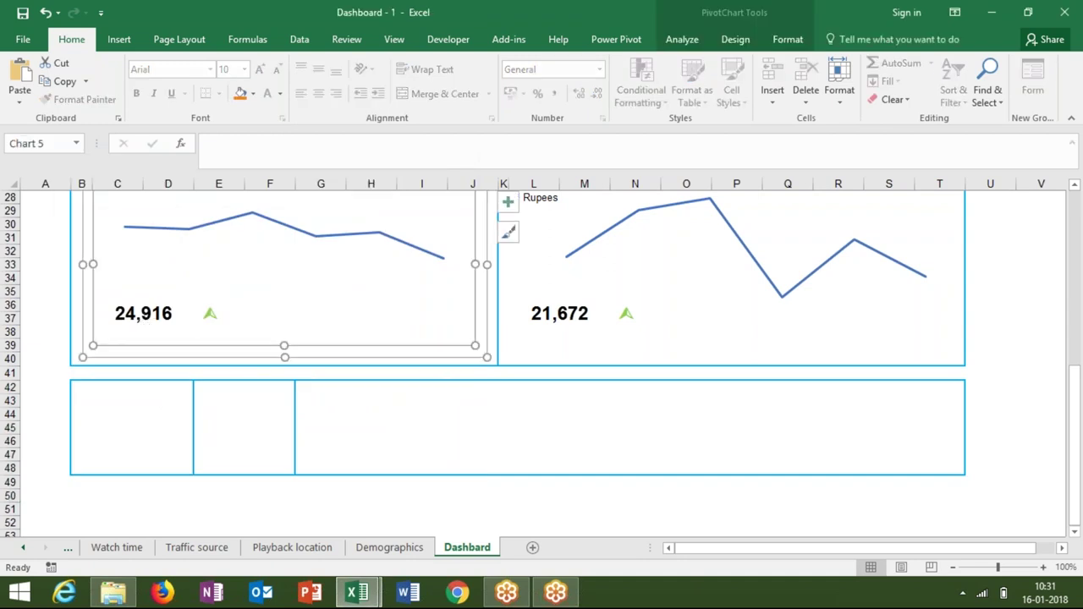
pyautogui.click(127, 373)
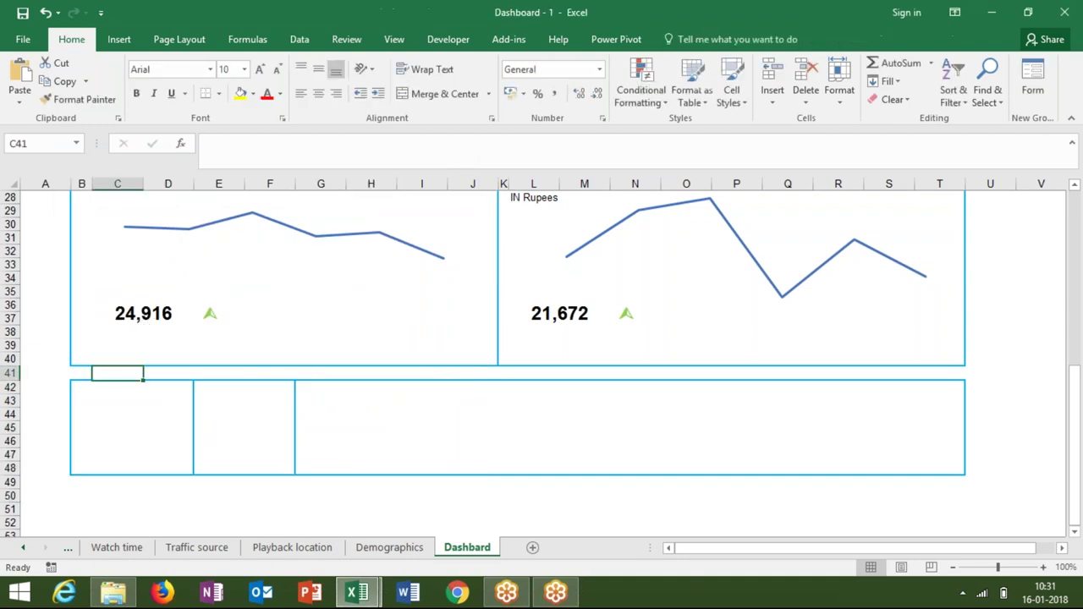
pyautogui.write('11')
pyautogui.press('Escape')
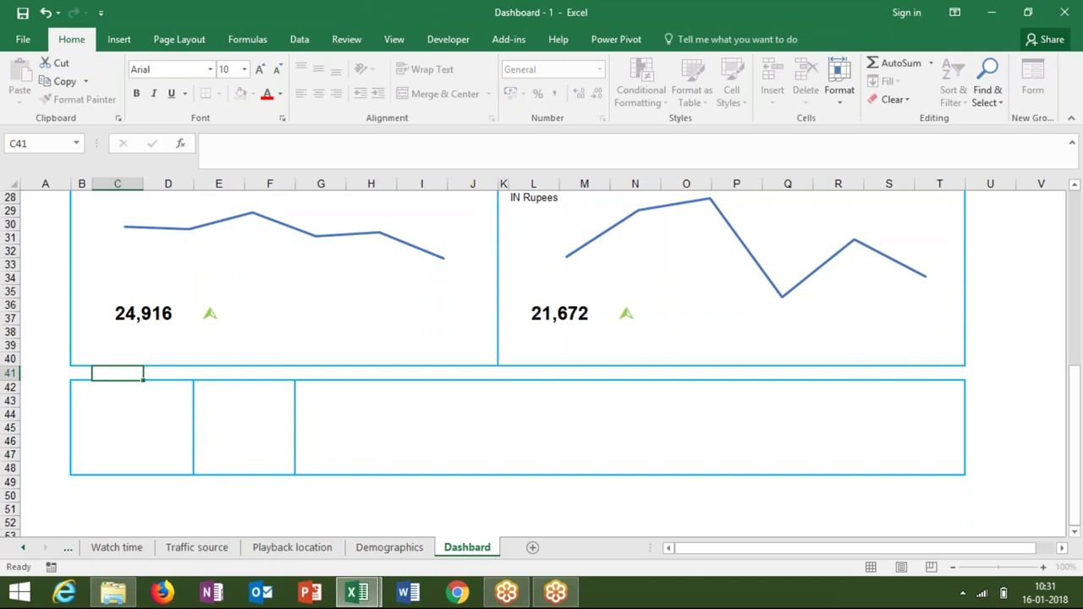
pyautogui.press('Up')
pyautogui.press('Up')
pyautogui.press('Up')
pyautogui.press('Up')
pyautogui.hotkey('shift', 'Right')
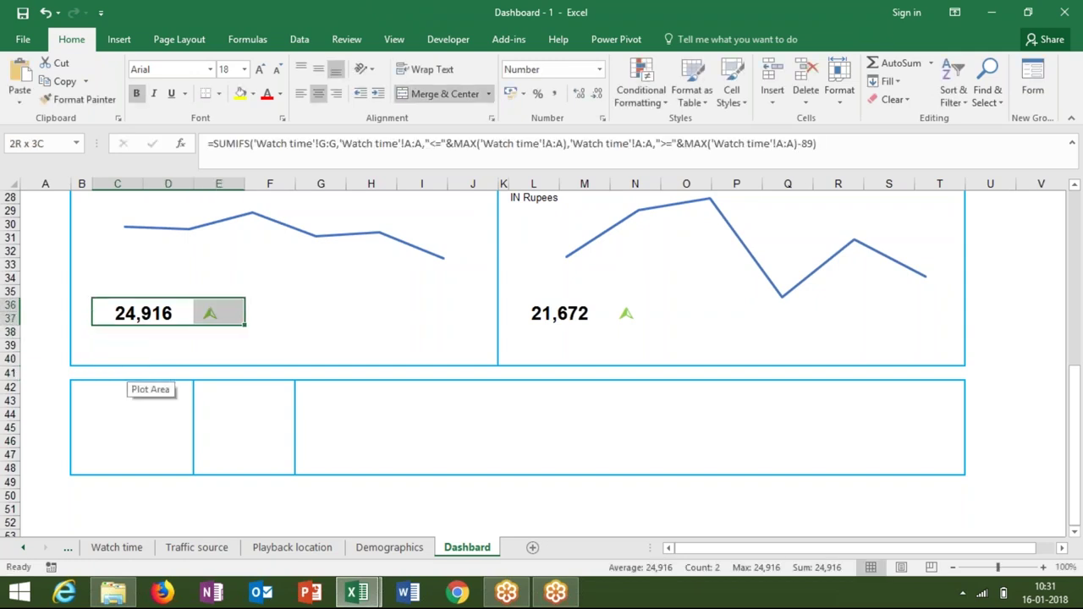
pyautogui.hotkey('ctrl', 'c')
pyautogui.press('Down')
pyautogui.press('Down')
pyautogui.press('Down')
pyautogui.press('Down')
pyautogui.press('Down')
pyautogui.press('Up')
pyautogui.press('Up')
pyautogui.press('Up')
pyautogui.press('Up')
pyautogui.press('Up')
pyautogui.press('Down')
pyautogui.press('Down')
pyautogui.press('Down')
pyautogui.press('Down')
pyautogui.press('Down')
pyautogui.press('Down')
pyautogui.press('Down')
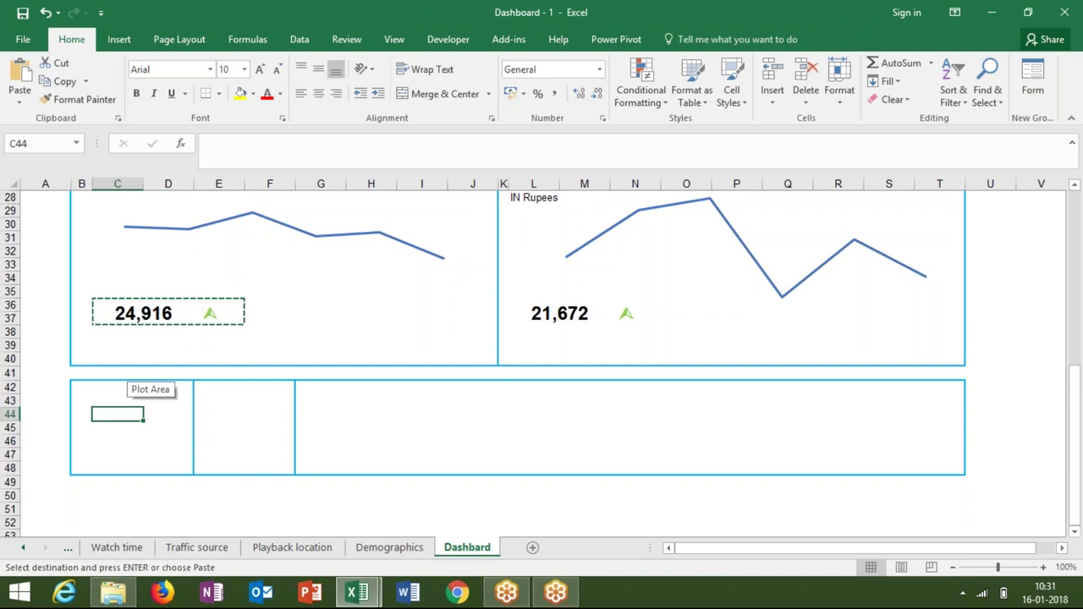
pyautogui.hotkey('ctrl', 'v')
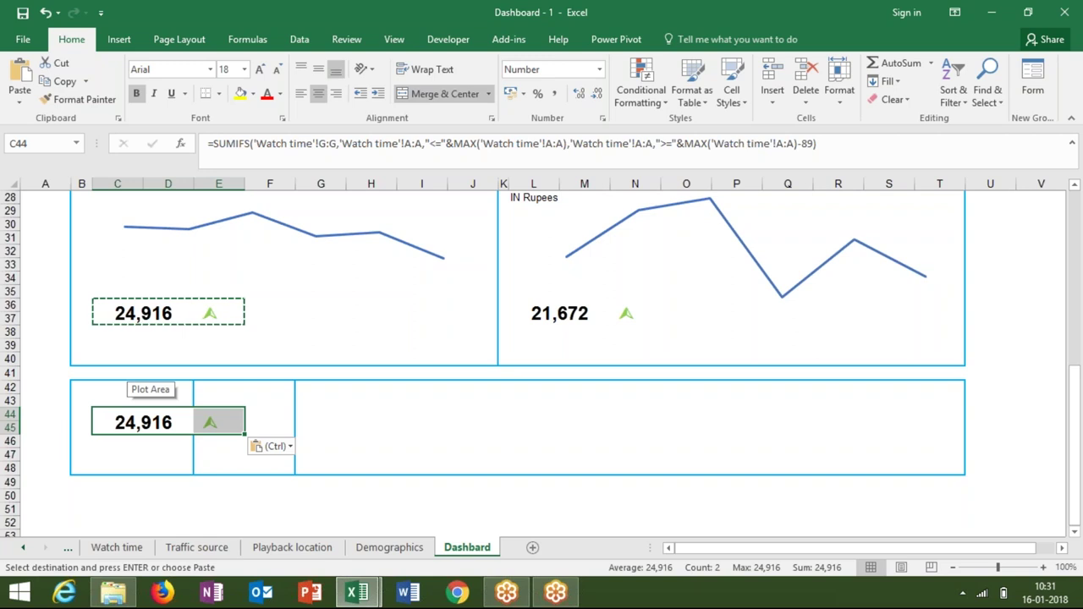
pyautogui.click(167, 454)
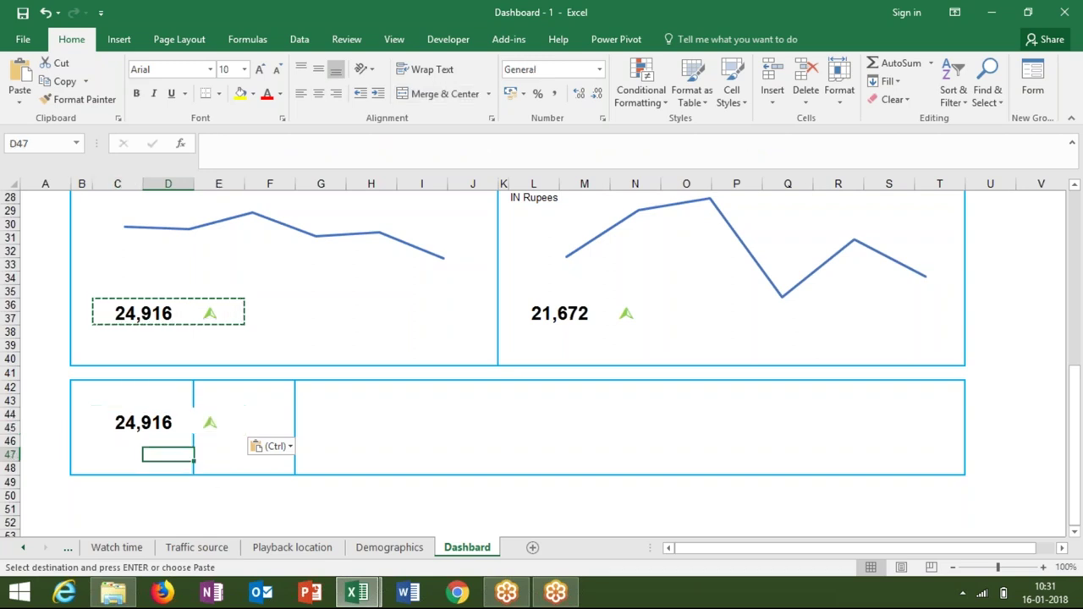
pyautogui.hotkey('ctrl', 'z')
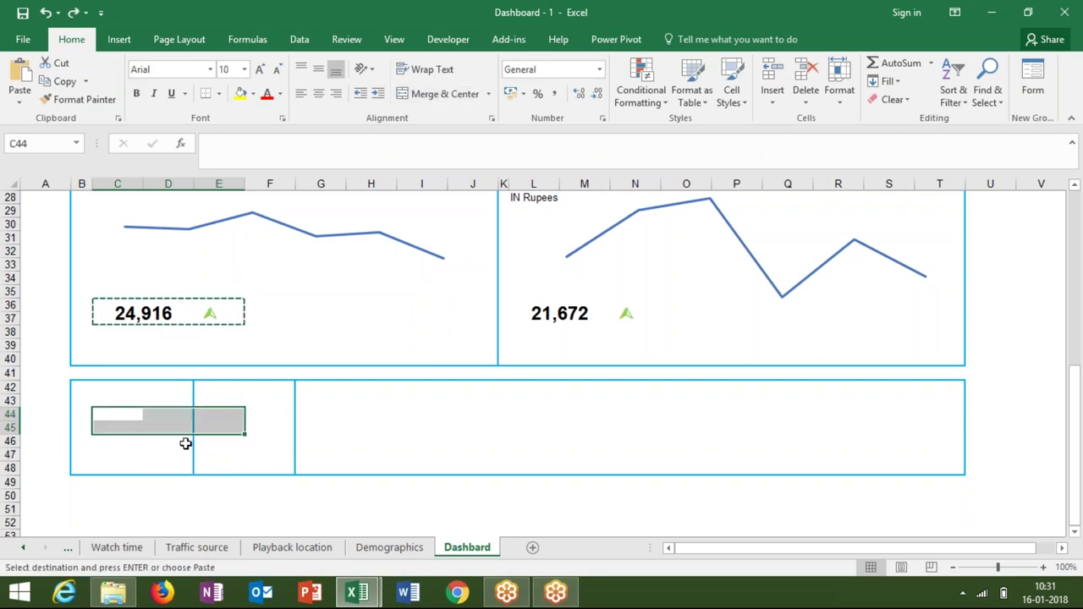
pyautogui.press('Escape')
pyautogui.click(132, 387)
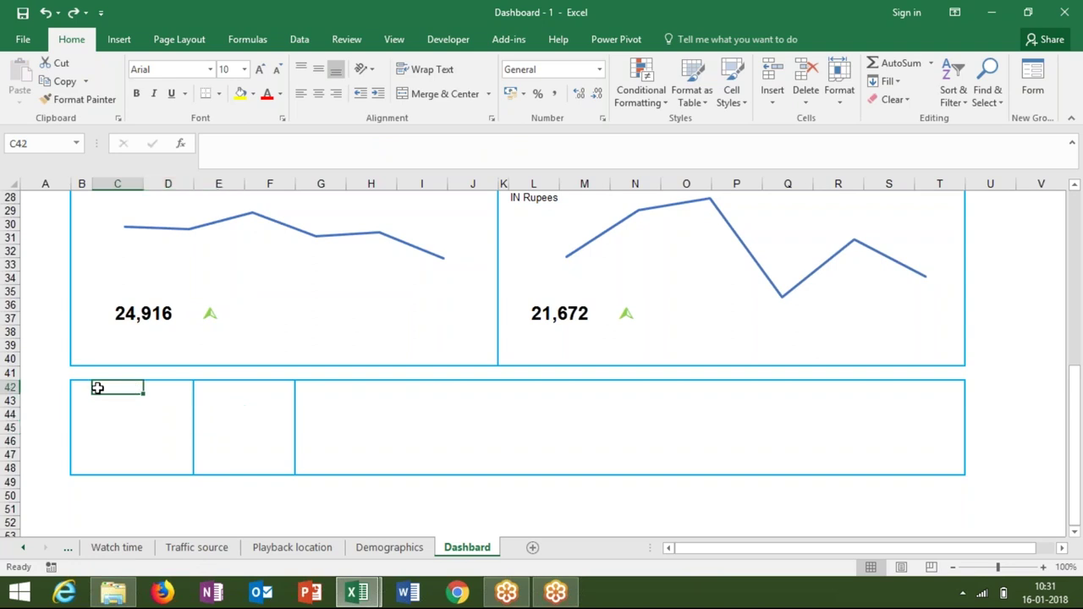
# Remove the inner vertical borders from B42:H48 through Format Cells.
pyautogui.moveTo(82, 385); pyautogui.dragTo(362, 470)
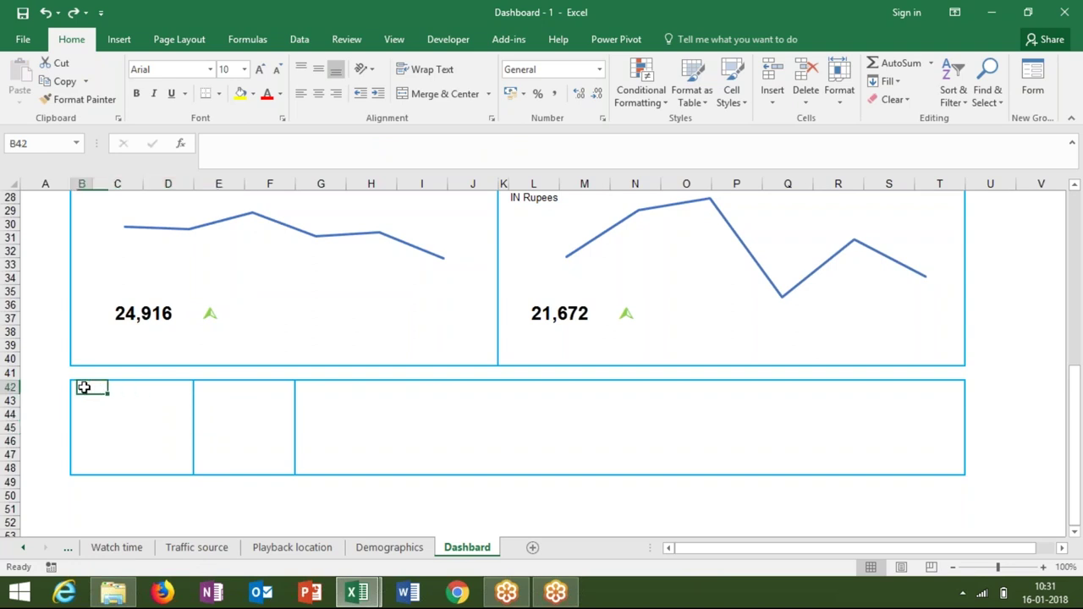
pyautogui.rightClick(362, 470)
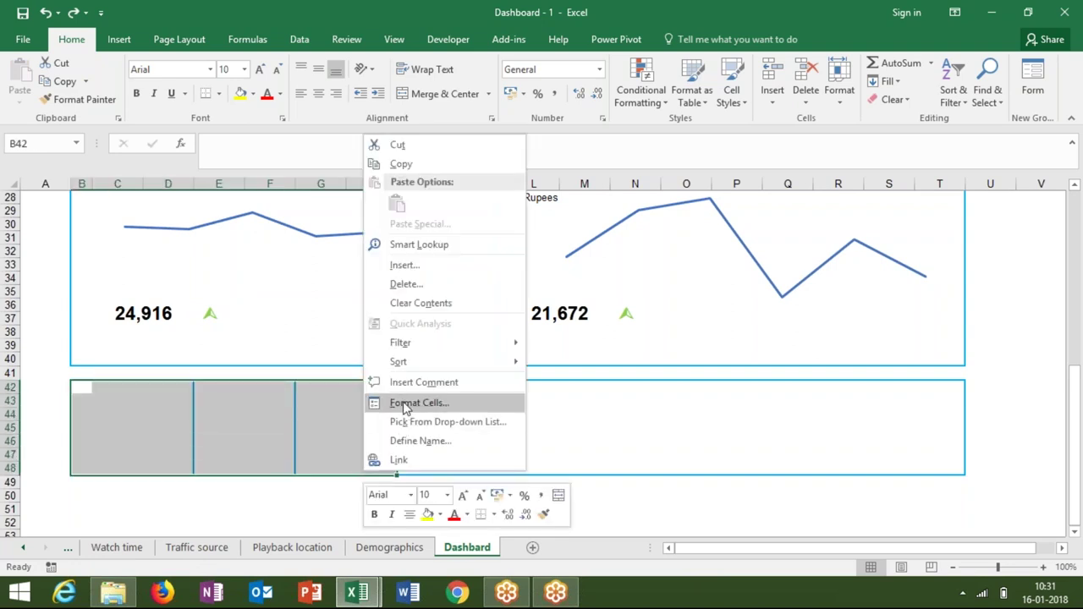
pyautogui.click(406, 403)
pyautogui.click(421, 372)
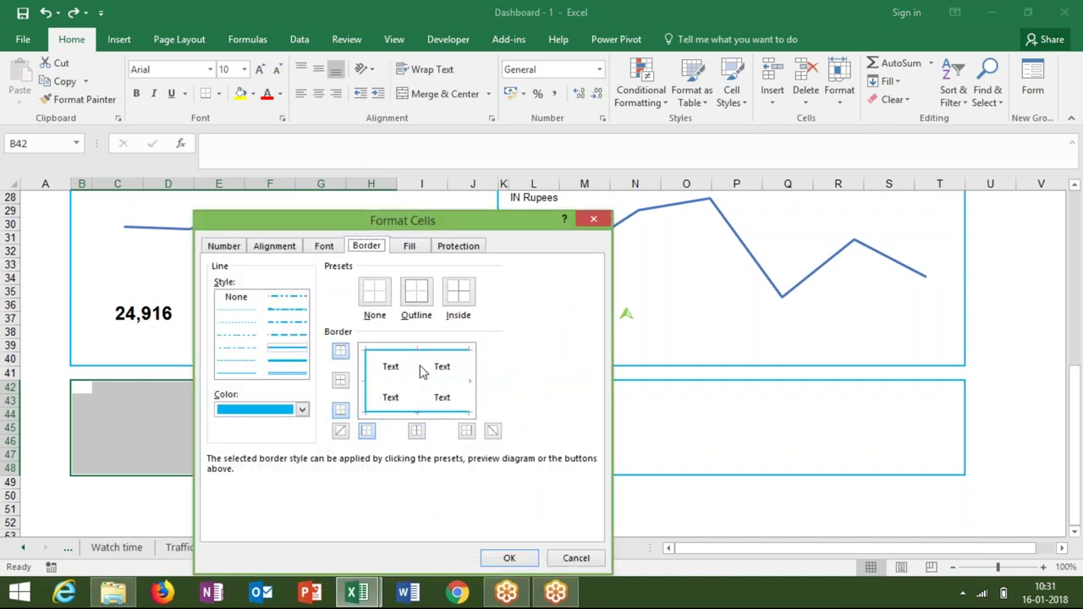
pyautogui.click(509, 558)
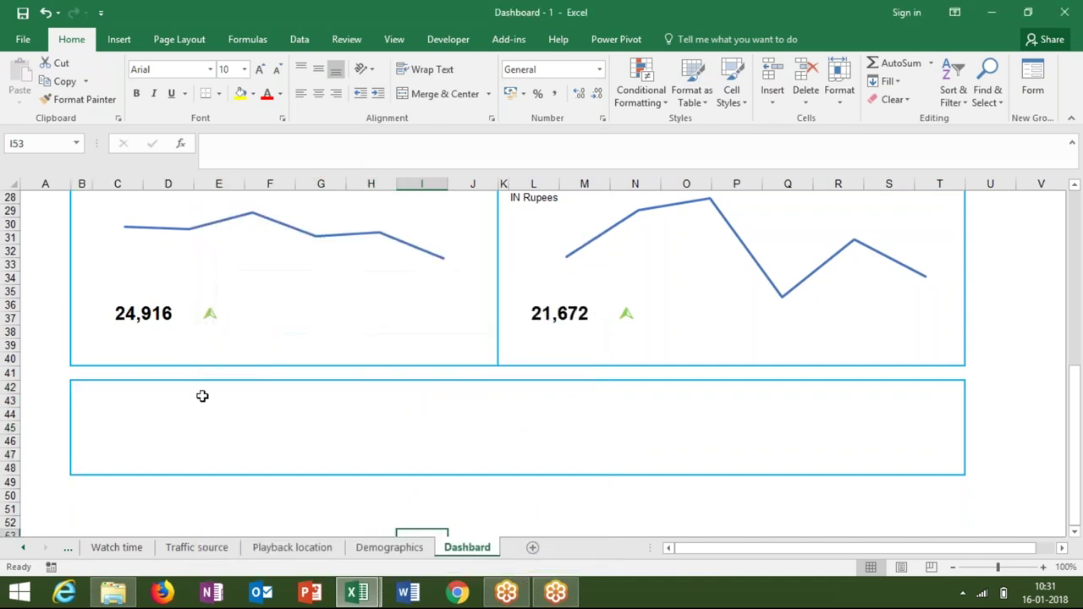
pyautogui.click(127, 320)
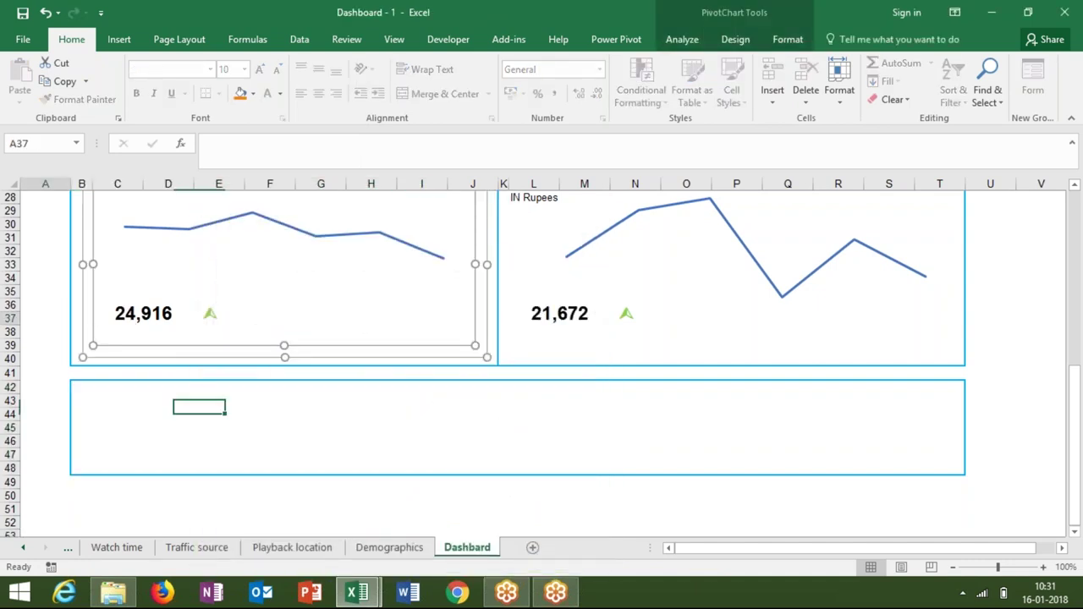
# Copy the 24,916 figure with its green arrow and paste it at C45.
pyautogui.write('0')
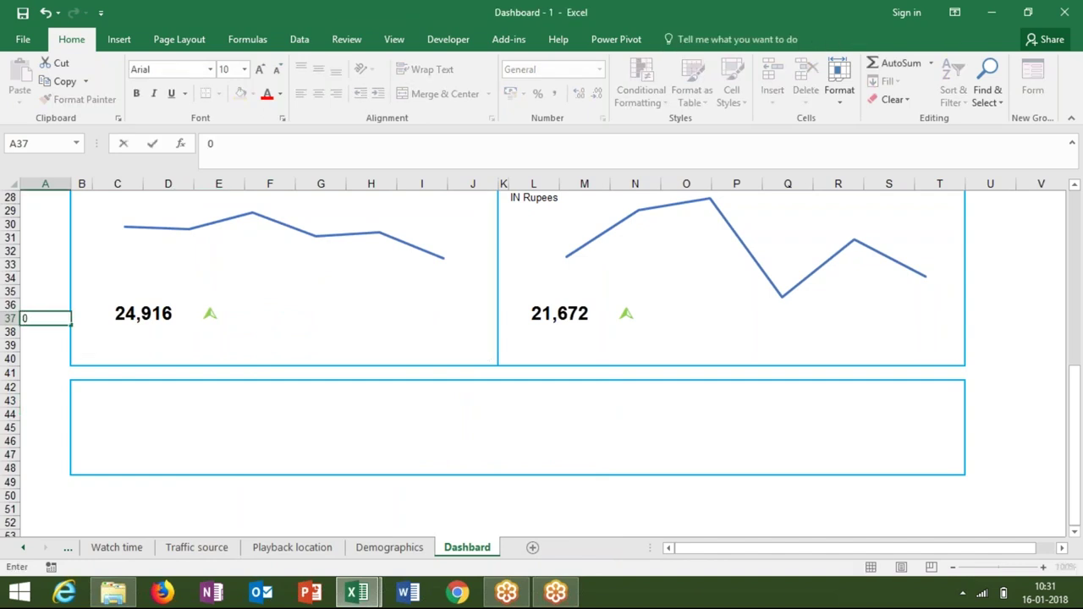
pyautogui.press('Escape')
pyautogui.press('Right')
pyautogui.press('Right')
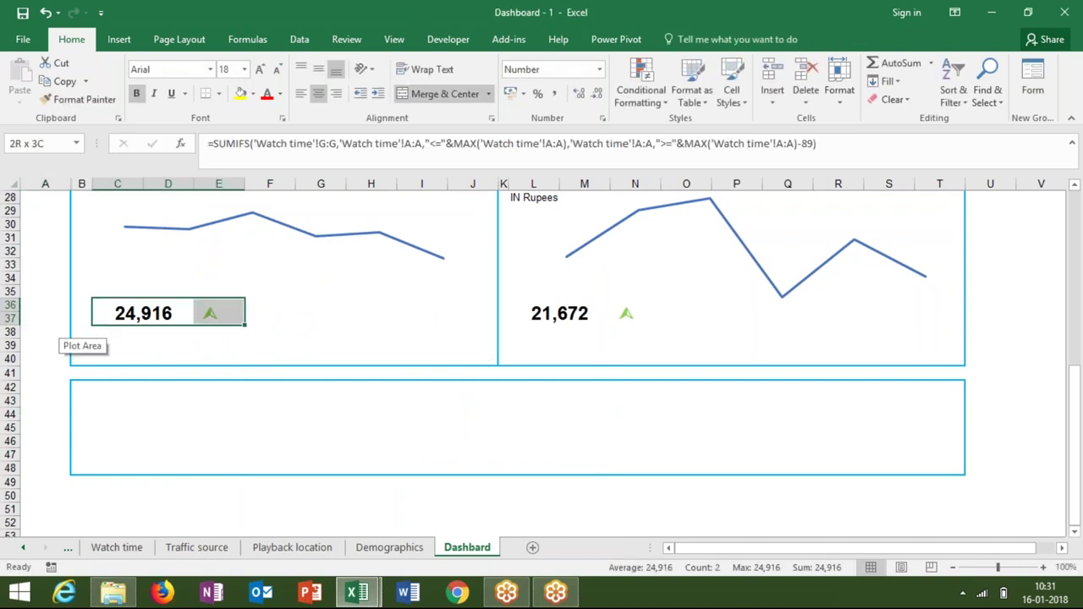
pyautogui.hotkey('ctrl', 'c')
pyautogui.press('Down')
pyautogui.press('Down')
pyautogui.press('Down')
pyautogui.press('Down')
pyautogui.press('Down')
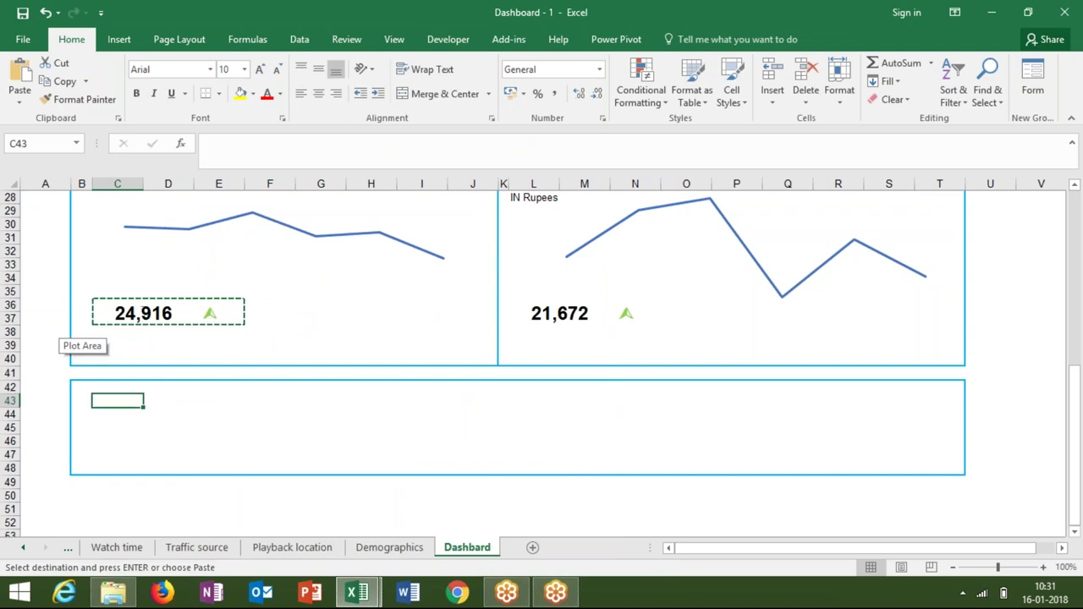
pyautogui.press('Down')
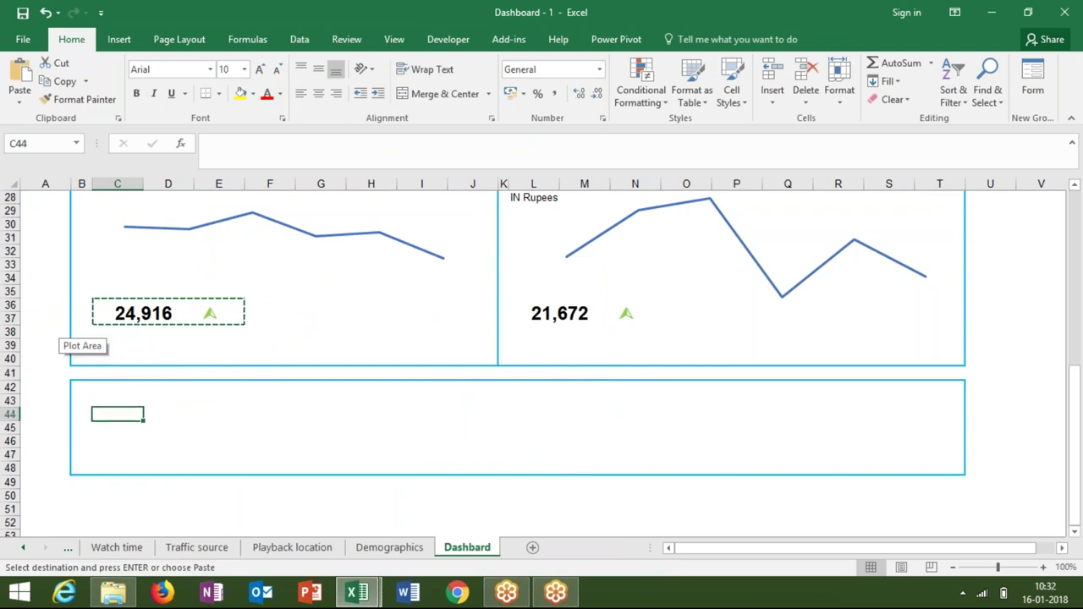
pyautogui.press('Down')
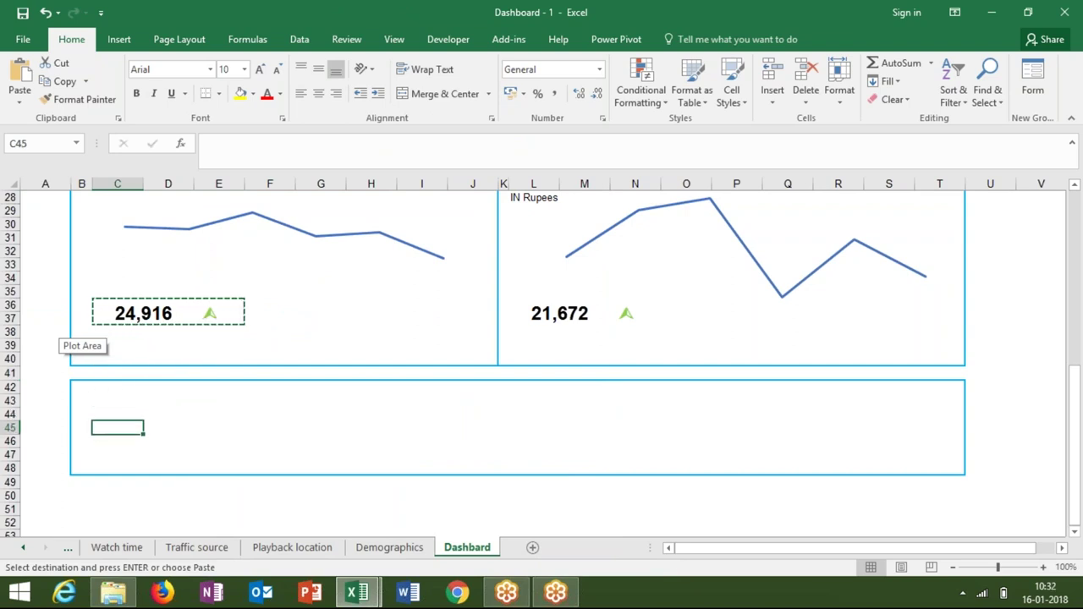
pyautogui.hotkey('ctrl', 'v')
# Paste a second copy further along the row, then undo it.
pyautogui.press('Right')
pyautogui.press('Right')
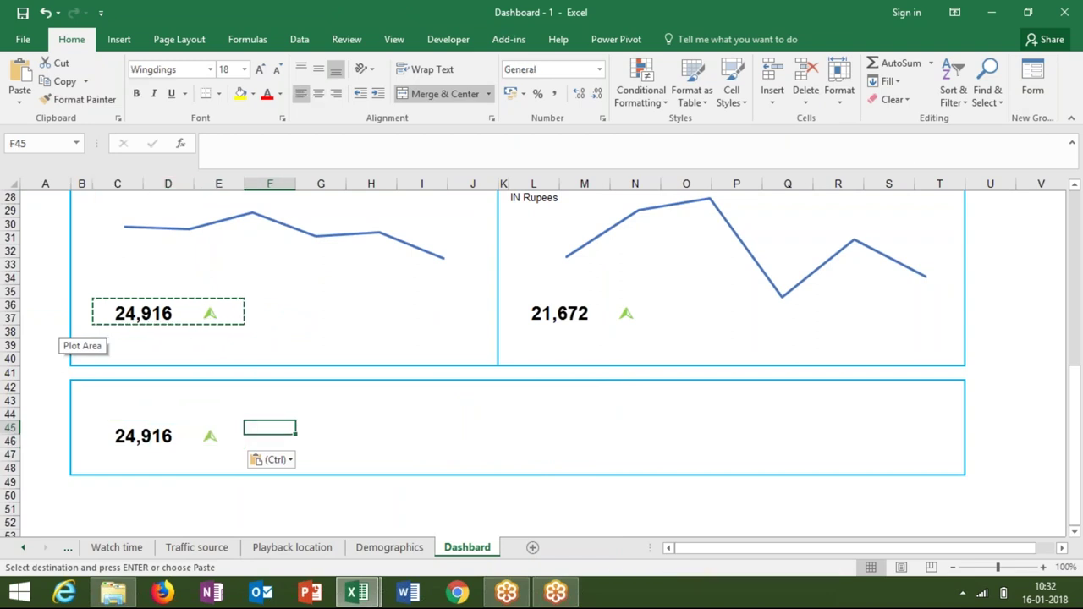
pyautogui.press('Right')
pyautogui.press('Left')
pyautogui.press('Right')
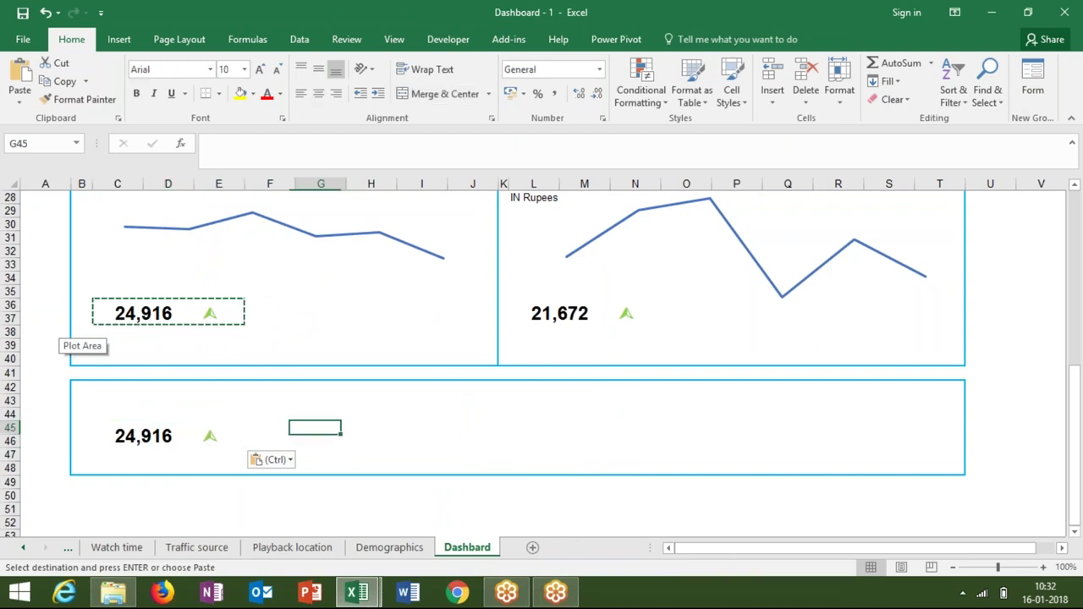
pyautogui.hotkey('ctrl', 'v')
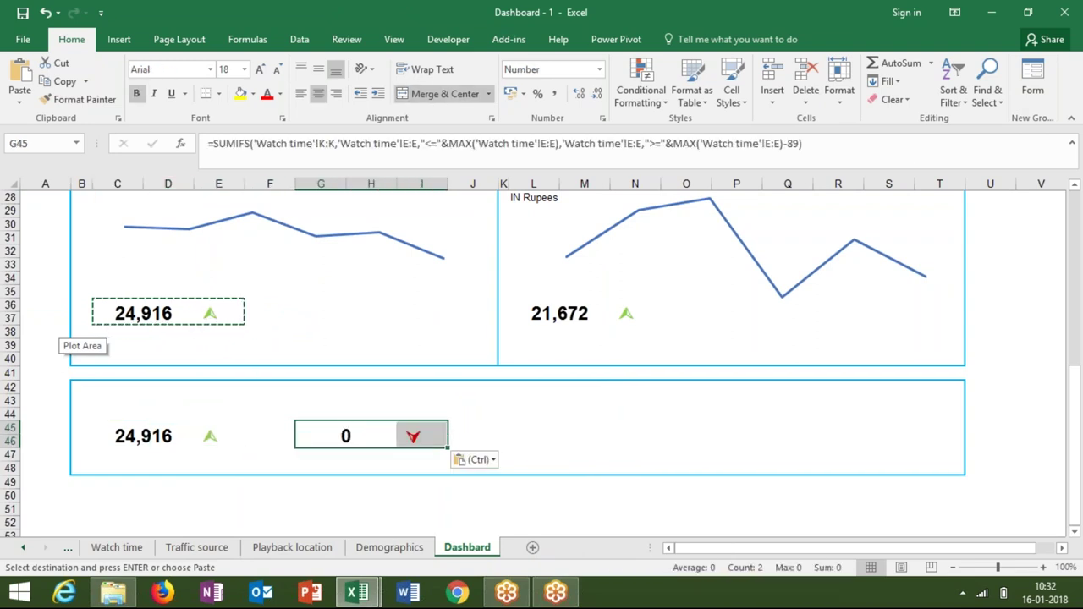
pyautogui.press('Right')
pyautogui.press('Right')
pyautogui.press('Right')
pyautogui.hotkey('ctrl', 'z')
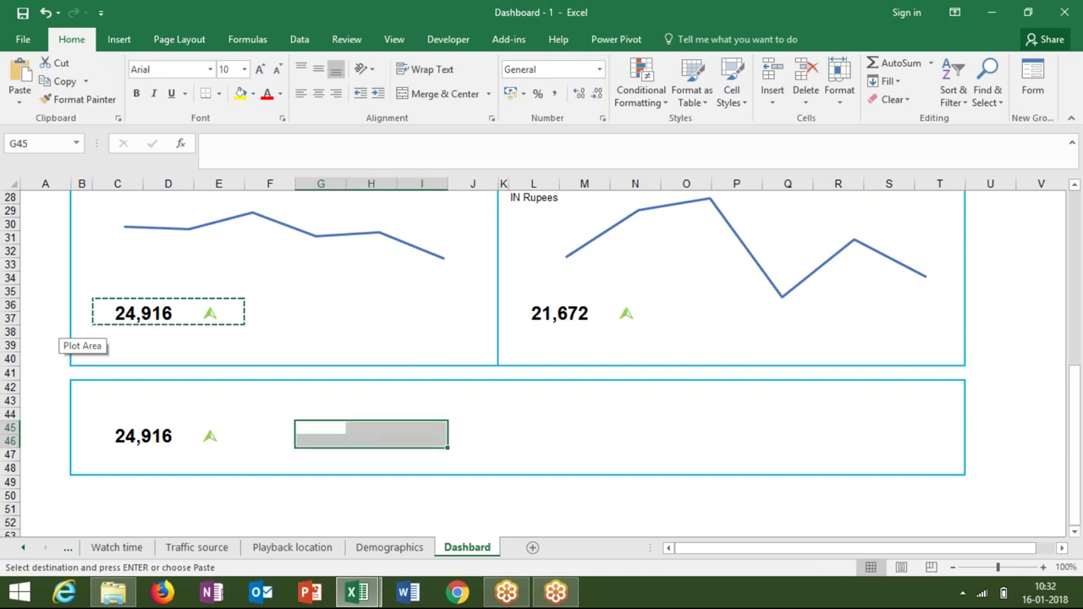
pyautogui.press('Left')
pyautogui.press('Left')
pyautogui.press('Left')
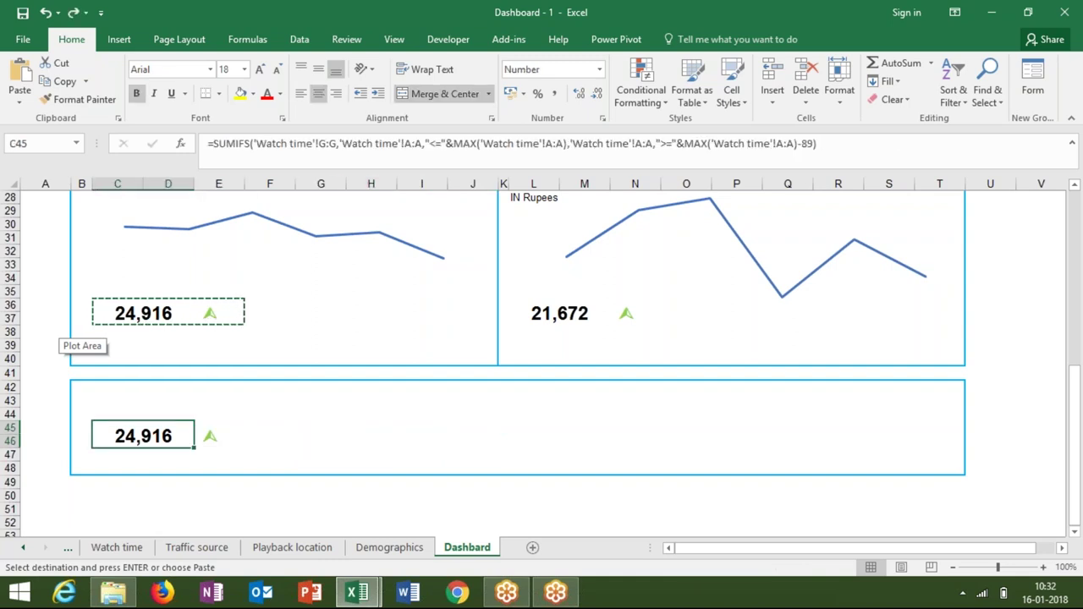
# Trial an absolute reference in C45's formula, cancel it, and check the Watch time sheet's columns.
pyautogui.click(325, 144)
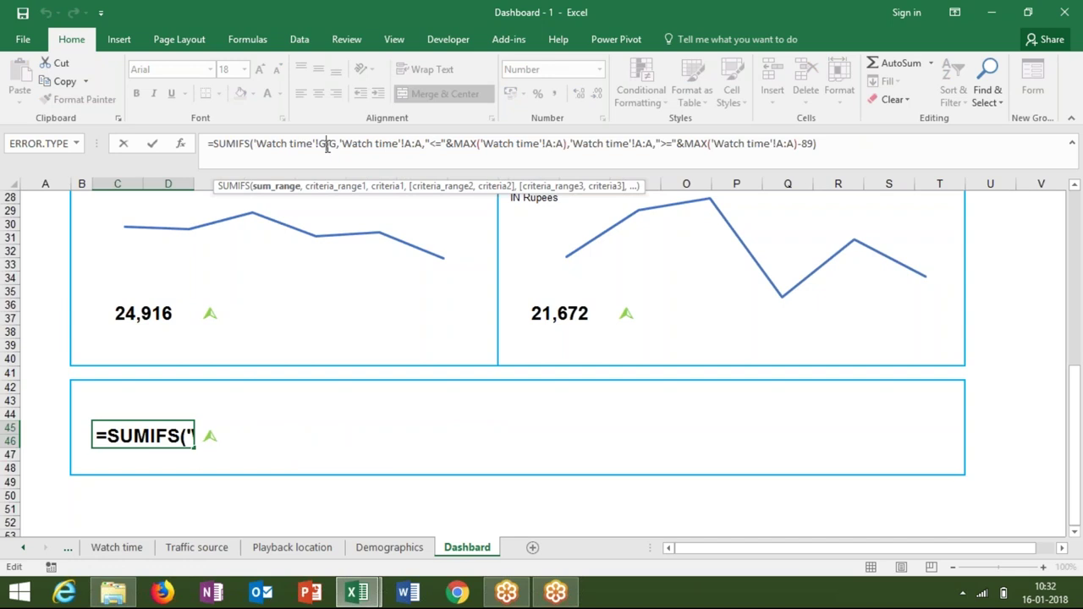
pyautogui.press('F4')
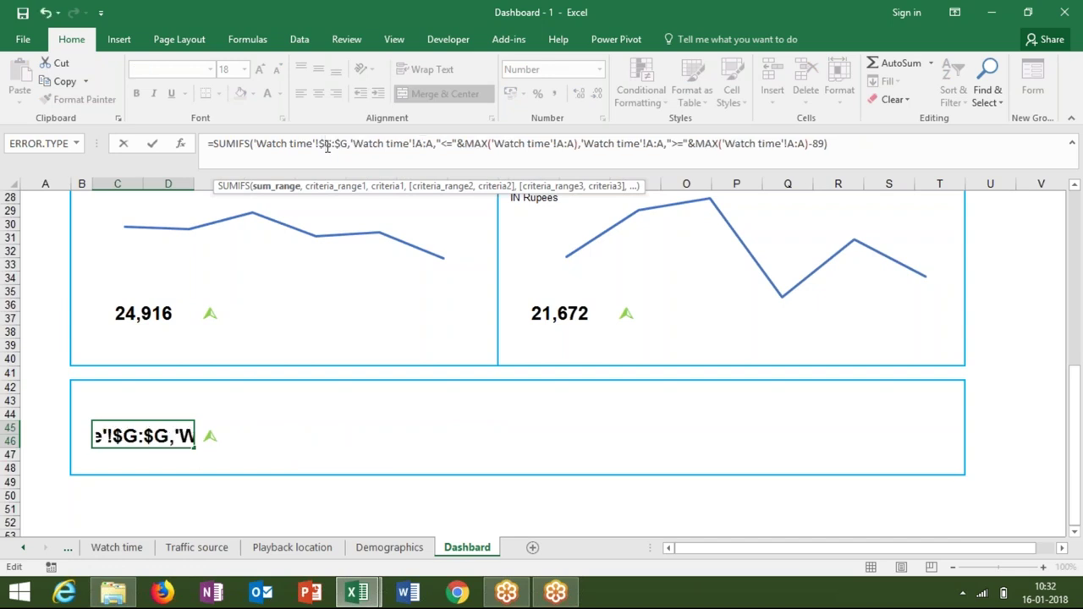
pyautogui.press('Escape')
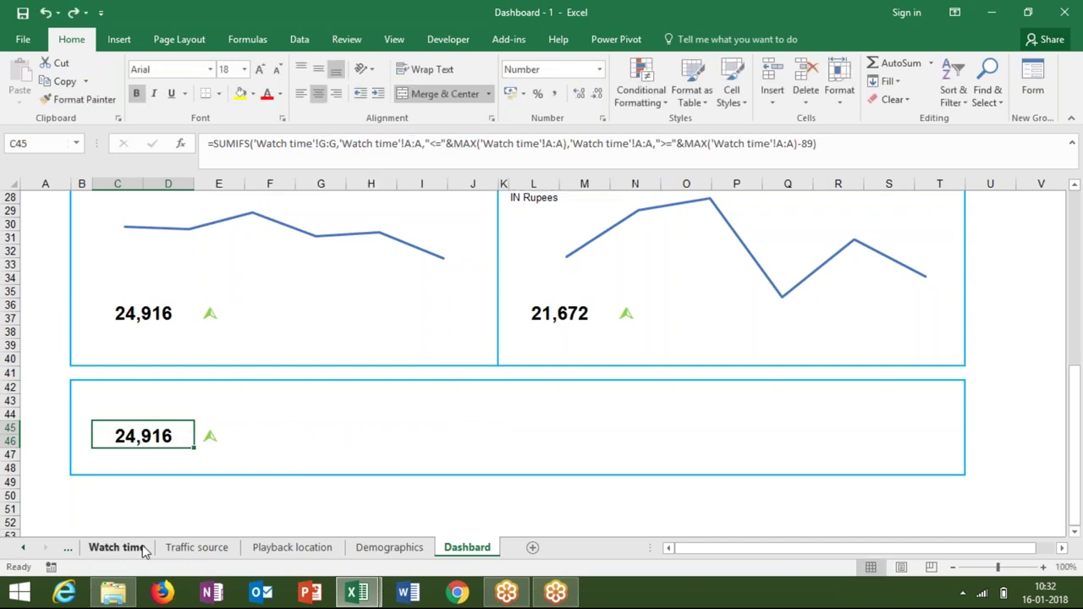
pyautogui.click(144, 549)
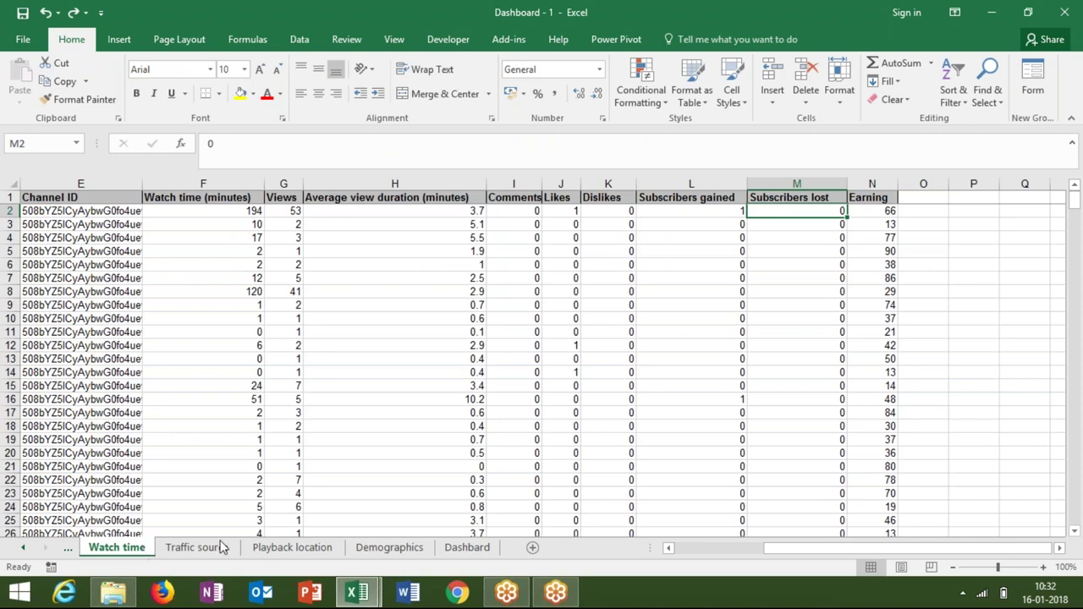
pyautogui.click(461, 549)
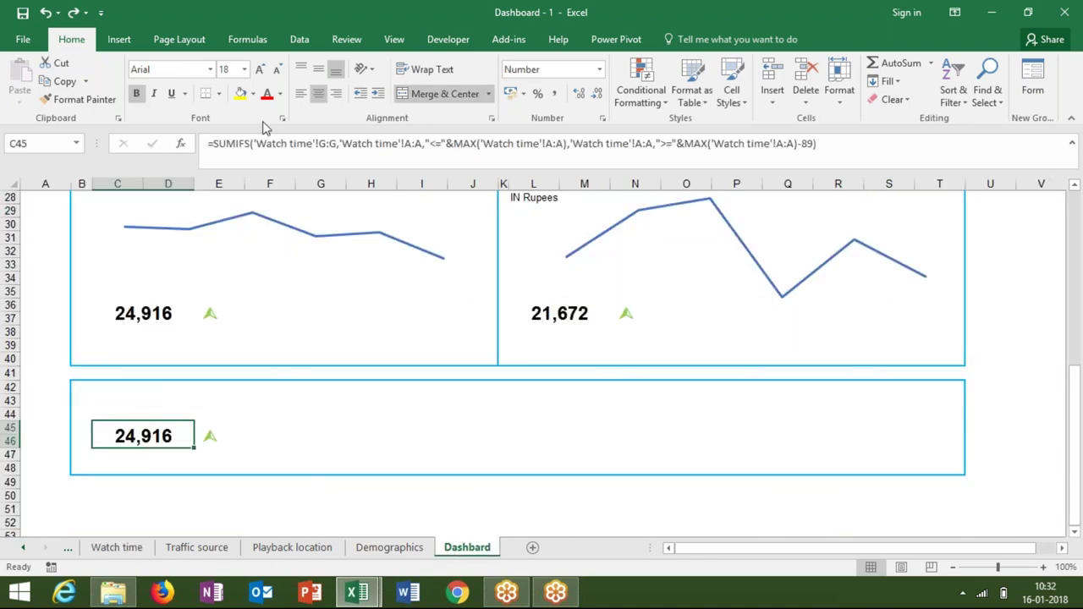
# Change G:G and all four A:A references in C45's SUMIFS formula to $G:$G and $A:$A.
pyautogui.click(328, 143)
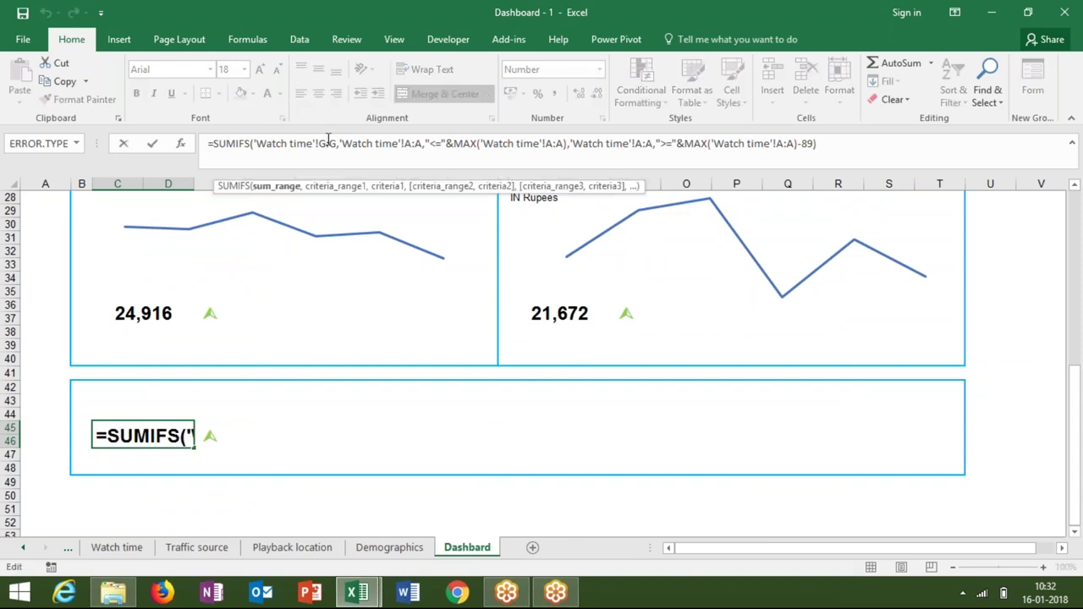
pyautogui.click(328, 143)
pyautogui.press('F4')
pyautogui.click(427, 143)
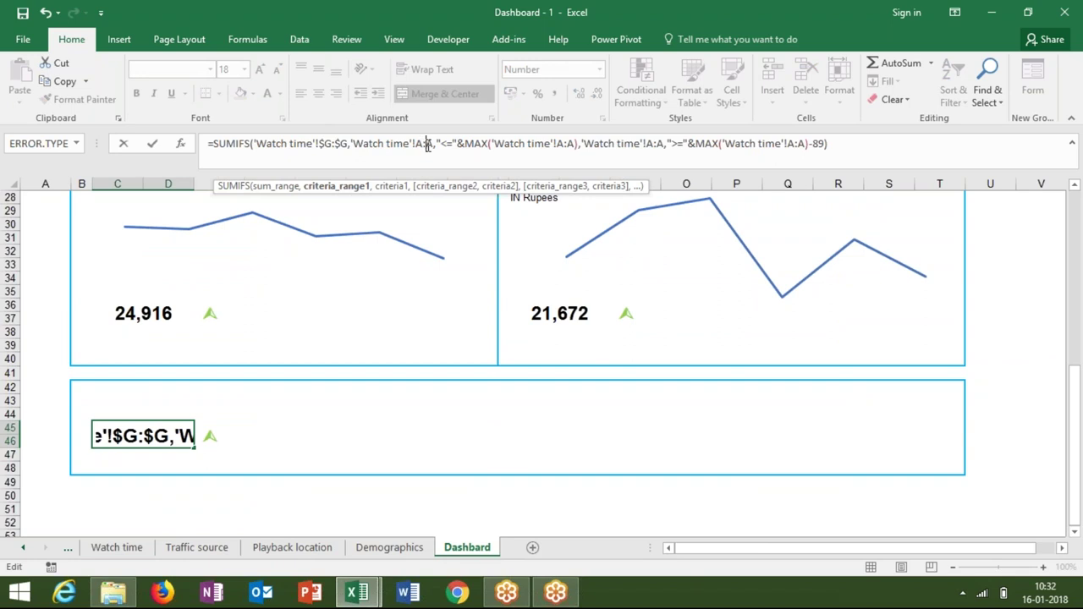
pyautogui.press('F4')
pyautogui.click(578, 143)
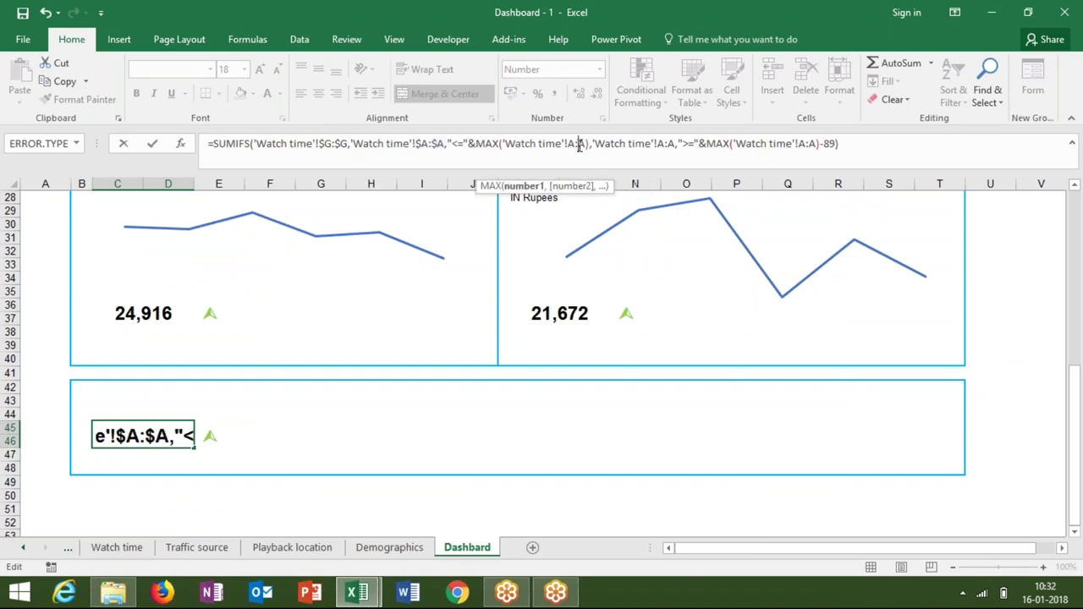
pyautogui.press('F4')
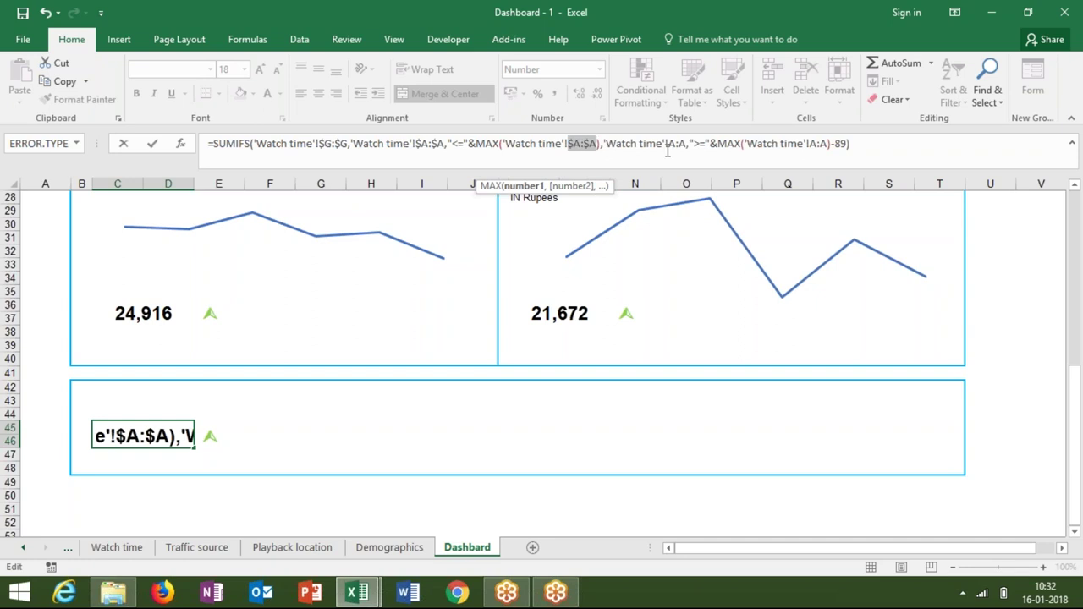
pyautogui.click(676, 144)
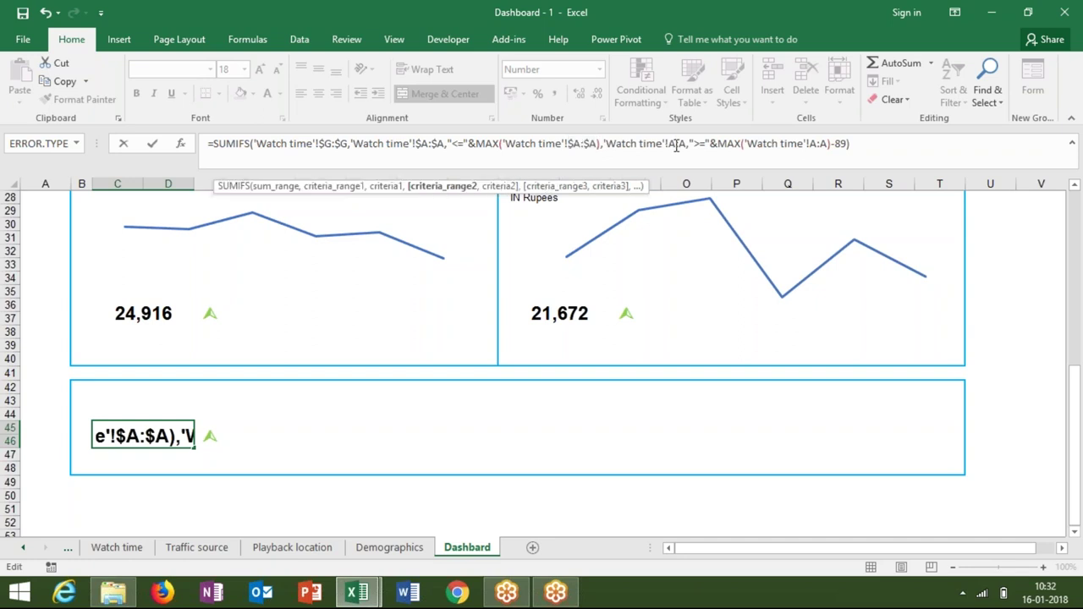
pyautogui.press('F4')
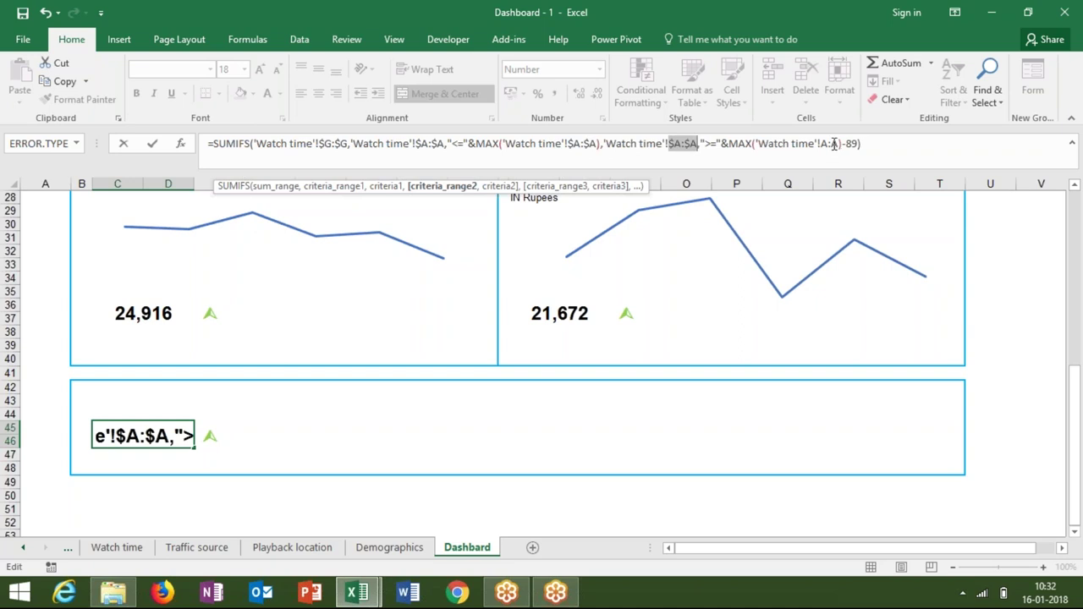
pyautogui.click(833, 144)
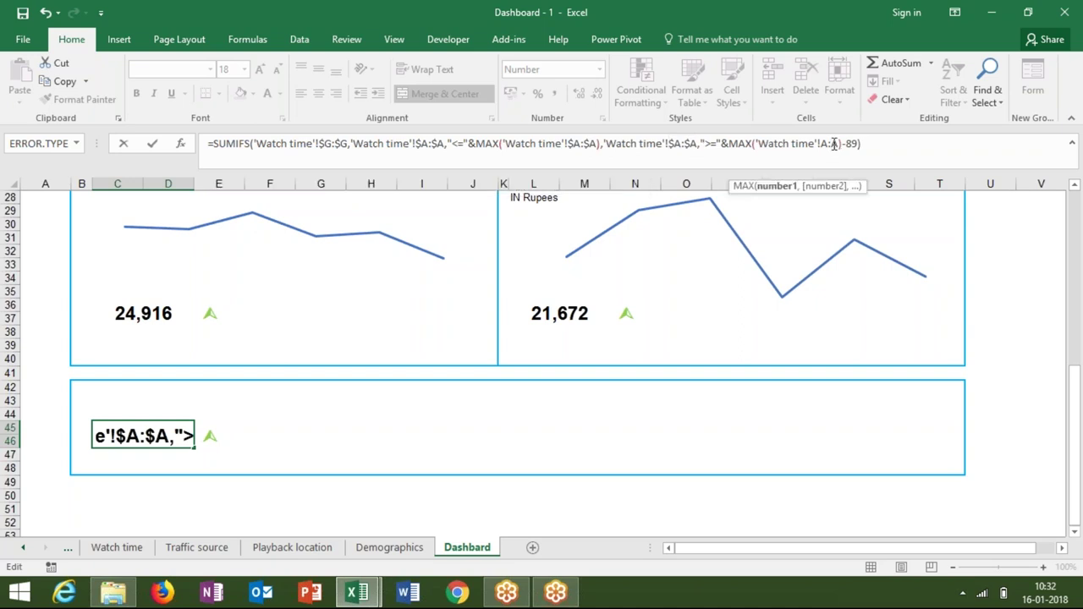
pyautogui.press('F4')
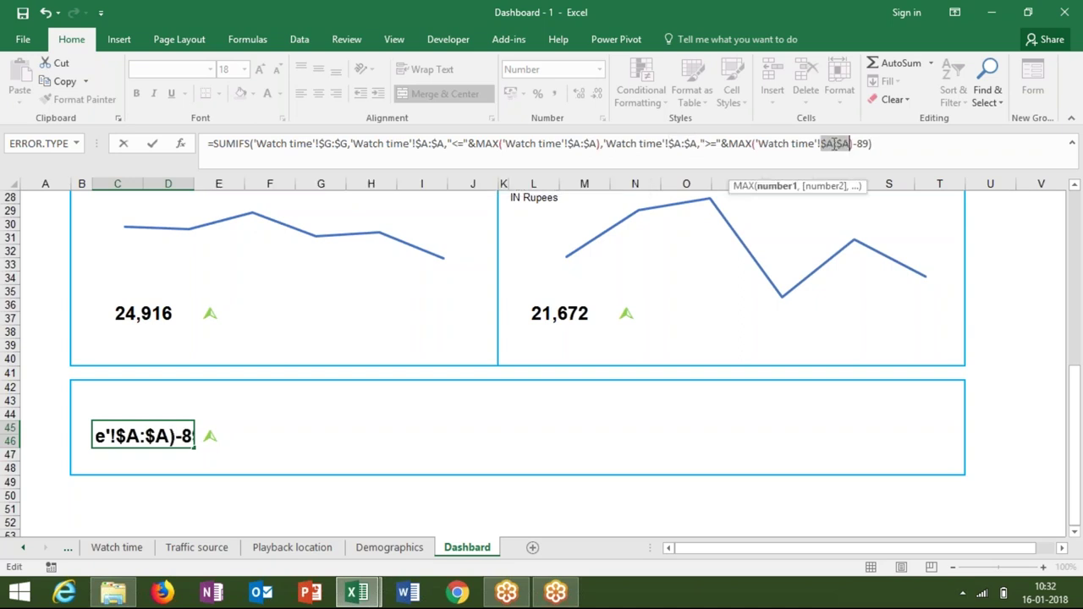
pyautogui.hotkey('ctrl', 'Return')
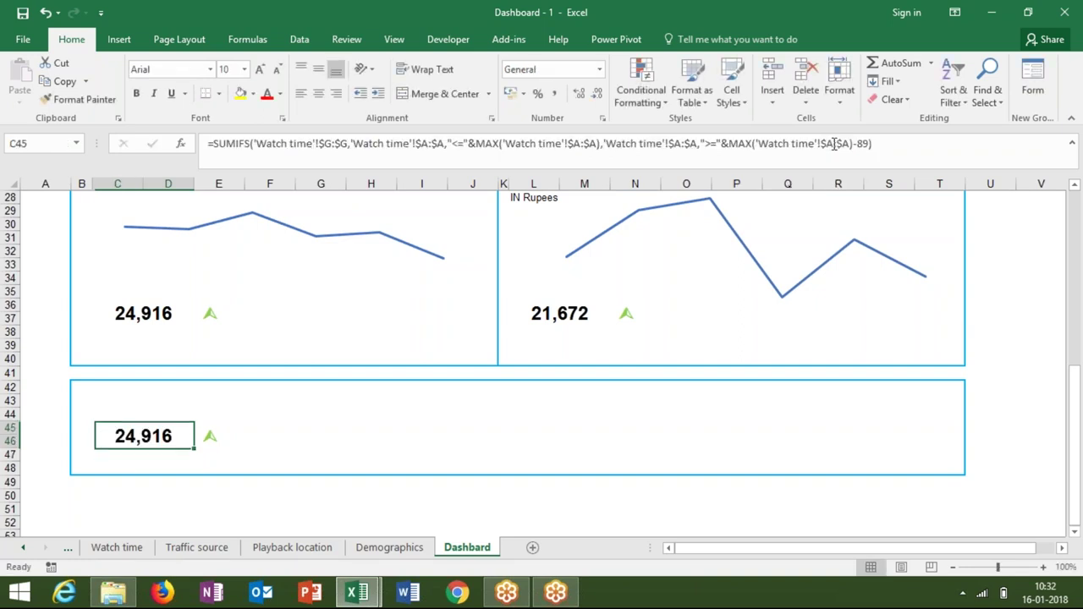
pyautogui.press('Right')
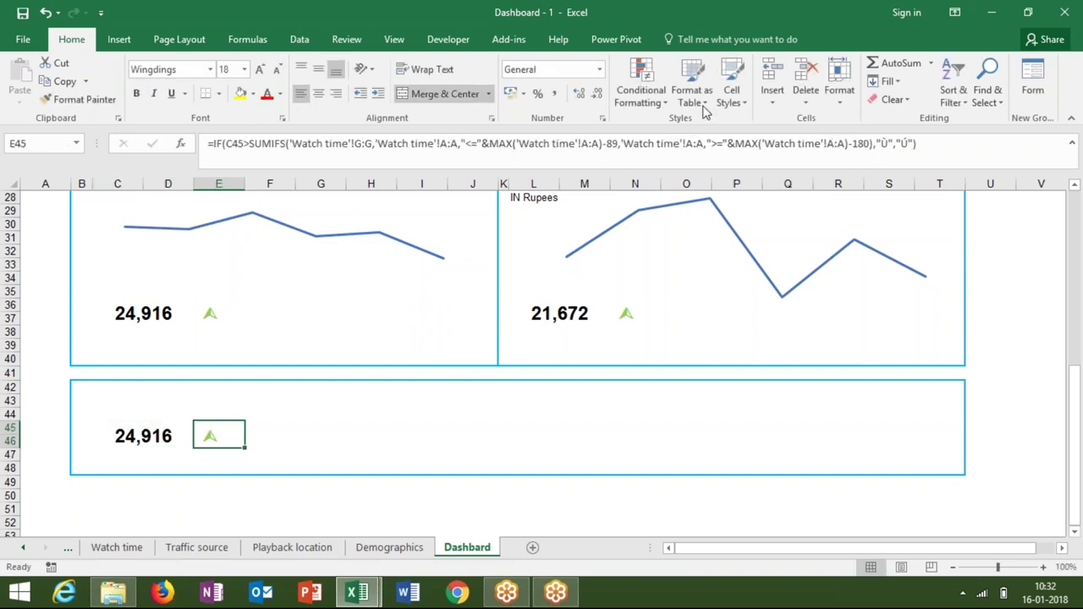
# Convert the G:G and A:A references in E45's IF arrow formula to $G:$G and $A:$A.
pyautogui.click(362, 143)
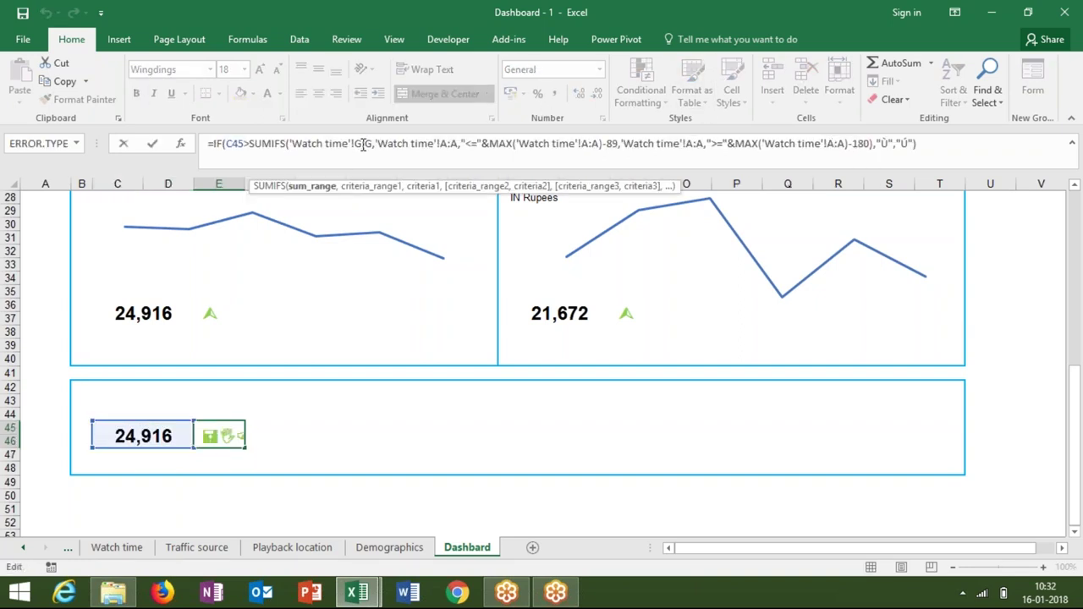
pyautogui.doubleClick(362, 143)
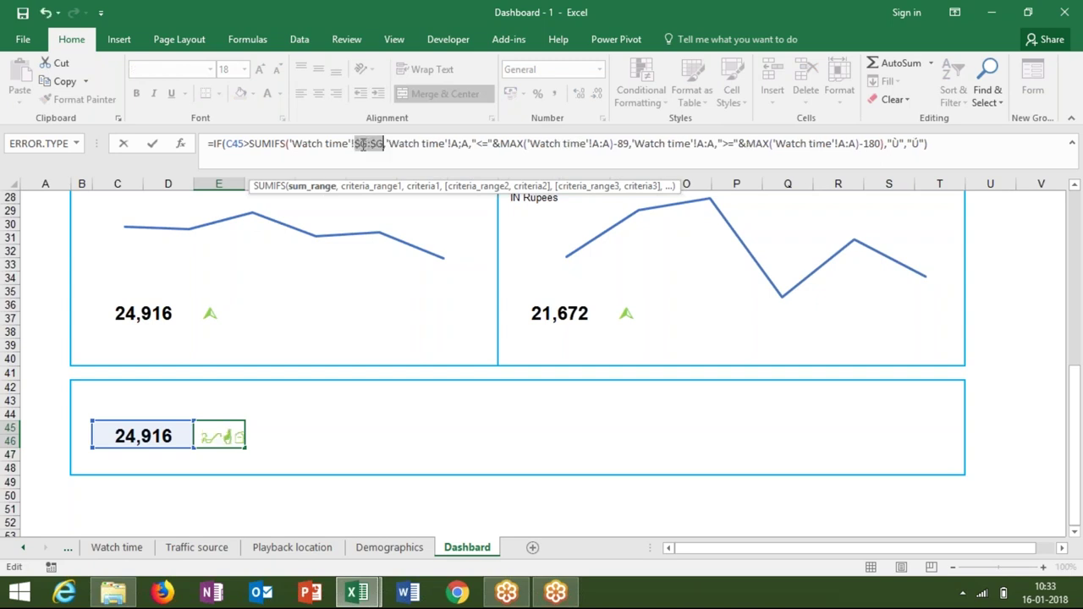
pyautogui.press('F4')
pyautogui.click(463, 143)
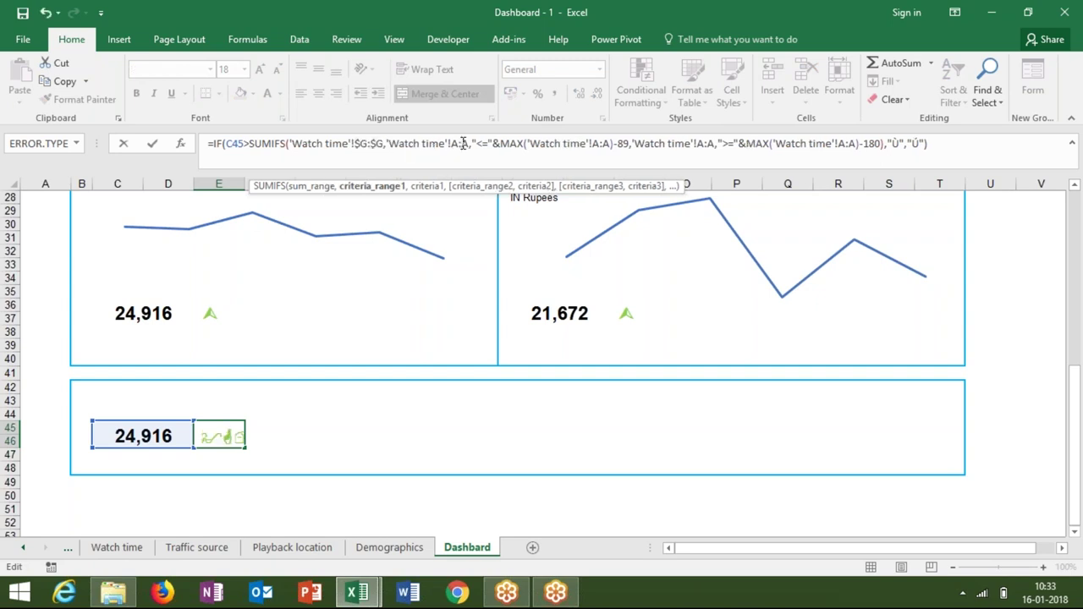
pyautogui.doubleClick(462, 143)
pyautogui.press('F4')
pyautogui.click(714, 144)
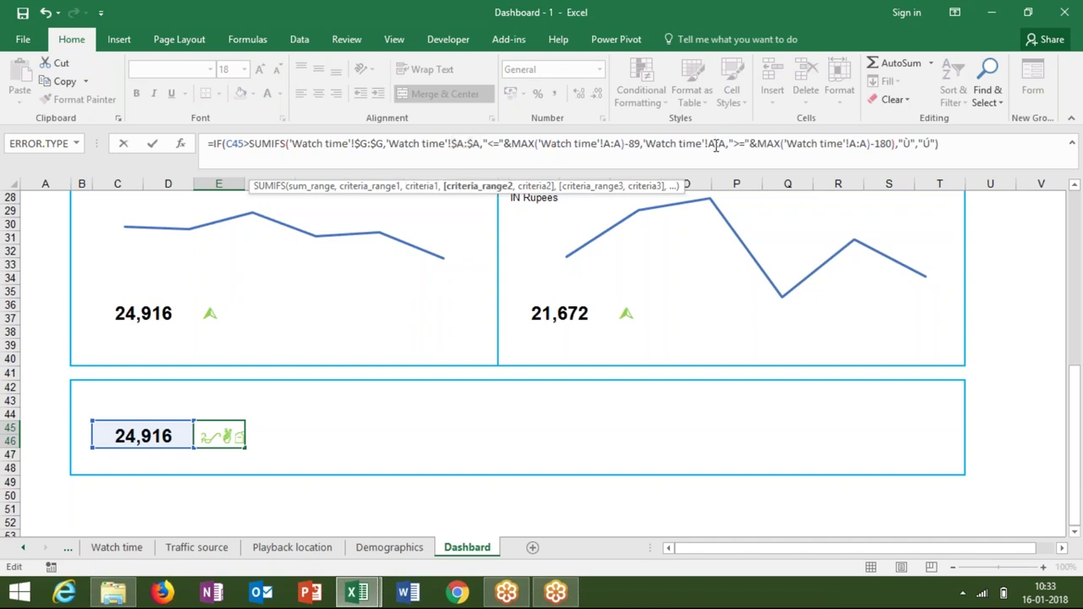
pyautogui.doubleClick(715, 143)
pyautogui.press('F4')
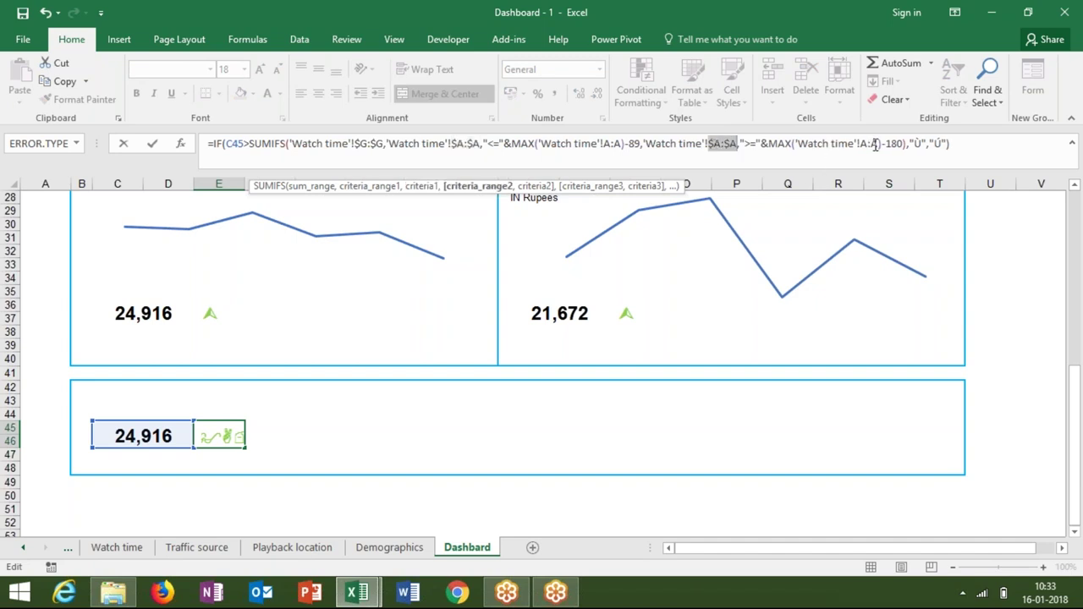
pyautogui.doubleClick(869, 143)
pyautogui.press('F4')
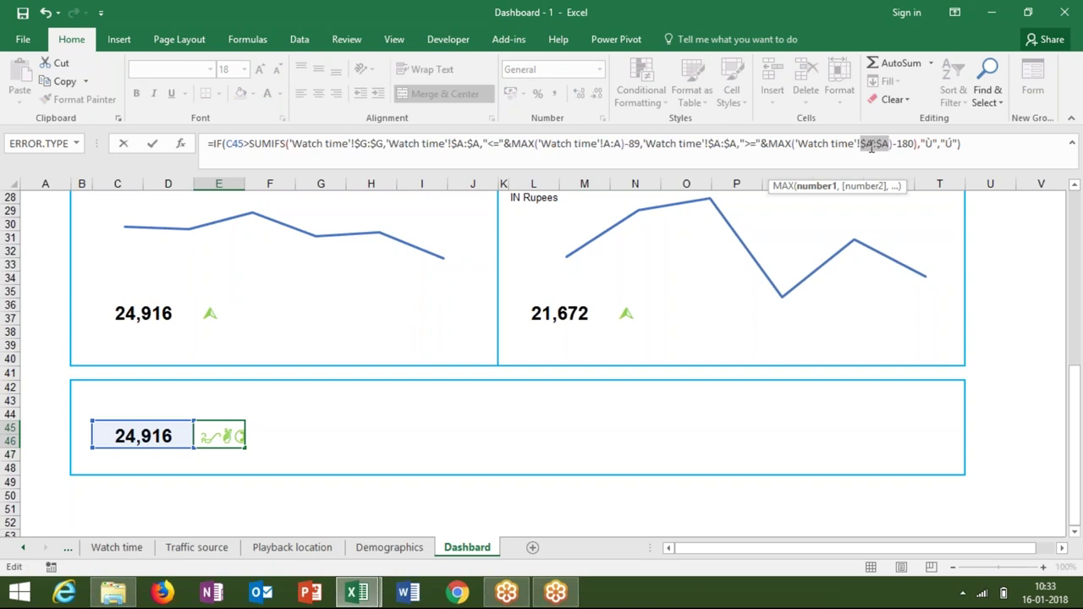
pyautogui.press('Return')
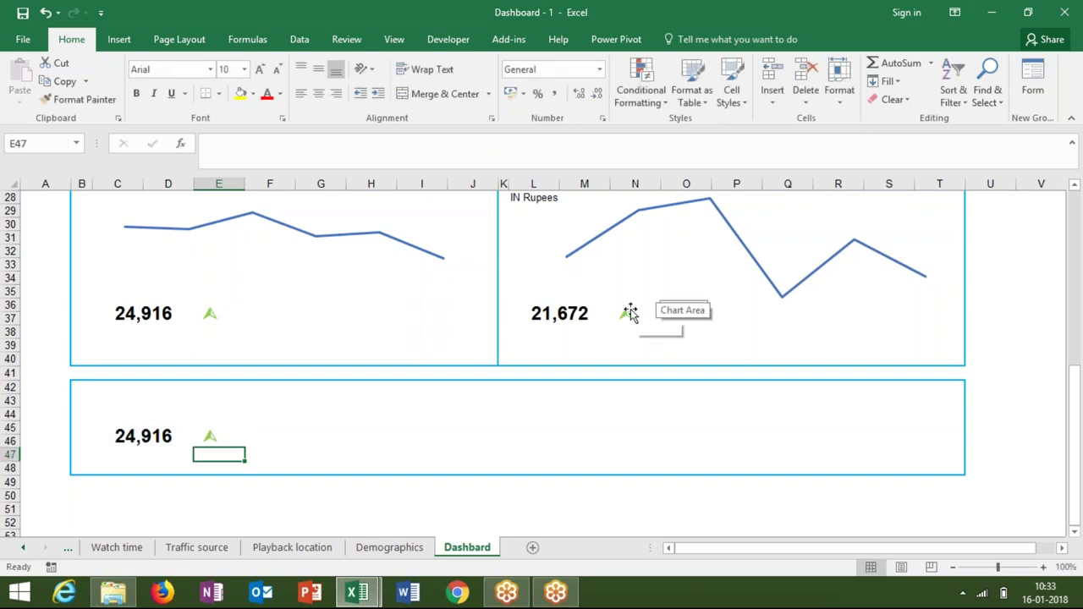
pyautogui.click(622, 312)
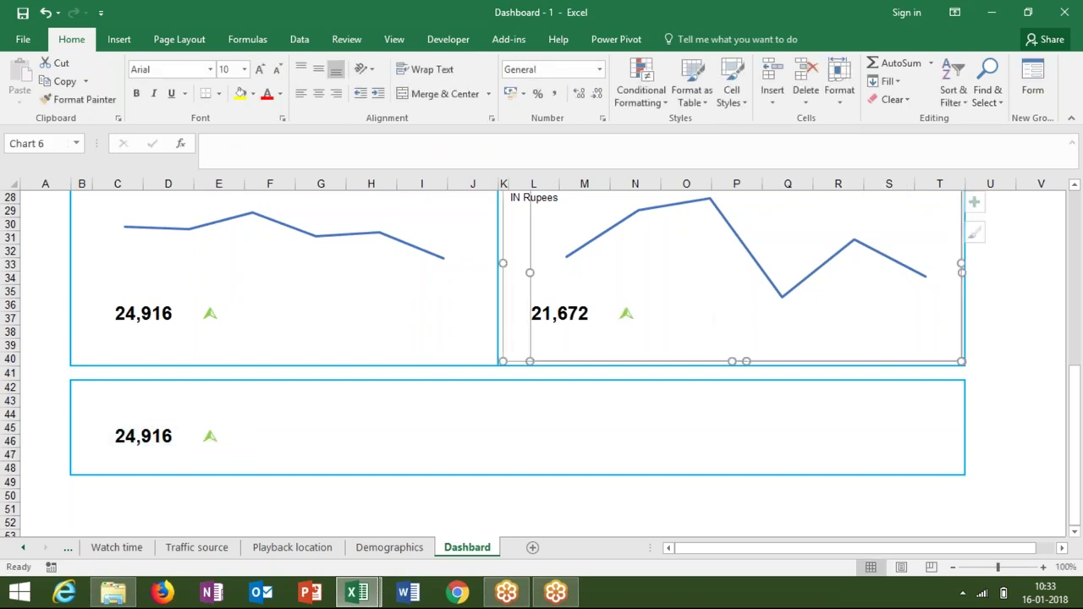
pyautogui.click(467, 341)
pyautogui.click(572, 385)
pyautogui.press('Up')
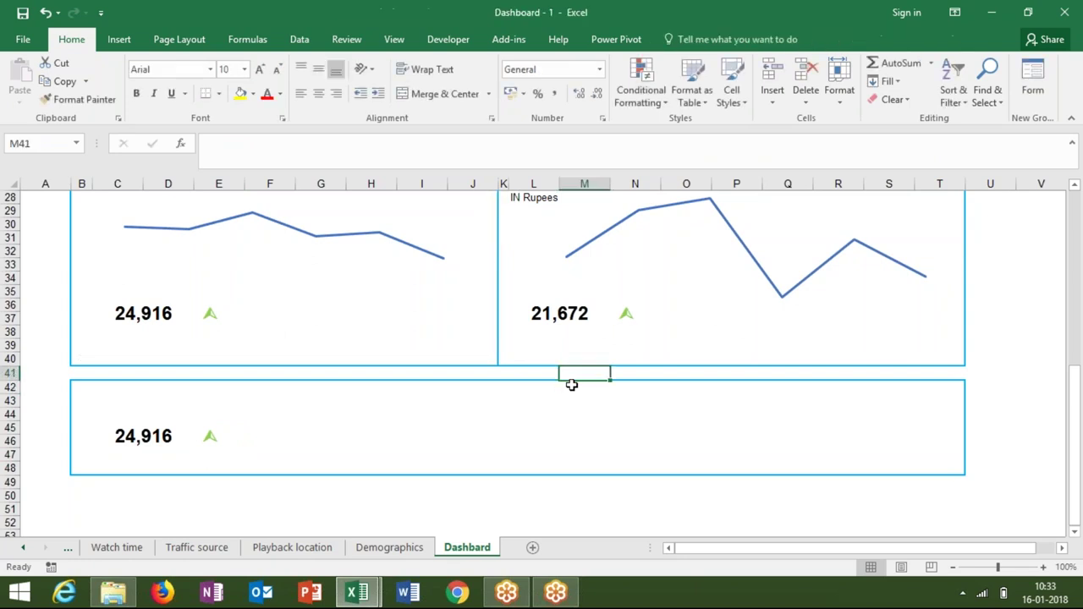
pyautogui.press('Up')
pyautogui.press('Up')
pyautogui.press('Up')
pyautogui.press('Right')
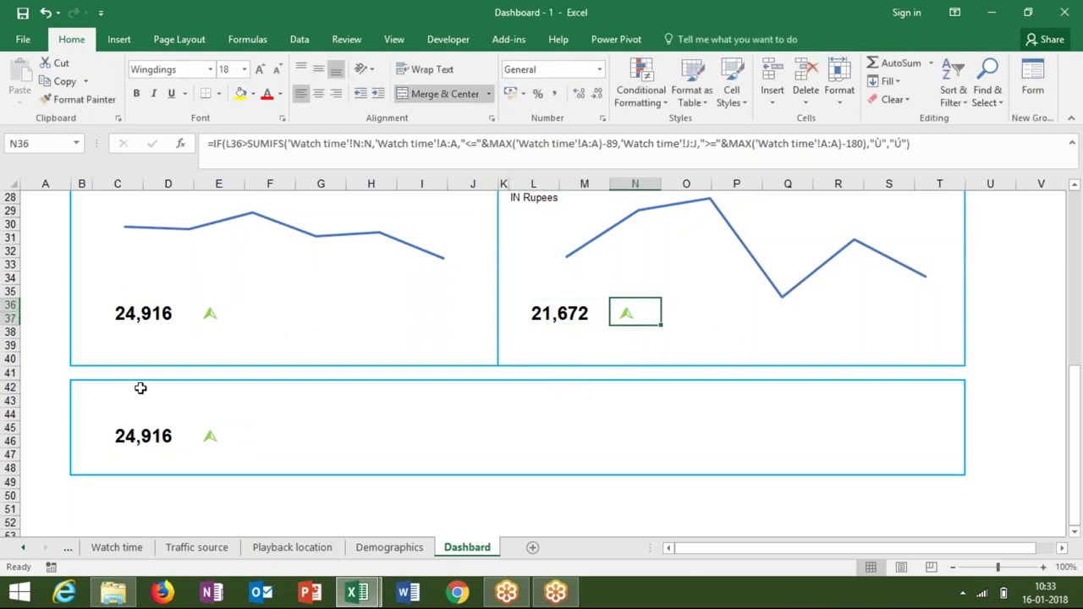
pyautogui.click(152, 351)
pyautogui.click(169, 467)
pyautogui.press('Up')
pyautogui.press('Up')
pyautogui.click(219, 434)
pyautogui.press('Up')
pyautogui.press('Up')
pyautogui.press('Up')
pyautogui.press('Up')
pyautogui.press('Up')
pyautogui.press('Up')
pyautogui.hotkey('ctrl', 'Up')
pyautogui.press('Down')
pyautogui.press('Down')
pyautogui.press('Down')
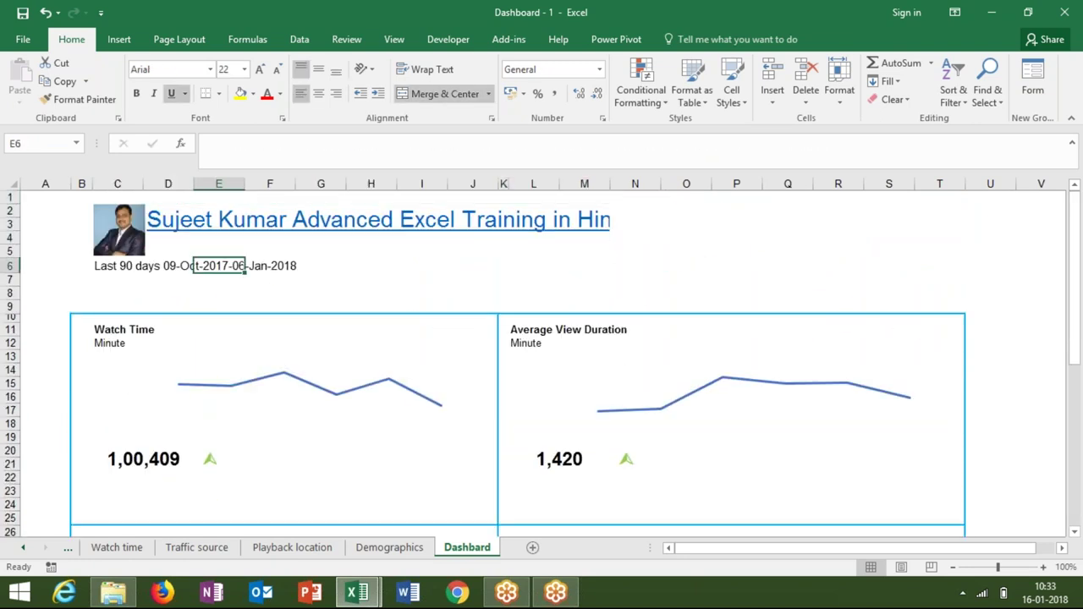
pyautogui.press('Left')
pyautogui.press('Left')
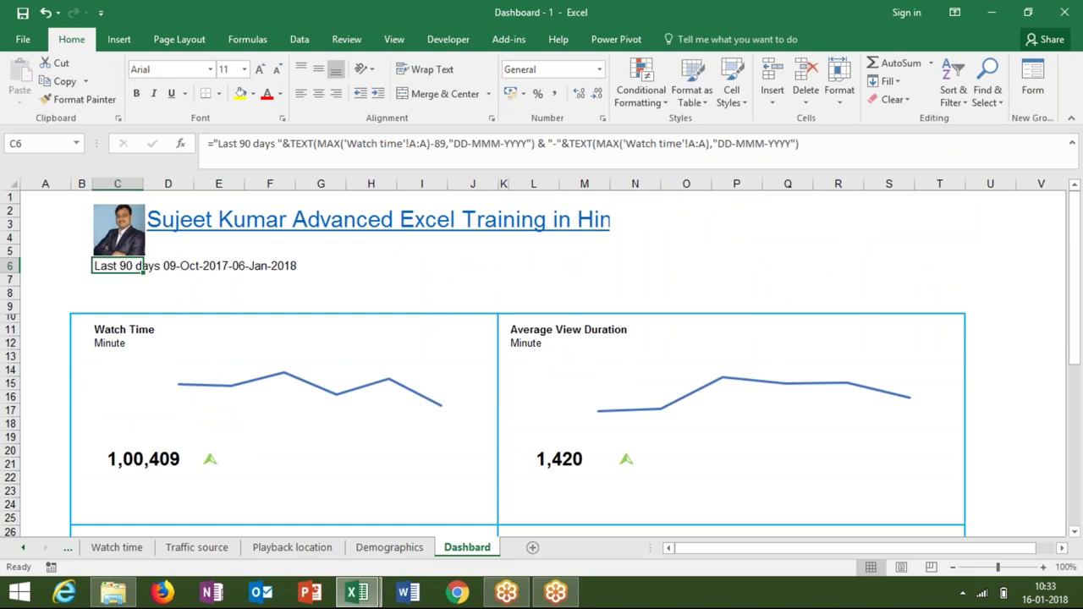
pyautogui.press('Down')
pyautogui.press('Up')
pyautogui.press('Down')
pyautogui.press('Up')
pyautogui.press('Up')
pyautogui.press('Up')
pyautogui.press('Up')
pyautogui.press('Up')
pyautogui.press('Down')
pyautogui.press('Down')
pyautogui.press('Down')
pyautogui.press('Down')
pyautogui.press('Down')
pyautogui.press('Down')
pyautogui.press('Down')
pyautogui.press('Down')
pyautogui.press('Down')
pyautogui.press('Down')
pyautogui.press('Down')
pyautogui.press('Down')
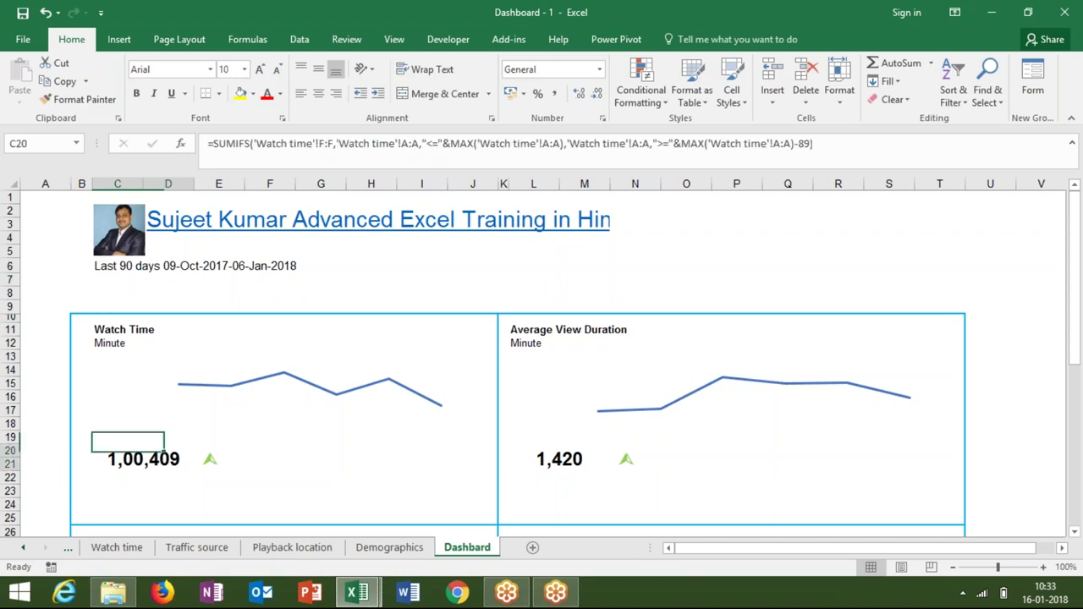
pyautogui.press('Down')
pyautogui.press('Down')
pyautogui.press('Down')
pyautogui.press('Down')
pyautogui.press('Up')
pyautogui.press('Up')
pyautogui.press('Up')
pyautogui.press('Up')
pyautogui.press('Up')
pyautogui.press('Up')
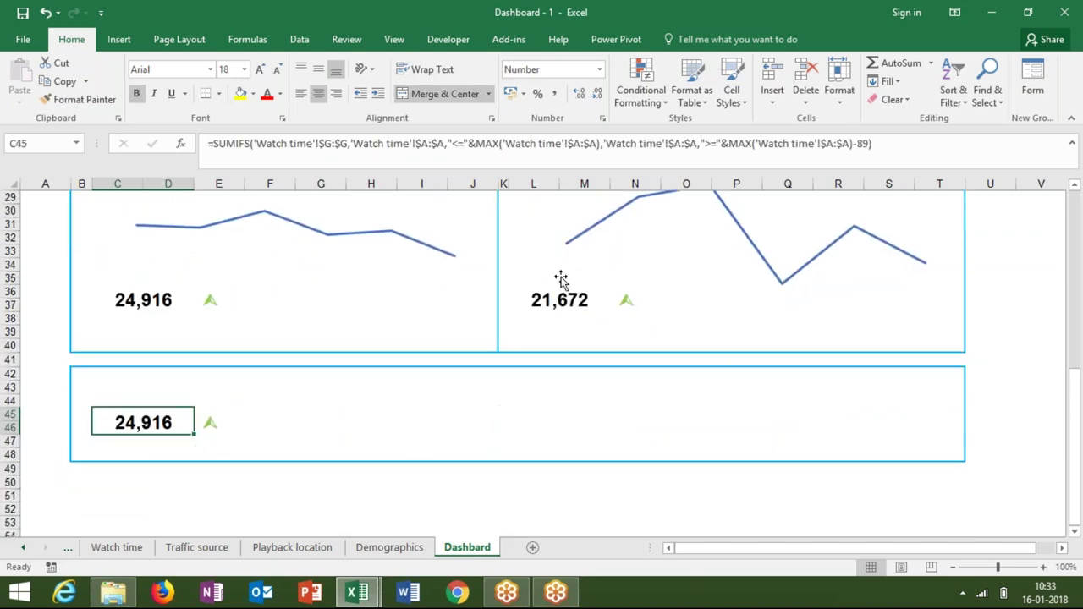
# Copy the 24,916 value-and-arrow block C45:E46.
pyautogui.click(563, 306)
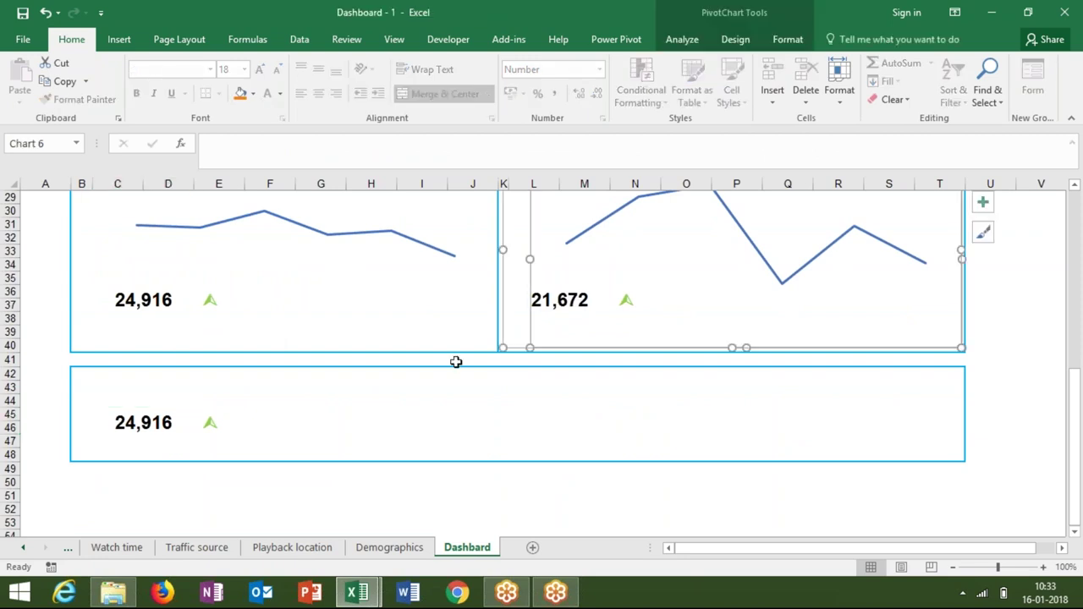
pyautogui.click(141, 432)
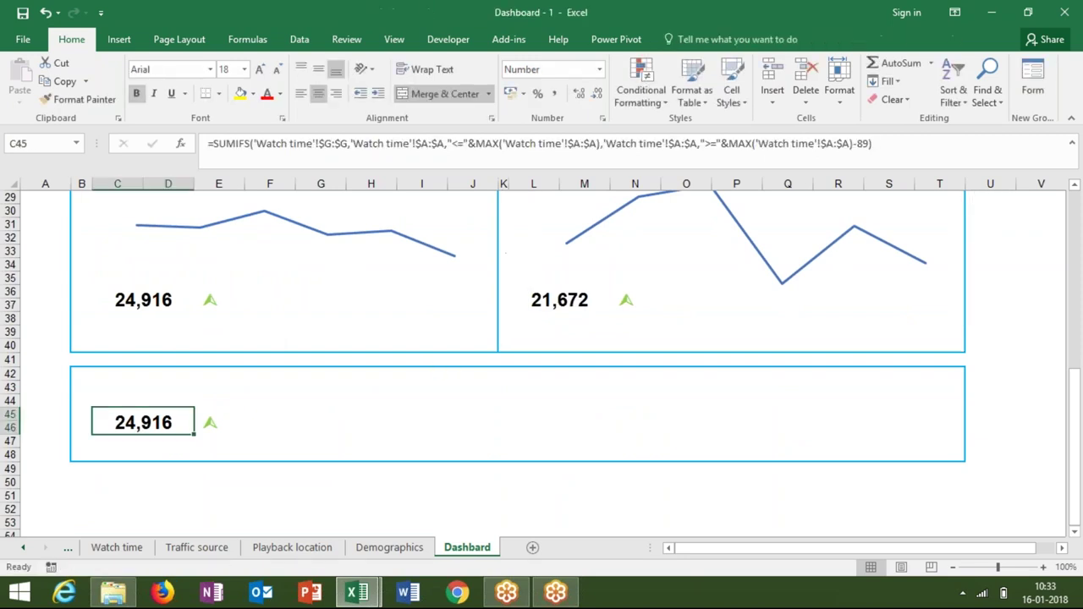
pyautogui.click(219, 422)
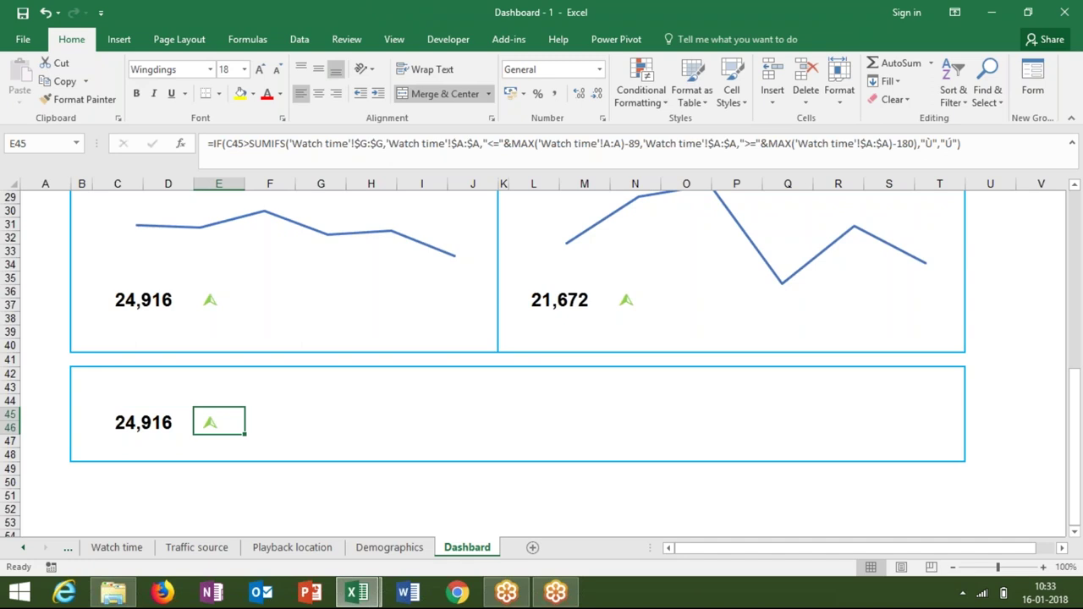
pyautogui.click(142, 422)
pyautogui.moveTo(142, 422); pyautogui.dragTo(218, 421)
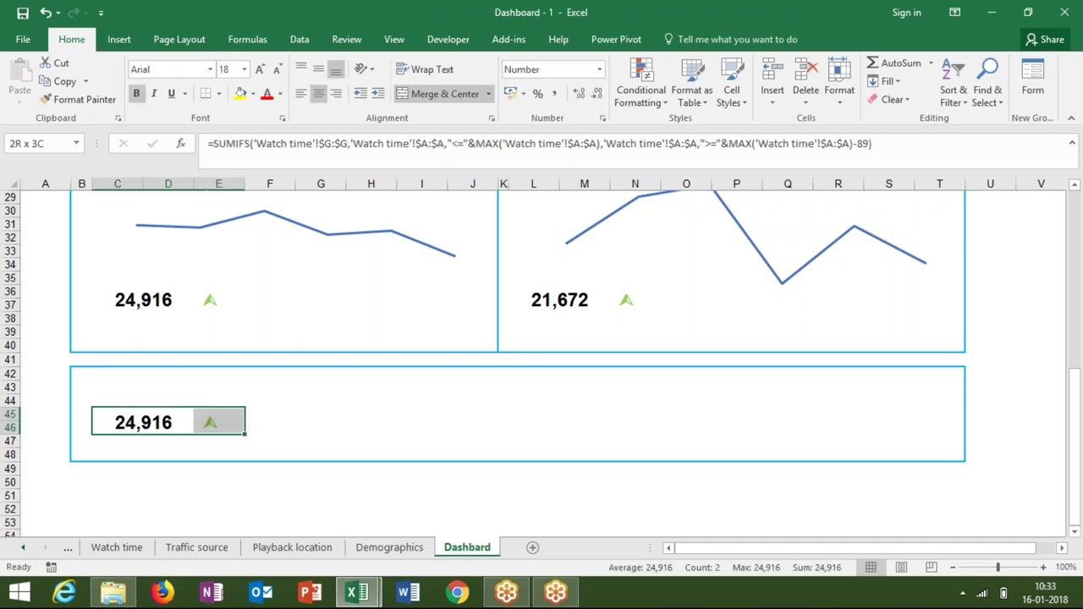
pyautogui.hotkey('ctrl', 'c')
# Paste copies of the block into G45, K45 and O45.
pyautogui.click(321, 414)
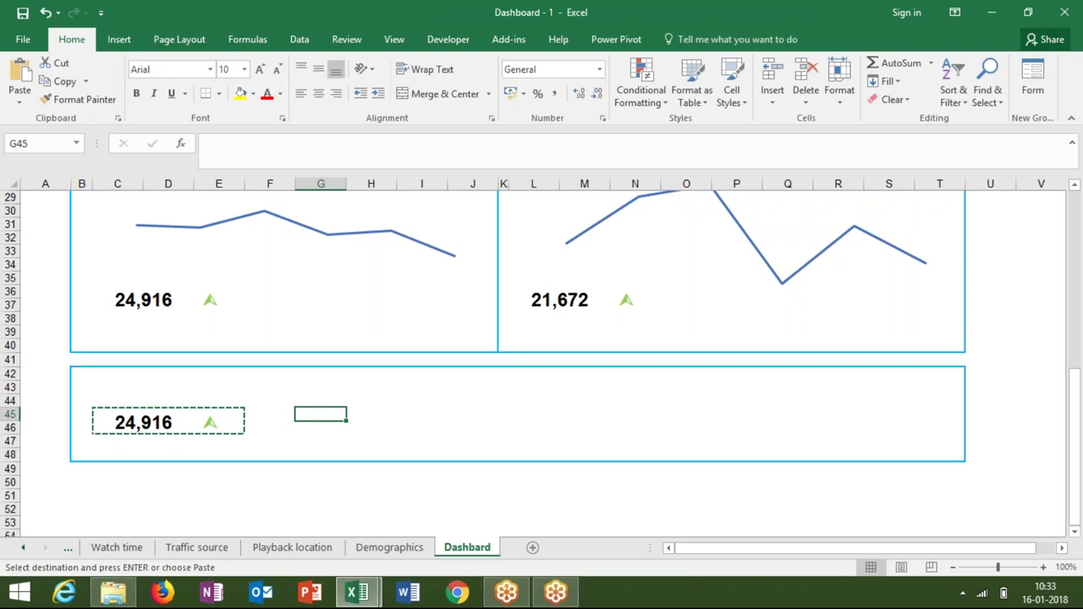
pyautogui.press('Left')
pyautogui.press('Left')
pyautogui.press('Left')
pyautogui.press('Right')
pyautogui.press('Right')
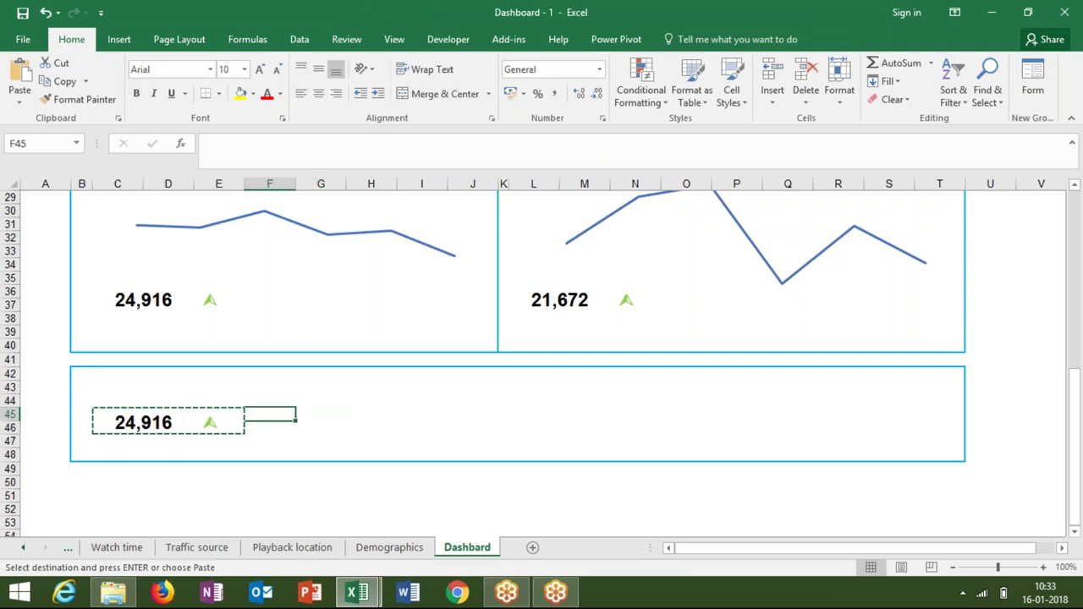
pyautogui.press('Right')
pyautogui.hotkey('ctrl', 'v')
pyautogui.press('Right')
pyautogui.press('Right')
pyautogui.press('ctrl')
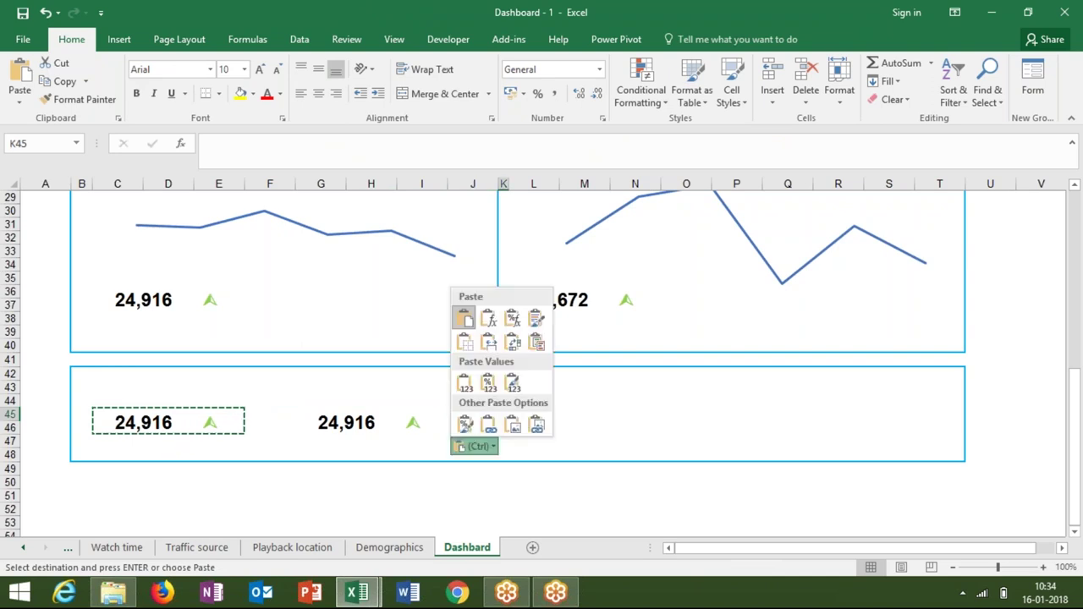
pyautogui.press('Escape')
pyautogui.click(143, 421)
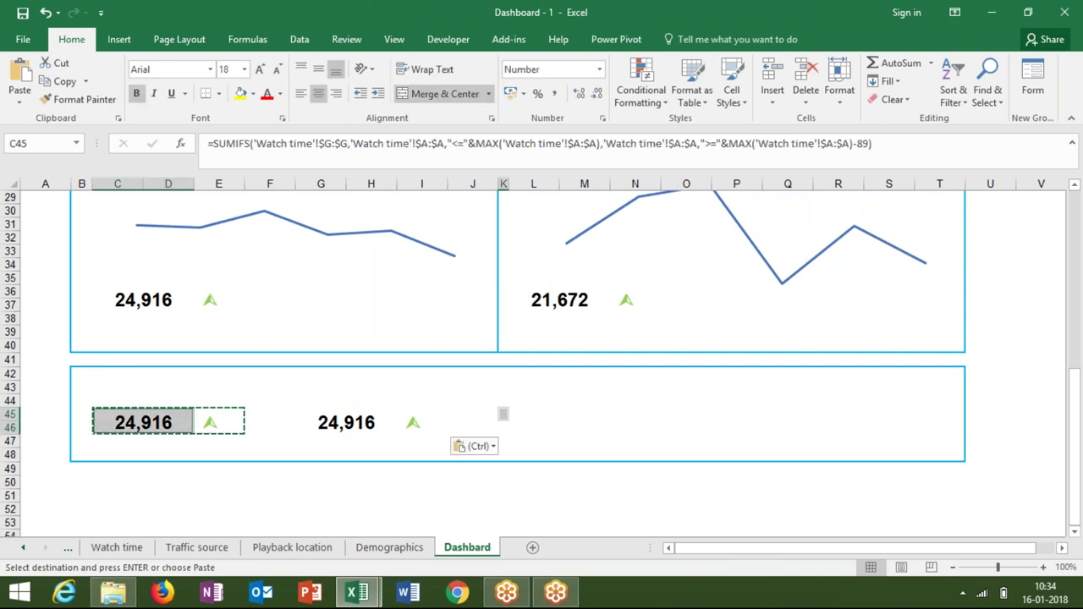
pyautogui.press('Right')
pyautogui.press('Right')
pyautogui.press('Right')
pyautogui.press('Right')
pyautogui.press('Right')
pyautogui.press('Right')
pyautogui.hotkey('ctrl', 'v')
pyautogui.press('Right')
pyautogui.press('Right')
pyautogui.press('Right')
pyautogui.press('Left')
pyautogui.press('Left')
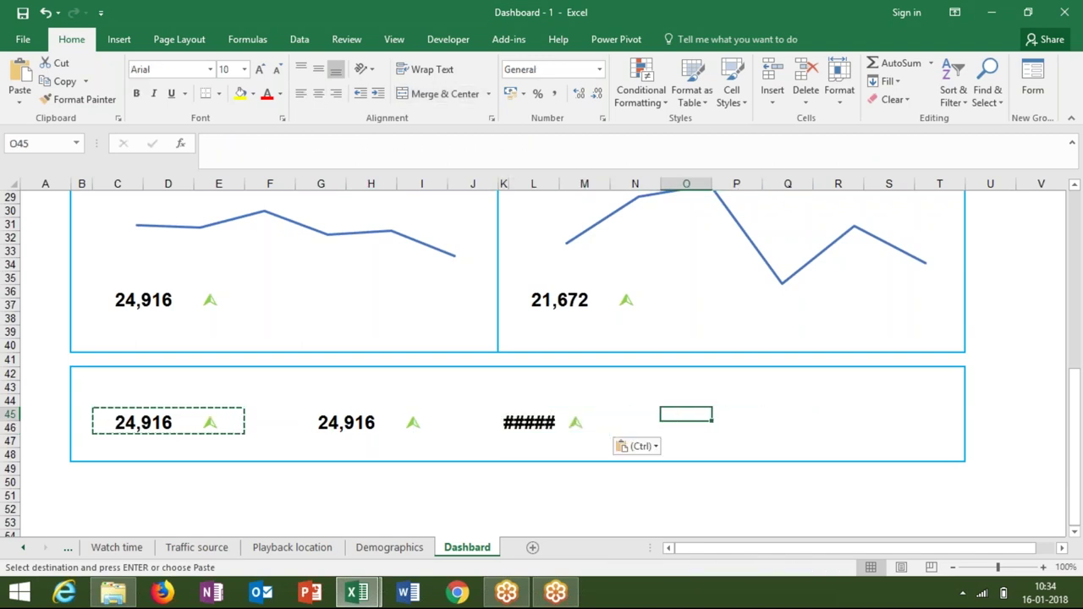
pyautogui.hotkey('ctrl', 'v')
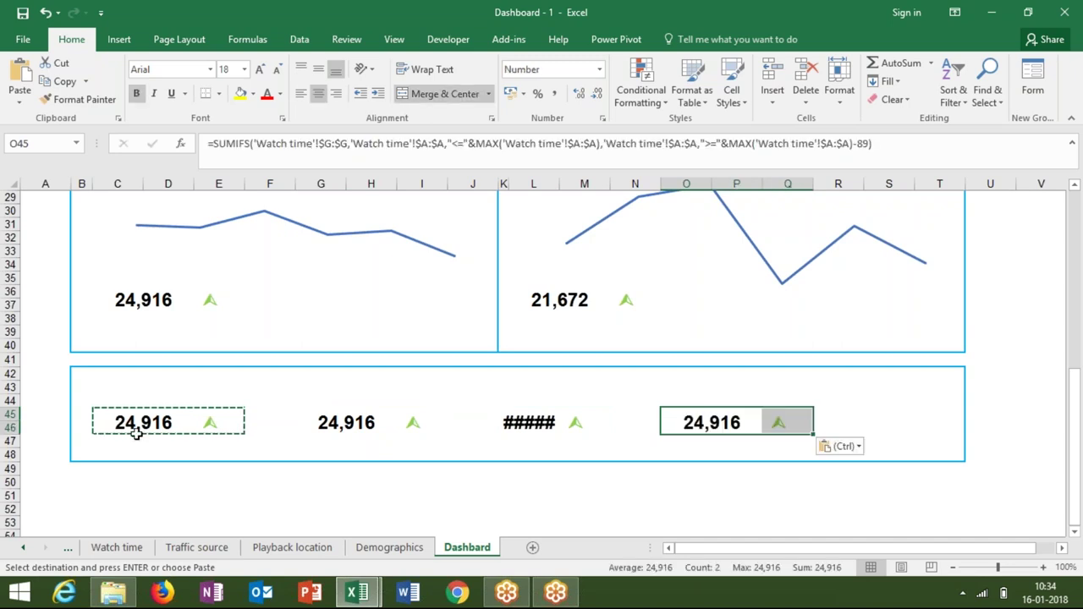
# Review the Comments and engagement columns on the Watch time sheet.
pyautogui.click(116, 547)
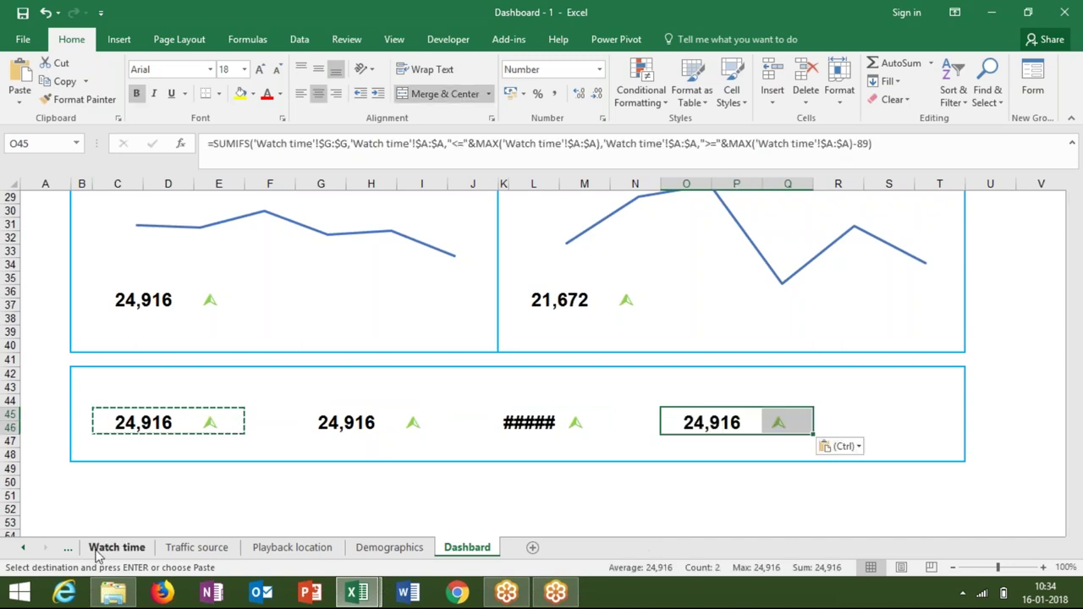
pyautogui.click(502, 235)
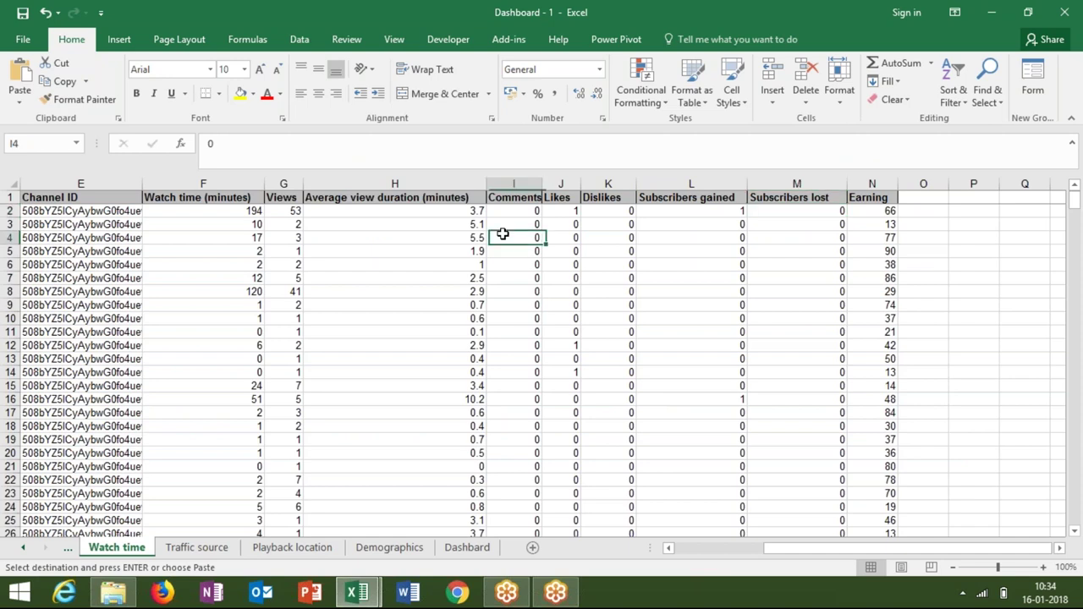
pyautogui.press('Right')
pyautogui.press('Right')
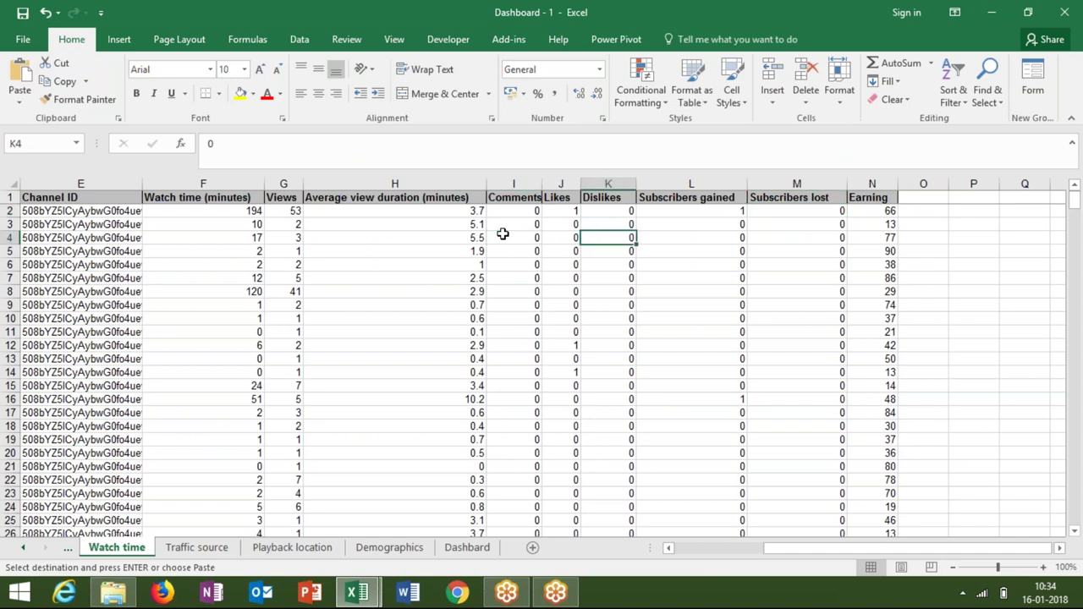
pyautogui.press('Right')
pyautogui.press('Right')
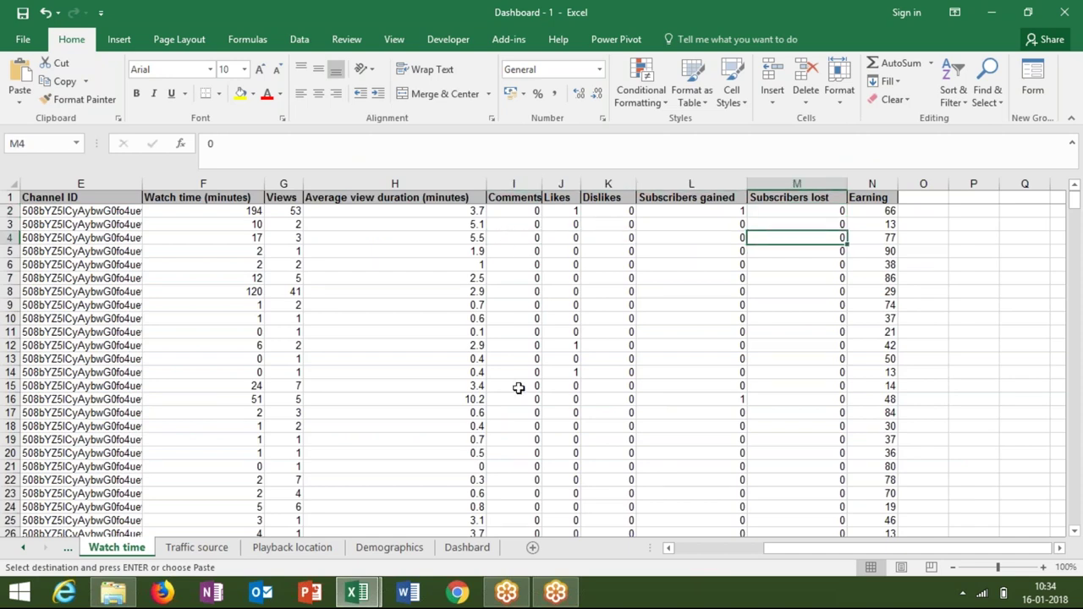
# Paste the block again at O45 and add a fifth copy at R45.
pyautogui.click(467, 548)
pyautogui.hotkey('ctrl', 'v')
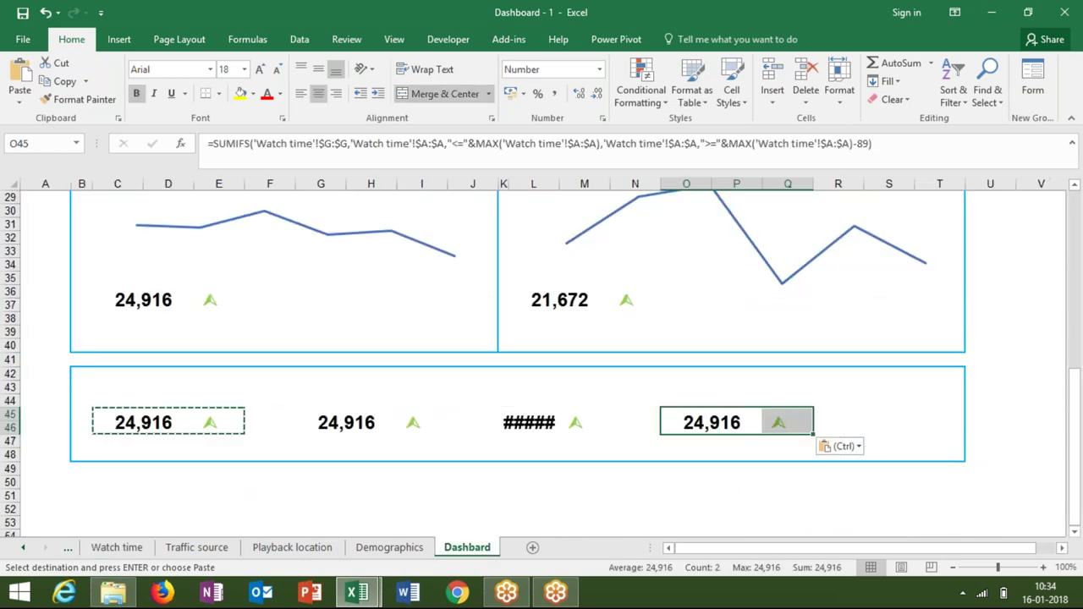
pyautogui.press('Left')
pyautogui.press('Right')
pyautogui.press('Right')
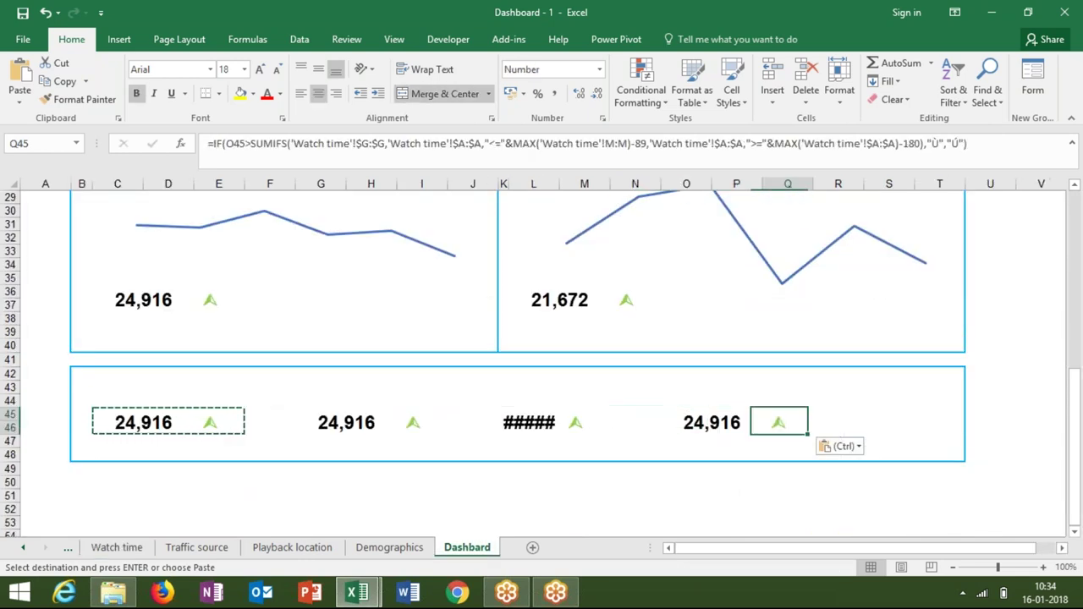
pyautogui.press('Right')
pyautogui.press('Right')
pyautogui.press('Left')
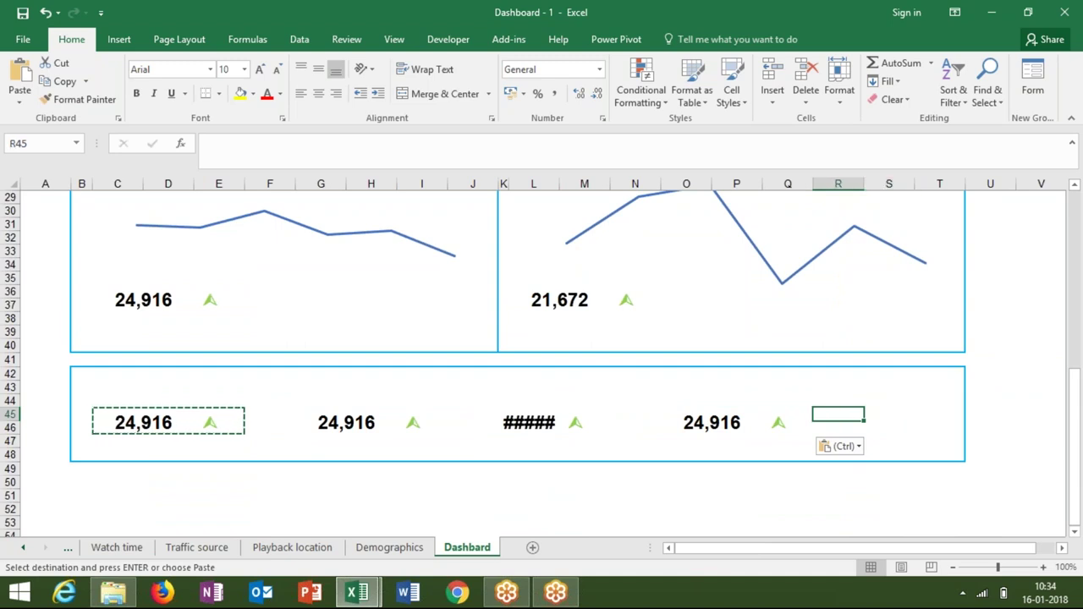
pyautogui.hotkey('ctrl', 'v')
pyautogui.press('Left')
pyautogui.press('Right')
pyautogui.press('Right')
pyautogui.press('Left')
pyautogui.press('Left')
pyautogui.press('Left')
pyautogui.press('Left')
pyautogui.press('Left')
pyautogui.press('Left')
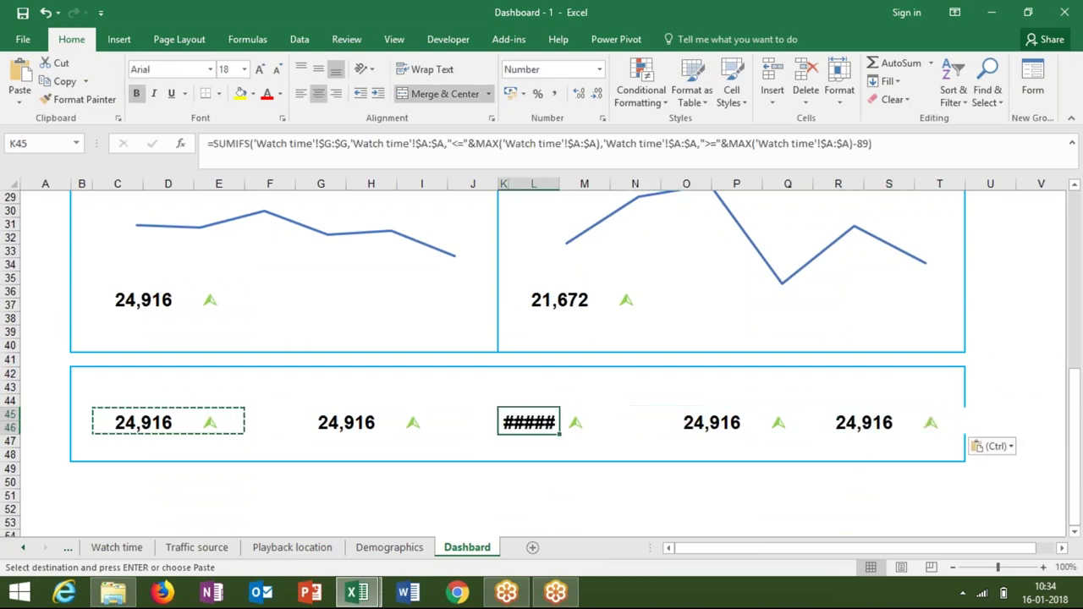
# Widen column L so K45 shows 24,916 instead of #####.
pyautogui.moveTo(559, 183); pyautogui.dragTo(570, 189)
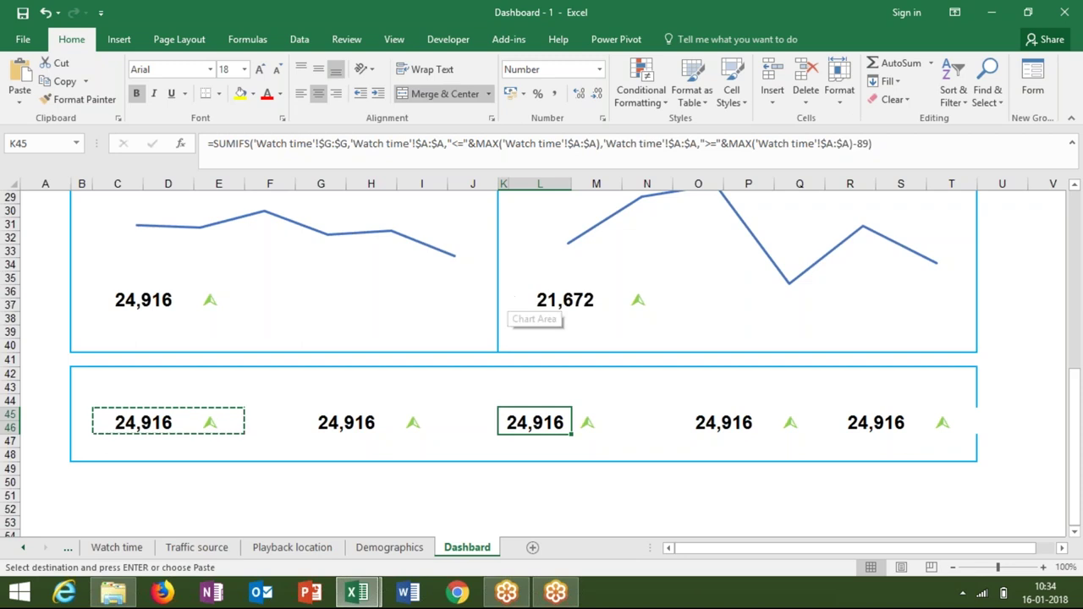
pyautogui.press('Escape')
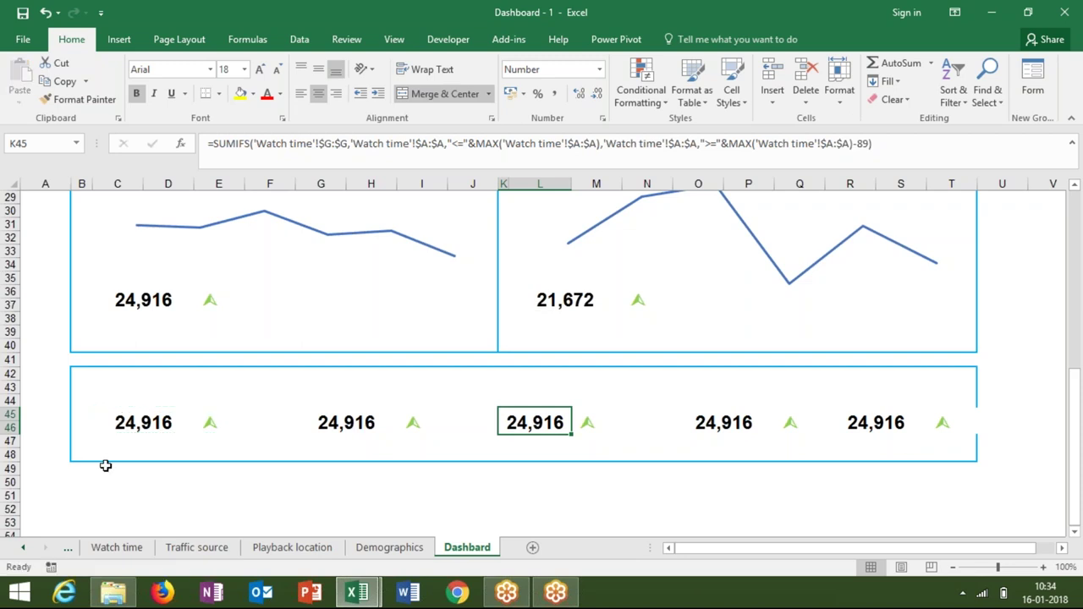
pyautogui.click(126, 421)
# Paste the Watch time 'Comments' heading as a value into Dashboard C43.
pyautogui.click(124, 450)
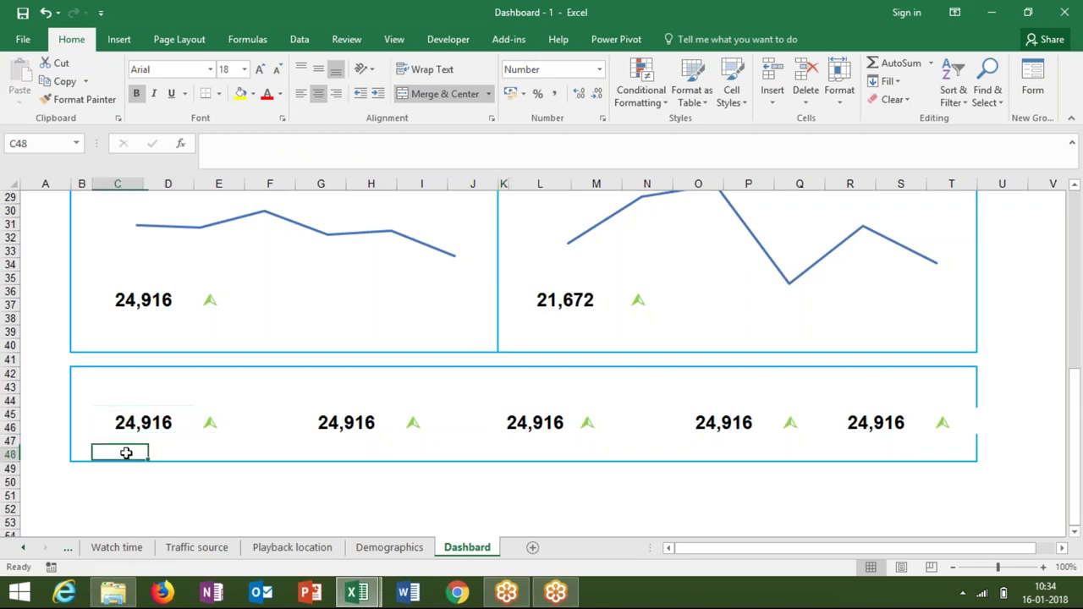
pyautogui.click(117, 548)
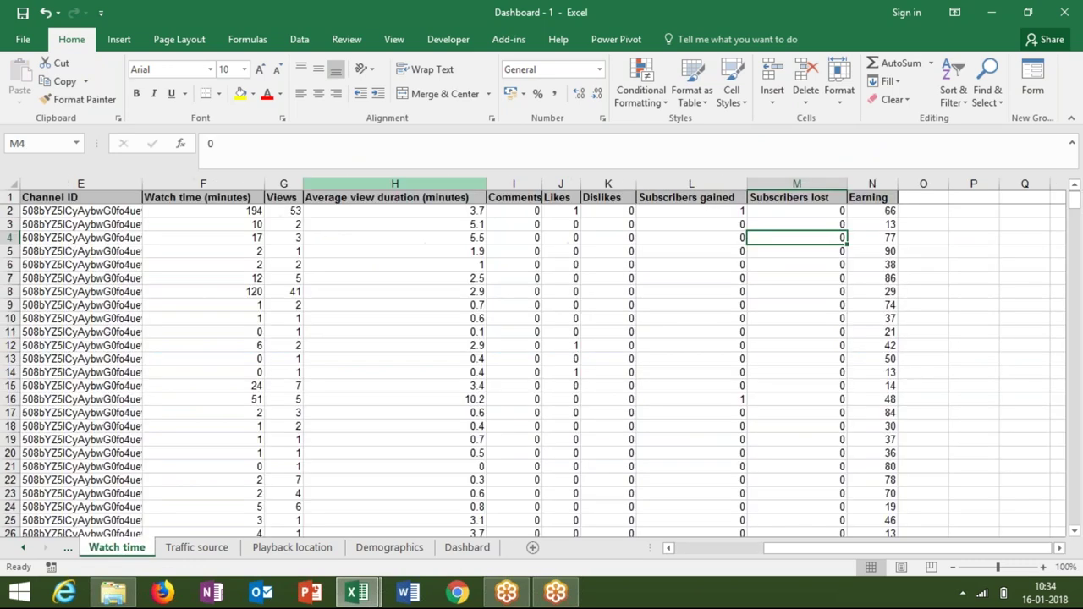
pyautogui.click(499, 199)
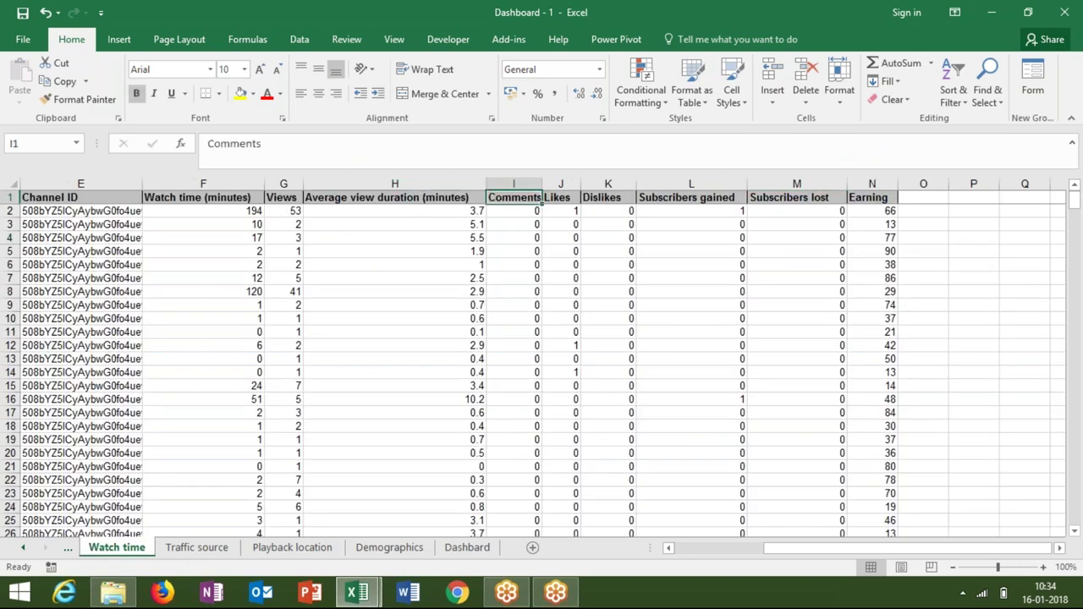
pyautogui.hotkey('ctrl', 'c')
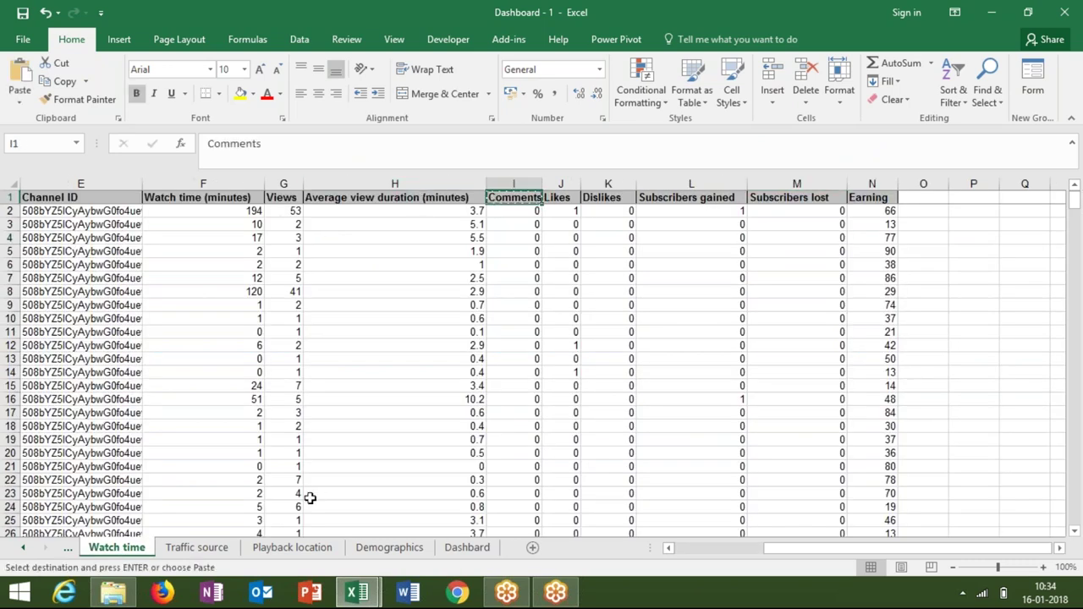
pyautogui.click(467, 549)
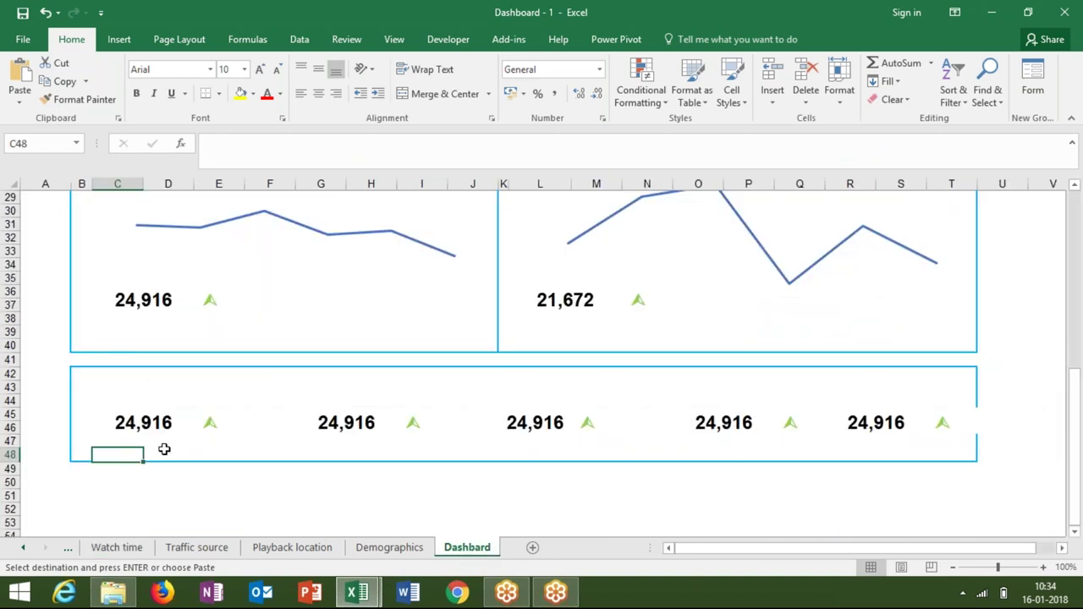
pyautogui.click(133, 441)
pyautogui.click(132, 397)
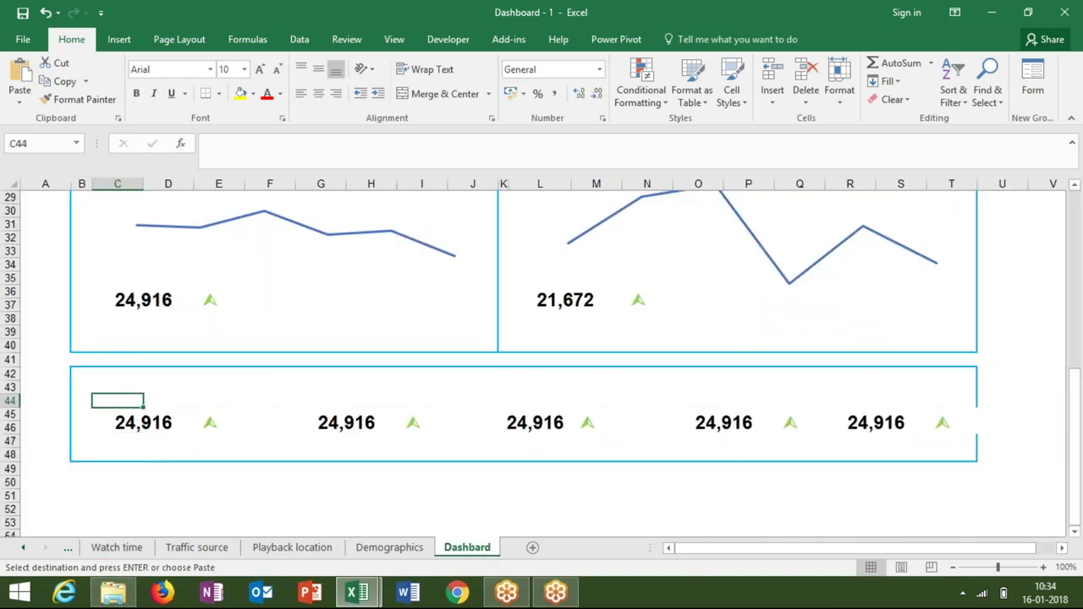
pyautogui.click(136, 388)
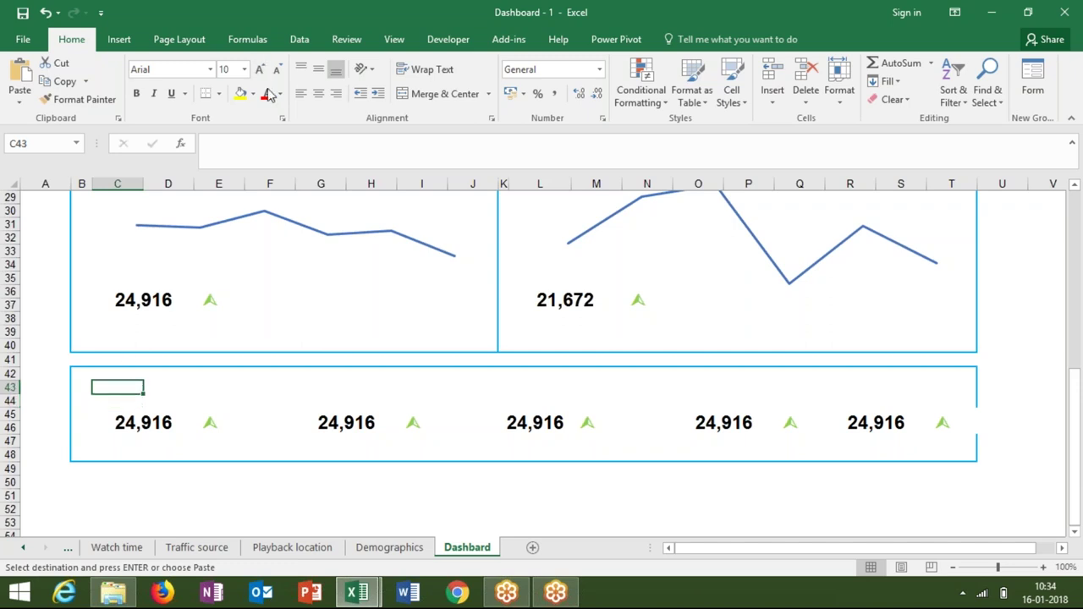
pyautogui.click(19, 95)
pyautogui.click(17, 205)
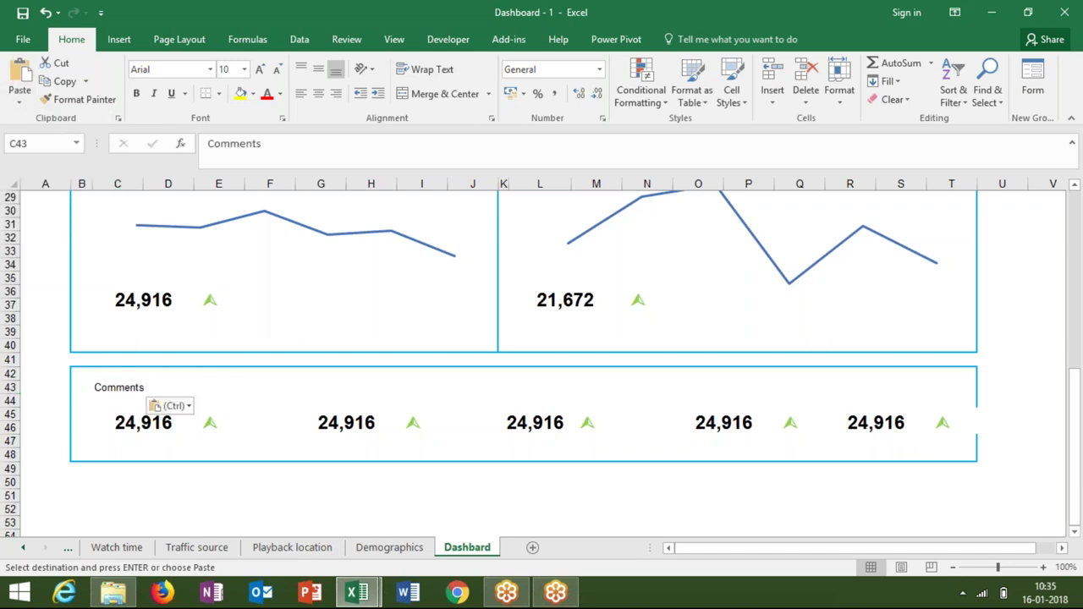
# Merge and centre the label across C43:D43, enlarge it to 14 pt, and bold it.
pyautogui.hotkey('shift', 'Right')
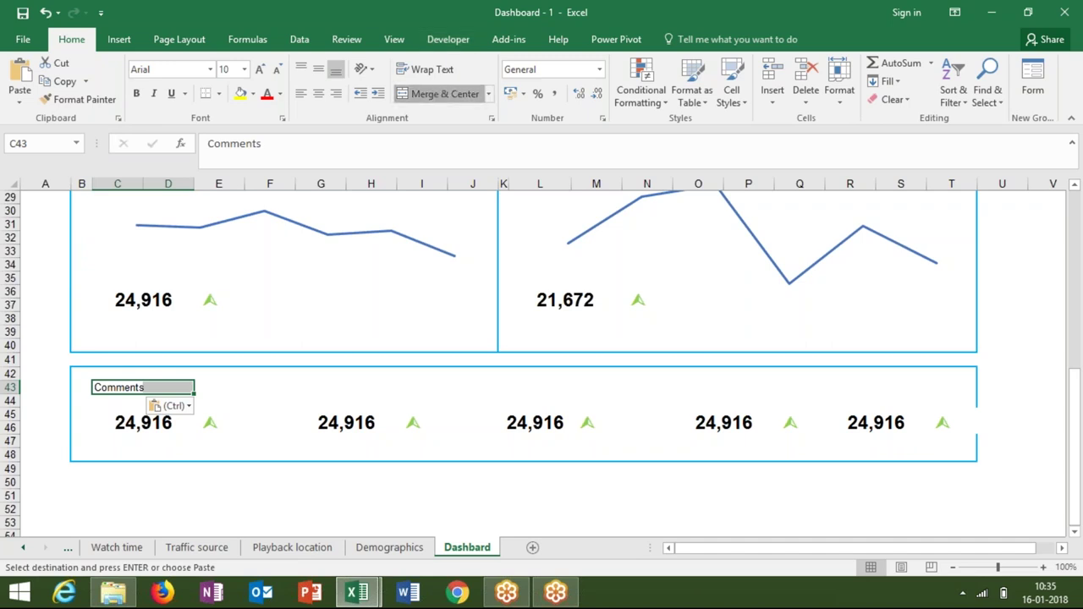
pyautogui.click(436, 94)
pyautogui.click(261, 71)
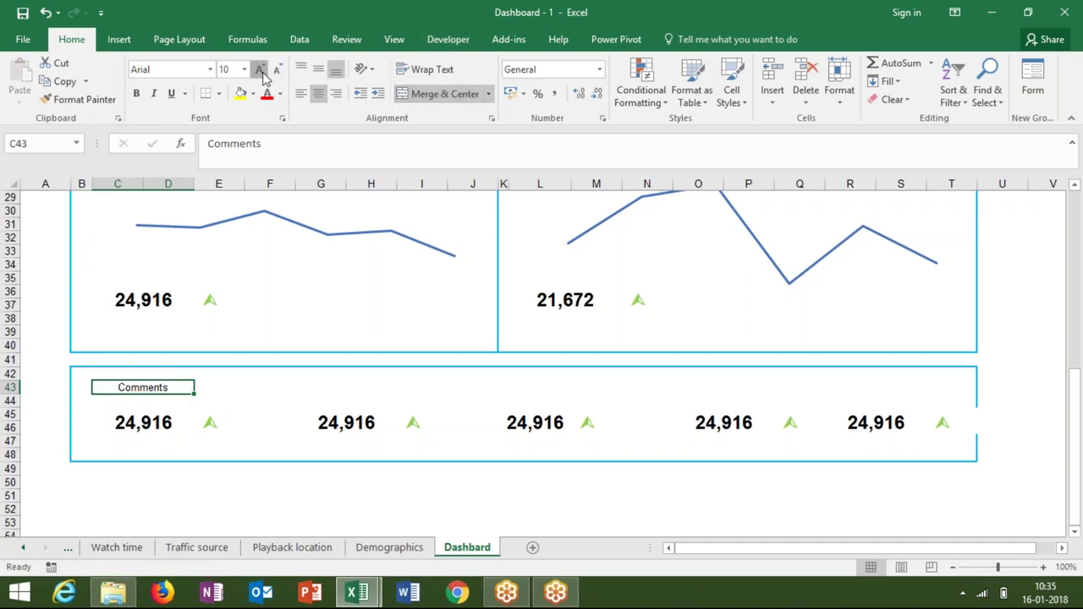
pyautogui.click(261, 71)
pyautogui.click(261, 71)
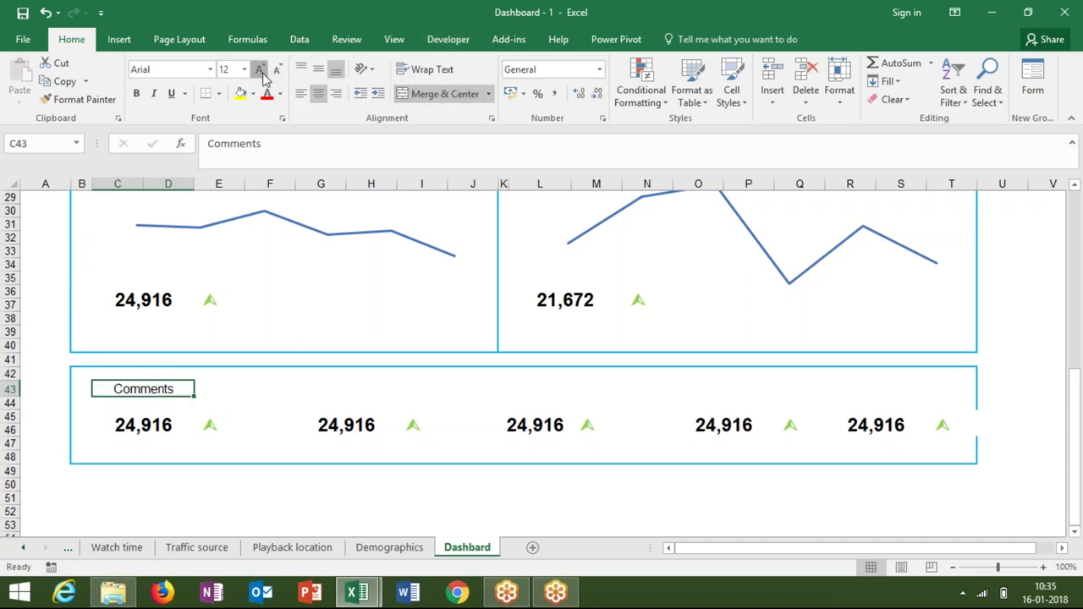
pyautogui.hotkey('ctrl', 'b')
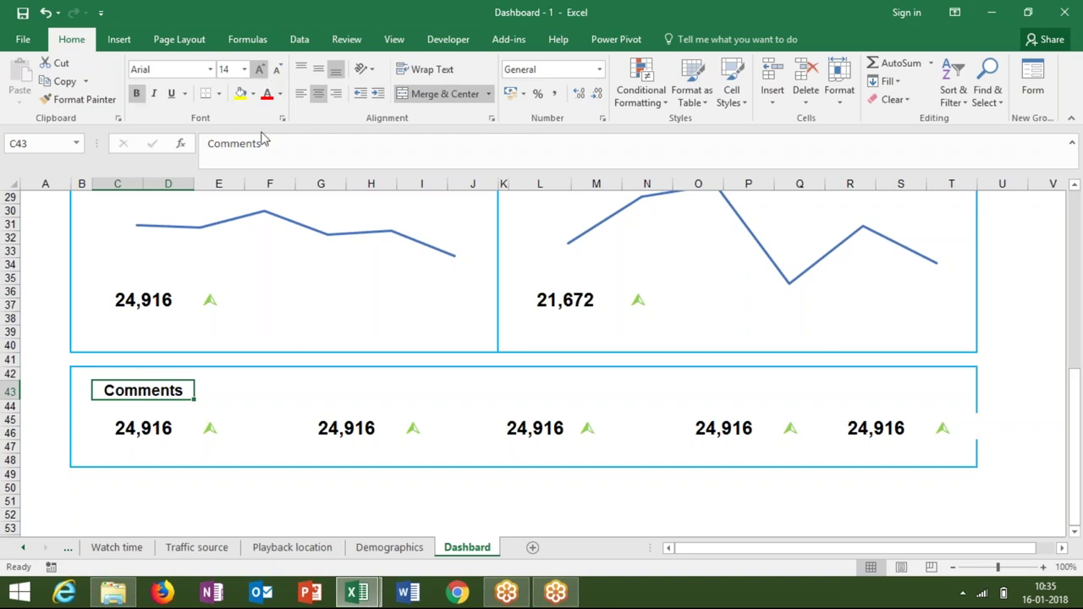
pyautogui.hotkey('ctrl', 'c')
pyautogui.click(251, 395)
pyautogui.press('Right')
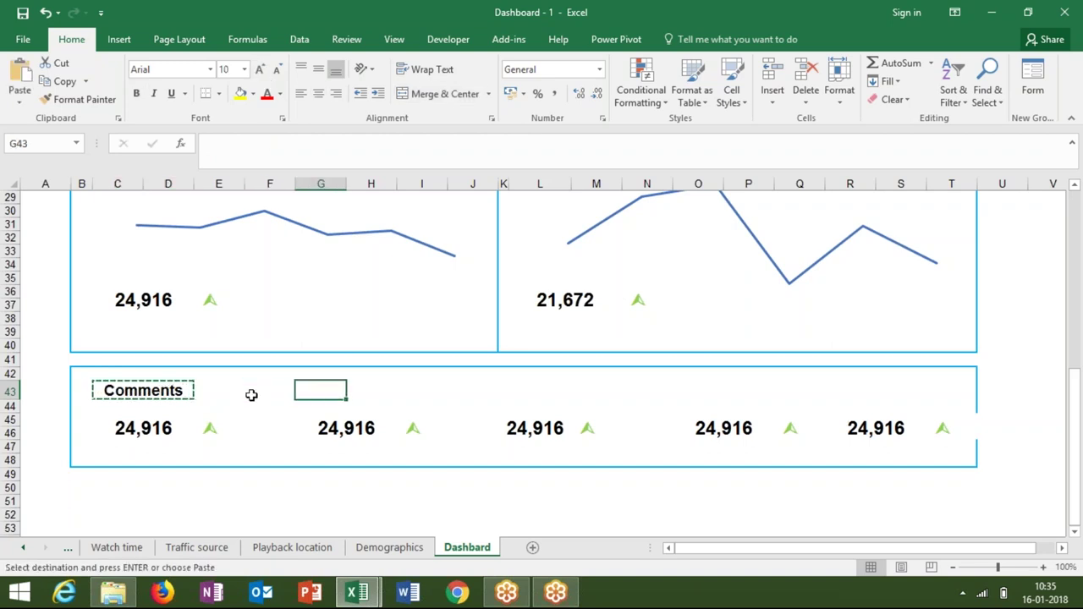
# Paste the Comments label into G43 and K43, shrinking K43's font one size.
pyautogui.hotkey('ctrl', 'v')
pyautogui.press('Right')
pyautogui.press('Right')
pyautogui.press('Right')
pyautogui.press('Right')
pyautogui.press('Right')
pyautogui.press('Left')
pyautogui.hotkey('ctrl', 'v')
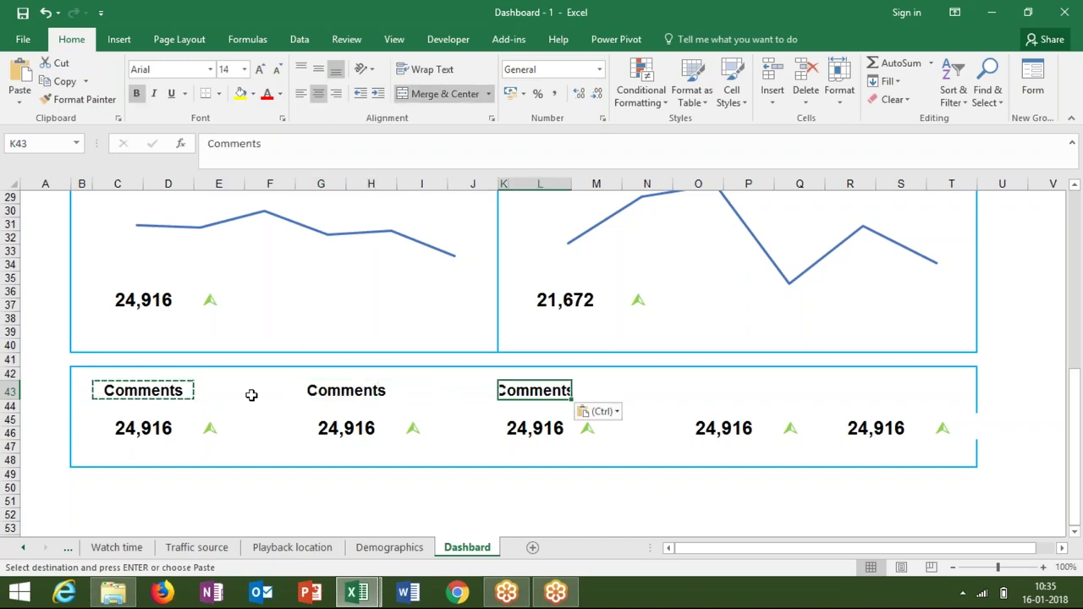
pyautogui.press('Right')
pyautogui.press('Right')
pyautogui.press('Left')
pyautogui.press('Left')
pyautogui.click(279, 71)
pyautogui.press('Right')
pyautogui.press('Right')
pyautogui.press('Right')
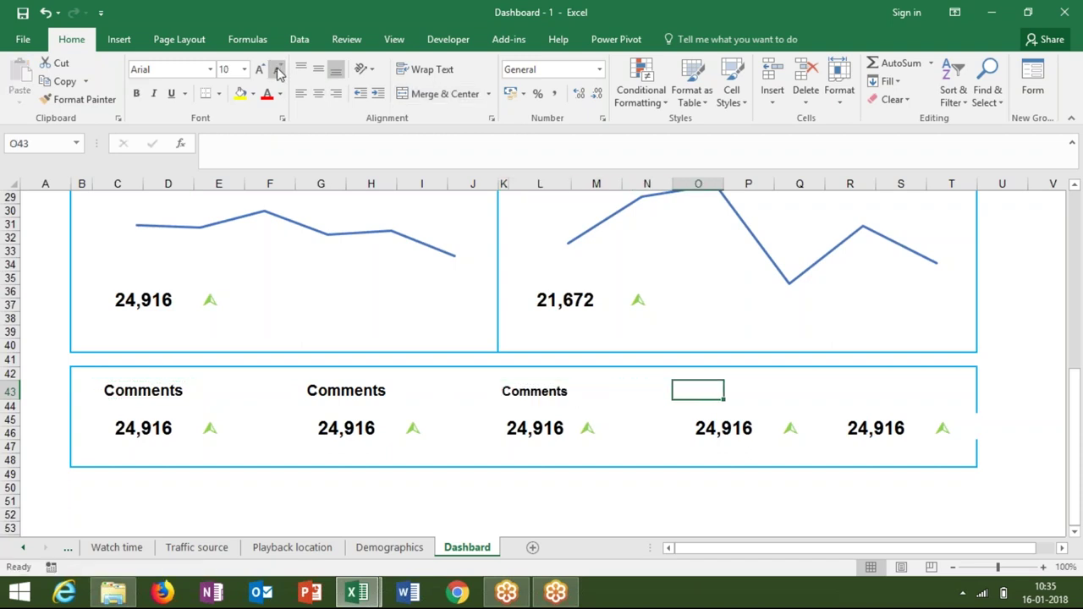
# Copy the Comments heading into the fourth and fifth tiles, O43 and R43.
pyautogui.click(320, 390)
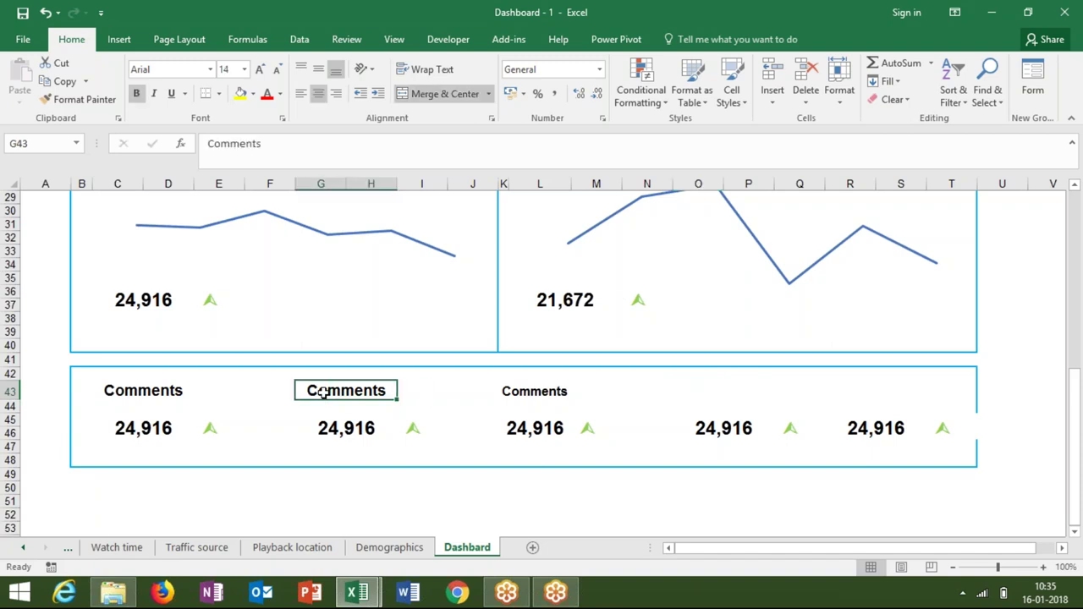
pyautogui.hotkey('ctrl', 'c')
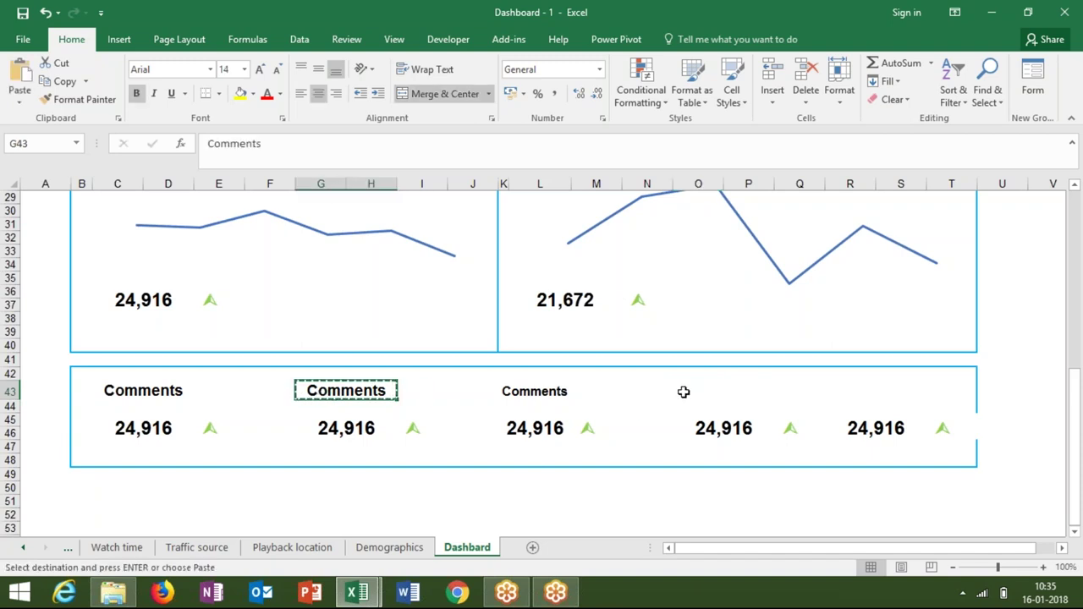
pyautogui.click(686, 392)
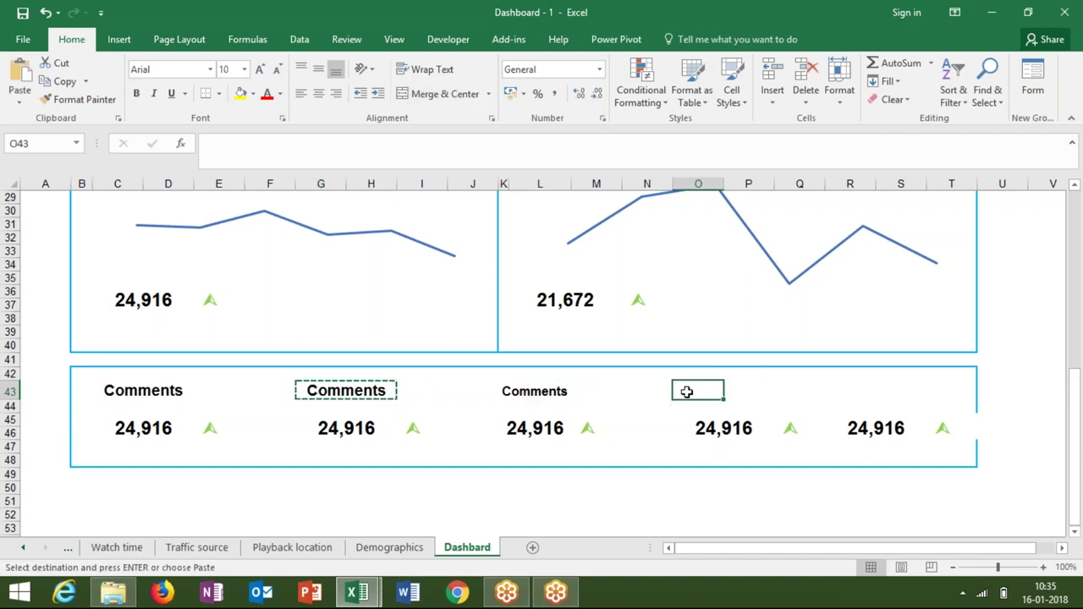
pyautogui.hotkey('ctrl', 'v')
pyautogui.click(838, 391)
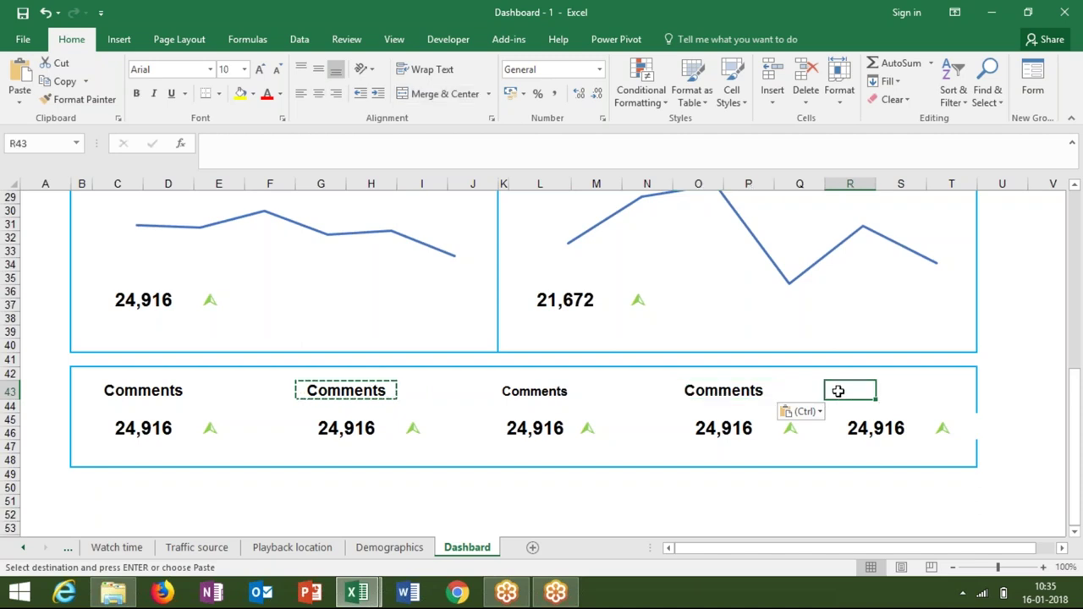
pyautogui.hotkey('ctrl', 'v')
pyautogui.press('Escape')
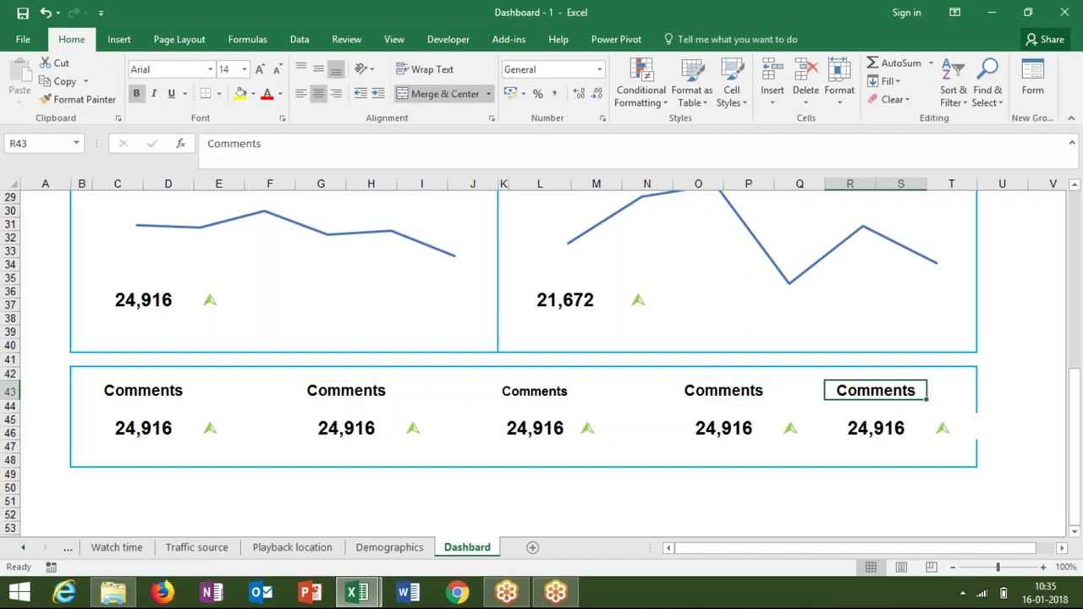
# Check the Likes column header on the Watch time sheet.
pyautogui.click(117, 547)
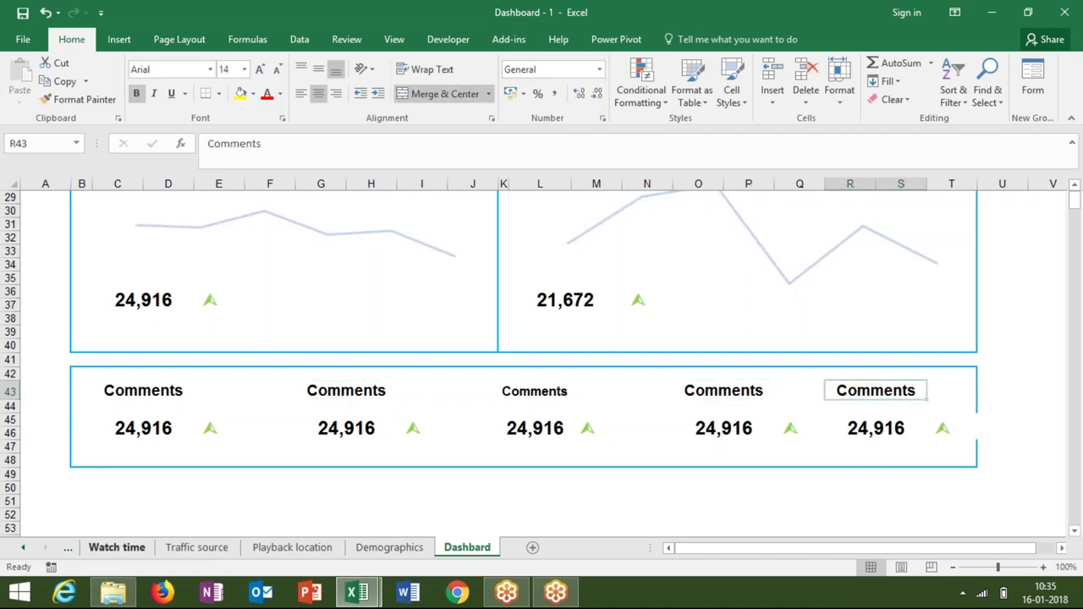
pyautogui.click(565, 198)
pyautogui.doubleClick(565, 198)
pyautogui.click(545, 197)
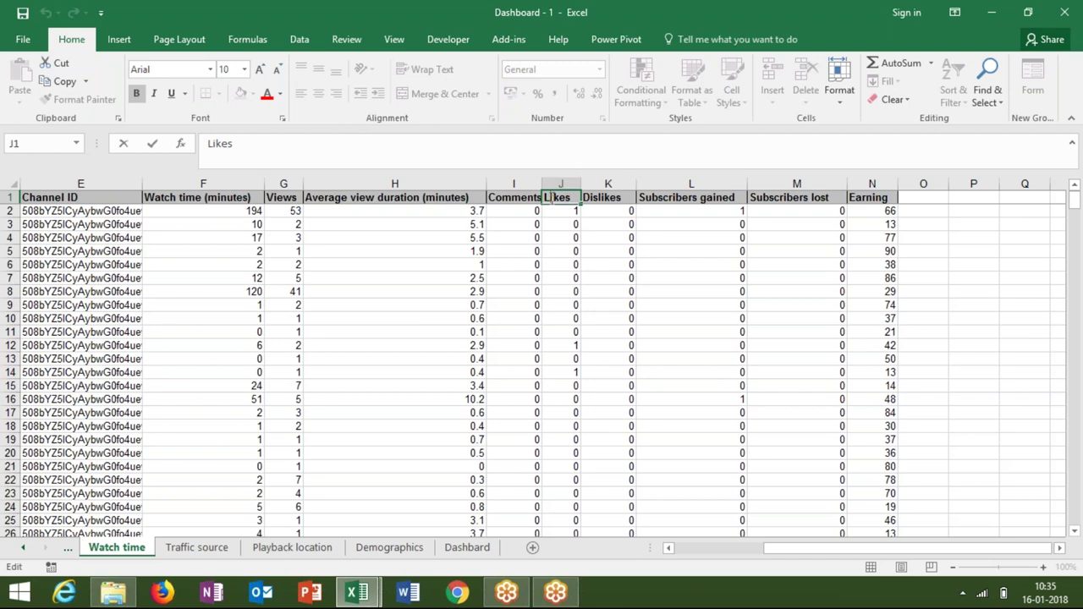
pyautogui.press('Escape')
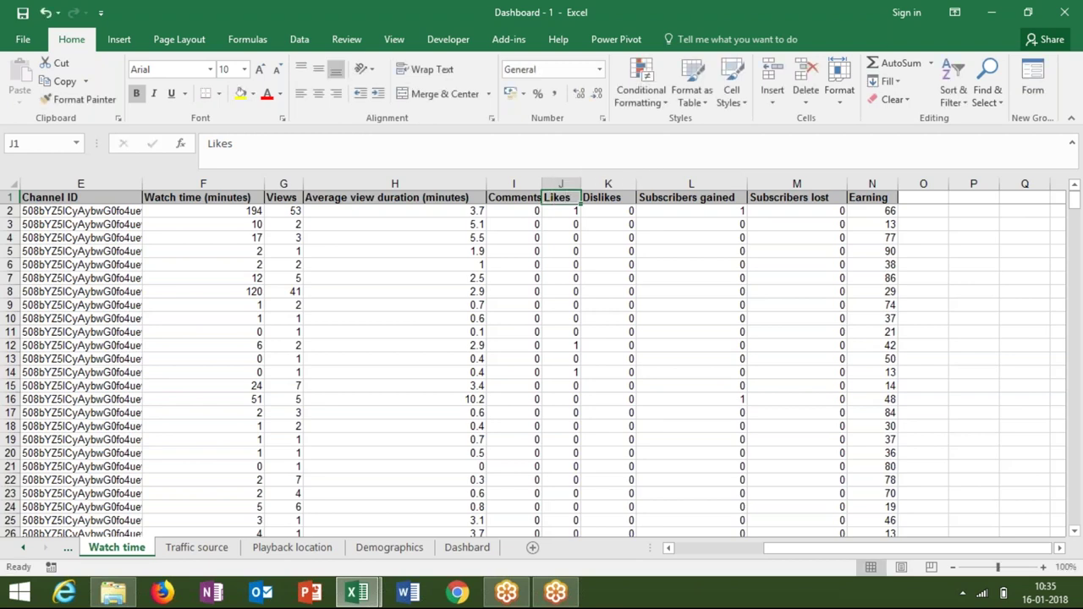
pyautogui.hotkey('ctrl', 'c')
pyautogui.press('Escape')
pyautogui.click(207, 143)
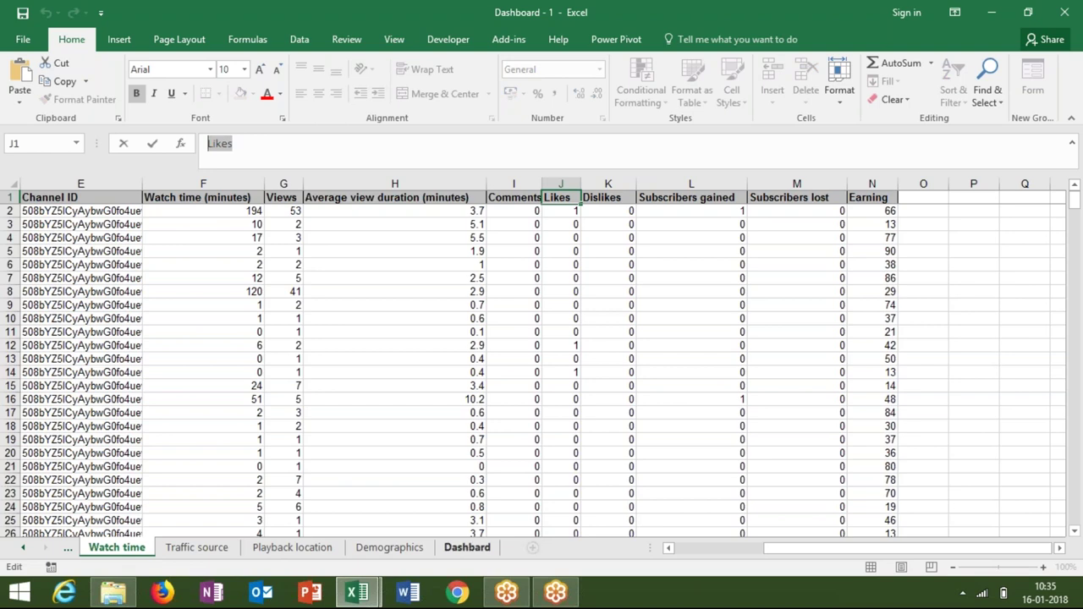
# Replace the second tile's heading in G43 with 'Likes'.
pyautogui.click(459, 547)
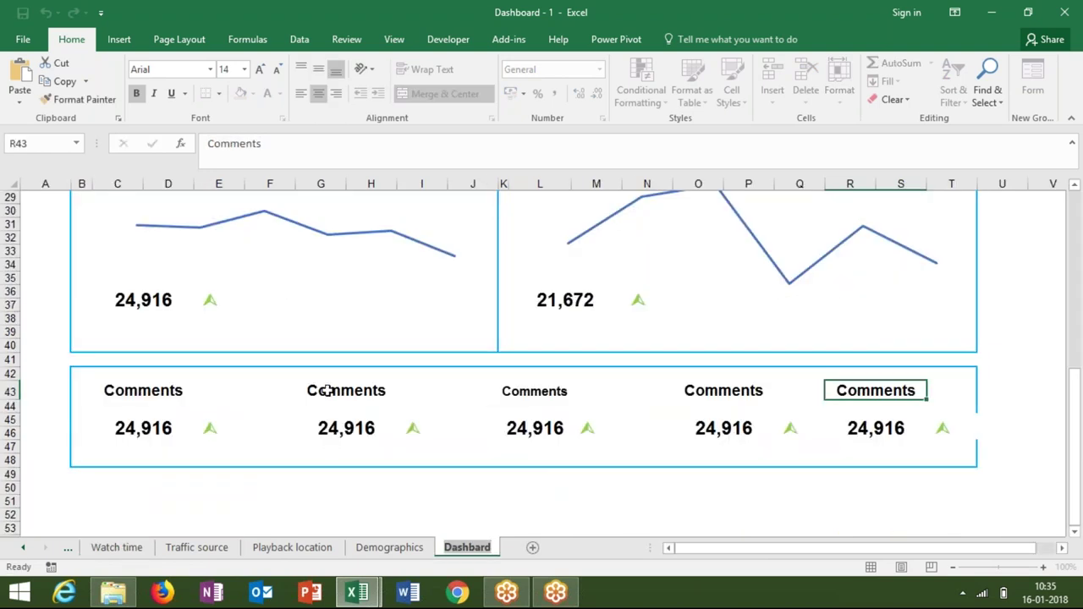
pyautogui.click(326, 389)
pyautogui.doubleClick(328, 389)
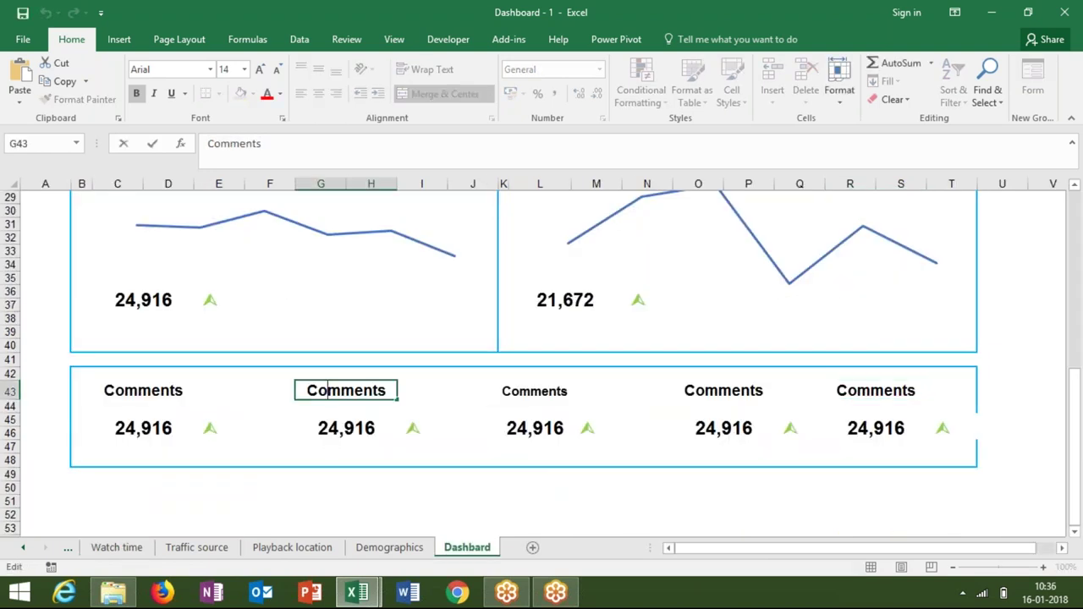
pyautogui.doubleClick(346, 390)
pyautogui.write('Likes')
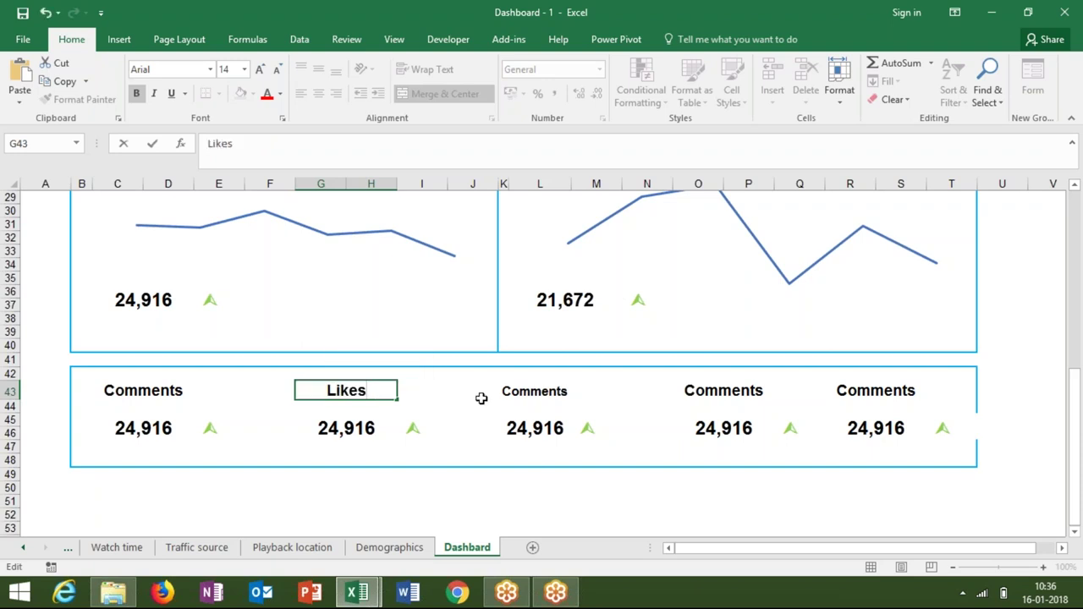
pyautogui.click(496, 392)
pyautogui.click(508, 392)
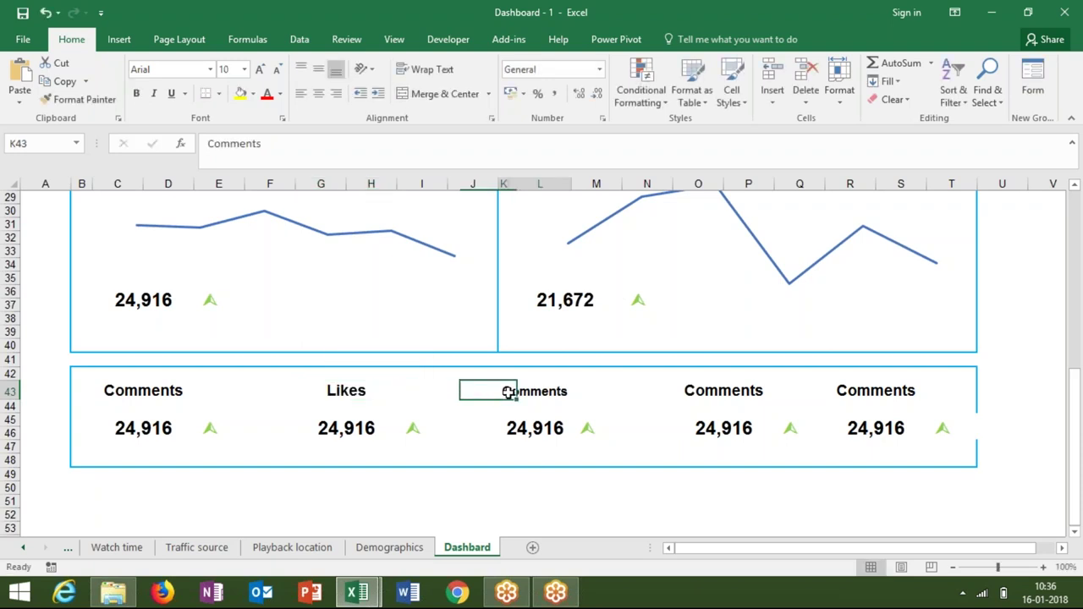
# Copy the word 'Dislikes' from the Watch time K1 header.
pyautogui.click(128, 548)
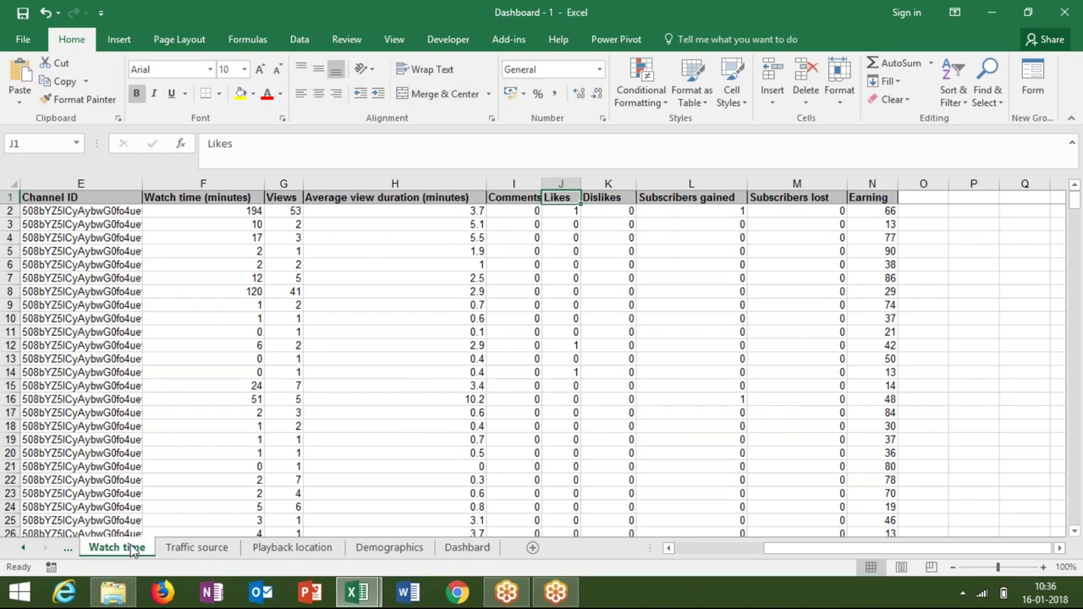
pyautogui.click(613, 195)
pyautogui.doubleClick(611, 196)
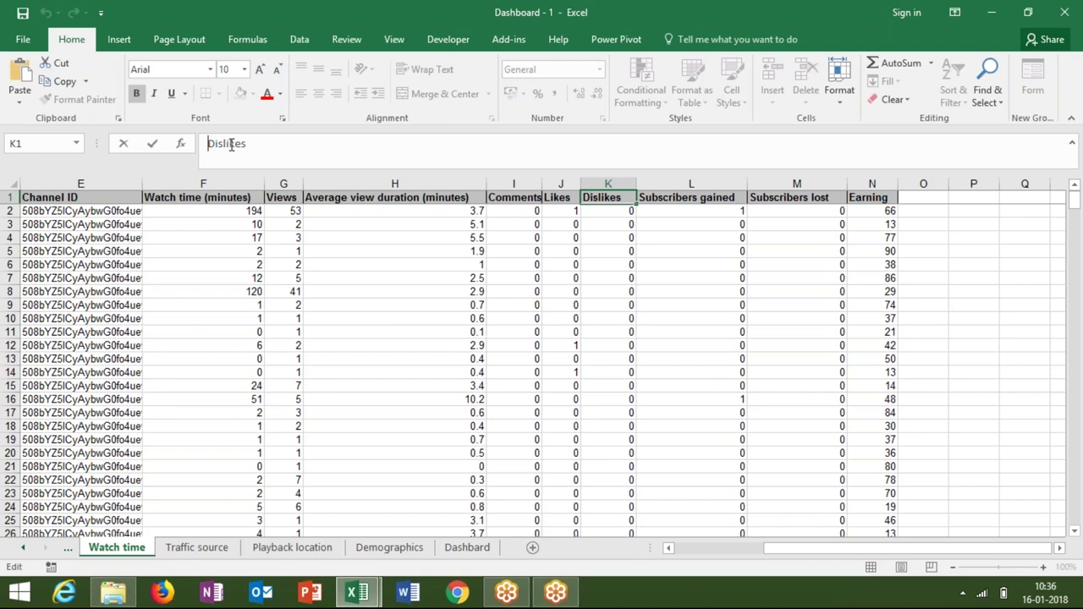
pyautogui.doubleClick(231, 144)
pyautogui.press('Escape')
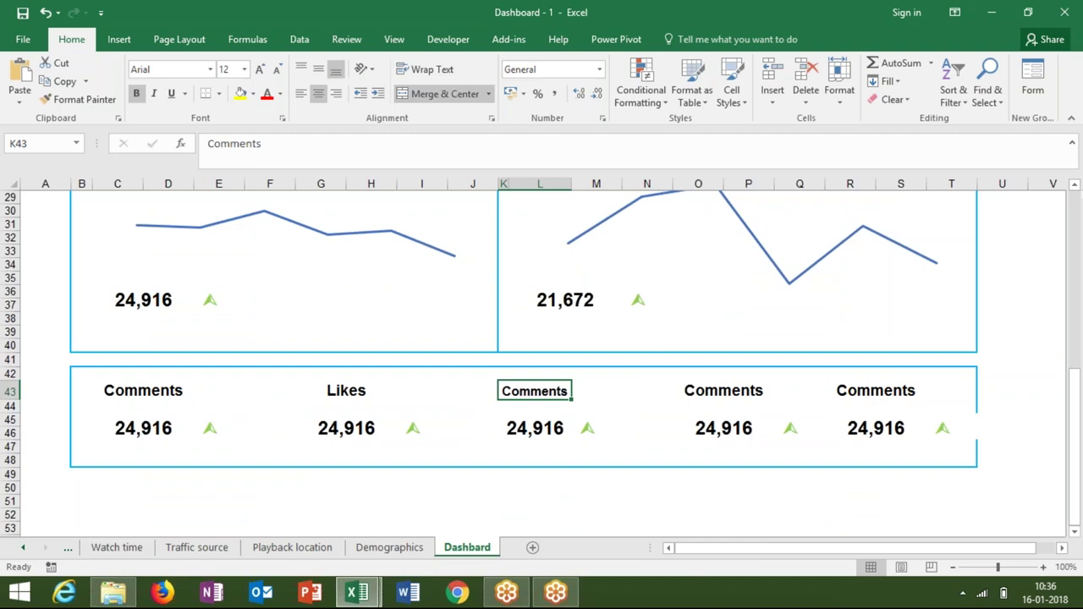
# Edit the third tile's K43 heading to read 'Dislike'.
pyautogui.moveTo(272, 145); pyautogui.dragTo(227, 145)
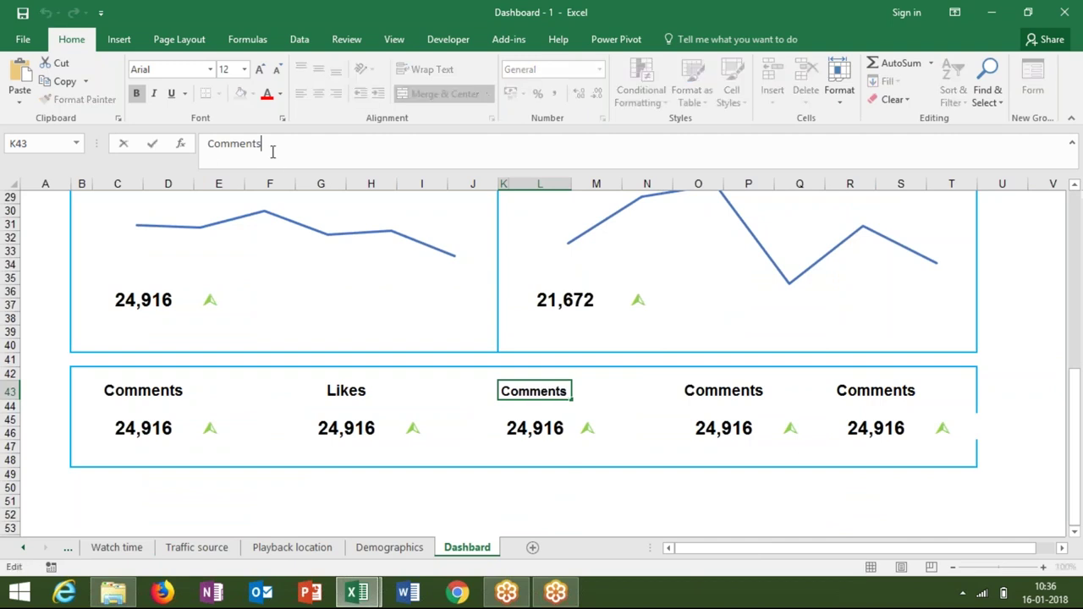
pyautogui.click(213, 145)
pyautogui.hotkey('ctrl', 'v')
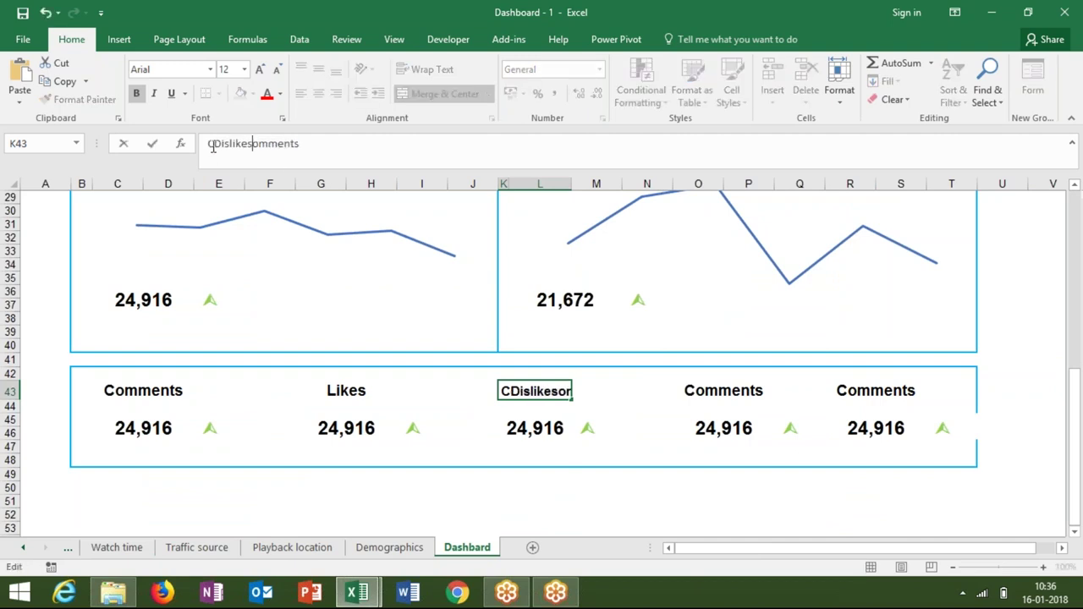
pyautogui.click(213, 146)
pyautogui.press('BackSpace')
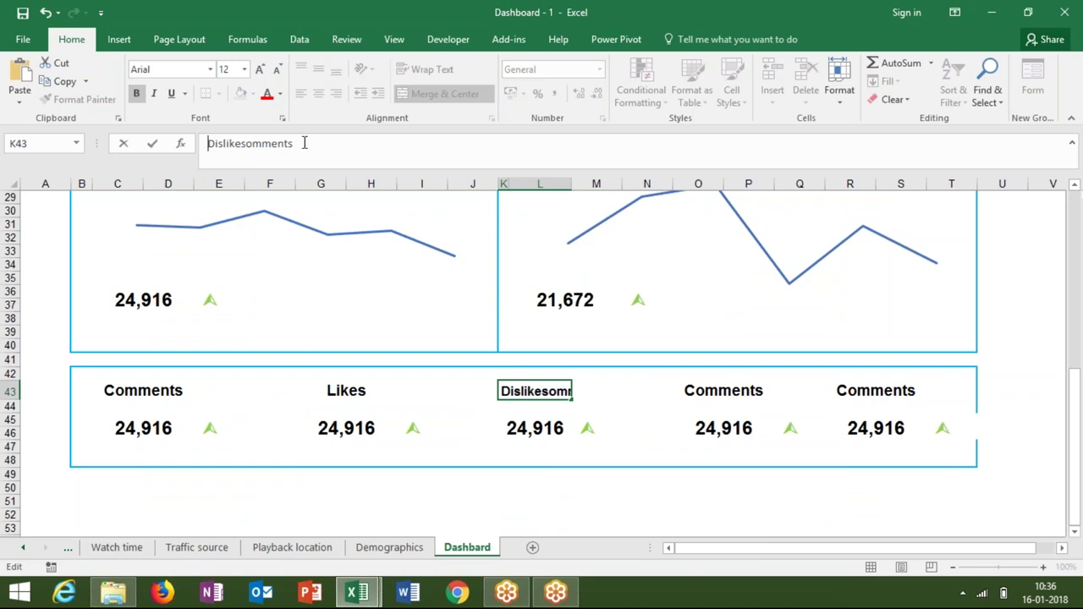
pyautogui.doubleClick(304, 143)
pyautogui.click(306, 143)
pyautogui.press('BackSpace')
pyautogui.press('BackSpace')
pyautogui.press('BackSpace')
pyautogui.press('BackSpace')
pyautogui.press('BackSpace')
pyautogui.press('BackSpace')
pyautogui.press('BackSpace')
pyautogui.press('Return')
pyautogui.press('Up')
pyautogui.press('Right')
pyautogui.press('Right')
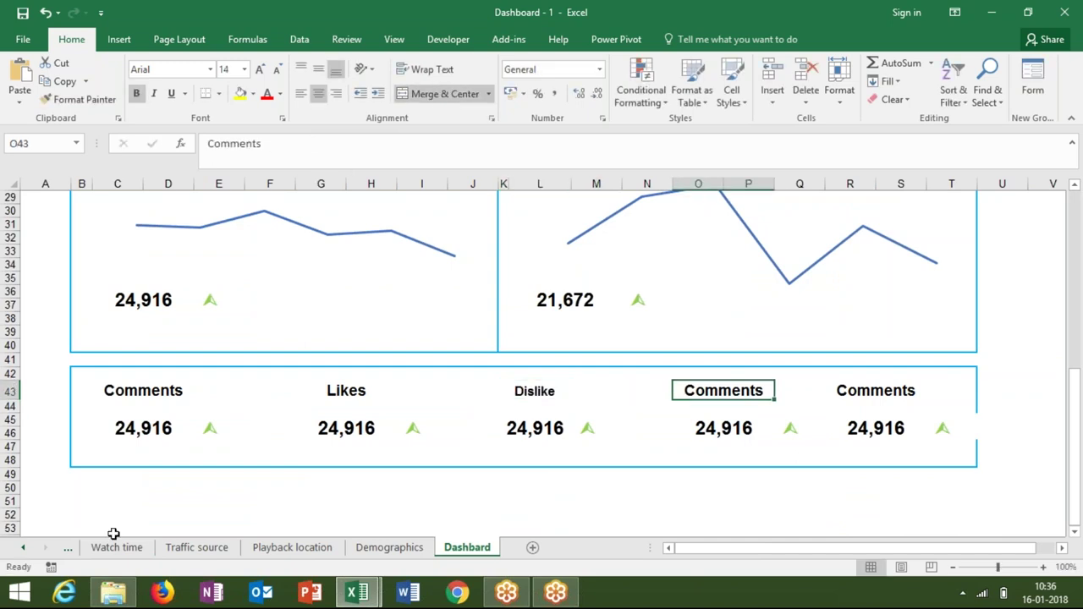
pyautogui.click(25, 549)
pyautogui.click(24, 549)
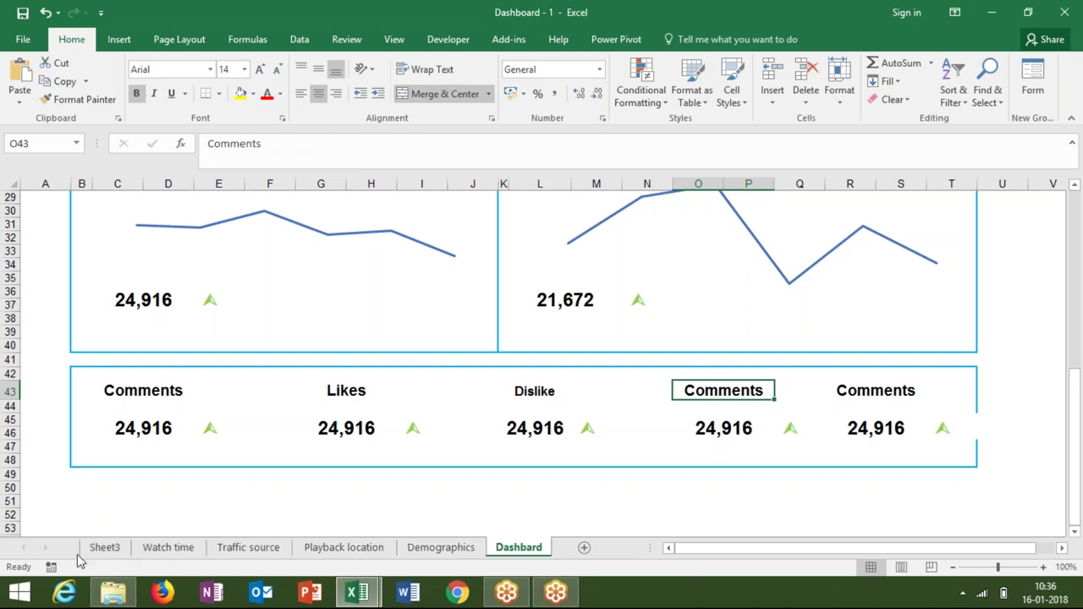
pyautogui.click(102, 549)
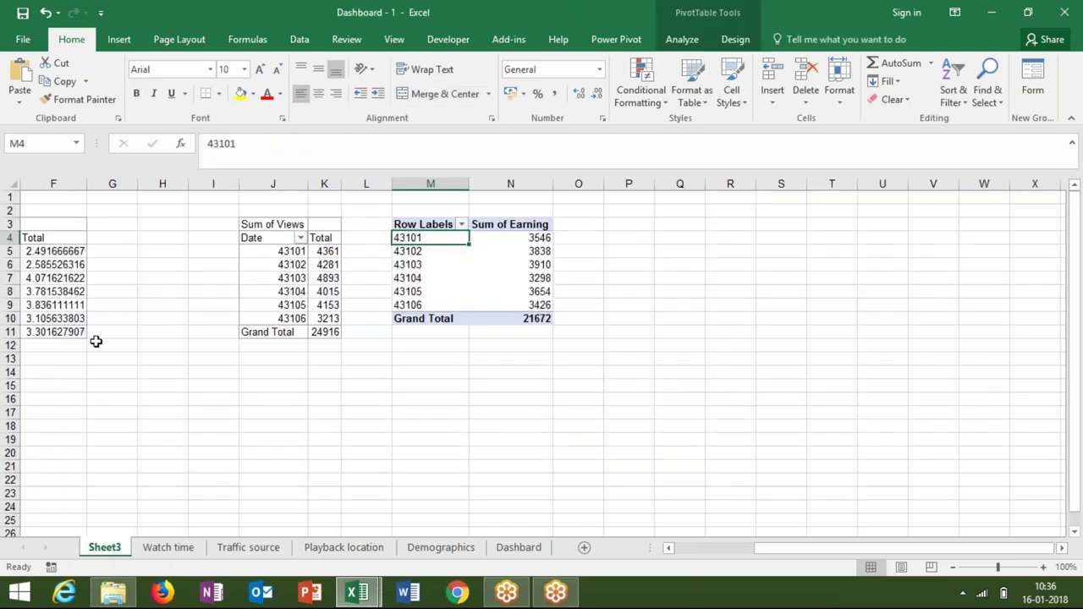
pyautogui.moveTo(102, 343); pyautogui.dragTo(73, 334)
pyautogui.click(58, 308)
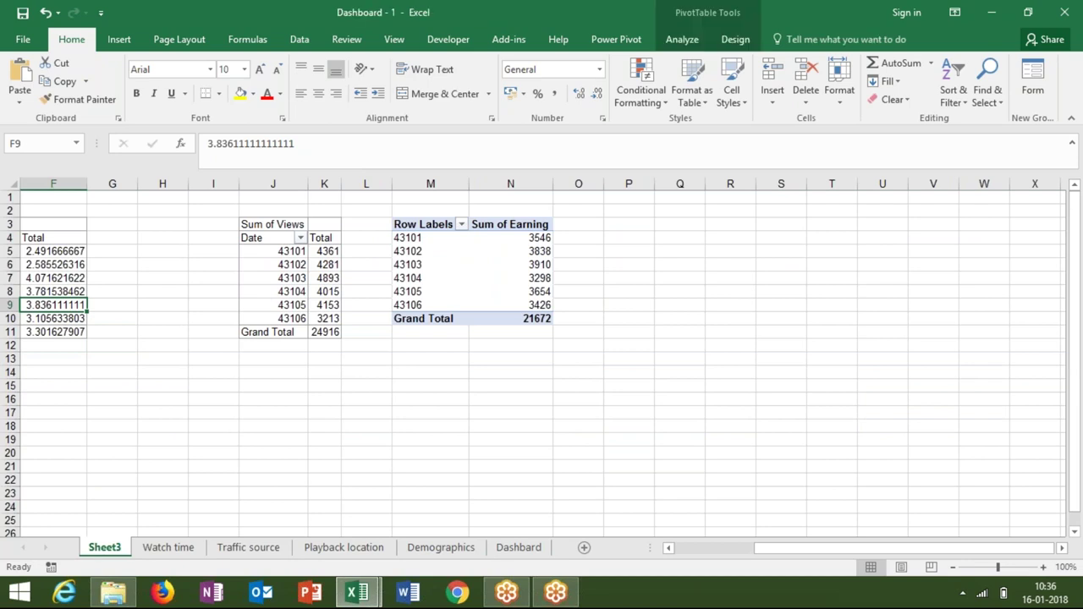
pyautogui.press('Home')
pyautogui.press('Up')
pyautogui.press('Up')
pyautogui.press('Up')
pyautogui.press('Up')
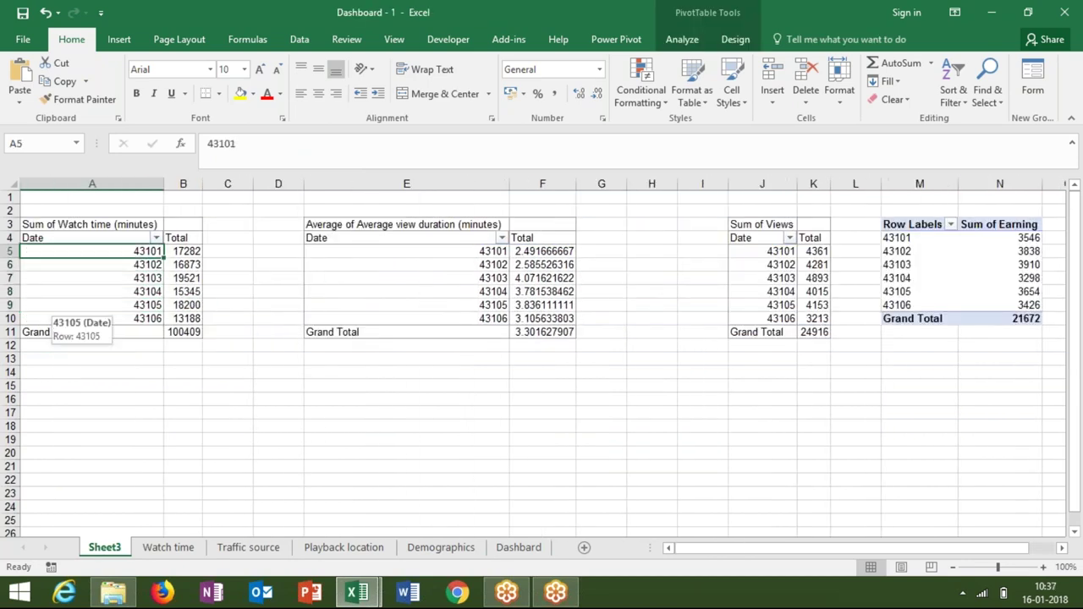
pyautogui.click(102, 243)
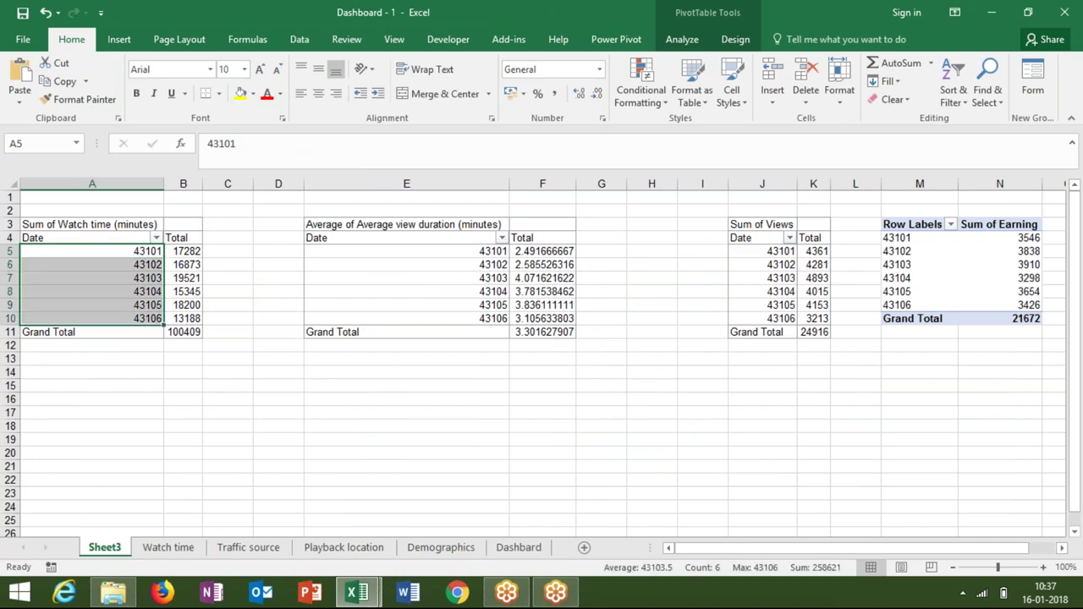
pyautogui.click(153, 238)
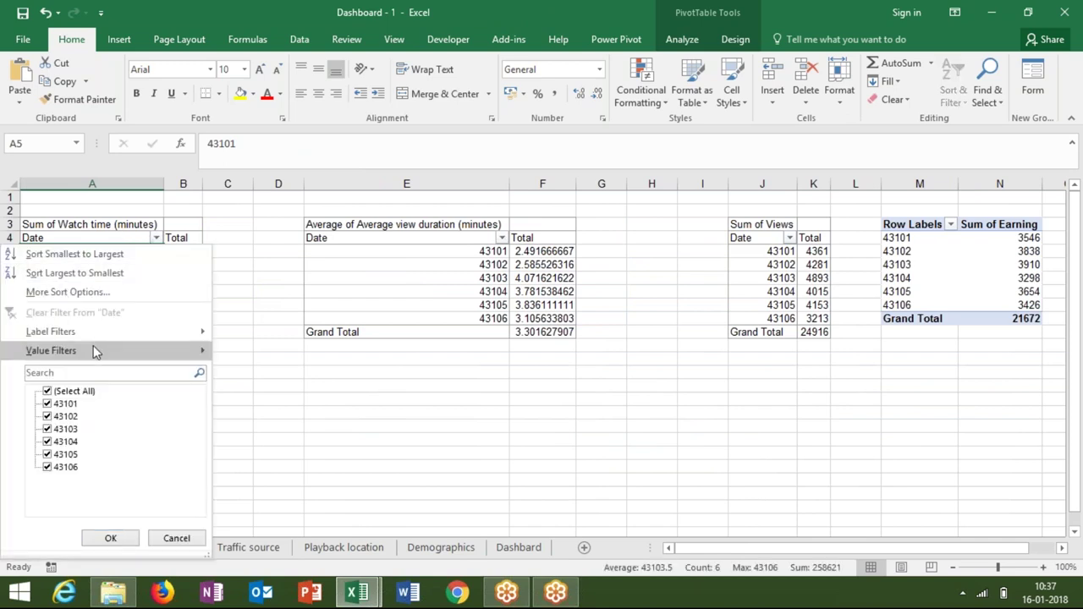
pyautogui.moveTo(94, 347)
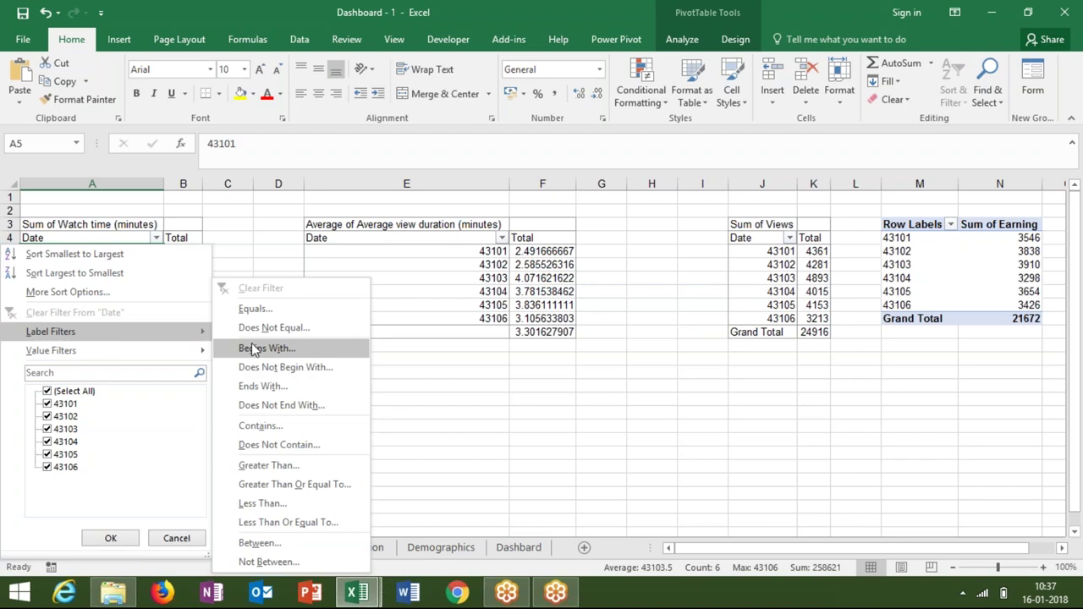
pyautogui.click(258, 464)
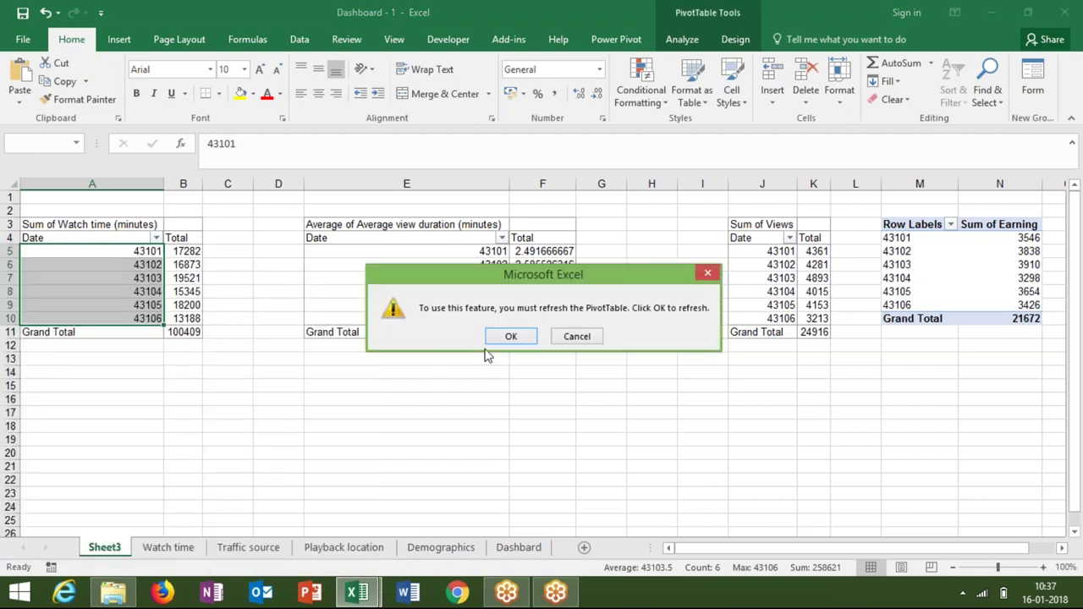
pyautogui.click(511, 336)
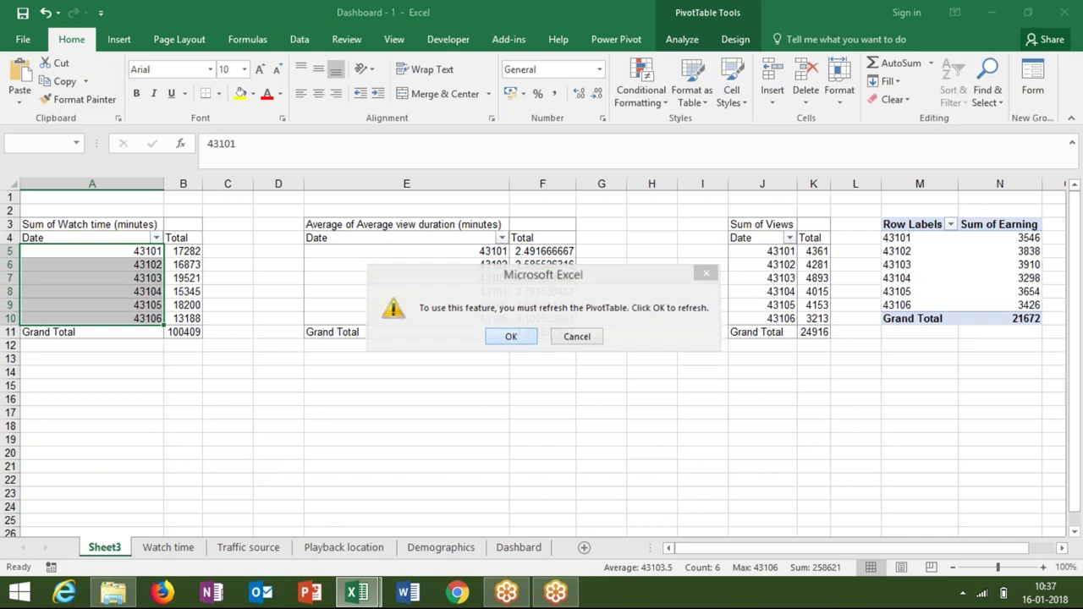
pyautogui.click(286, 401)
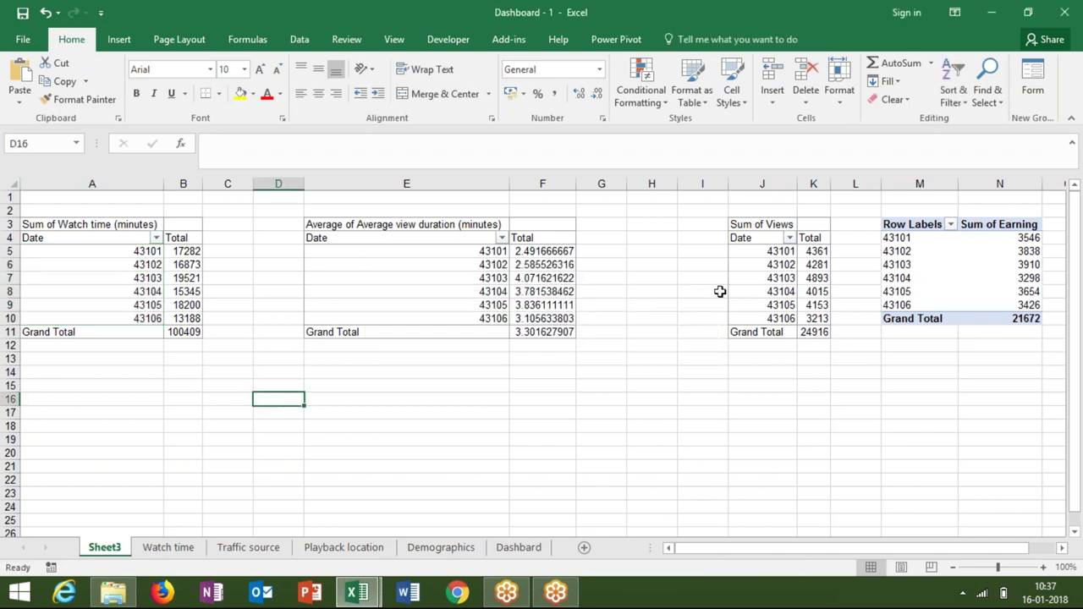
pyautogui.click(950, 224)
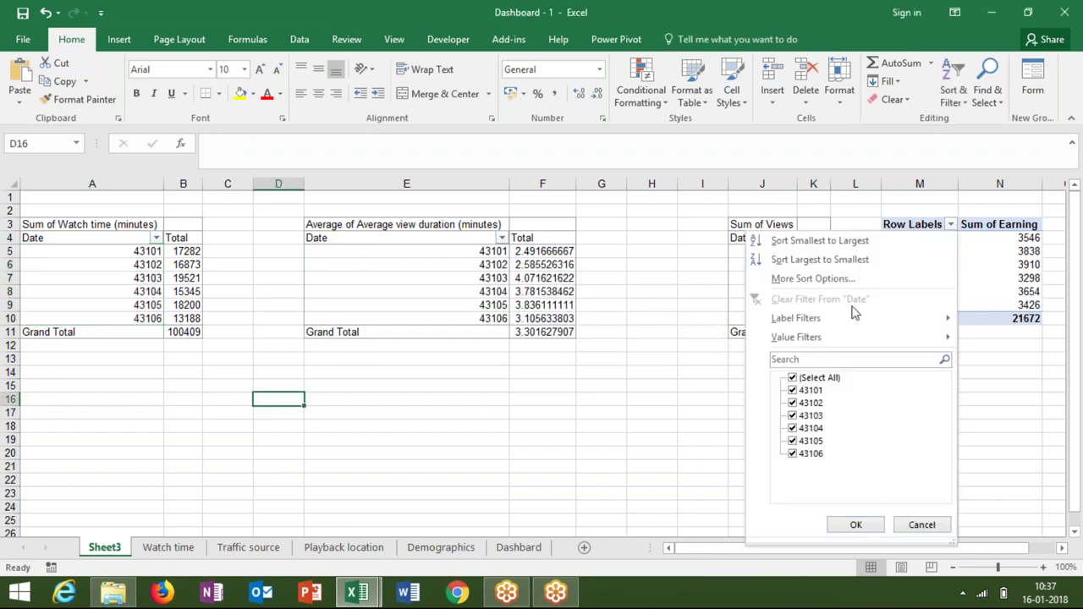
pyautogui.moveTo(848, 341)
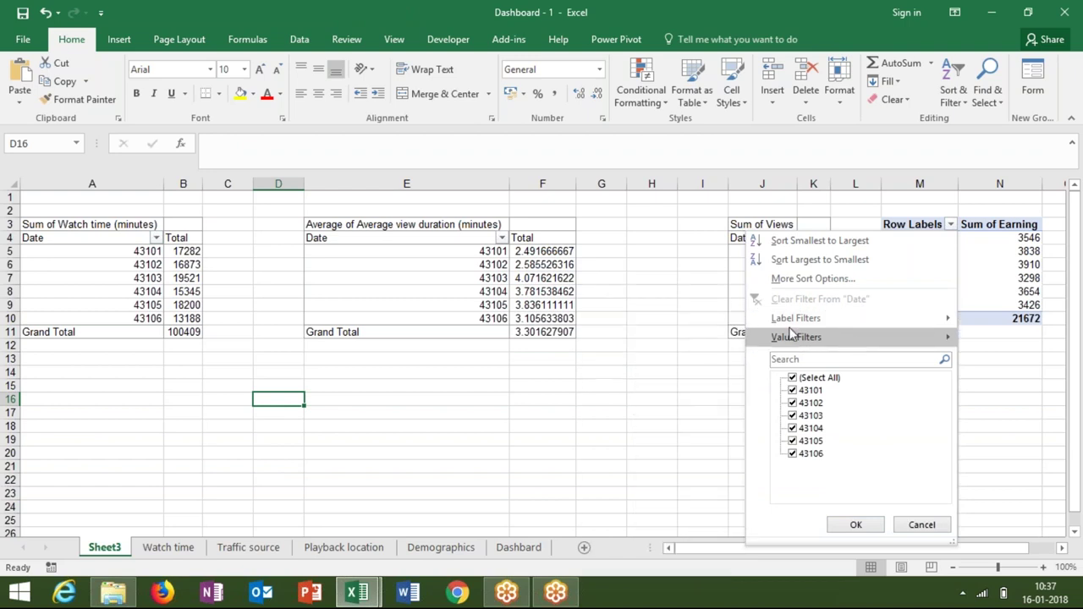
pyautogui.moveTo(787, 322)
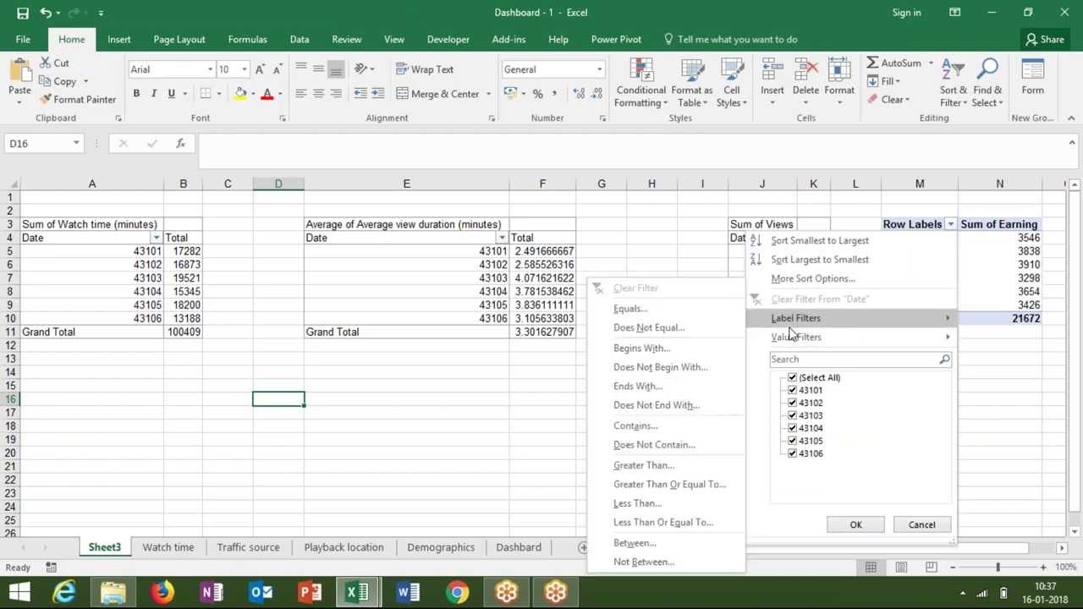
pyautogui.click(666, 468)
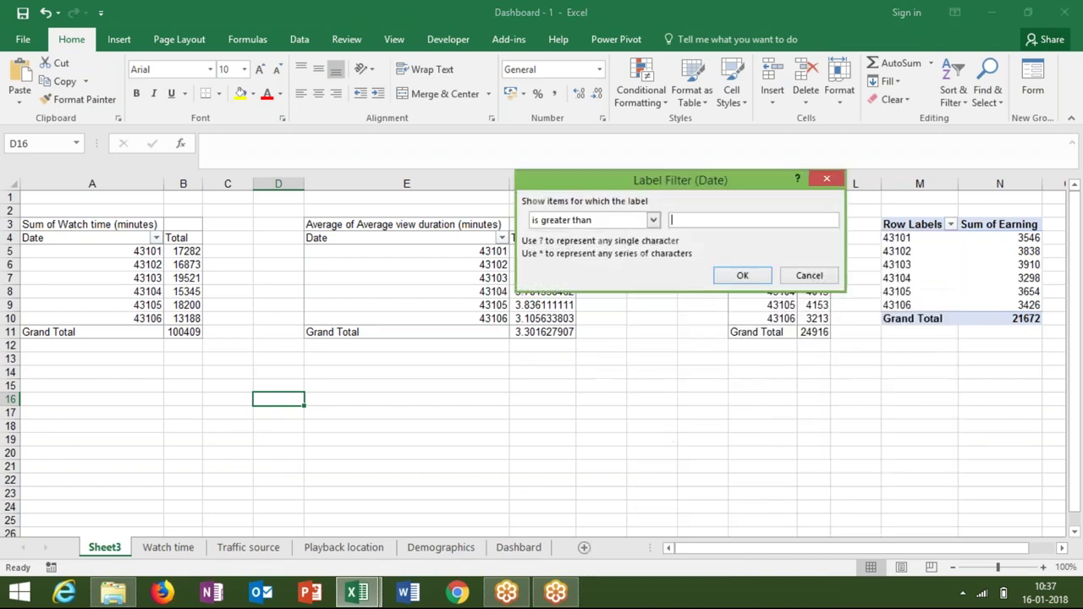
pyautogui.write('=toda()-')
pyautogui.write('90')
pyautogui.press('Return')
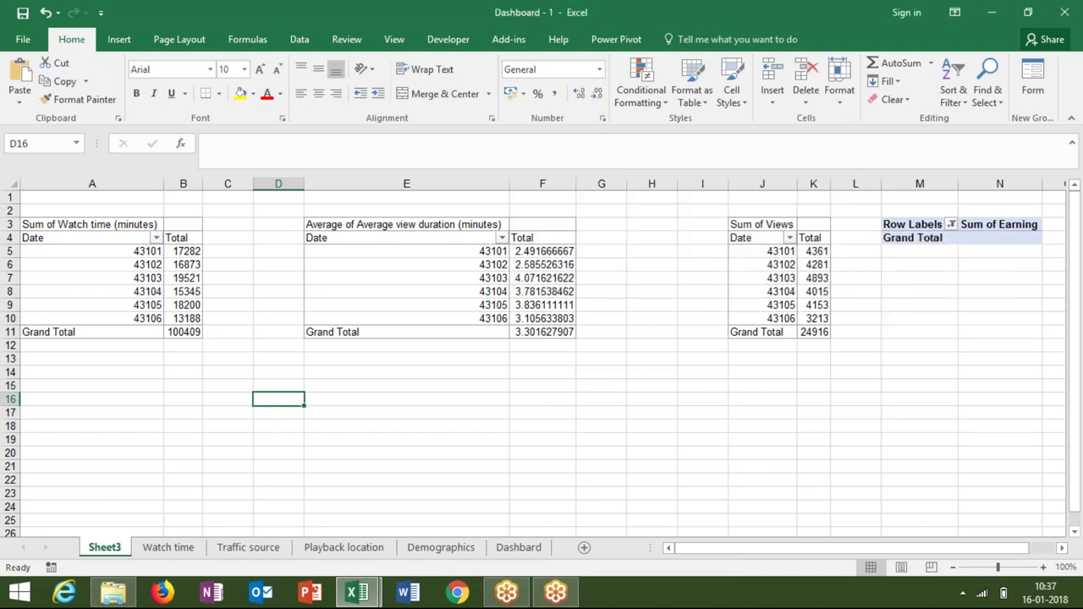
pyautogui.hotkey('ctrl', 'z')
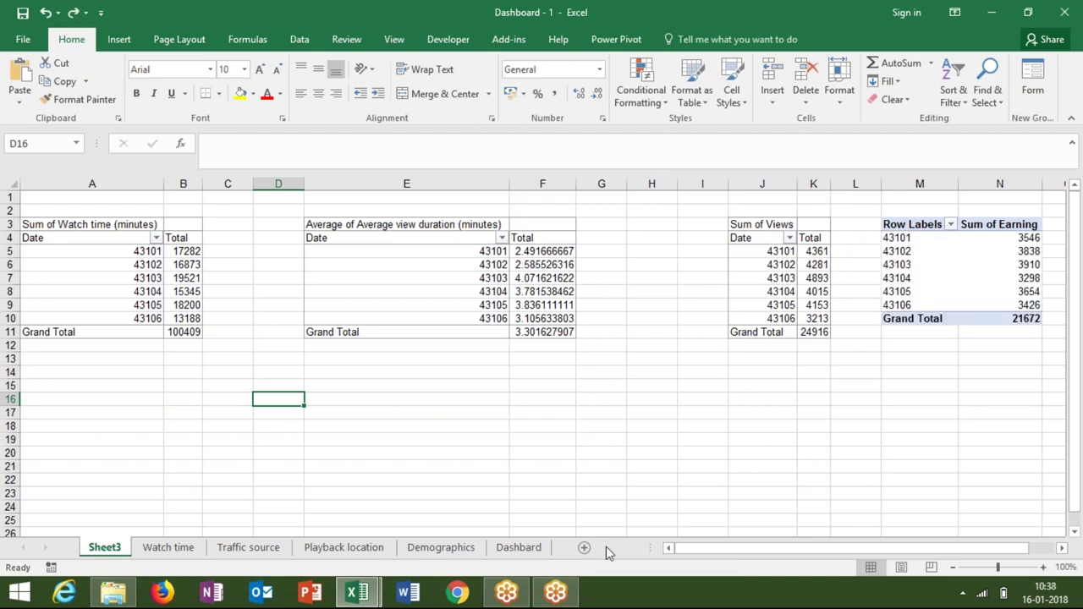
# On the Dashboard sheet, relabel the fourth and fifth tiles 'Suscribe' and 'Lost Sub'.
pyautogui.click(540, 550)
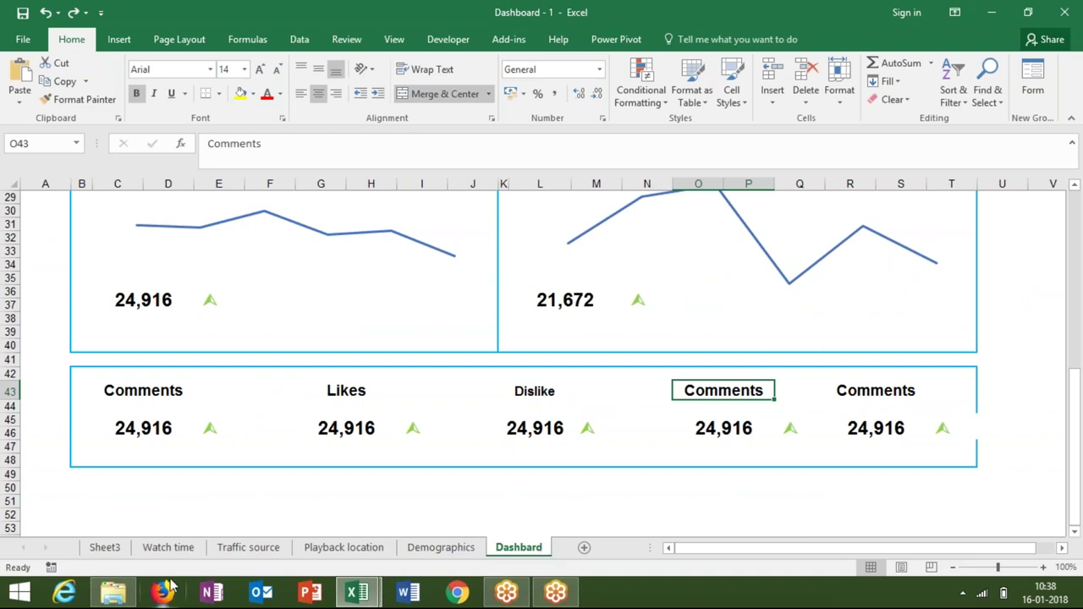
pyautogui.write('Suscri')
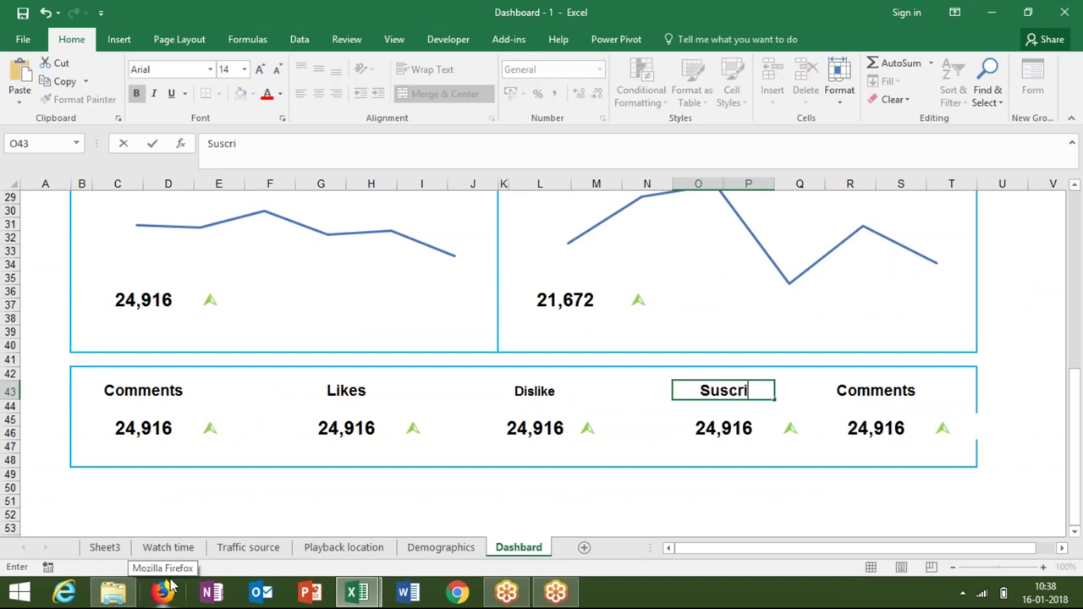
pyautogui.write('be')
pyautogui.press('Tab')
pyautogui.press('Tab')
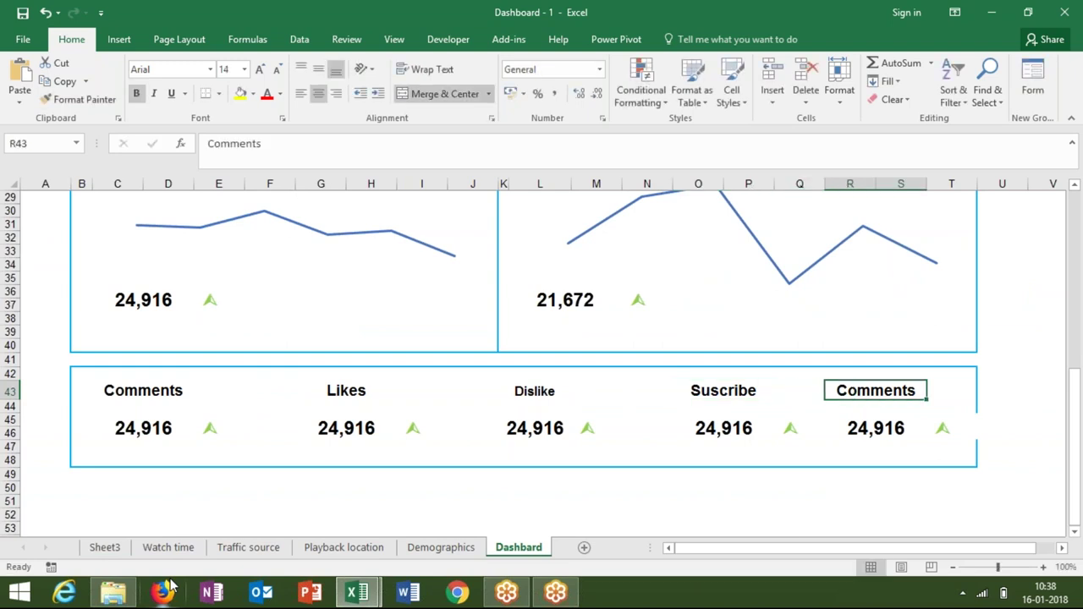
pyautogui.write('Lost Sub')
pyautogui.press('Return')
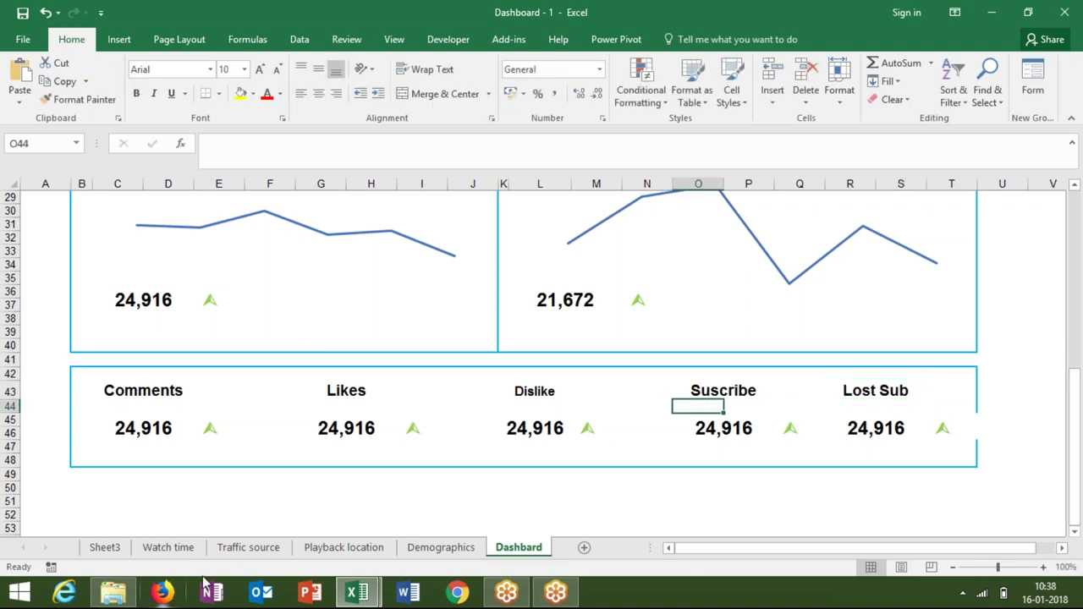
# Merge and center the Comments label across two cells.
pyautogui.click(94, 377)
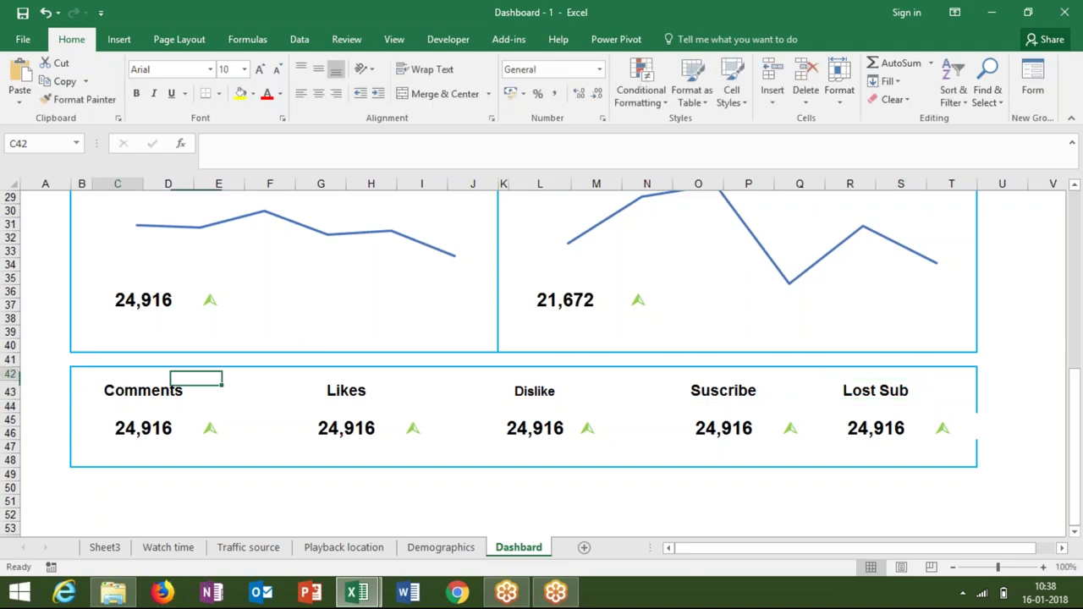
pyautogui.press('Left')
pyautogui.press('Left')
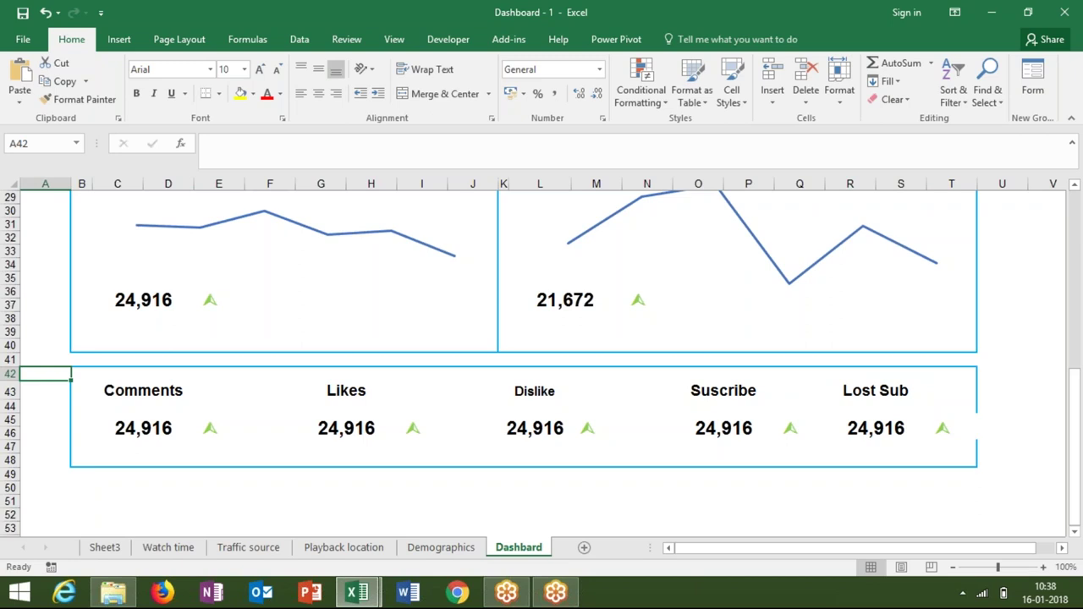
pyautogui.press('Right')
pyautogui.press('Right')
pyautogui.press('Down')
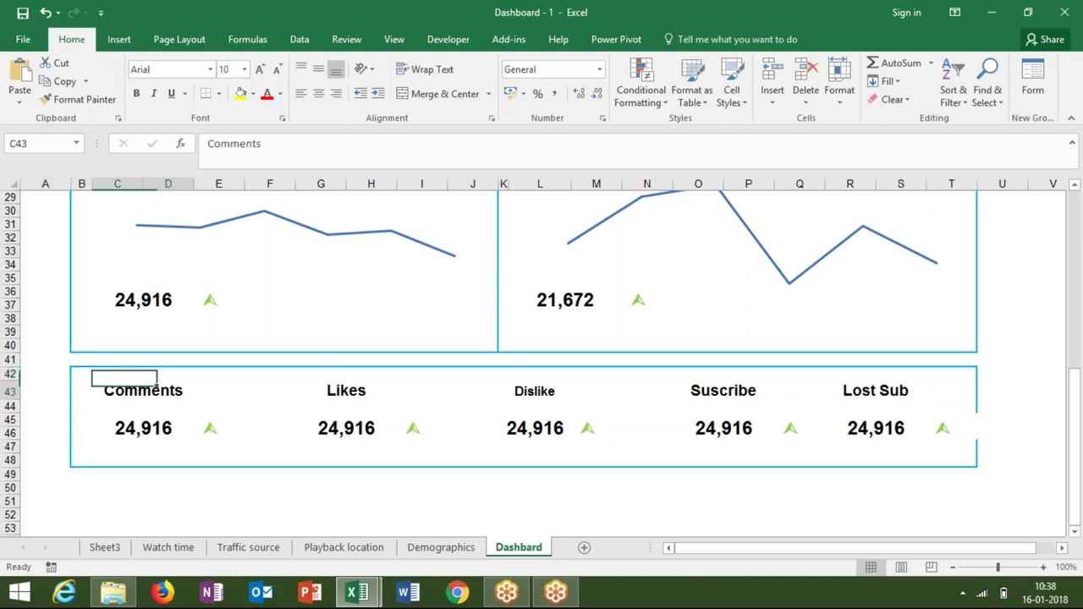
pyautogui.press('F4')
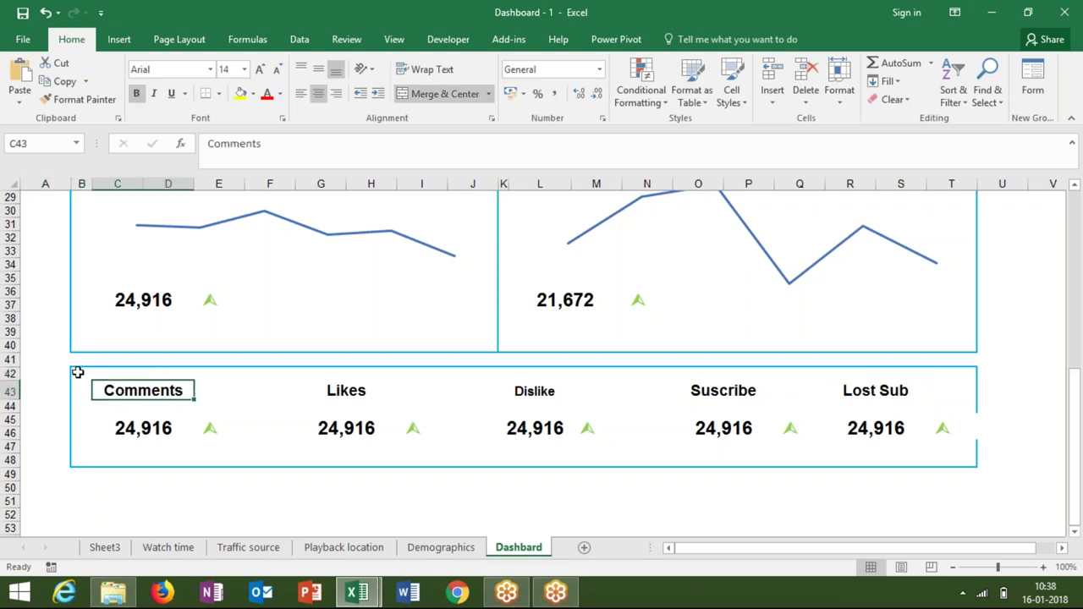
# Add a right border to the Comments KPI block via Format Cells.
pyautogui.moveTo(77, 372); pyautogui.dragTo(204, 463)
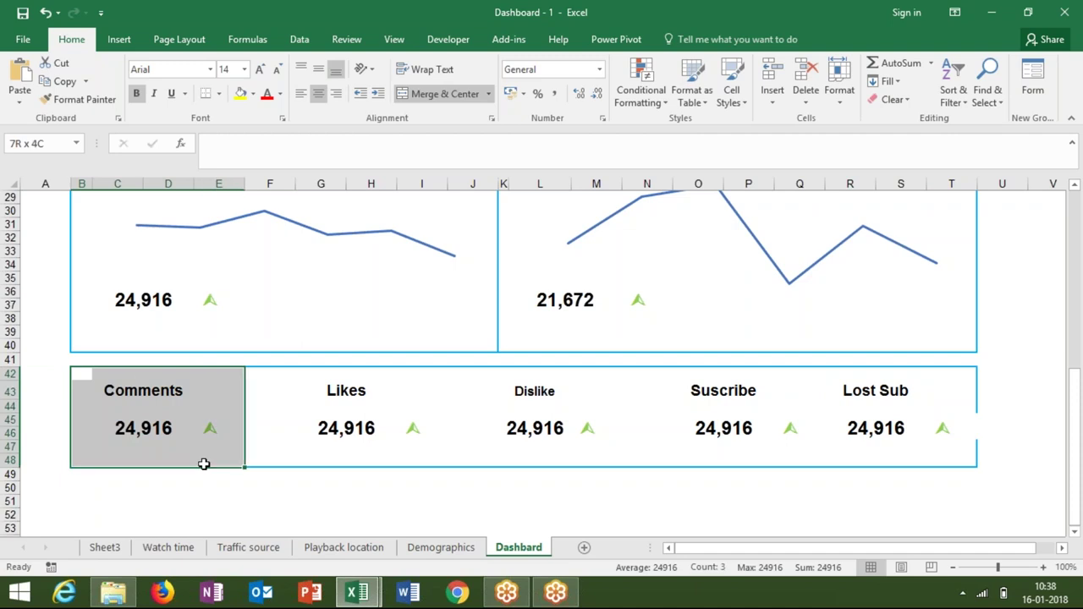
pyautogui.moveTo(204, 463); pyautogui.dragTo(198, 463)
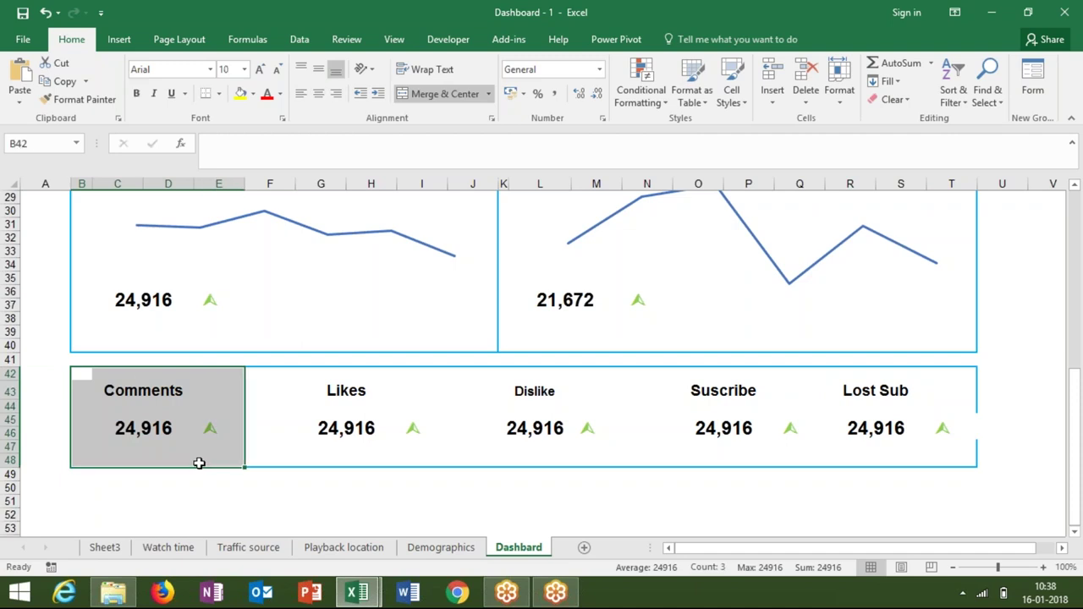
pyautogui.rightClick(199, 463)
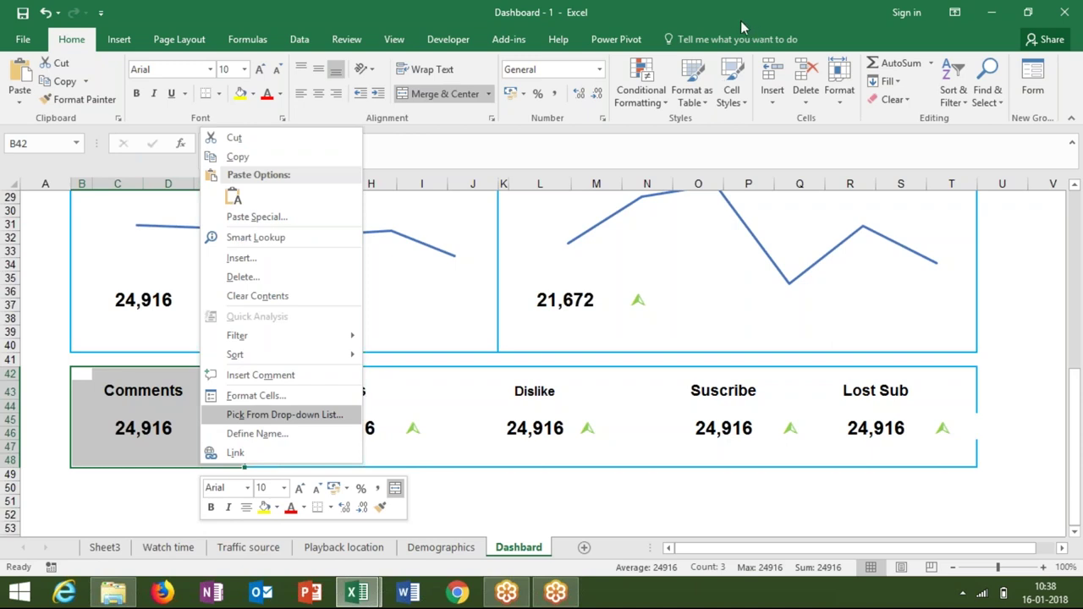
pyautogui.press('f')
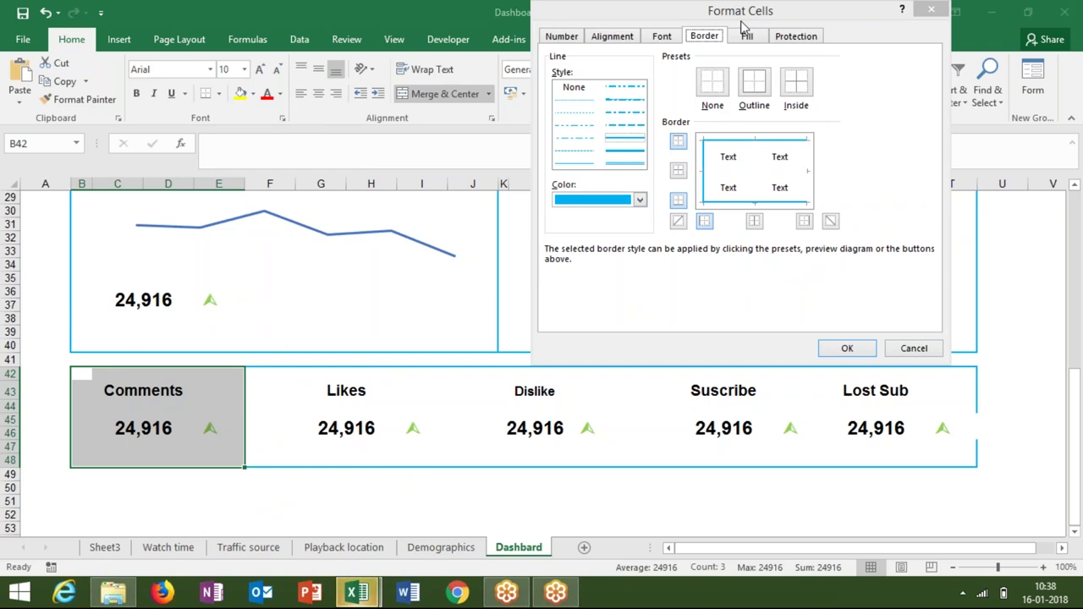
pyautogui.click(802, 180)
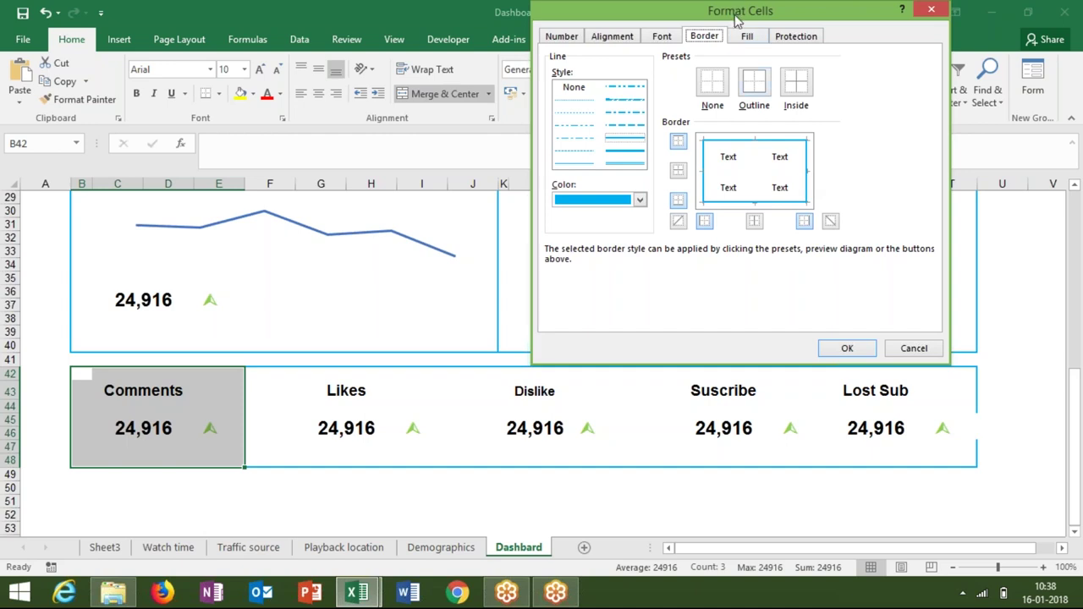
pyautogui.click(835, 349)
# Select the Likes KPI block and give it a right border.
pyautogui.click(277, 394)
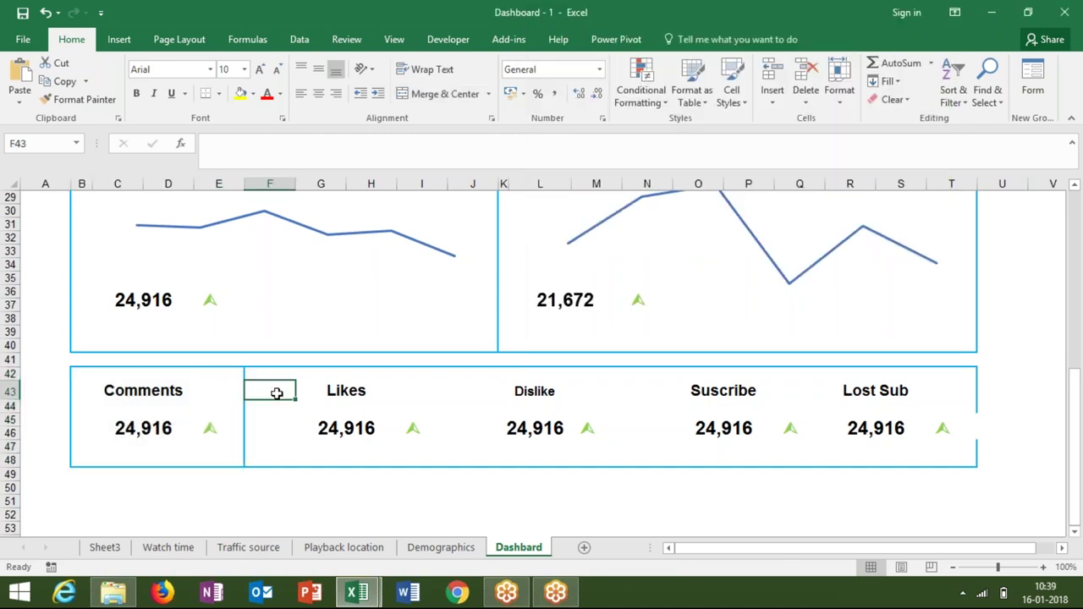
pyautogui.press('Left')
pyautogui.press('Right')
pyautogui.press('Up')
pyautogui.hotkey('shift', 'Right')
pyautogui.hotkey('shift', 'Right')
pyautogui.hotkey('shift', 'Right')
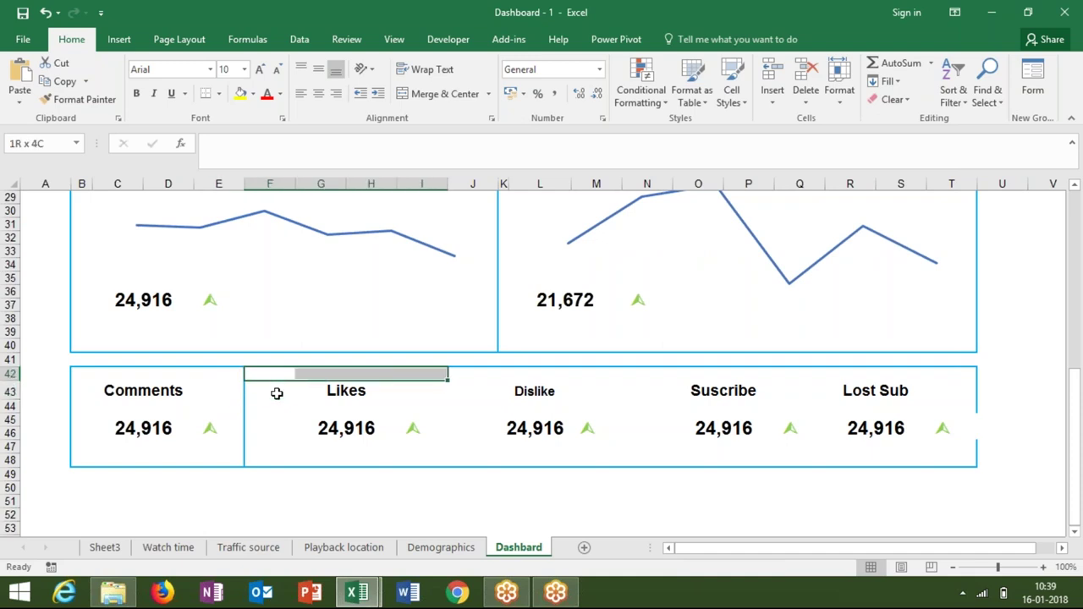
pyautogui.hotkey('shift', 'Down')
pyautogui.hotkey('shift', 'Down')
pyautogui.hotkey('shift', 'Down')
pyautogui.hotkey('shift', 'Down')
pyautogui.hotkey('shift', 'Down')
pyautogui.hotkey('shift', 'Down')
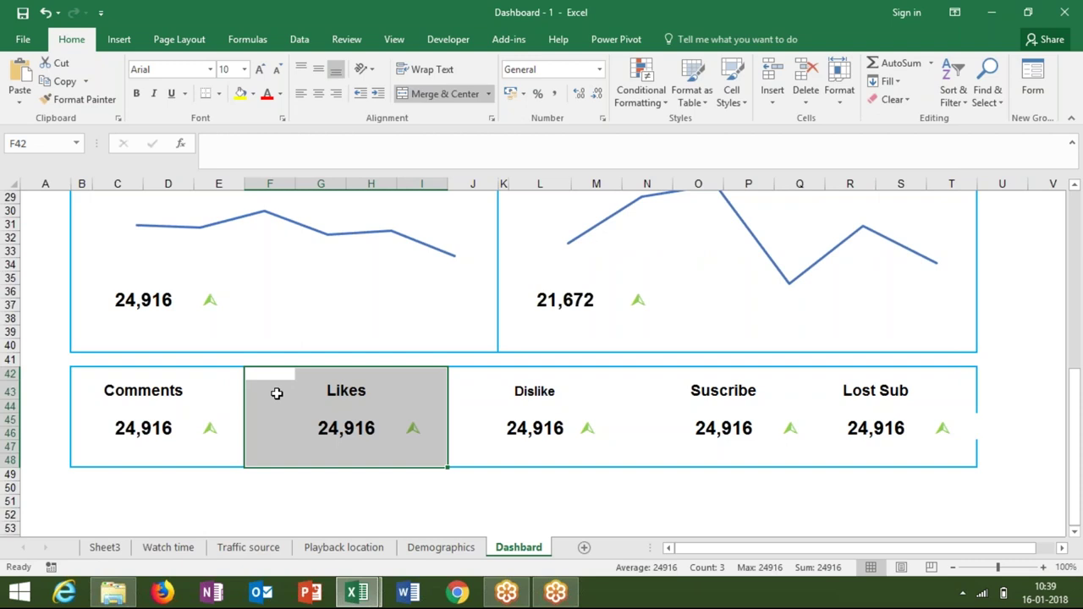
pyautogui.rightClick(275, 393)
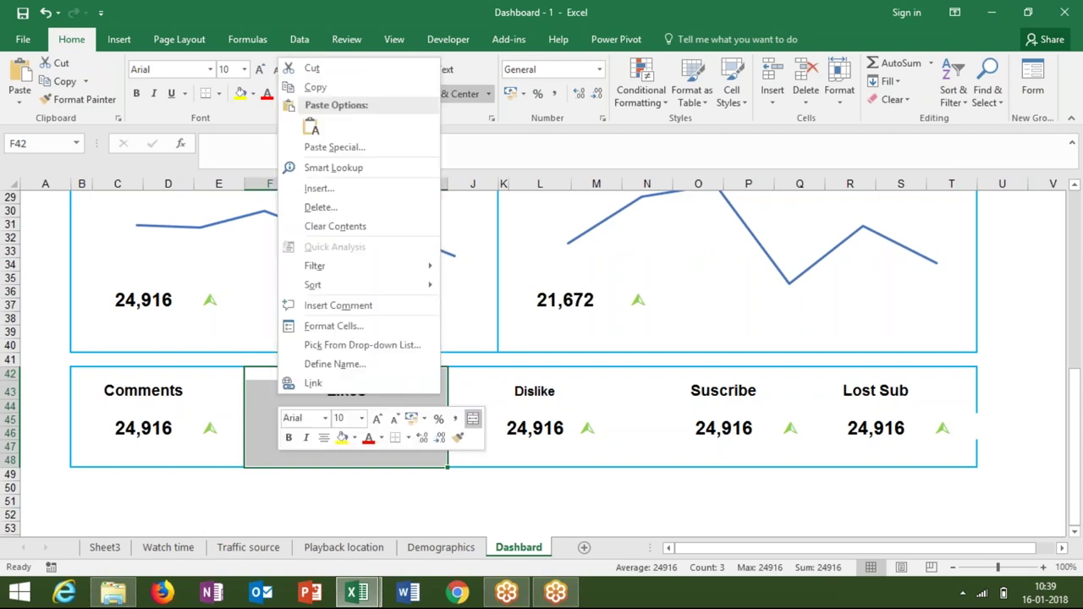
pyautogui.click(315, 334)
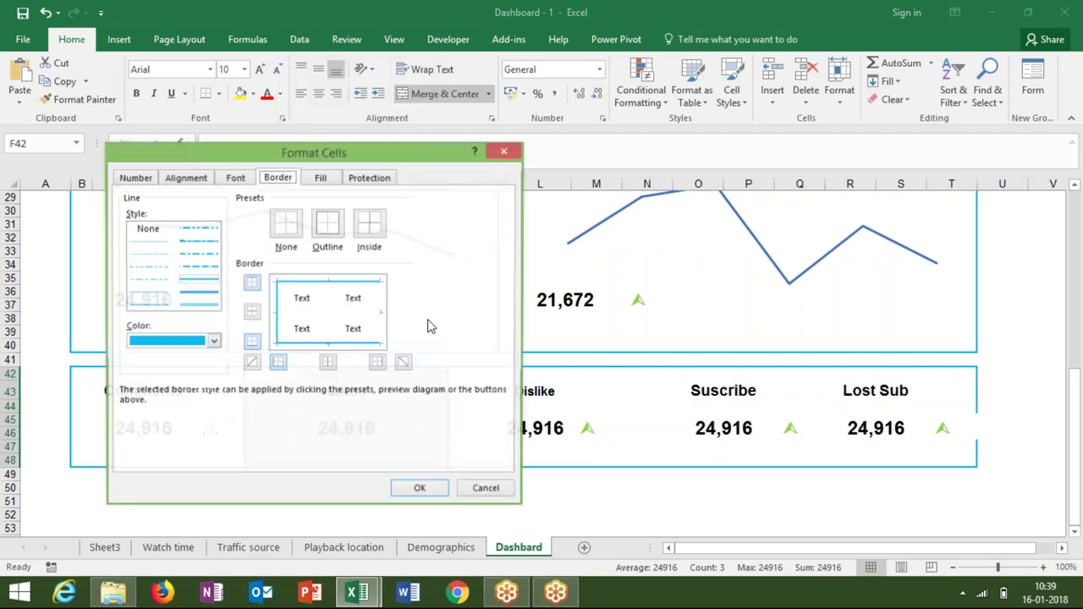
pyautogui.click(421, 490)
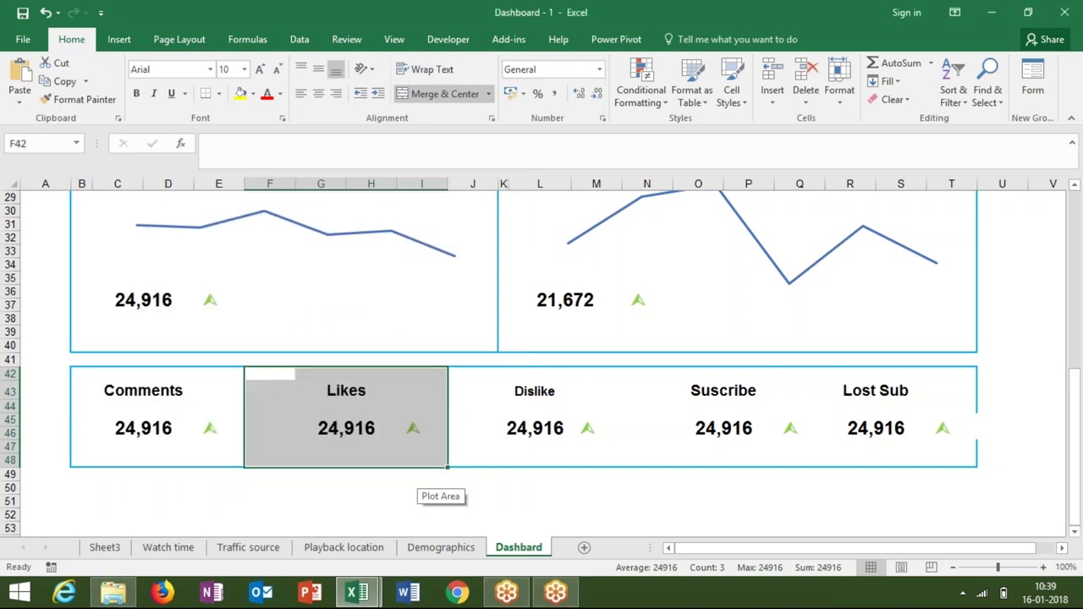
# Add a right border to the Dislike block and cancel a stray entry below the dashboard.
pyautogui.click(473, 373)
pyautogui.moveTo(473, 374)
pyautogui.mouseDown()
pyautogui.moveTo(647, 449)
pyautogui.moveTo(617, 464)
pyautogui.mouseUp()
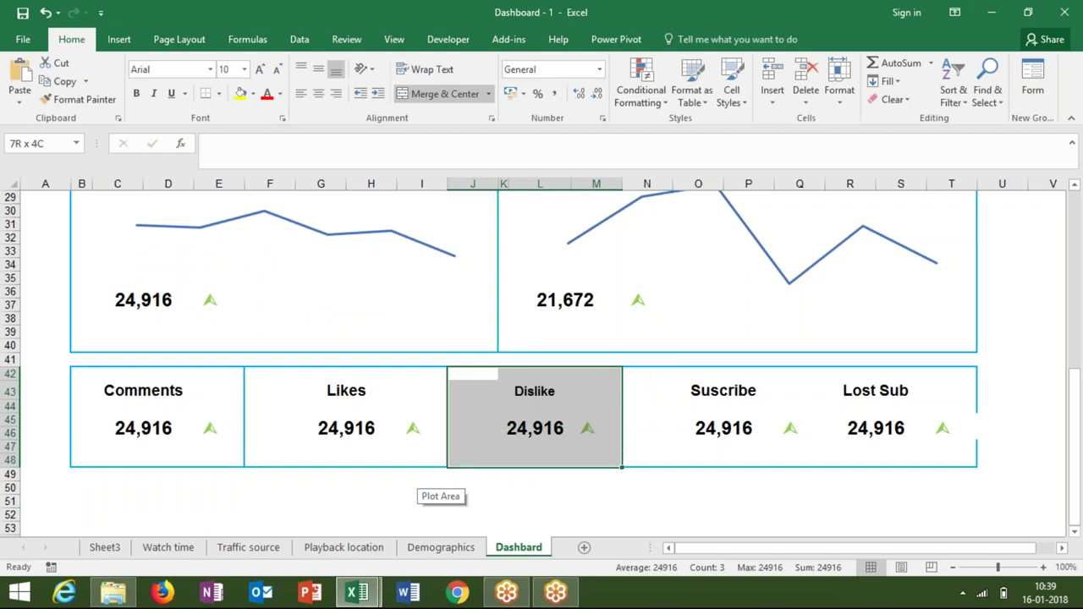
pyautogui.rightClick(495, 426)
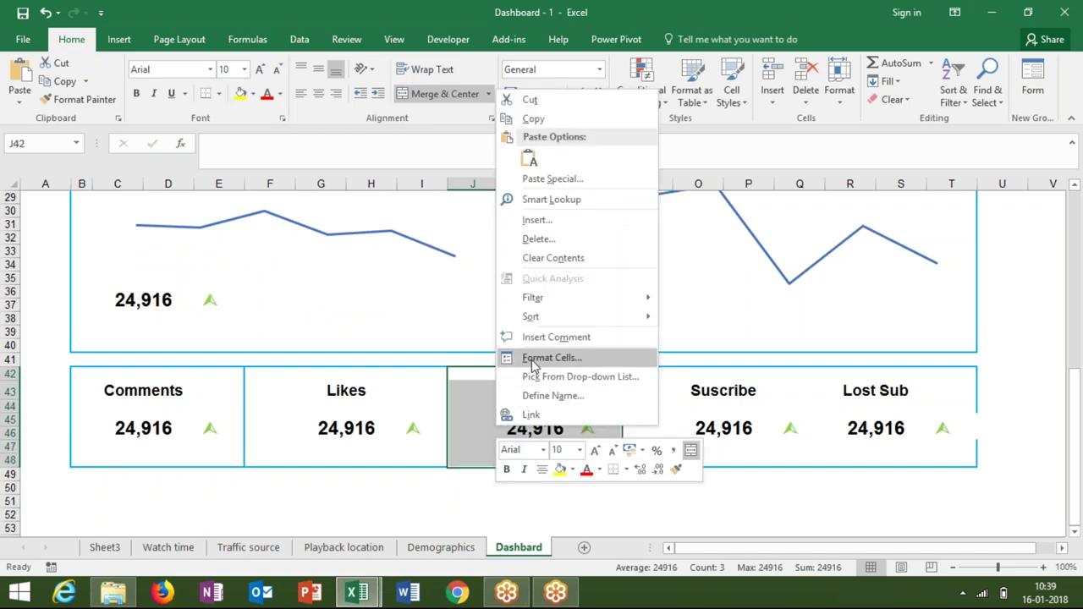
pyautogui.click(530, 356)
pyautogui.click(598, 339)
pyautogui.click(638, 516)
pyautogui.click(647, 515)
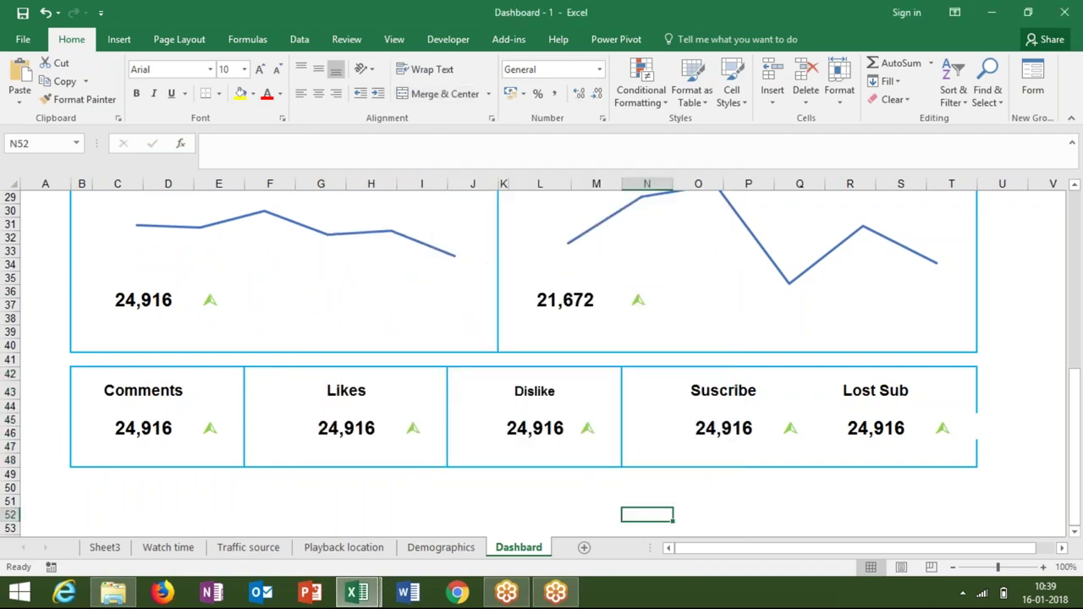
pyautogui.click(698, 501)
pyautogui.click(749, 501)
pyautogui.write('1')
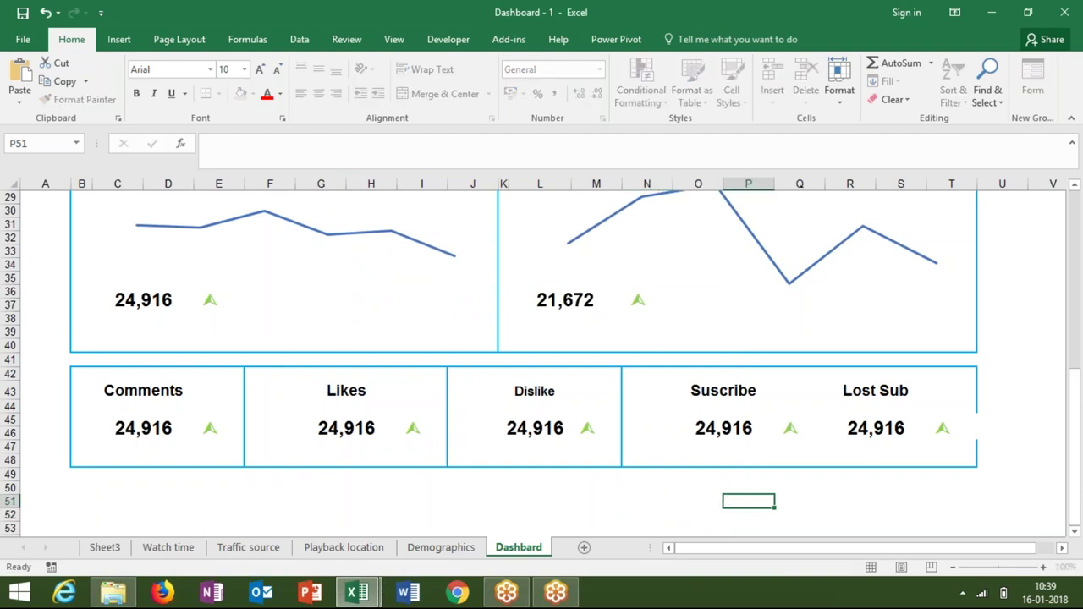
pyautogui.press('Escape')
# Give the Lost Sub block both left and right borders.
pyautogui.click(835, 374)
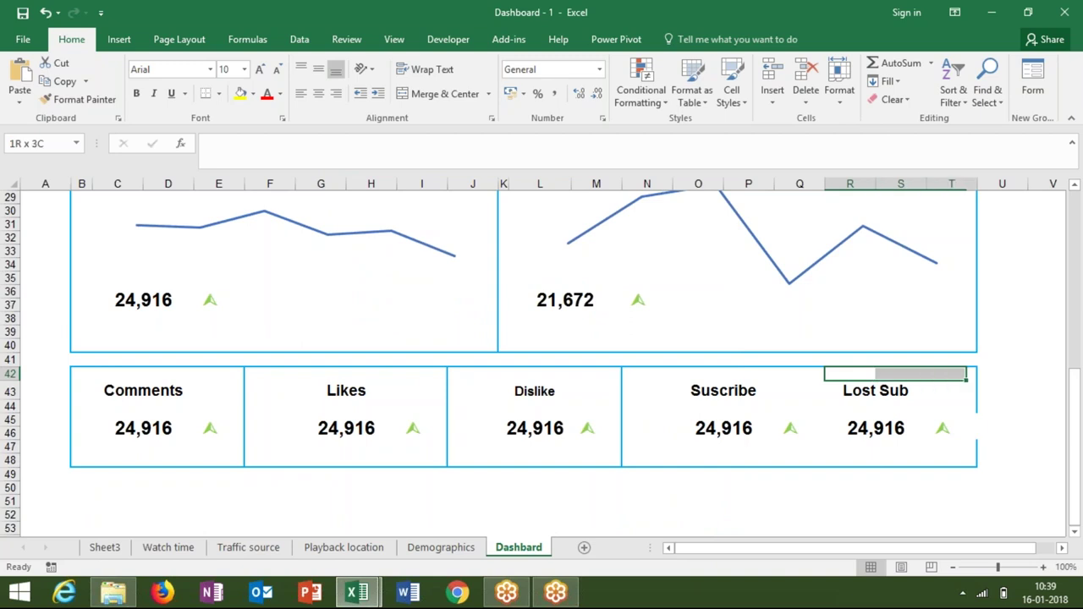
pyautogui.moveTo(849, 374)
pyautogui.mouseDown()
pyautogui.moveTo(950, 406)
pyautogui.moveTo(951, 460)
pyautogui.mouseUp()
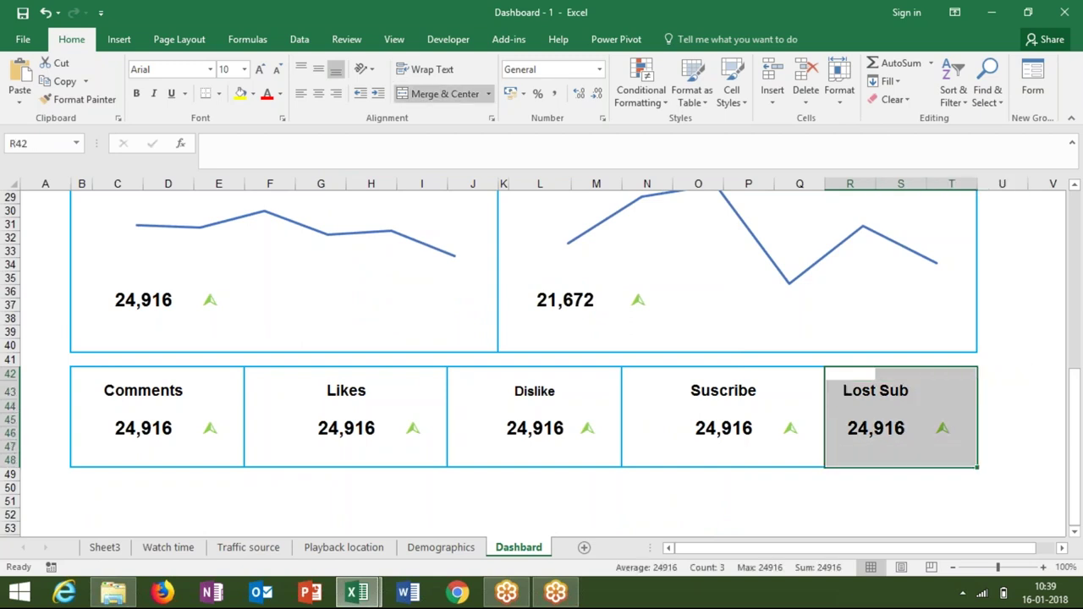
pyautogui.rightClick(843, 408)
pyautogui.click(875, 340)
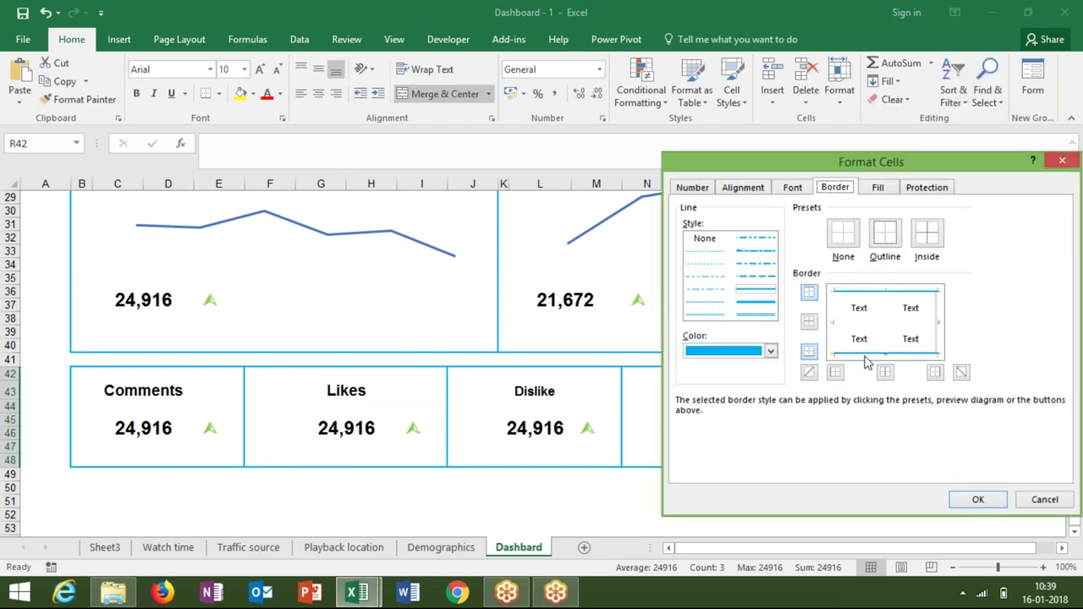
pyautogui.click(841, 332)
pyautogui.click(937, 332)
pyautogui.click(975, 499)
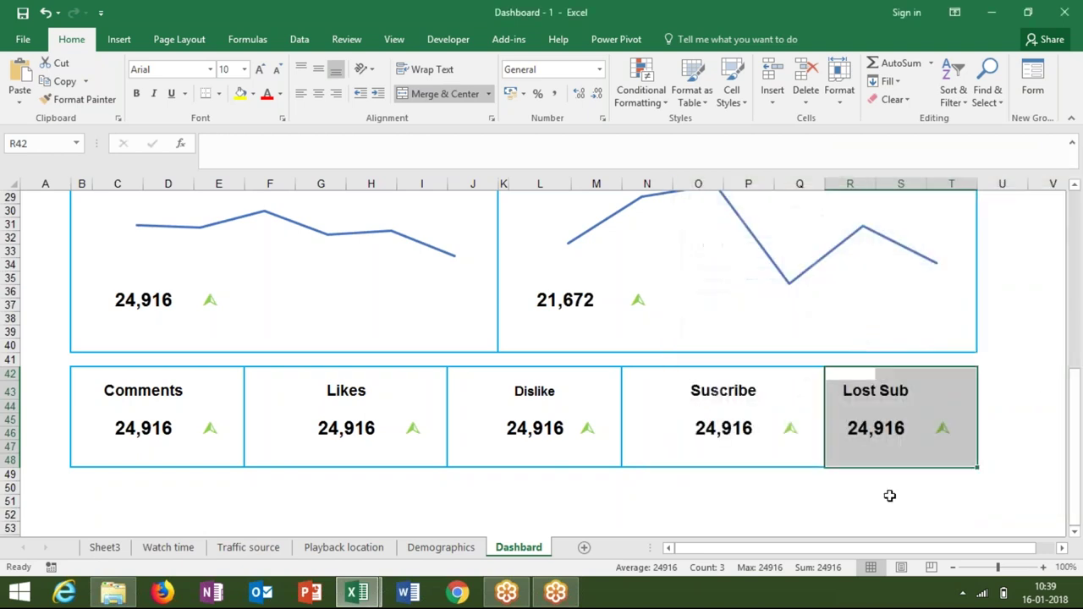
pyautogui.click(790, 473)
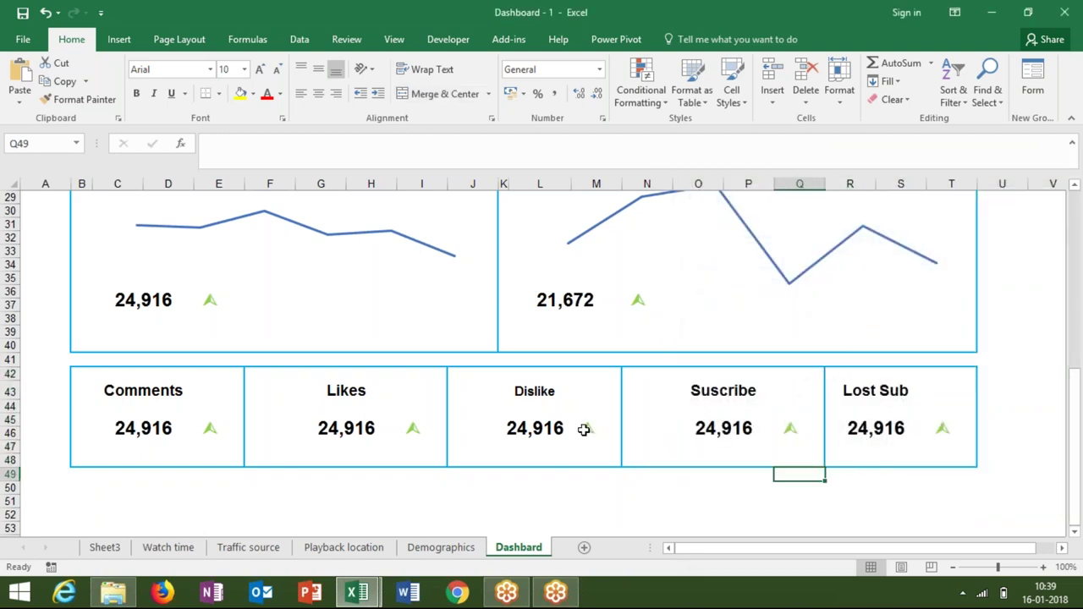
# Select the Dislike arrow cell M45.
pyautogui.click(584, 429)
pyautogui.click(946, 430)
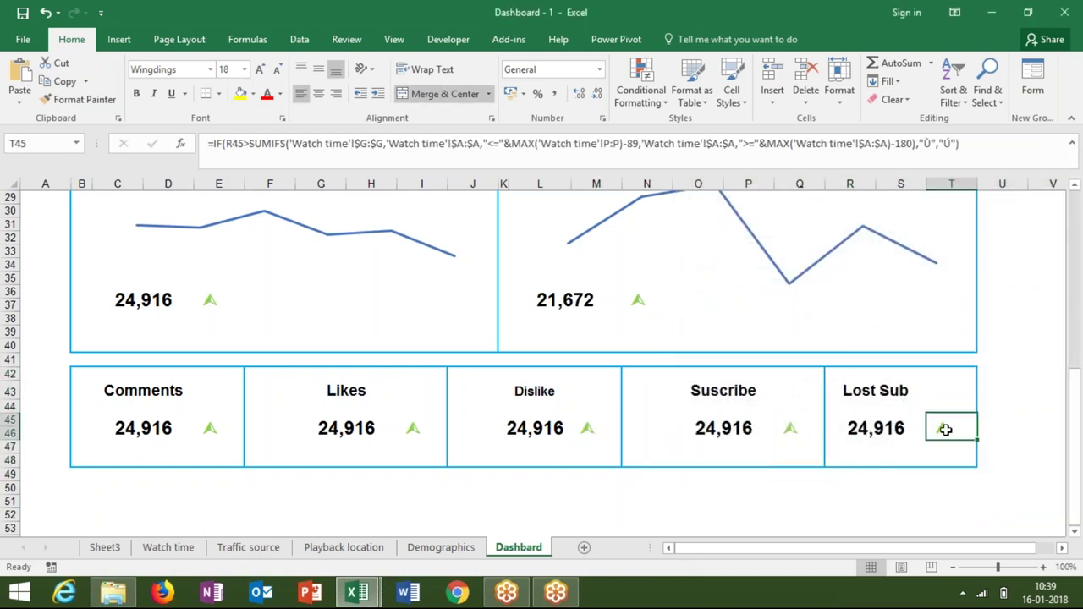
pyautogui.click(591, 428)
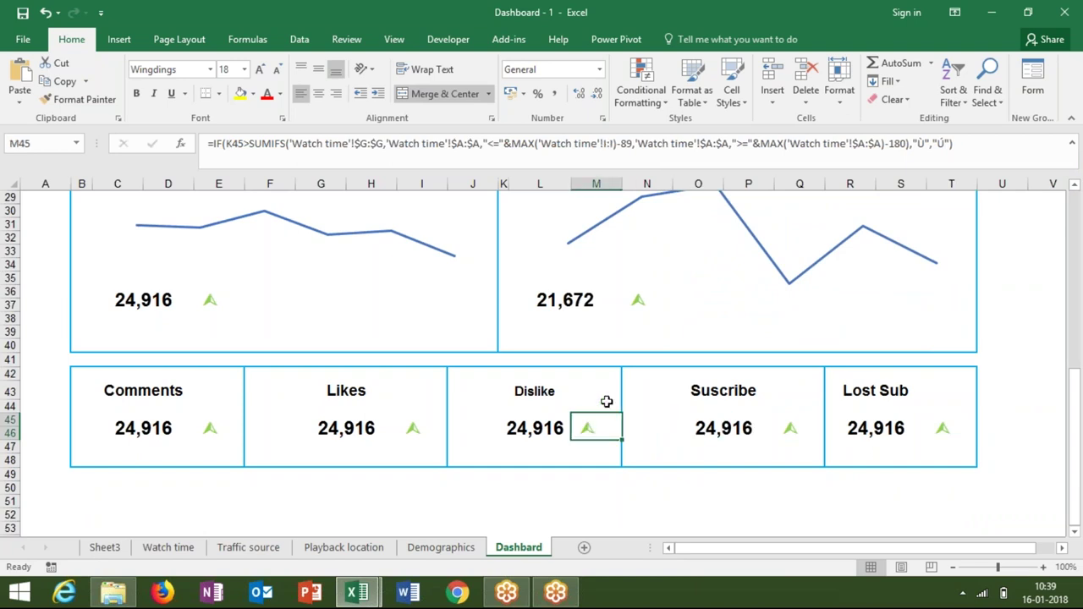
# In Manage Rules, change the first Dislike arrow rule to a green font.
pyautogui.click(641, 89)
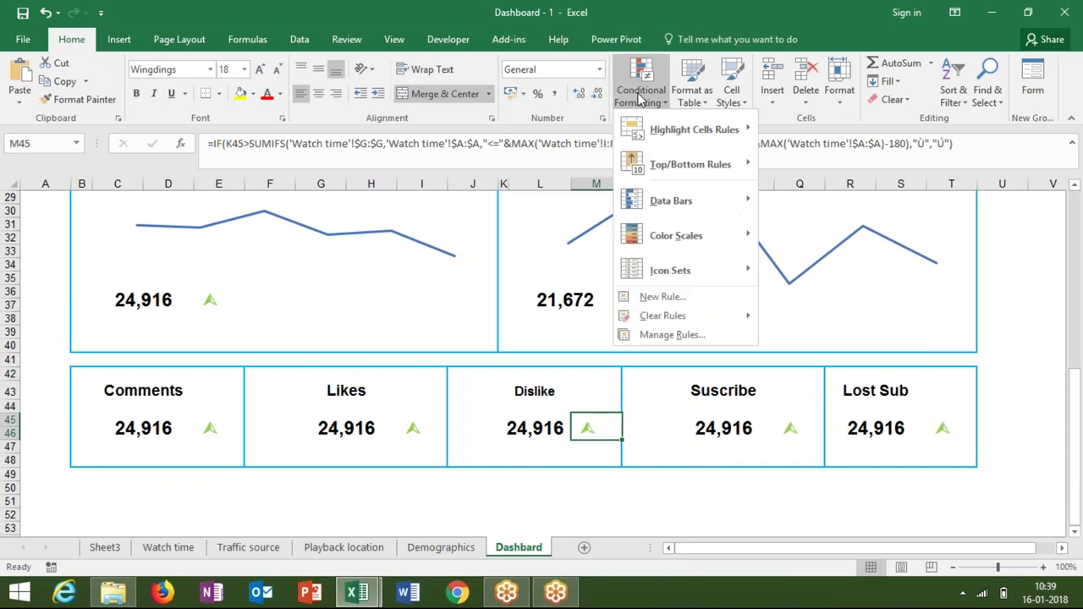
pyautogui.click(672, 335)
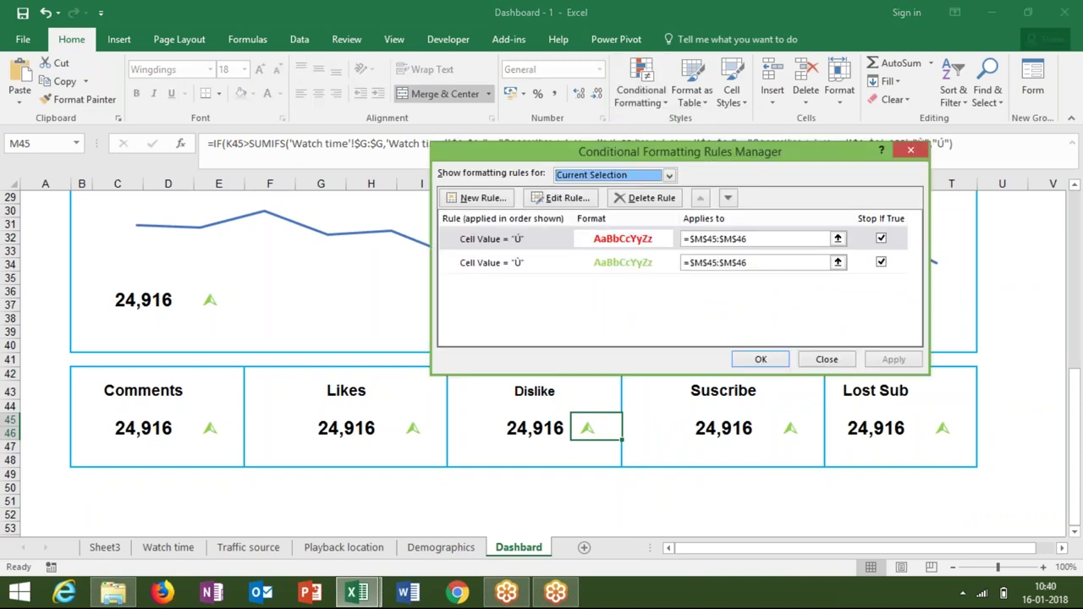
pyautogui.doubleClick(618, 241)
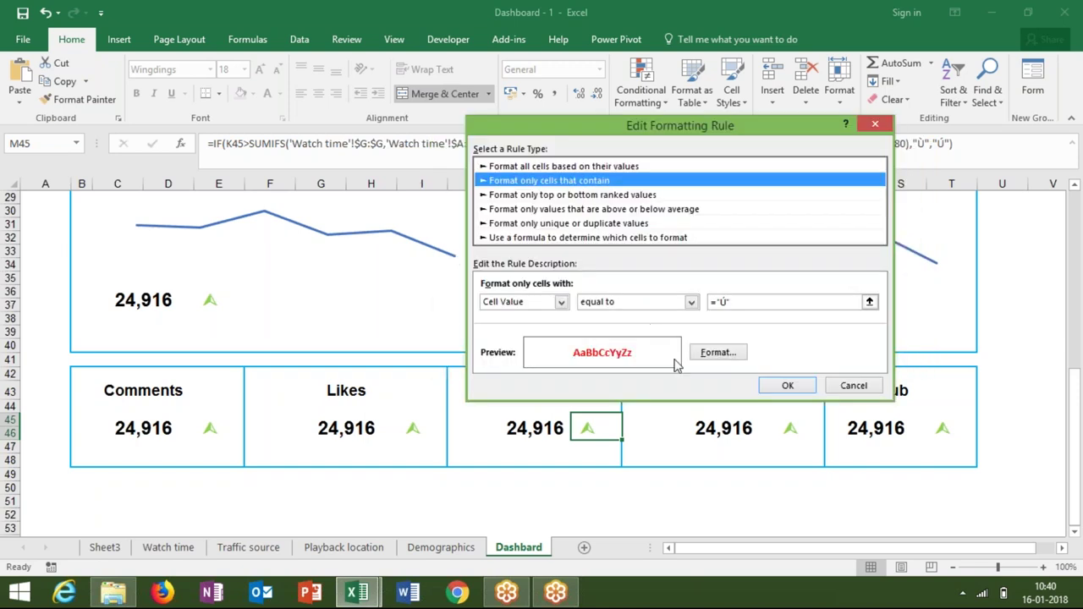
pyautogui.click(706, 357)
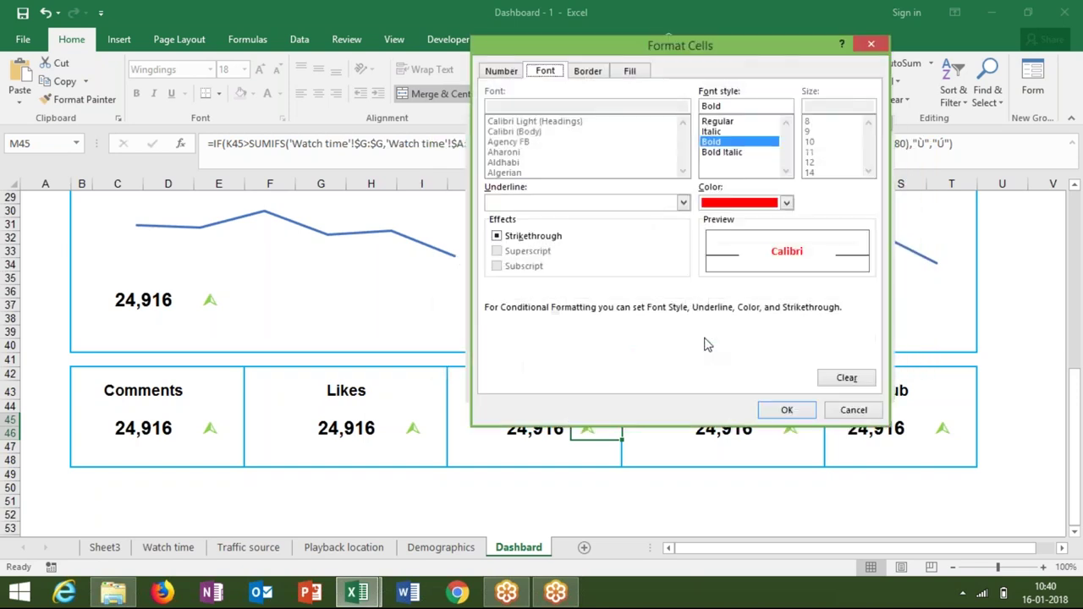
pyautogui.click(724, 205)
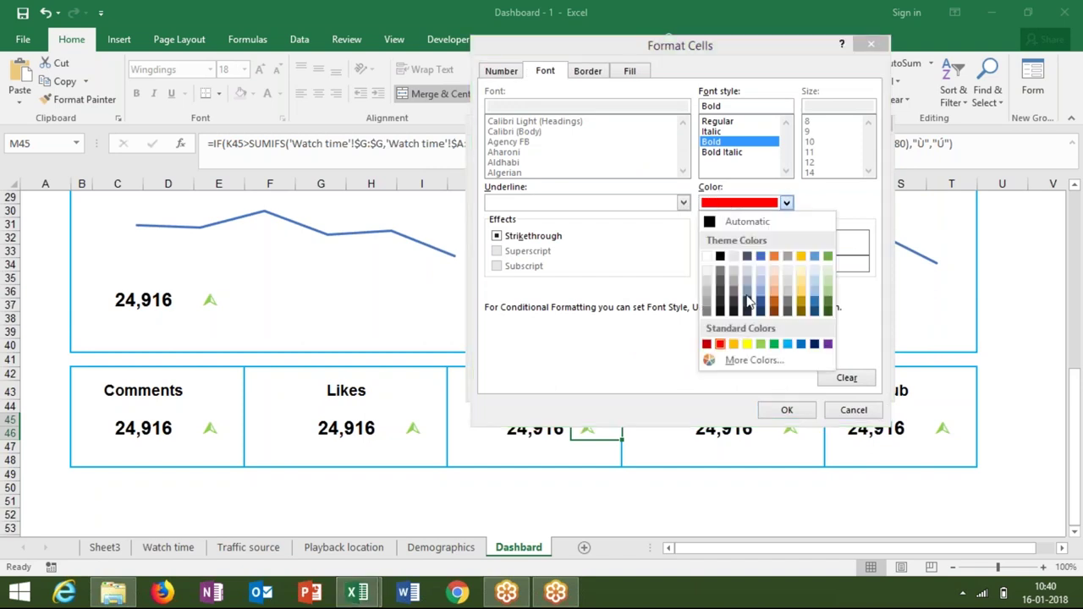
pyautogui.click(761, 344)
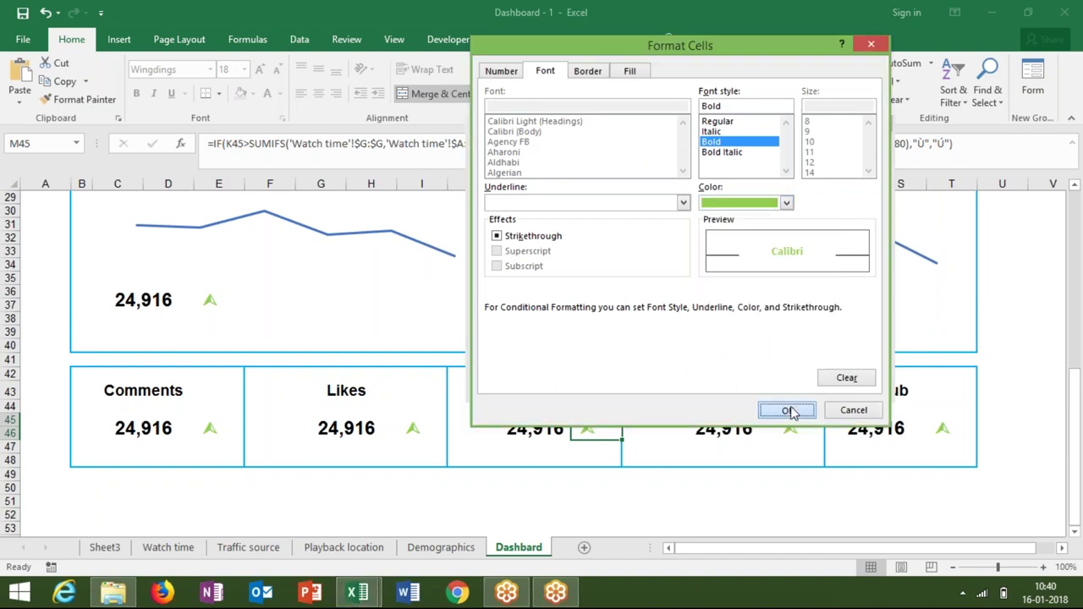
pyautogui.click(787, 409)
pyautogui.click(775, 385)
# Change the second Dislike arrow rule to a red font and apply the rules.
pyautogui.doubleClick(643, 262)
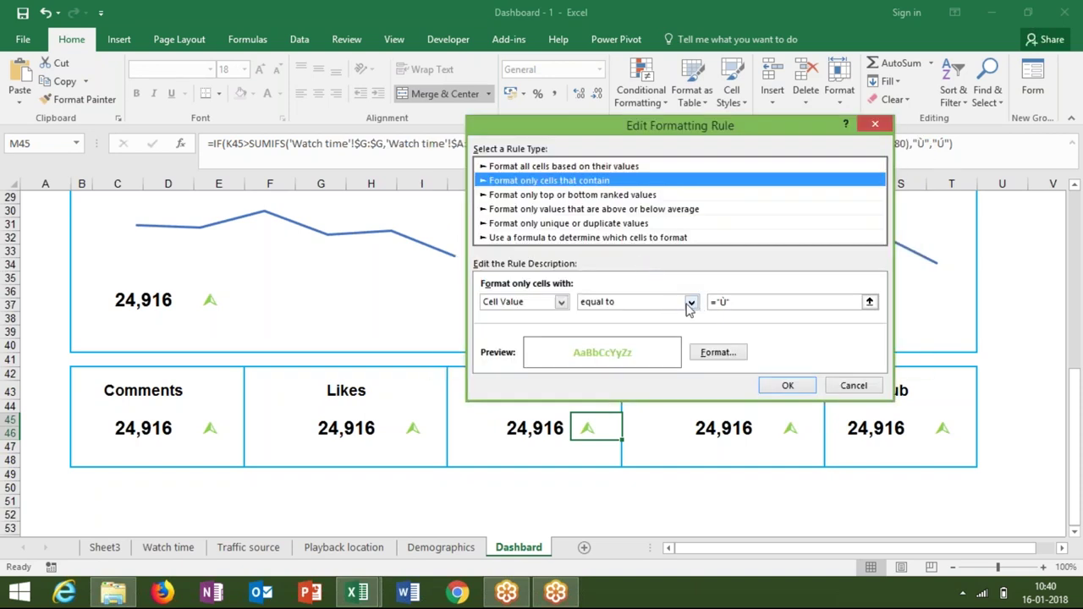
pyautogui.click(716, 362)
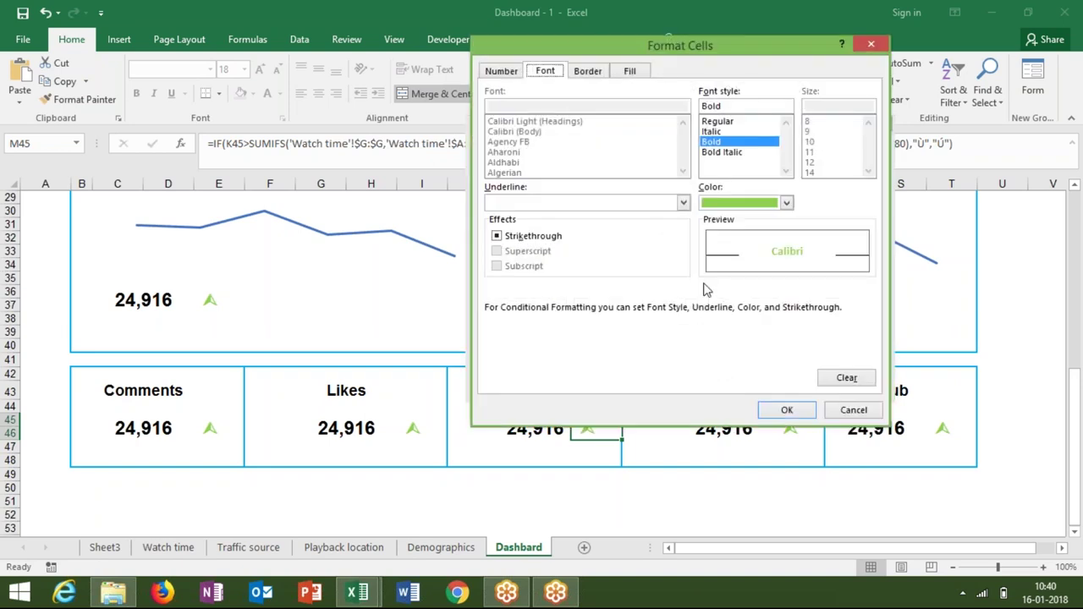
pyautogui.click(753, 206)
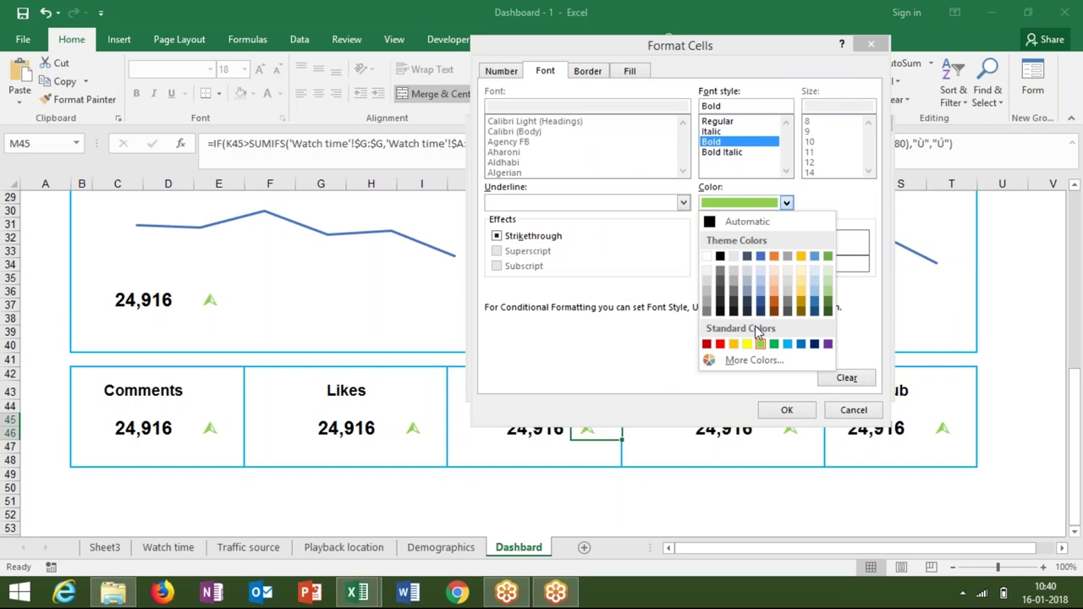
pyautogui.click(720, 344)
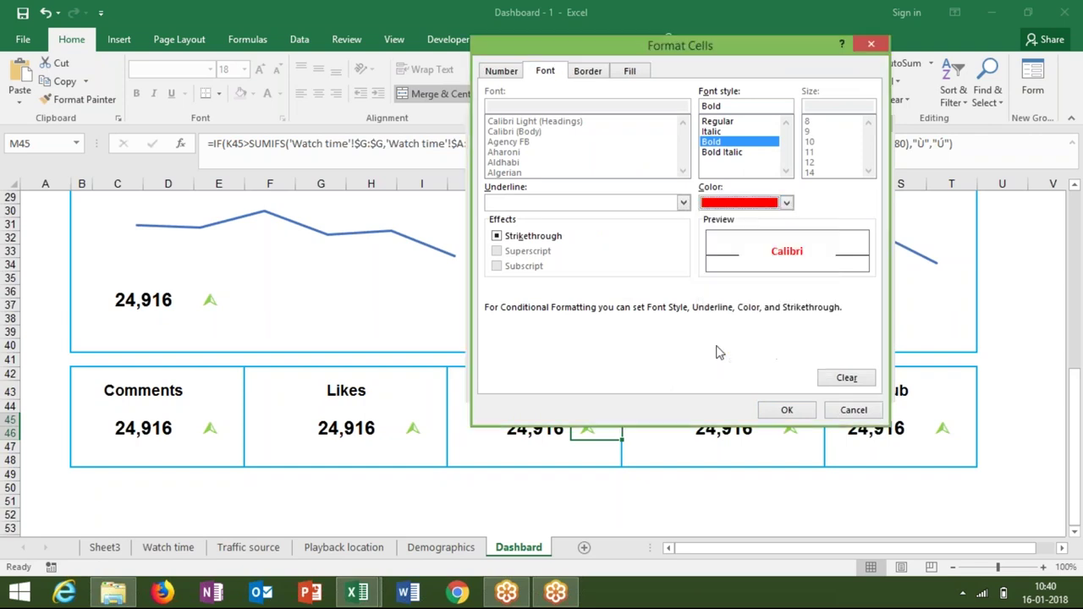
pyautogui.click(784, 411)
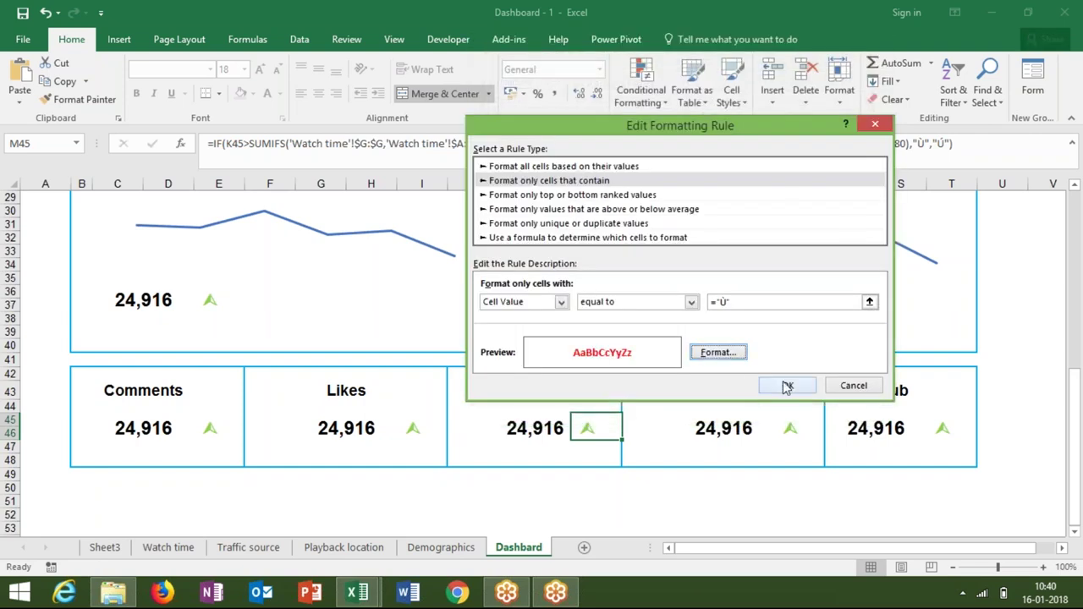
pyautogui.click(784, 386)
pyautogui.click(890, 360)
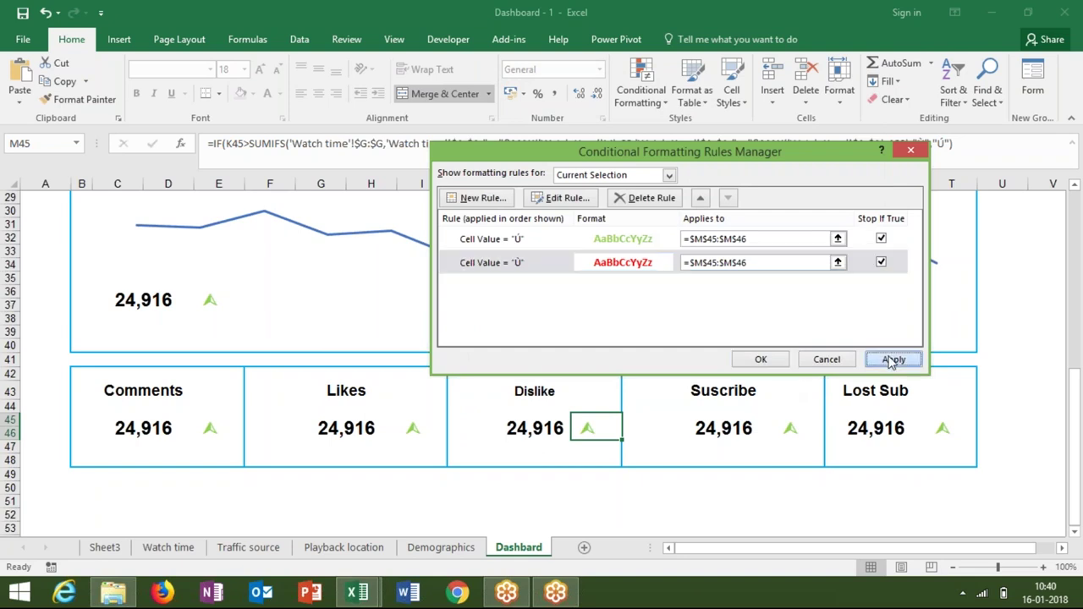
pyautogui.click(763, 360)
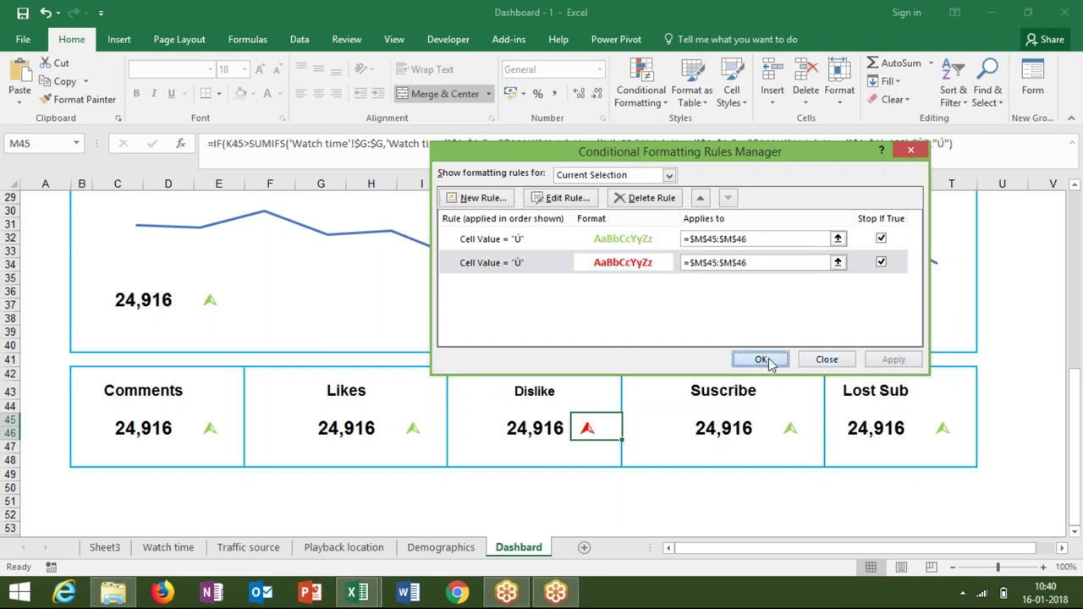
pyautogui.click(945, 427)
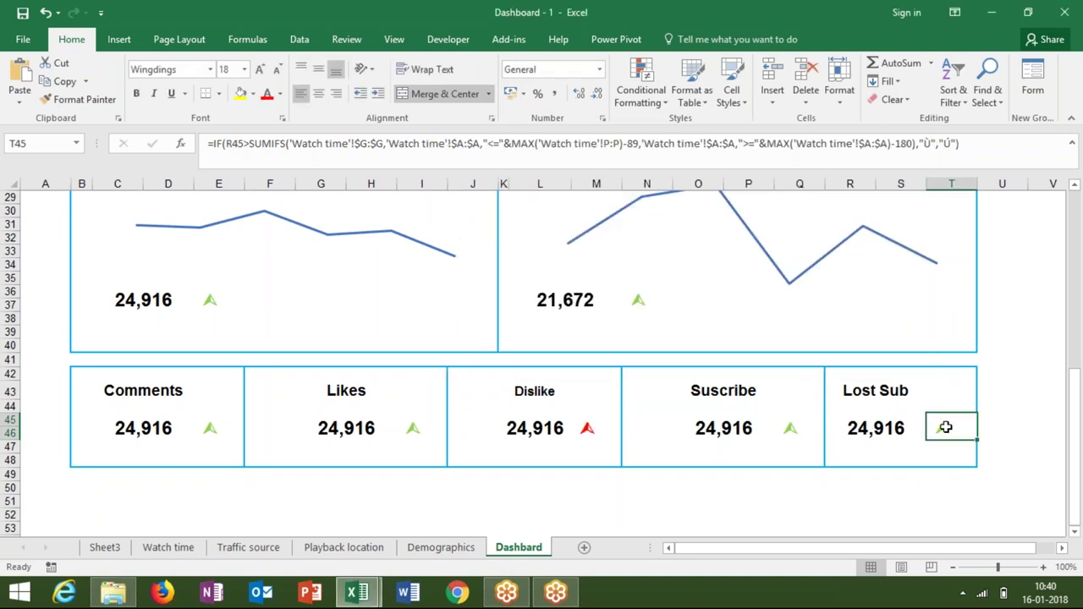
# Set the first Lost Sub arrow rule in T45 to a green font.
pyautogui.click(646, 95)
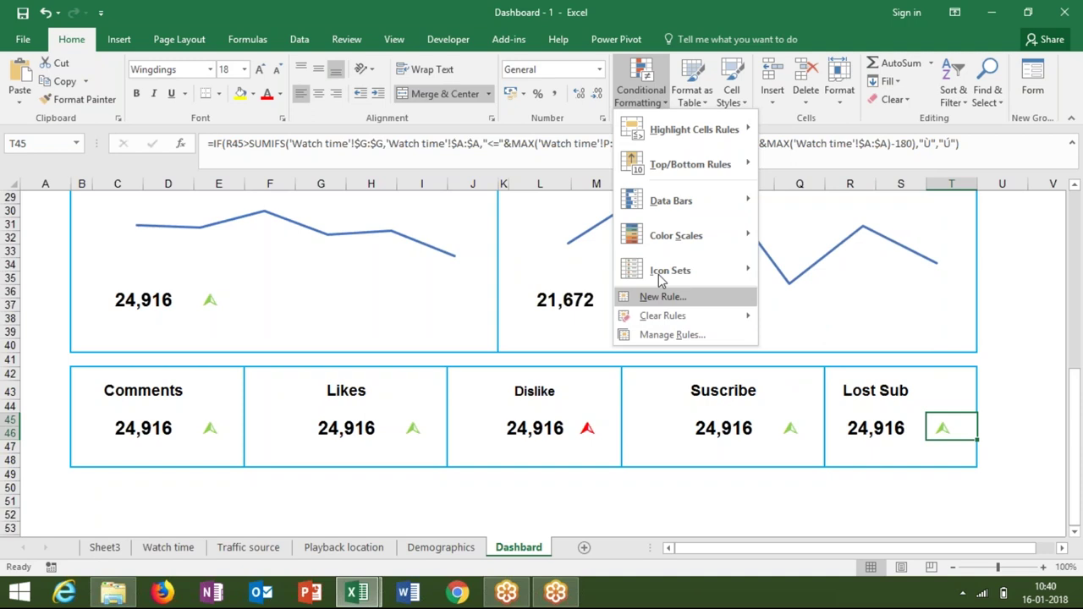
pyautogui.moveTo(657, 272)
pyautogui.click(668, 335)
pyautogui.doubleClick(571, 242)
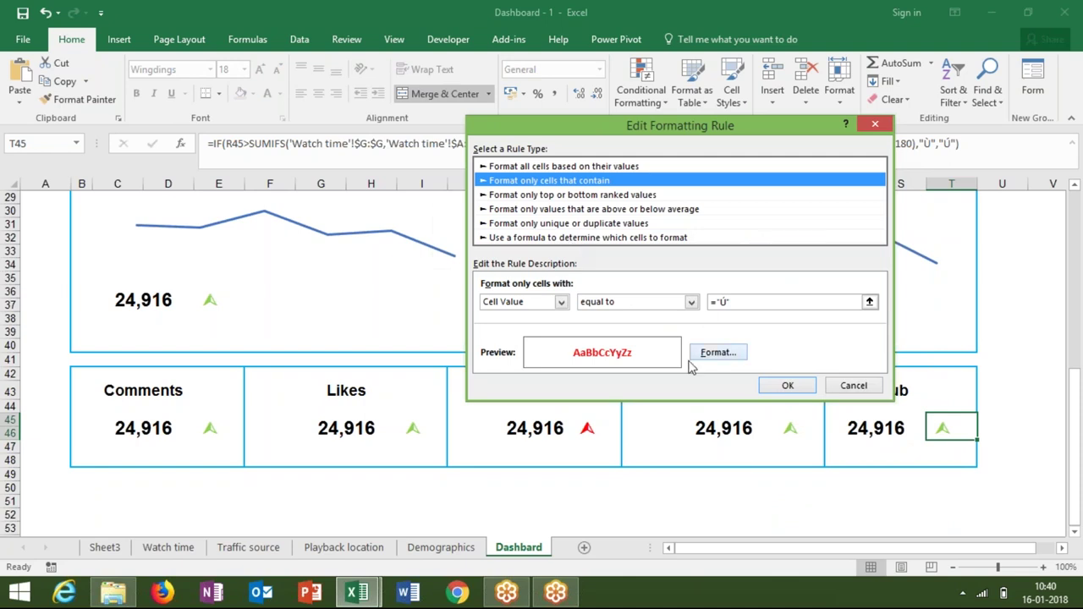
pyautogui.click(718, 353)
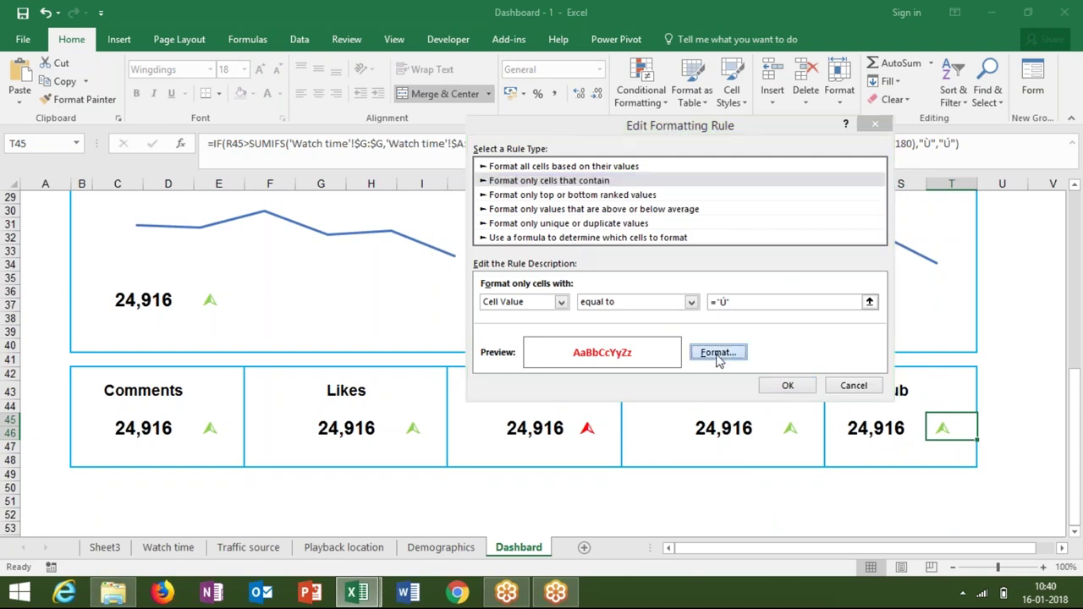
pyautogui.click(728, 207)
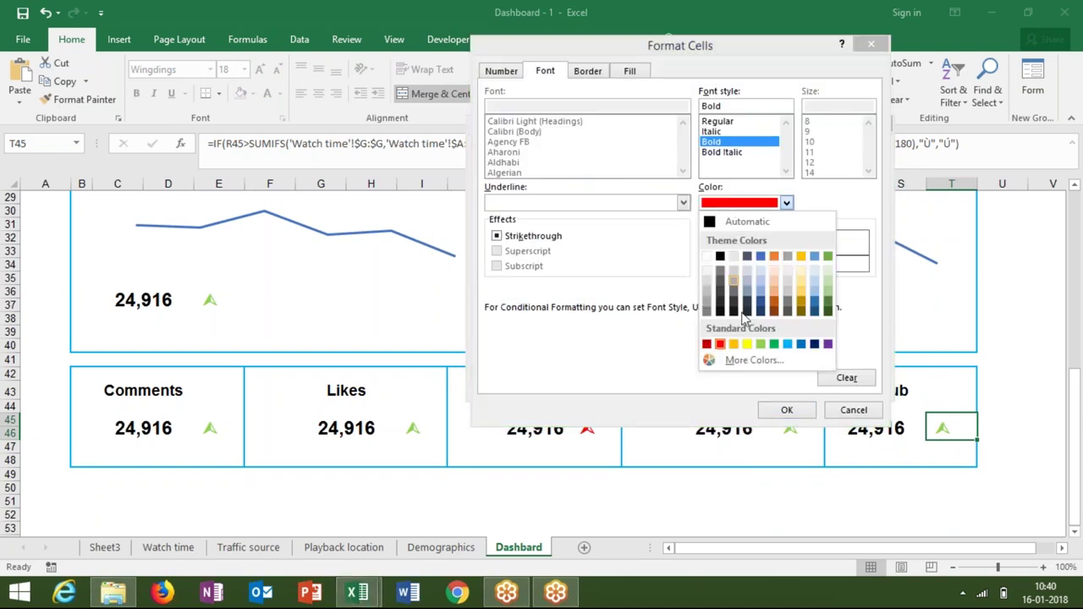
pyautogui.click(760, 344)
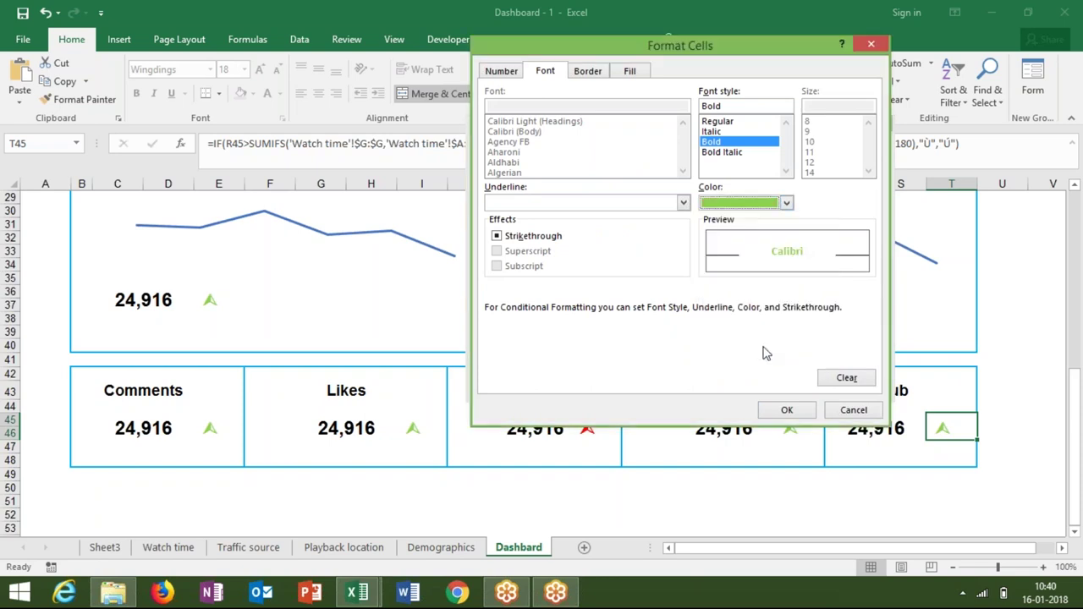
pyautogui.click(787, 411)
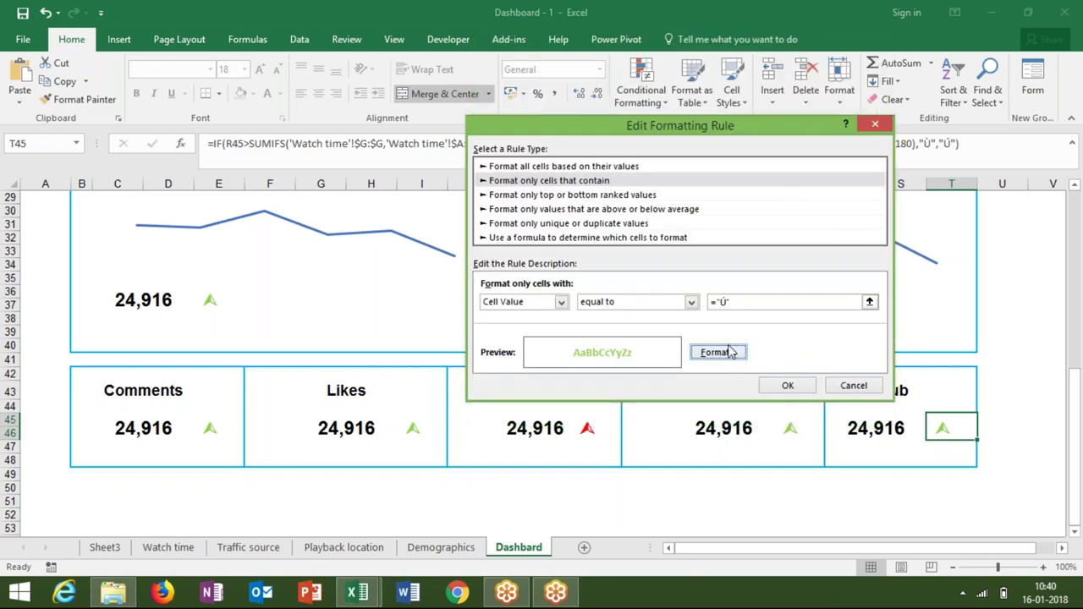
pyautogui.click(787, 384)
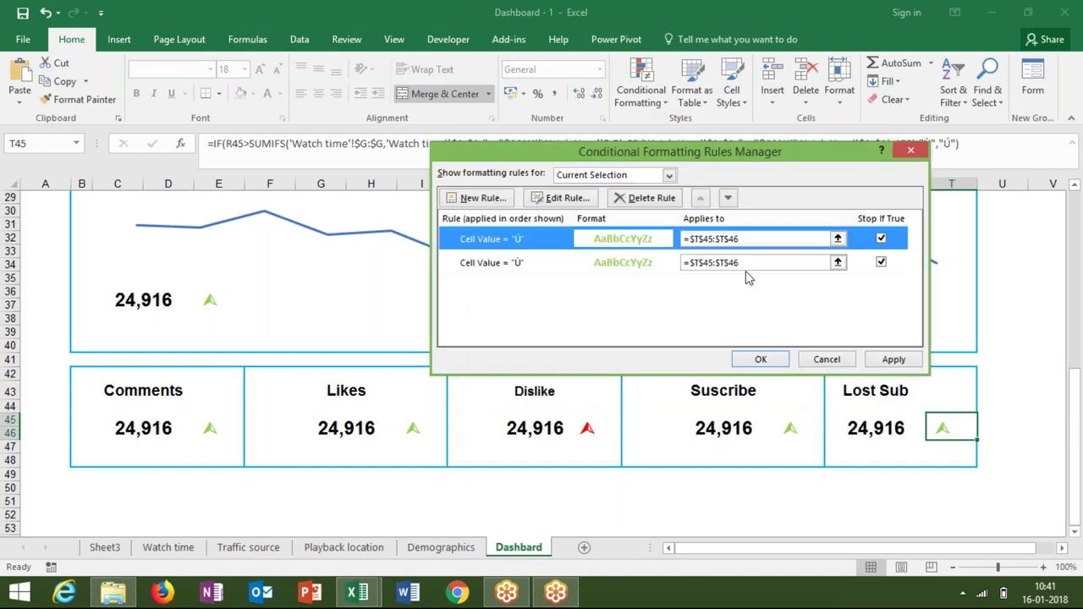
# Set the second Lost Sub arrow rule to a red font and apply the rules.
pyautogui.doubleClick(664, 264)
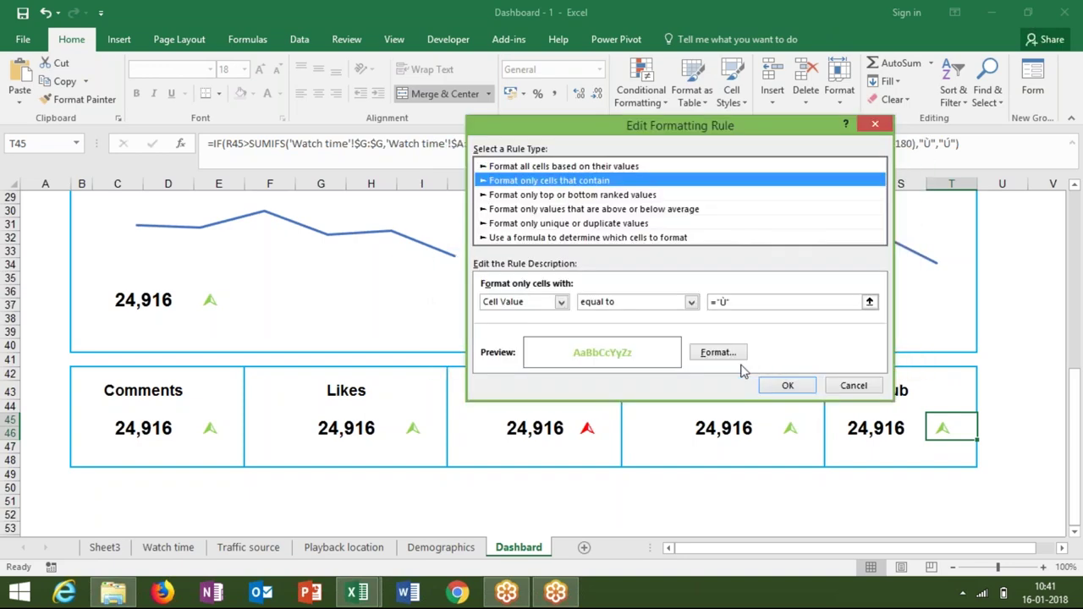
pyautogui.click(723, 362)
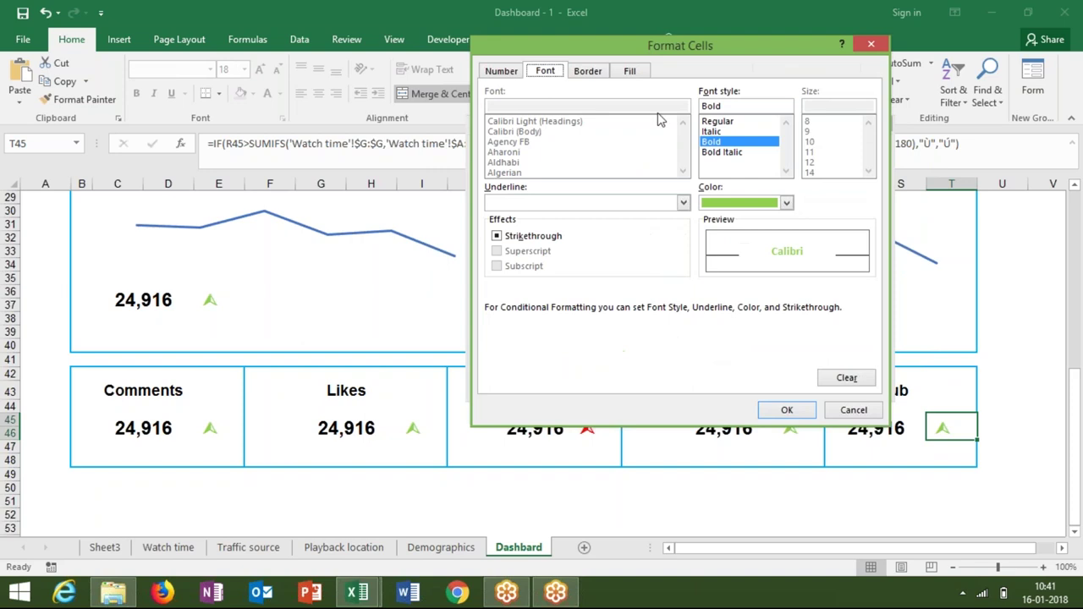
pyautogui.click(633, 72)
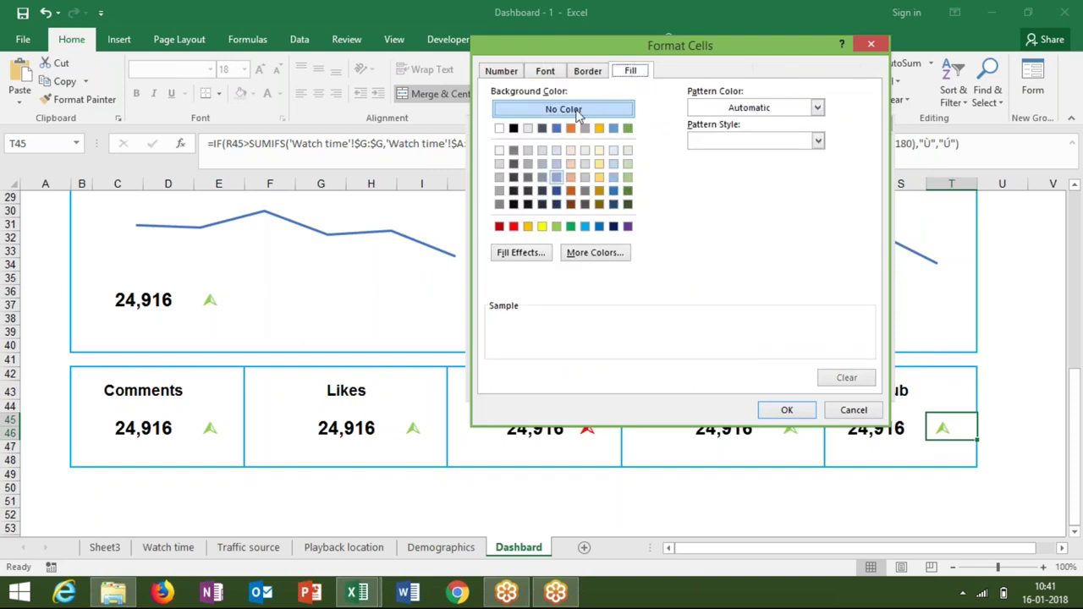
pyautogui.click(544, 71)
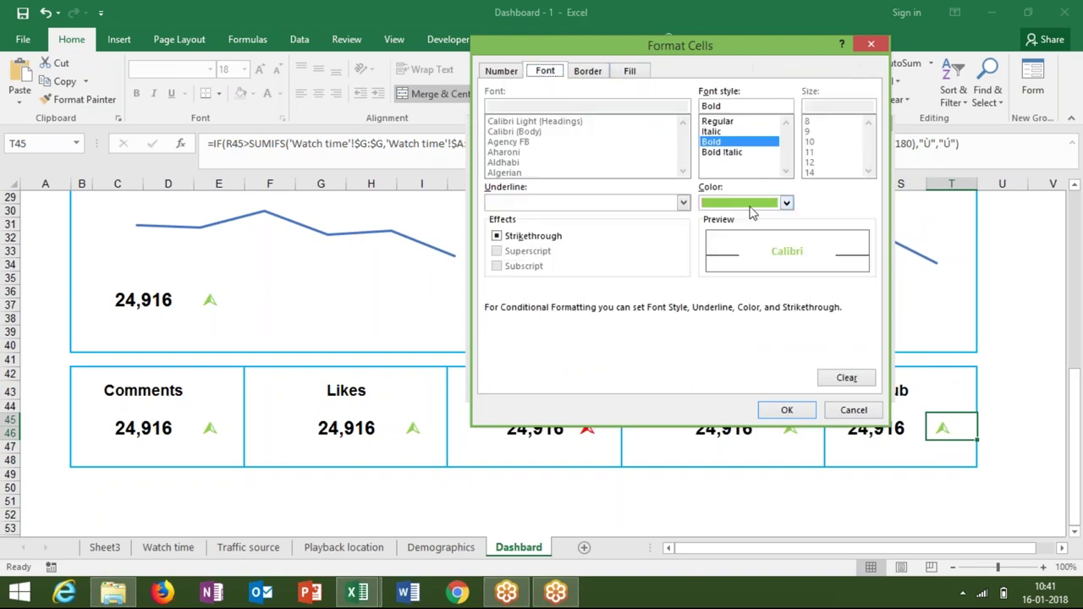
pyautogui.click(785, 203)
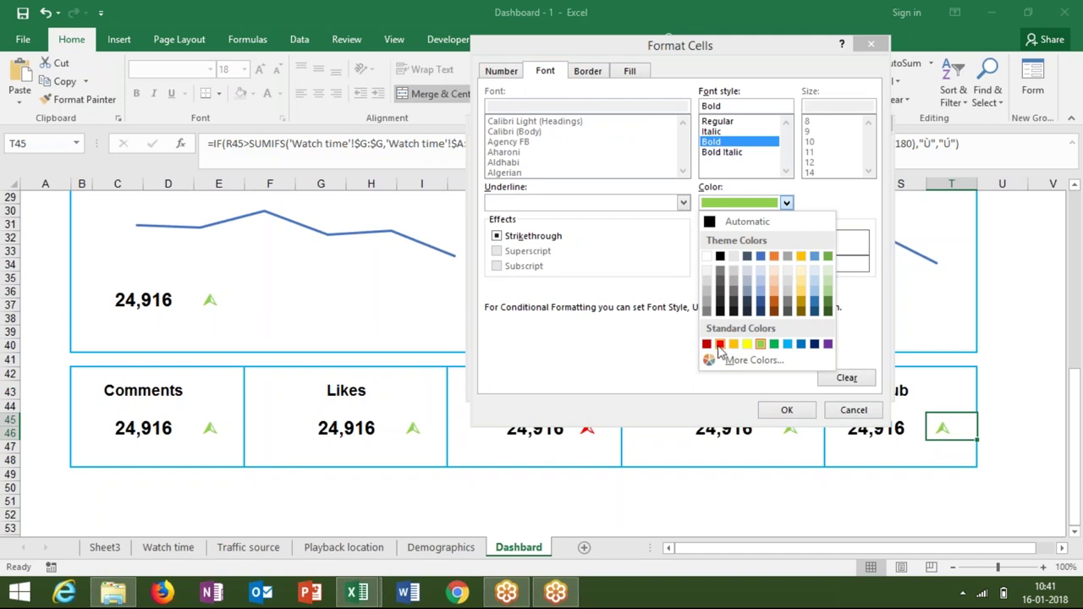
pyautogui.click(719, 344)
pyautogui.click(786, 411)
pyautogui.click(793, 385)
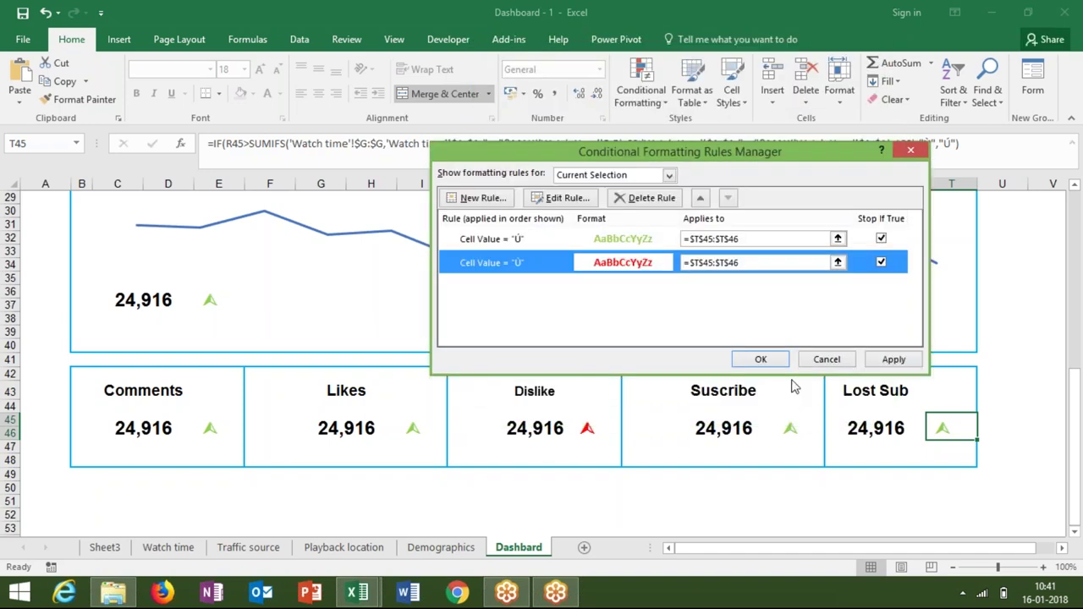
pyautogui.click(892, 359)
pyautogui.click(762, 360)
pyautogui.moveTo(1070, 453)
pyautogui.mouseDown()
pyautogui.moveTo(1080, 356)
pyautogui.moveTo(1080, 451)
pyautogui.mouseUp()
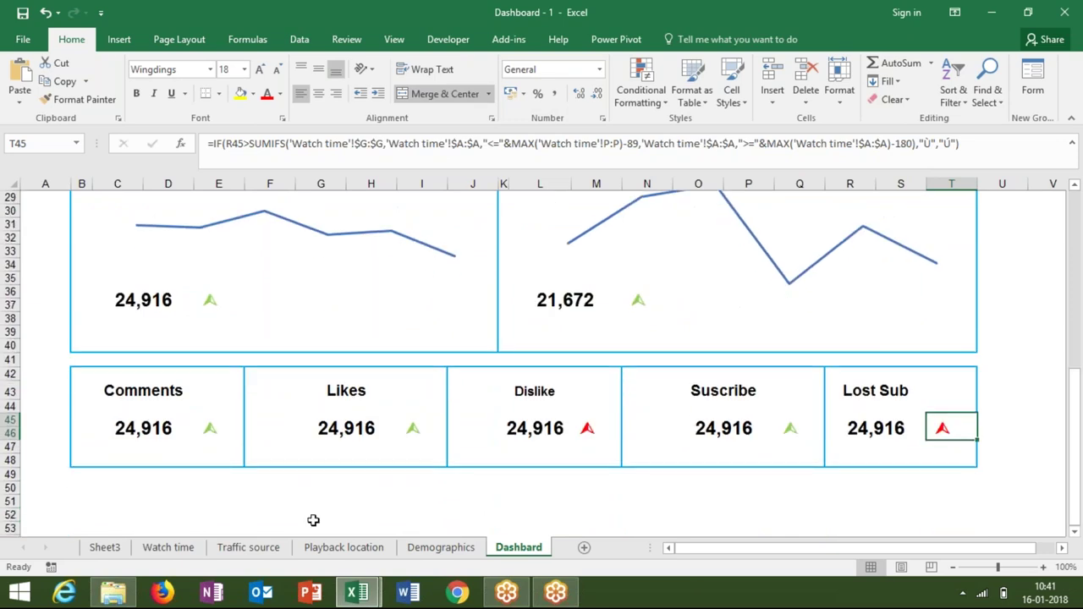
# Select the Traffic source data range A1:J1067.
pyautogui.click(271, 547)
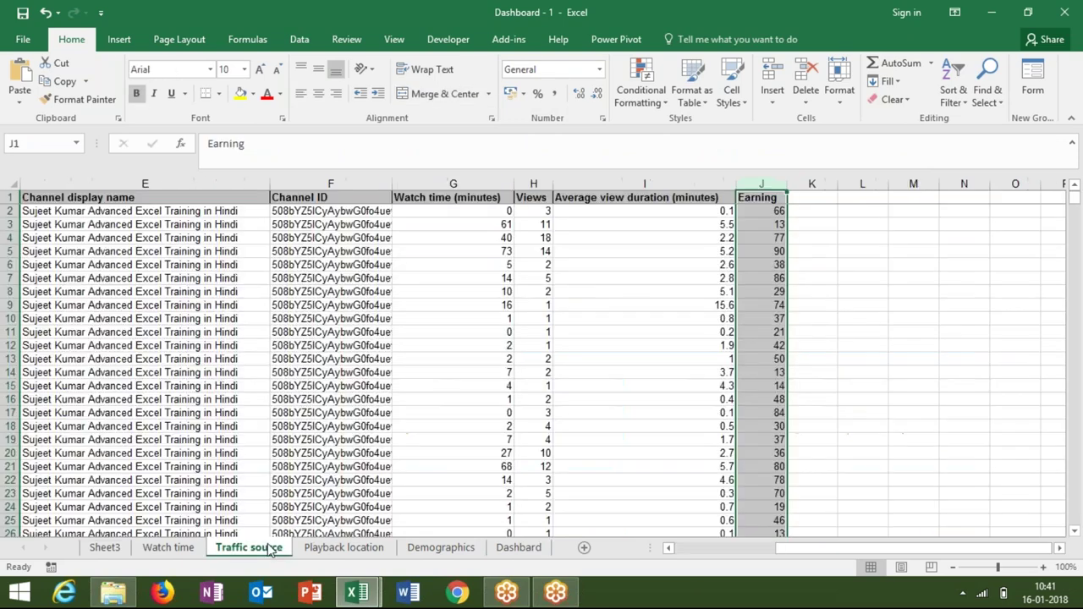
pyautogui.press('Left')
pyautogui.press('Left')
pyautogui.press('Left')
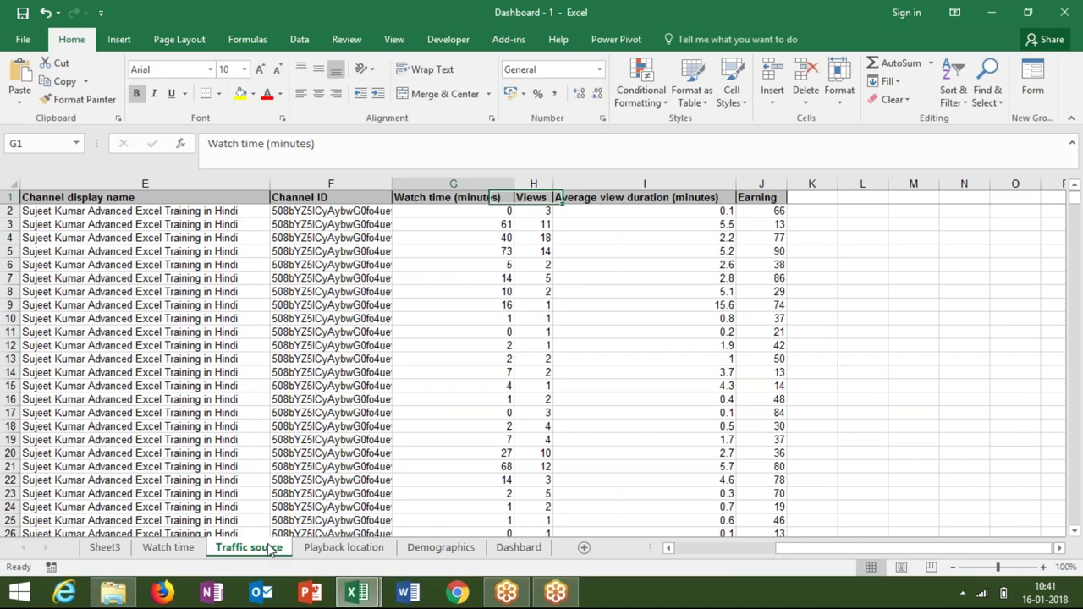
pyautogui.hotkey('ctrl', 'Left')
pyautogui.press('Right')
pyautogui.press('Right')
pyautogui.press('Right')
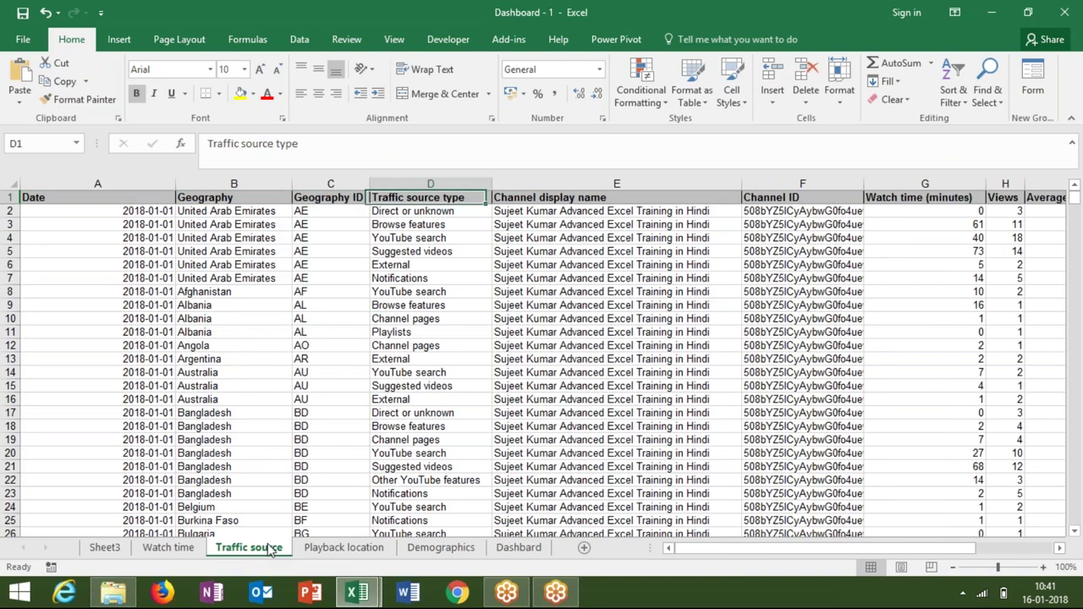
pyautogui.press('Right')
pyautogui.press('Left')
pyautogui.press('Down')
pyautogui.hotkey('ctrl', 'Down')
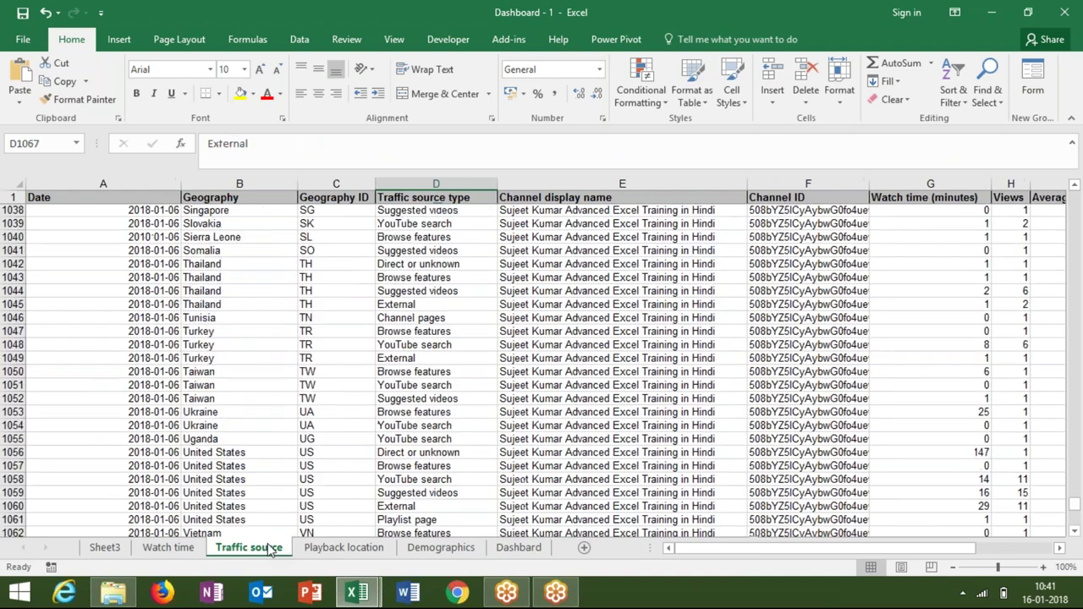
pyautogui.hotkey('ctrl', 'Up')
pyautogui.press('Right')
pyautogui.press('Right')
pyautogui.press('Right')
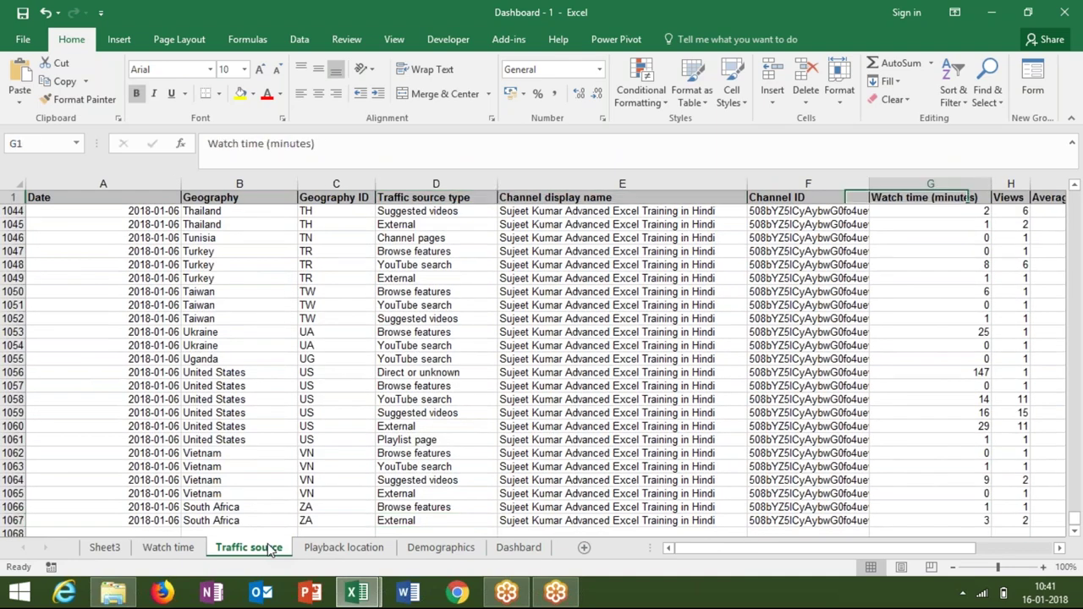
pyautogui.press('Right')
pyautogui.press('Right')
pyautogui.press('Left')
pyautogui.press('Left')
pyautogui.hotkey('ctrl', 'Left')
pyautogui.hotkey('ctrl', 'shift', 'Right')
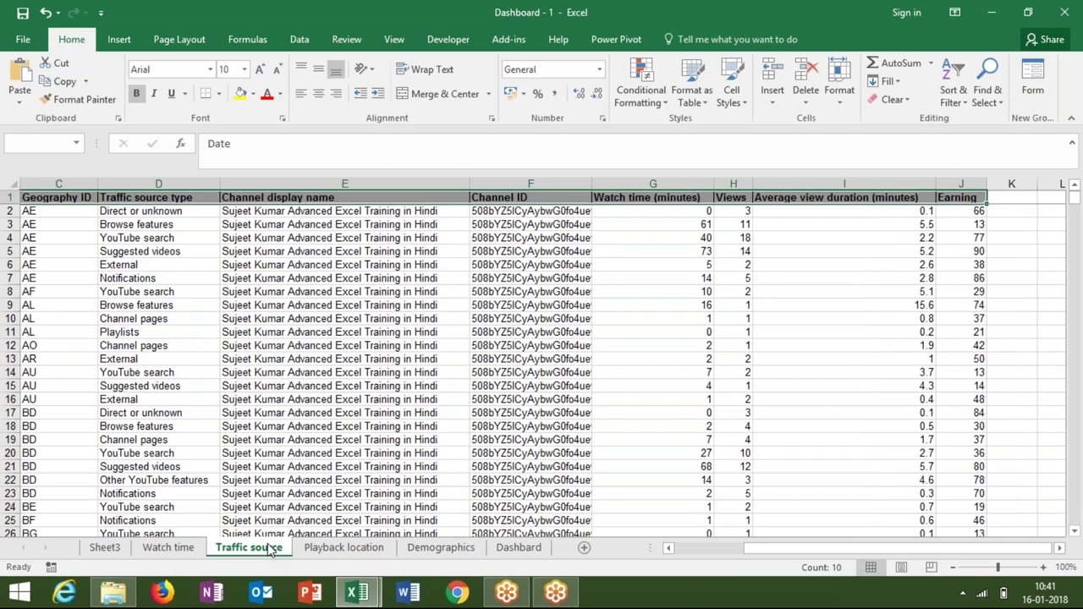
pyautogui.hotkey('ctrl', 'shift', 'Down')
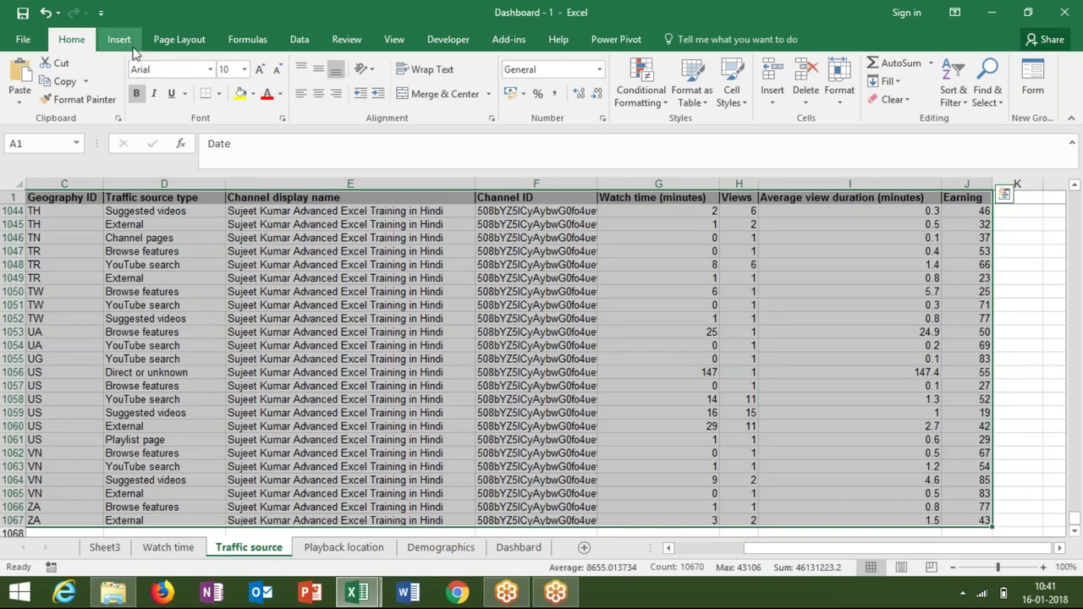
# Insert a PivotTable placed on the existing worksheet Sheet3 at P3.
pyautogui.click(131, 46)
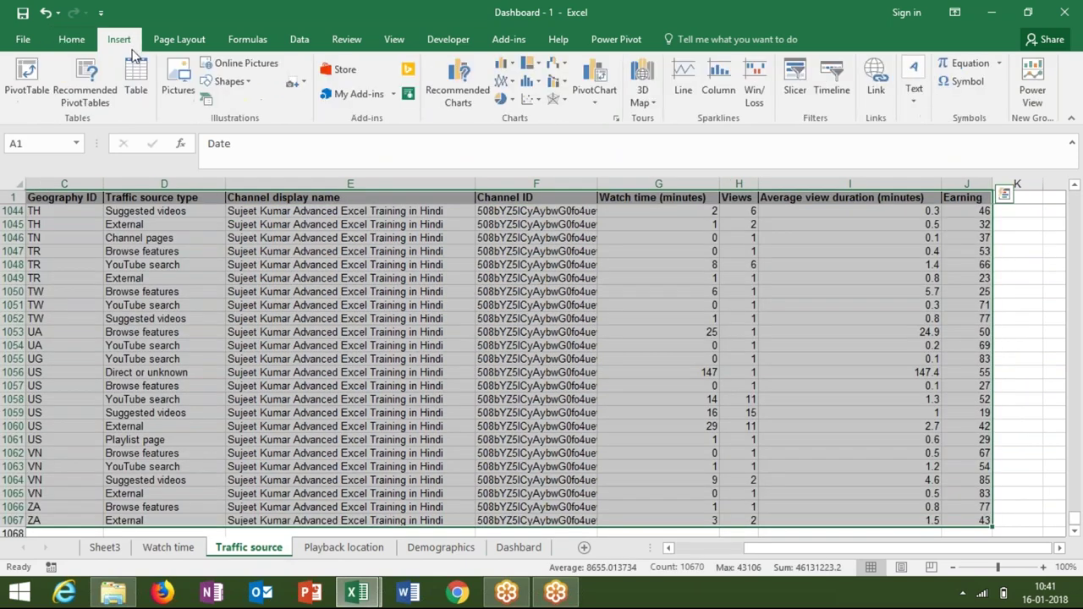
pyautogui.click(38, 80)
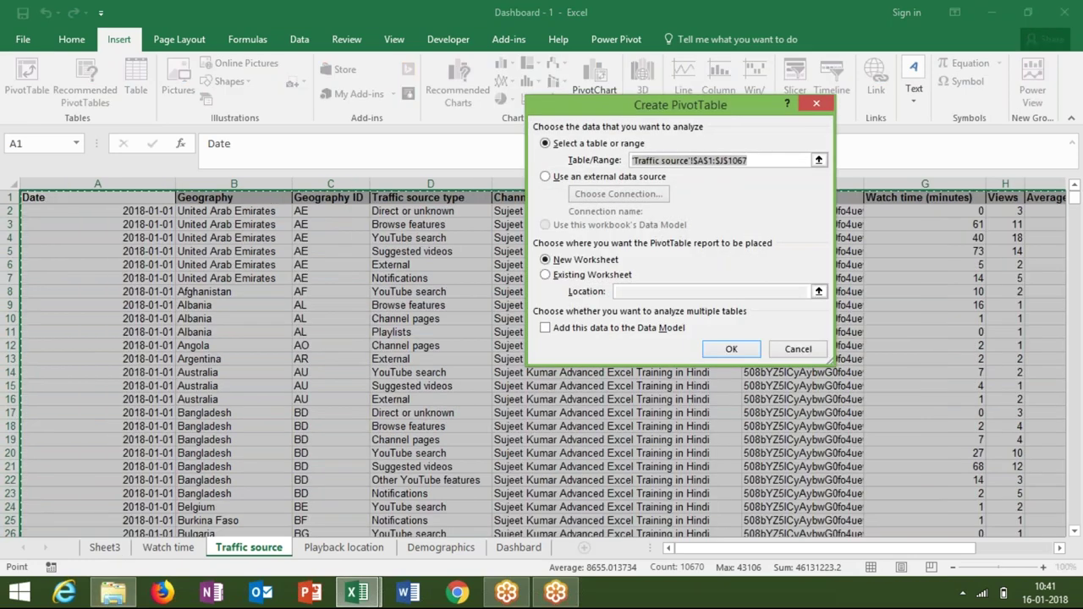
pyautogui.click(564, 274)
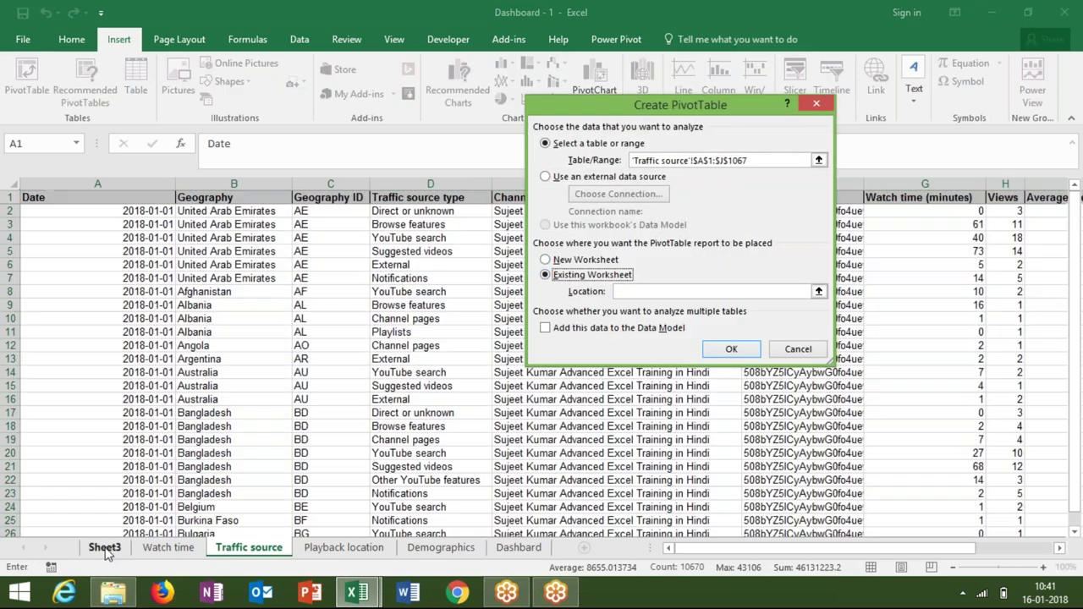
pyautogui.click(106, 549)
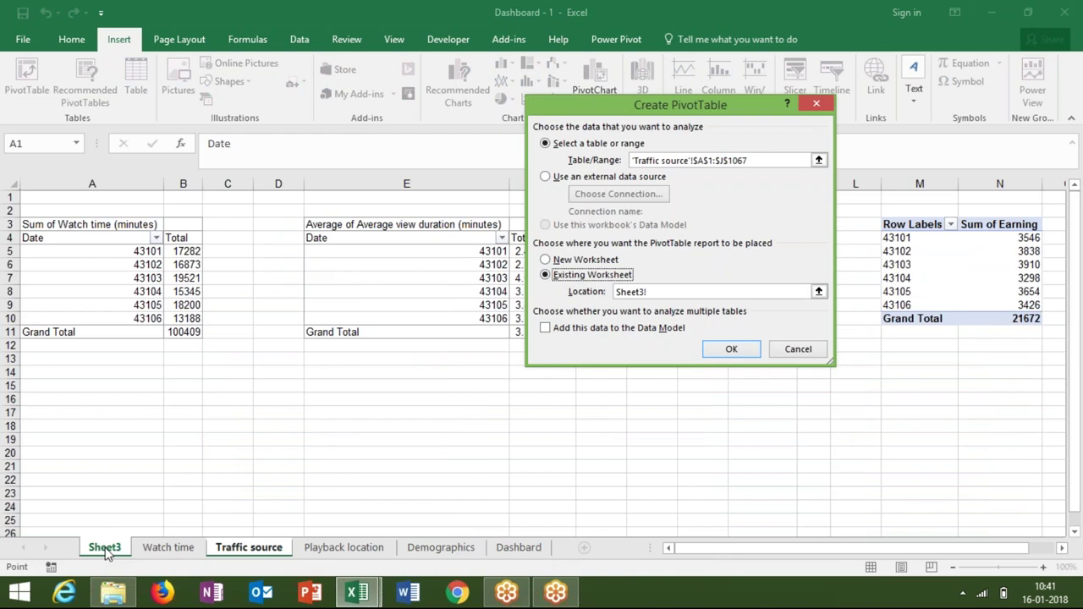
pyautogui.click(1061, 548)
pyautogui.click(1061, 548)
pyautogui.click(504, 222)
# Create PivotTable5 at P3 summing Views by Traffic source type, totalling 24916.
pyautogui.click(718, 351)
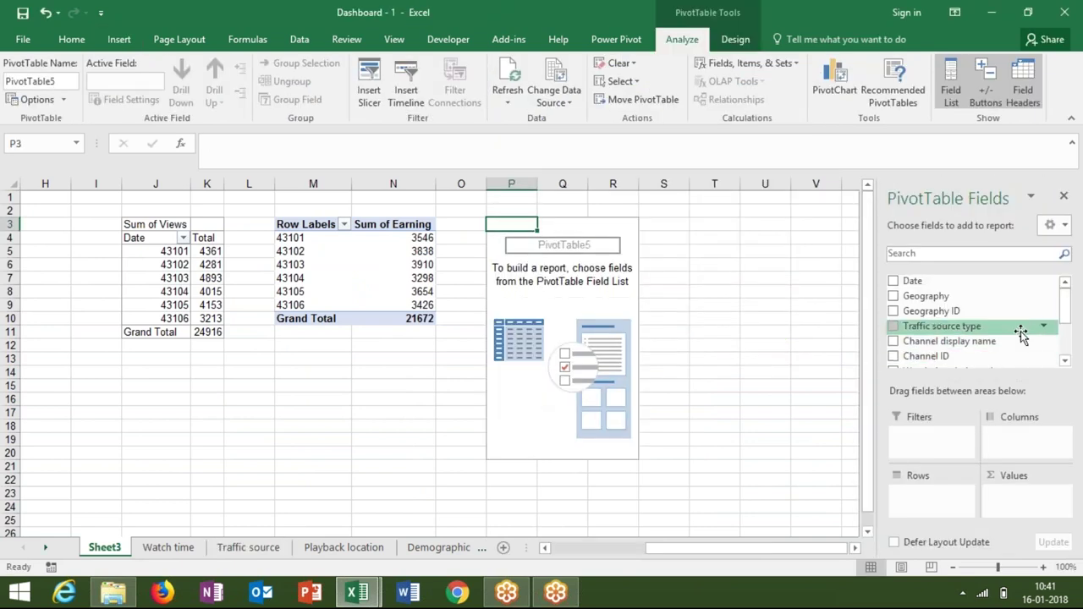
pyautogui.moveTo(941, 325); pyautogui.dragTo(976, 495)
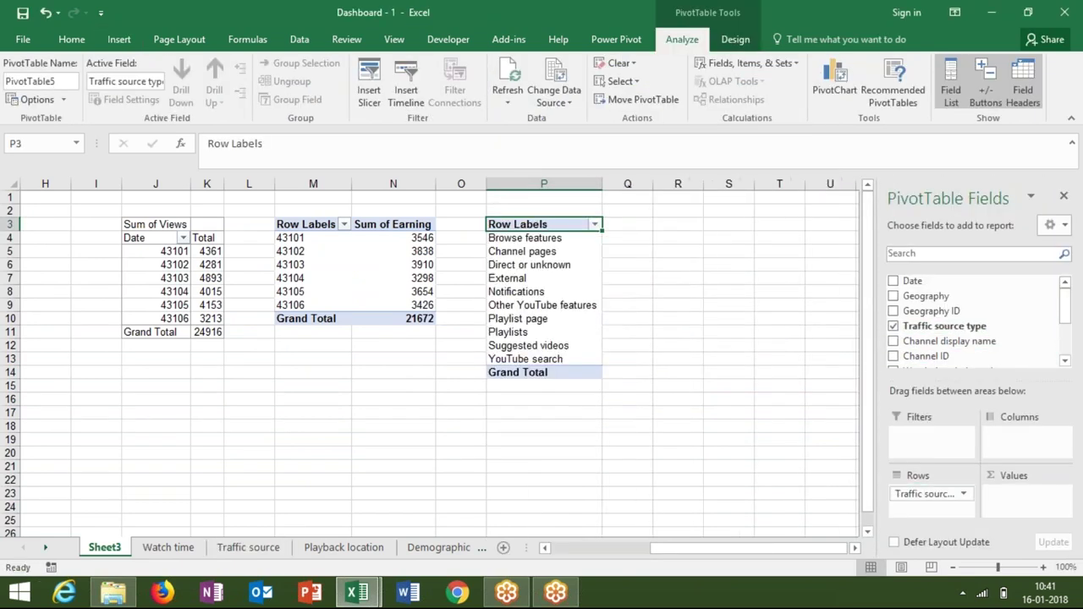
pyautogui.moveTo(1065, 309); pyautogui.dragTo(1068, 346)
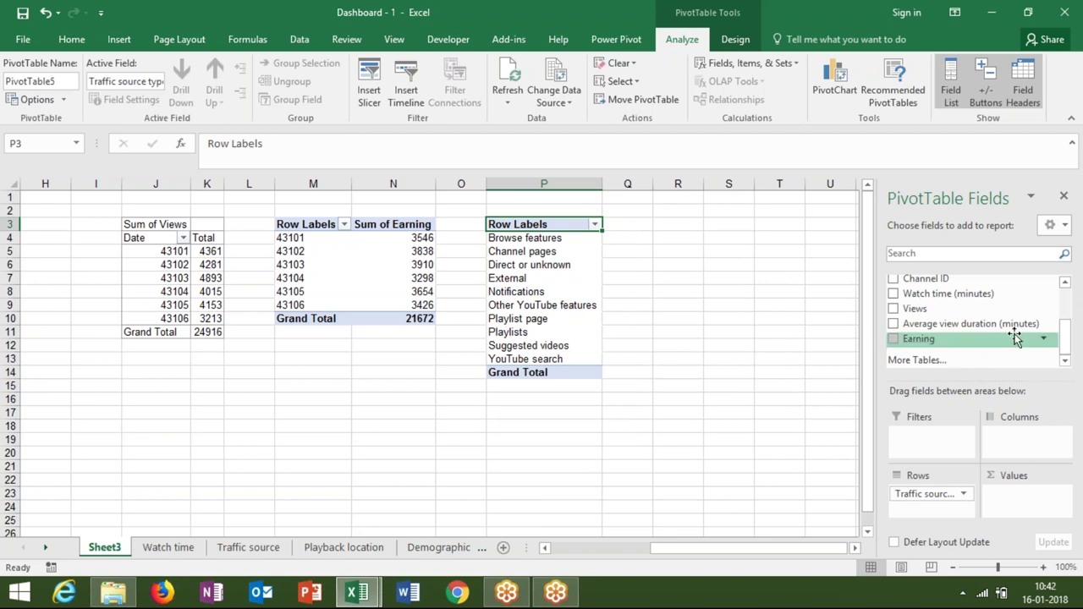
pyautogui.moveTo(915, 307); pyautogui.dragTo(1022, 497)
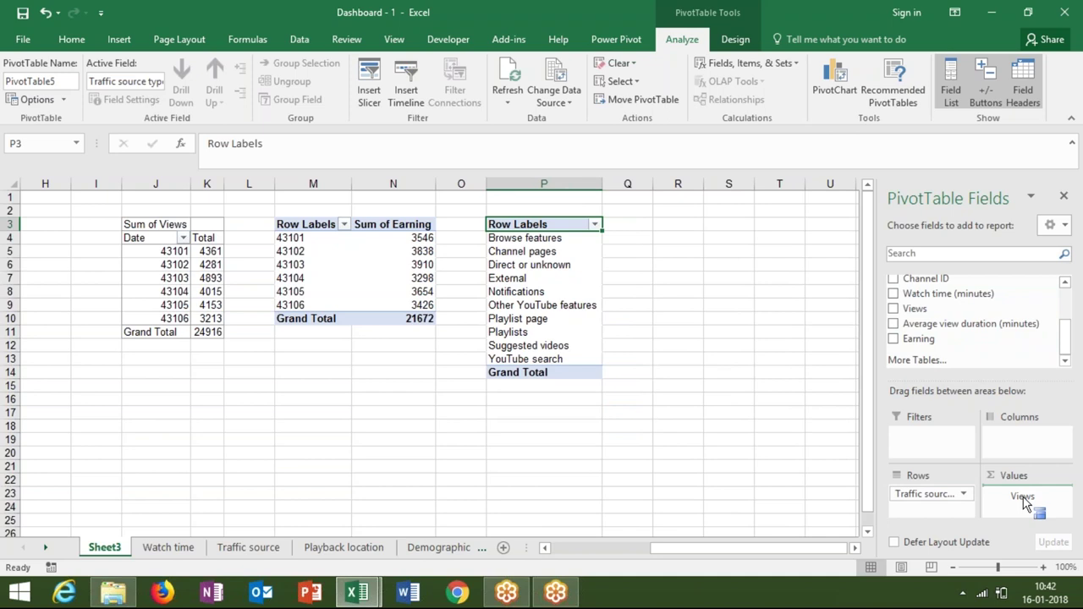
pyautogui.moveTo(1023, 498); pyautogui.dragTo(1022, 498)
pyautogui.moveTo(1022, 500); pyautogui.dragTo(1021, 500)
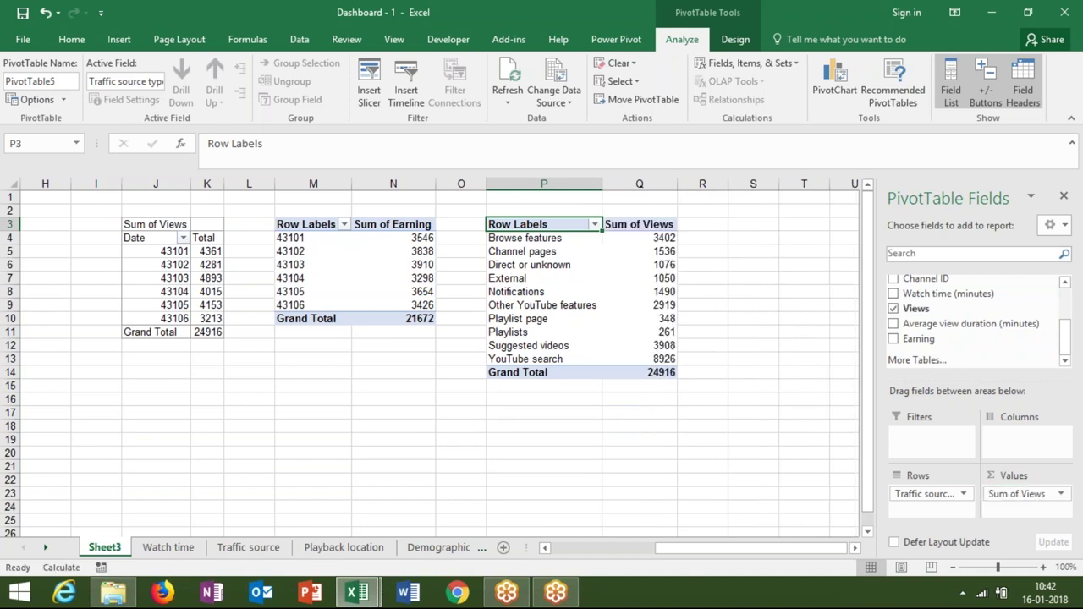
pyautogui.click(75, 44)
# Insert a 2-D pie PivotChart of views by traffic source.
pyautogui.click(115, 44)
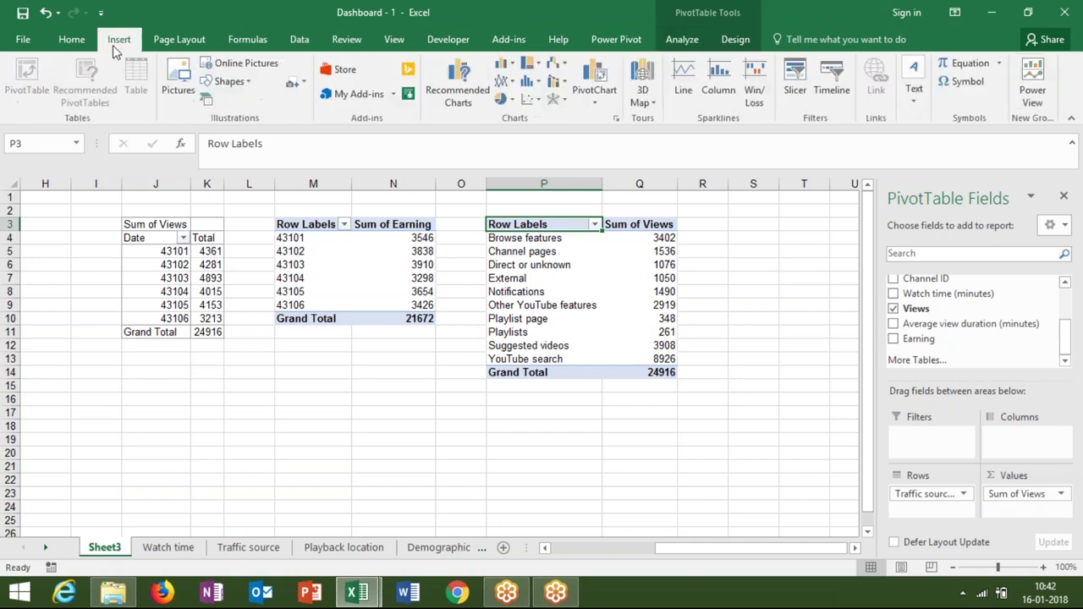
pyautogui.click(503, 100)
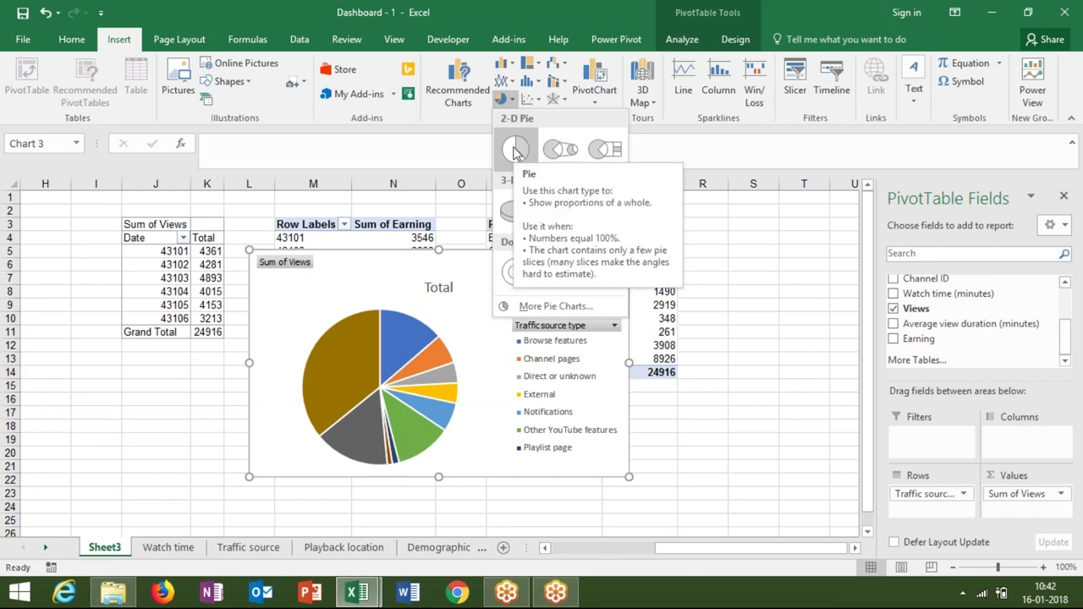
pyautogui.click(513, 150)
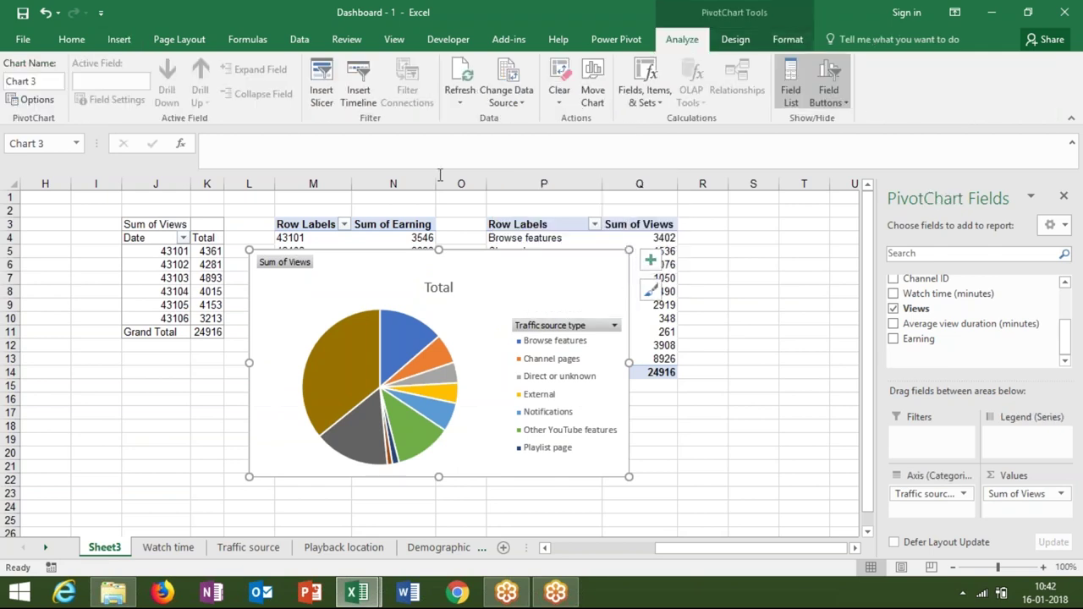
# Delete the pie chart's legend and its Total title.
pyautogui.moveTo(373, 387)
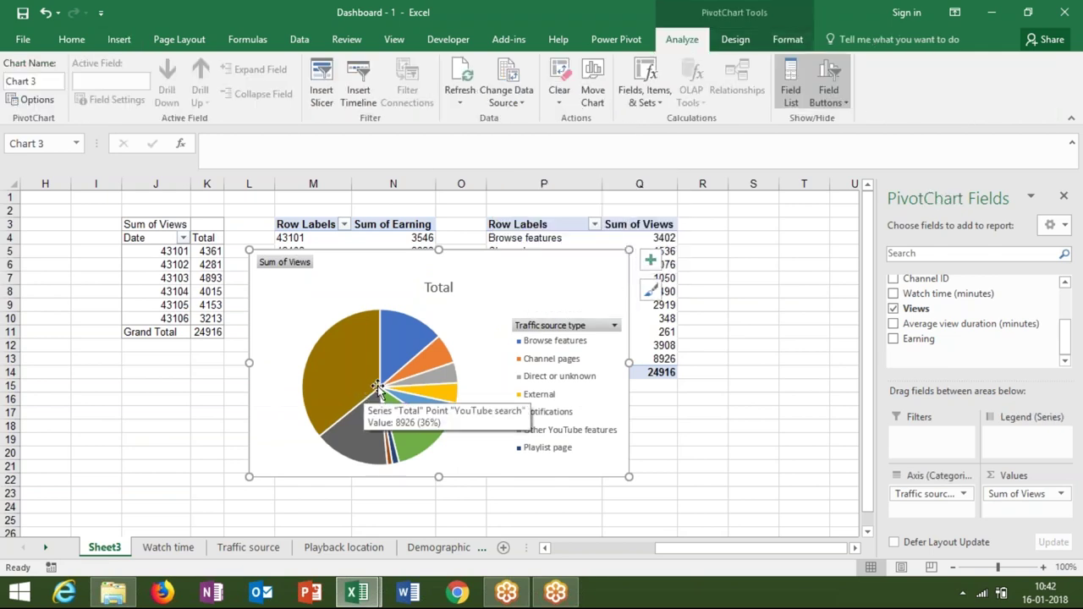
pyautogui.click(529, 366)
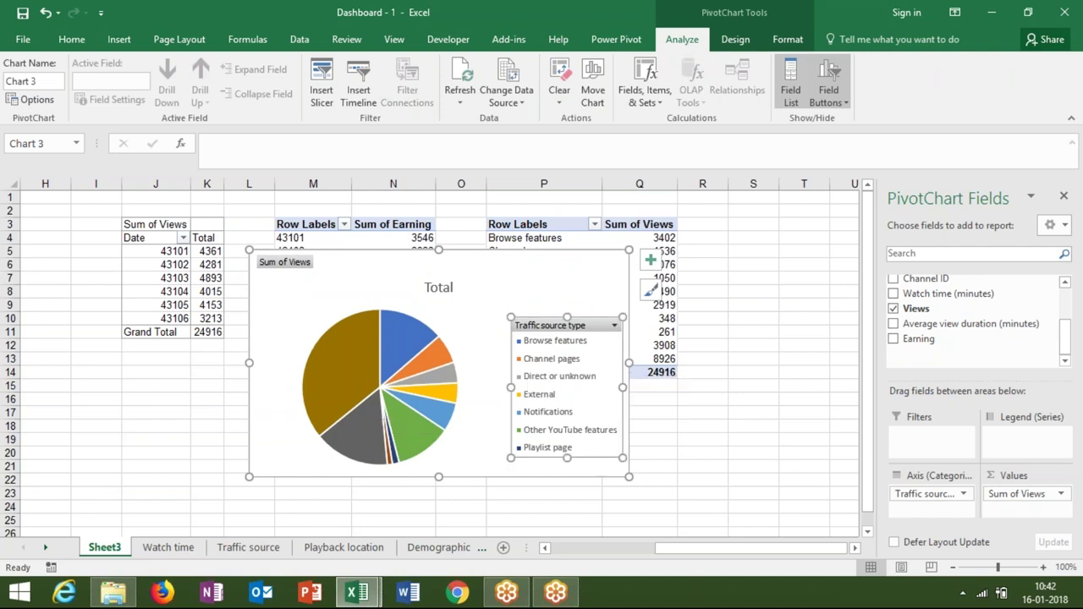
pyautogui.press('Delete')
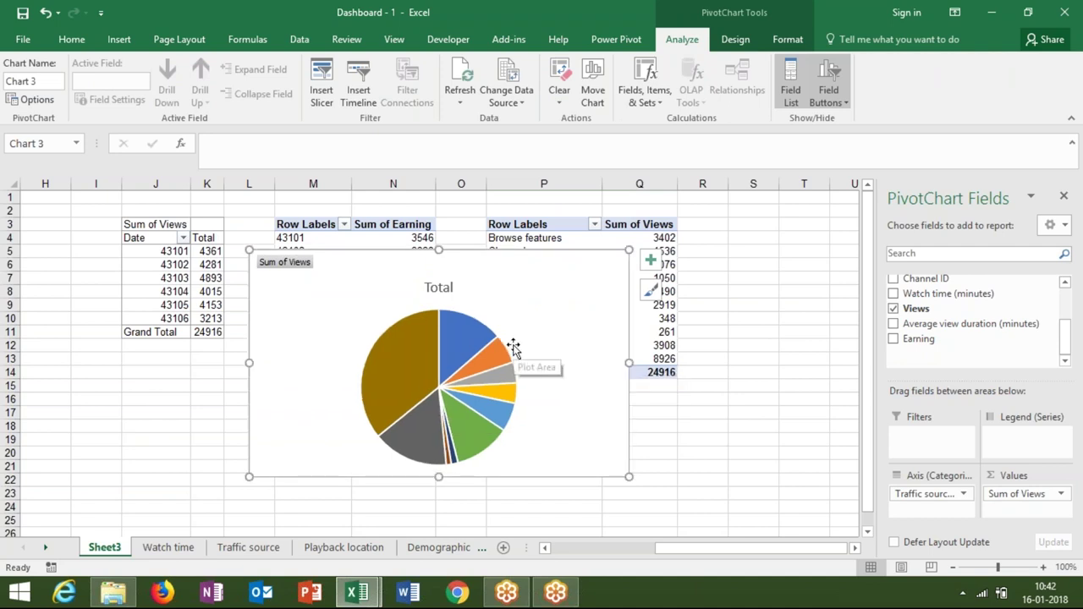
pyautogui.hotkey('ctrl', 'z')
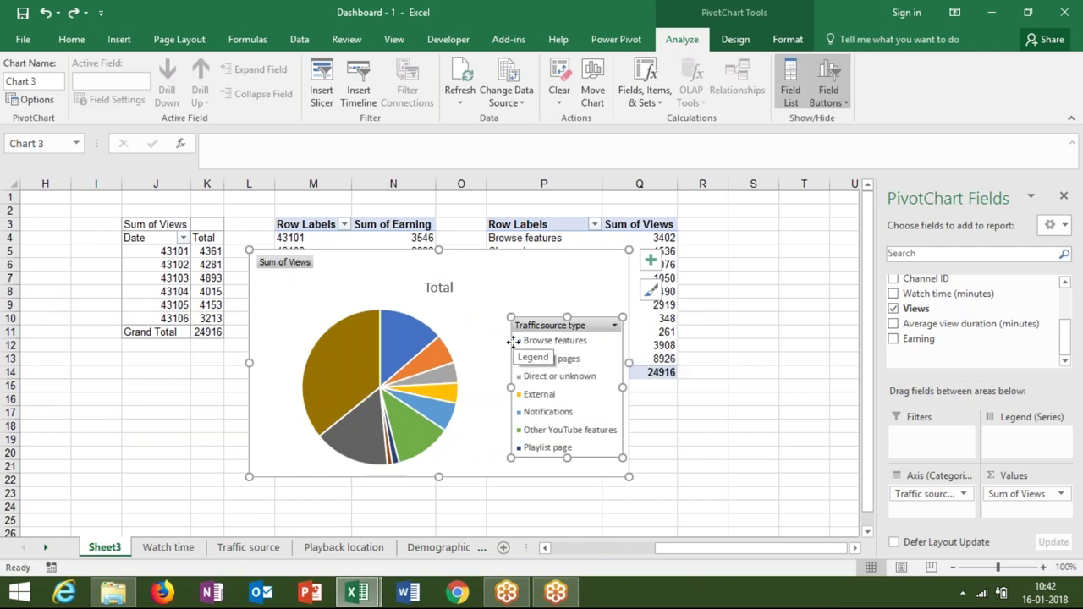
pyautogui.press('Delete')
pyautogui.click(440, 287)
pyautogui.press('Delete')
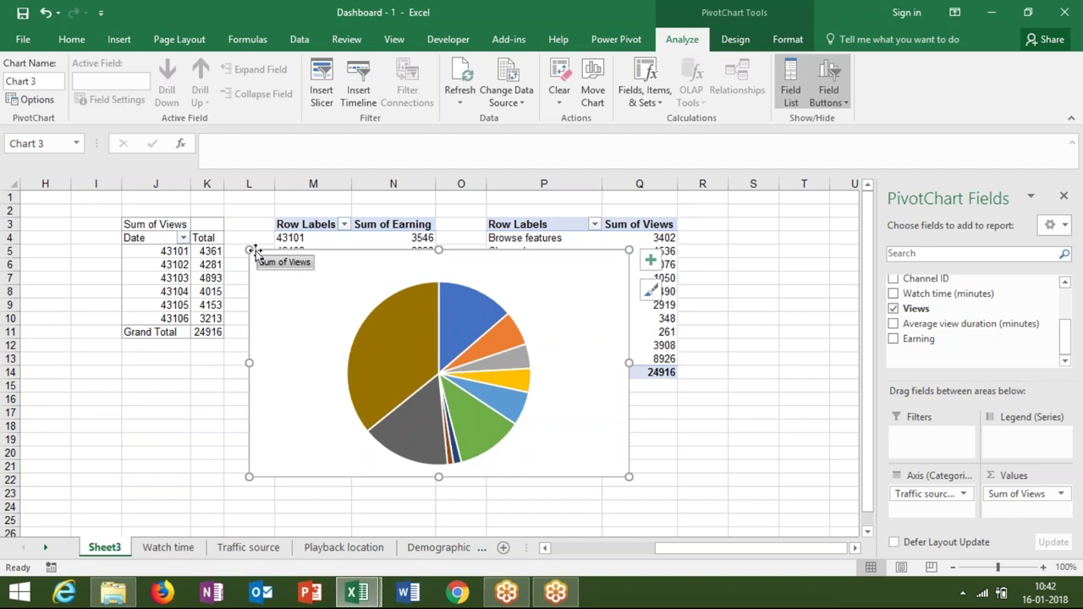
# Hide all field buttons on the traffic-source pie chart and shift its plot area slightly up-left.
pyautogui.rightClick(282, 265)
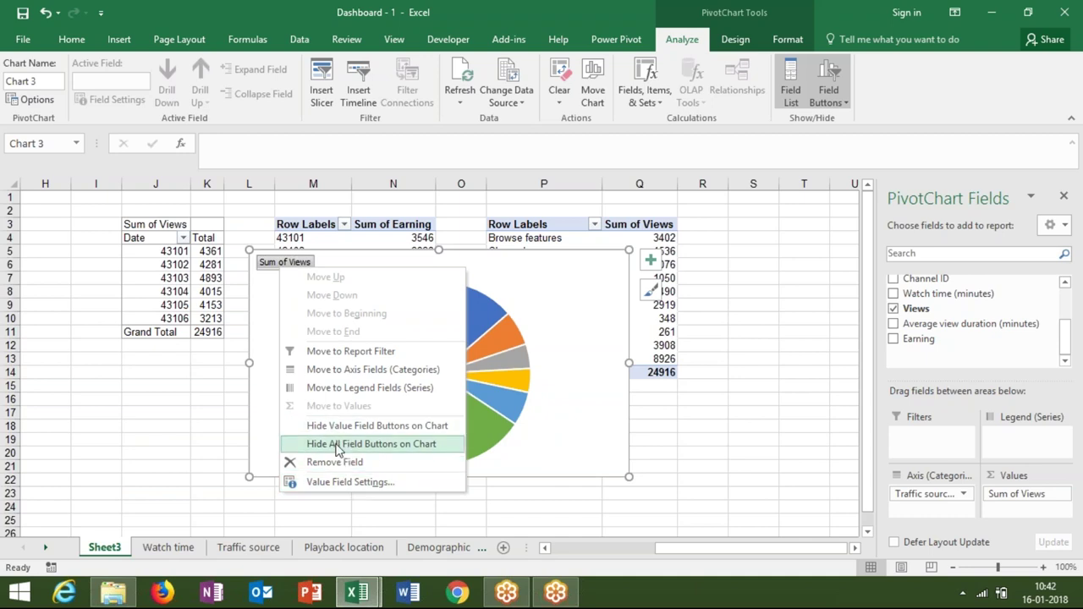
pyautogui.click(355, 444)
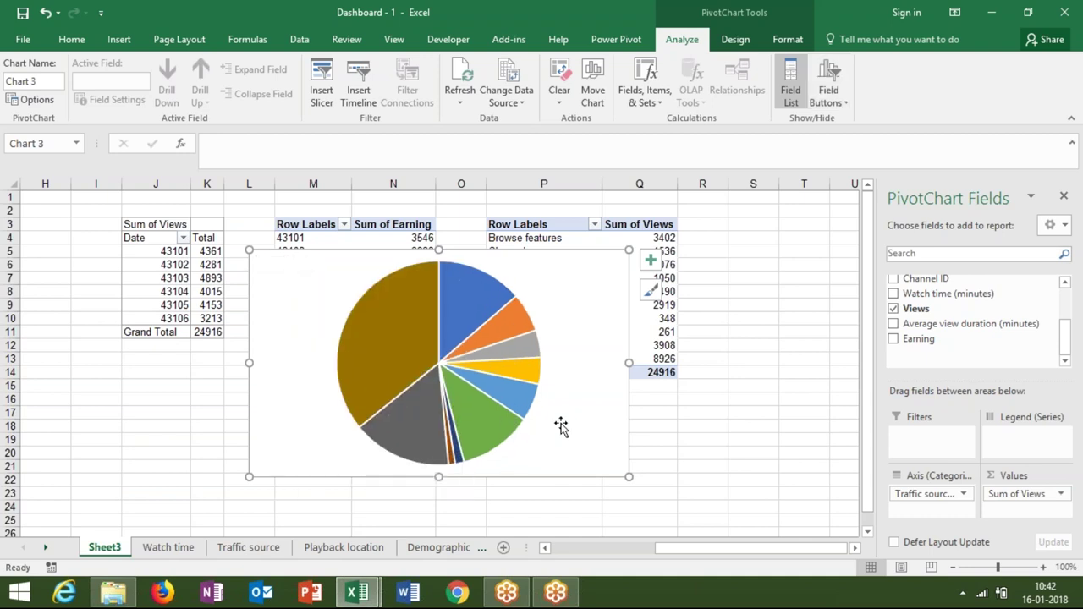
pyautogui.click(421, 372)
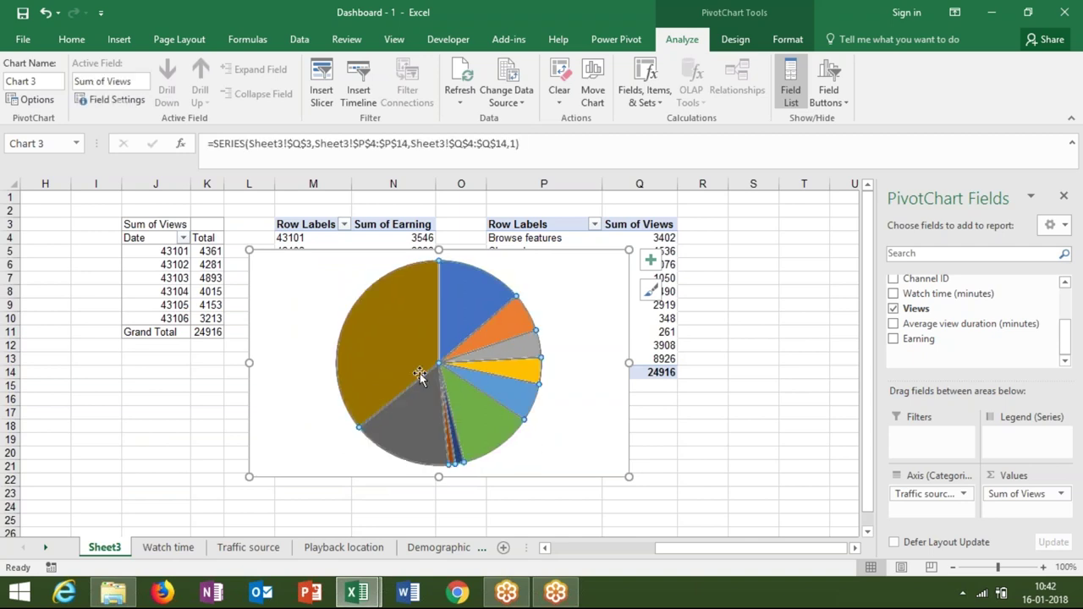
pyautogui.click(607, 426)
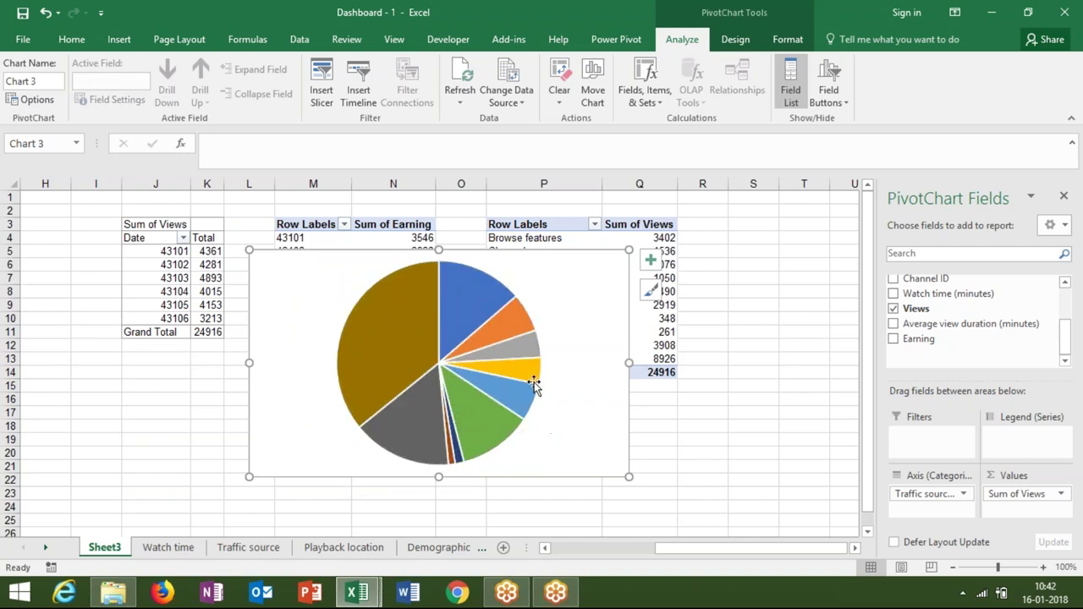
pyautogui.click(502, 271)
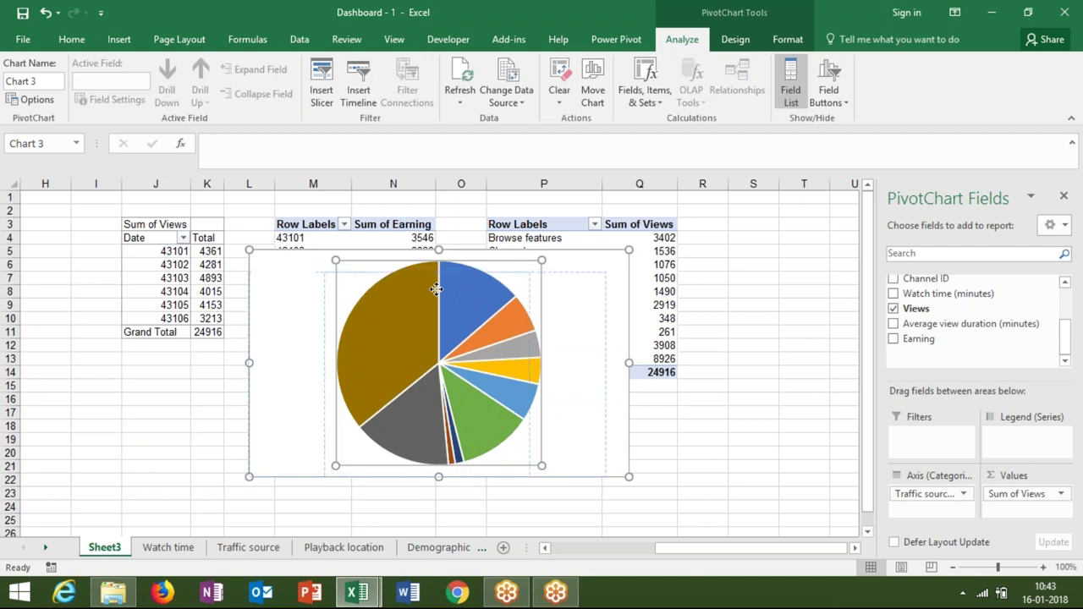
pyautogui.moveTo(435, 289); pyautogui.dragTo(428, 287)
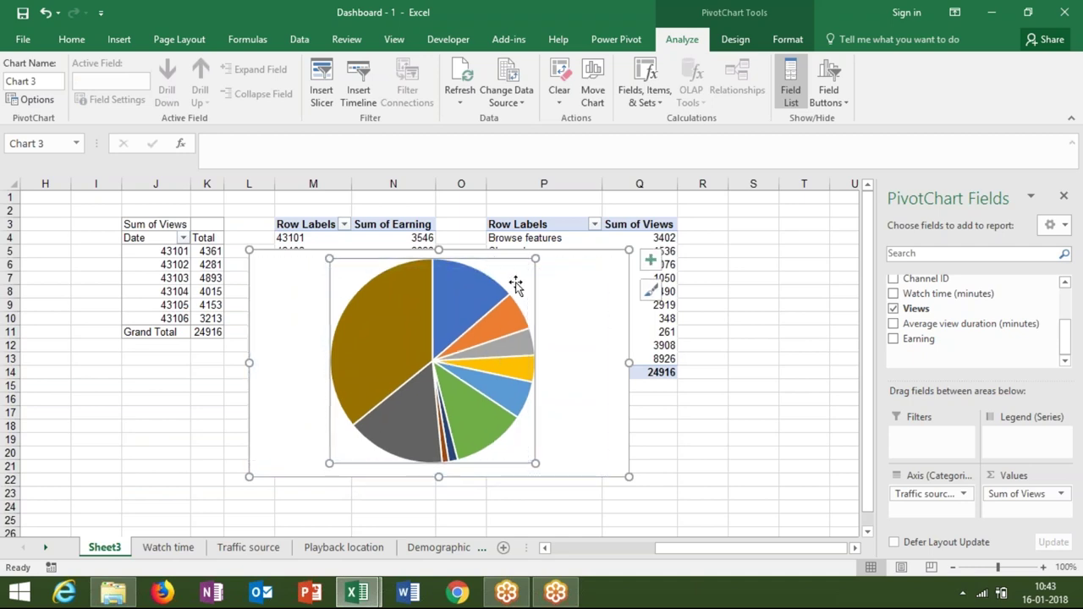
# Reselect the pie chart and delete it from Sheet3.
pyautogui.click(667, 345)
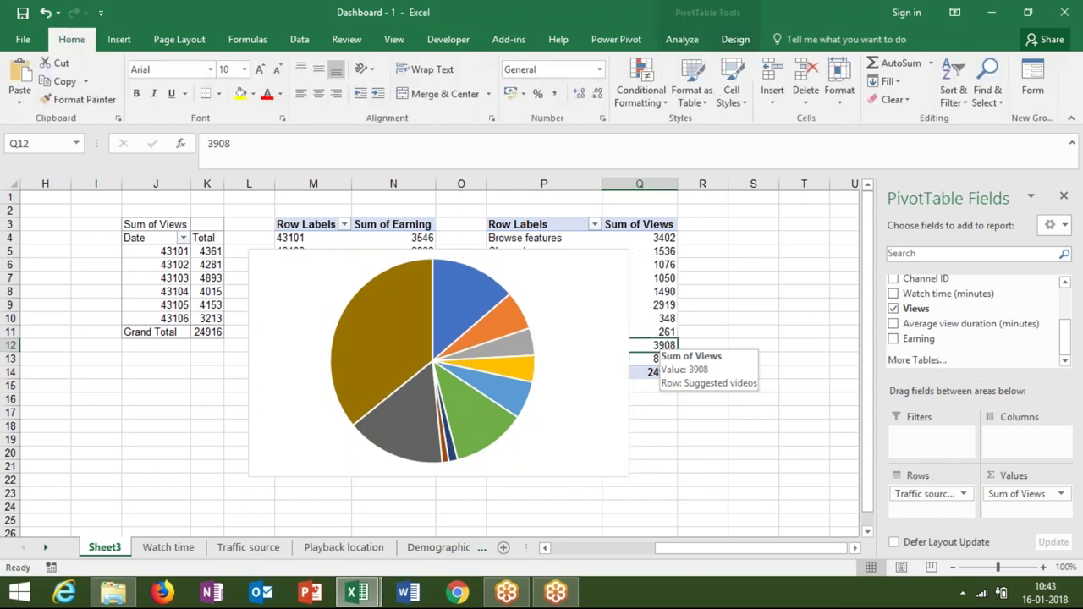
pyautogui.click(584, 330)
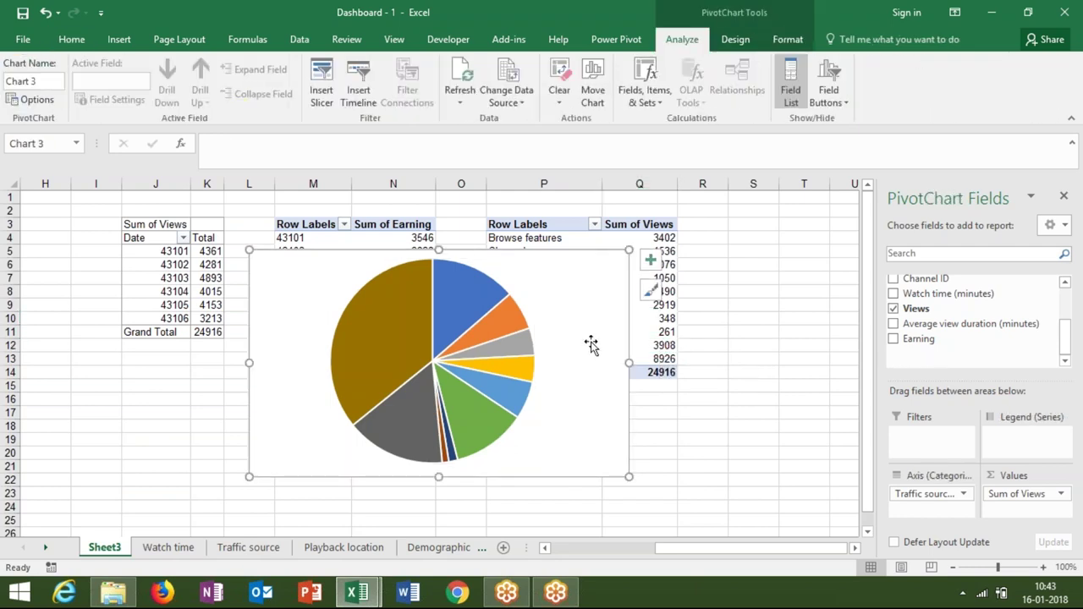
pyautogui.press('Delete')
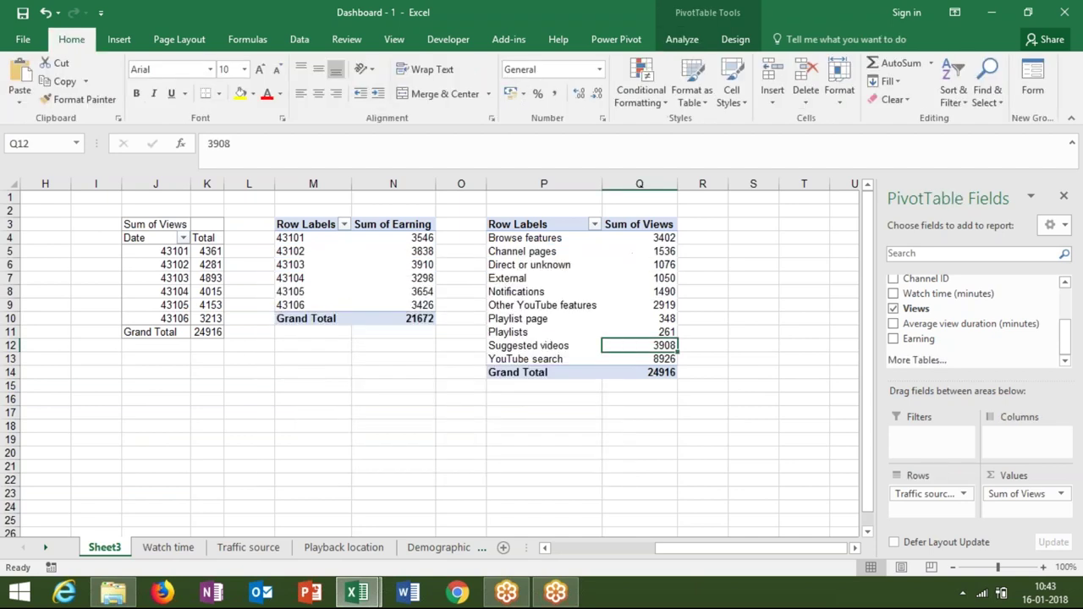
# Show the traffic pivot's Sum of Views as % of Column Total, giving YouTube search 35.82%.
pyautogui.click(645, 241)
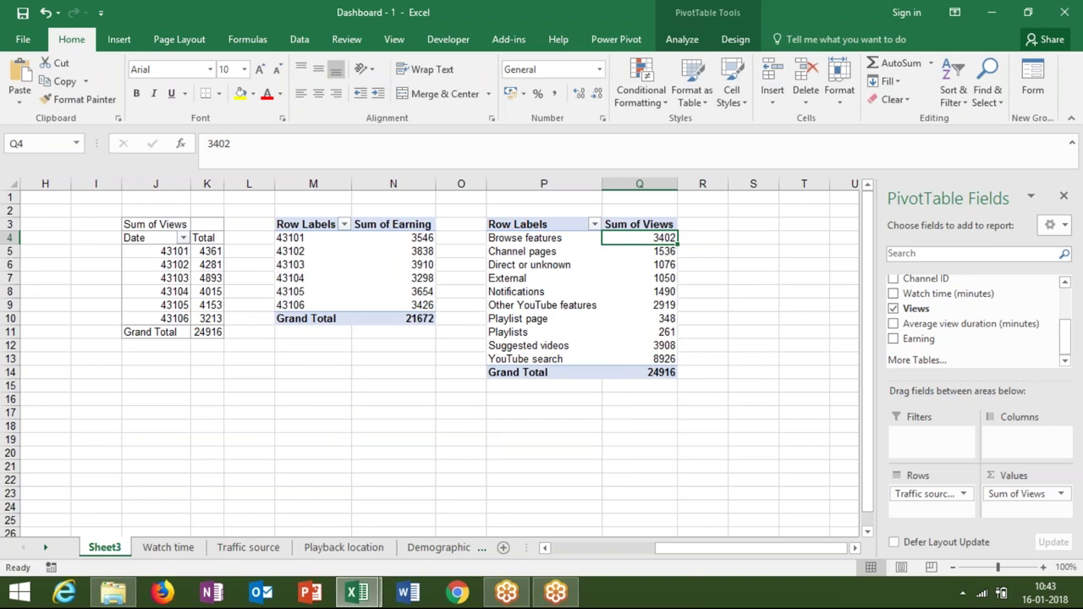
pyautogui.click(1059, 494)
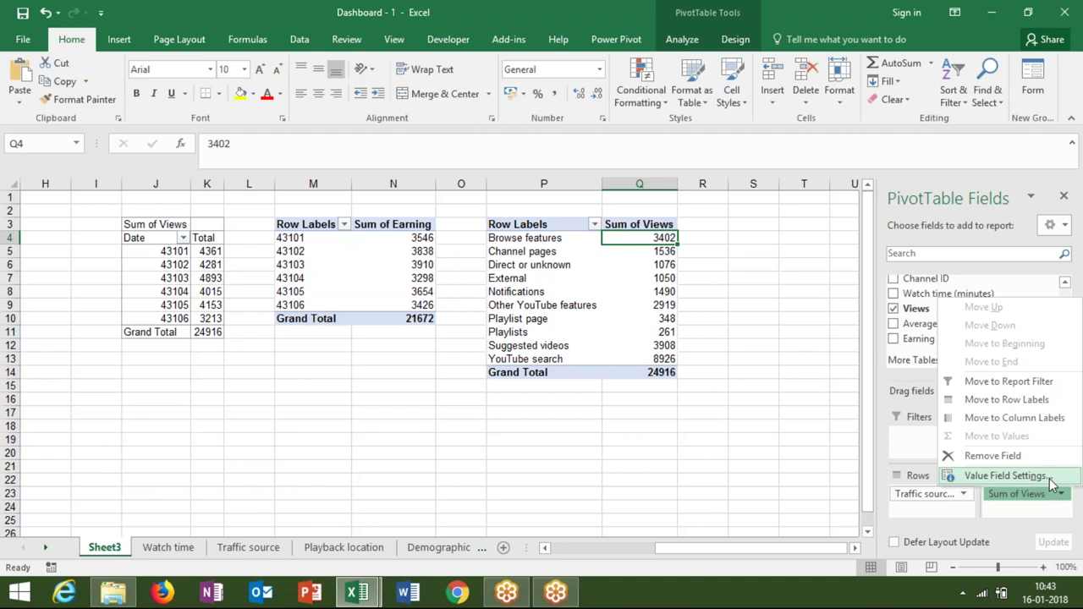
pyautogui.click(1052, 480)
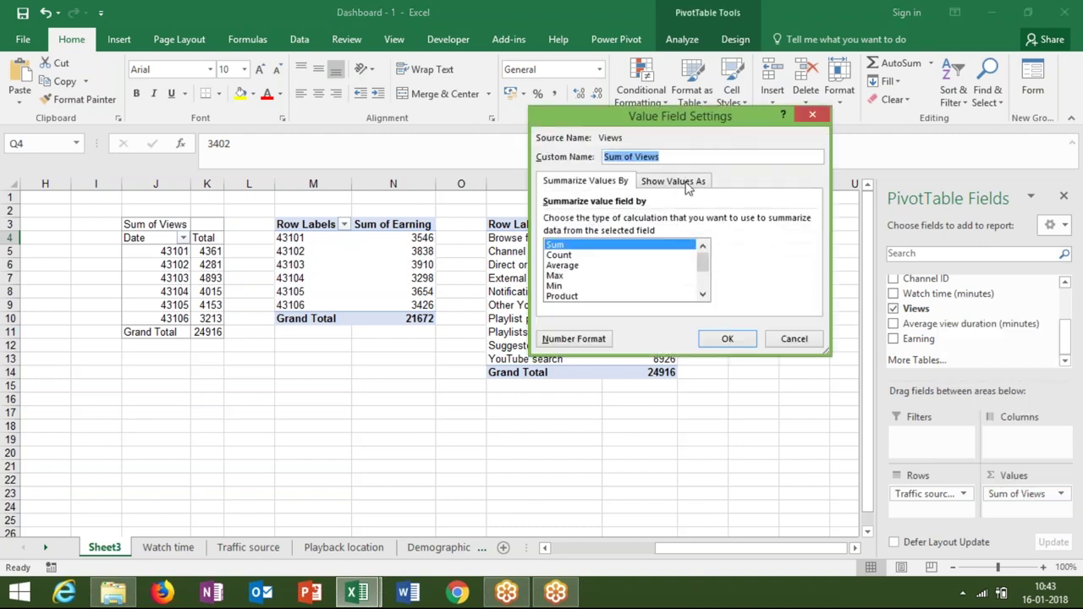
pyautogui.click(687, 182)
pyautogui.click(663, 223)
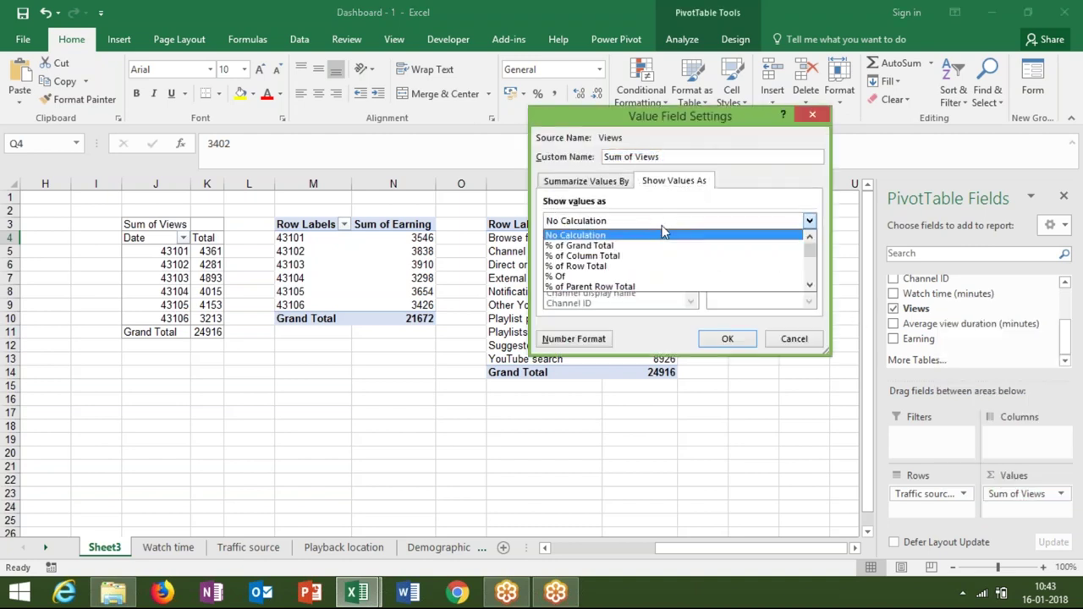
pyautogui.press('Down')
pyautogui.press('Down')
pyautogui.press('Down')
pyautogui.press('Down')
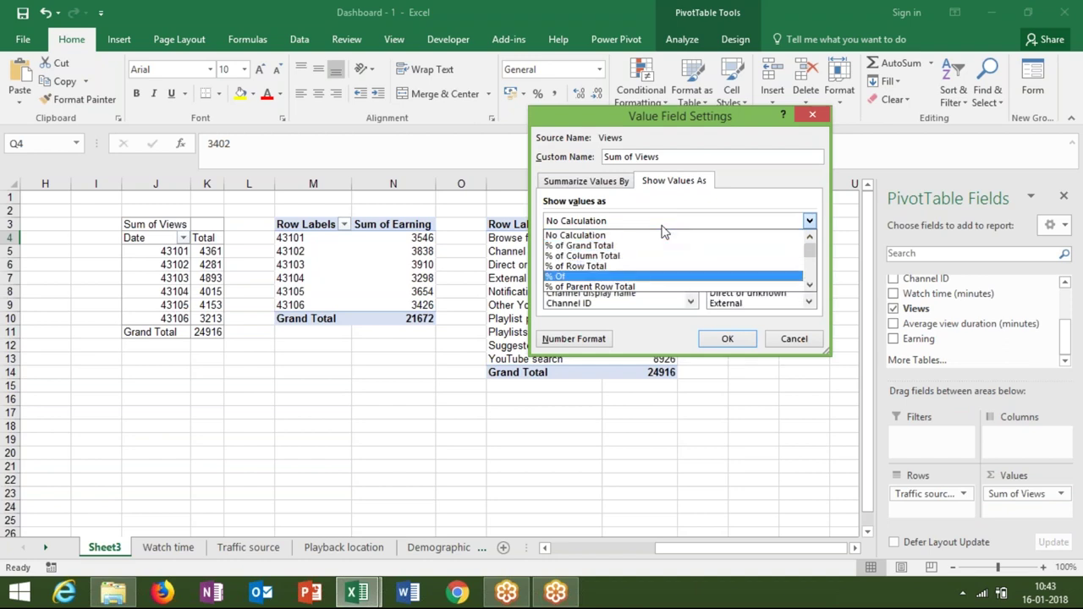
pyautogui.press('Up')
pyautogui.press('Up')
pyautogui.press('Return')
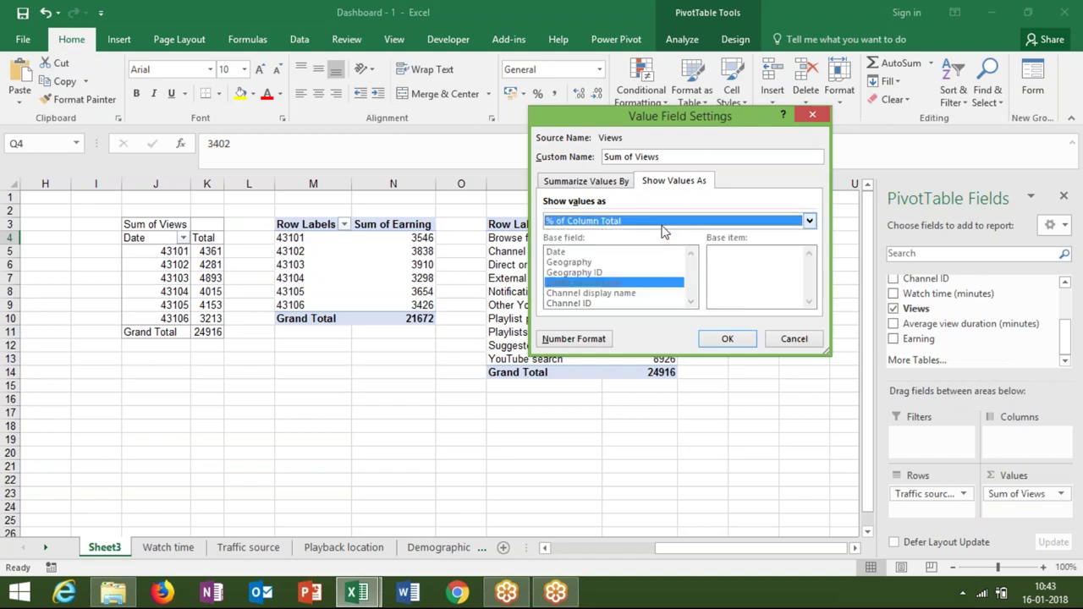
pyautogui.click(731, 341)
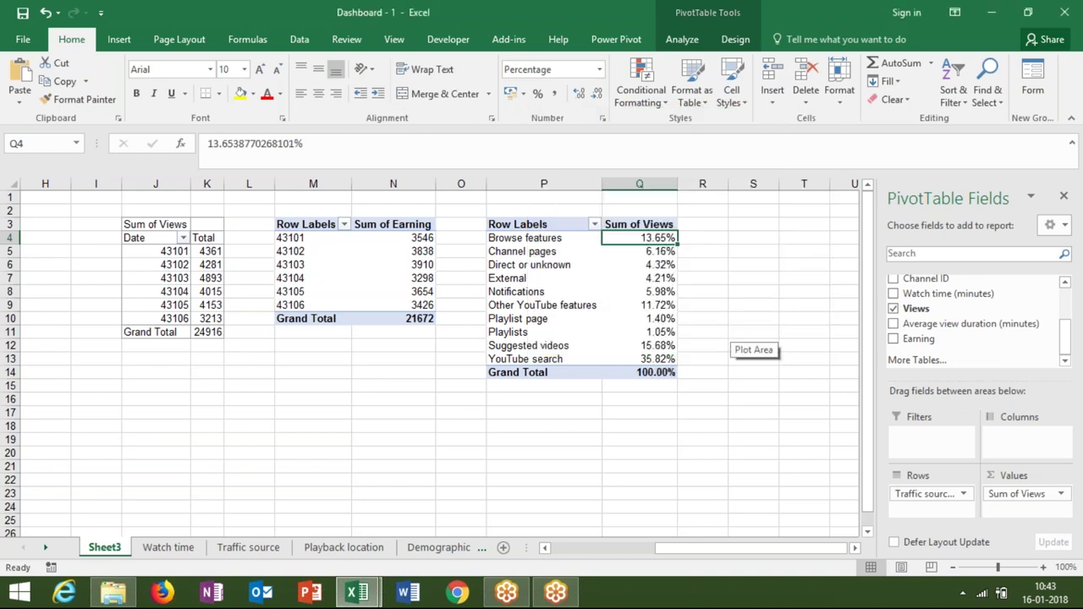
pyautogui.click(531, 229)
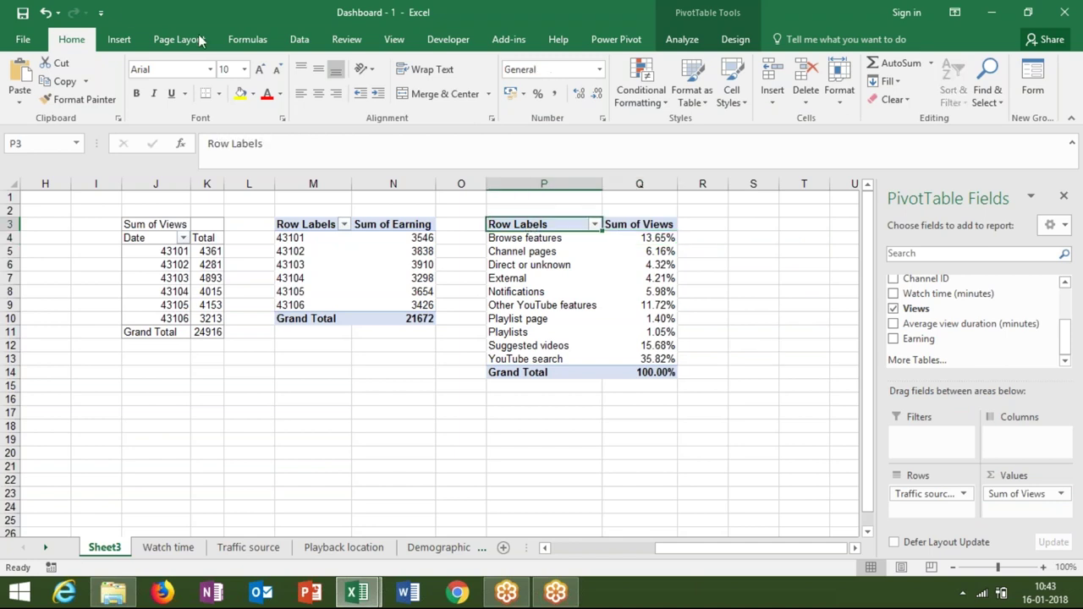
# Insert a 2-D pie chart of the traffic sources and remove its legend and 'Total' title.
pyautogui.click(125, 37)
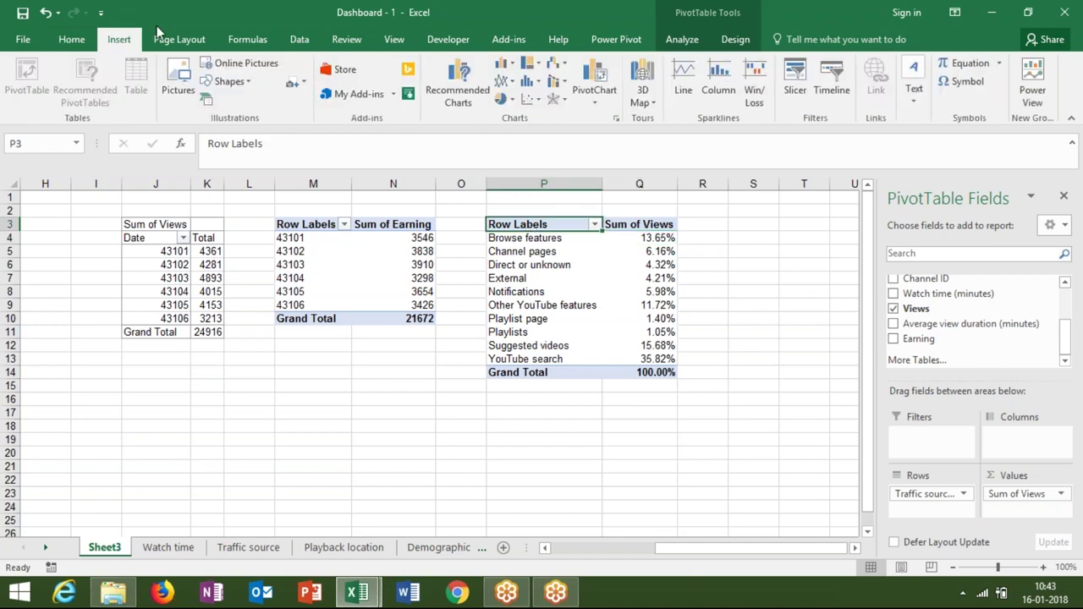
pyautogui.click(503, 102)
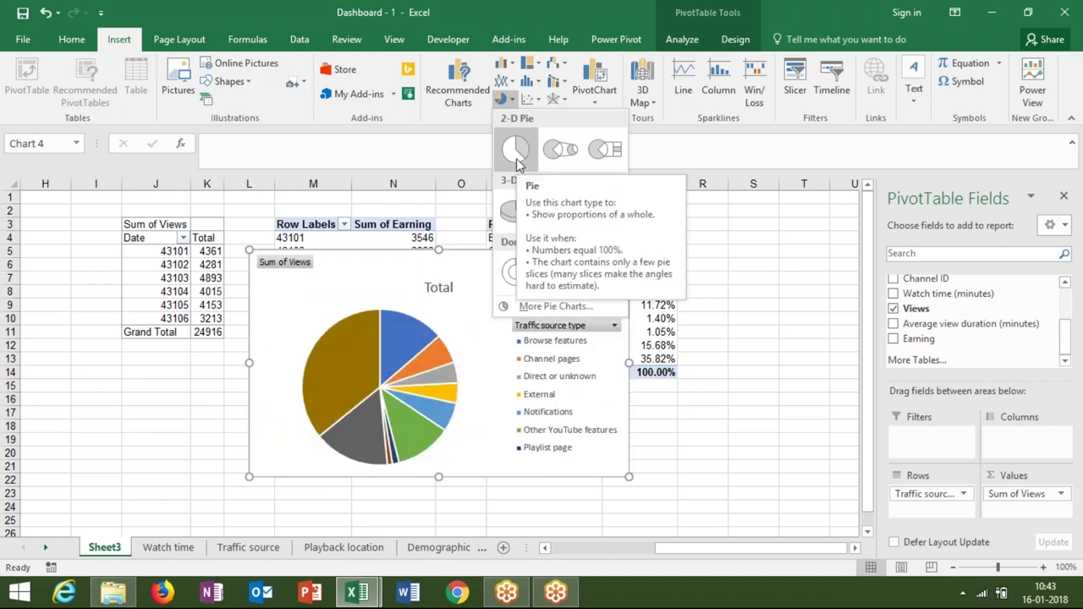
pyautogui.click(518, 163)
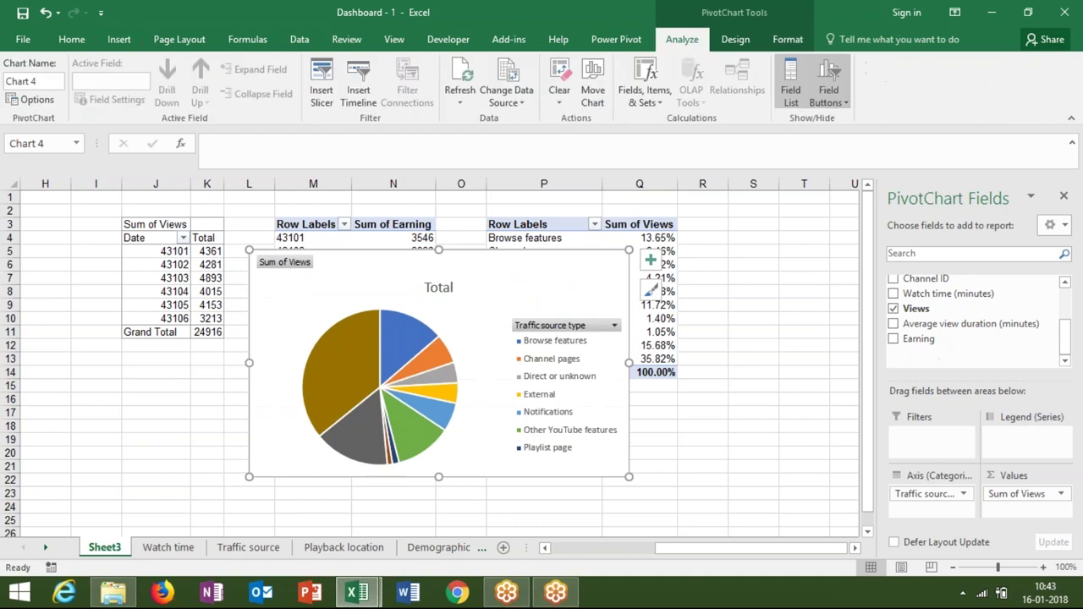
pyautogui.press('Delete')
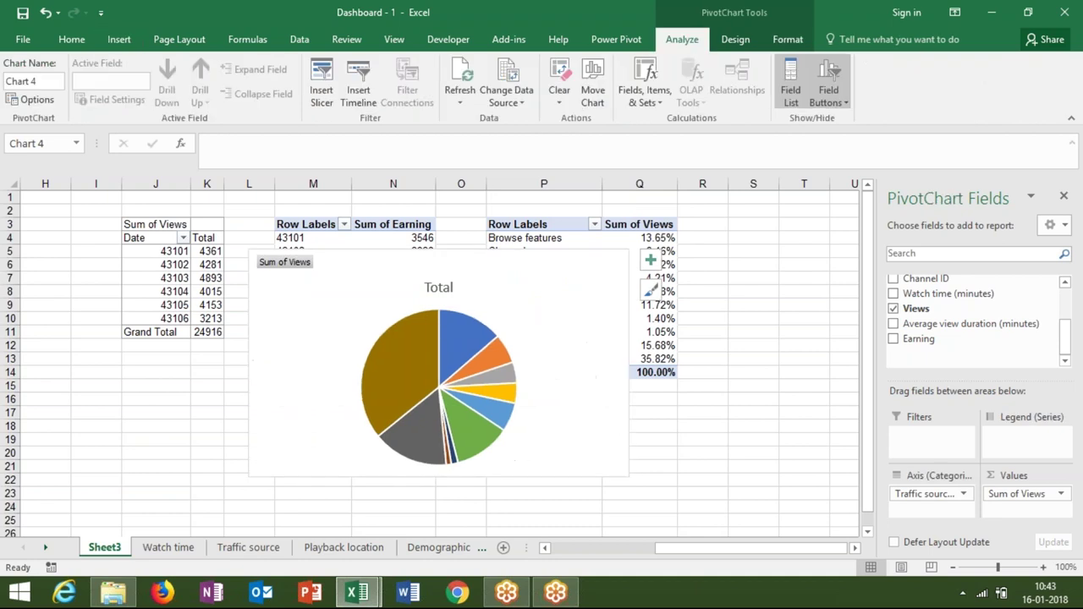
pyautogui.click(439, 288)
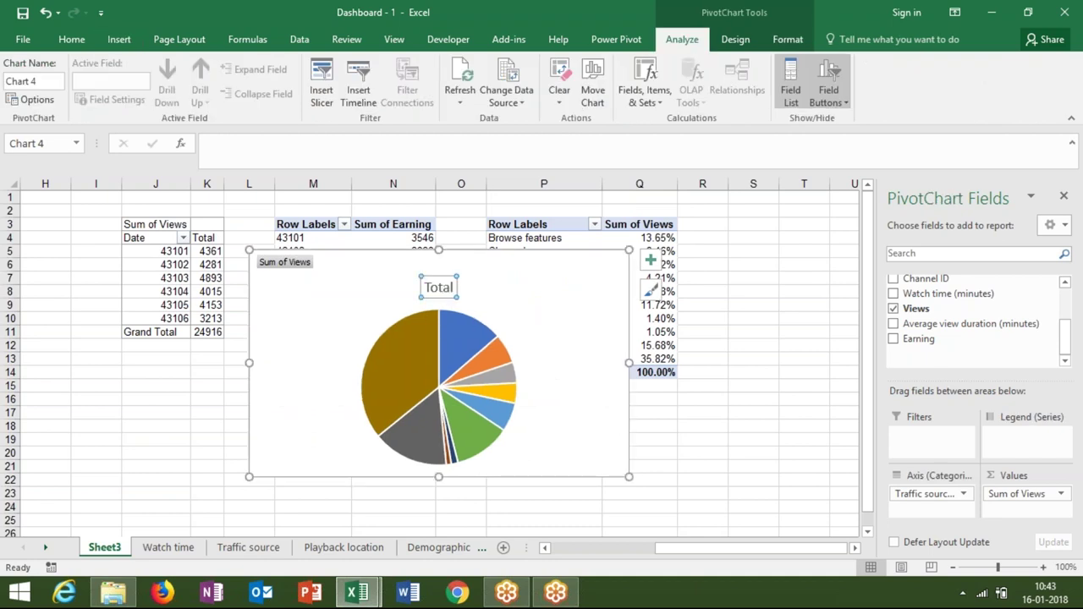
pyautogui.press('Delete')
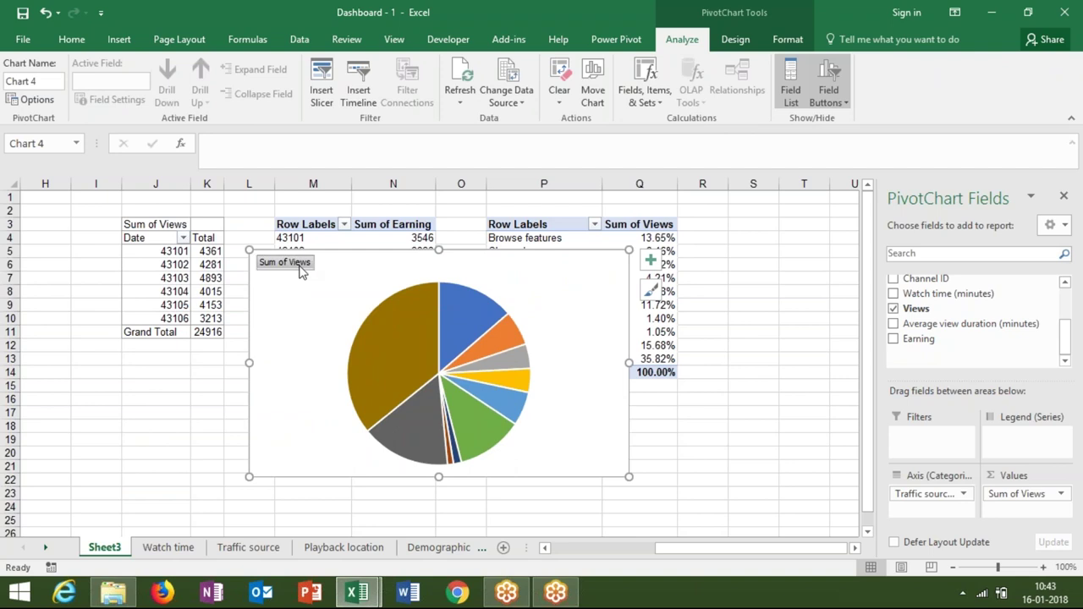
# Hide the chart's field buttons, add percentage data labels, and cut the chart from Sheet3.
pyautogui.rightClick(301, 269)
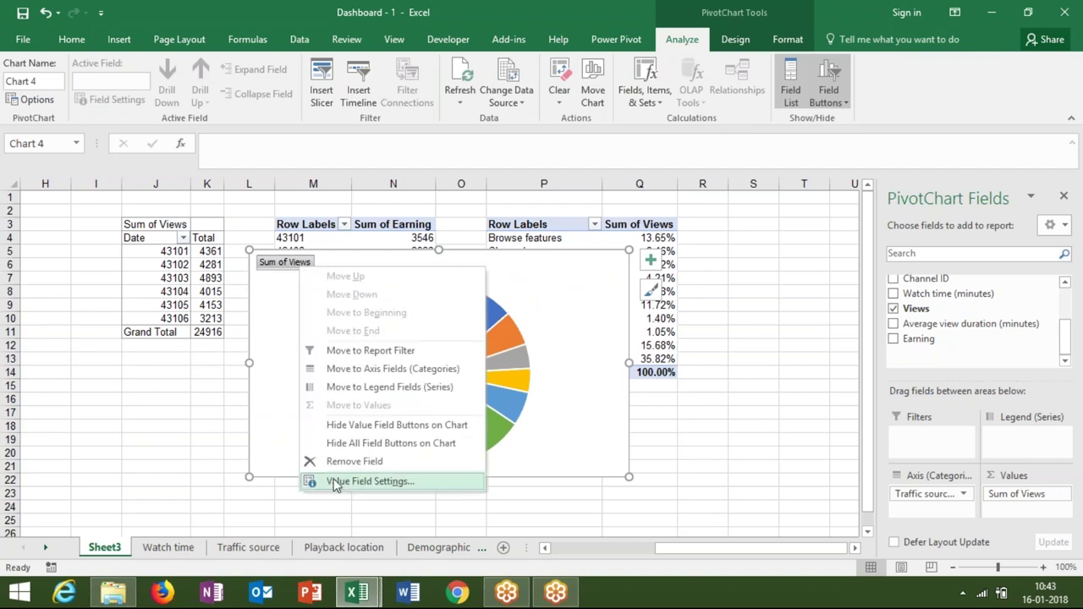
pyautogui.click(347, 449)
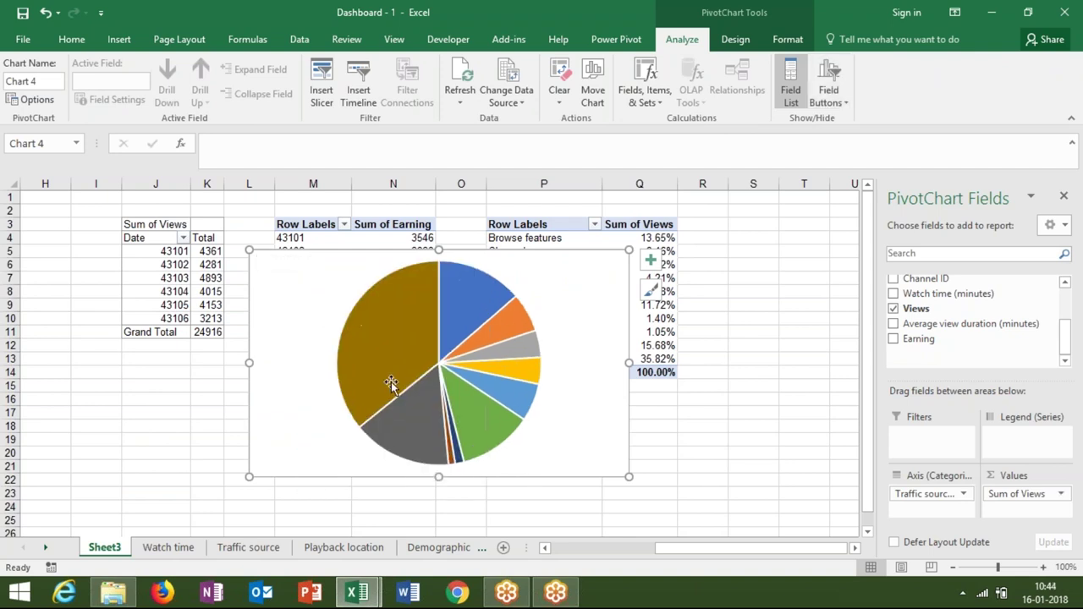
pyautogui.rightClick(391, 383)
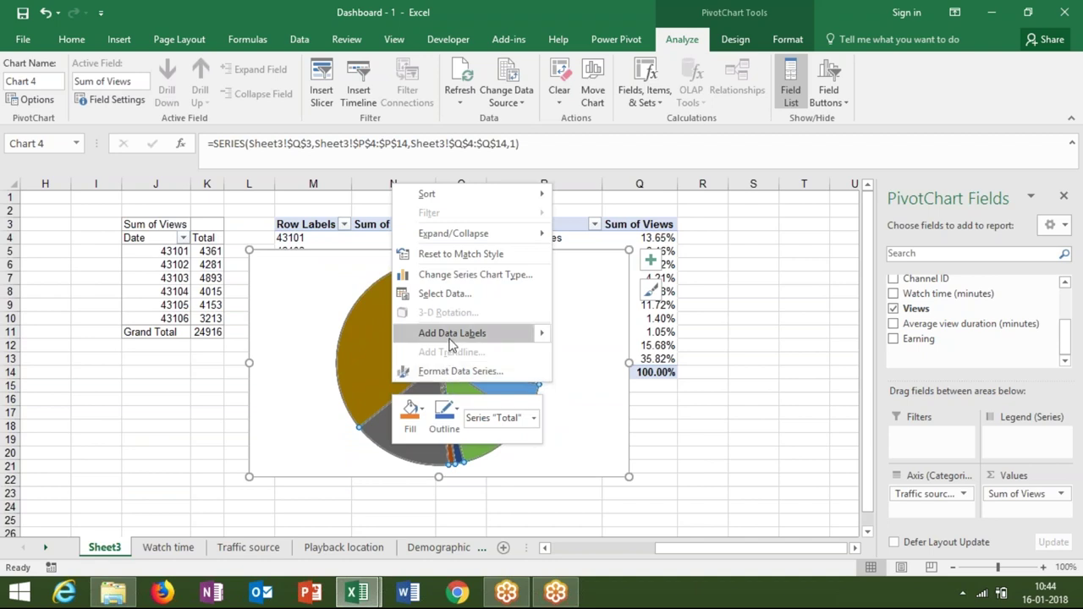
pyautogui.click(449, 340)
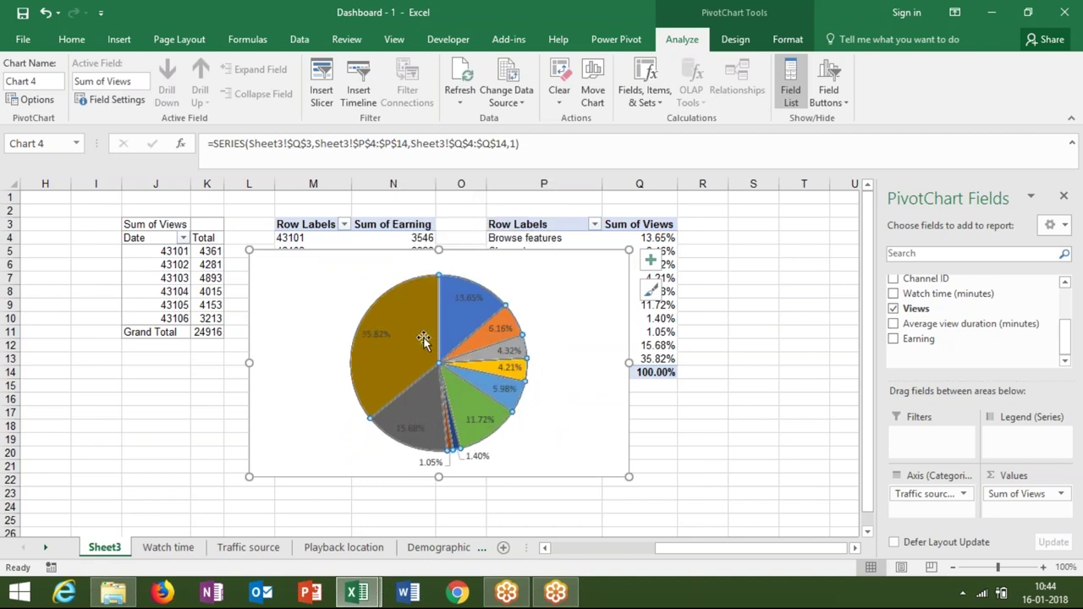
pyautogui.click(304, 380)
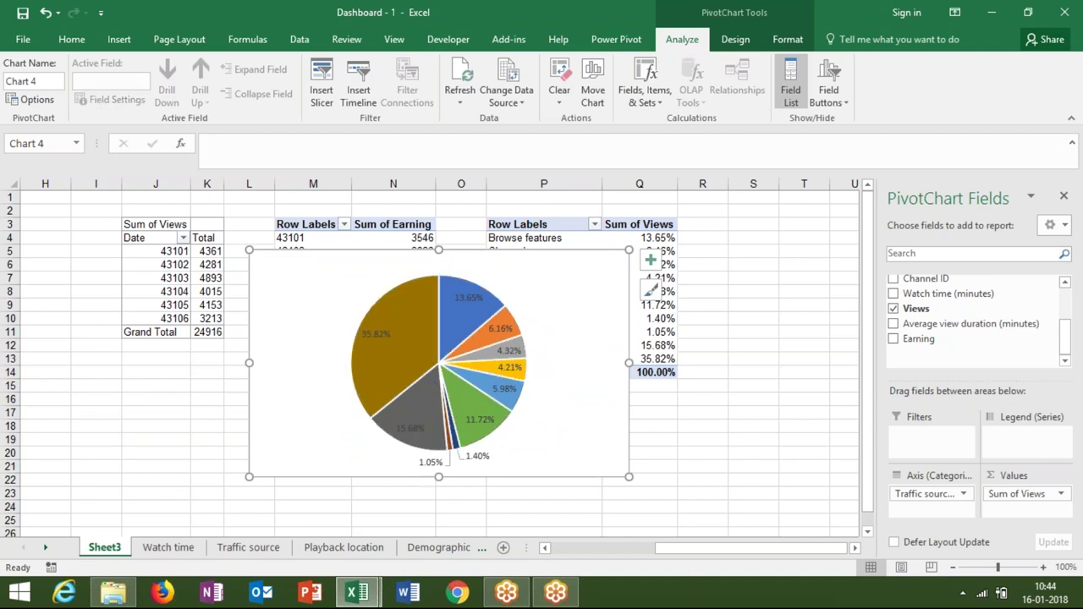
pyautogui.press('Delete')
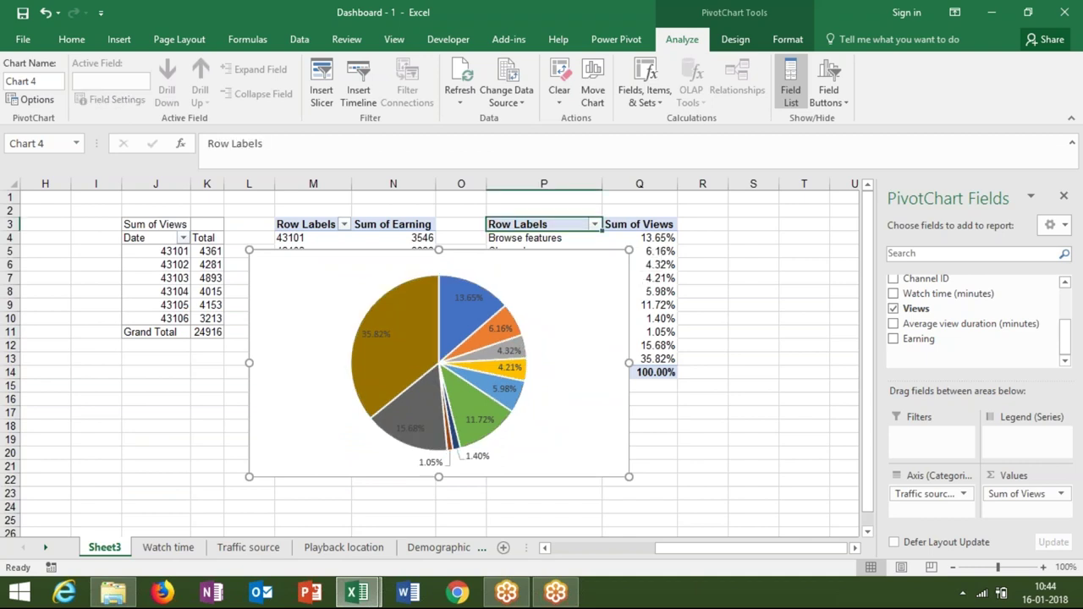
# Paste the pie chart at B52 on the Dashbard sheet and move it up under the KPI cards.
pyautogui.click(46, 548)
pyautogui.click(47, 548)
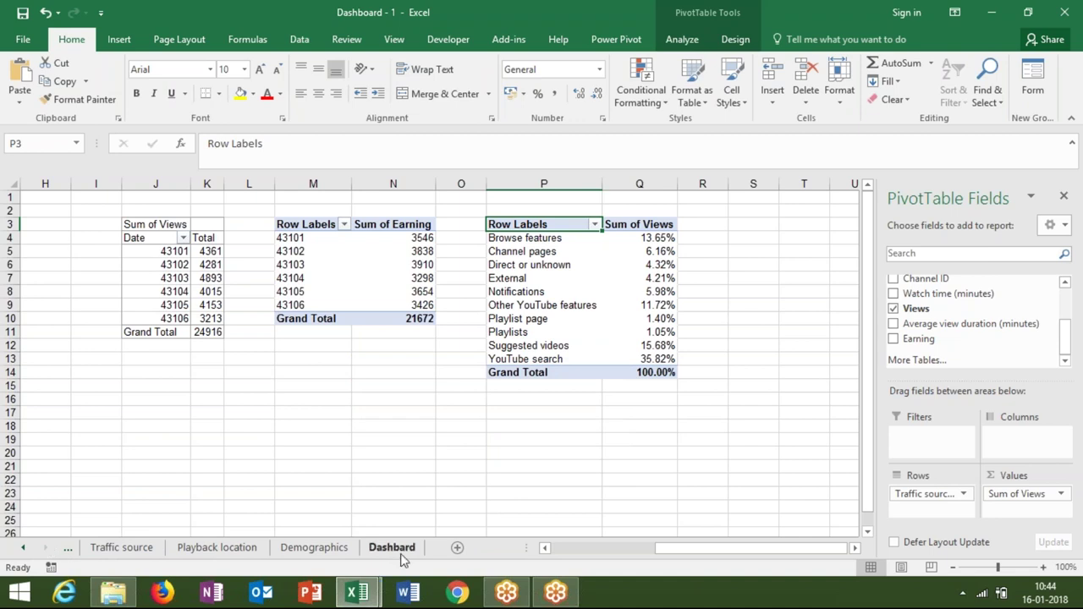
pyautogui.press('Down')
pyautogui.press('Down')
pyautogui.press('Down')
pyautogui.press('Down')
pyautogui.press('Down')
pyautogui.press('Up')
pyautogui.press('Up')
pyautogui.press('Up')
pyautogui.press('Left')
pyautogui.press('Right')
pyautogui.press('Down')
pyautogui.press('Left')
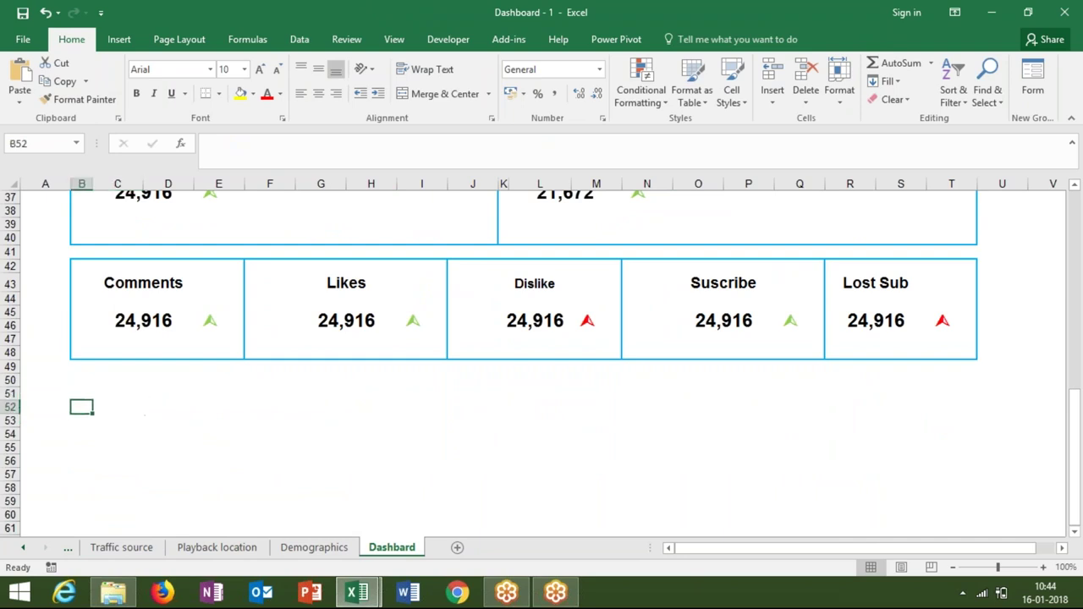
pyautogui.hotkey('ctrl', 'v')
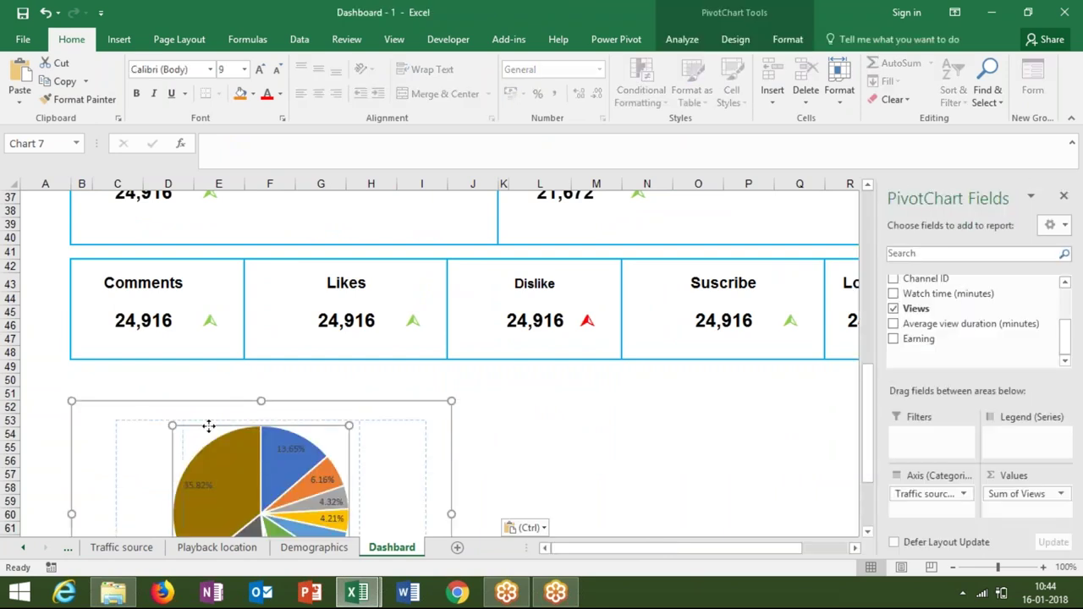
pyautogui.click(208, 425)
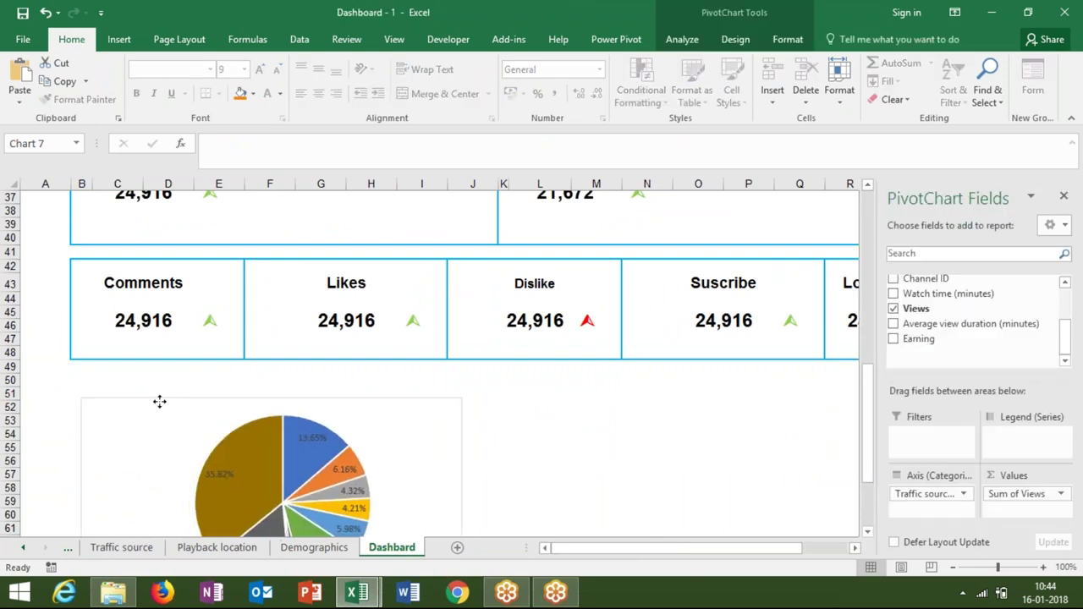
pyautogui.moveTo(160, 401); pyautogui.dragTo(164, 381)
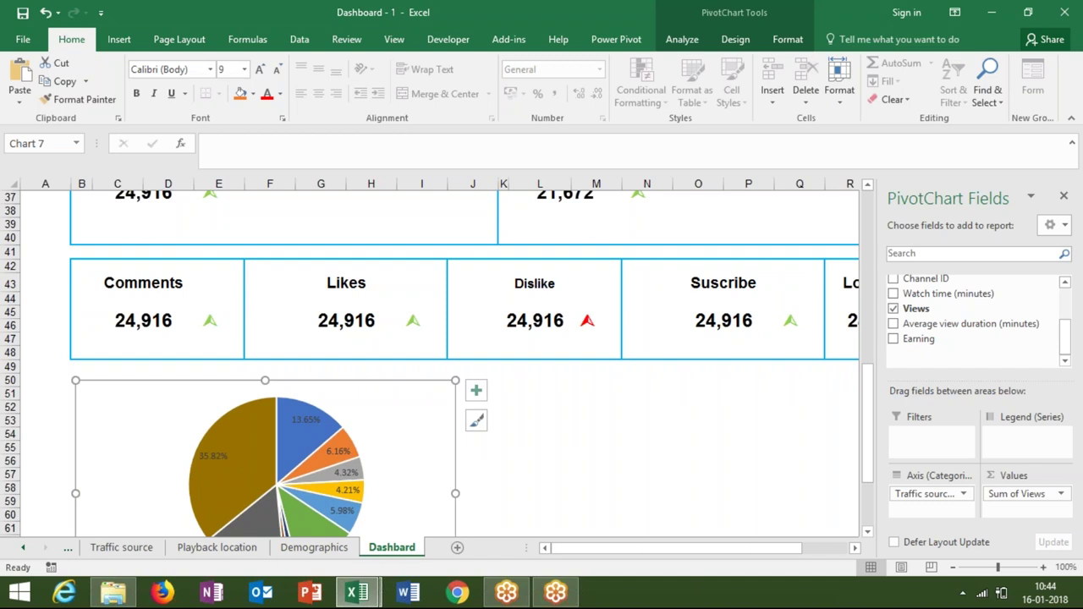
# Give the chart area no fill and no border line, then nudge it flush under the cards.
pyautogui.rightClick(156, 398)
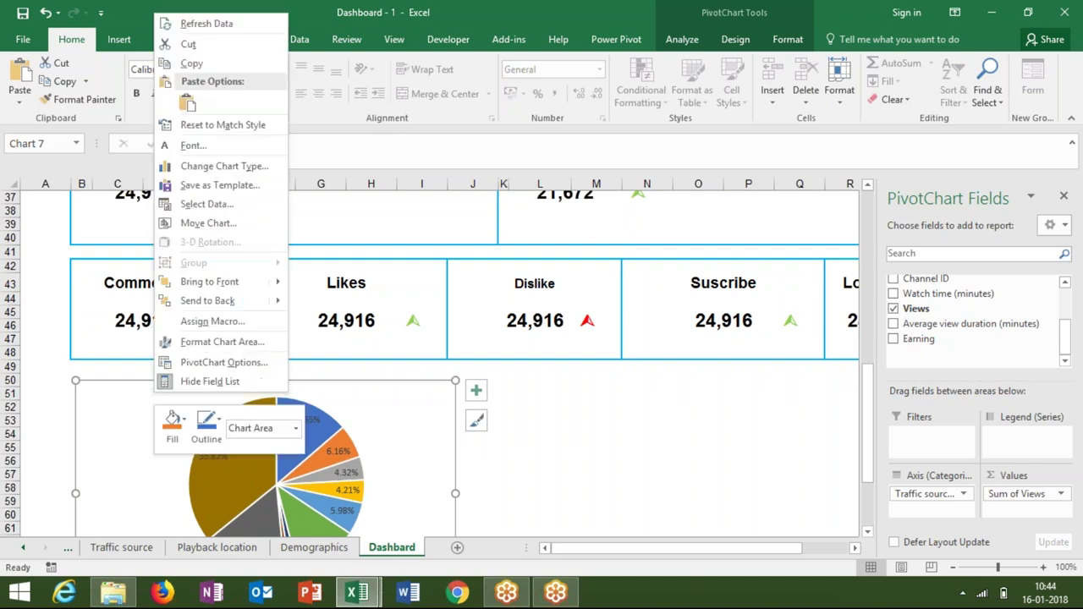
pyautogui.click(204, 342)
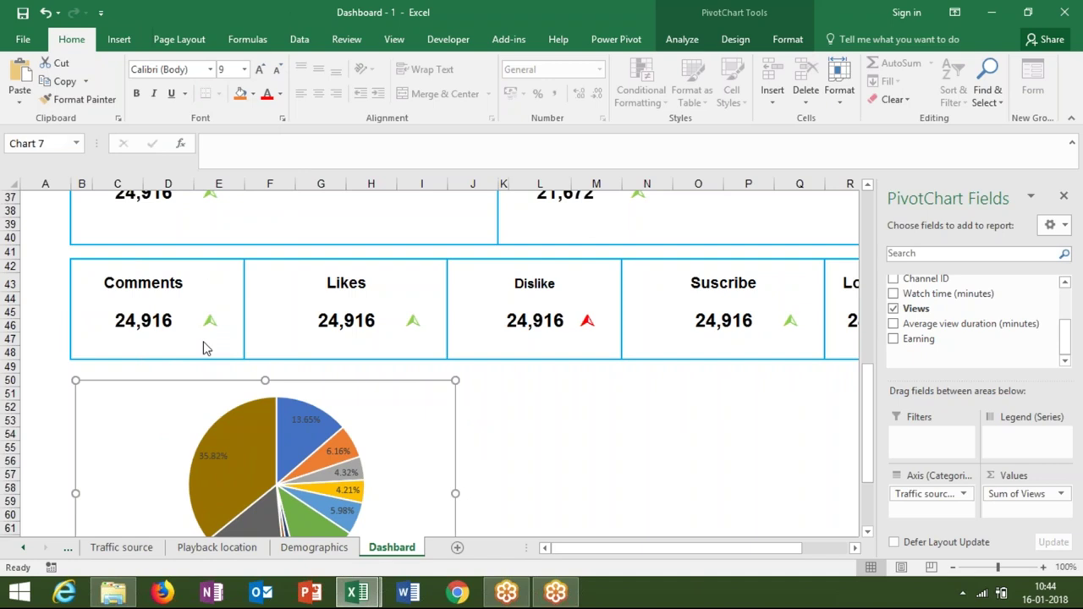
pyautogui.click(894, 311)
pyautogui.click(901, 451)
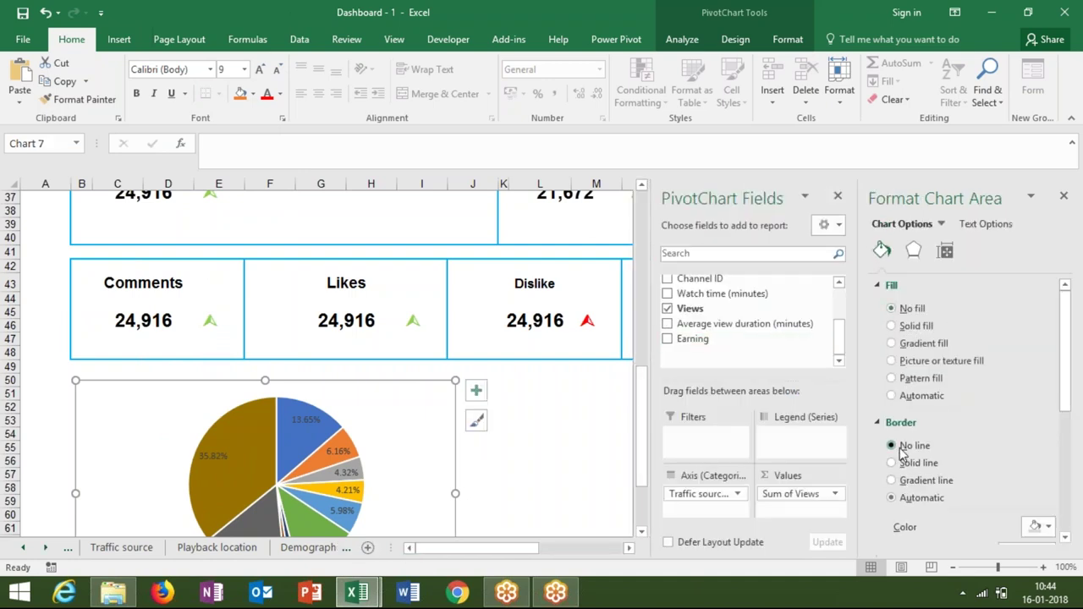
pyautogui.click(1064, 200)
pyautogui.click(1064, 196)
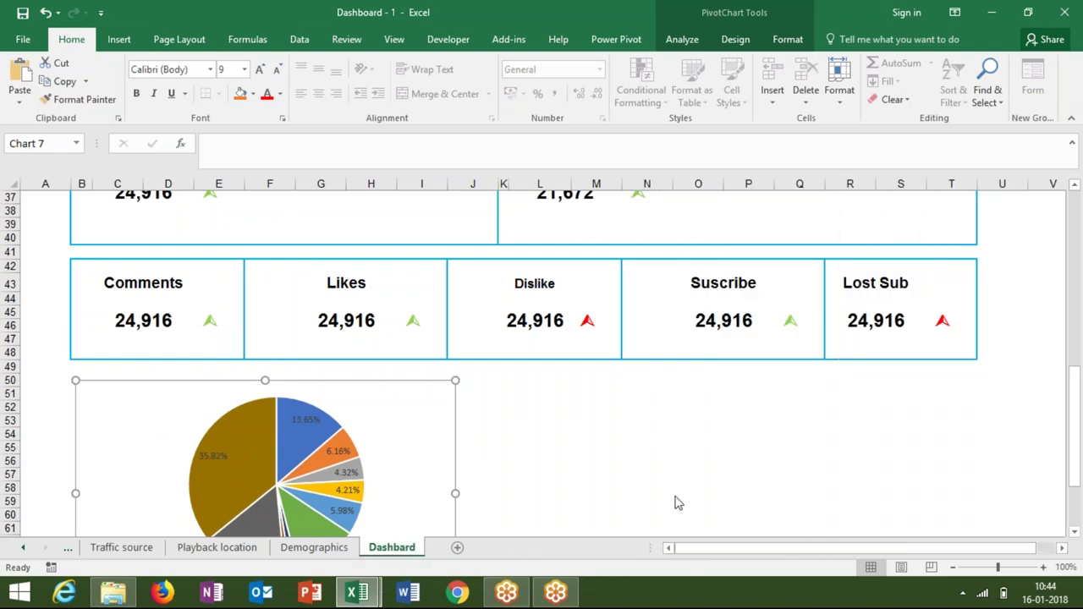
pyautogui.click(673, 499)
pyautogui.click(433, 423)
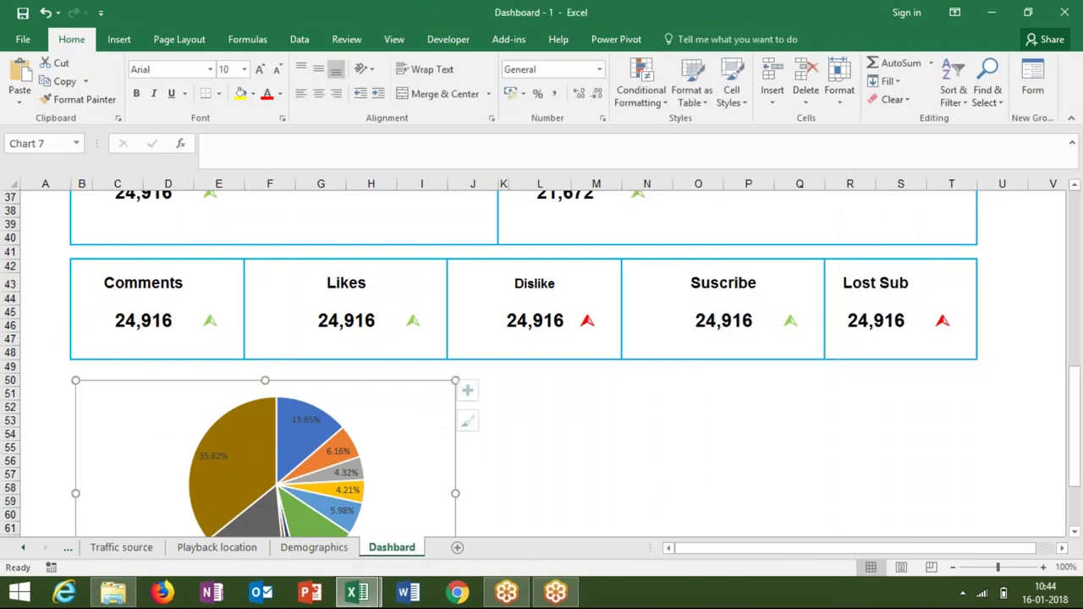
pyautogui.moveTo(433, 423); pyautogui.dragTo(431, 397)
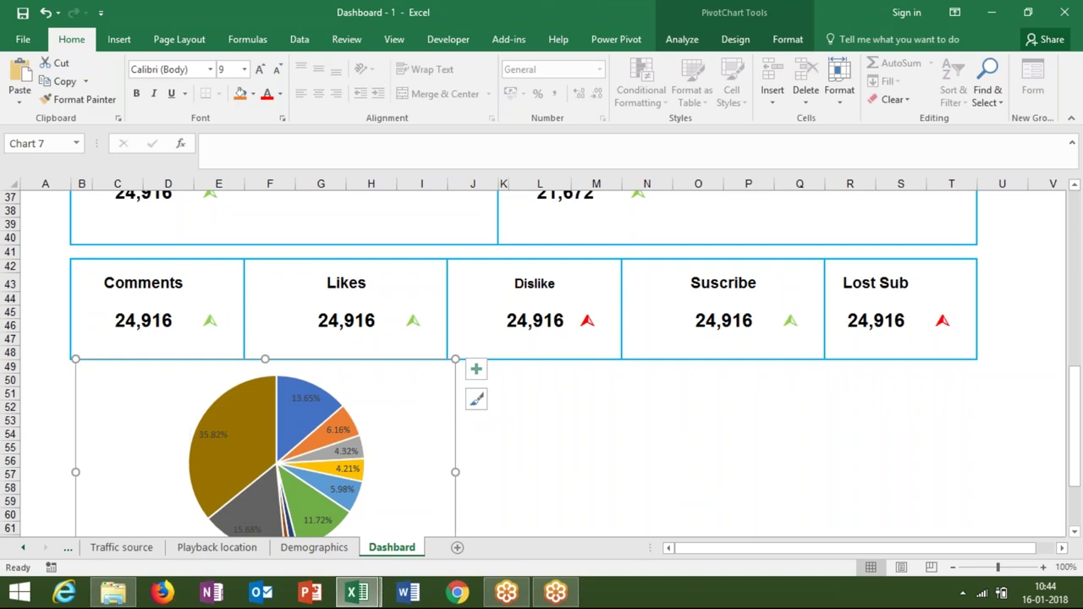
# On Sheet3, rename the traffic pivot's row header in P3 to 'Saurce'.
pyautogui.click(314, 549)
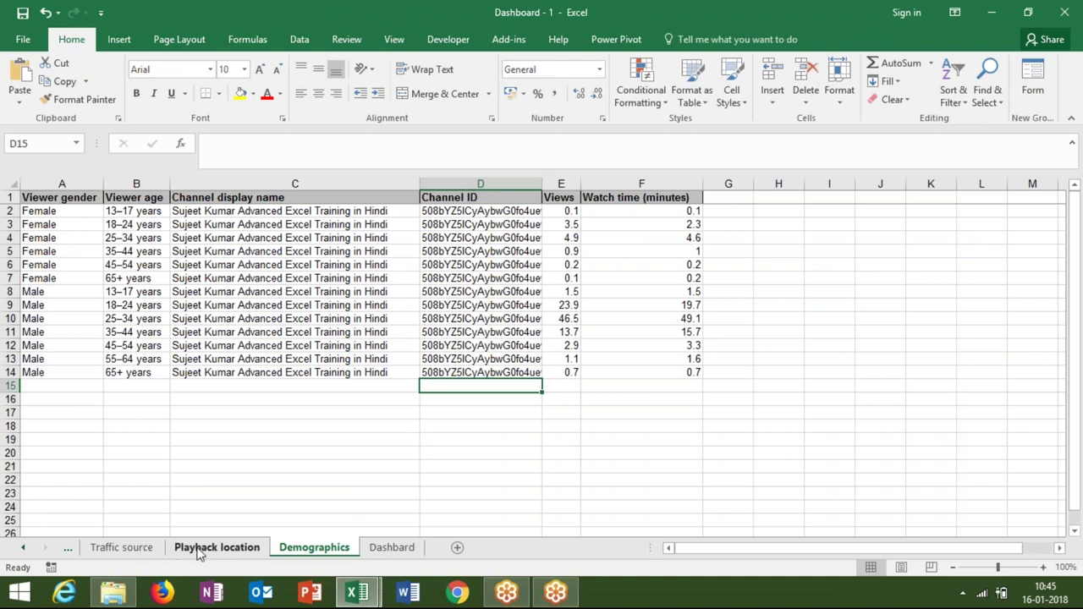
pyautogui.doubleClick(28, 548)
pyautogui.click(105, 548)
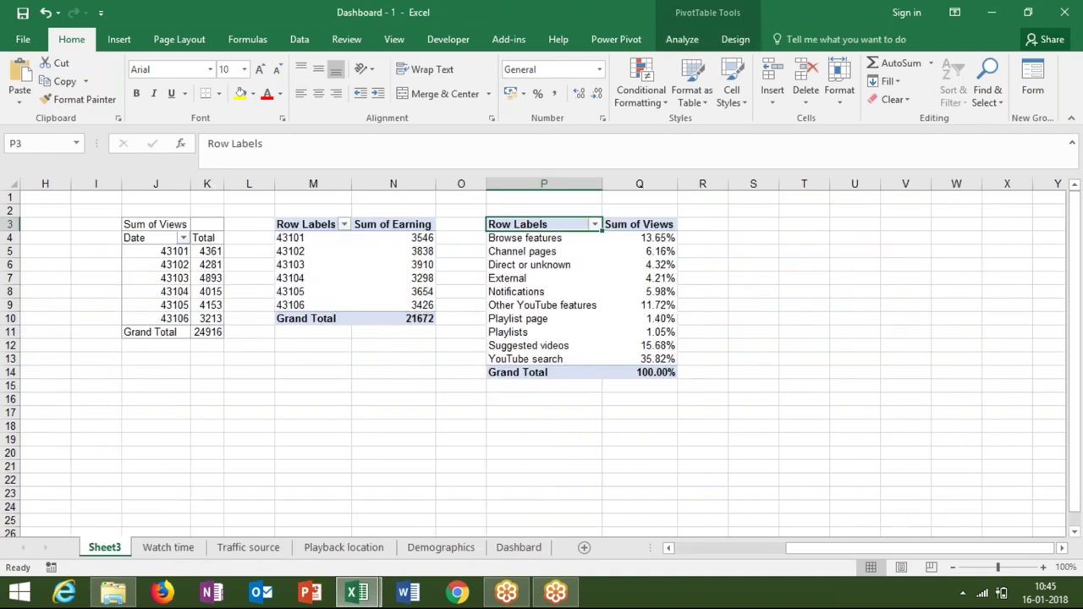
pyautogui.press('Up')
pyautogui.press('Up')
pyautogui.press('Up')
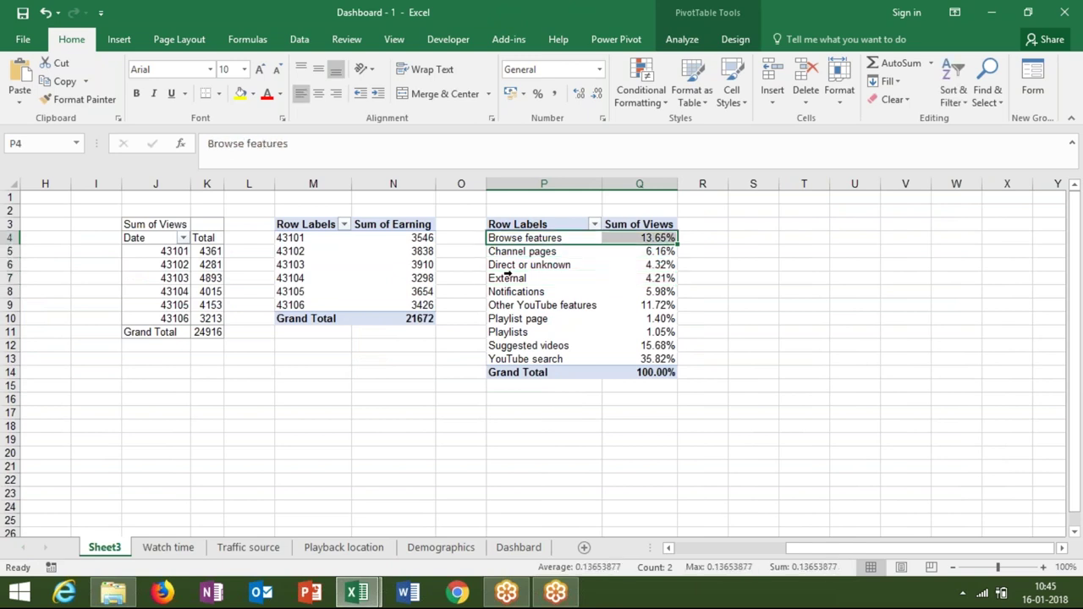
pyautogui.press('Up')
pyautogui.write('S')
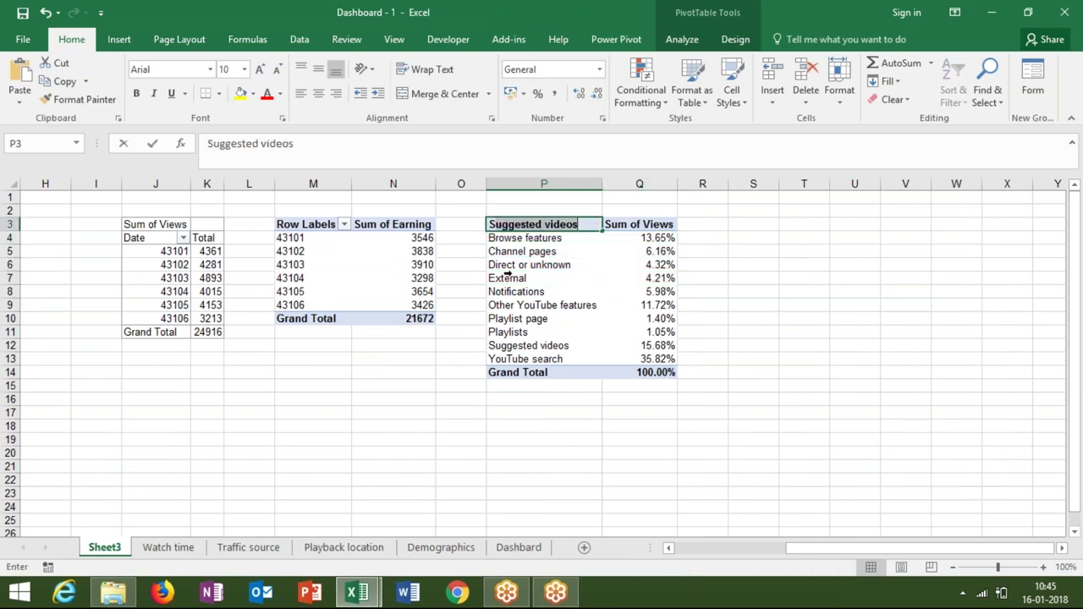
pyautogui.write('o')
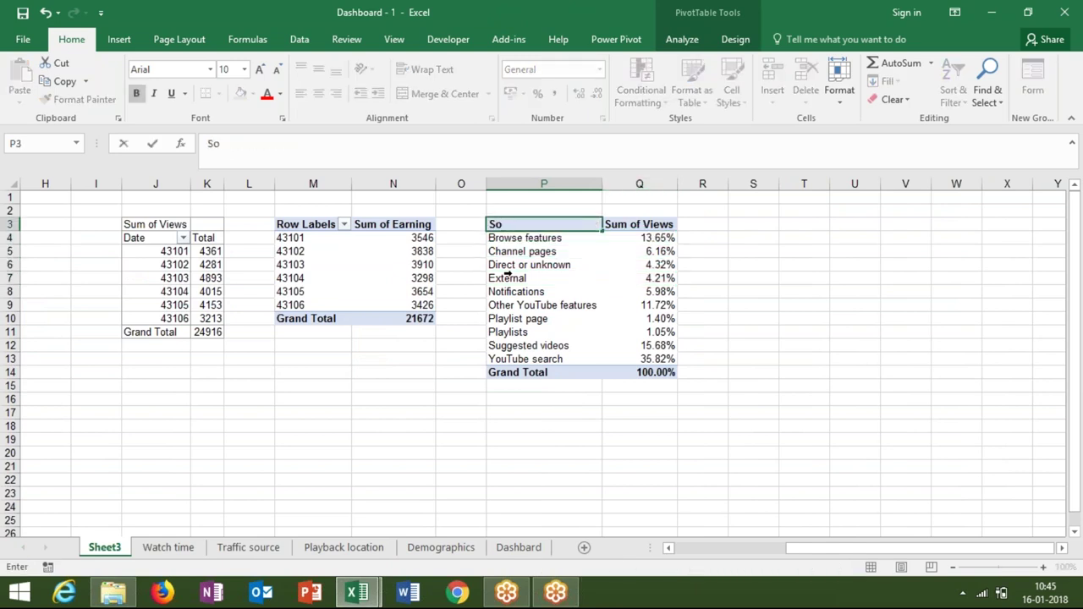
pyautogui.press('BackSpace')
pyautogui.write('aurce')
pyautogui.press('Return')
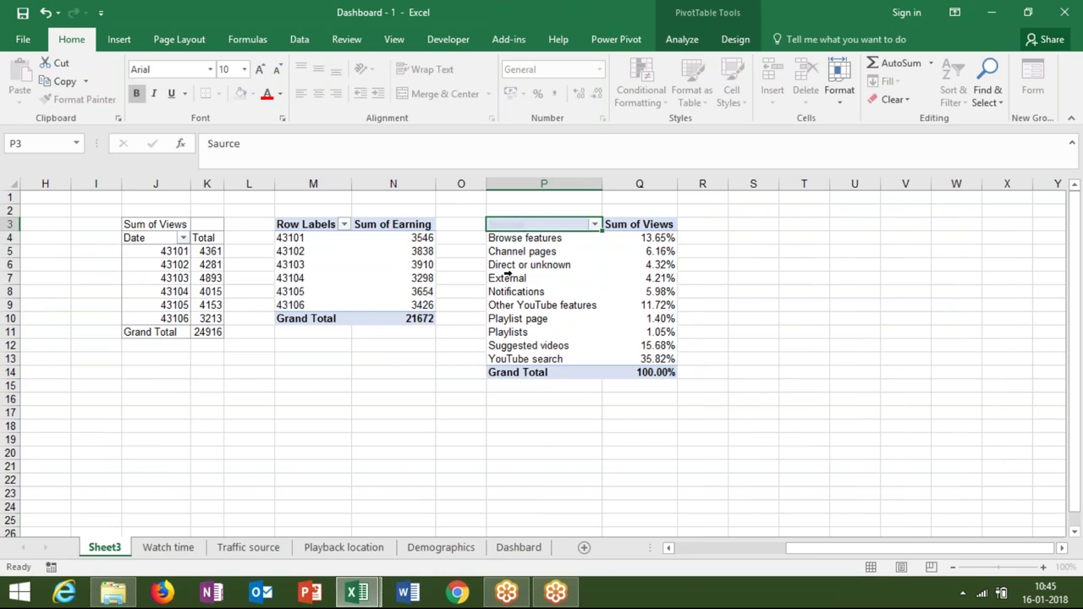
# Rename the Sum of Views header in Q3 to 'Views', dismissing the duplicate-name warning.
pyautogui.press('Up')
pyautogui.press('Right')
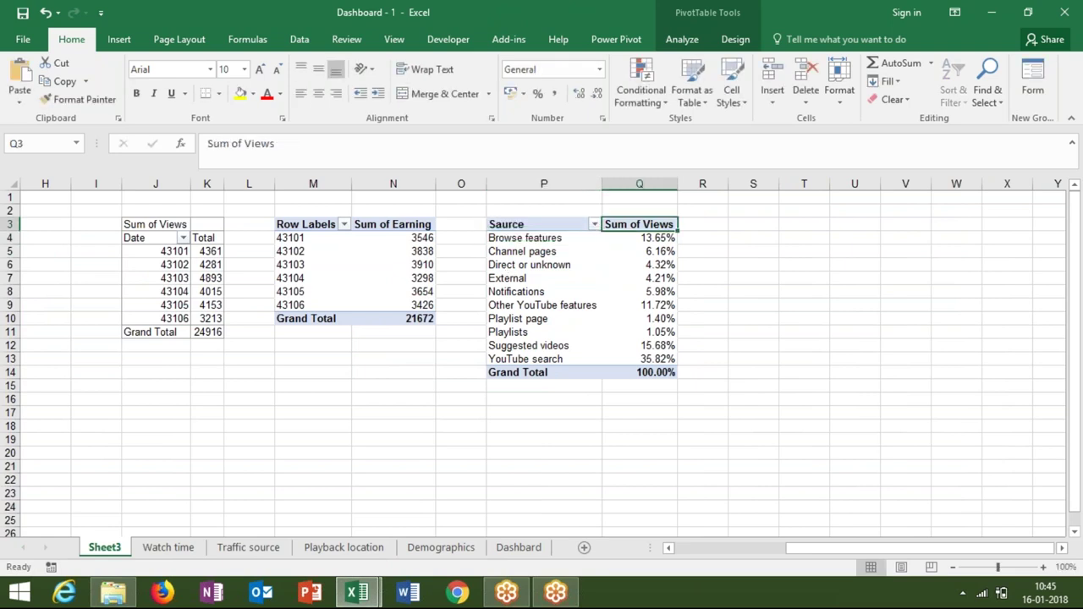
pyautogui.click(242, 145)
pyautogui.press('BackSpace')
pyautogui.press('BackSpace')
pyautogui.press('BackSpace')
pyautogui.press('BackSpace')
pyautogui.press('BackSpace')
pyautogui.press('BackSpace')
pyautogui.press('Return')
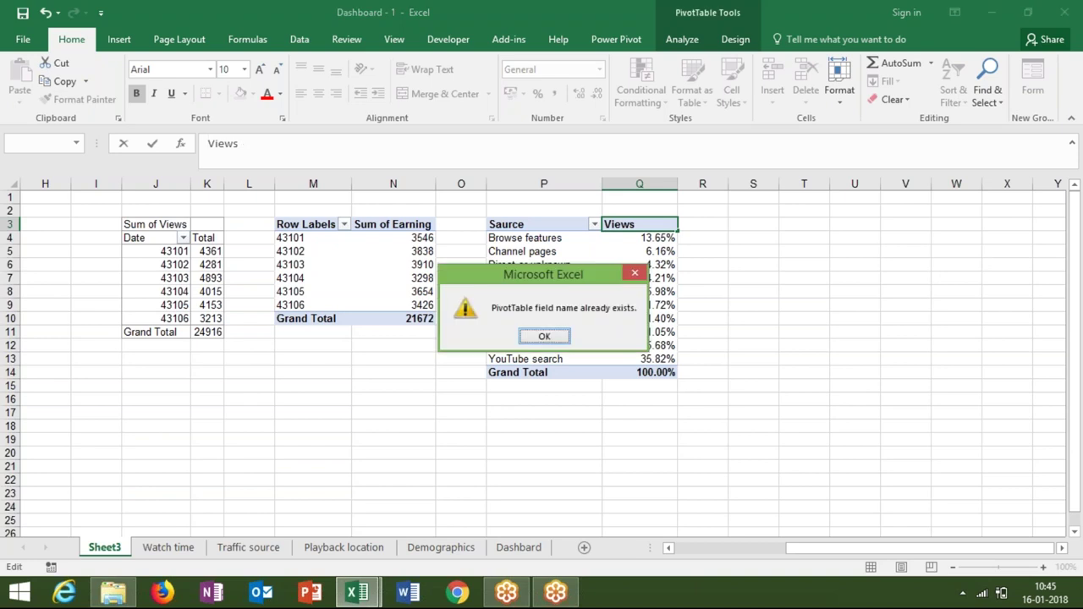
pyautogui.press('Return')
pyautogui.press('Return')
# Select the whole traffic pivot table P3:Q14 and copy it.
pyautogui.press('Down')
pyautogui.press('Up')
pyautogui.press('Up')
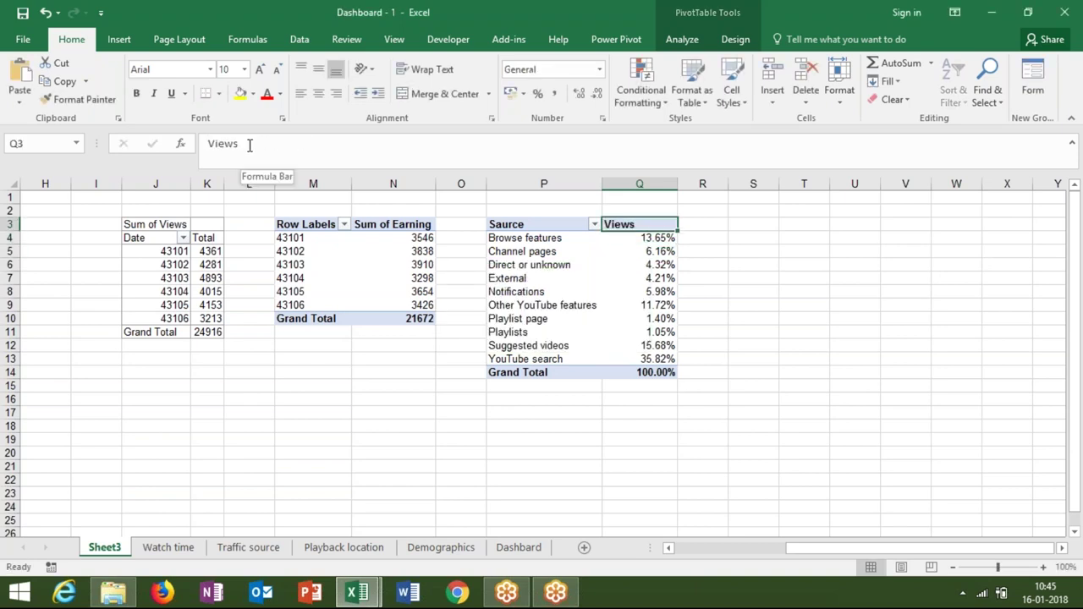
pyautogui.press('Left')
pyautogui.hotkey('shift', 'Right')
pyautogui.hotkey('ctrl', 'shift', 'Down')
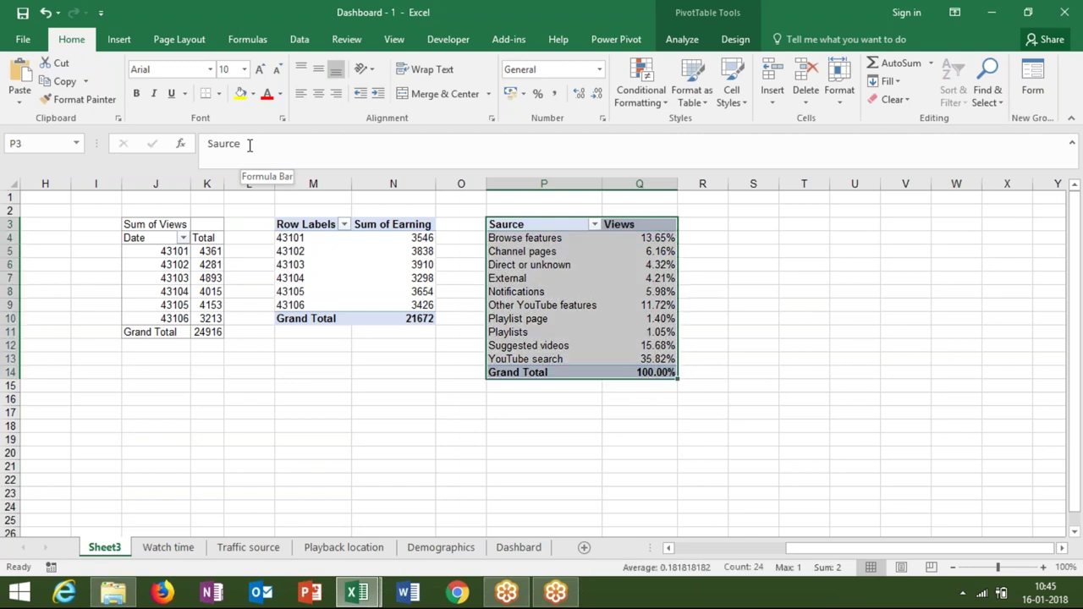
pyautogui.hotkey('ctrl', 'c')
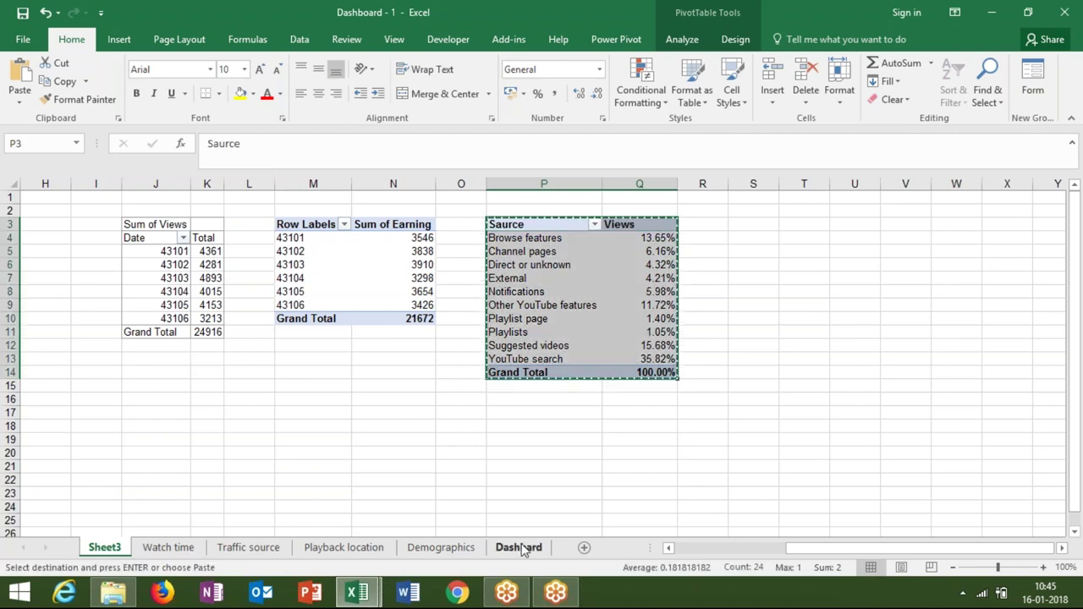
# Paste the copied P3:Q14 pivot as a linked picture on the Dashbard sheet near J50.
pyautogui.click(520, 547)
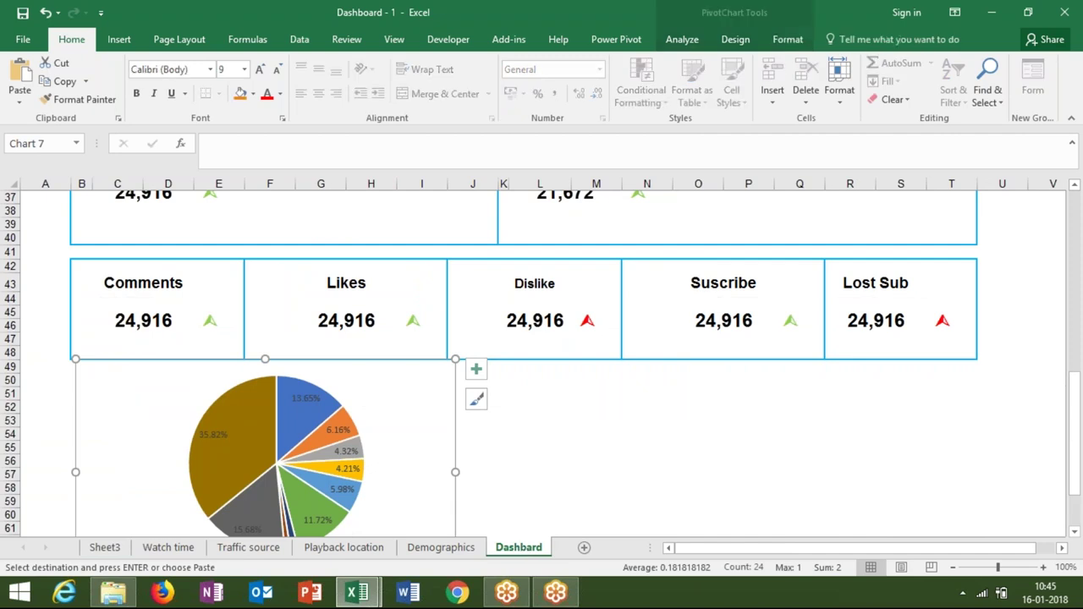
pyautogui.click(19, 100)
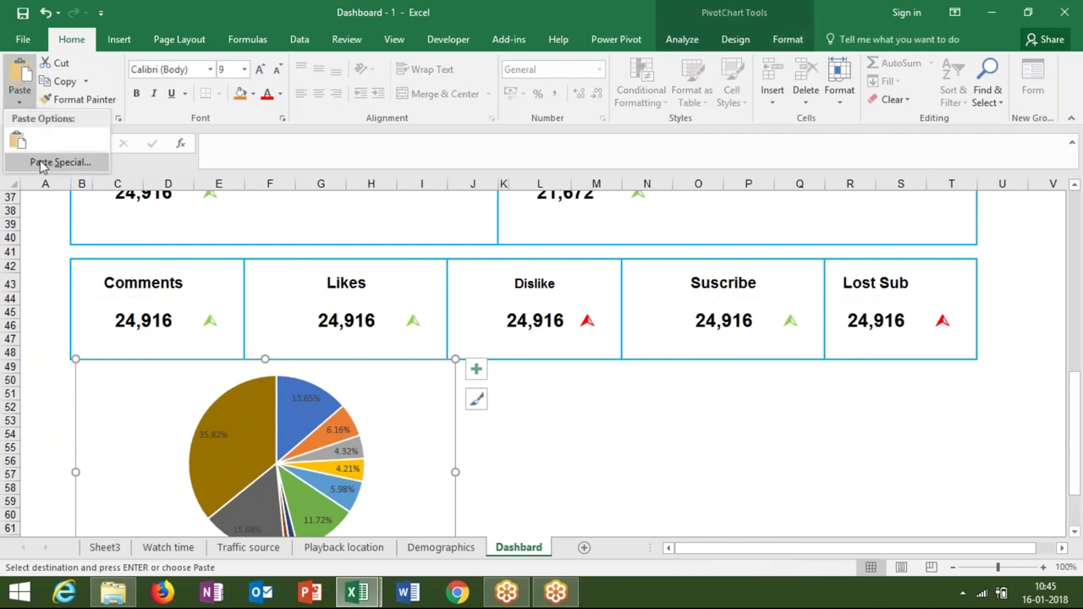
pyautogui.press('Escape')
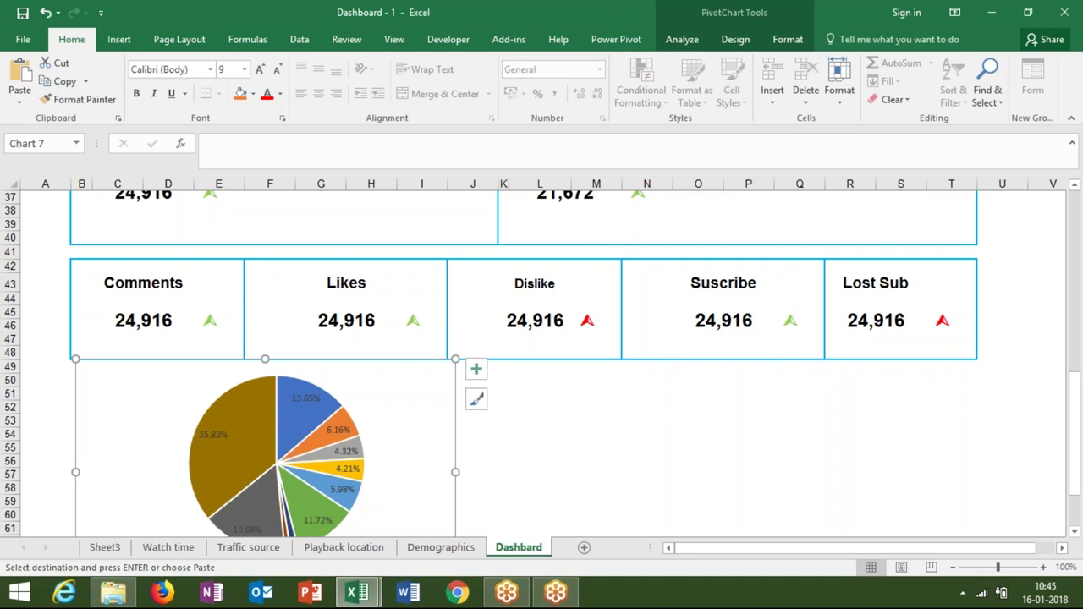
pyautogui.click(533, 406)
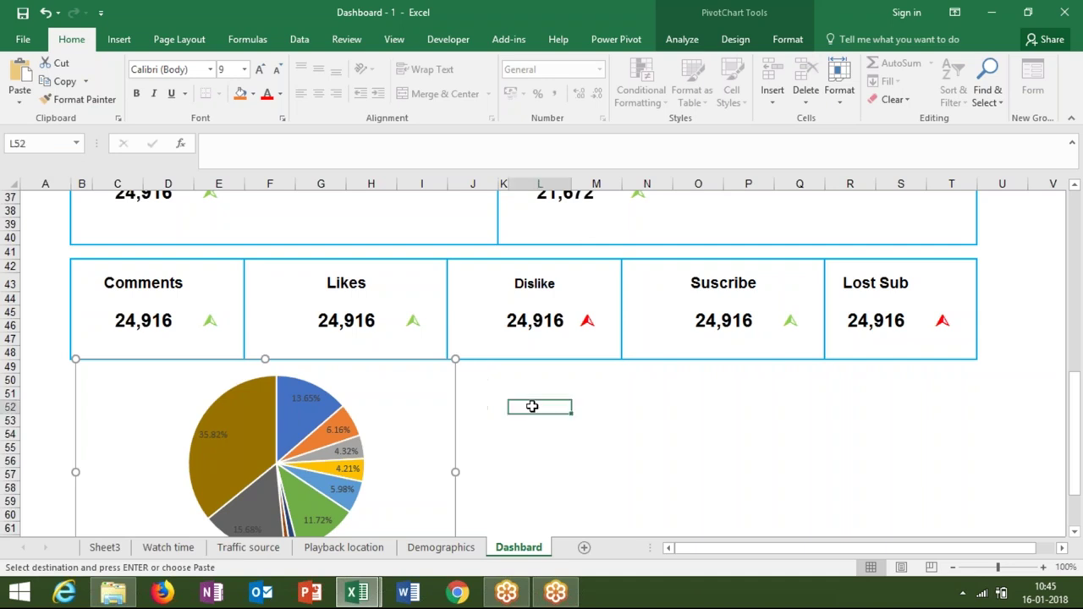
pyautogui.click(481, 381)
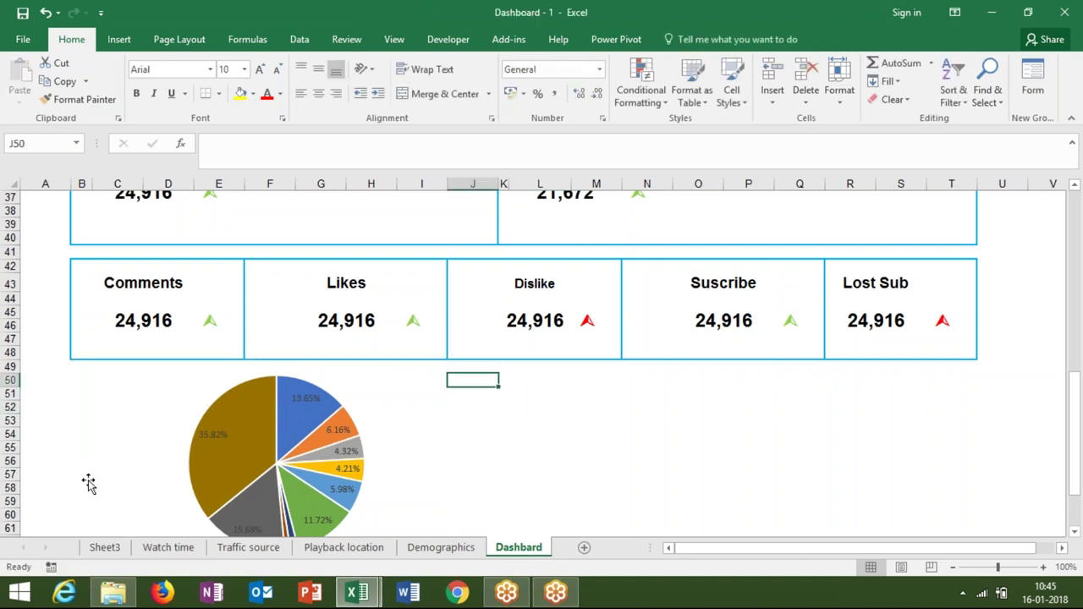
pyautogui.click(105, 548)
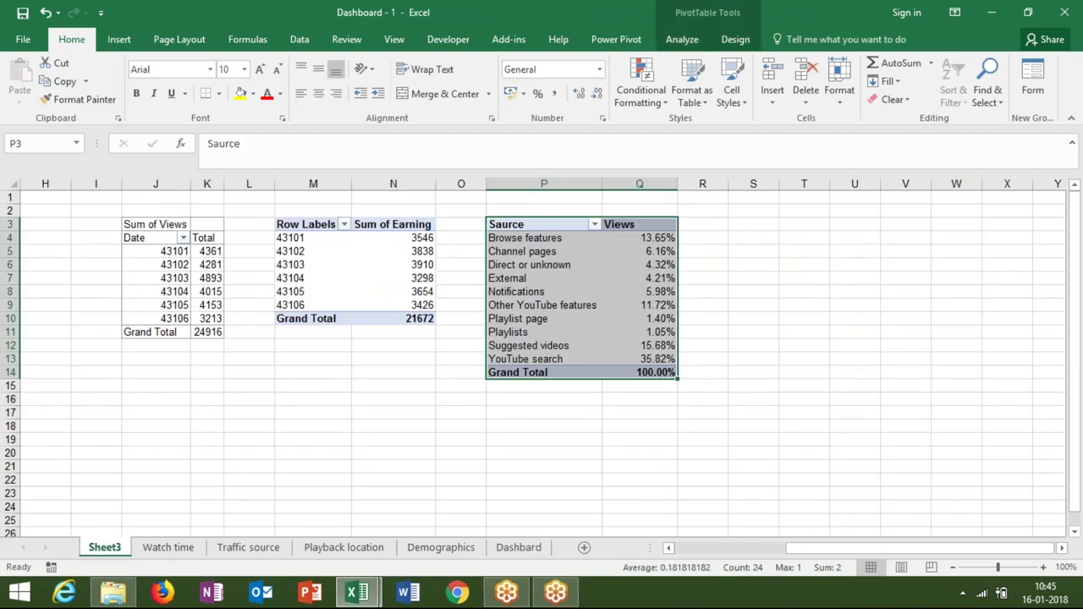
pyautogui.hotkey('ctrl', 'c')
pyautogui.click(518, 547)
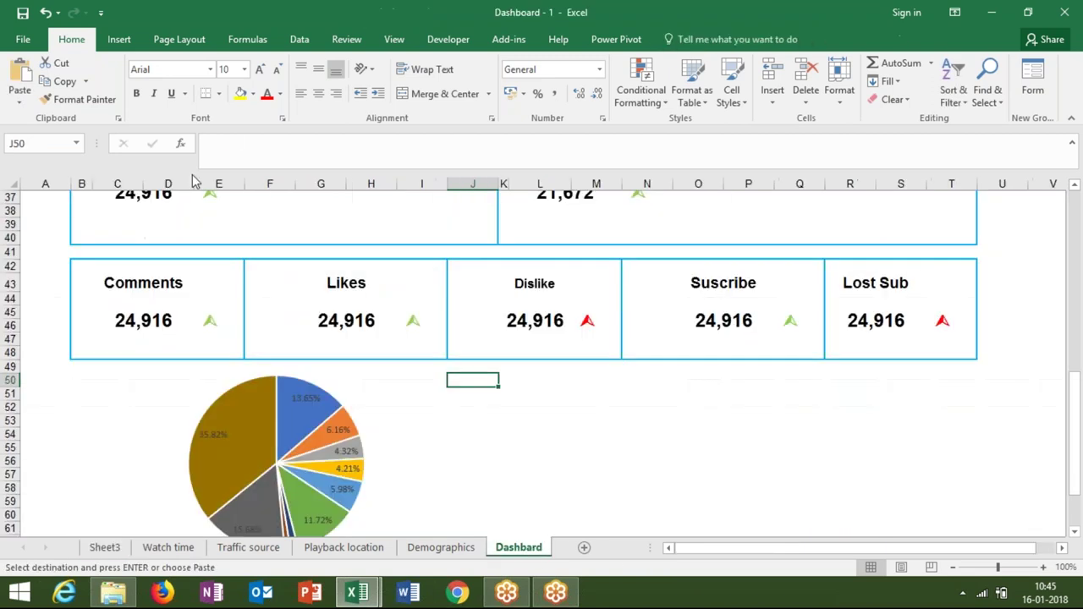
pyautogui.click(19, 102)
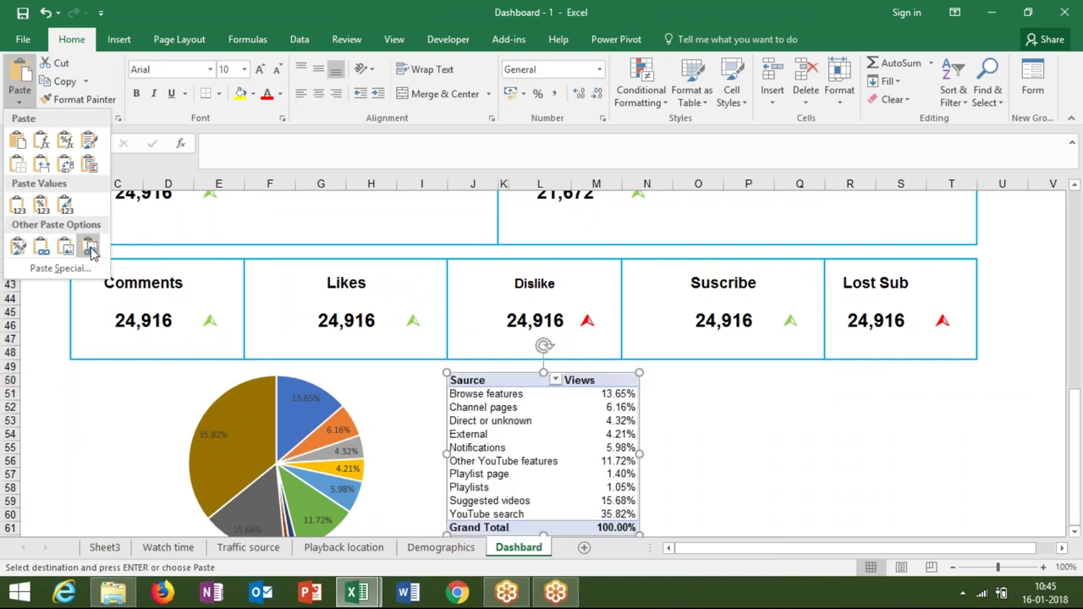
pyautogui.click(90, 250)
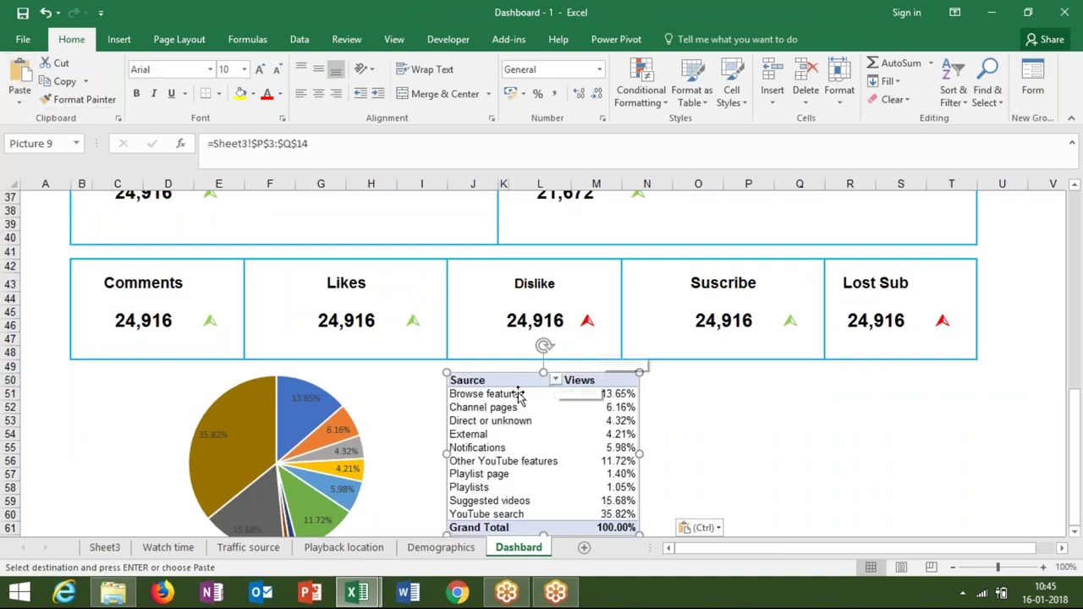
# Place the table picture left of the pie chart, delete a stray chart copy, and nudge the chart right.
pyautogui.moveTo(507, 383)
pyautogui.mouseDown()
pyautogui.moveTo(146, 365)
pyautogui.moveTo(125, 375)
pyautogui.mouseUp()
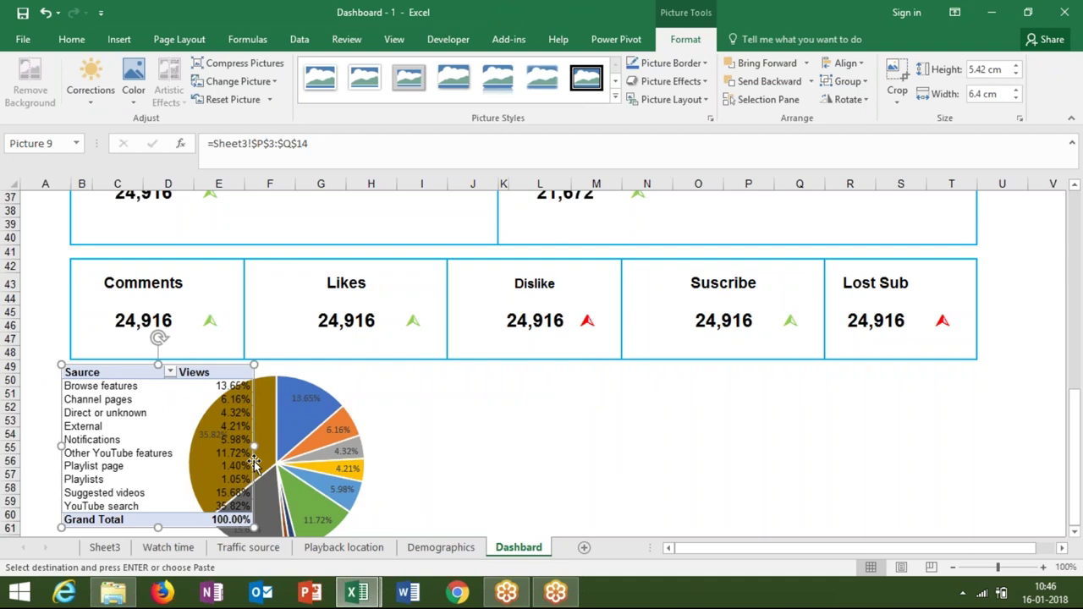
pyautogui.moveTo(193, 459); pyautogui.dragTo(194, 461)
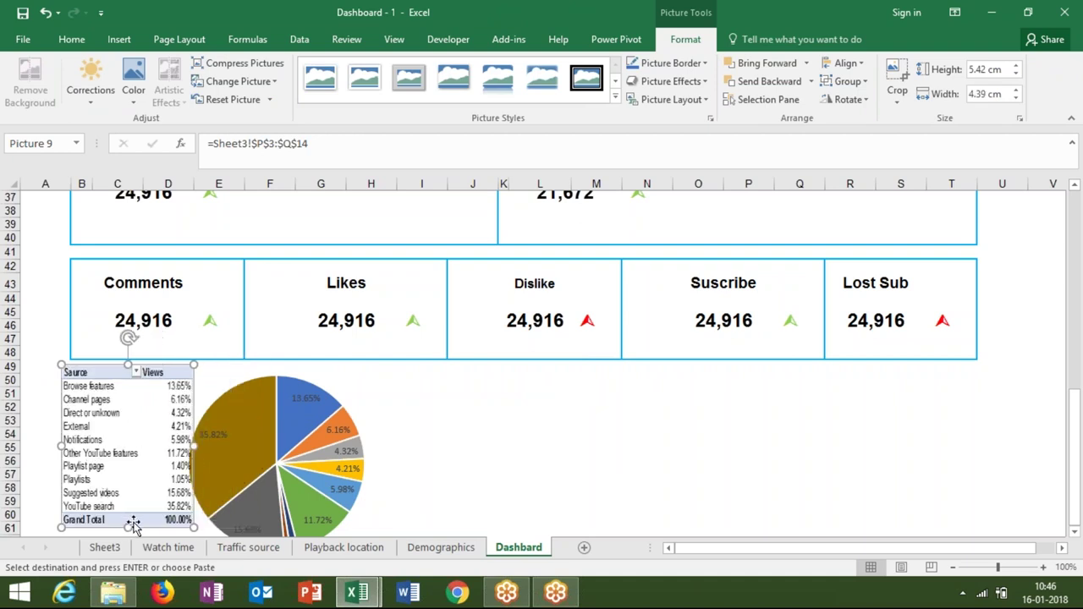
pyautogui.click(1075, 531)
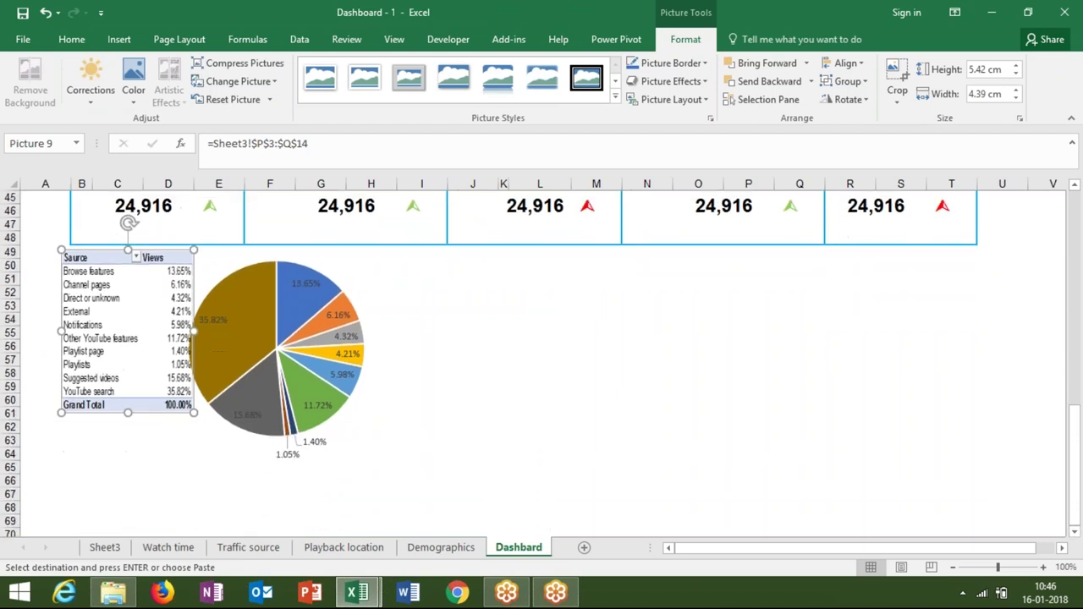
pyautogui.click(406, 300)
pyautogui.moveTo(404, 298); pyautogui.dragTo(409, 298)
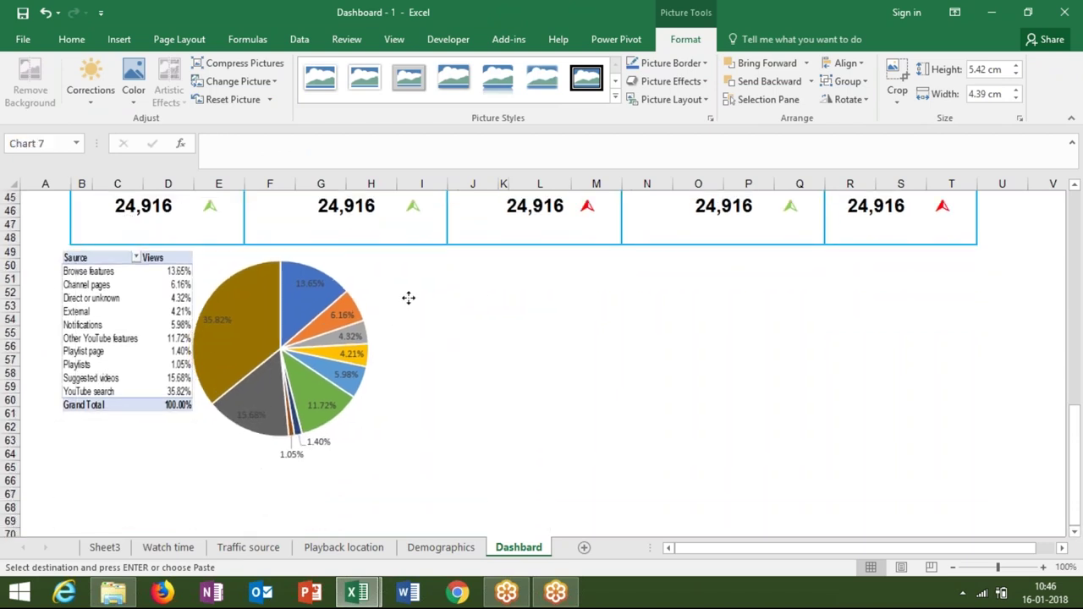
pyautogui.press('Delete')
pyautogui.click(315, 281)
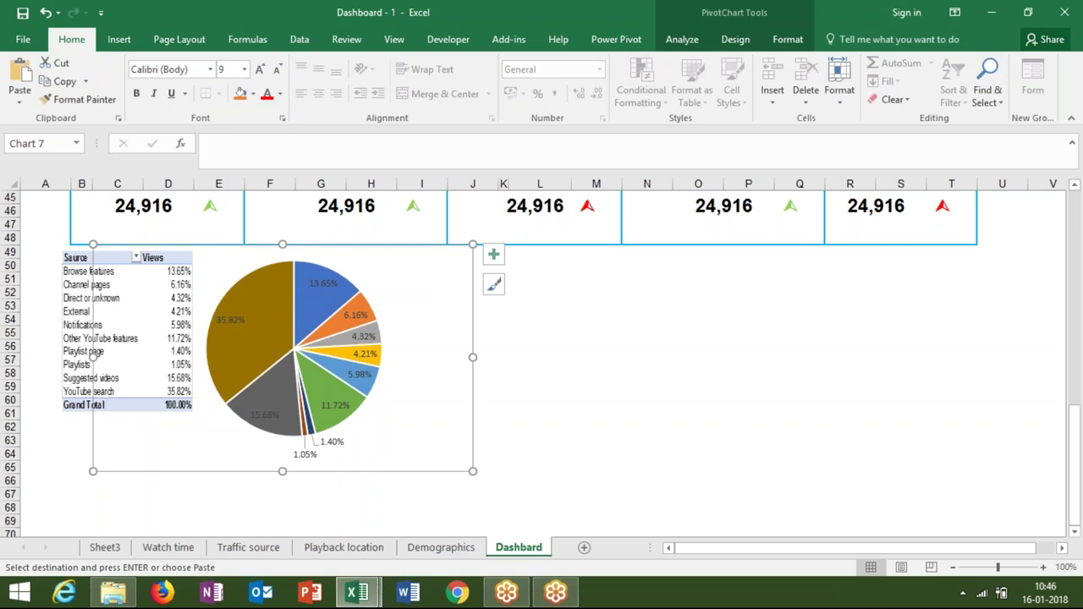
pyautogui.moveTo(450, 283); pyautogui.dragTo(456, 282)
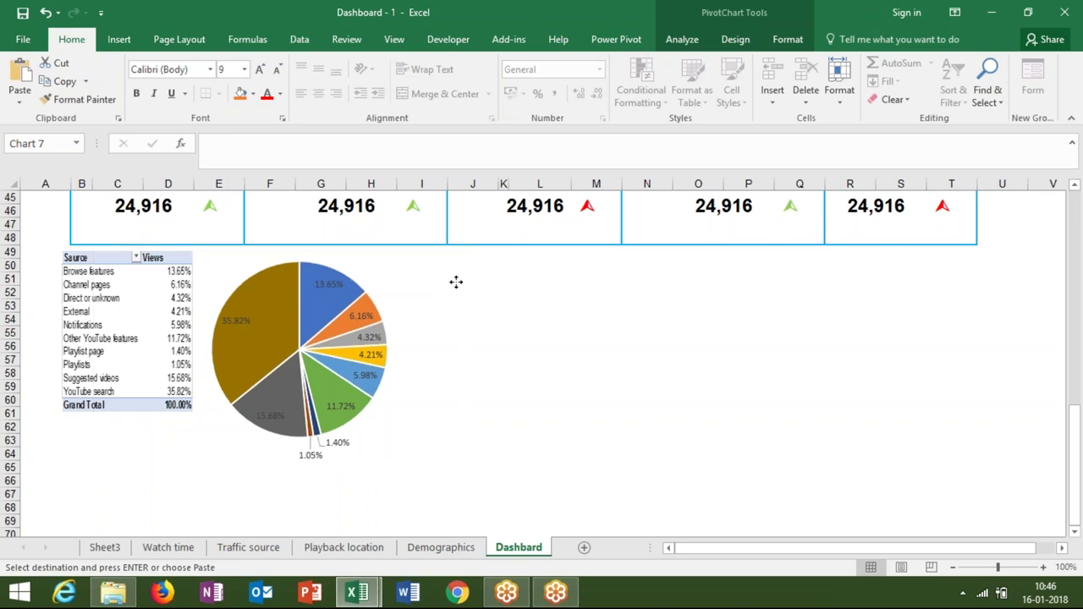
# Make the table picture taller and wider, align it with the chart, then show the Demographics sheet.
pyautogui.click(82, 368)
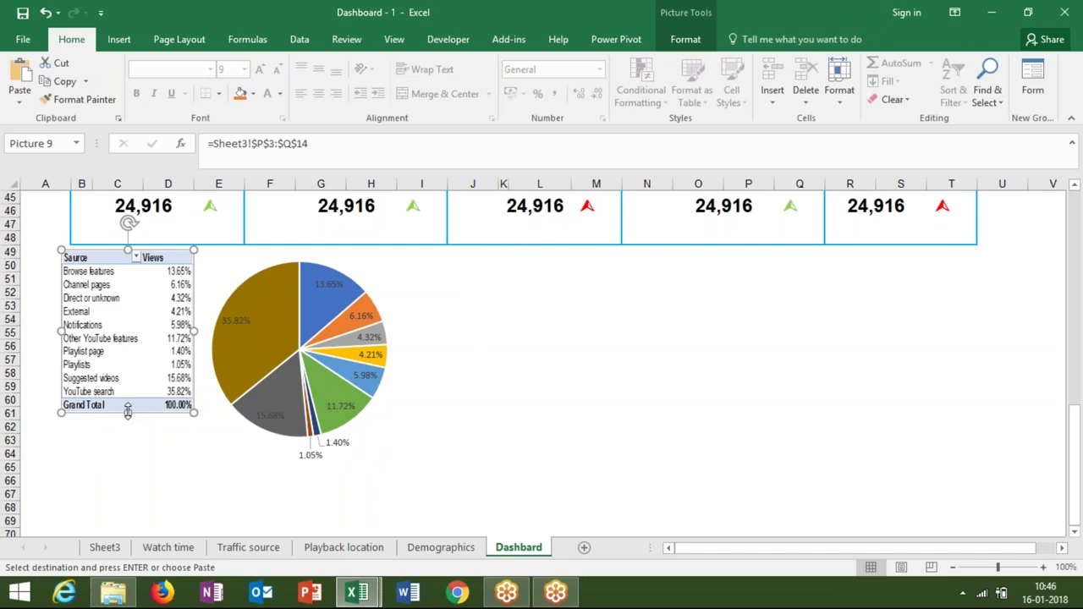
pyautogui.moveTo(128, 412); pyautogui.dragTo(128, 433)
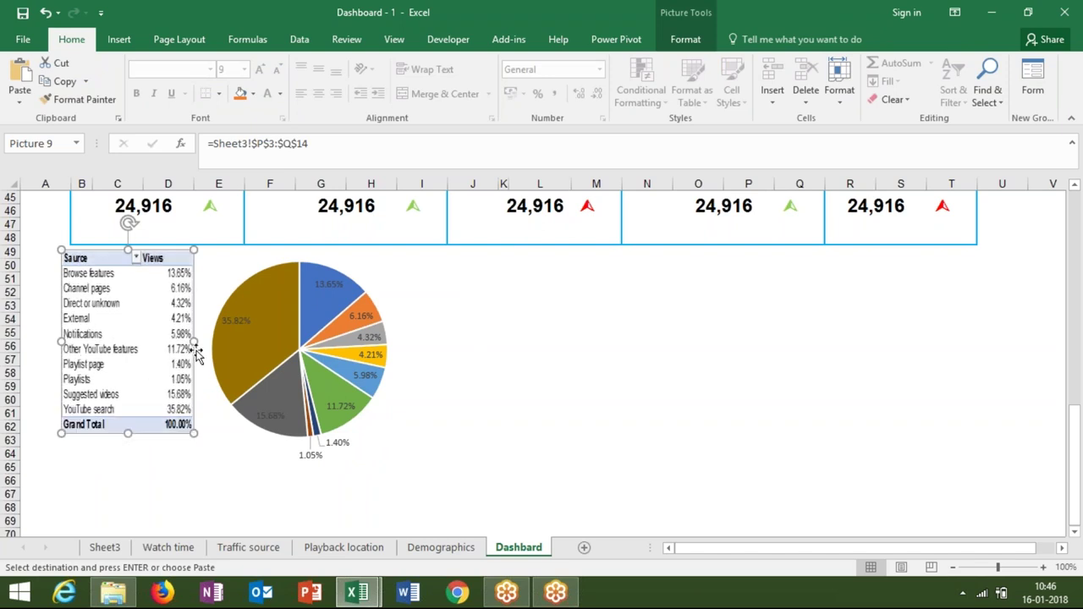
pyautogui.moveTo(200, 341); pyautogui.dragTo(208, 342)
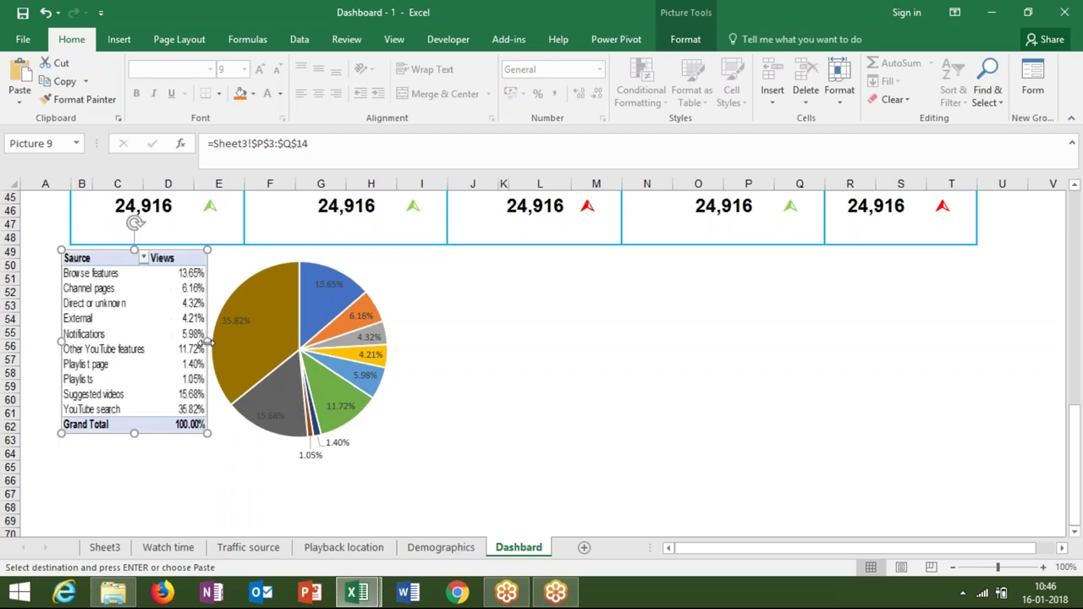
pyautogui.moveTo(182, 268); pyautogui.dragTo(182, 272)
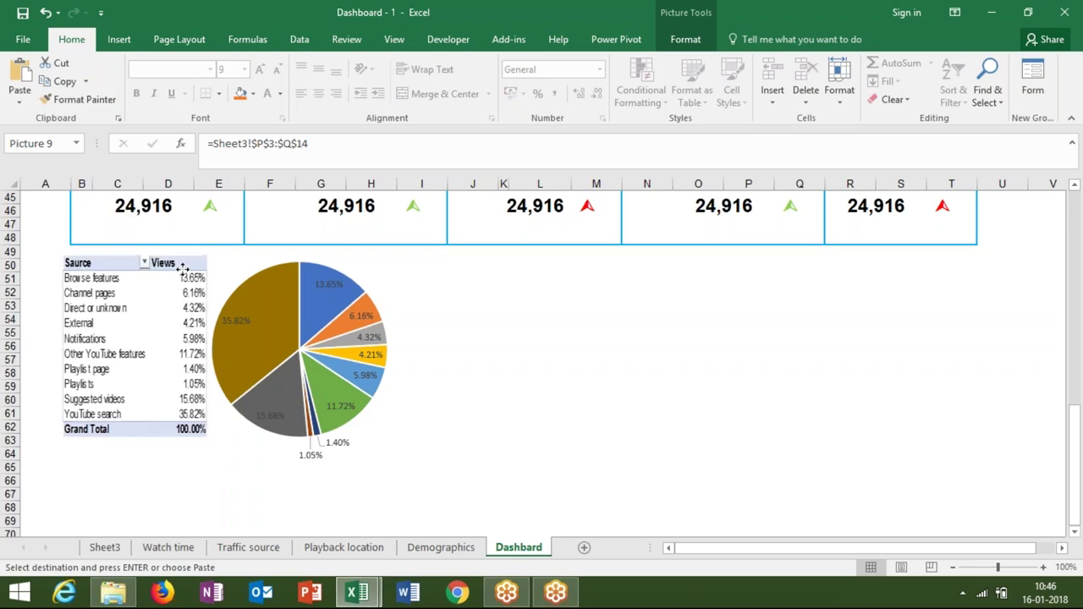
pyautogui.click(524, 358)
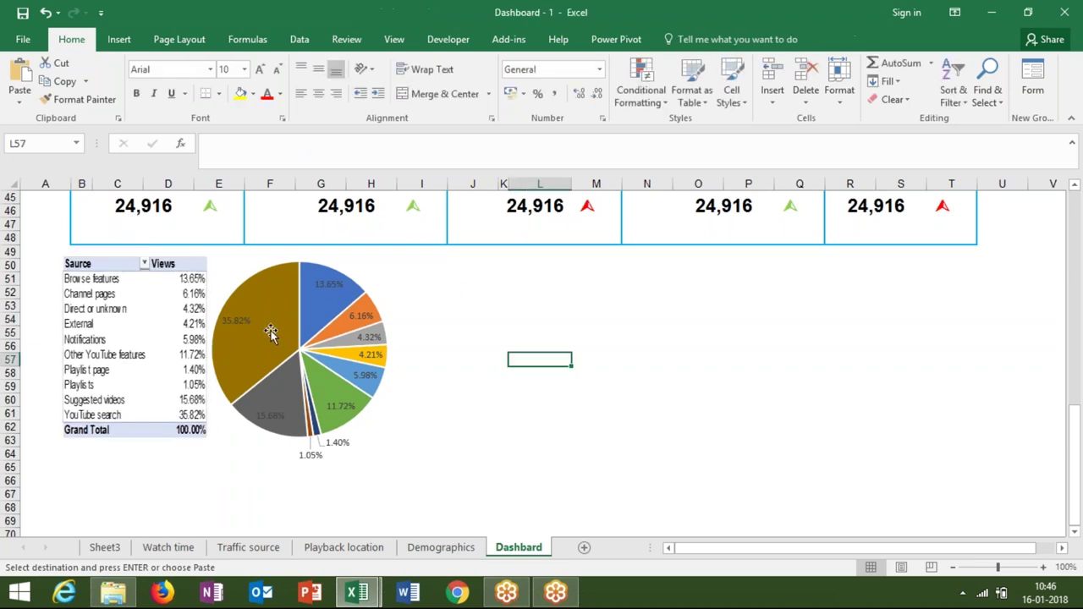
pyautogui.click(493, 383)
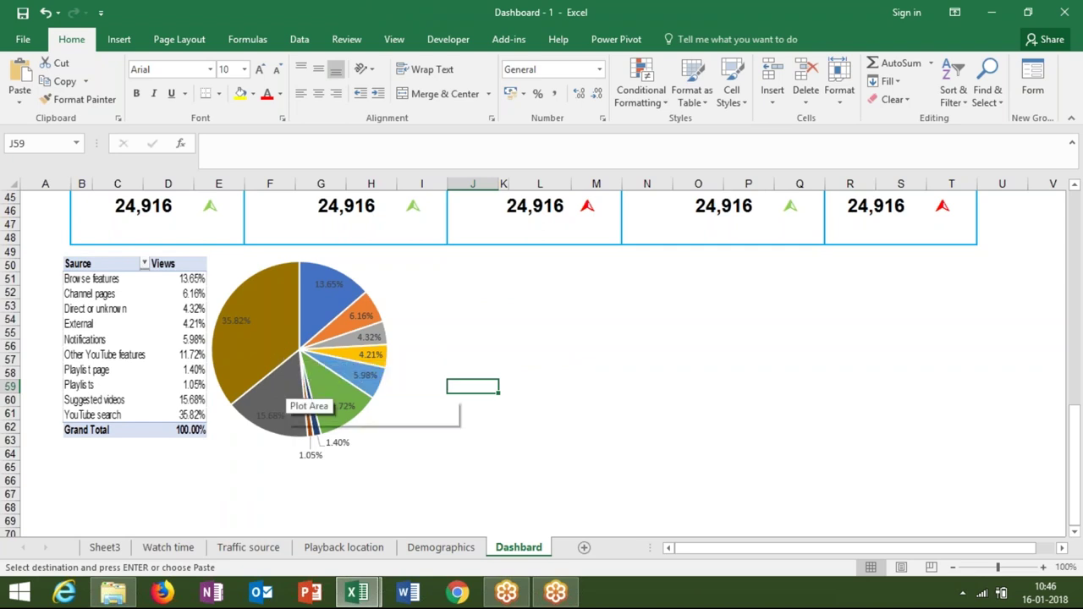
pyautogui.moveTo(291, 394)
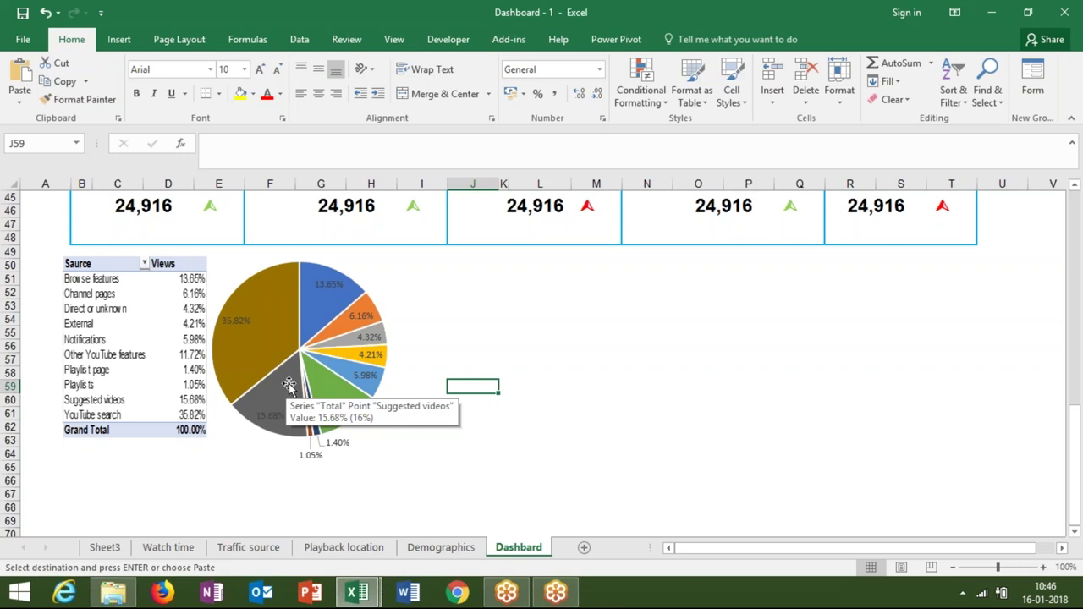
pyautogui.click(525, 361)
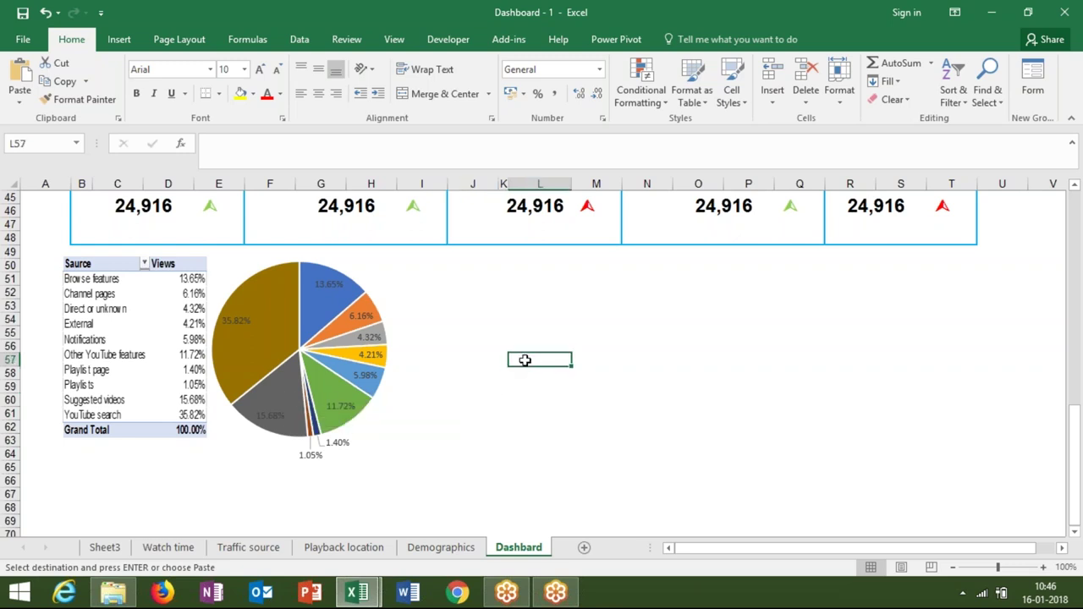
pyautogui.click(89, 329)
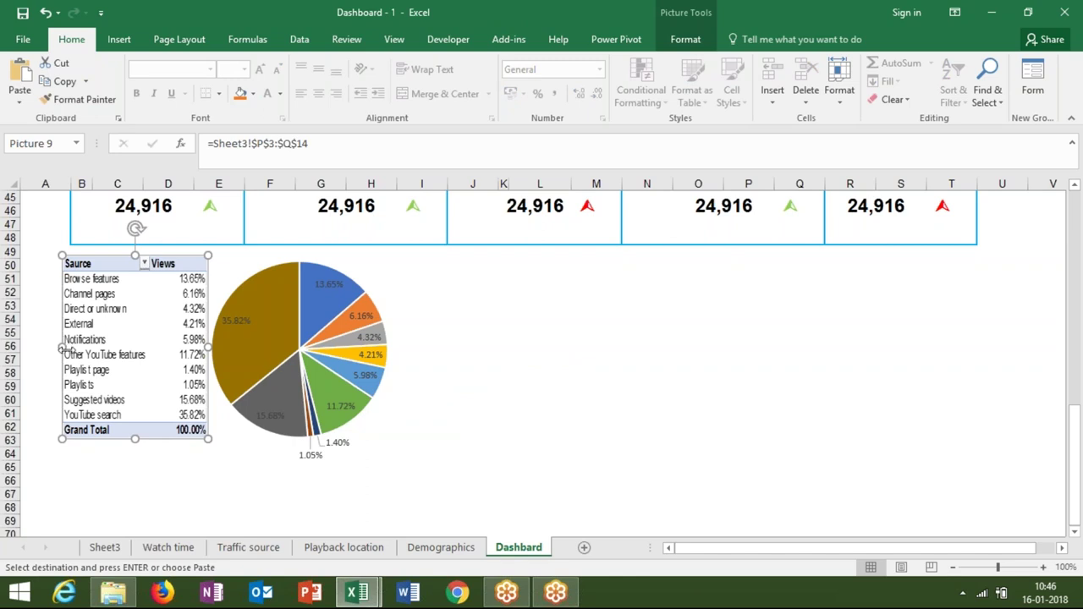
pyautogui.click(454, 551)
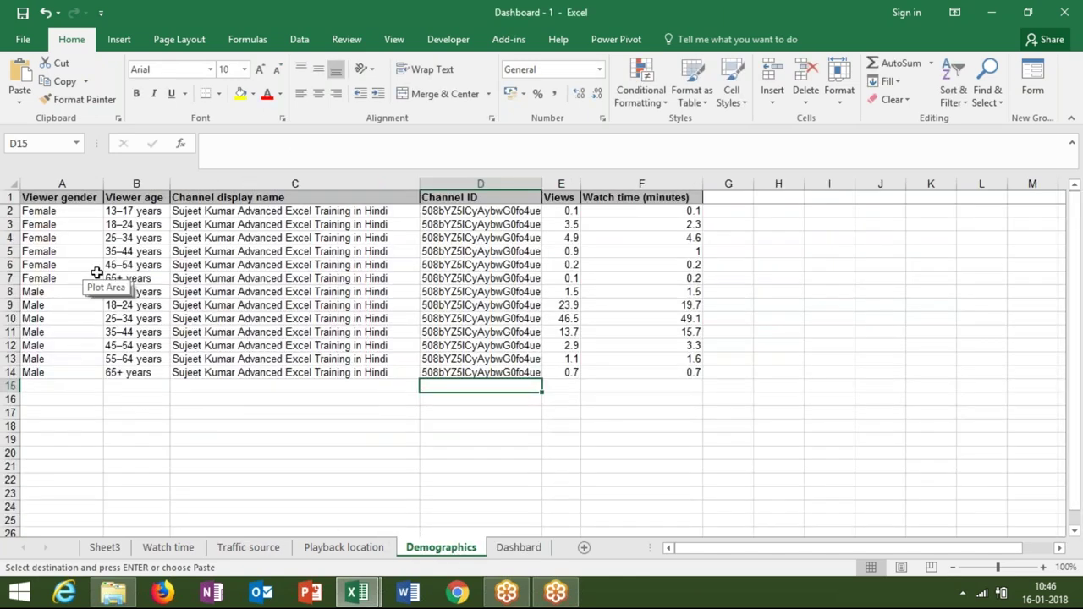
# Check the Geography ID country codes on Playback location, then return to the Dashbard sheet.
pyautogui.click(322, 550)
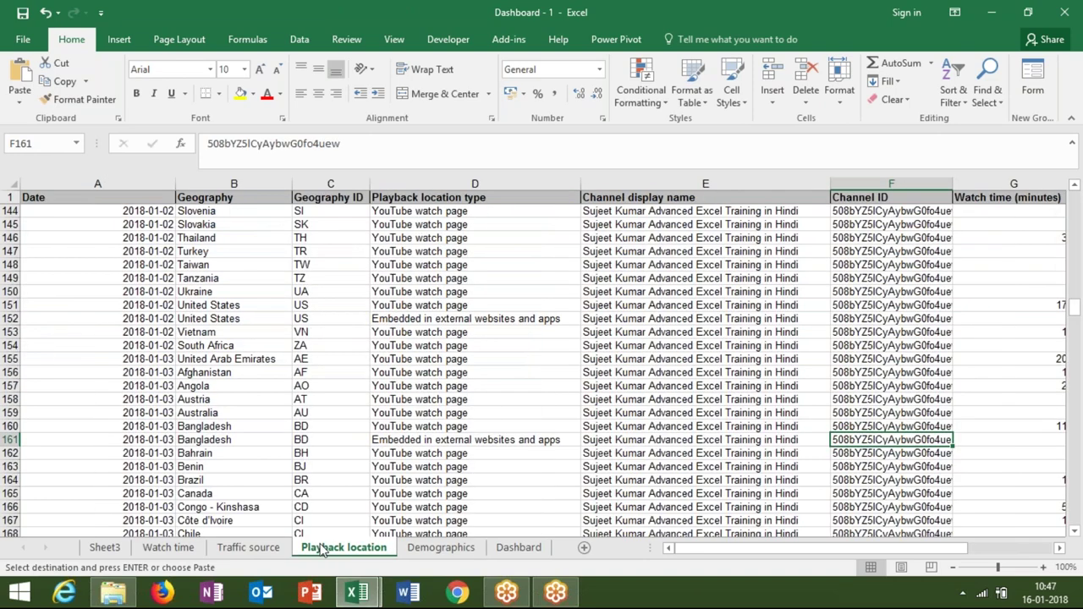
pyautogui.click(326, 346)
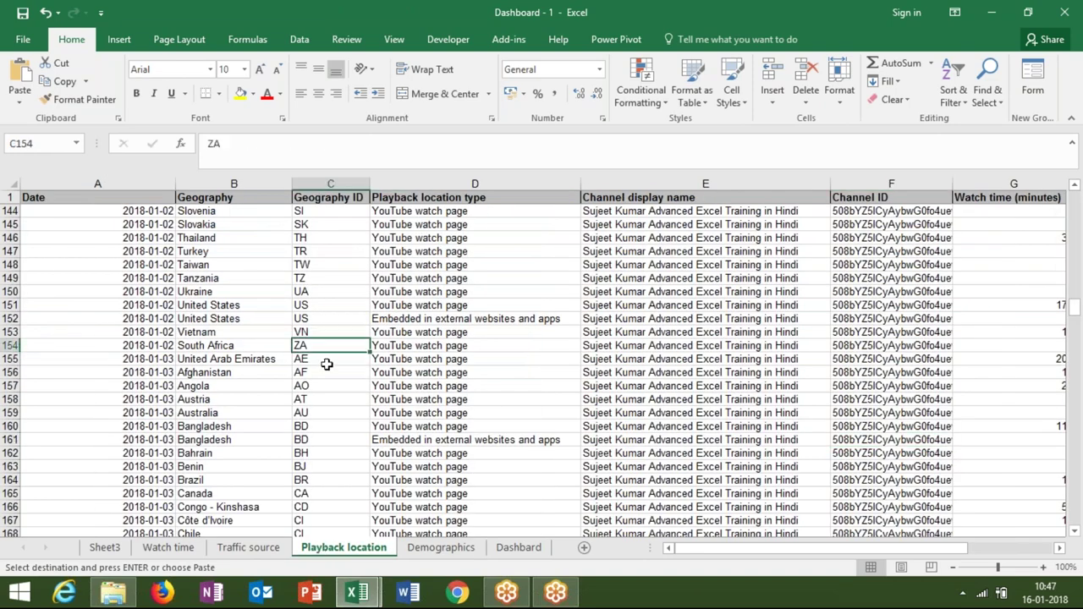
pyautogui.click(533, 555)
pyautogui.click(470, 285)
pyautogui.click(517, 292)
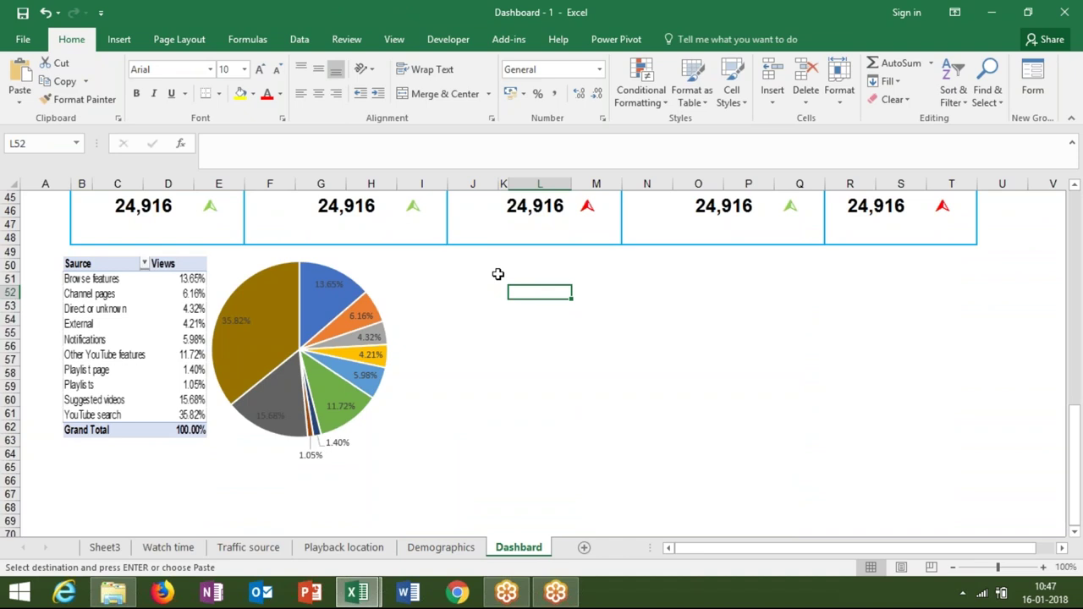
# Open the full Office Add-ins store via Insert > My Add-ins > See All.
pyautogui.click(120, 40)
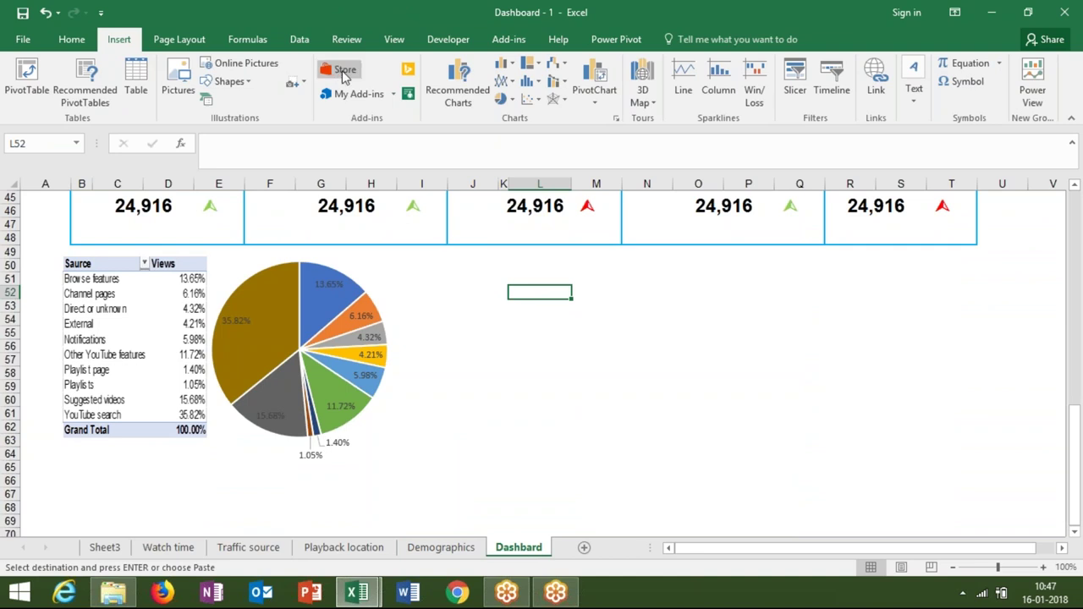
pyautogui.click(393, 96)
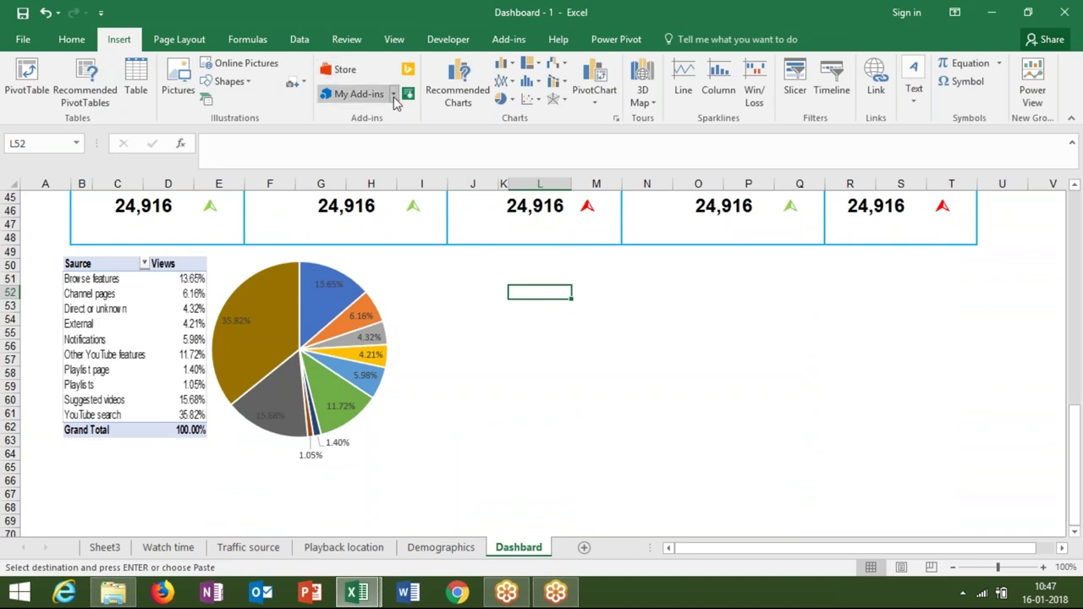
pyautogui.click(345, 71)
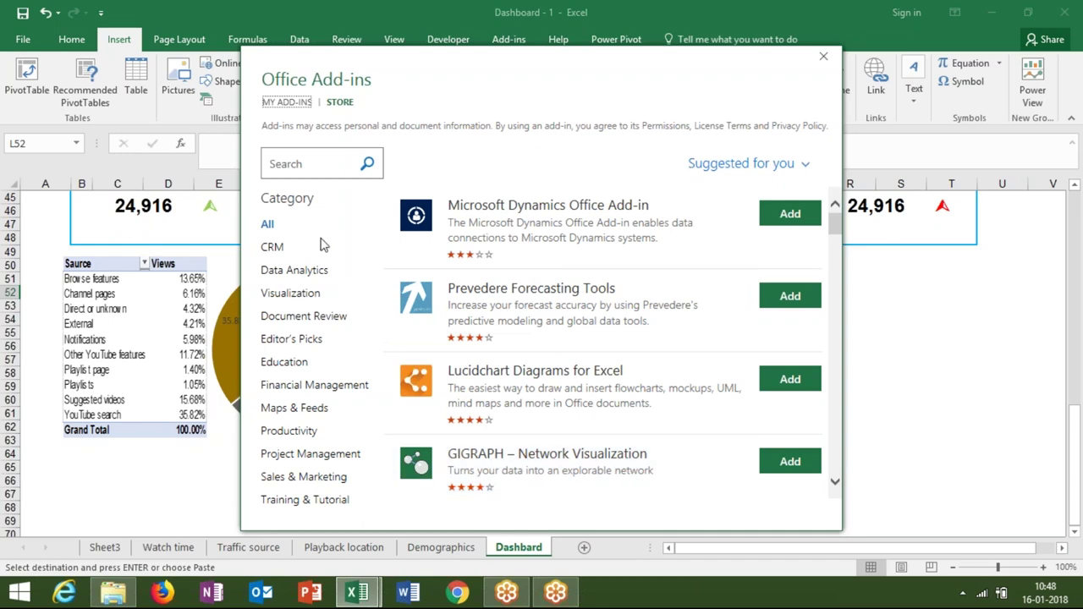
# Search the add-in store for 'heat' and add Geographic Heat Map to the Dashbard sheet.
pyautogui.click(315, 169)
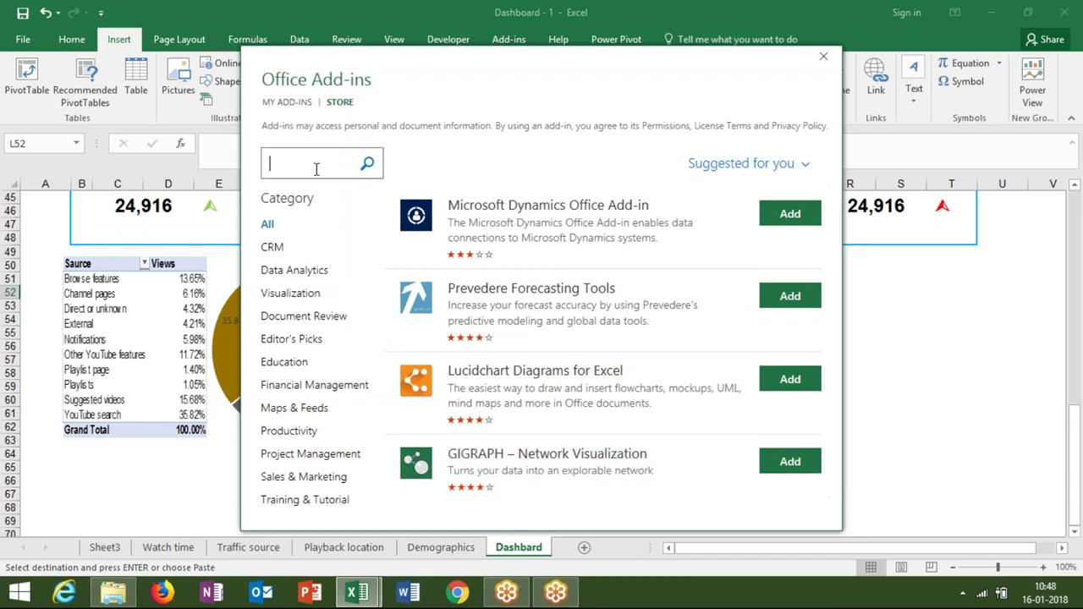
pyautogui.write('heat')
pyautogui.press('Return')
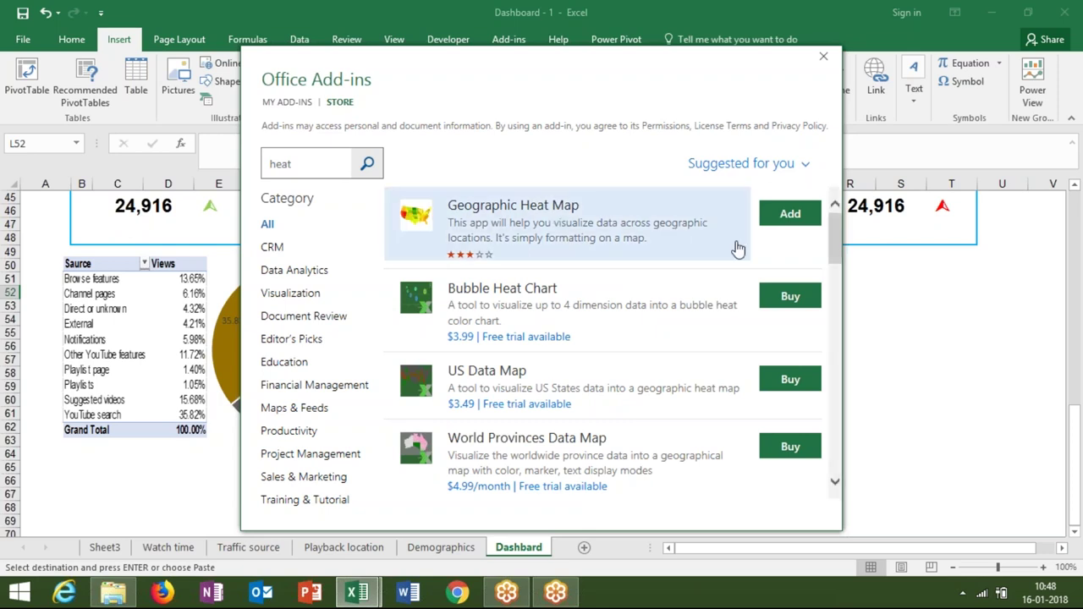
pyautogui.click(783, 227)
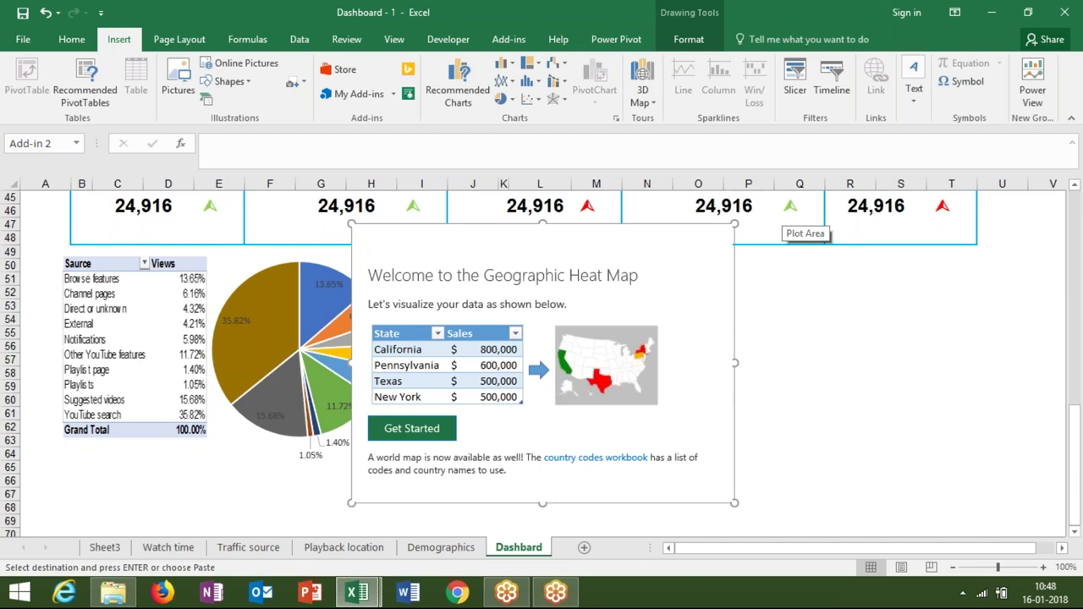
pyautogui.click(435, 429)
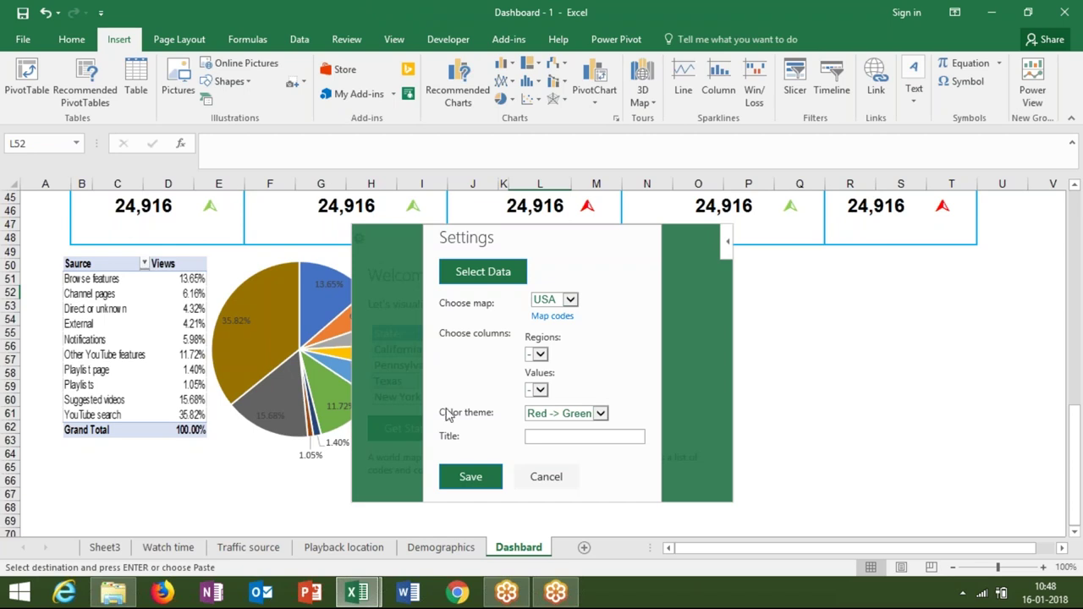
pyautogui.click(569, 299)
pyautogui.click(558, 311)
pyautogui.click(539, 354)
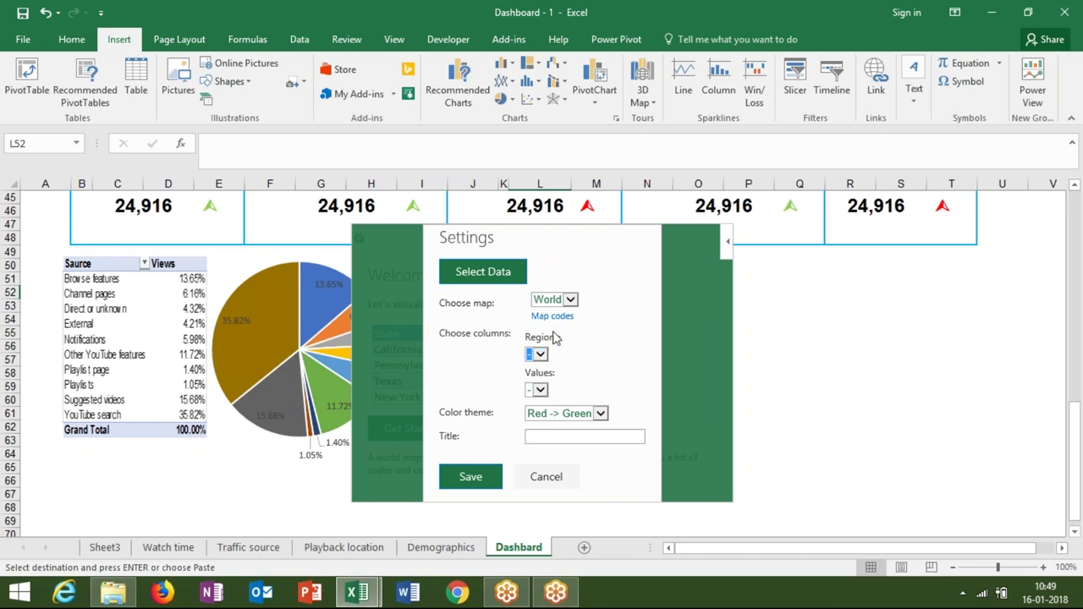
pyautogui.click(536, 354)
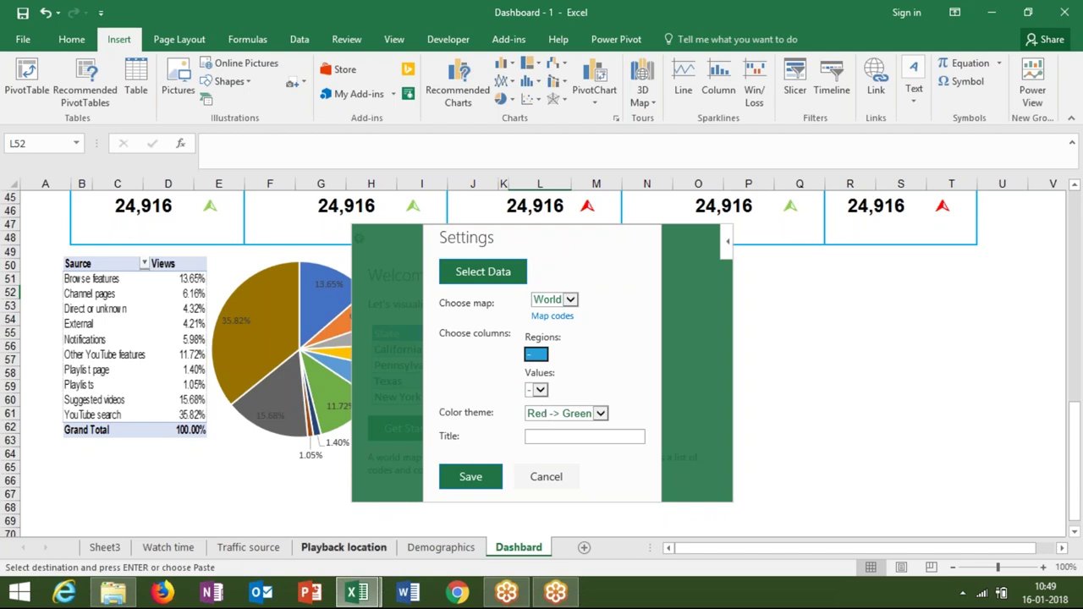
# Select the Playback location data down to the last row, then return to the Dashbard sheet.
pyautogui.click(344, 548)
pyautogui.click(307, 212)
pyautogui.hotkey('ctrl', 'shift', 'Down')
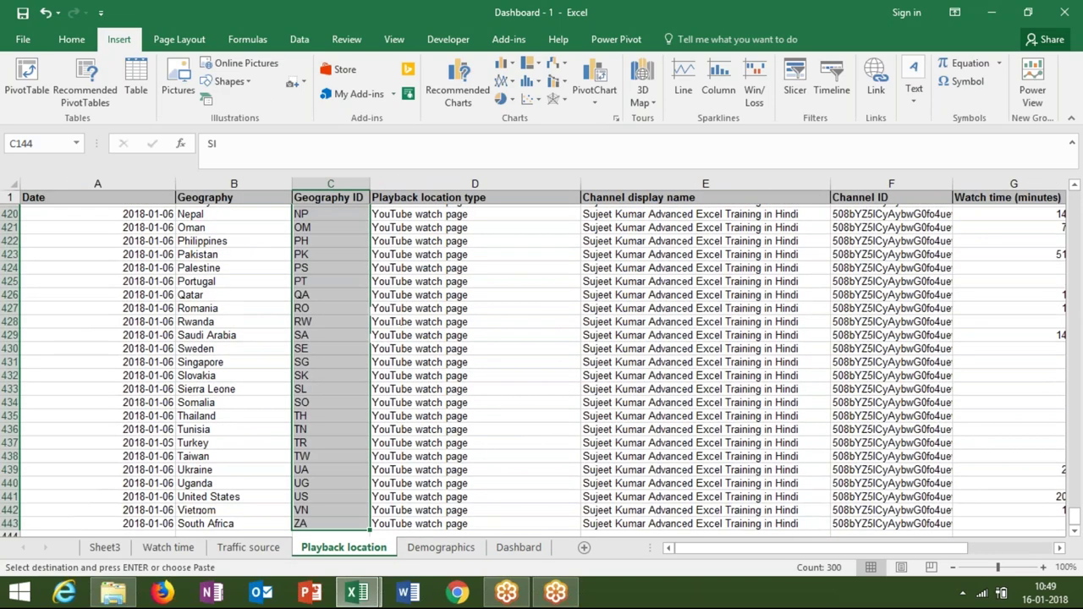
pyautogui.hotkey('ctrl', 'v')
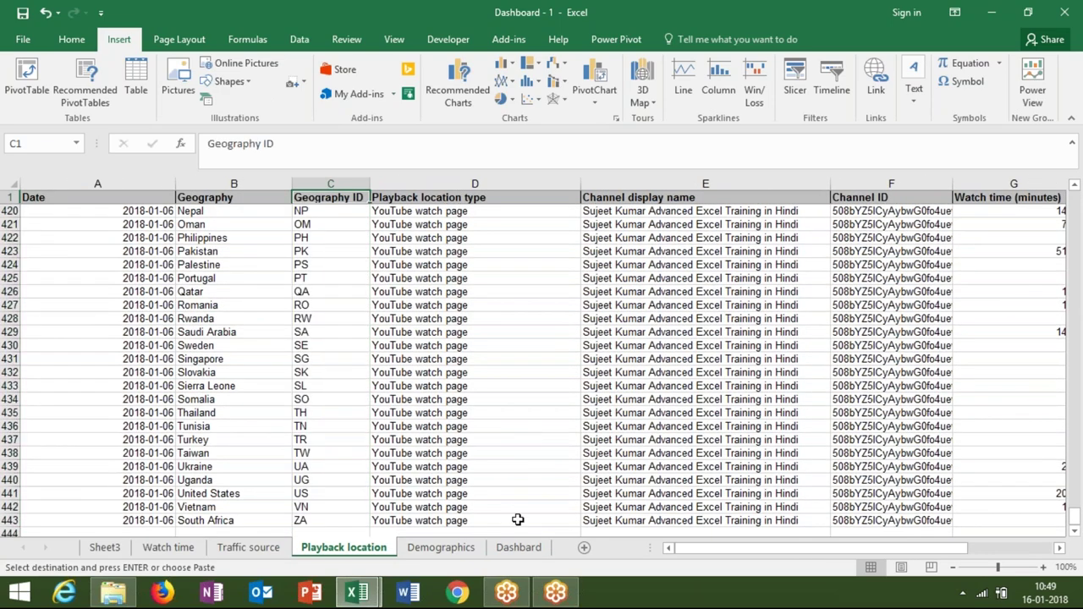
pyautogui.click(518, 548)
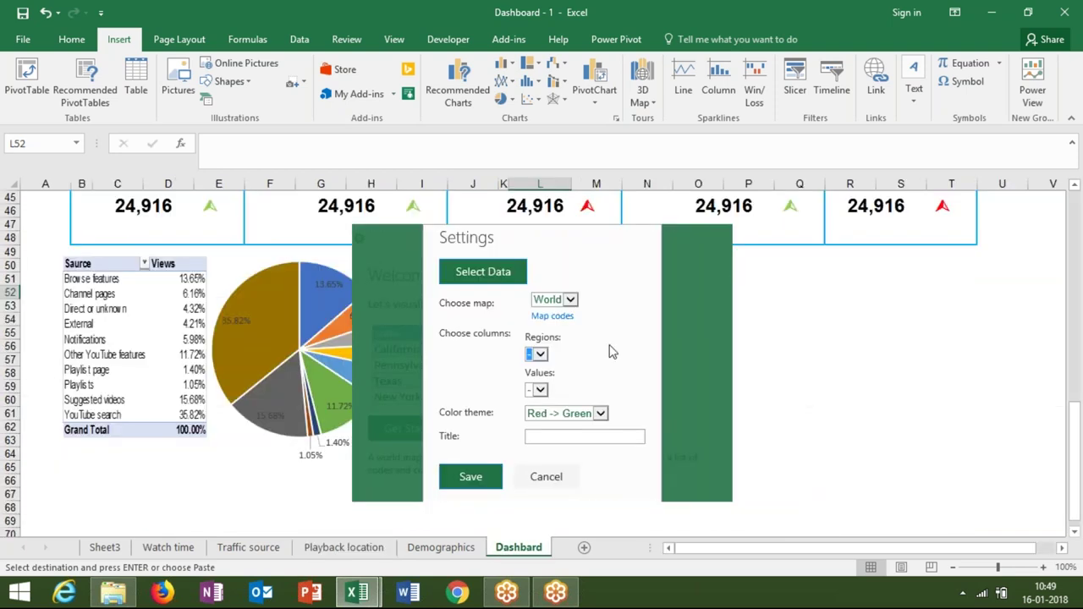
# Set the map's data range to 'Playback location'!$C$1:$H$443, Geography ID through Views.
pyautogui.click(499, 279)
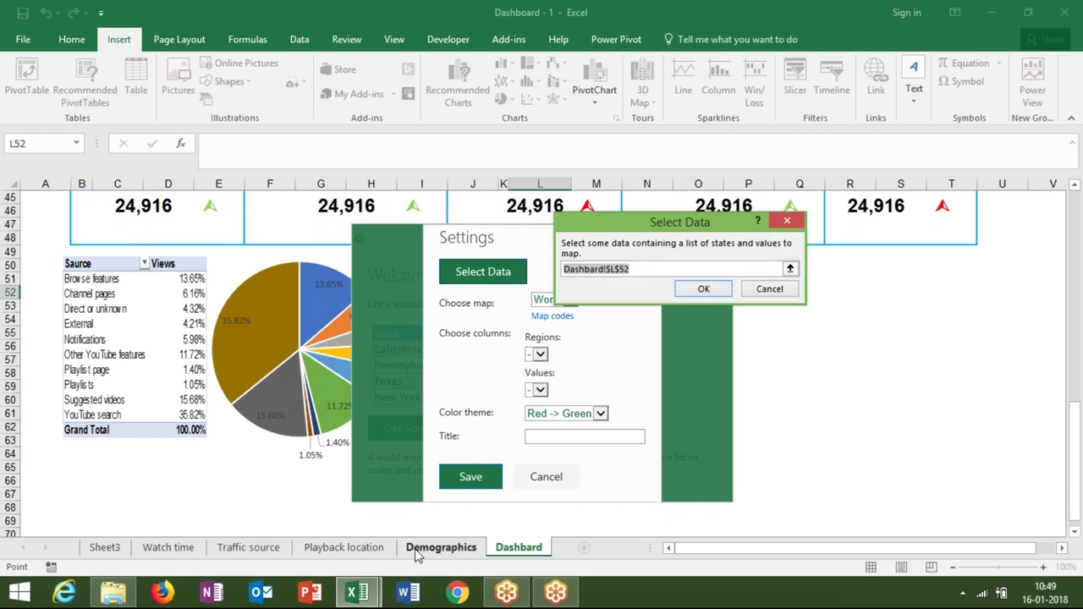
pyautogui.click(376, 550)
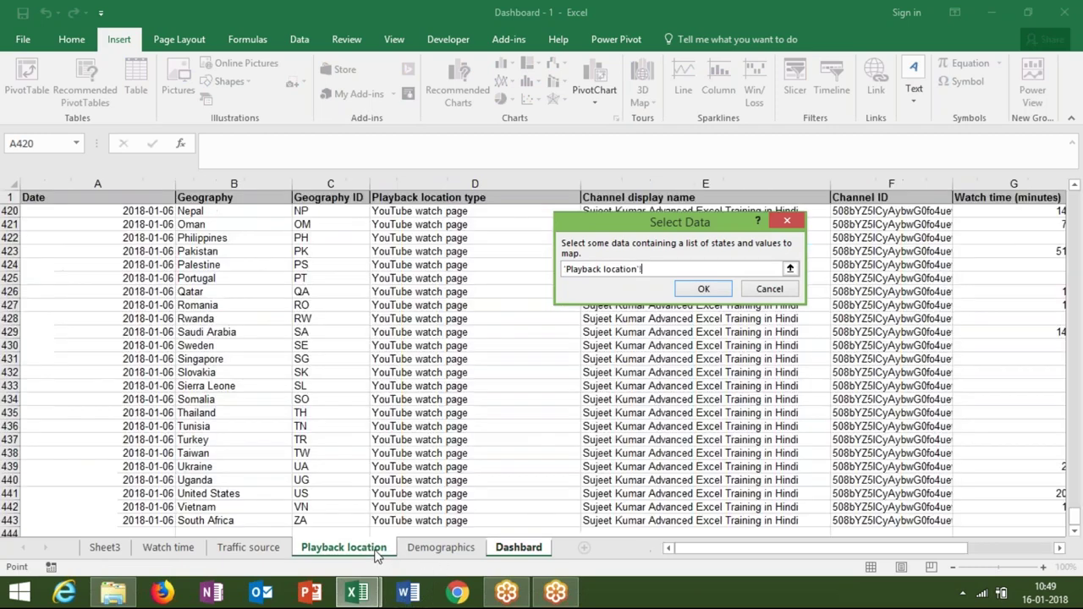
pyautogui.click(316, 198)
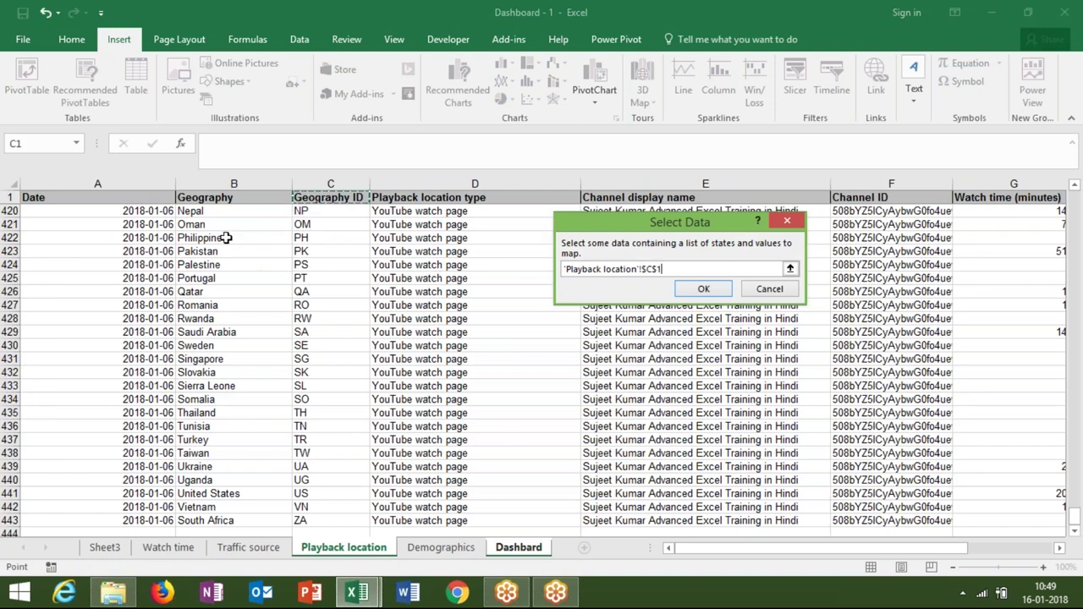
pyautogui.hotkey('shift', 'Right')
pyautogui.hotkey('shift', 'Right')
pyautogui.hotkey('shift', 'Right')
pyautogui.hotkey('shift', 'Right')
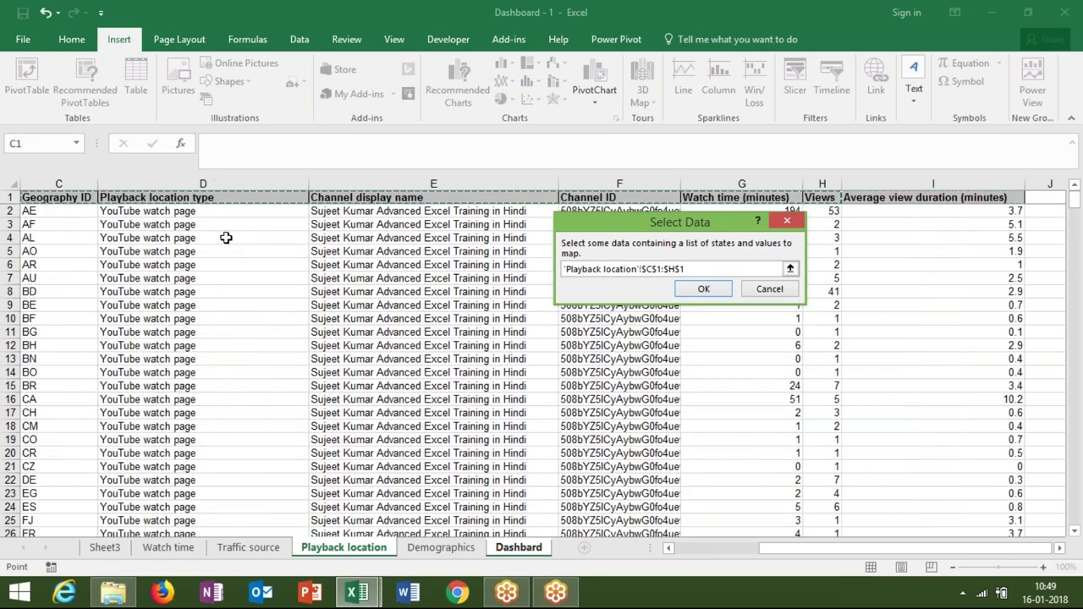
pyautogui.hotkey('ctrl', 'shift', 'Down')
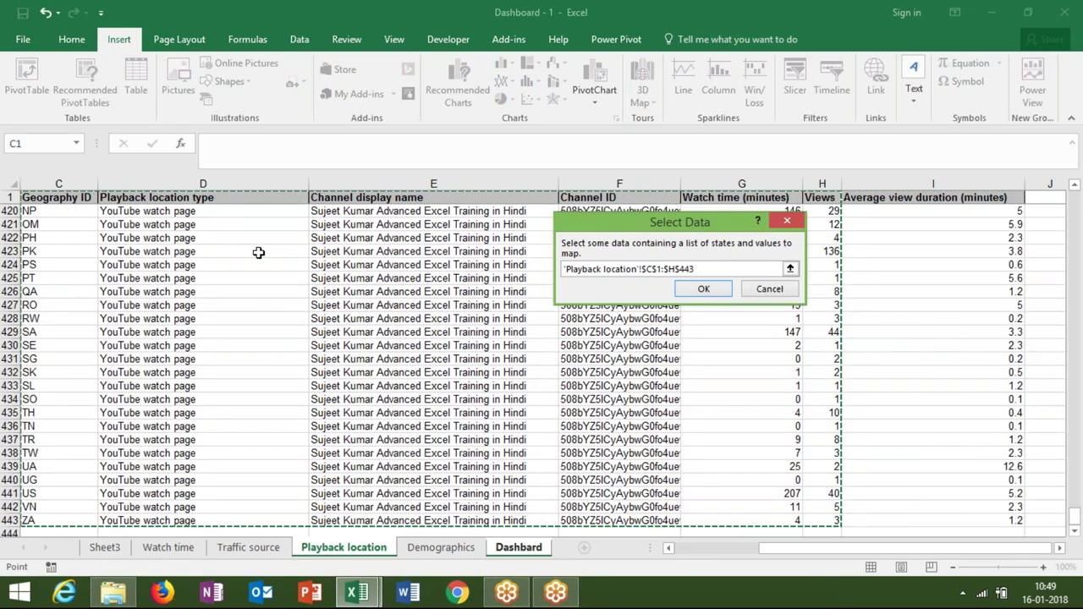
# Confirm the range and map Geography ID as regions with Views as values.
pyautogui.click(701, 288)
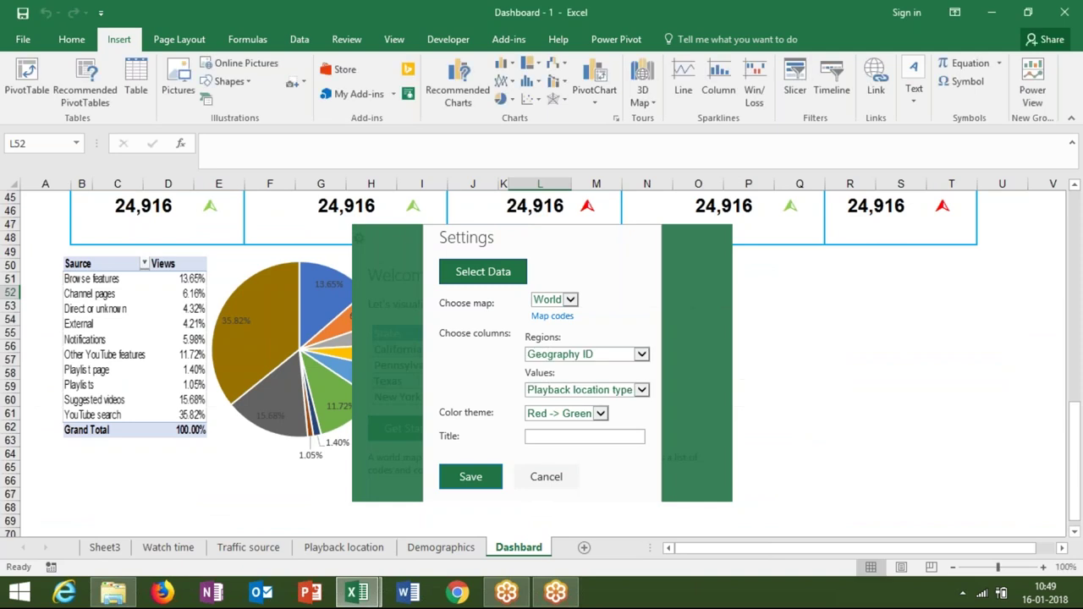
pyautogui.click(579, 391)
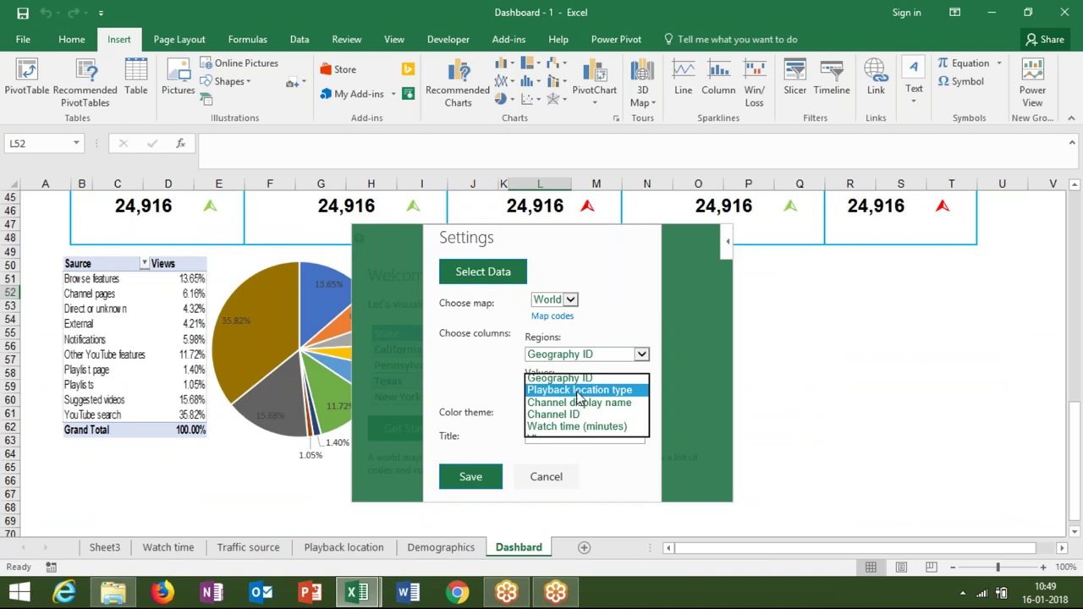
pyautogui.press('Down')
pyautogui.press('Down')
pyautogui.press('Down')
pyautogui.press('Down')
pyautogui.press('Return')
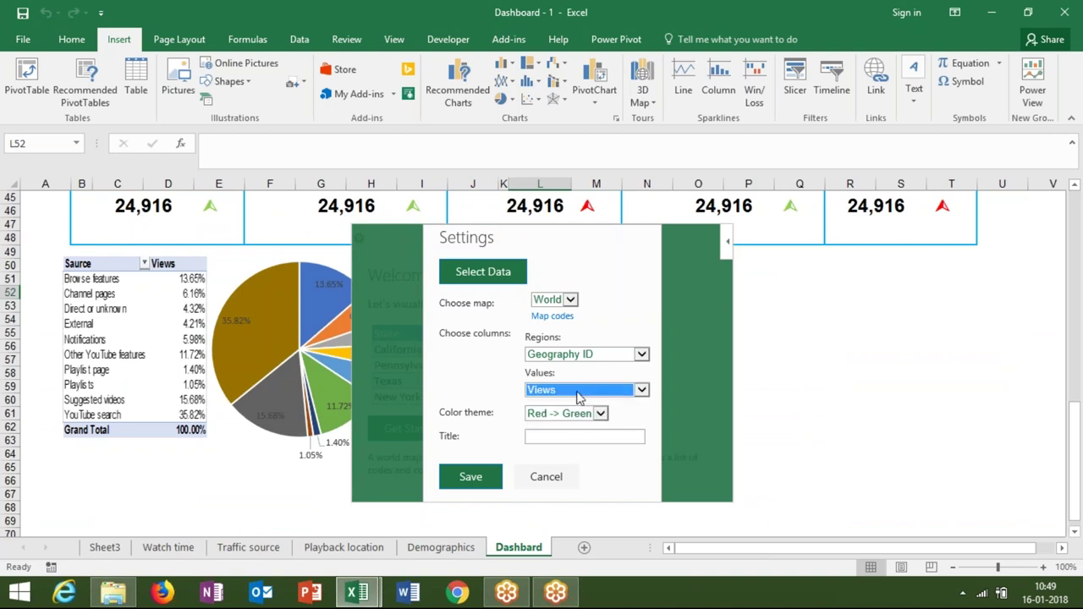
pyautogui.click(572, 358)
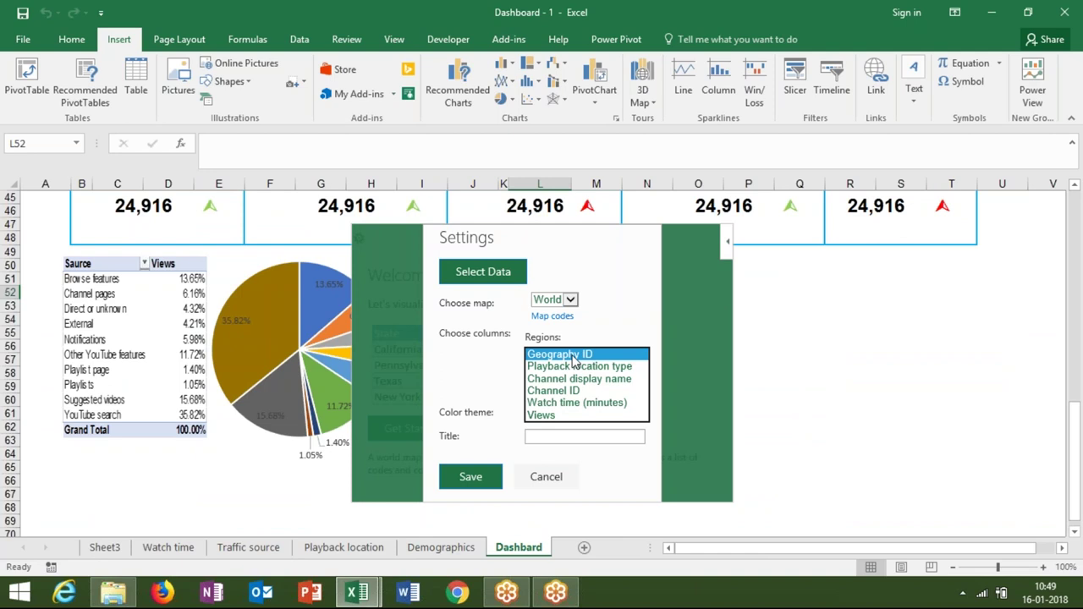
pyautogui.click(573, 356)
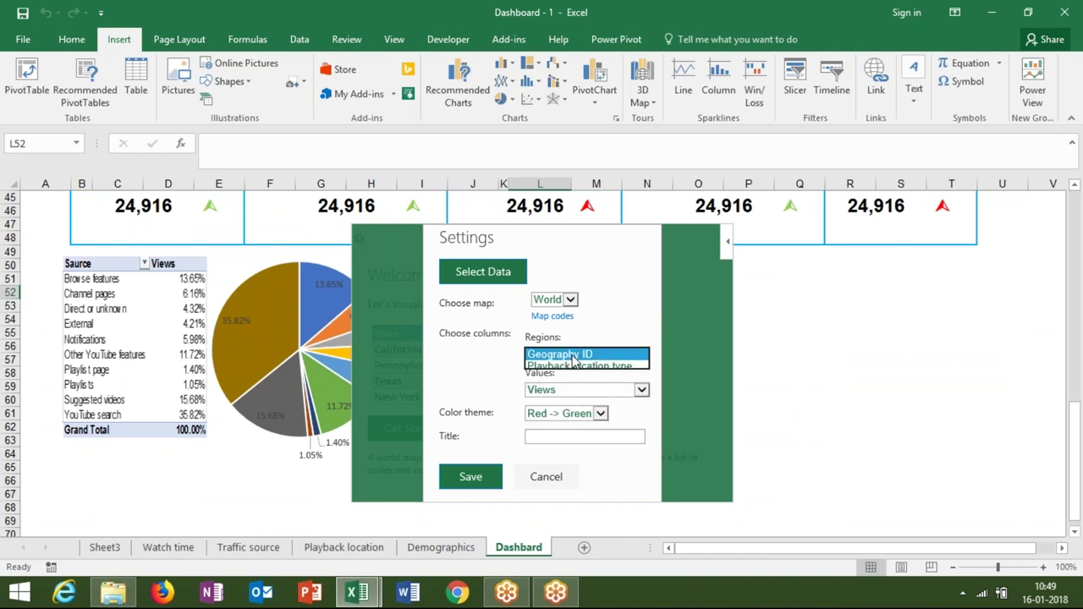
# Keep the Red -> Green theme, title the map 'Play Back Location', and save.
pyautogui.click(556, 417)
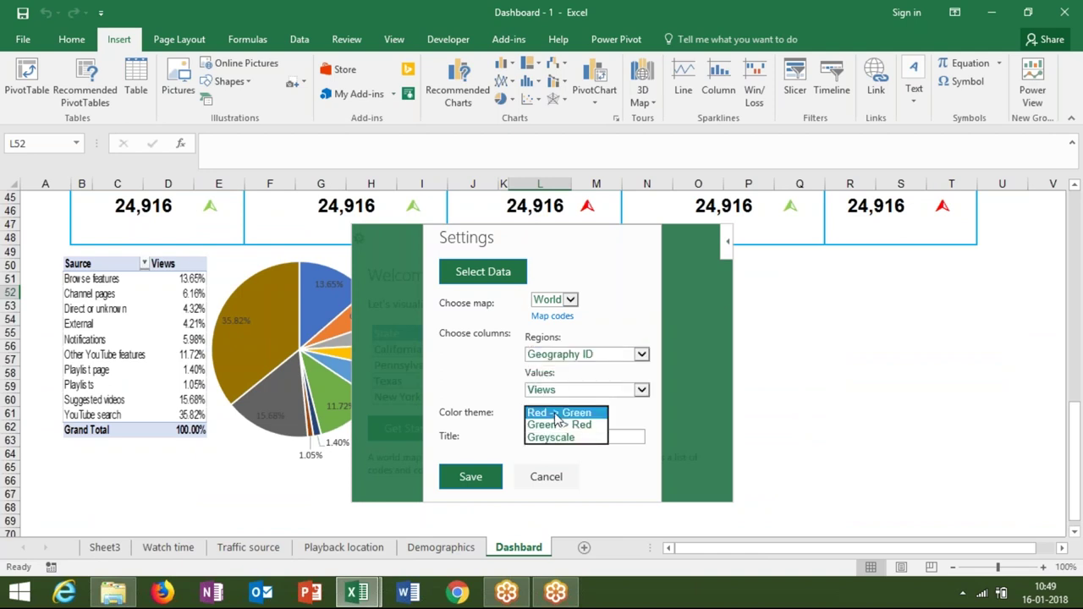
pyautogui.click(507, 400)
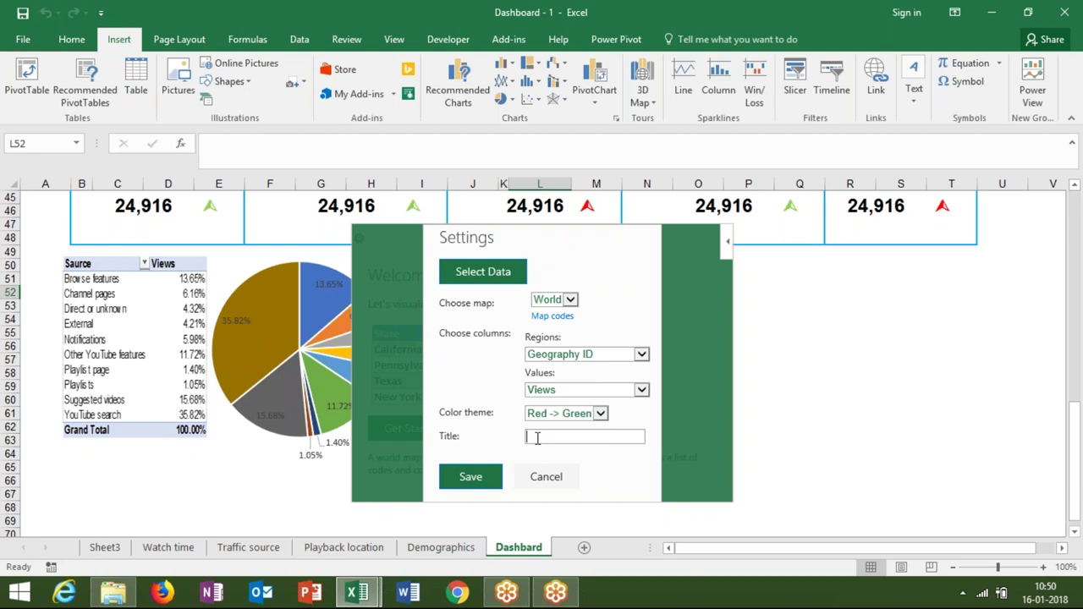
pyautogui.write('Play ')
pyautogui.write('Back Location')
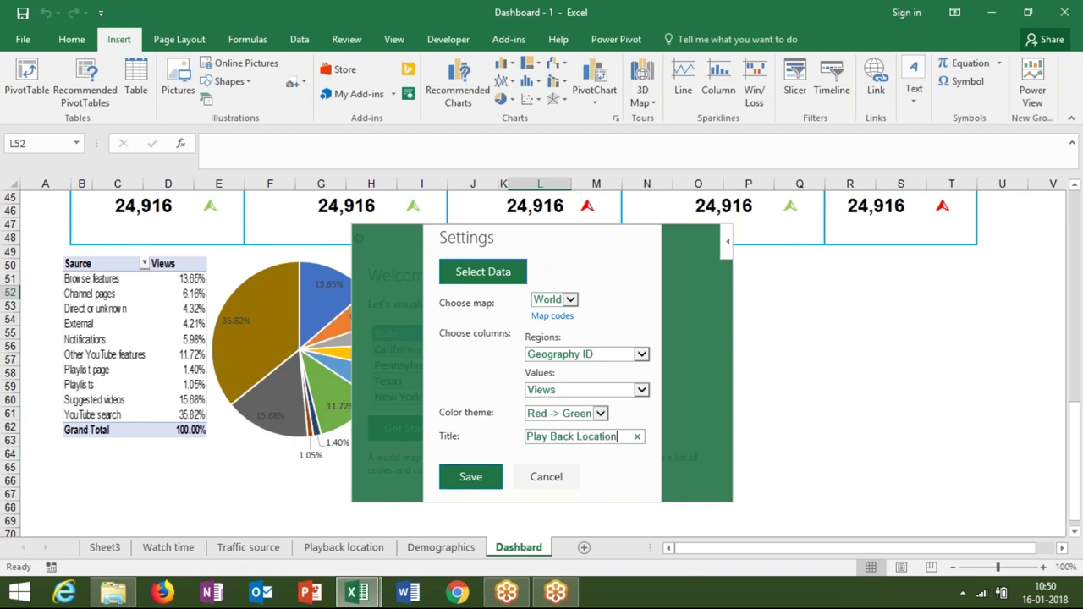
pyautogui.press('Return')
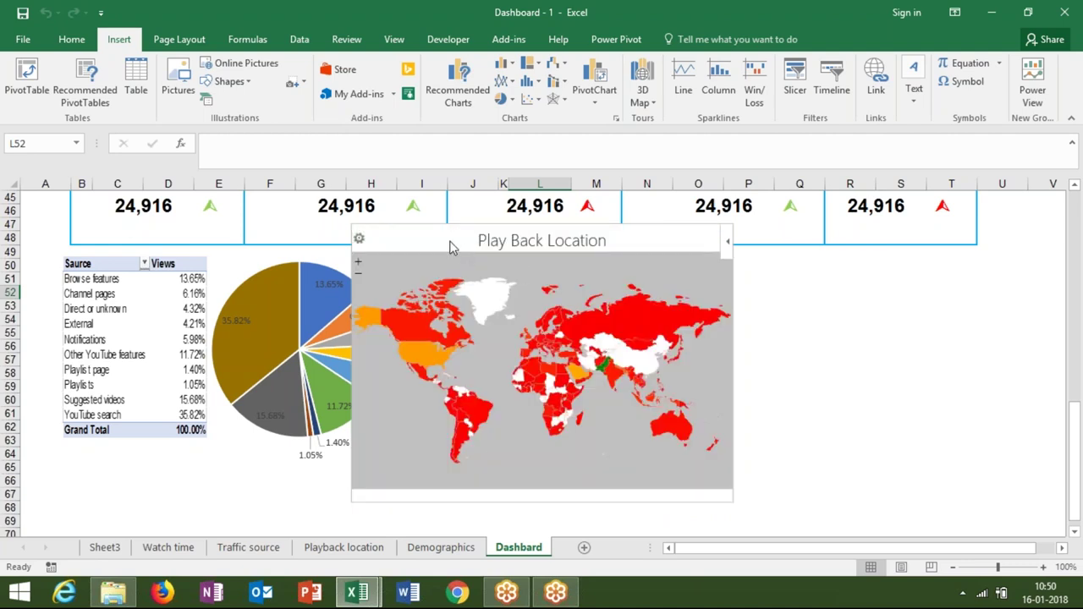
# Shrink the Play Back Location map and move it beside the pie chart under the KPI boxes.
pyautogui.moveTo(450, 246); pyautogui.dragTo(577, 290)
pyautogui.click(798, 332)
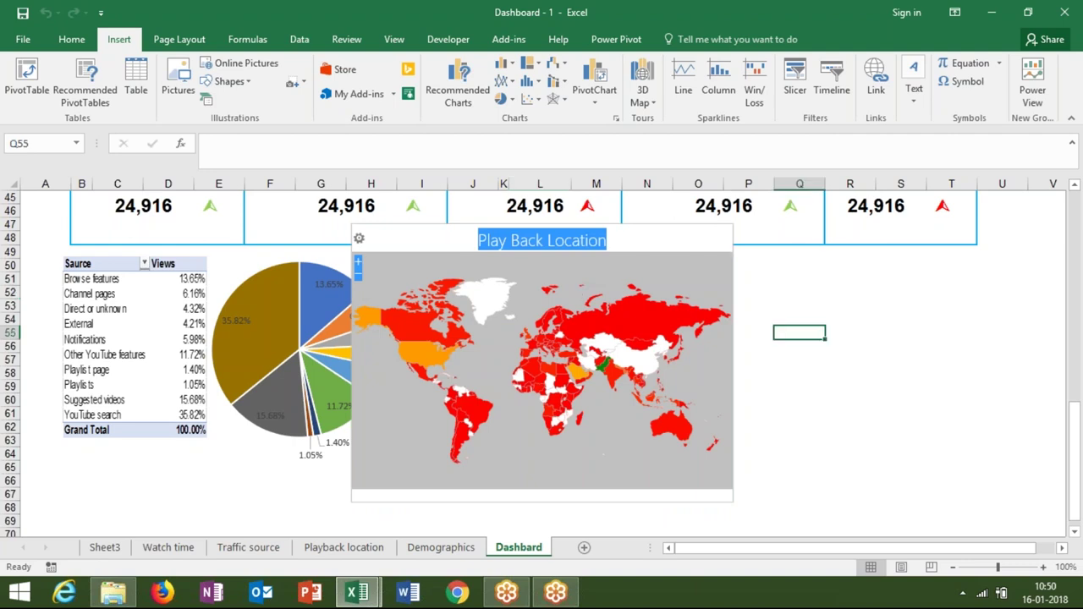
pyautogui.click(722, 502)
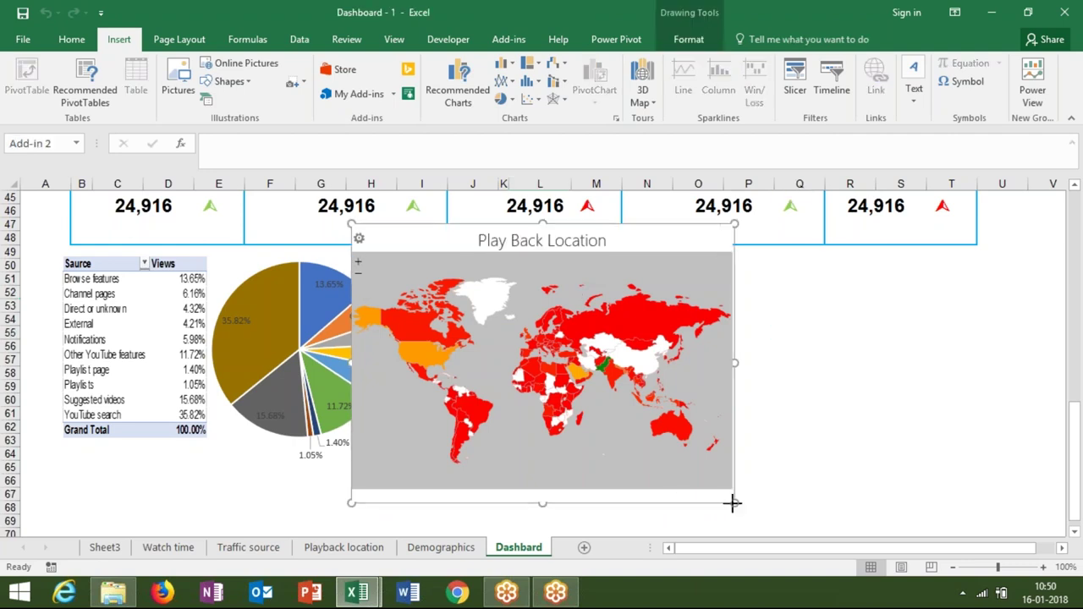
pyautogui.moveTo(735, 503); pyautogui.dragTo(662, 466)
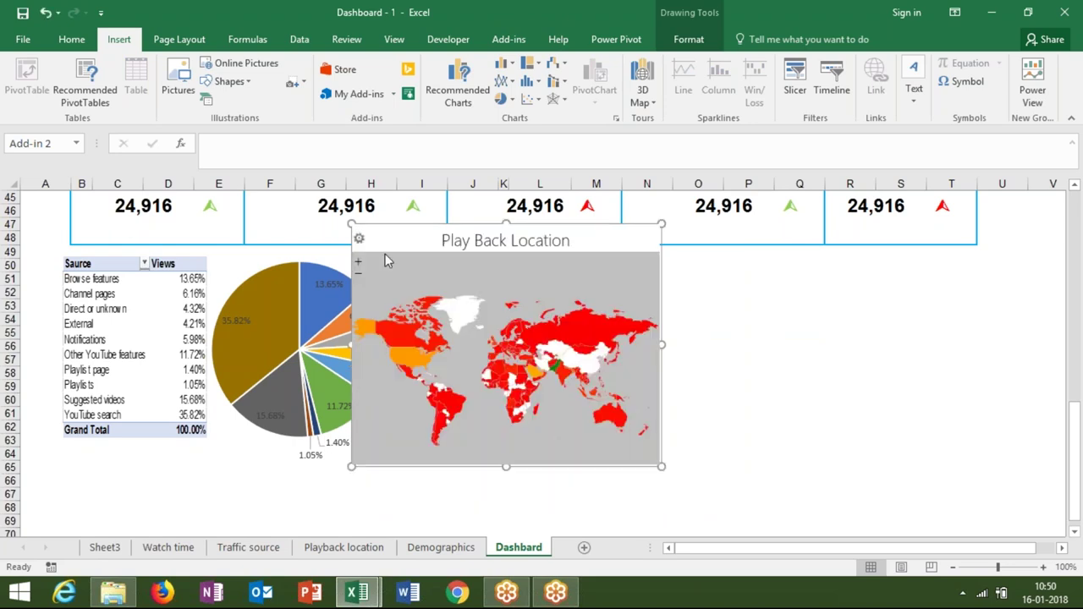
pyautogui.moveTo(382, 248); pyautogui.dragTo(576, 246)
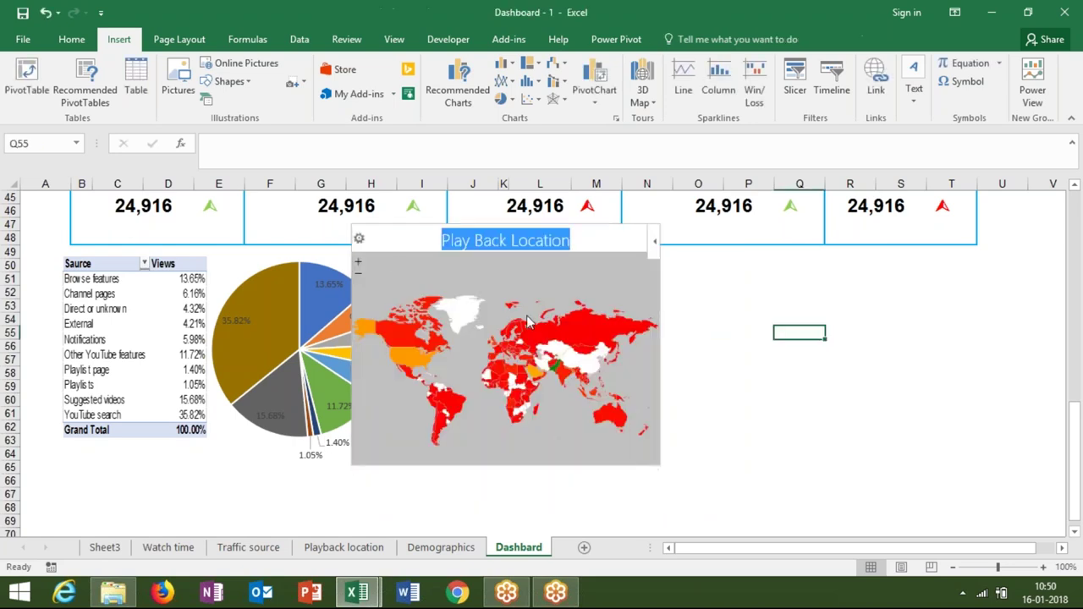
pyautogui.click(659, 462)
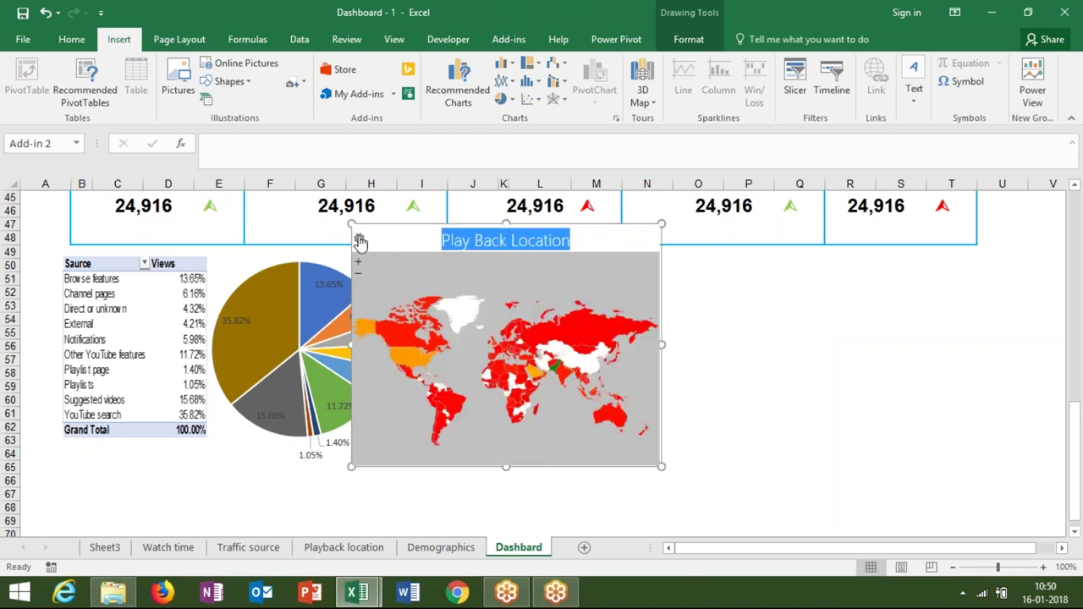
pyautogui.moveTo(355, 234); pyautogui.dragTo(530, 252)
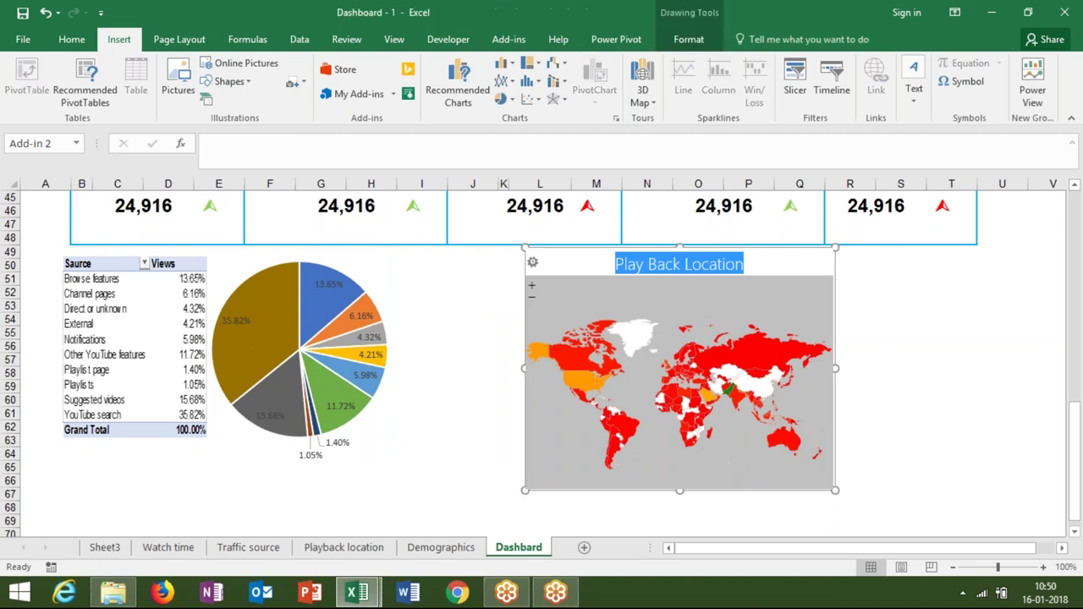
pyautogui.click(951, 319)
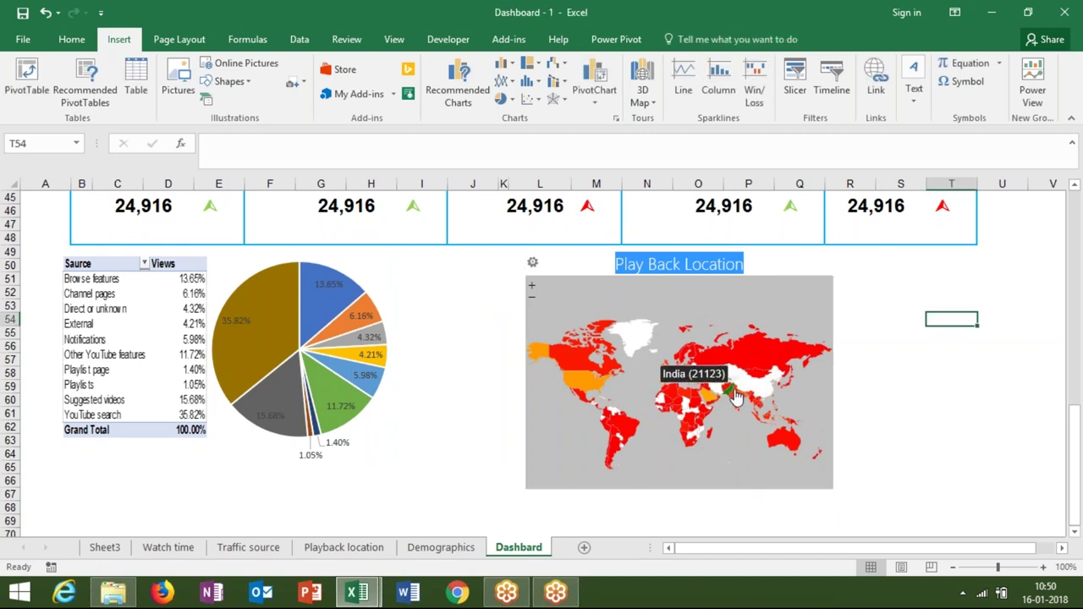
pyautogui.moveTo(744, 401)
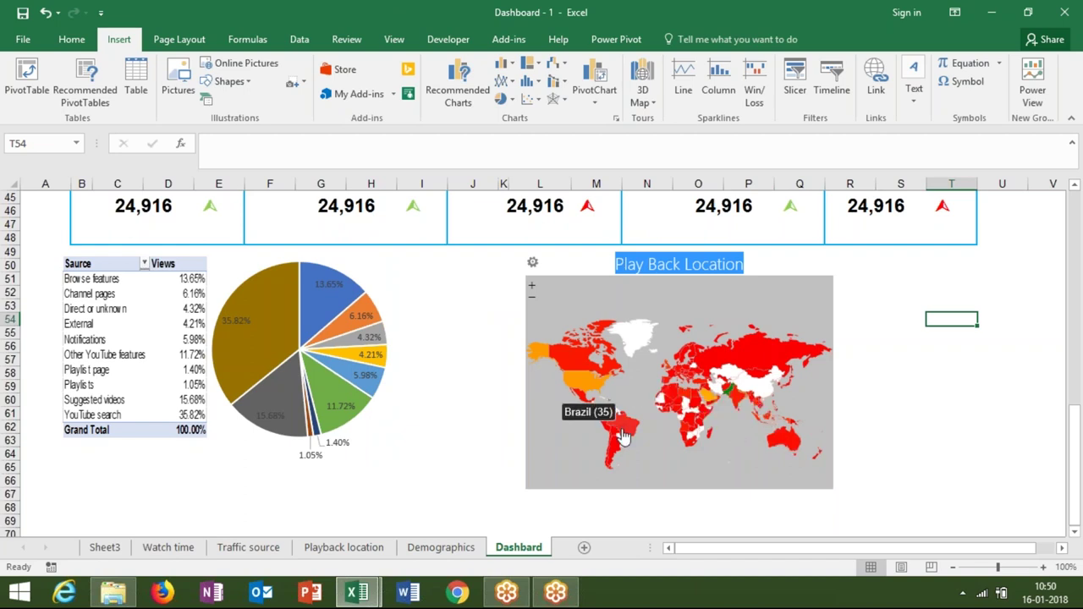
pyautogui.moveTo(603, 343)
pyautogui.moveTo(582, 382)
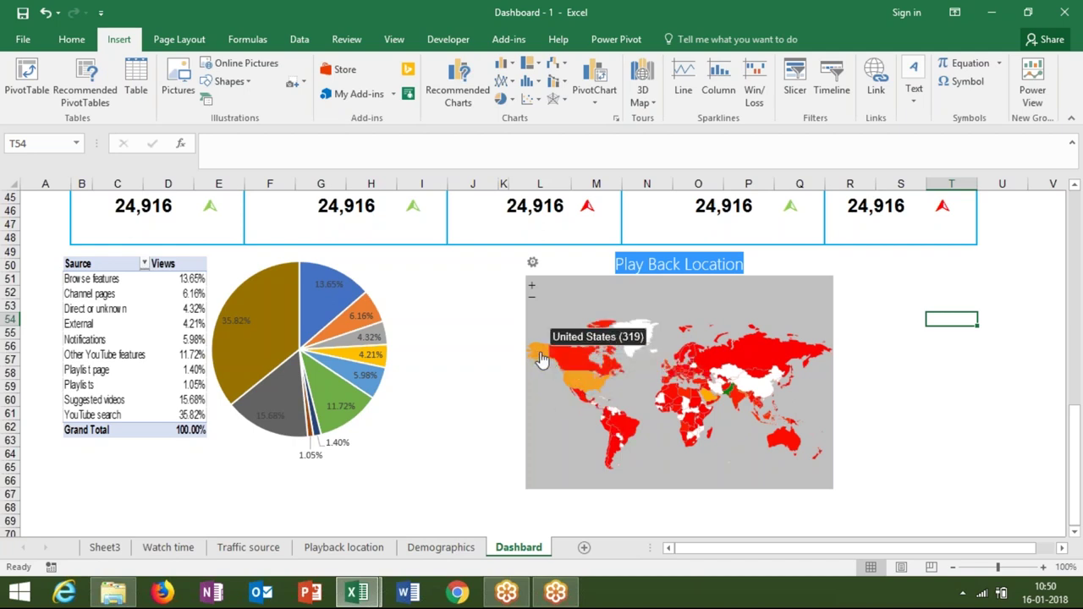
pyautogui.moveTo(566, 364)
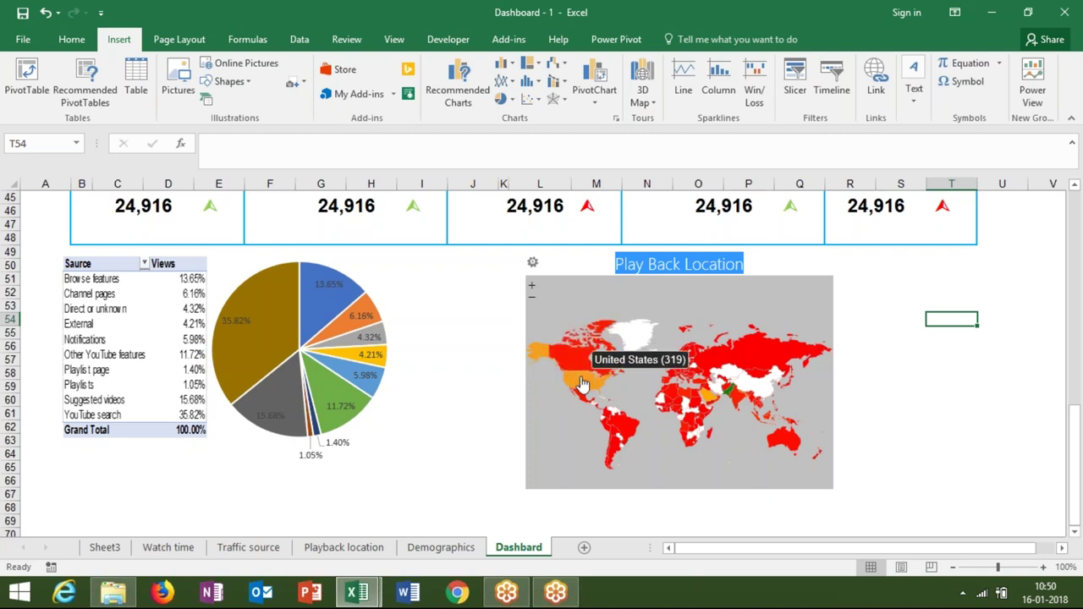
pyautogui.moveTo(604, 419)
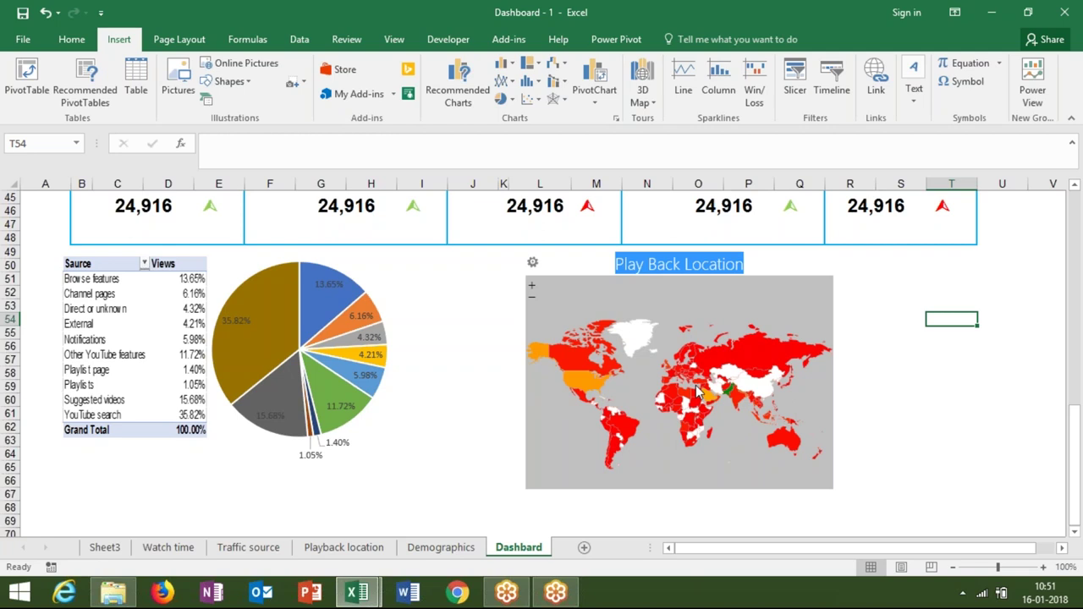
pyautogui.click(533, 288)
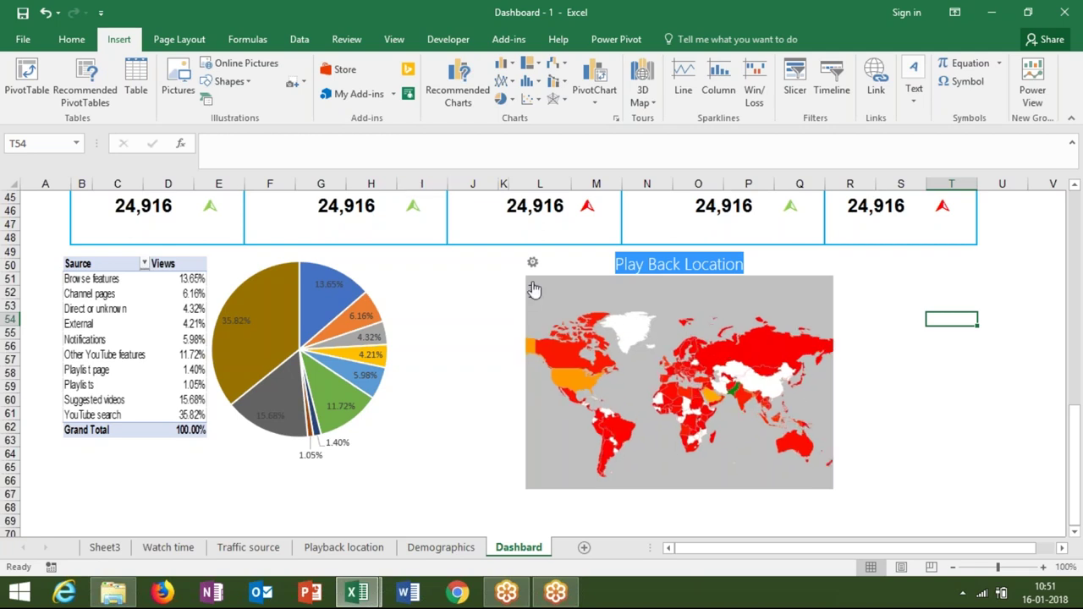
pyautogui.click(533, 289)
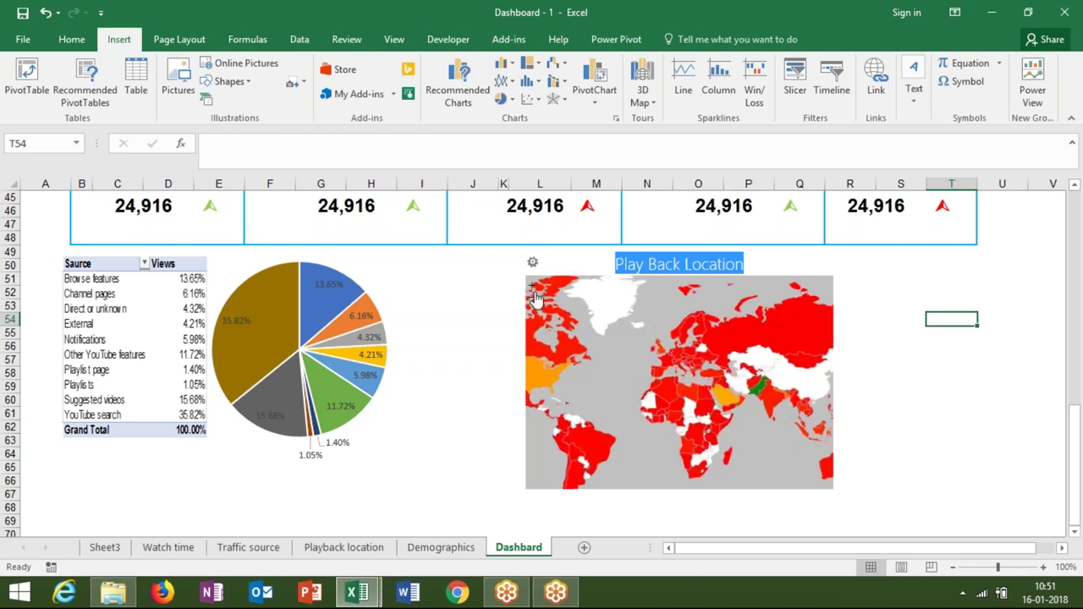
pyautogui.click(533, 289)
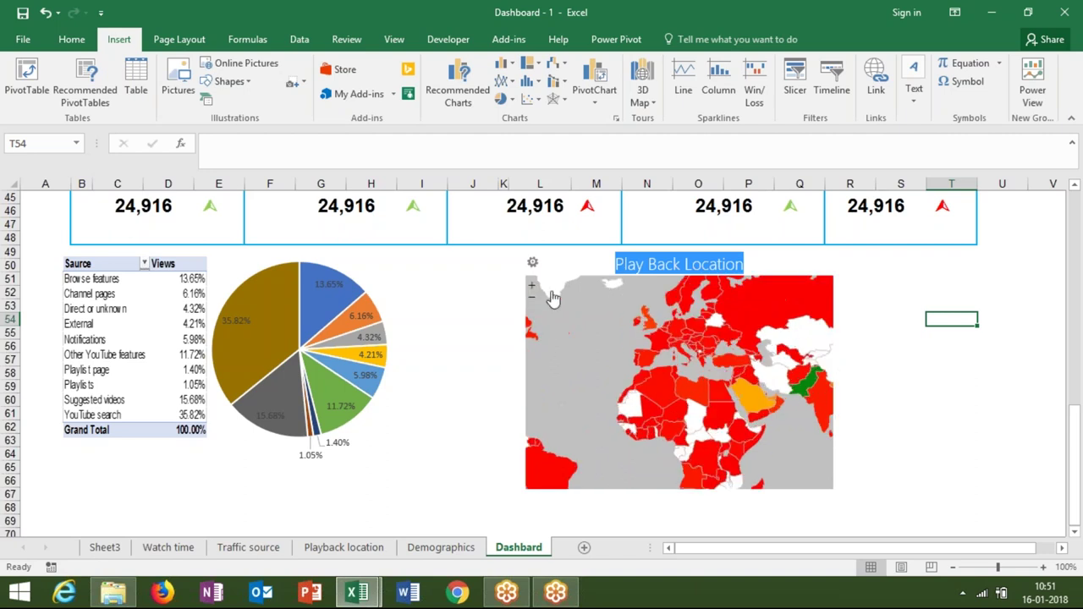
pyautogui.rightClick(761, 408)
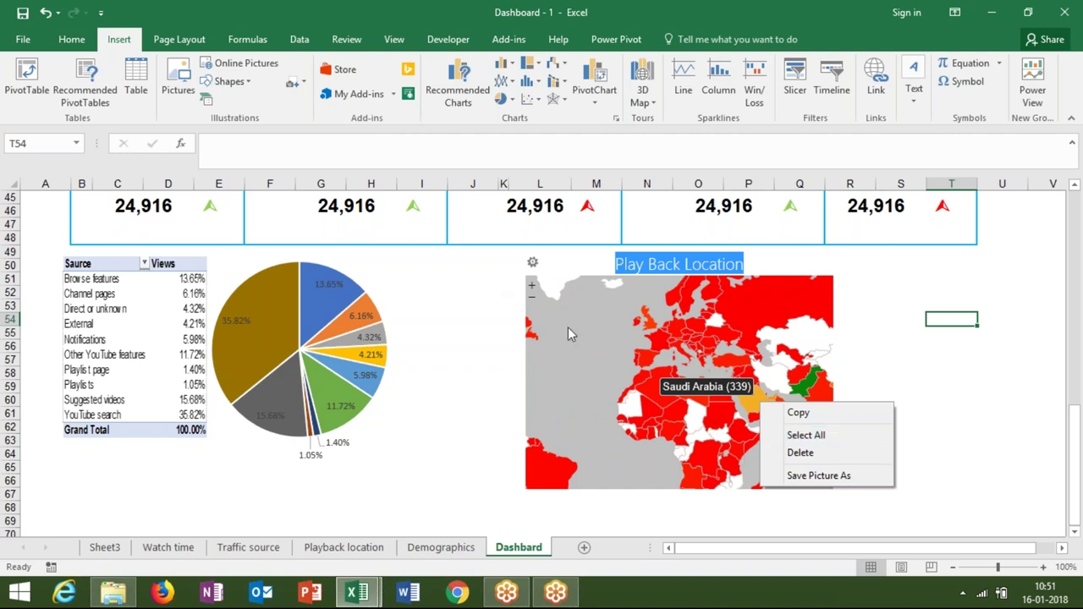
pyautogui.click(503, 293)
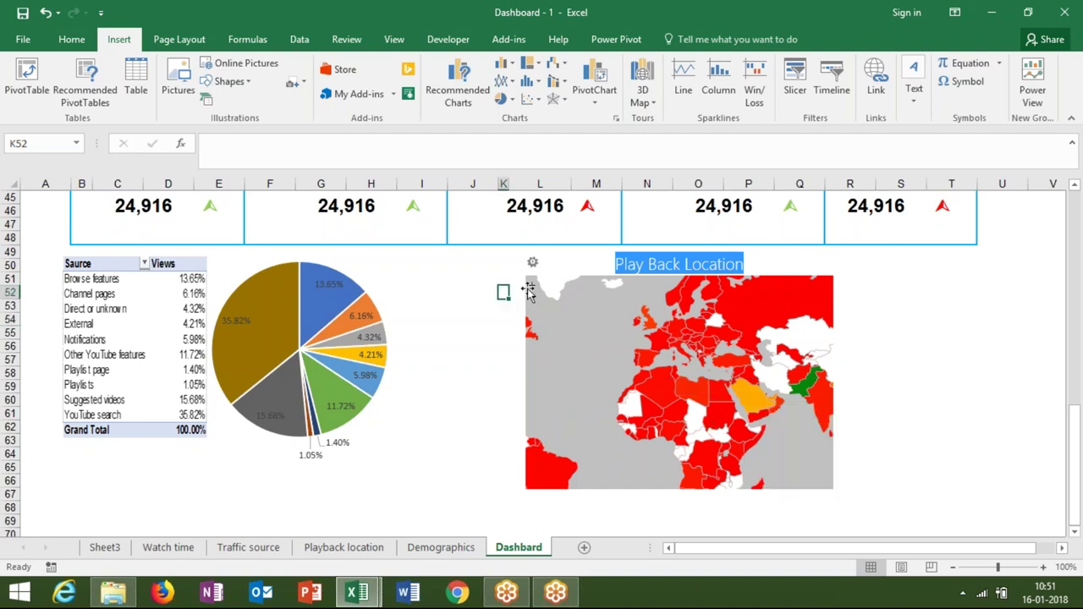
pyautogui.click(532, 299)
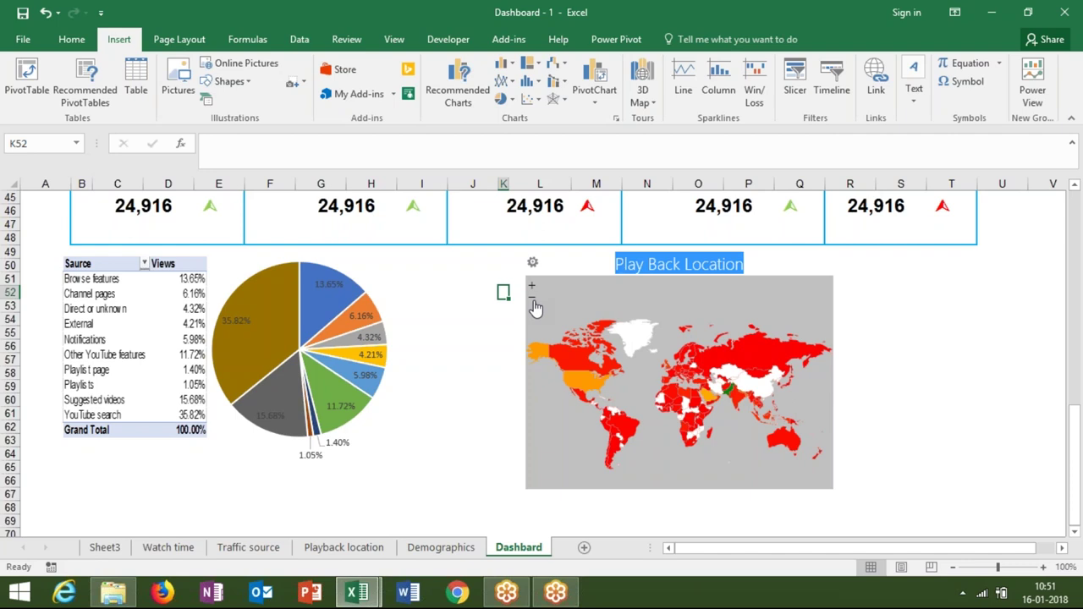
pyautogui.moveTo(730, 399)
pyautogui.click(99, 356)
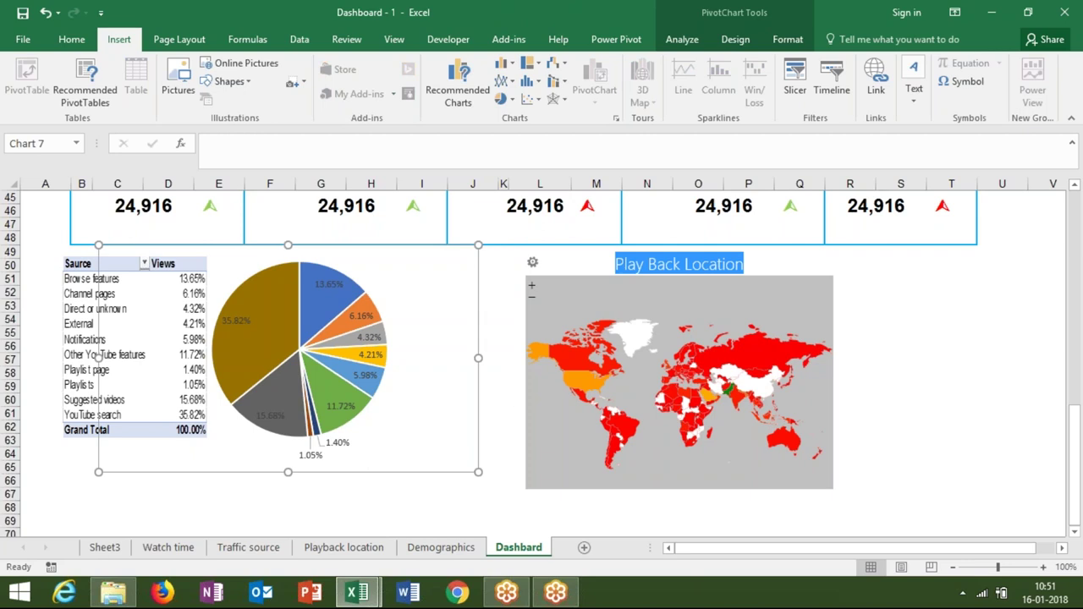
pyautogui.click(526, 389)
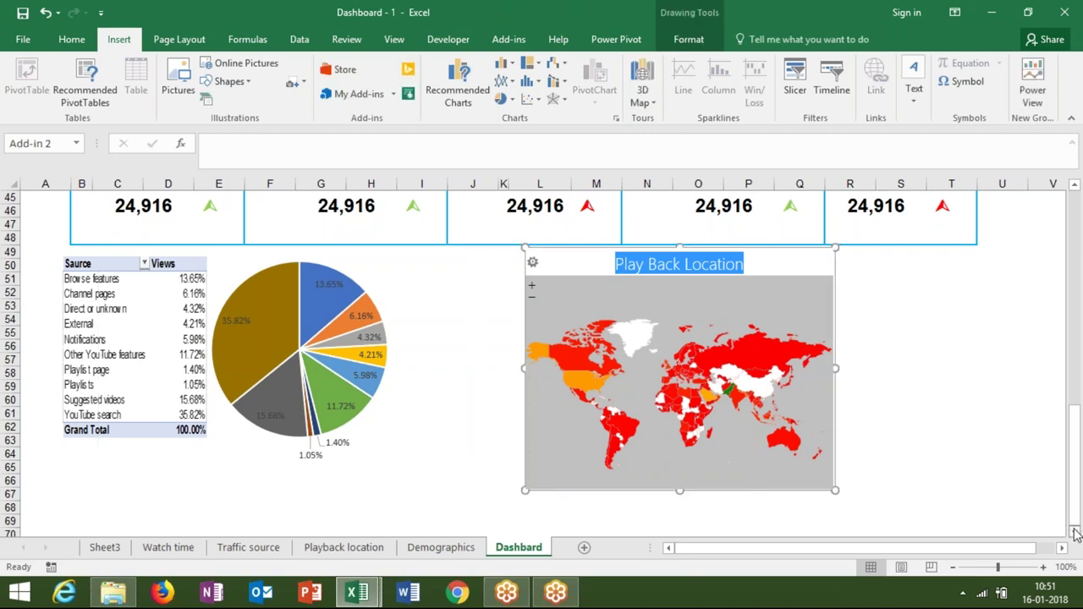
pyautogui.scroll(-5, 1075, 533)
pyautogui.click(1047, 413)
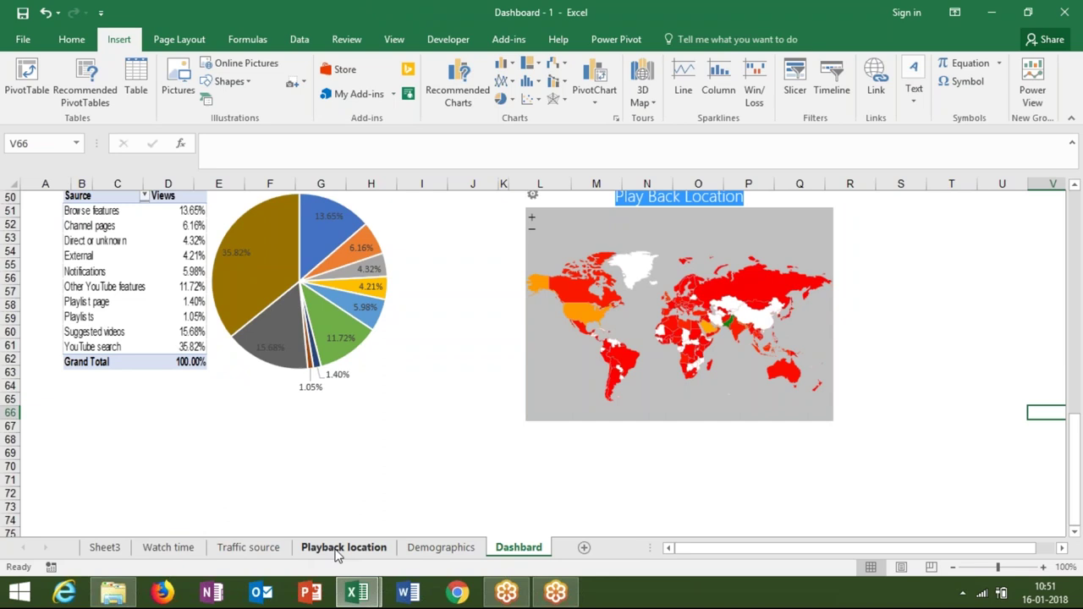
pyautogui.moveTo(732, 332)
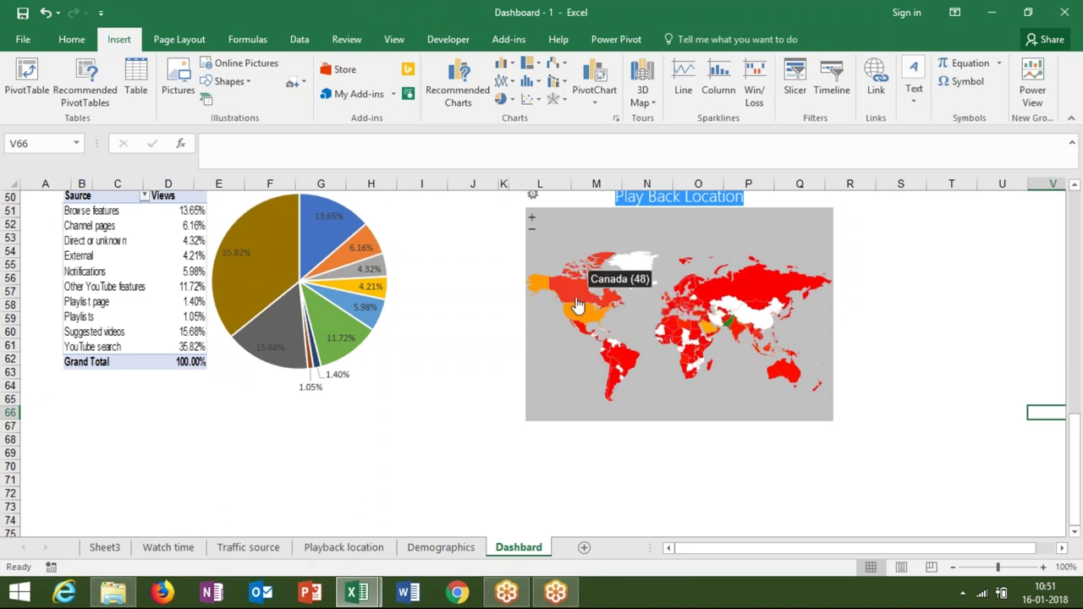
pyautogui.click(391, 429)
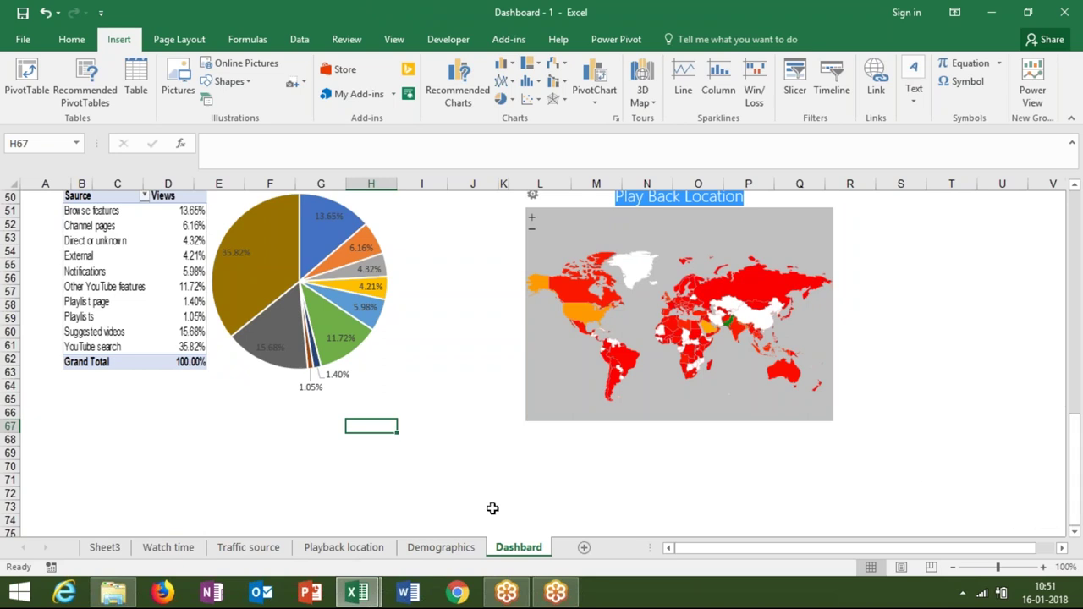
pyautogui.click(346, 559)
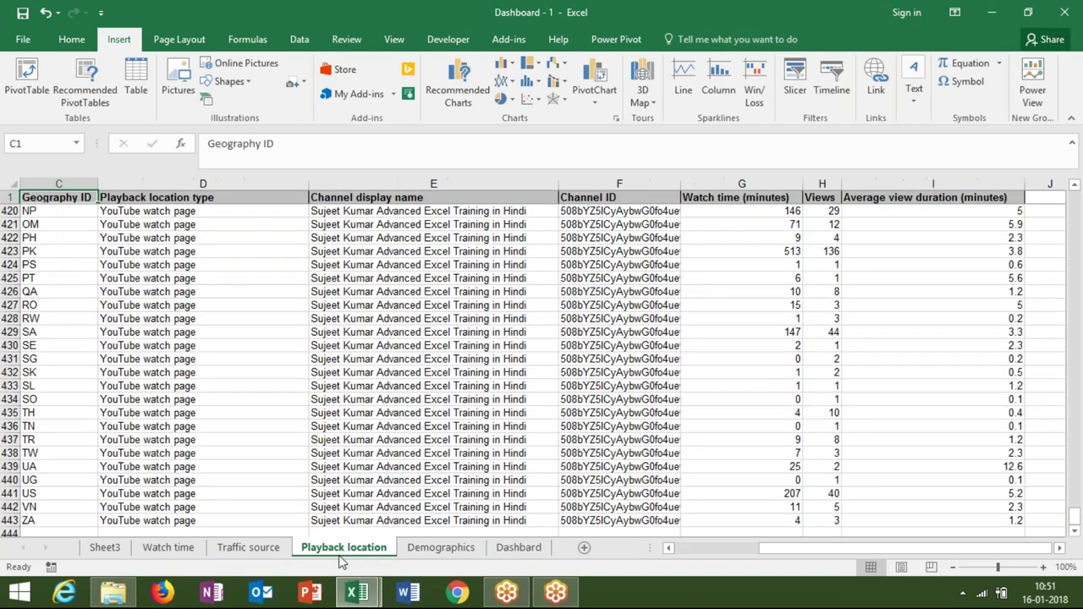
pyautogui.click(249, 548)
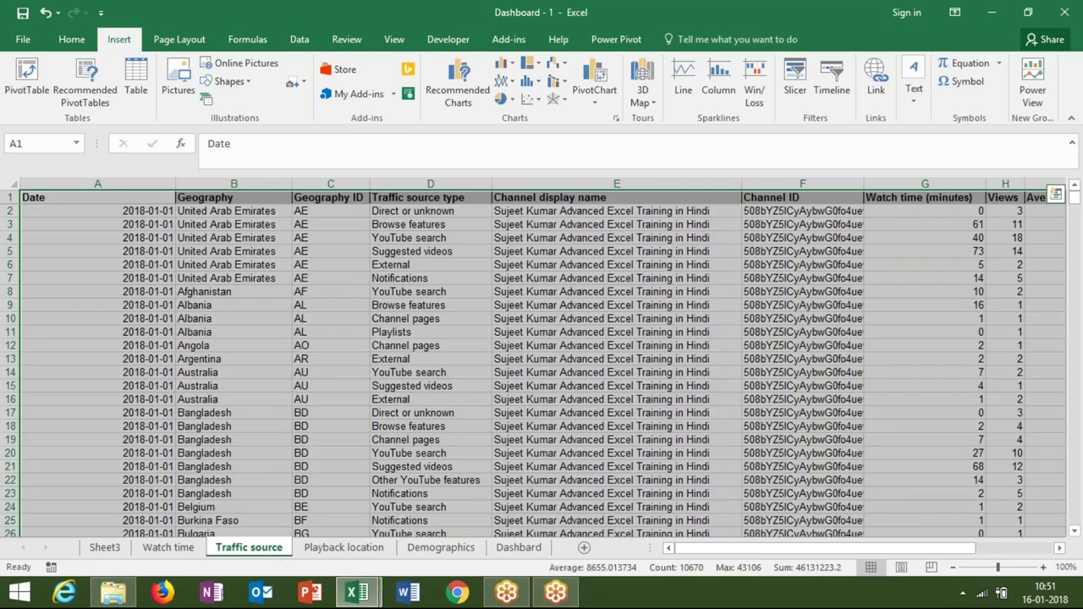
pyautogui.click(330, 358)
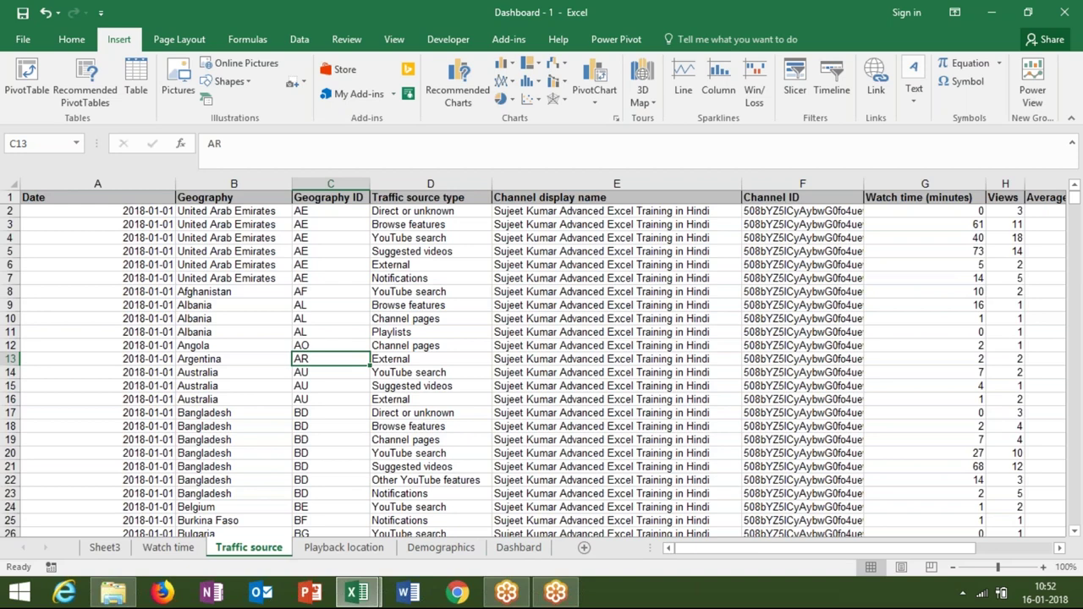
pyautogui.click(518, 547)
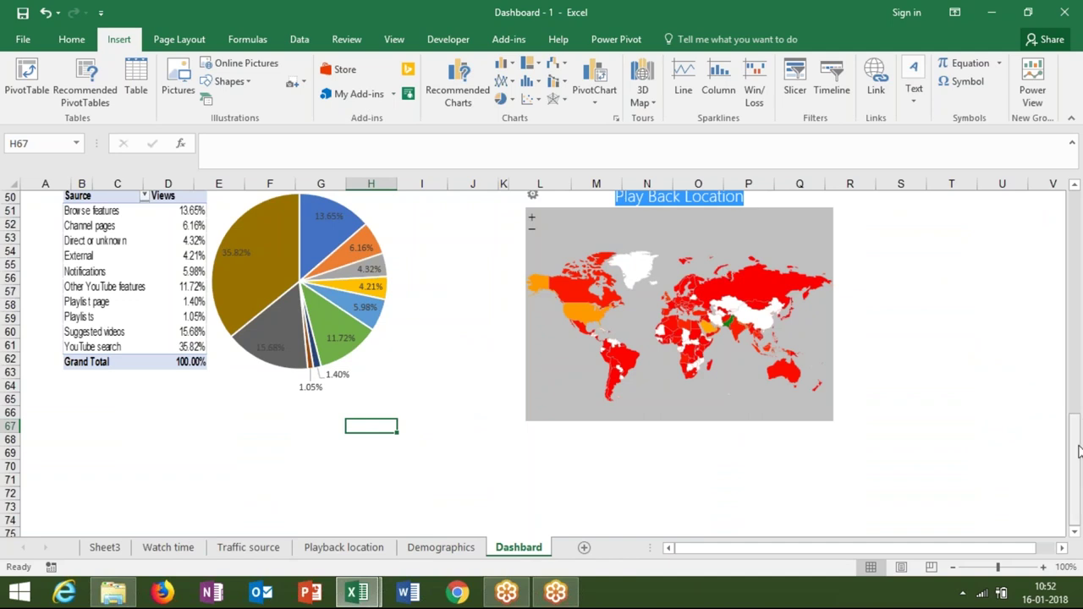
pyautogui.moveTo(1077, 449); pyautogui.dragTo(1077, 250)
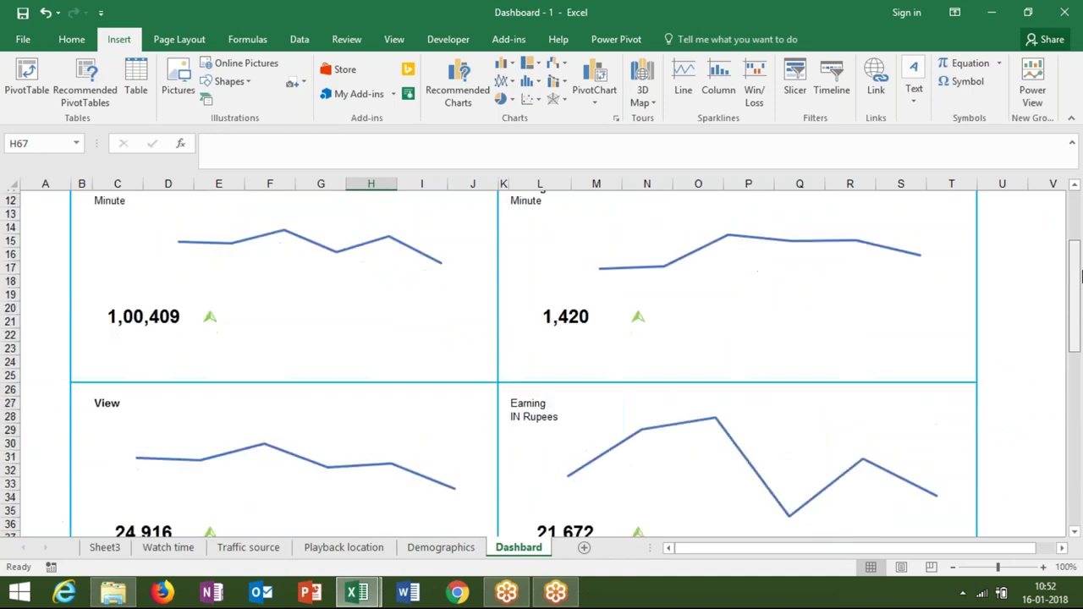
pyautogui.scroll(3, 1077, 249)
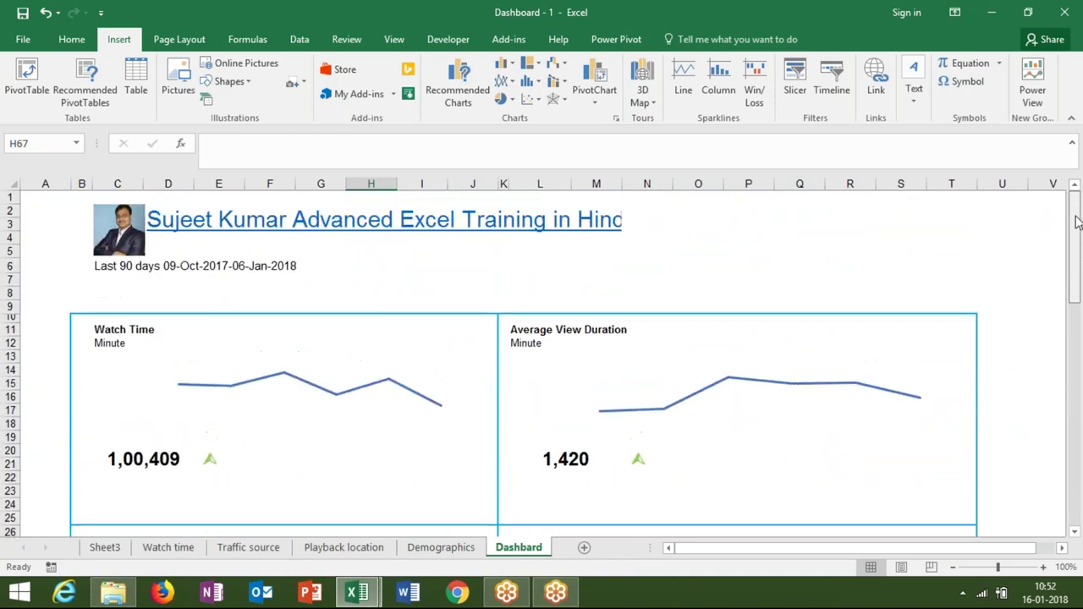
pyautogui.moveTo(1072, 300)
pyautogui.mouseDown()
pyautogui.moveTo(1075, 379)
pyautogui.moveTo(1077, 203)
pyautogui.mouseUp()
# Save a copy in the Dashboard folder, changing the file name's 1 to 2: 'Dashboard - 2'.
pyautogui.click(26, 42)
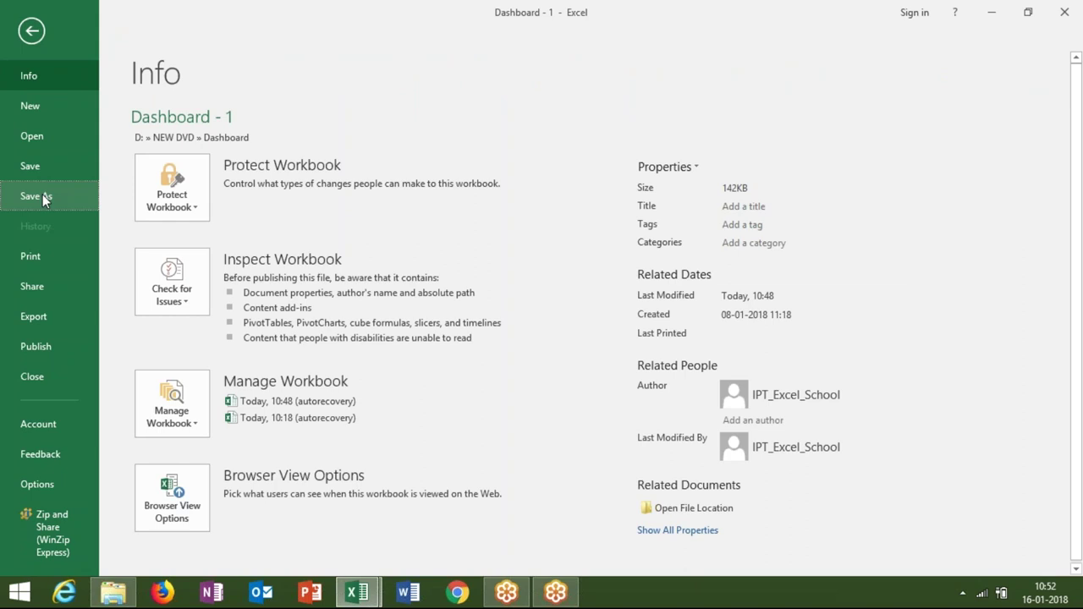
pyautogui.click(42, 195)
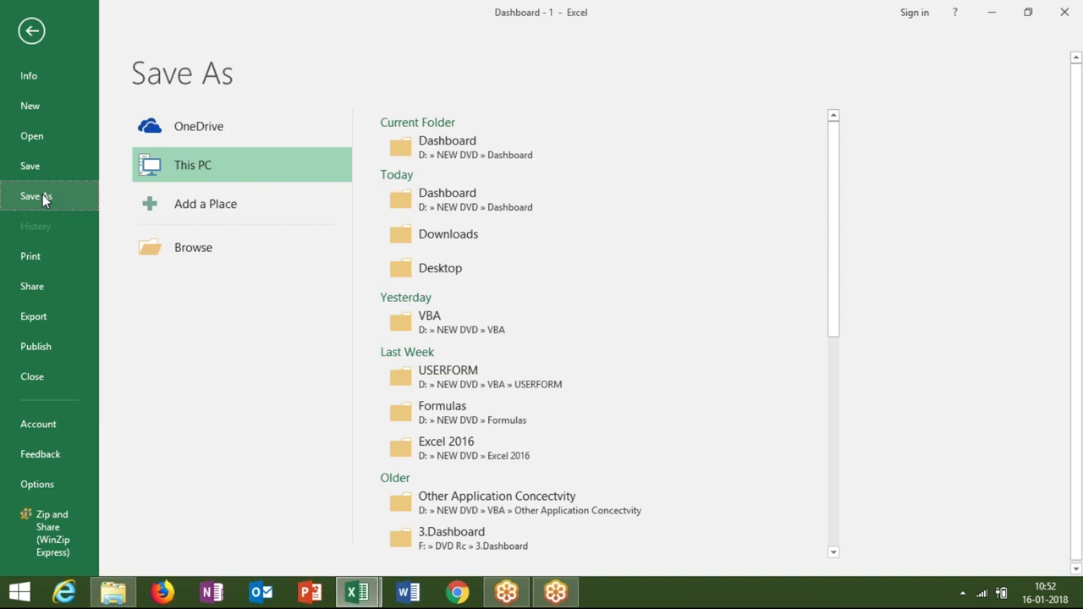
pyautogui.click(454, 207)
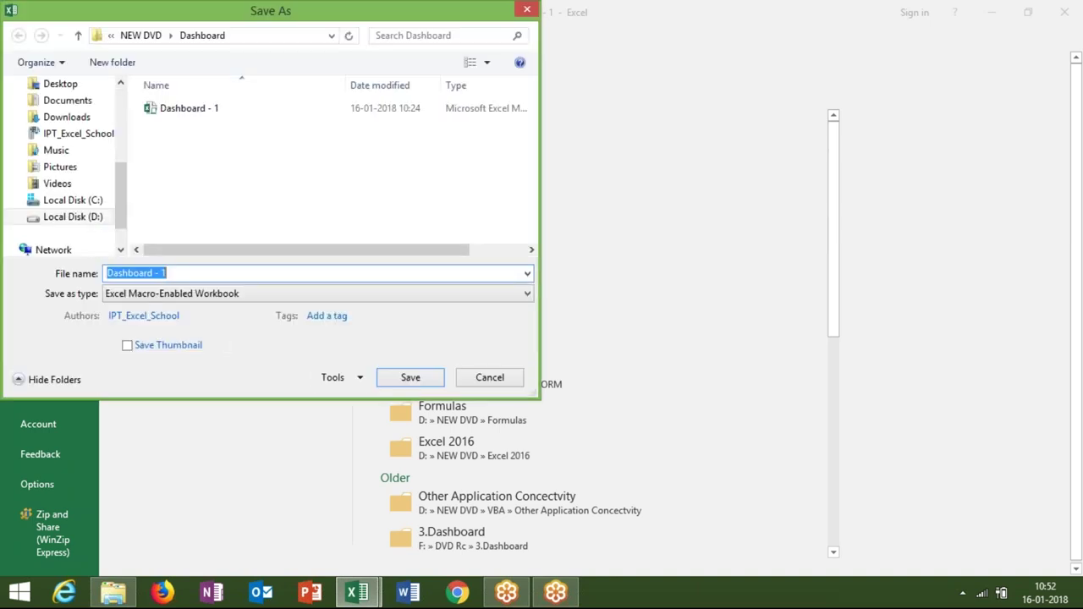
pyautogui.click(231, 275)
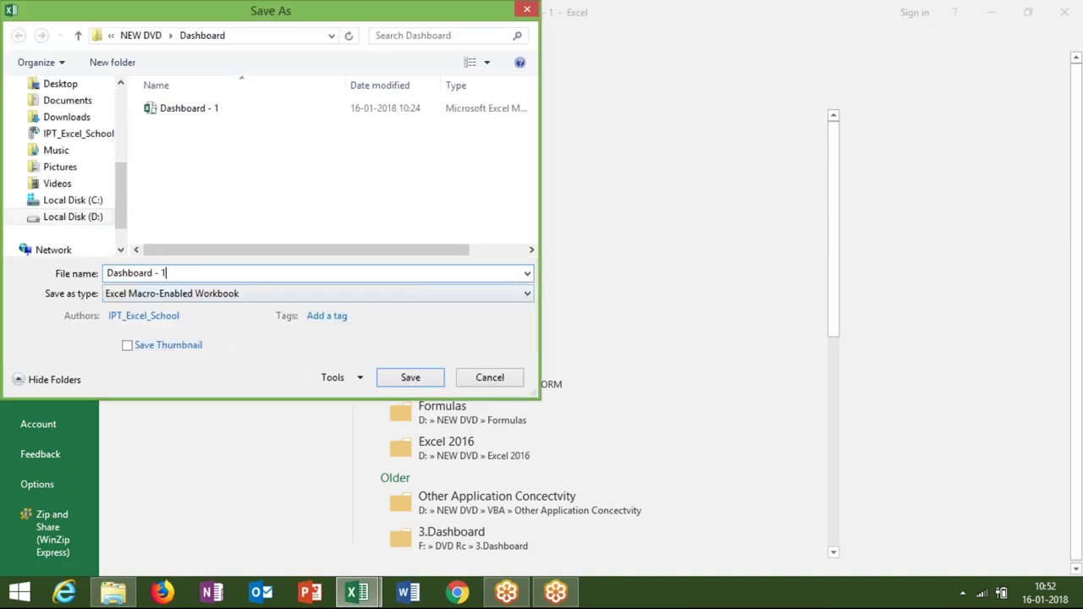
pyautogui.press('BackSpace')
pyautogui.write('2')
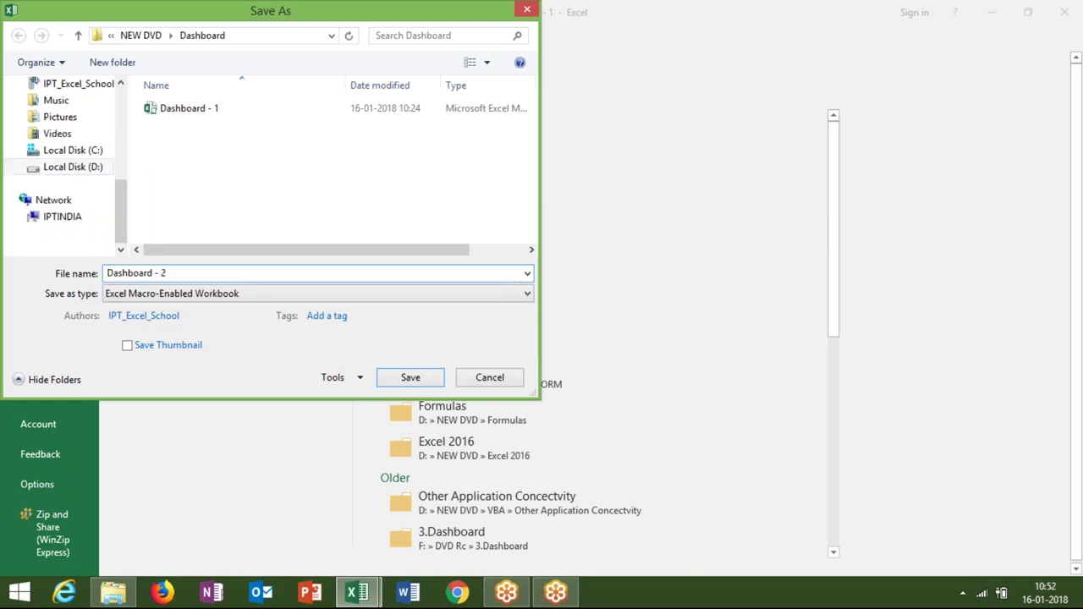
pyautogui.click(399, 380)
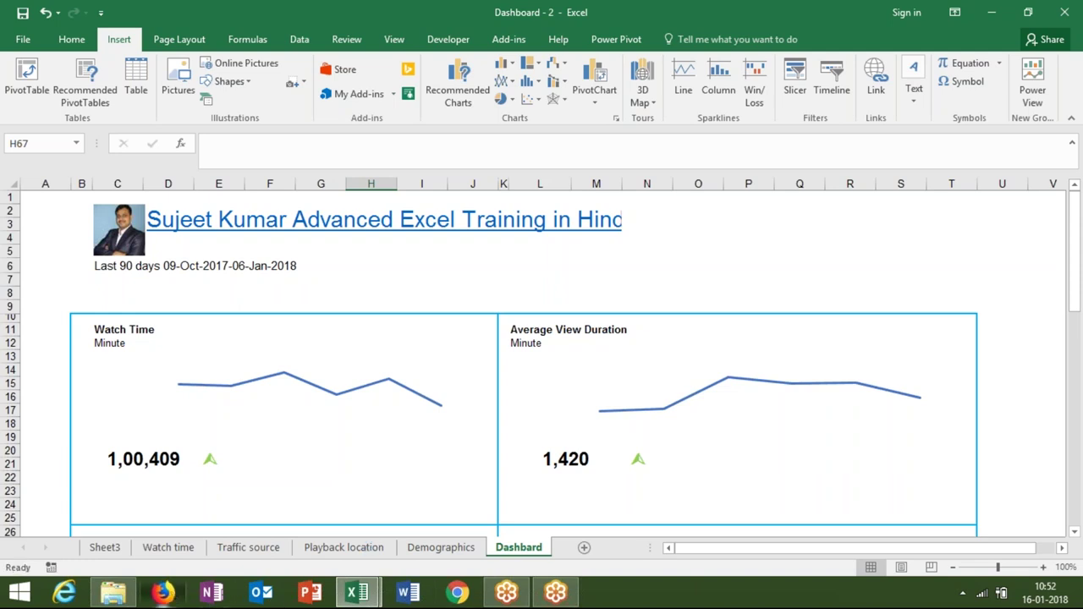
pyautogui.click(162, 592)
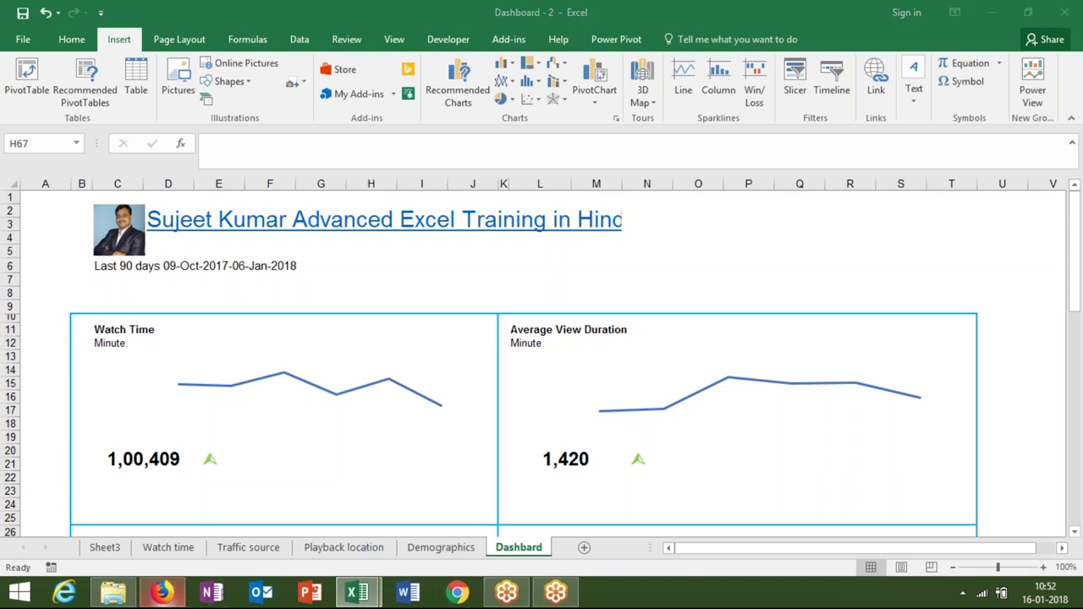
pyautogui.click(911, 24)
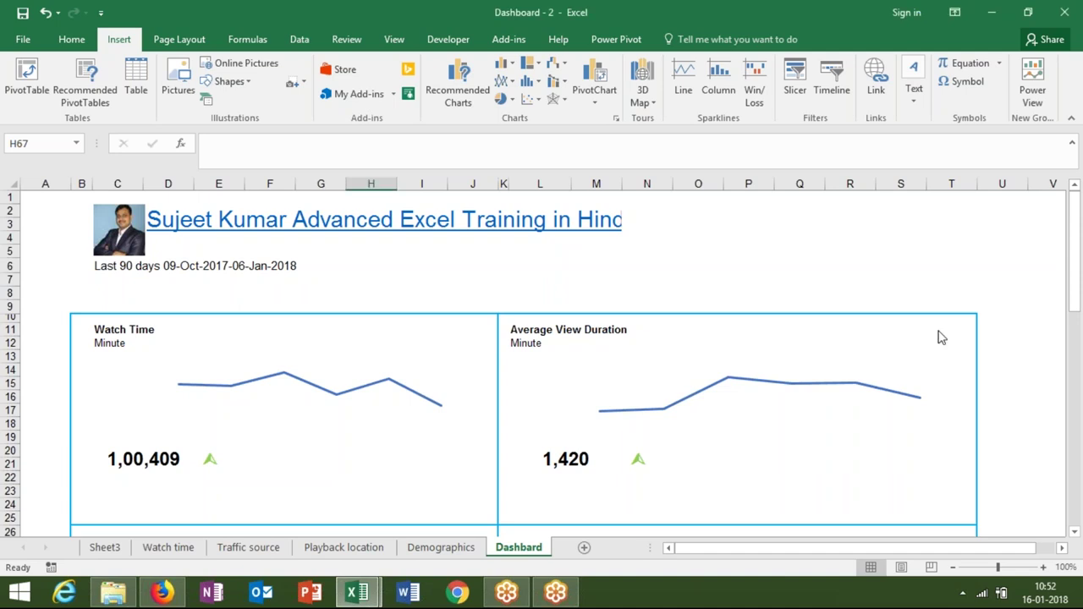